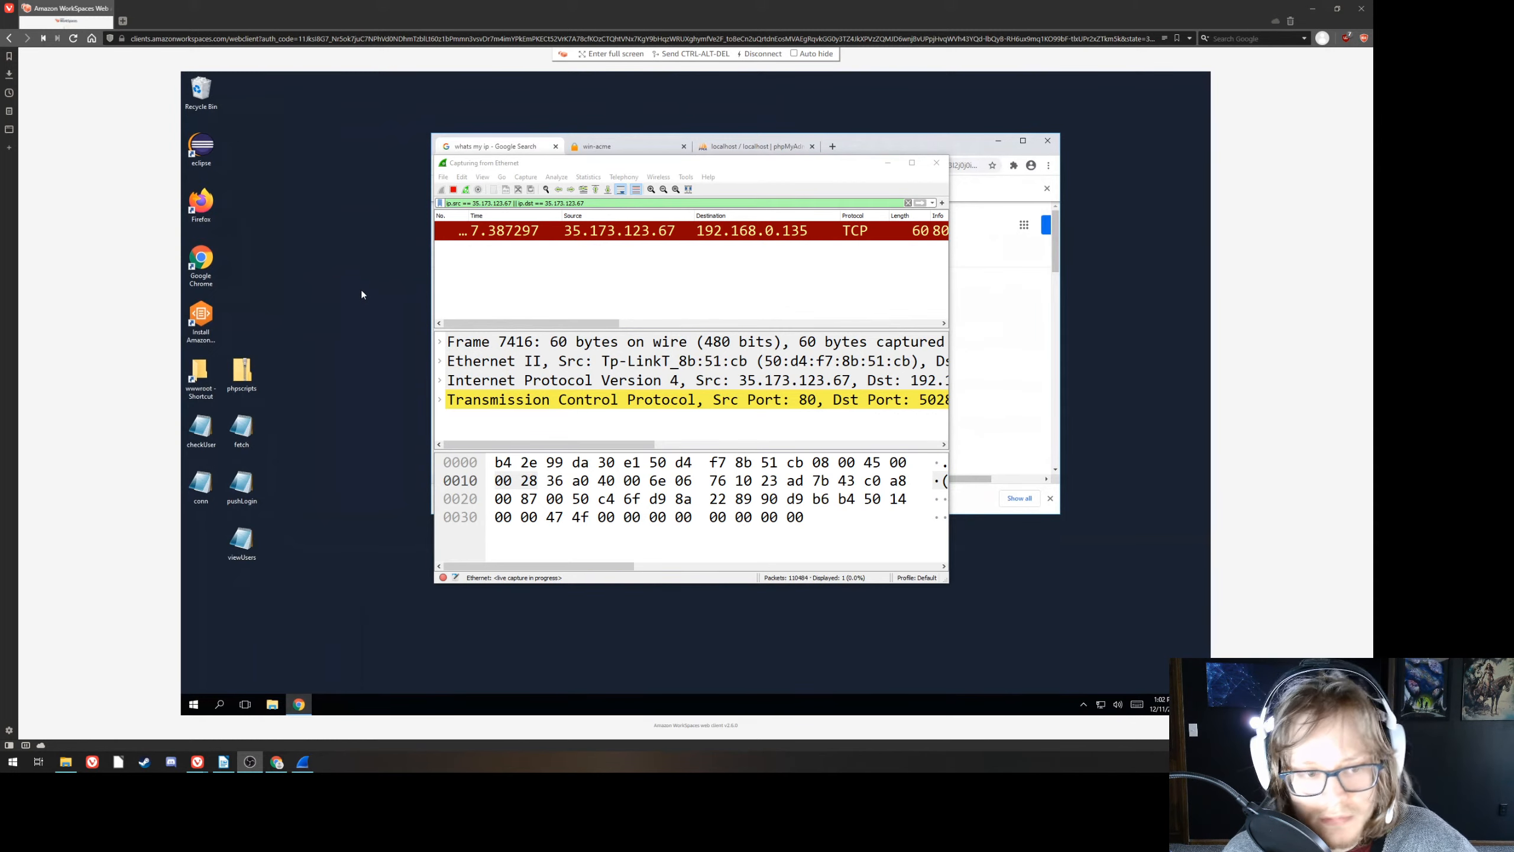
- Move the Wireshark capture window aside and load jgur.crabdance.com in a new browser tab
left_click_drag(761, 166, 825, 186)
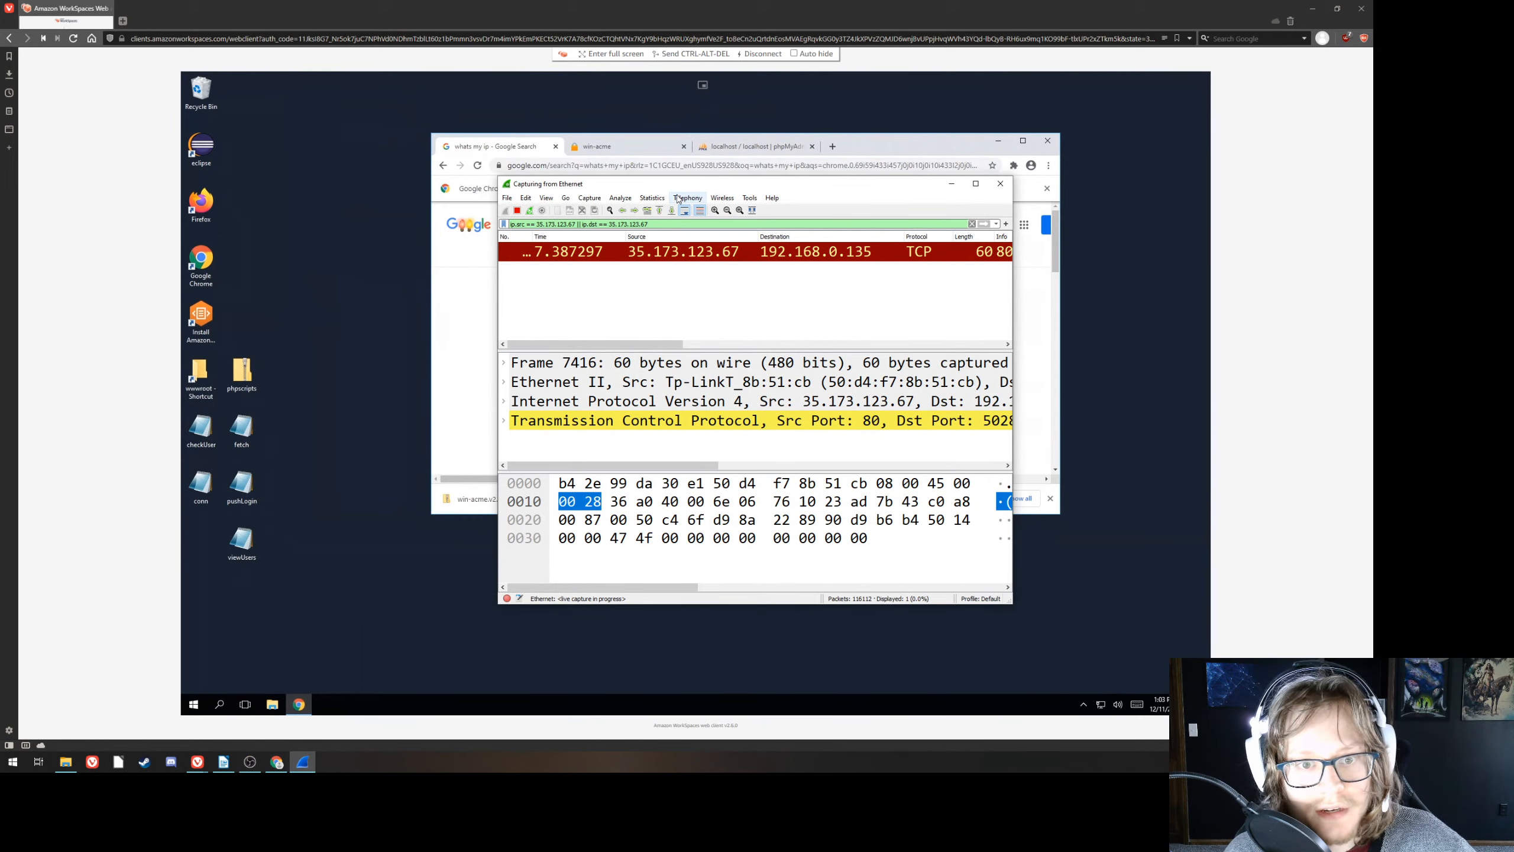
left_click_drag(664, 188, 657, 223)
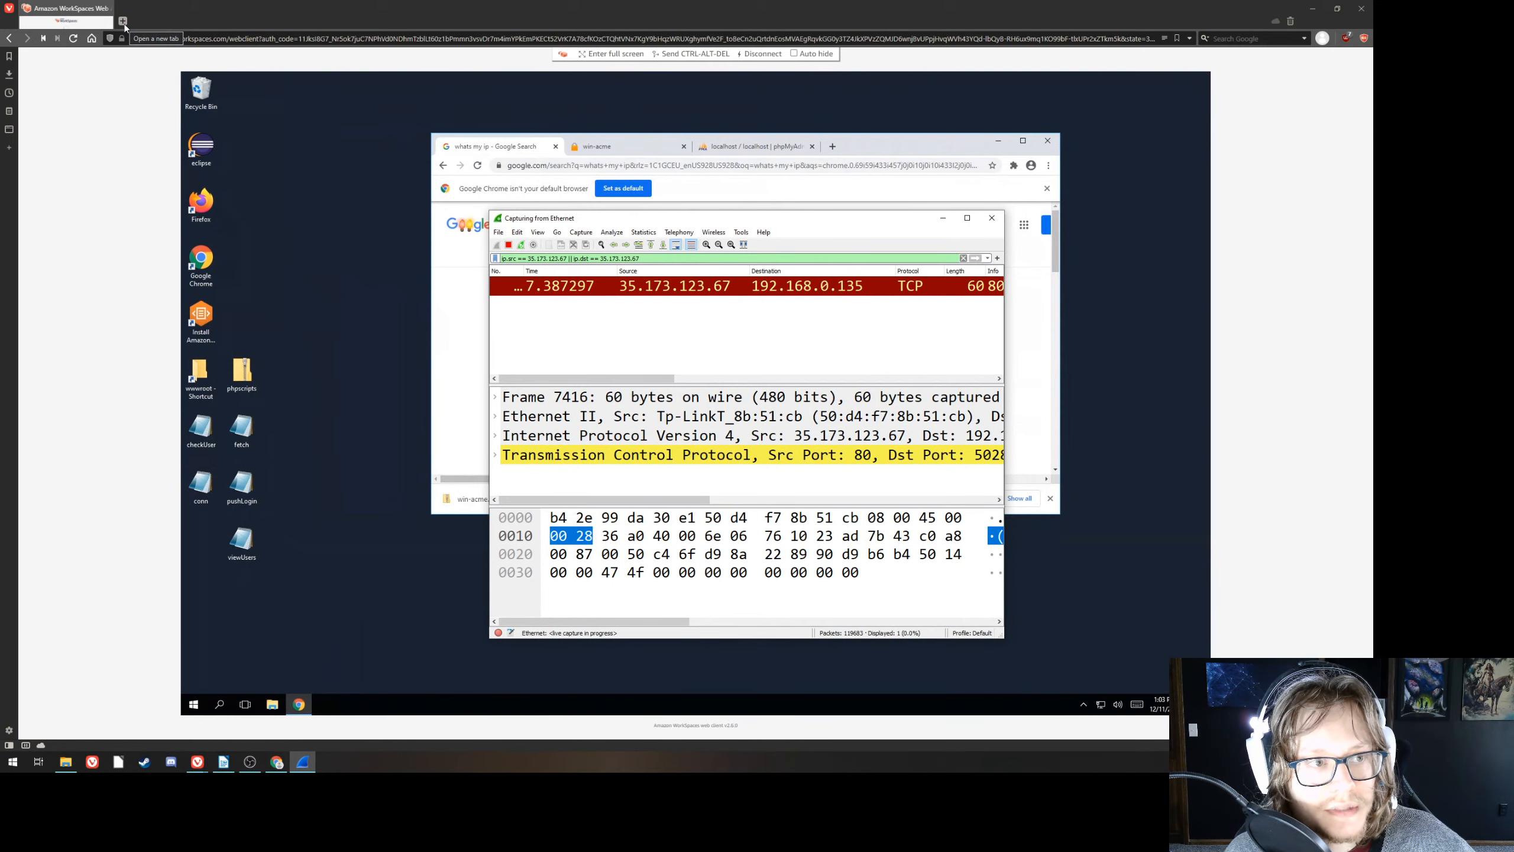
left_click(123, 21)
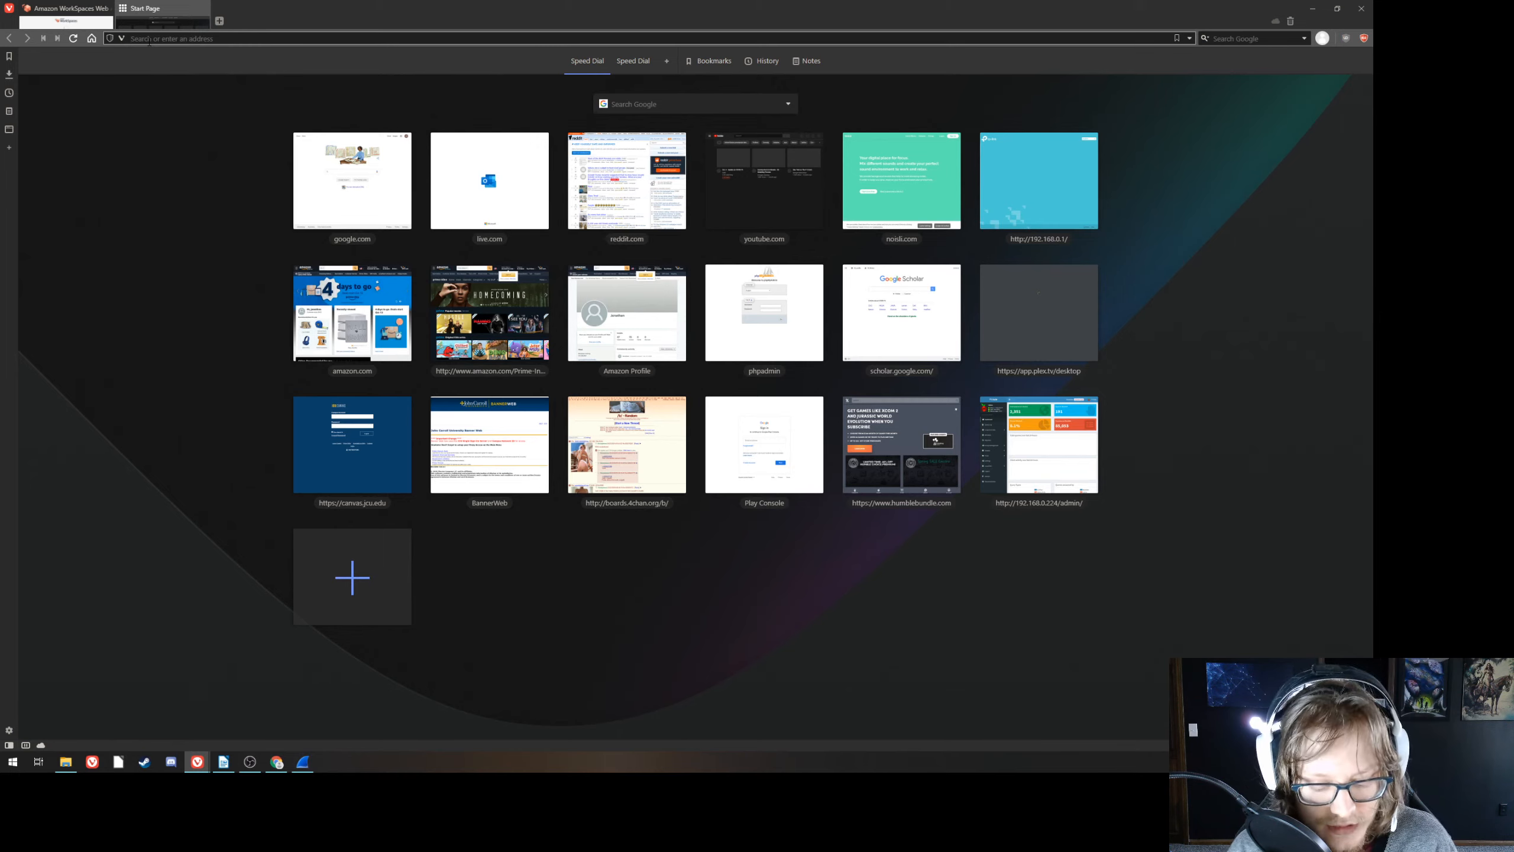
type("jgu")
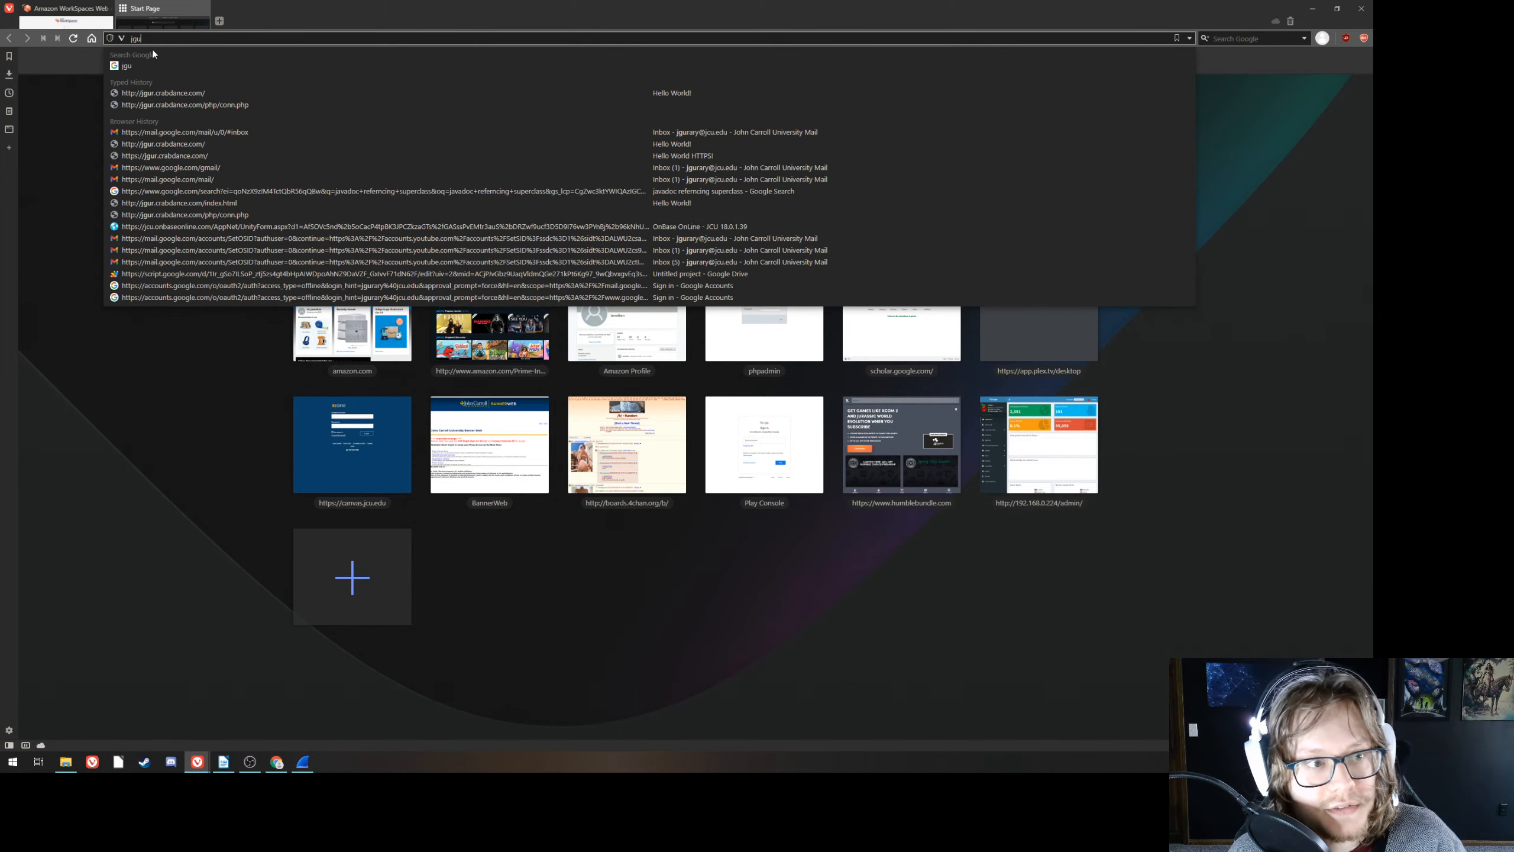
left_click(183, 93)
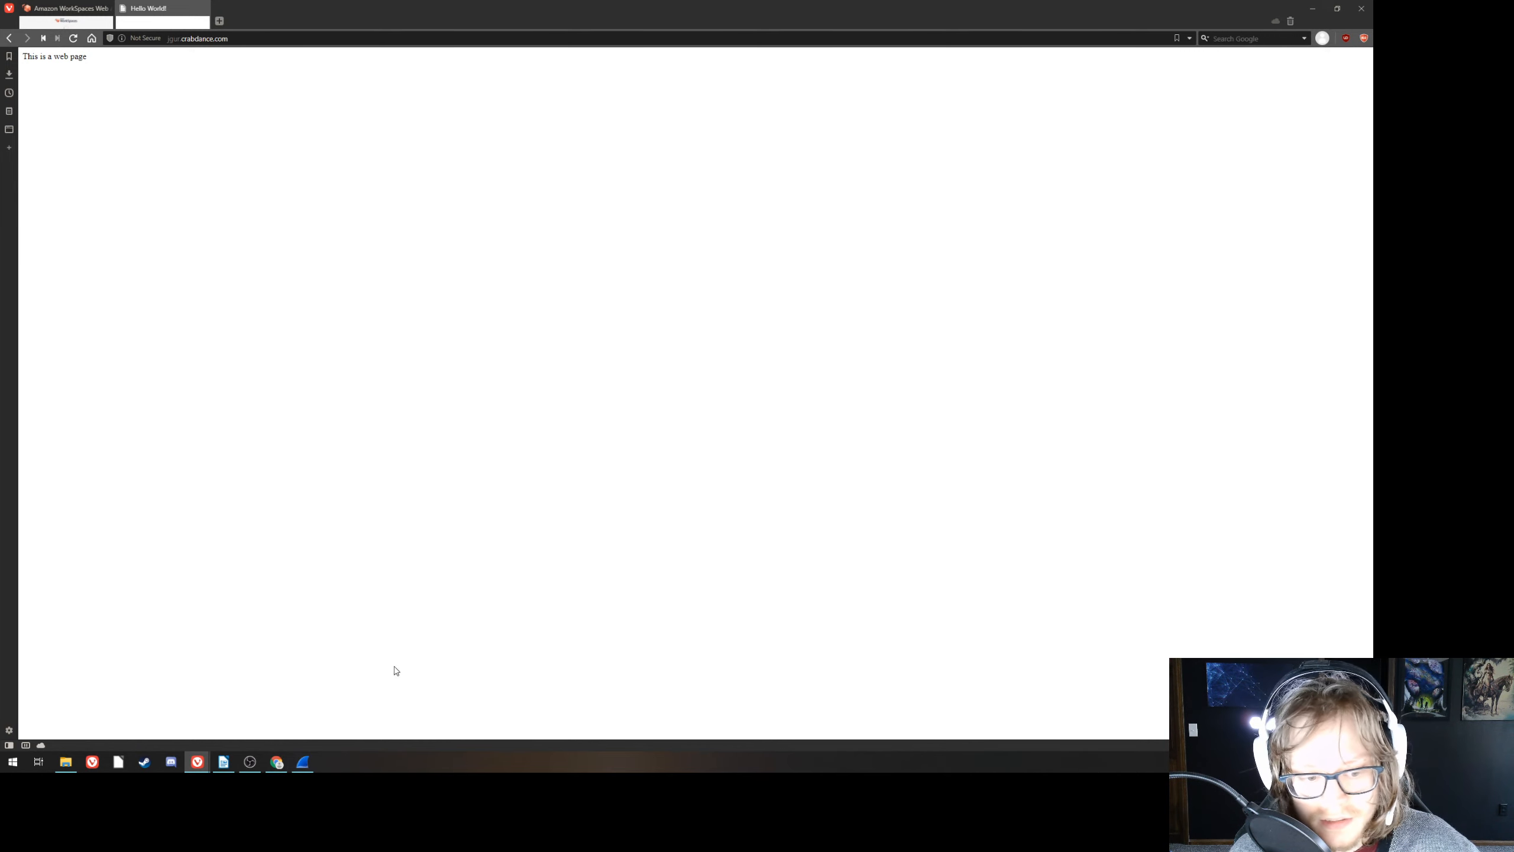
- Check the Wireshark capture for page traffic and compare the filter's IP with the remote desktop's public IP address
left_click(303, 763)
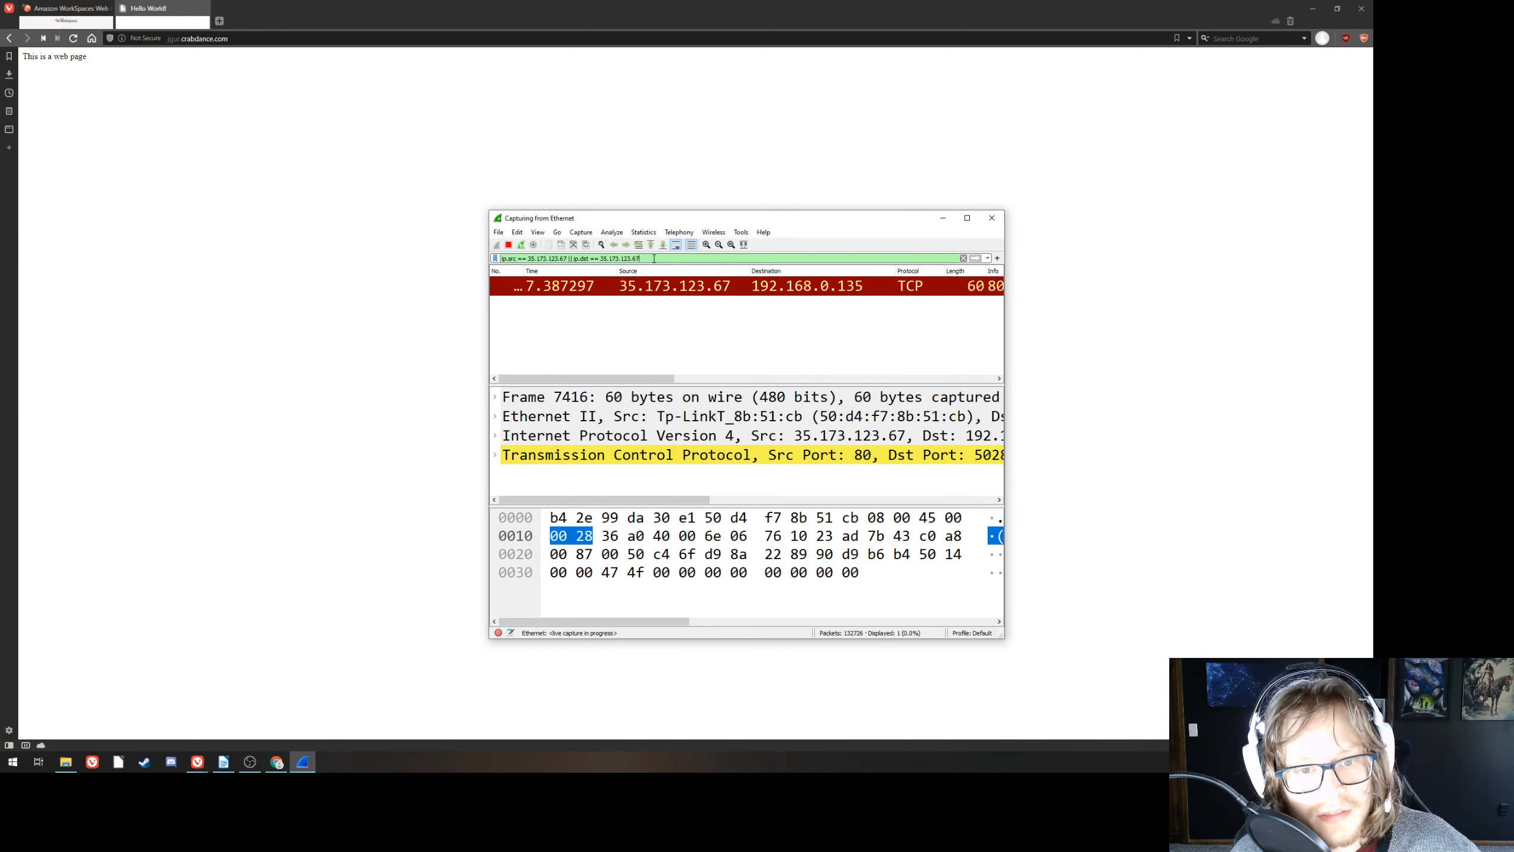
left_click(74, 20)
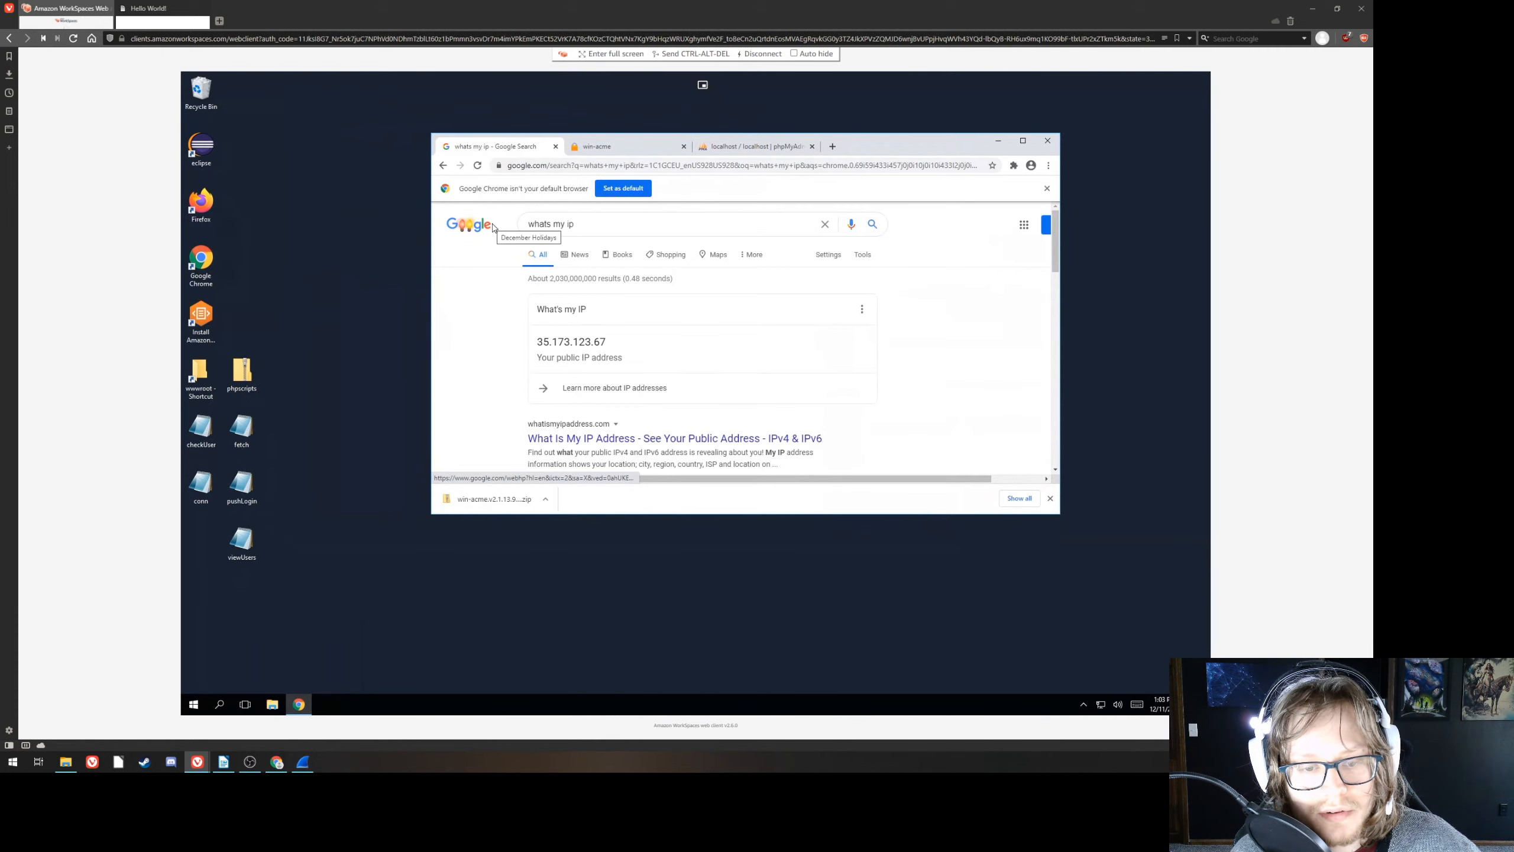
left_click(152, 10)
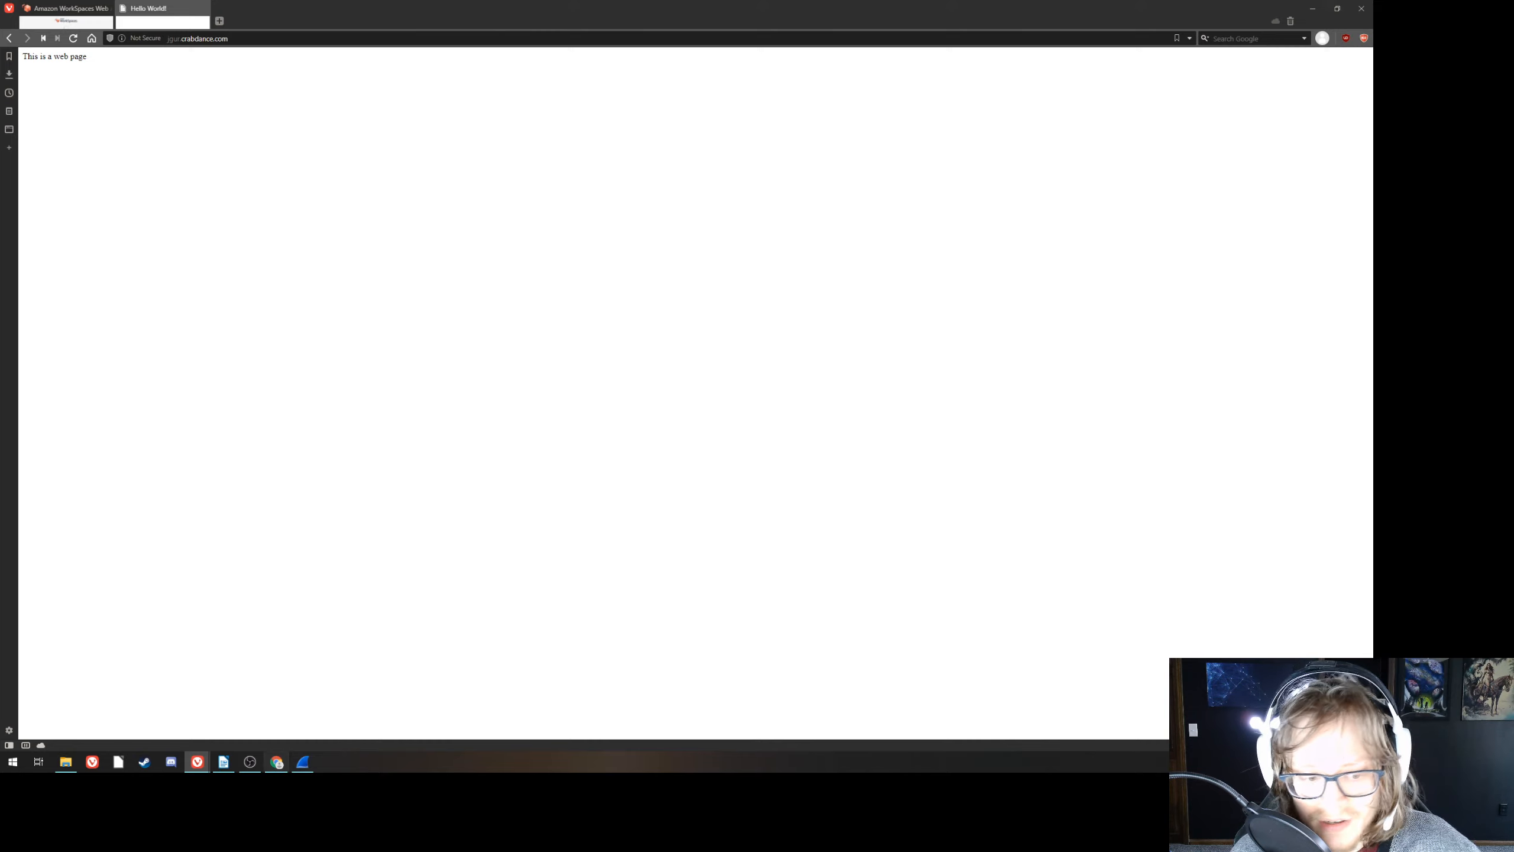
- Launch Microsoft Edge and load jgur.crabdance.com in it
left_click(12, 761)
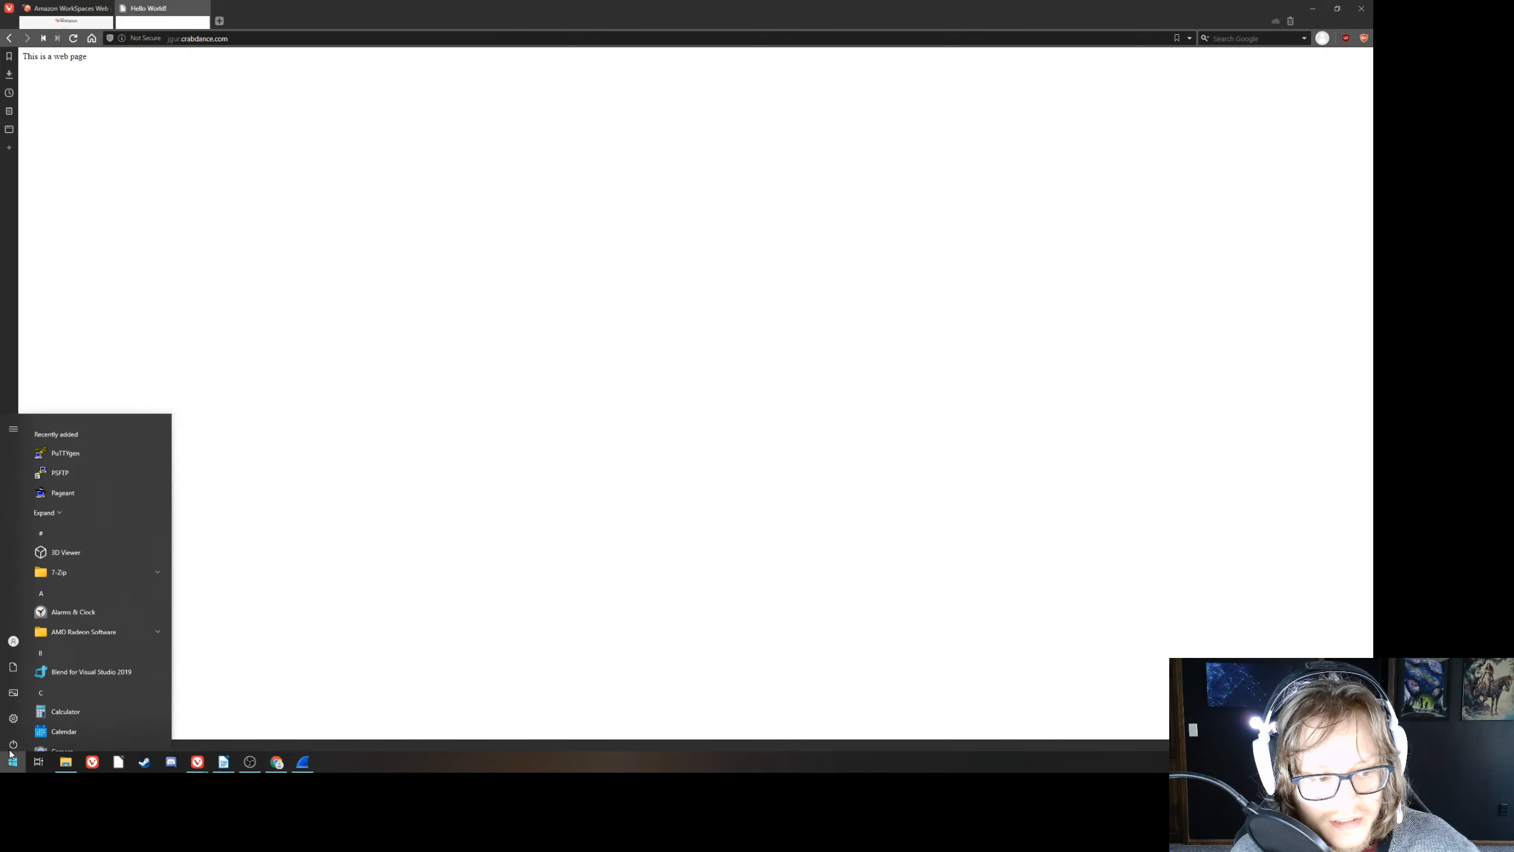
type("edge")
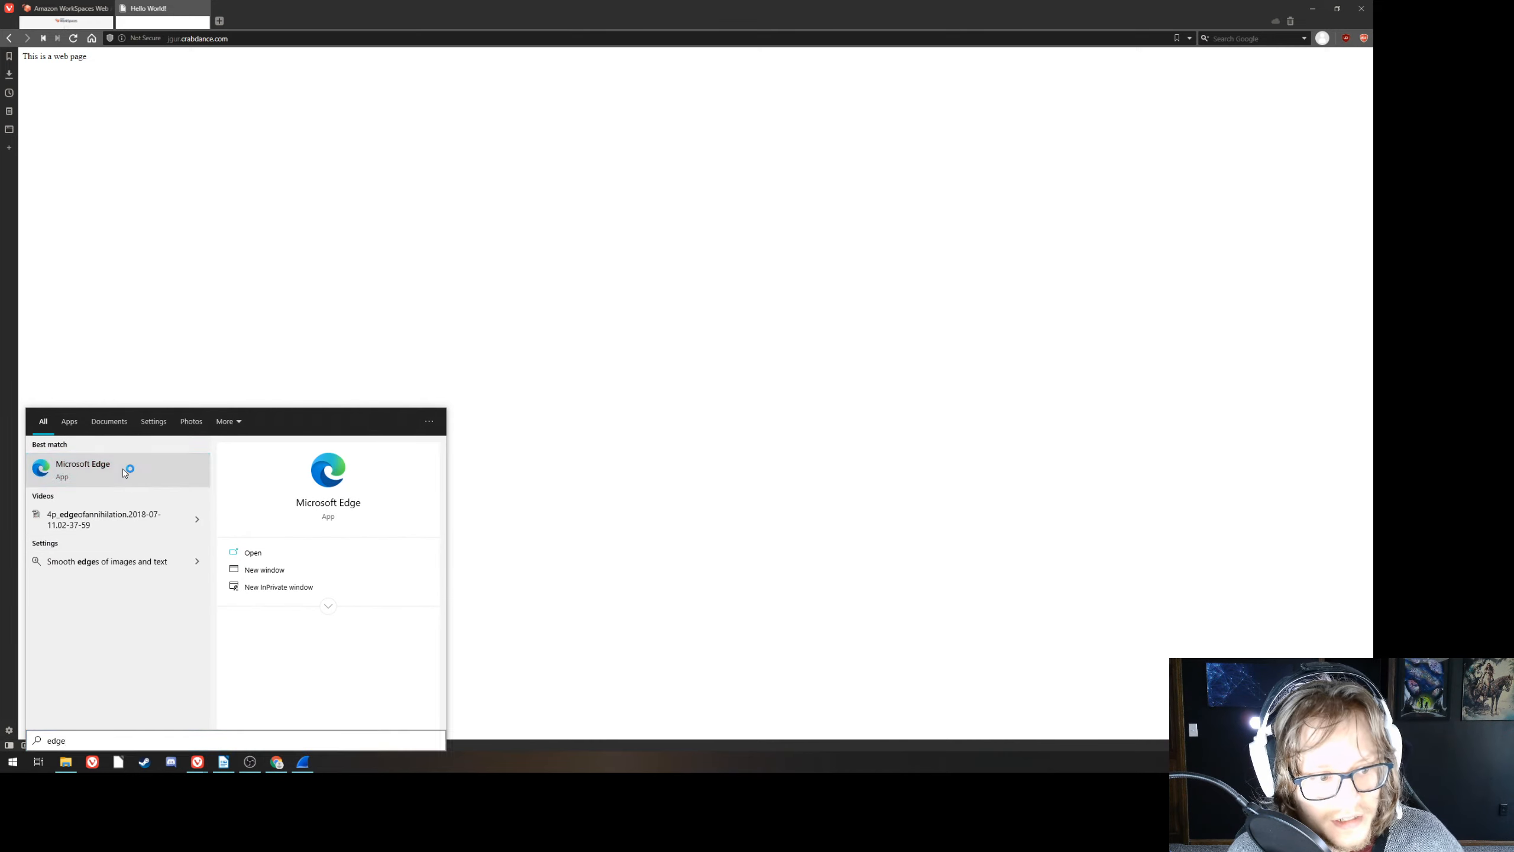
left_click(124, 471)
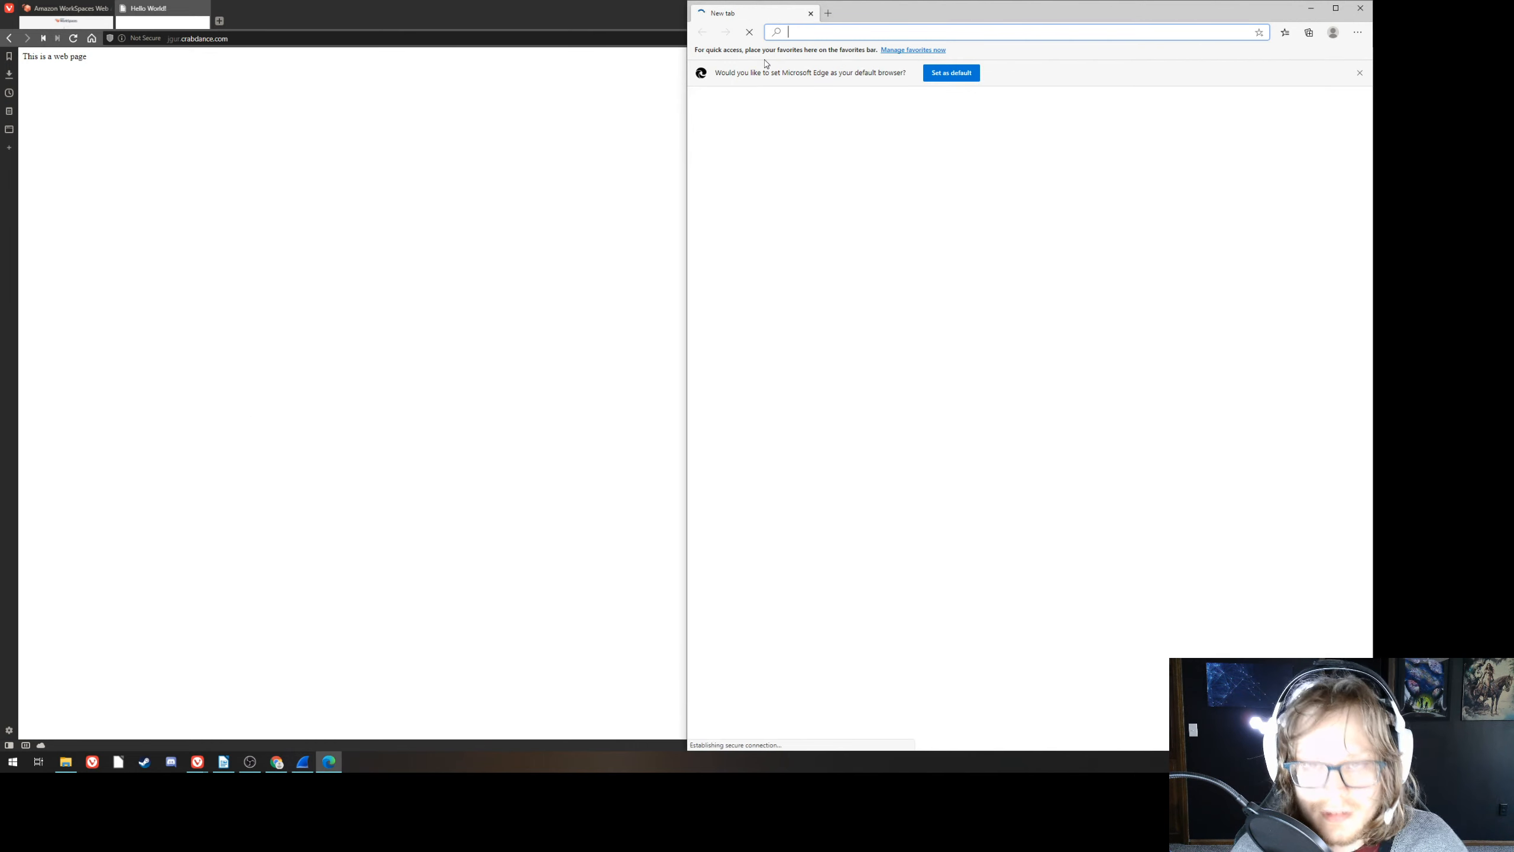
type("jgur.")
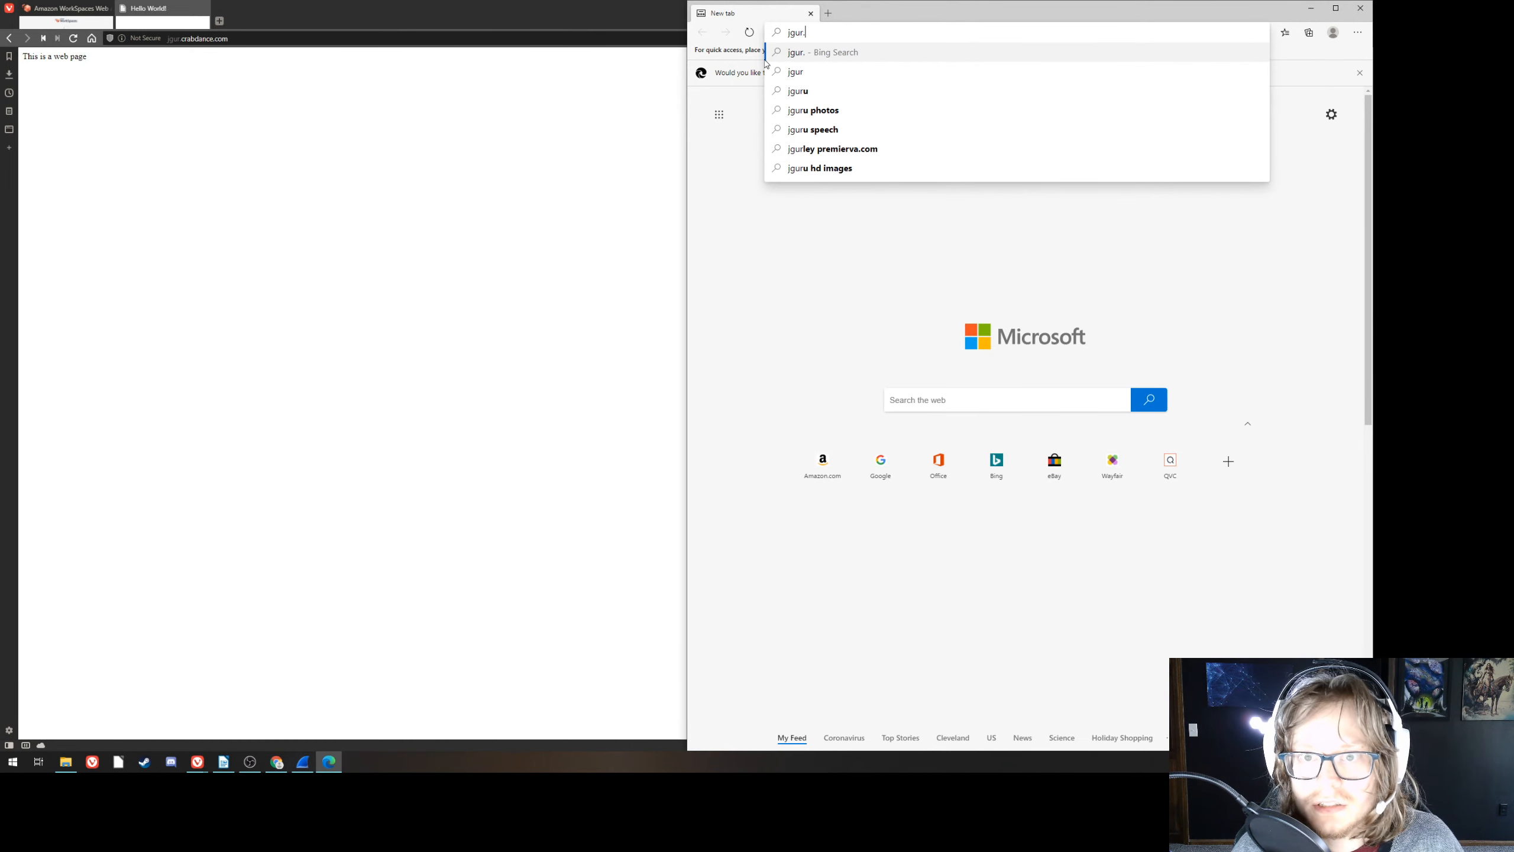
type("crabdance.com")
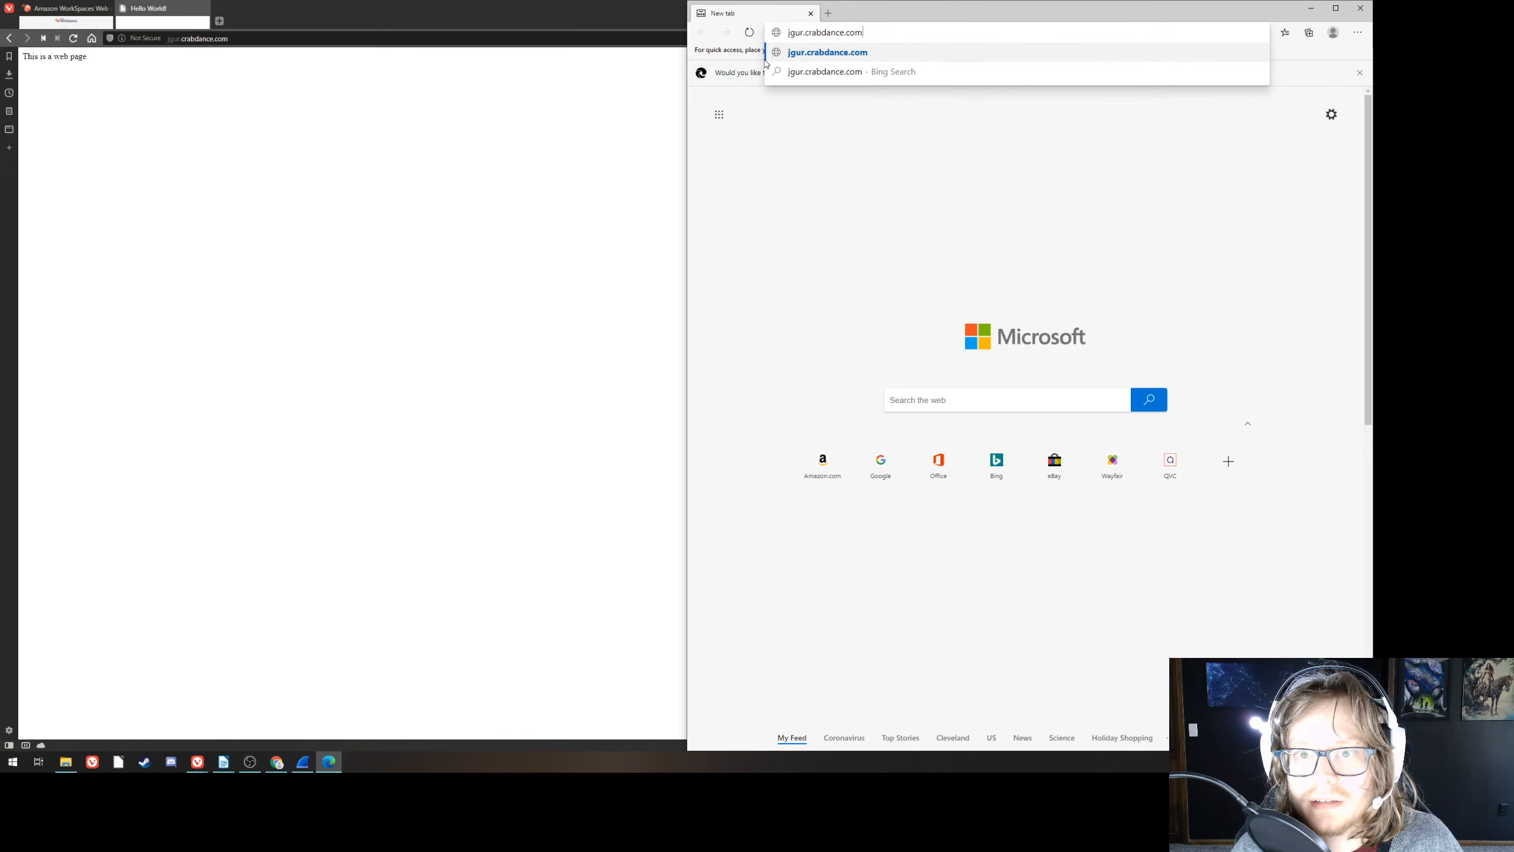
key("Return")
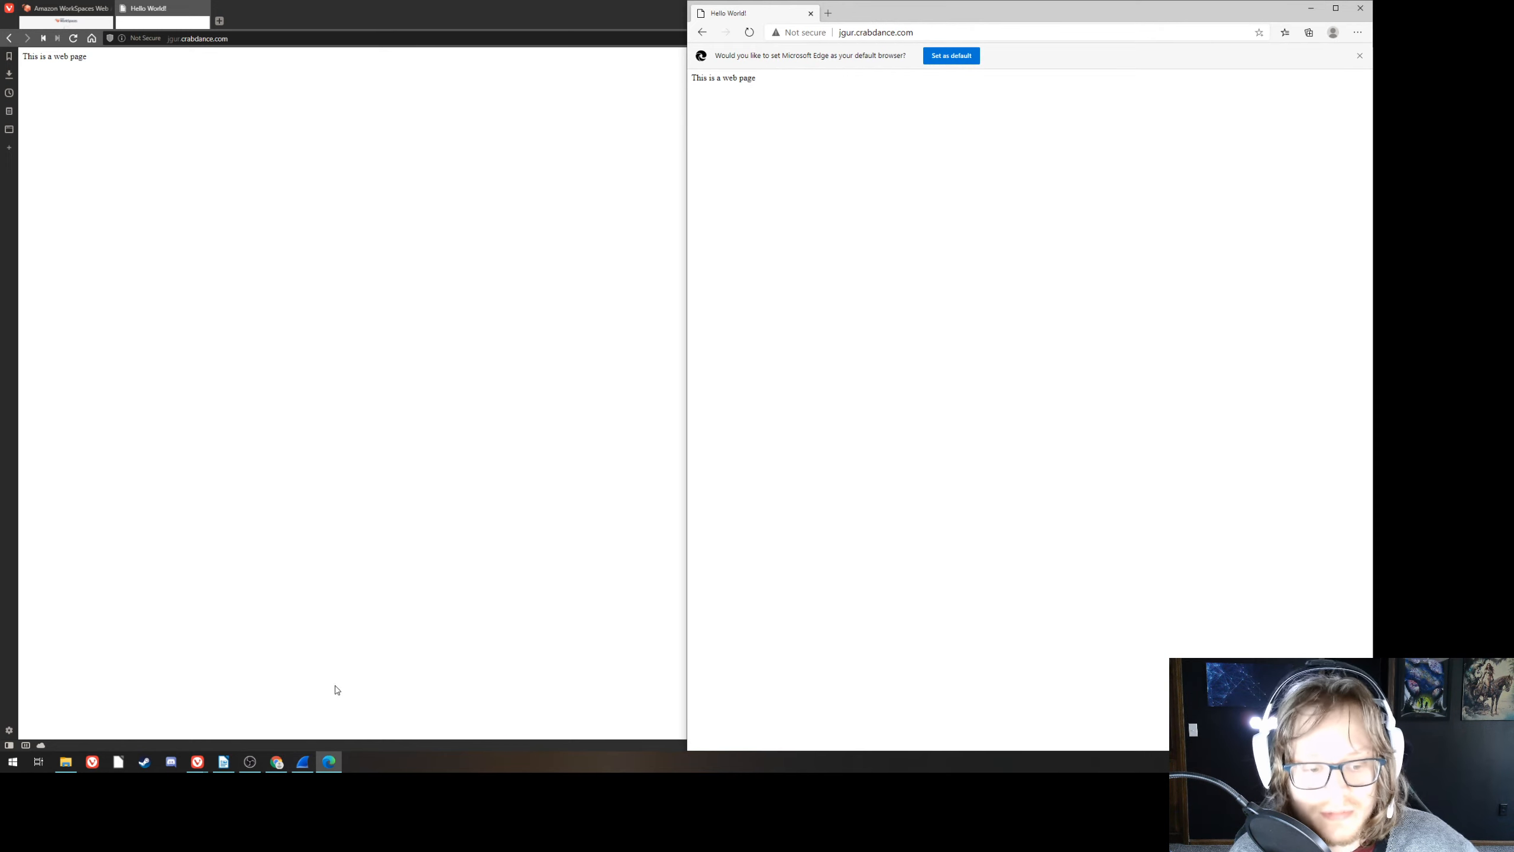
- Switch to the Wireshark capture, move its window away from the Edge window, and close Edge
left_click(303, 763)
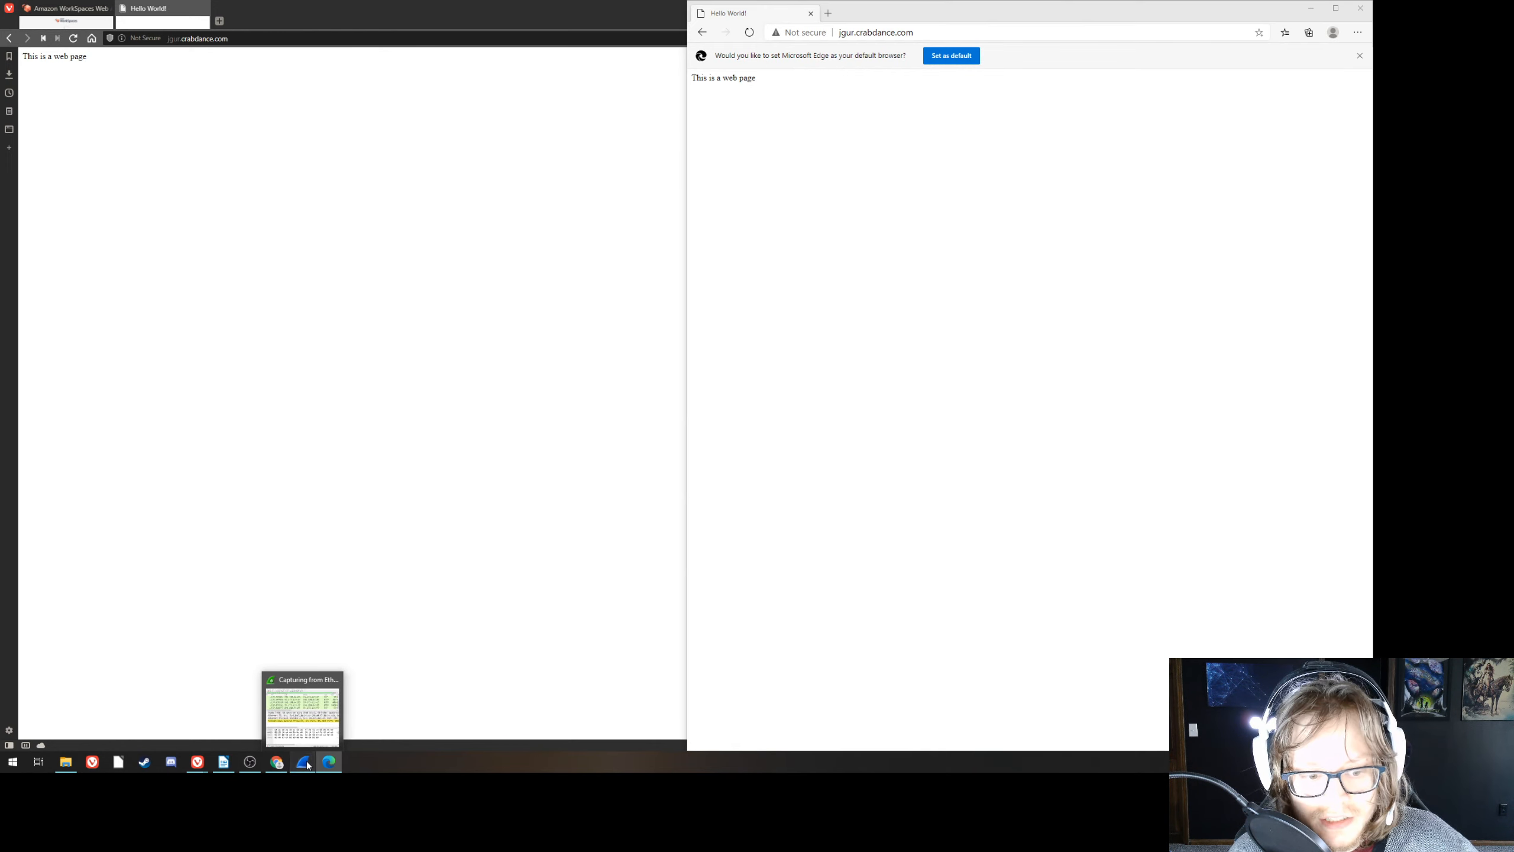
left_click(574, 570)
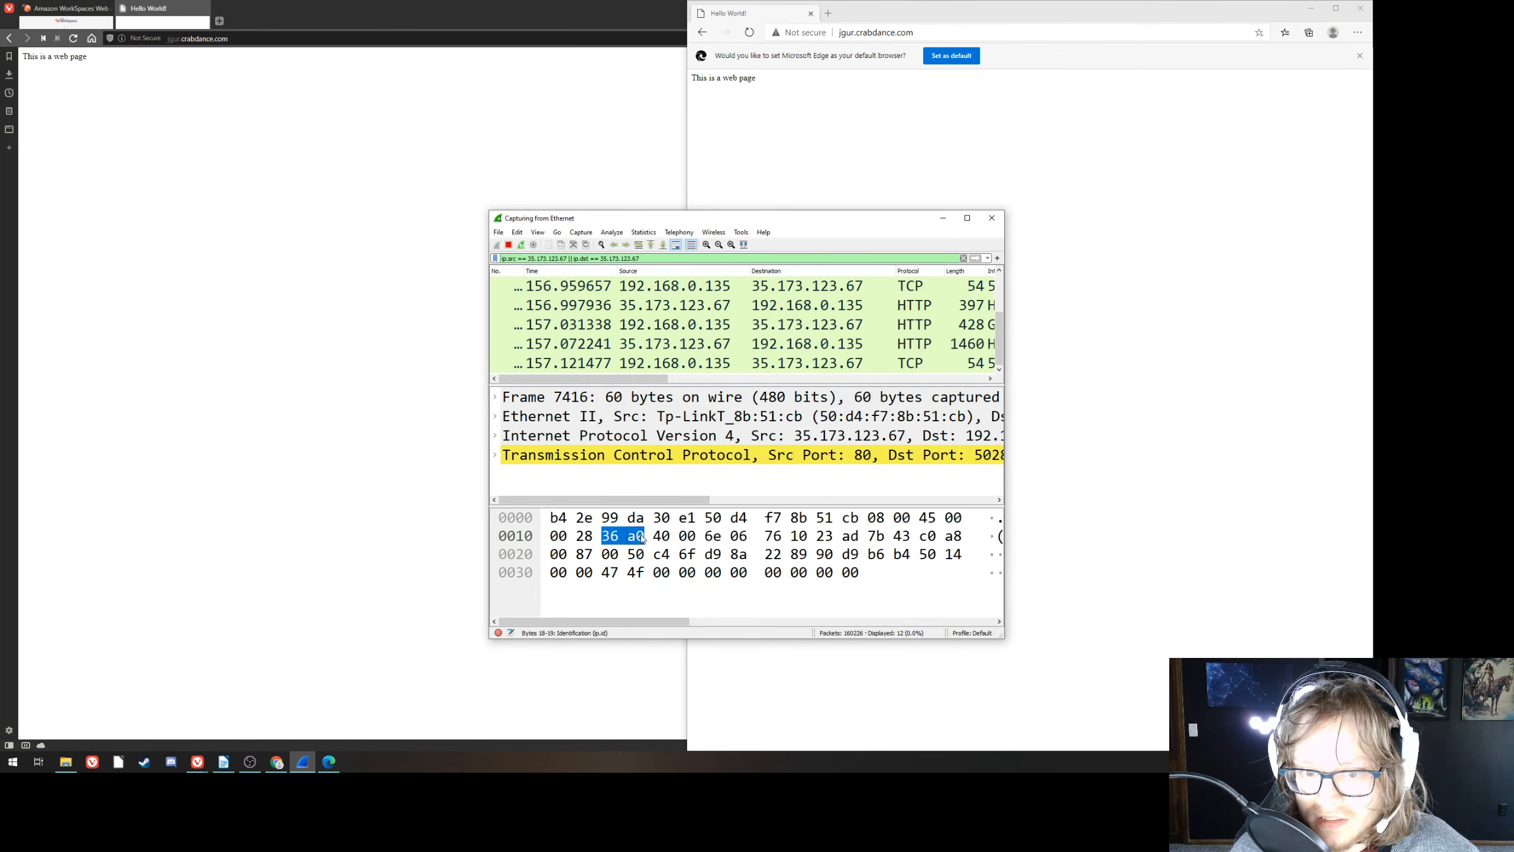
left_click_drag(729, 218, 544, 119)
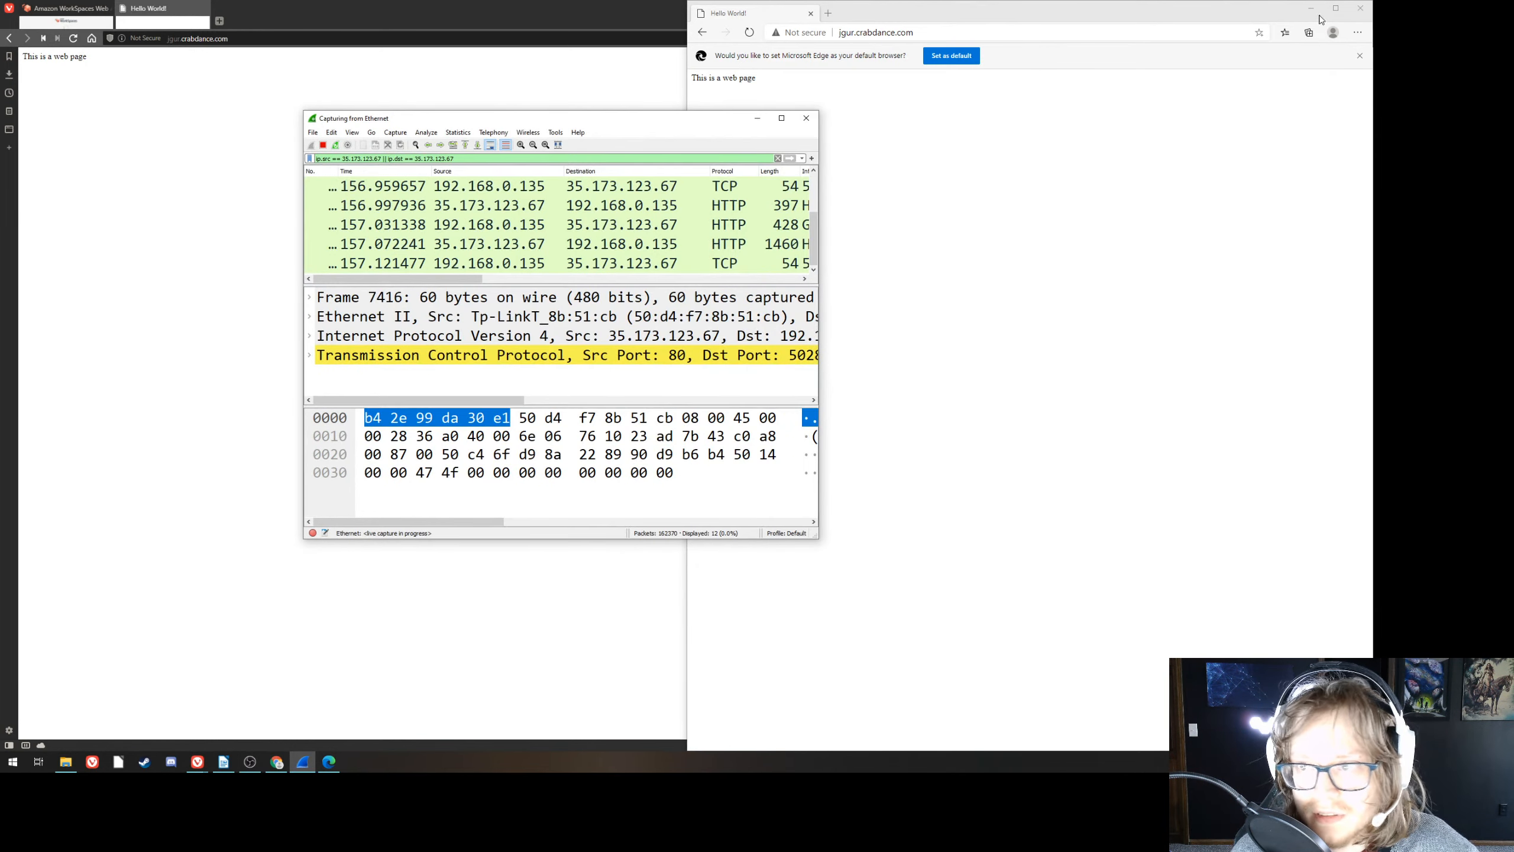
left_click(1362, 10)
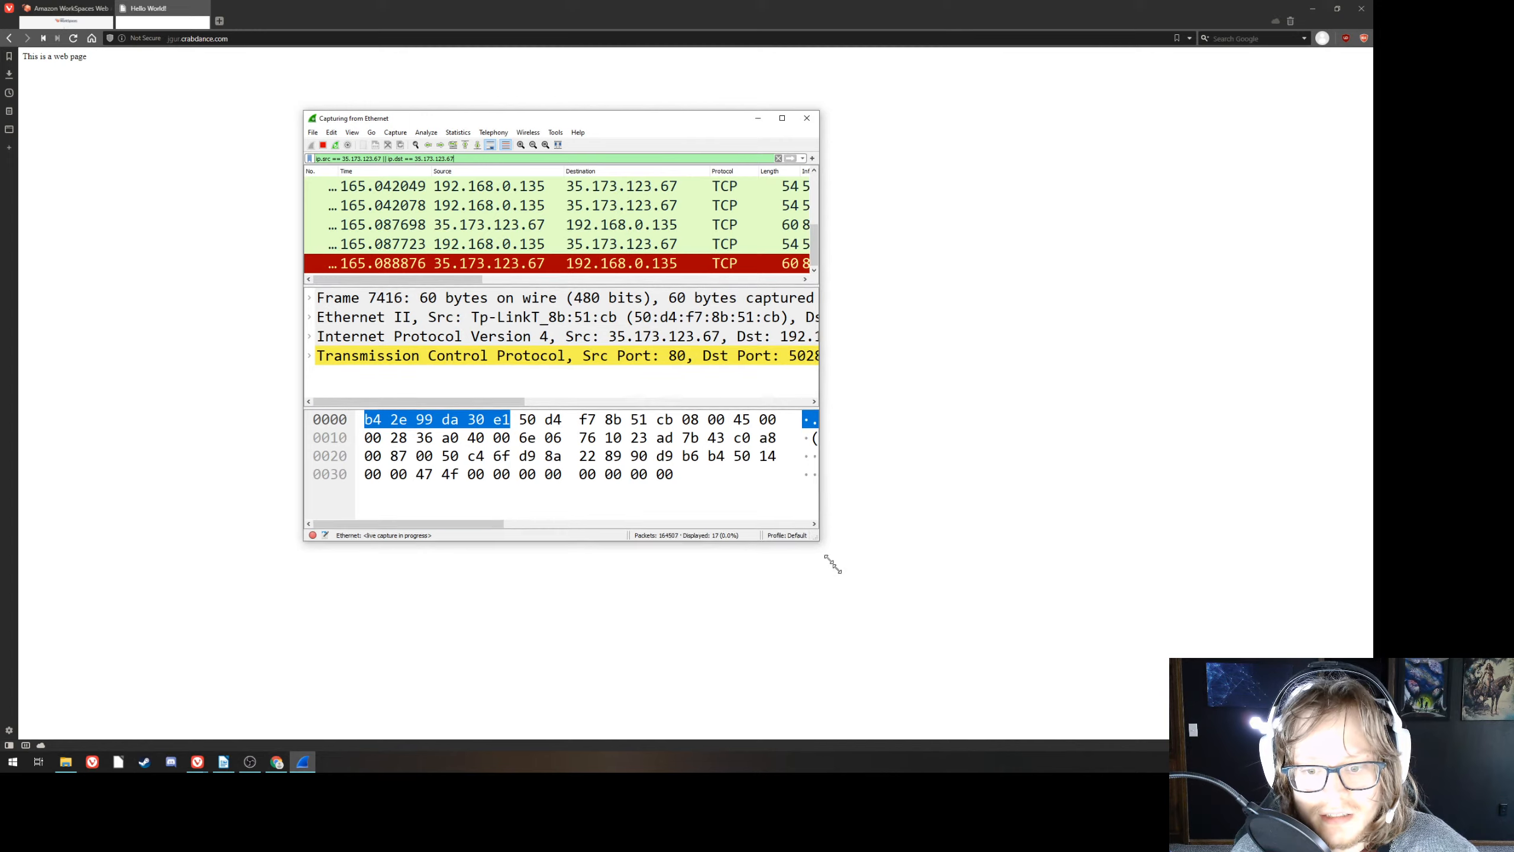
- Enlarge and reposition the Wireshark window to fit the packet info column, and return to the first captured packet
left_click_drag(822, 541, 1292, 699)
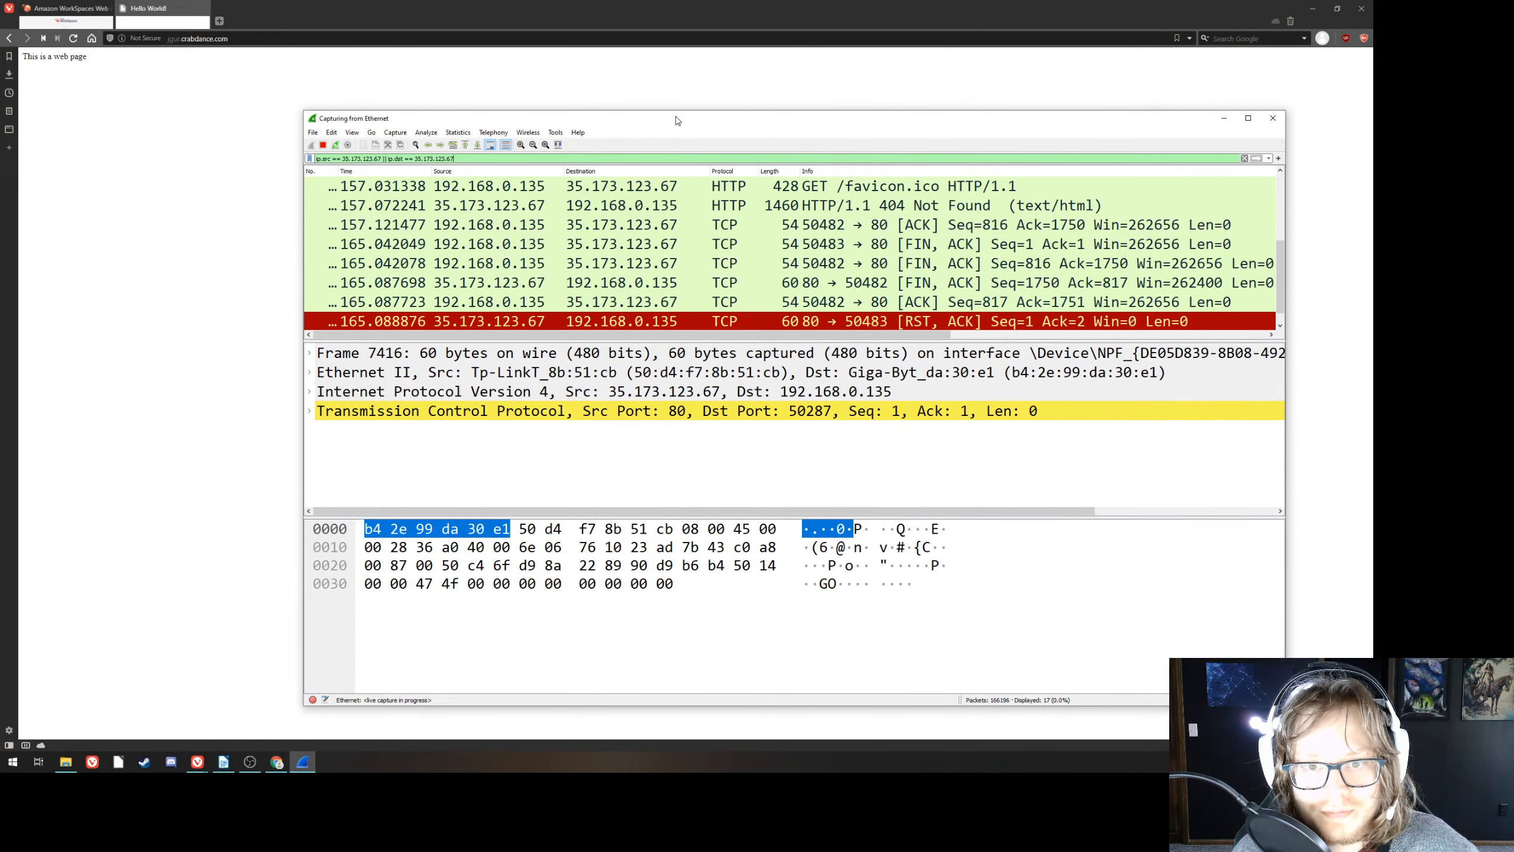
left_click_drag(677, 114, 587, 60)
scroll(679, 210, "up", 3)
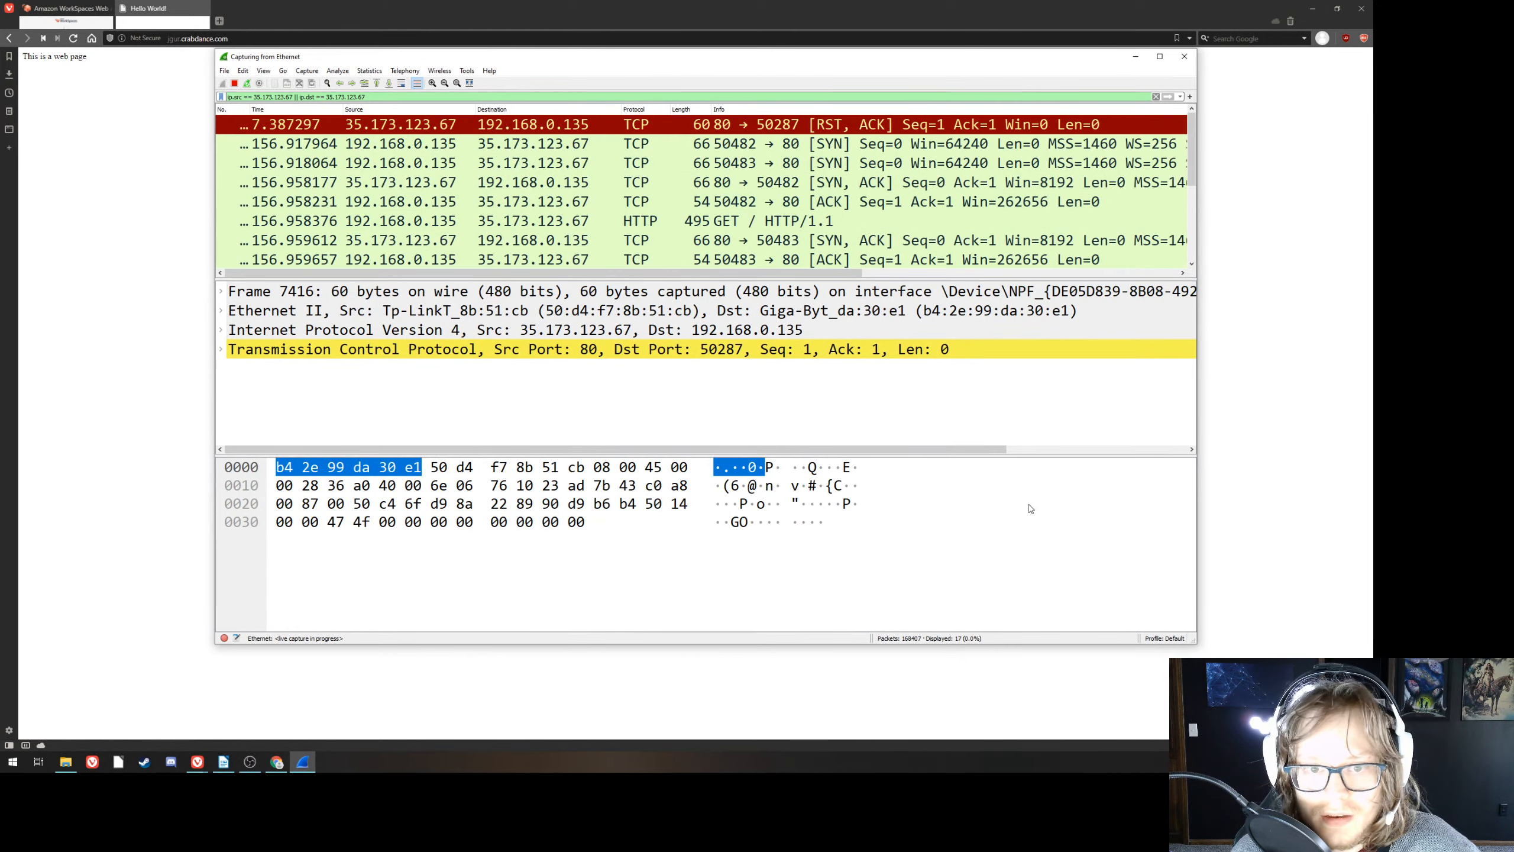
left_click_drag(1192, 644, 1272, 712)
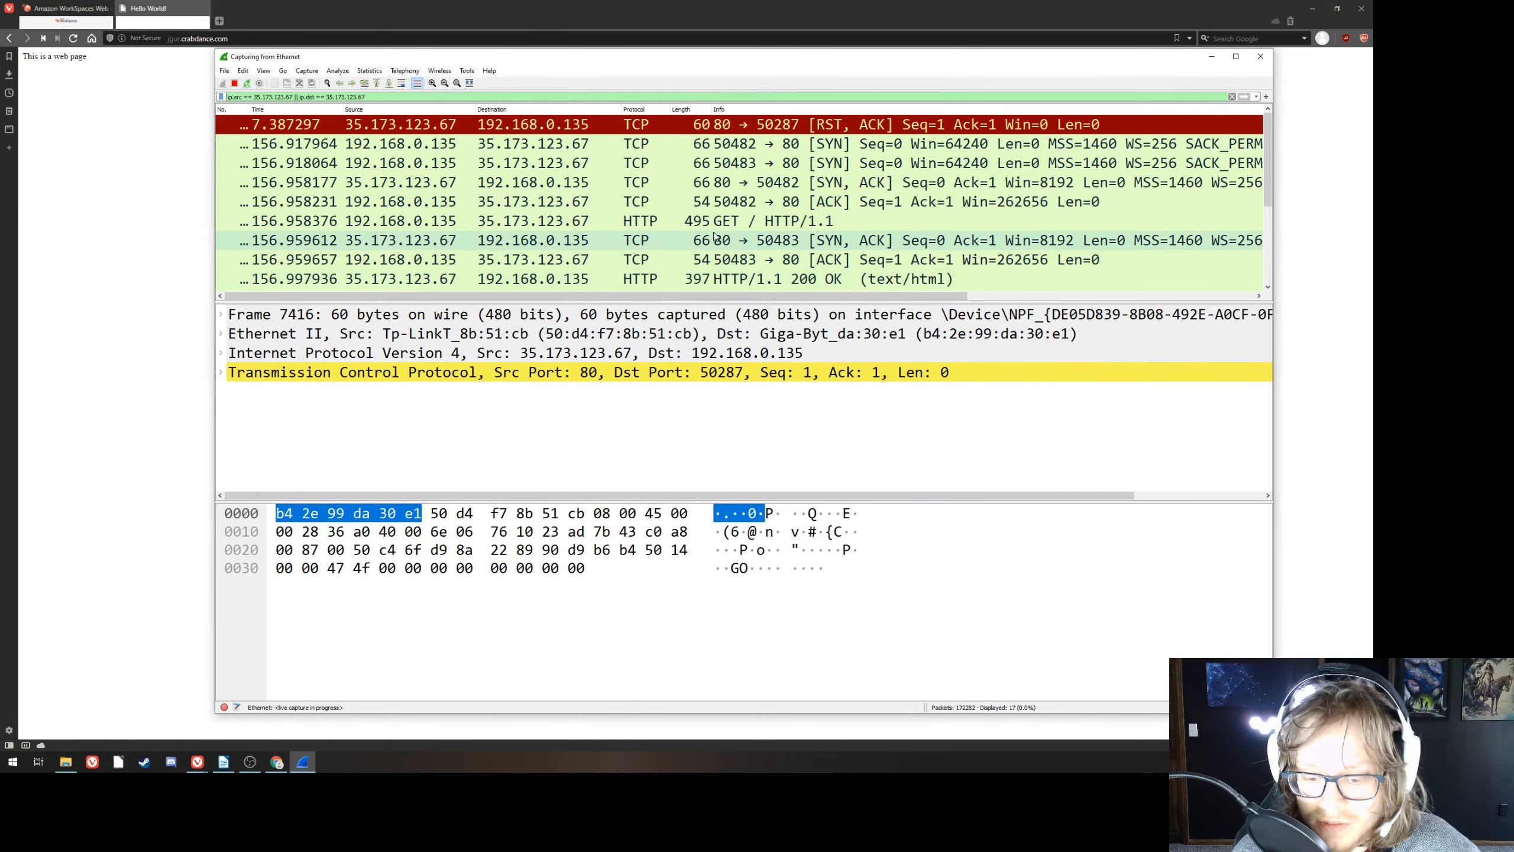
- Inspect the SYN, SYN-ACK and ACK packets of the TCP handshake on port 80, including the second SYN packet
left_click(659, 152)
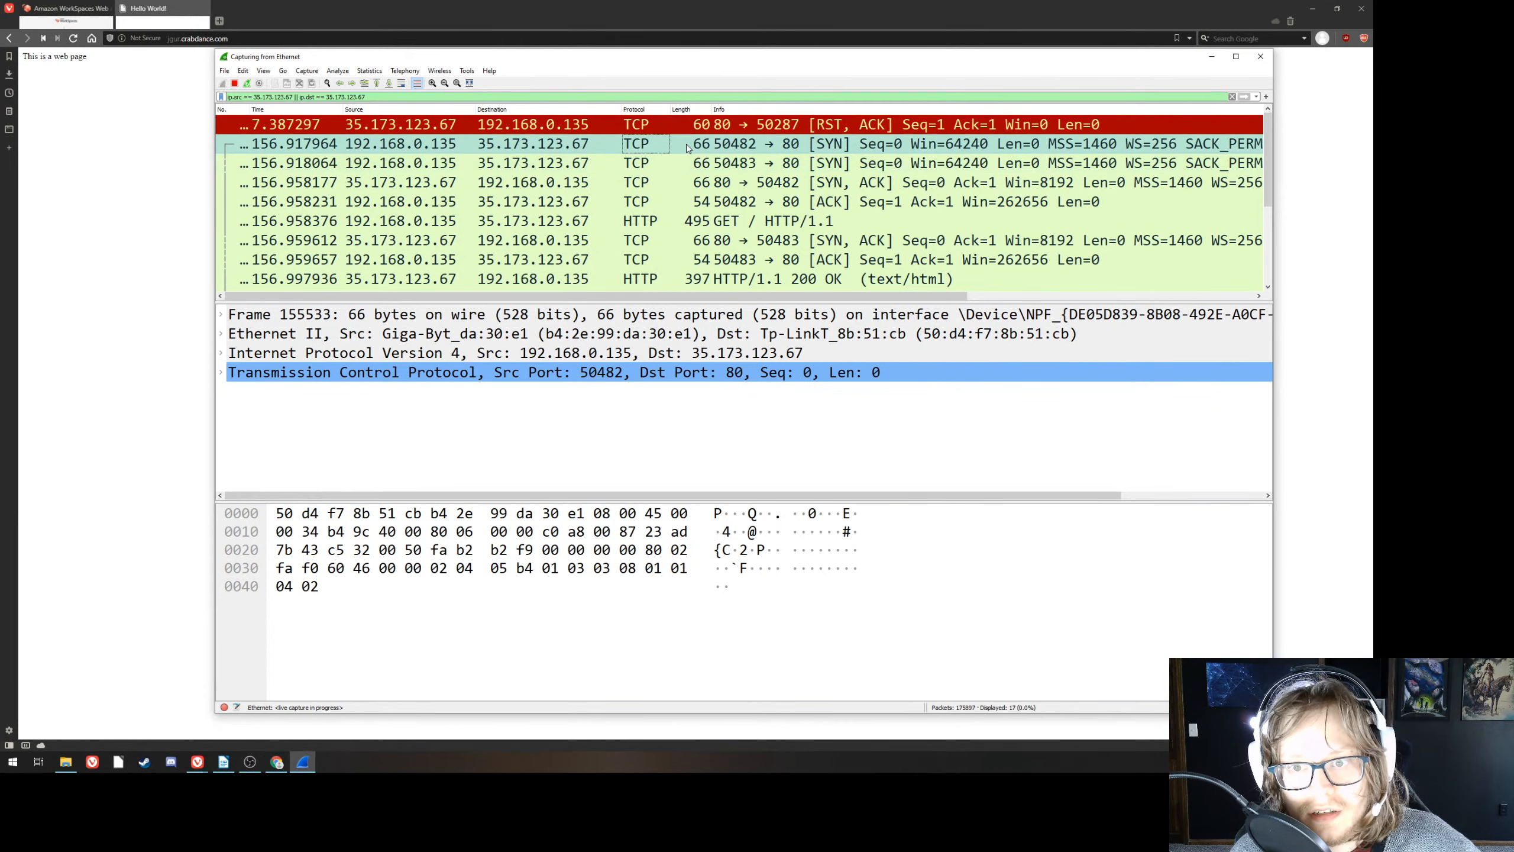
left_click(677, 185)
left_click(682, 210)
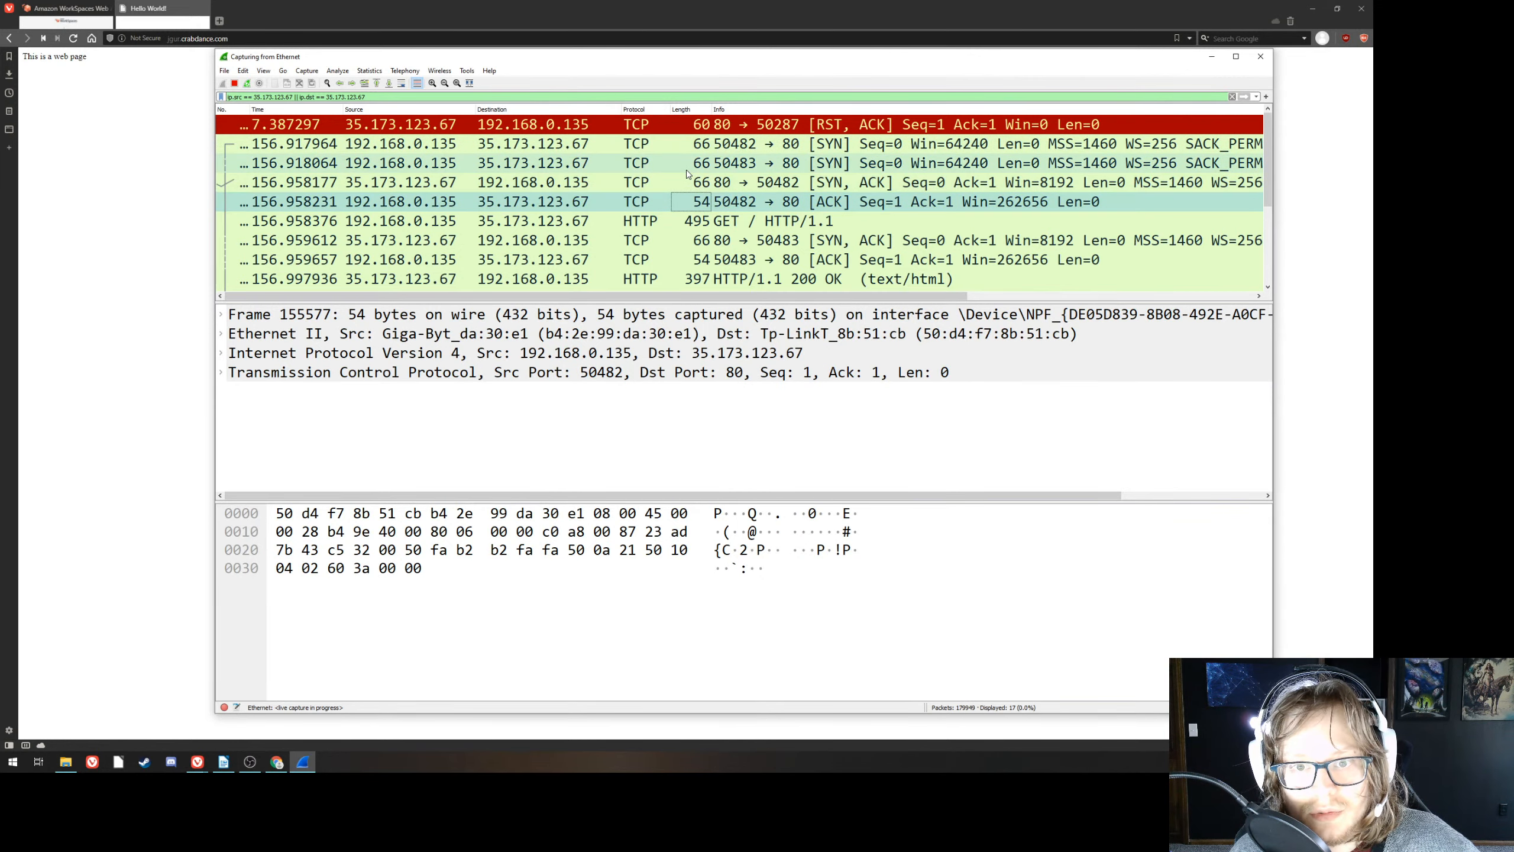
left_click(697, 151)
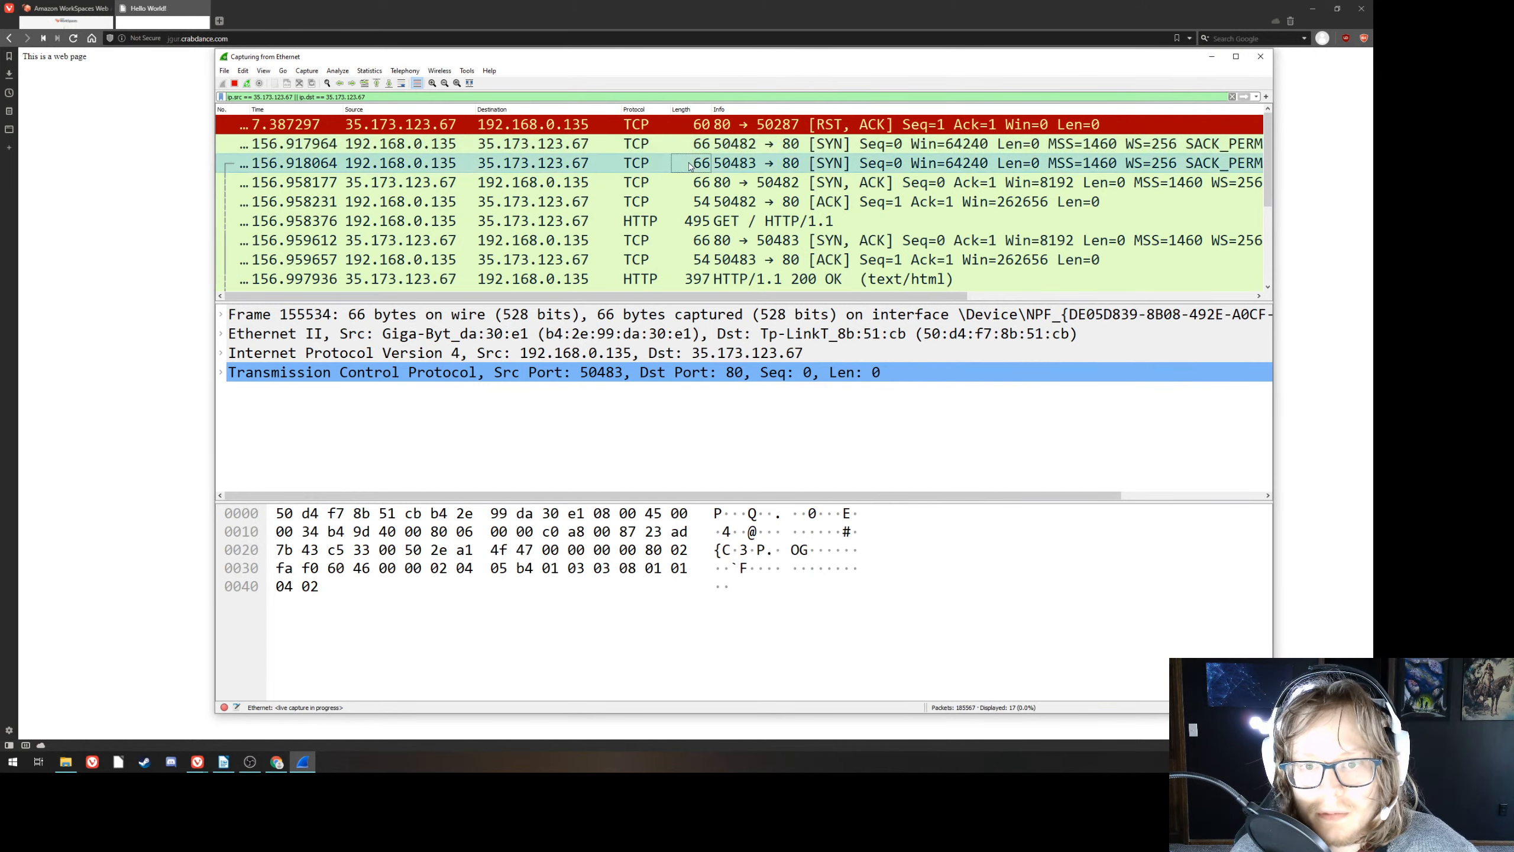
left_click(694, 182)
left_click(700, 202)
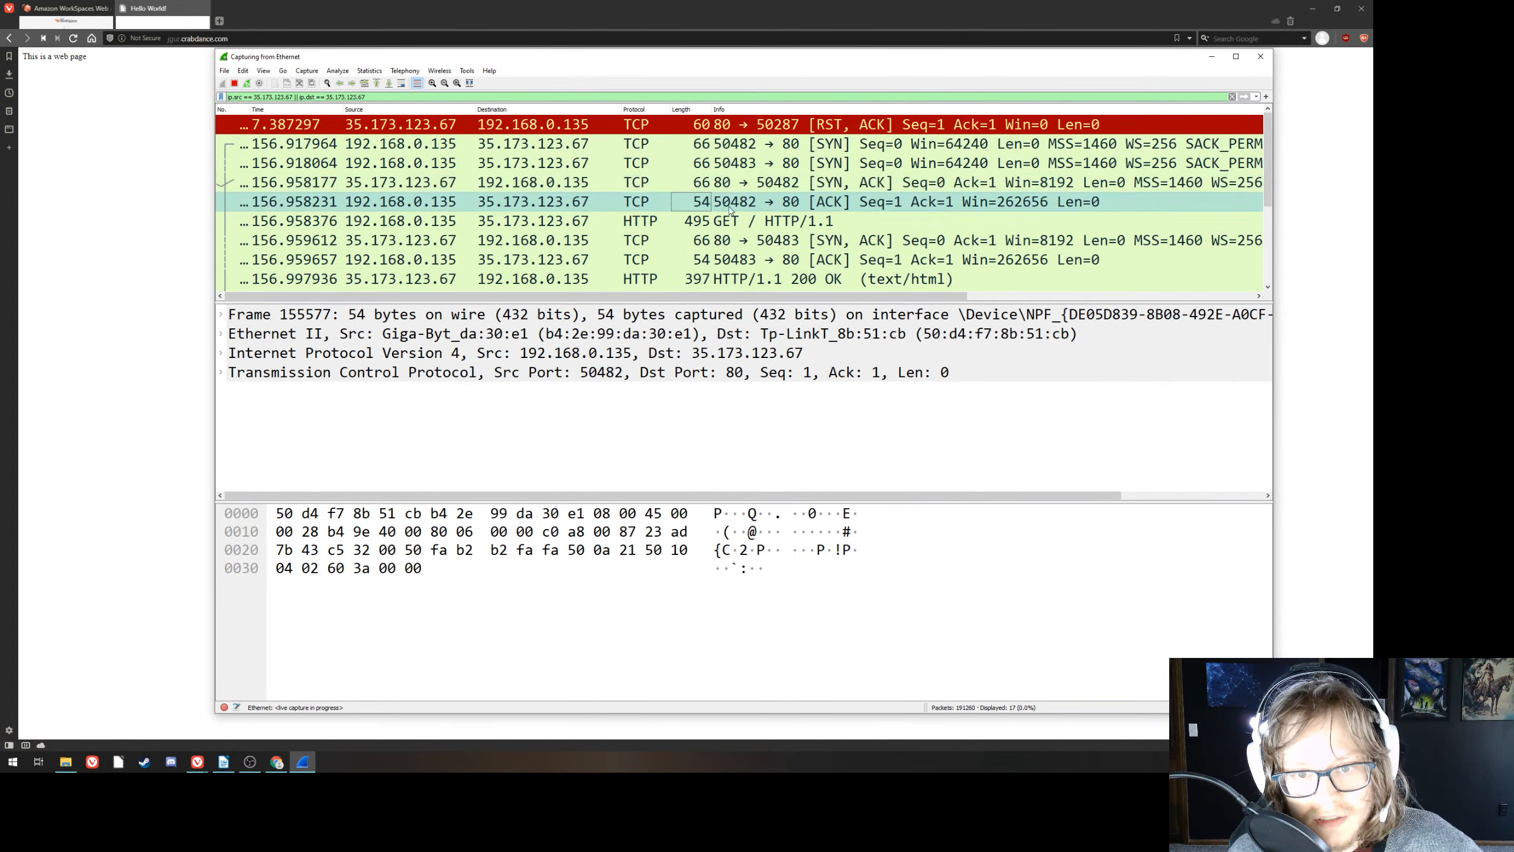
- Select the GET / HTTP/1.1 packet and expand its Hypertext Transfer Protocol details to read the request headers
left_click(711, 222)
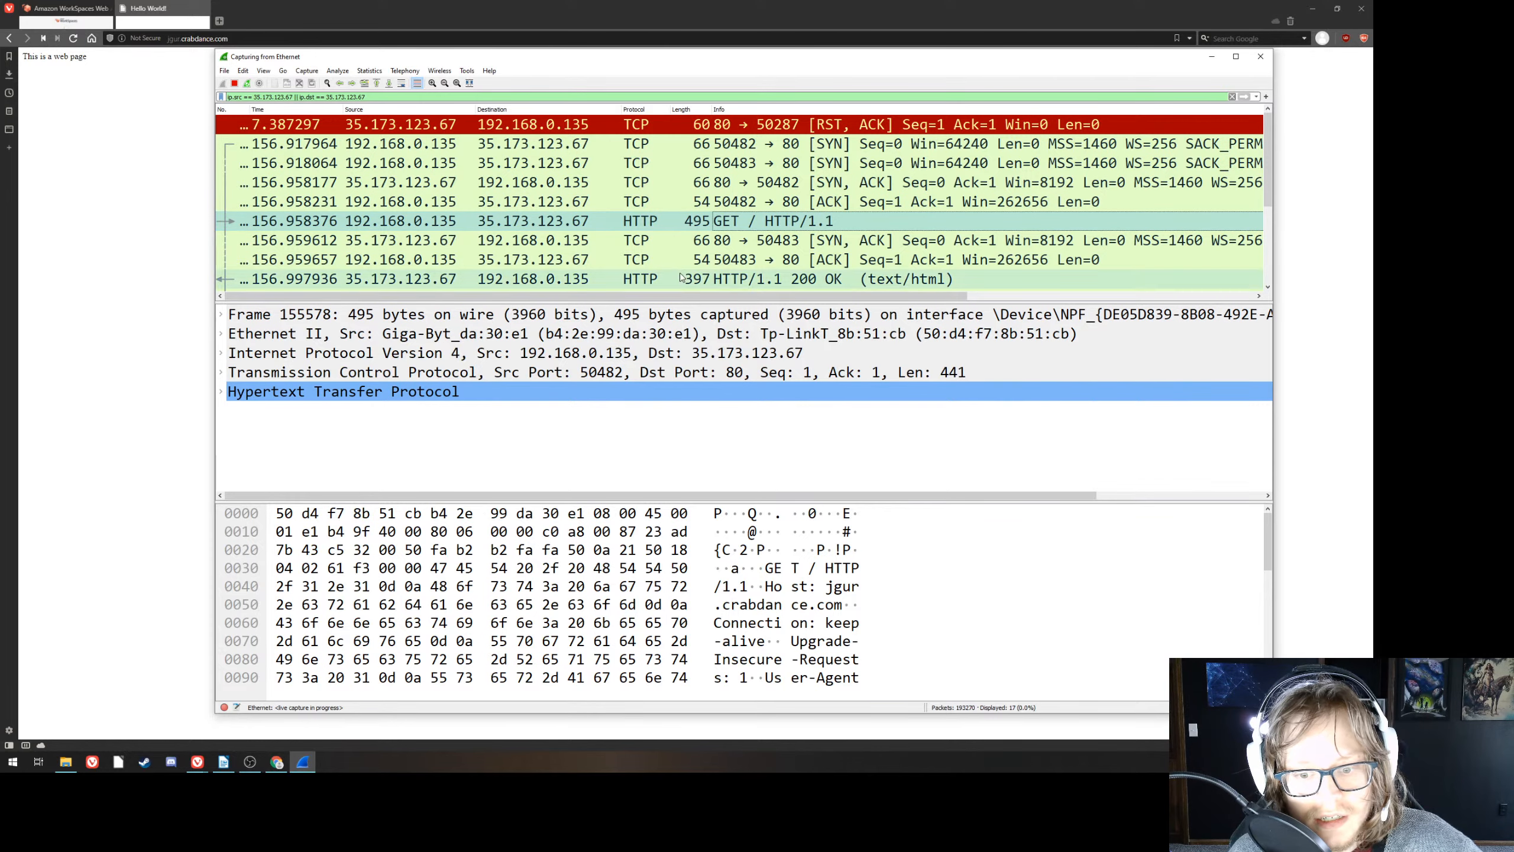
double_click(247, 397)
scroll(249, 397, "down", 1)
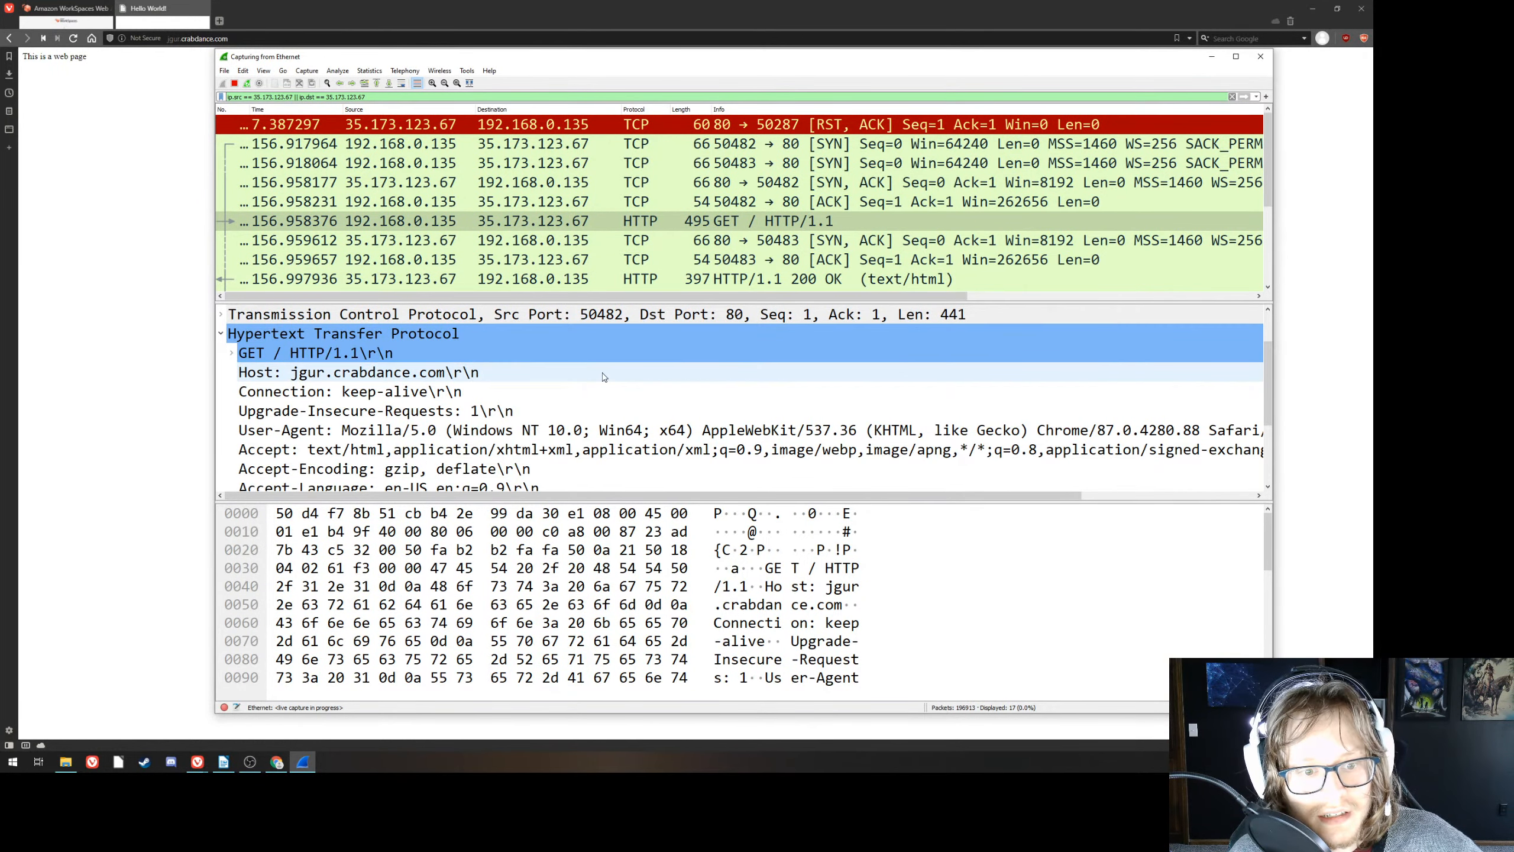
scroll(470, 375, "down", 1)
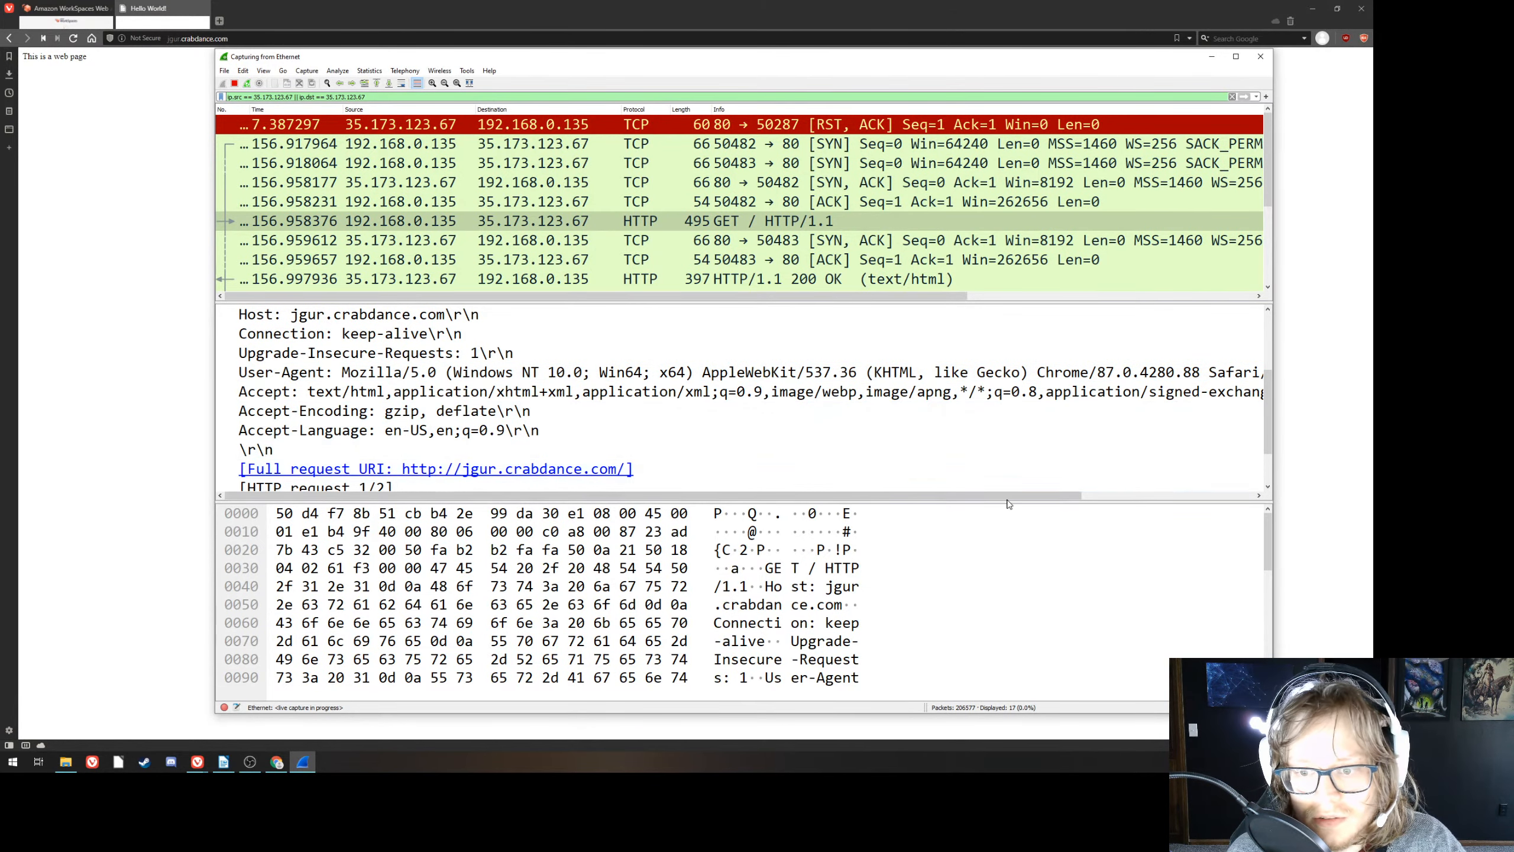
- Examine the full User-Agent header, the Accept header and the remaining lines of the GET request
left_click(450, 374)
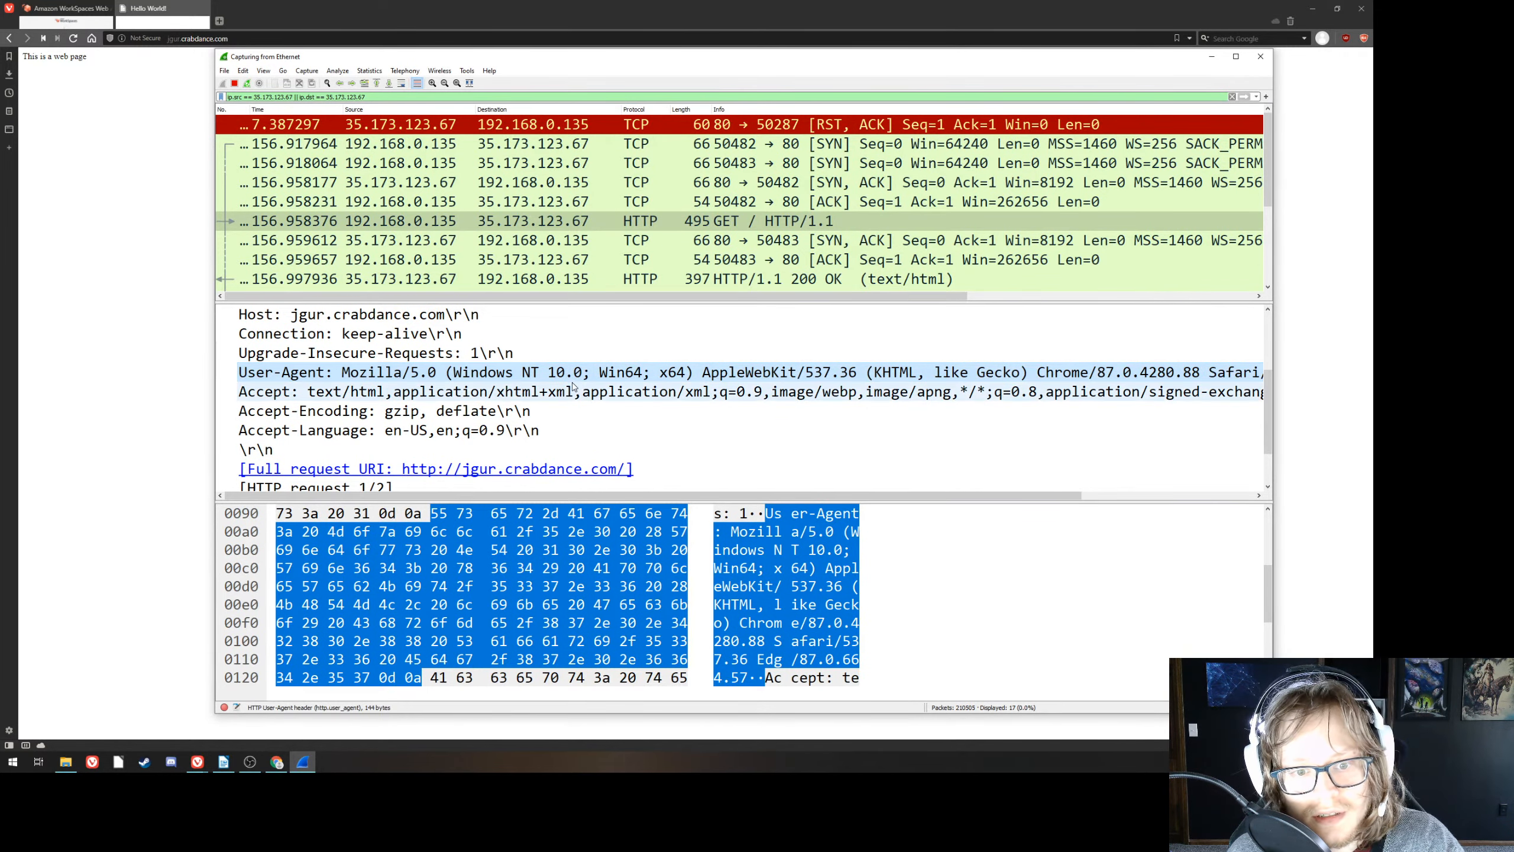
left_click_drag(828, 498, 1061, 509)
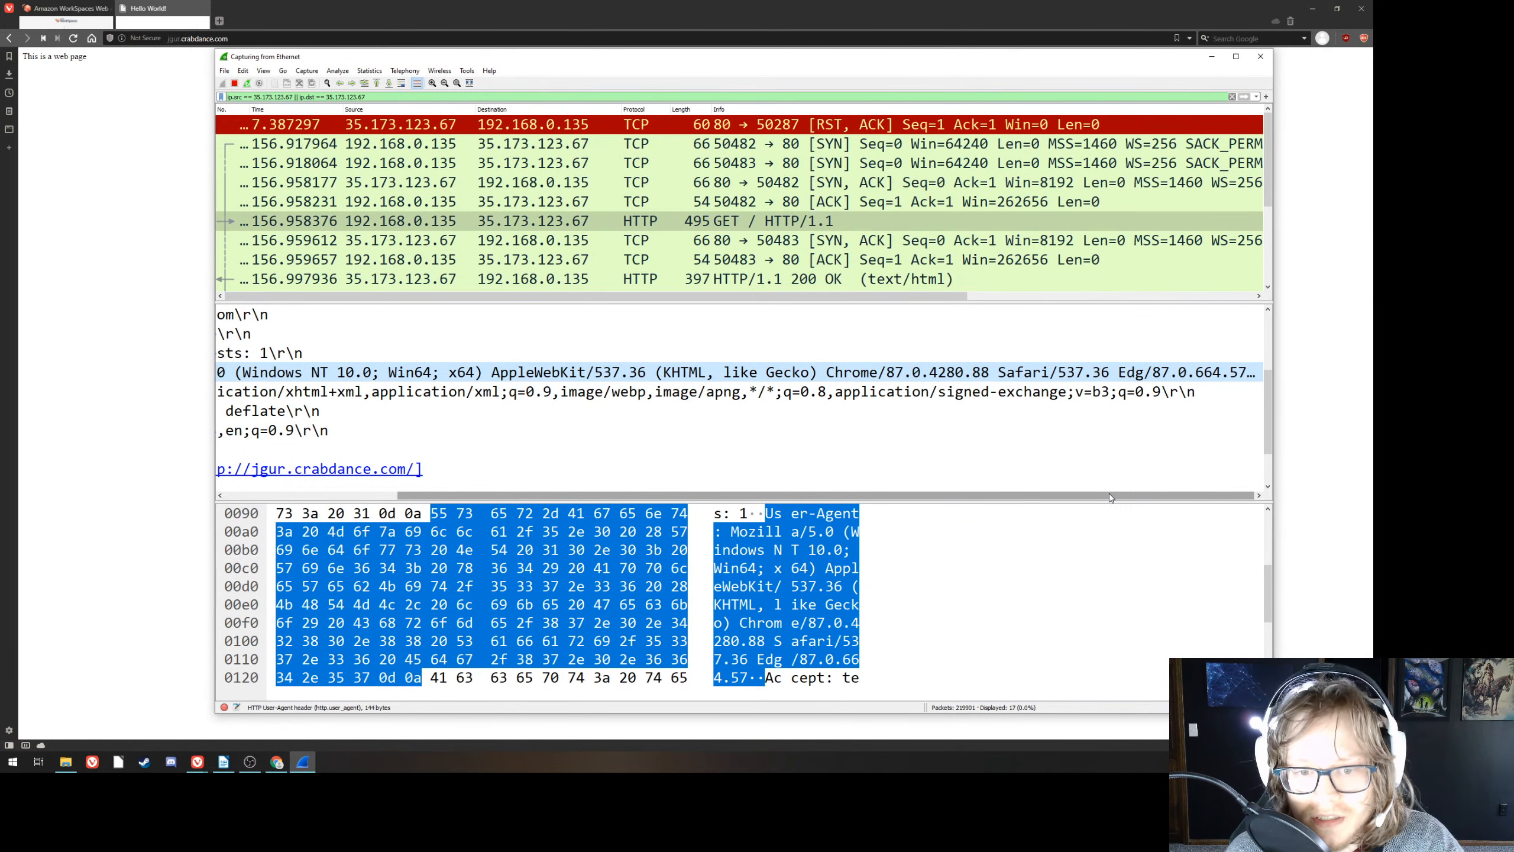
left_click(1026, 495)
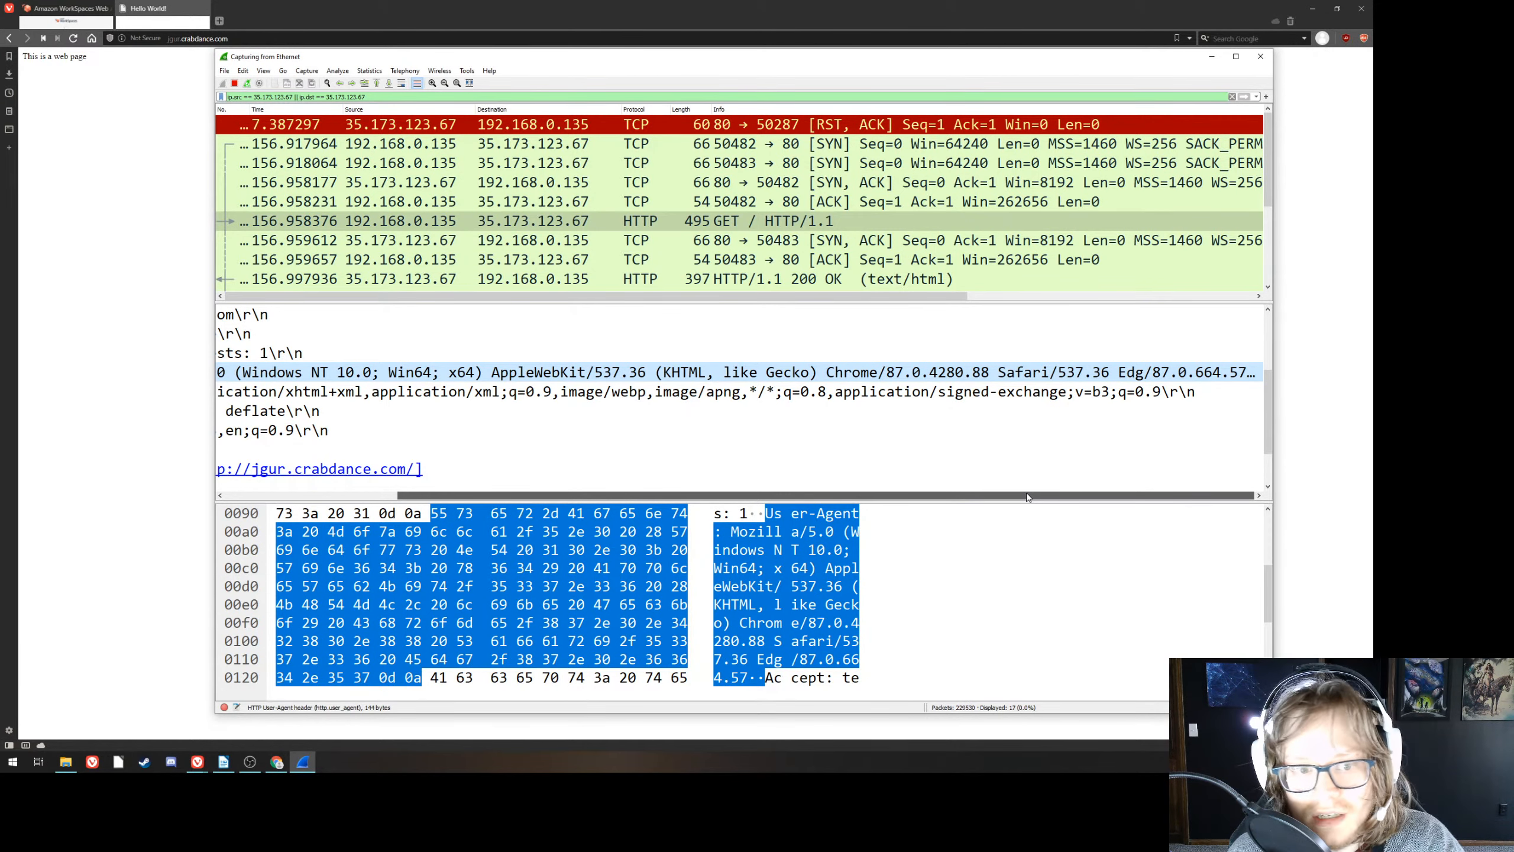
left_click_drag(1026, 492, 854, 500)
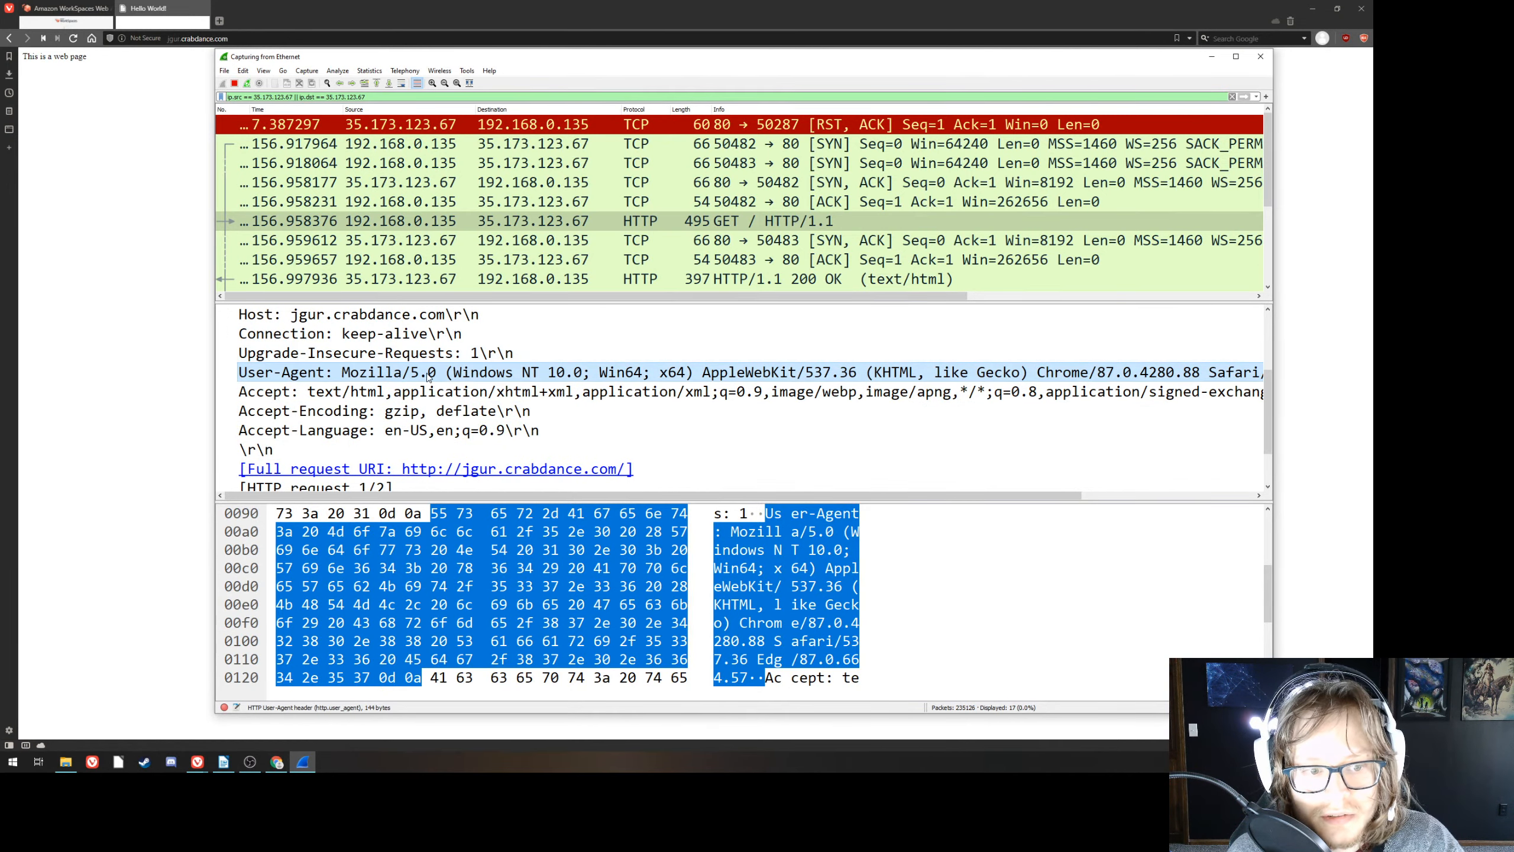
left_click(435, 397)
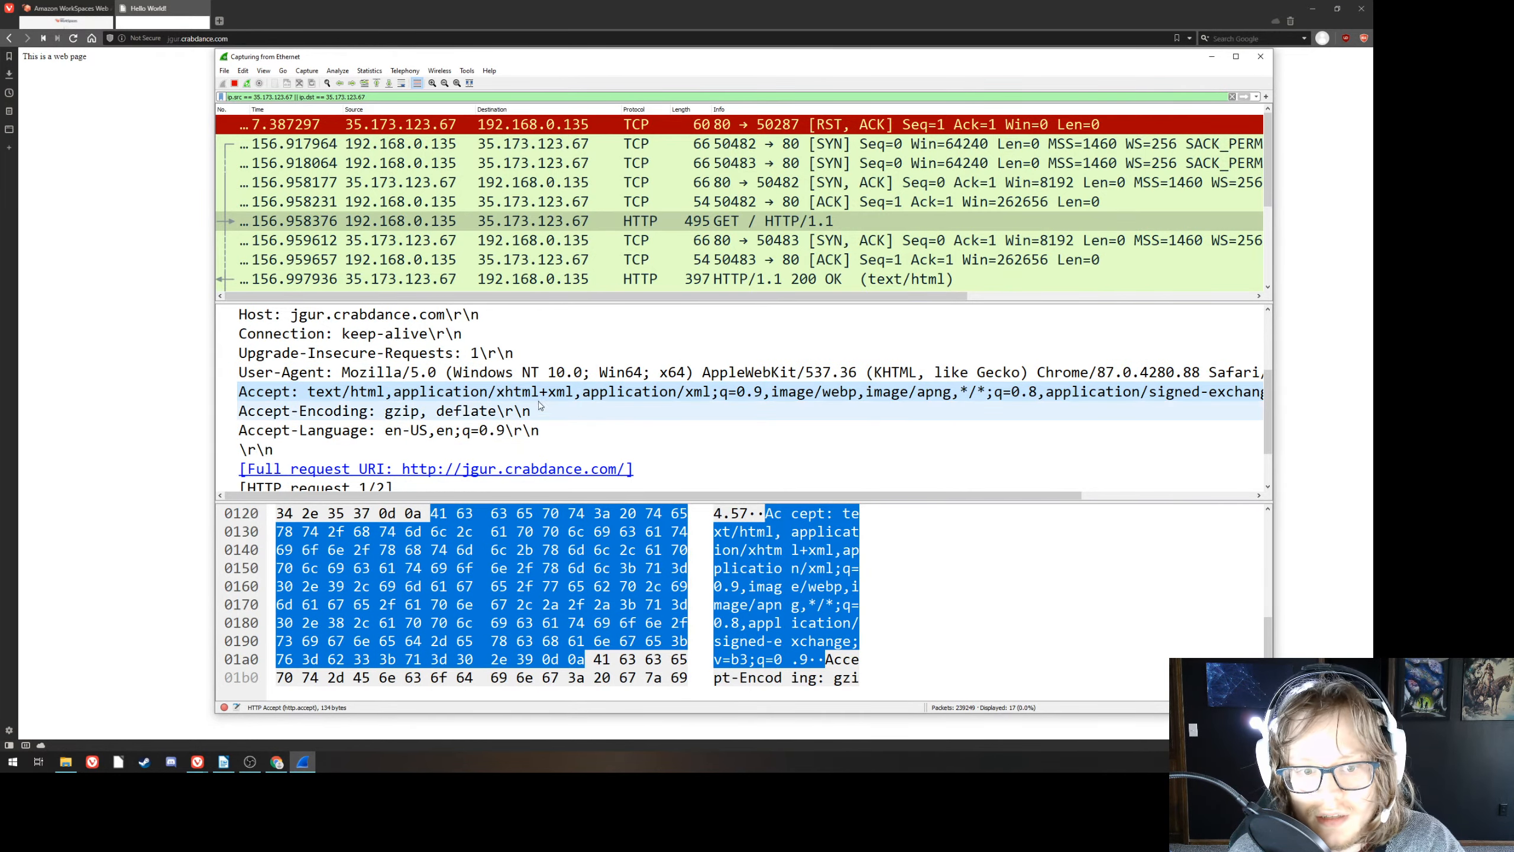
scroll(835, 425, "down", 1)
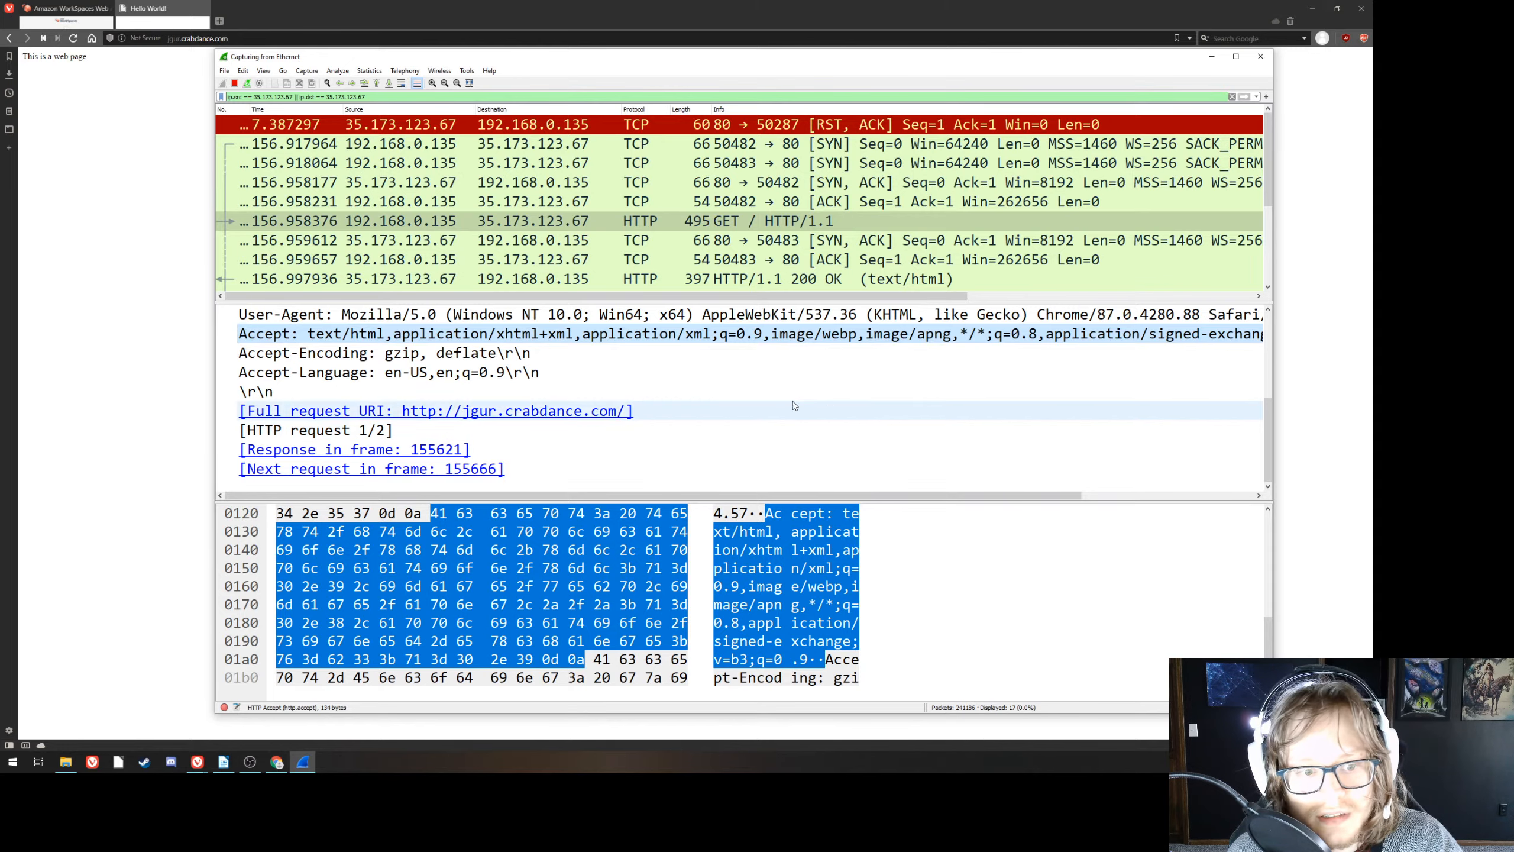
scroll(596, 223, "down", 1)
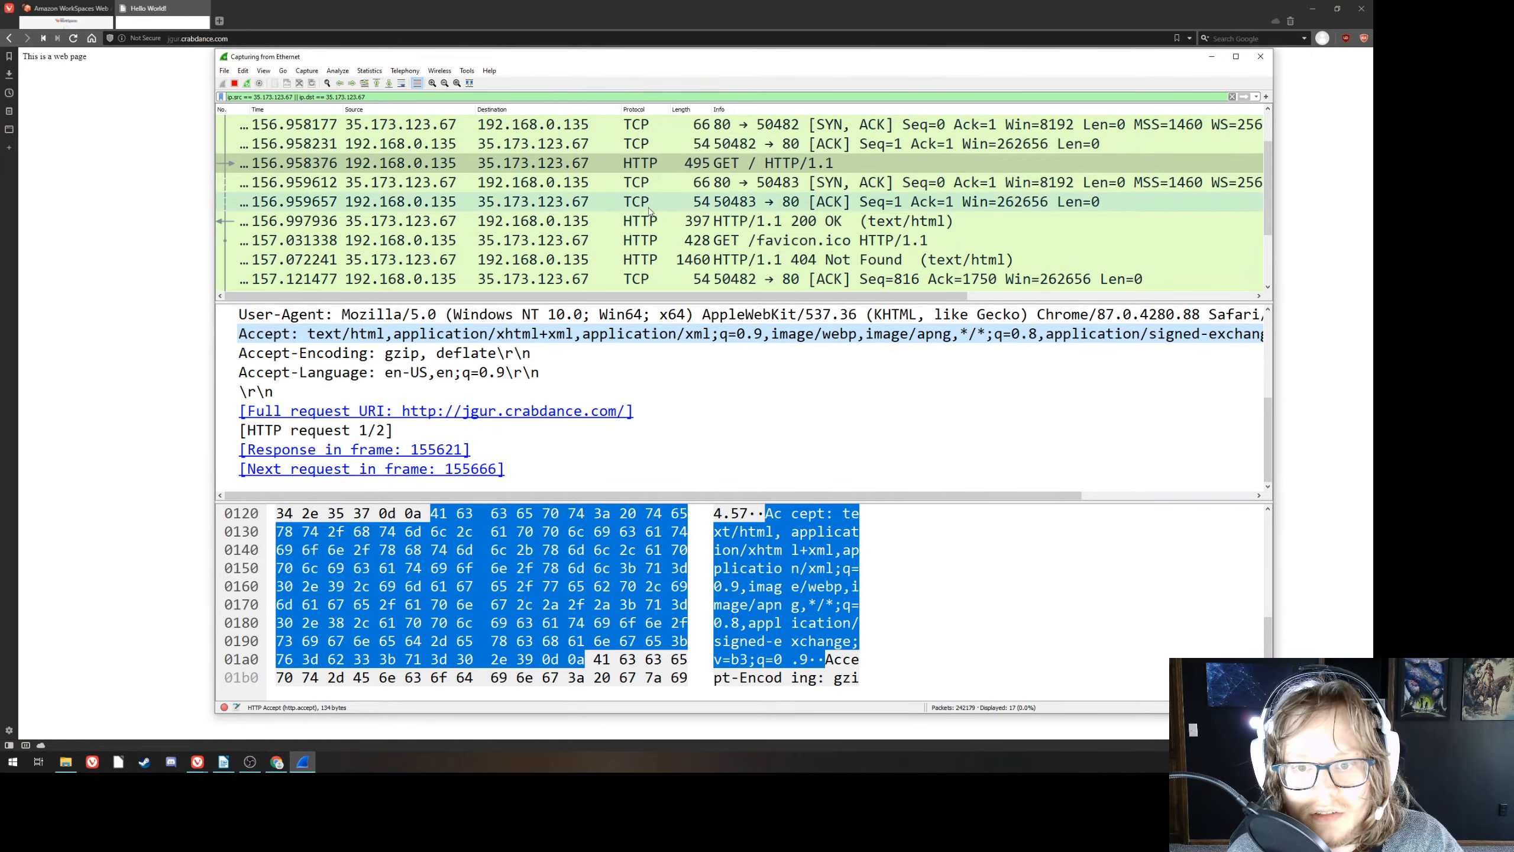
- Select the HTTP/1.1 200 OK packet and read its response headers and the returned HTML lines
left_click(726, 226)
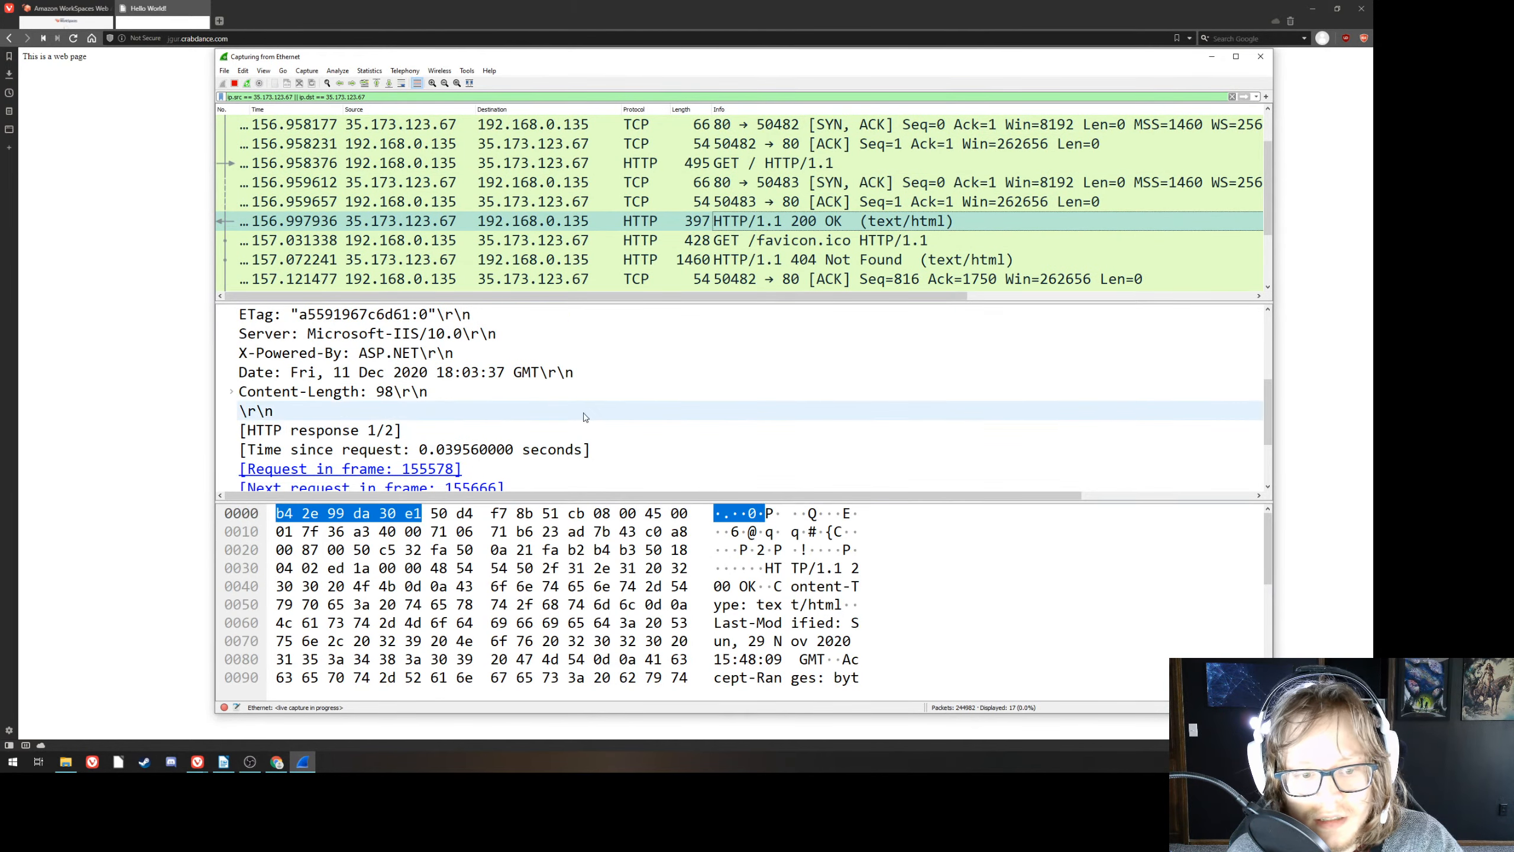
scroll(577, 412, "down", 2)
double_click(287, 468)
scroll(289, 434, "down", 2)
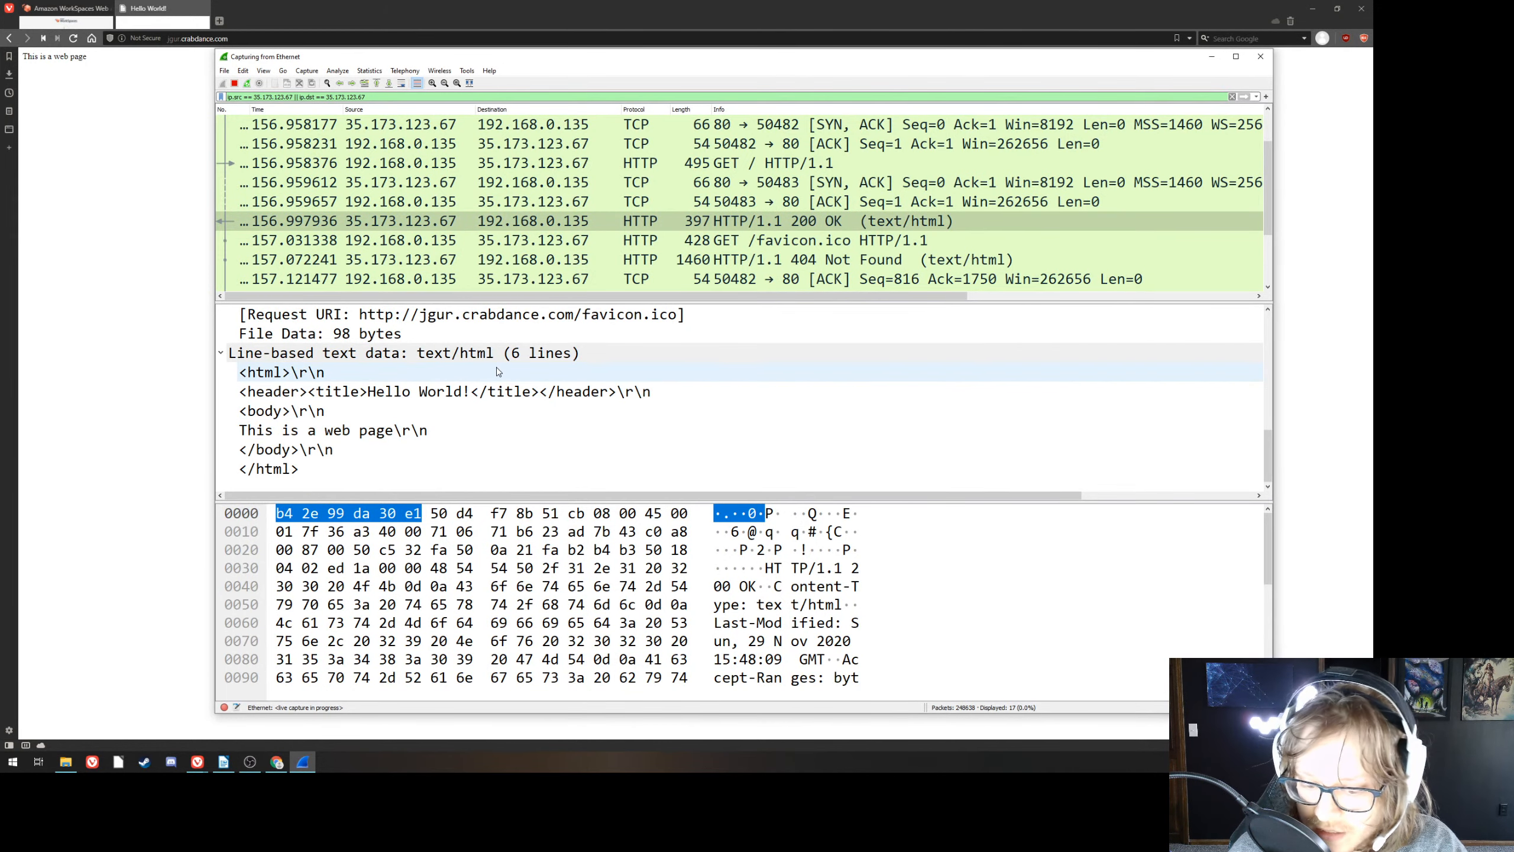
left_click_drag(497, 371, 476, 466)
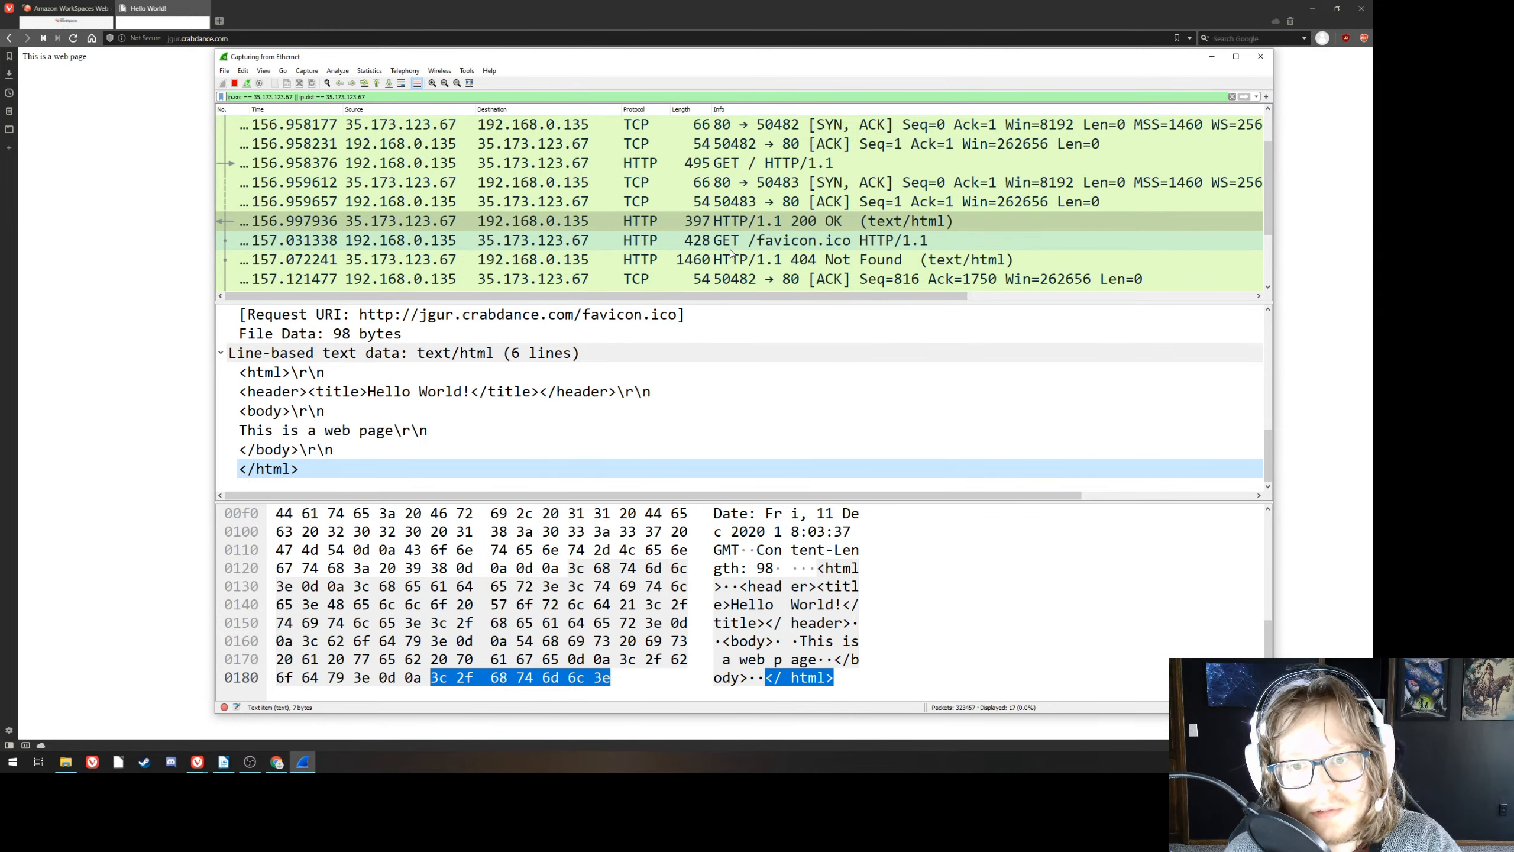
- Select the GET /favicon.ico packet and examine its Hypertext Transfer Protocol request headers
scroll(703, 261, "down", 1)
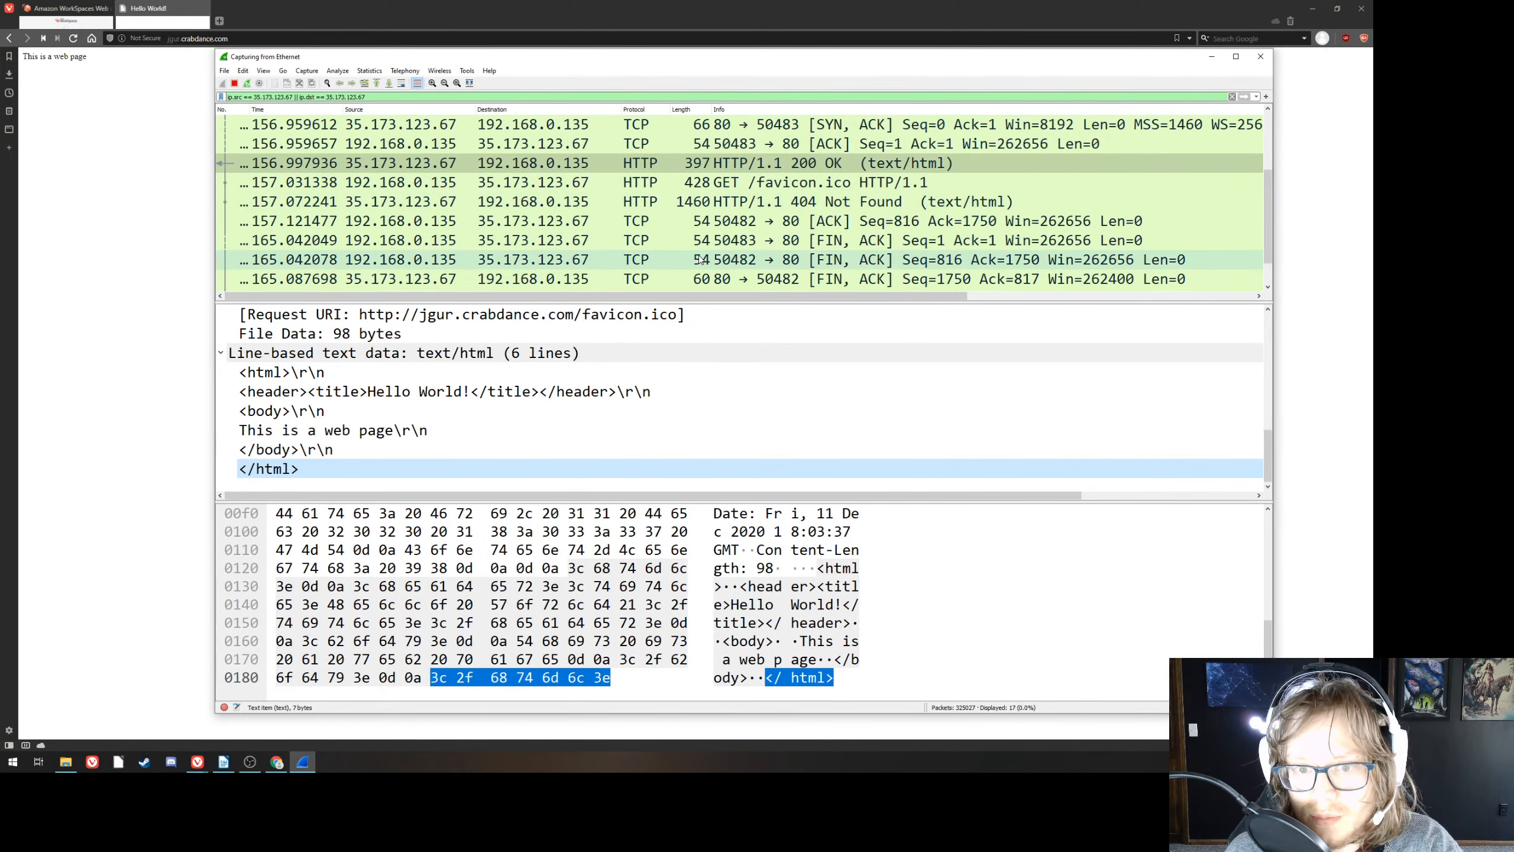
scroll(701, 259, "up", 1)
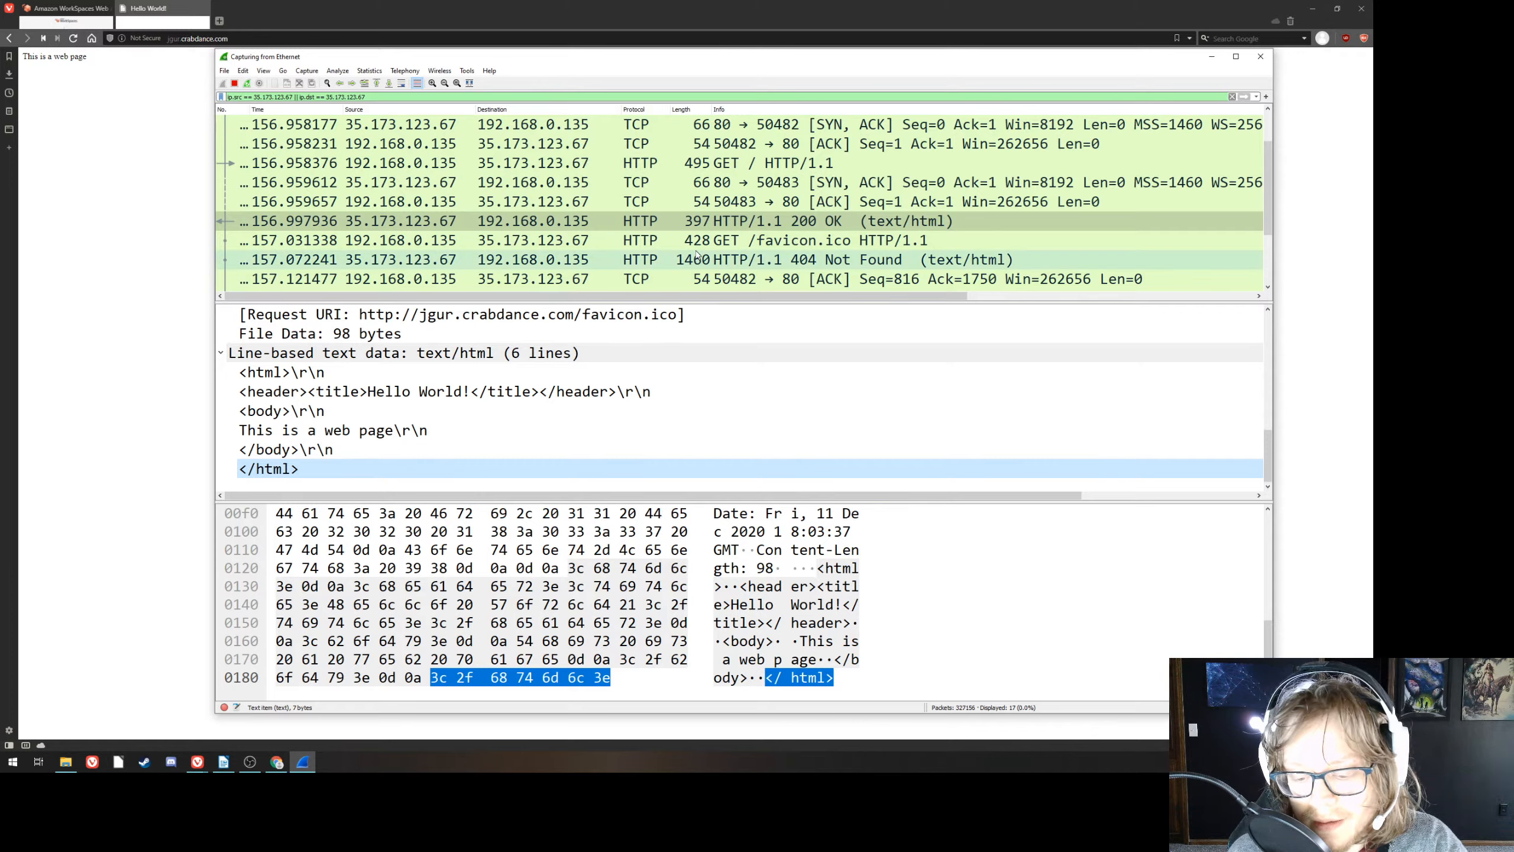
left_click(674, 240)
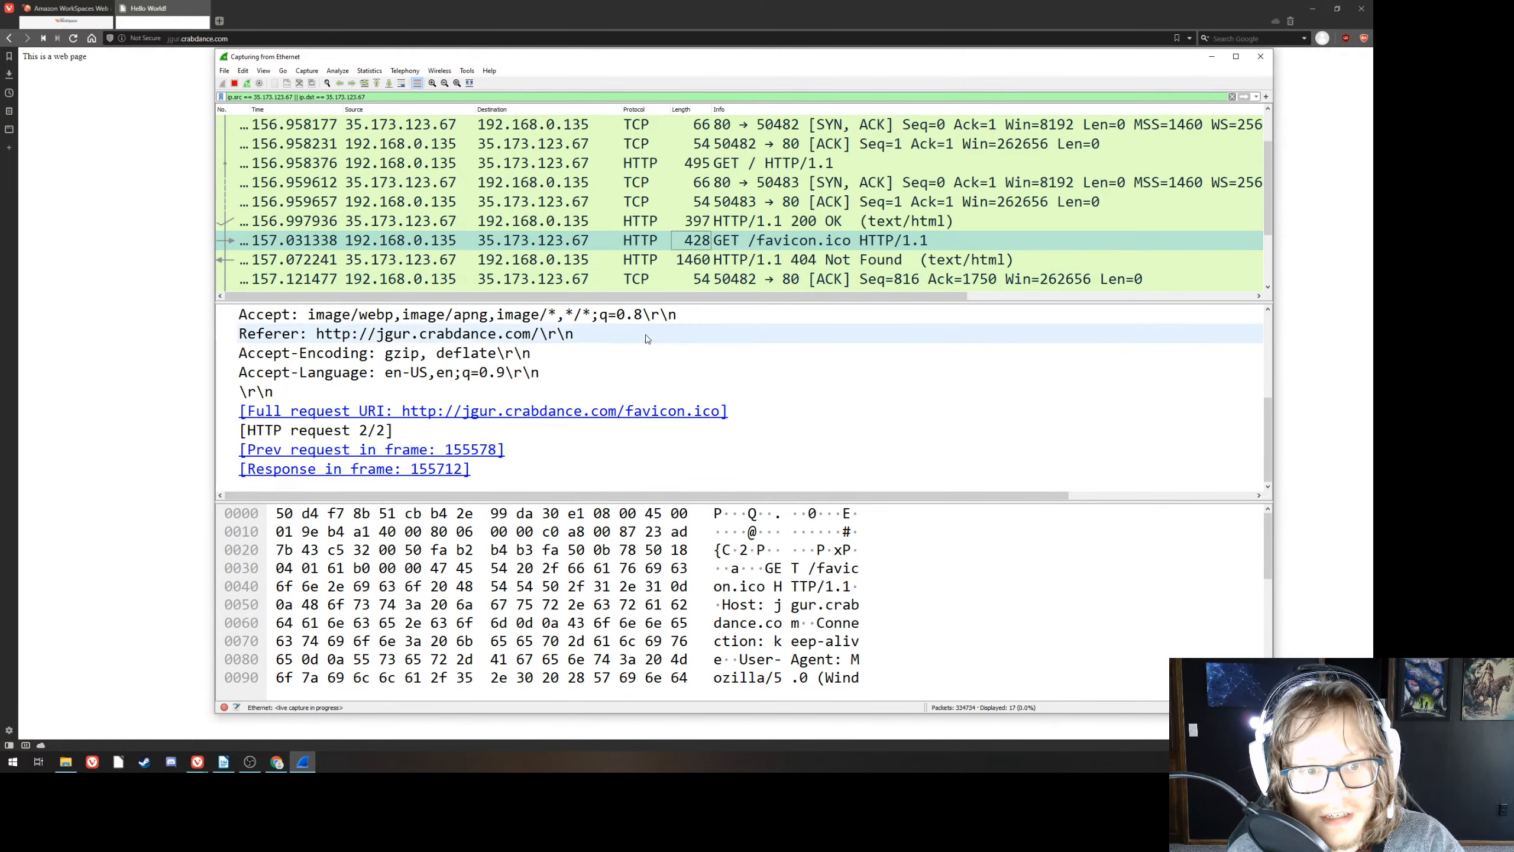
scroll(643, 342, "up", 2)
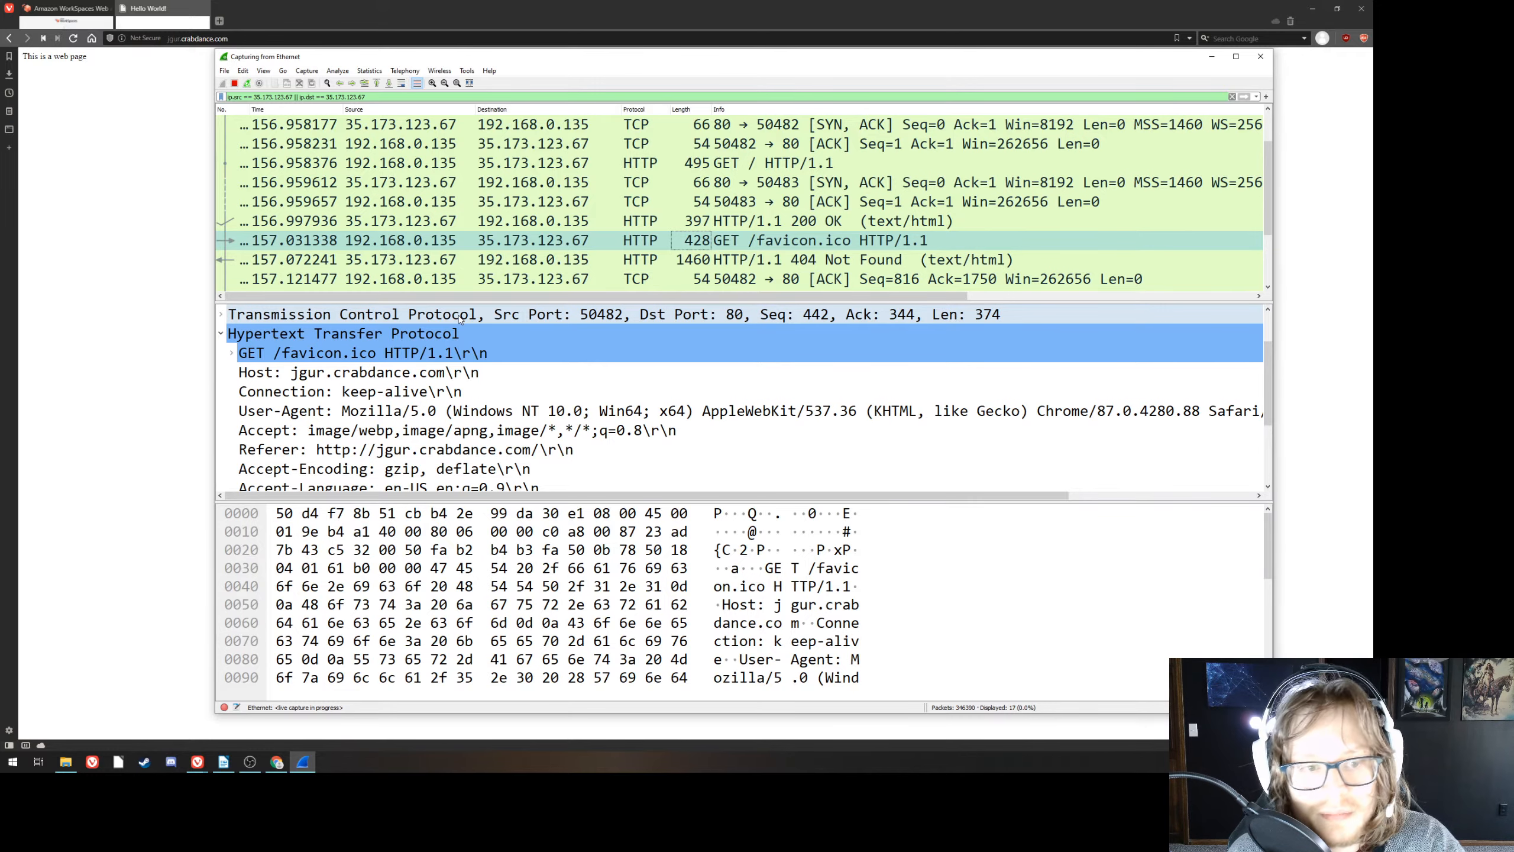
- Switch to the browser to compare the icons of the Amazon WorkSpaces and Hello World! tabs, and return to Wireshark
left_click(46, 10)
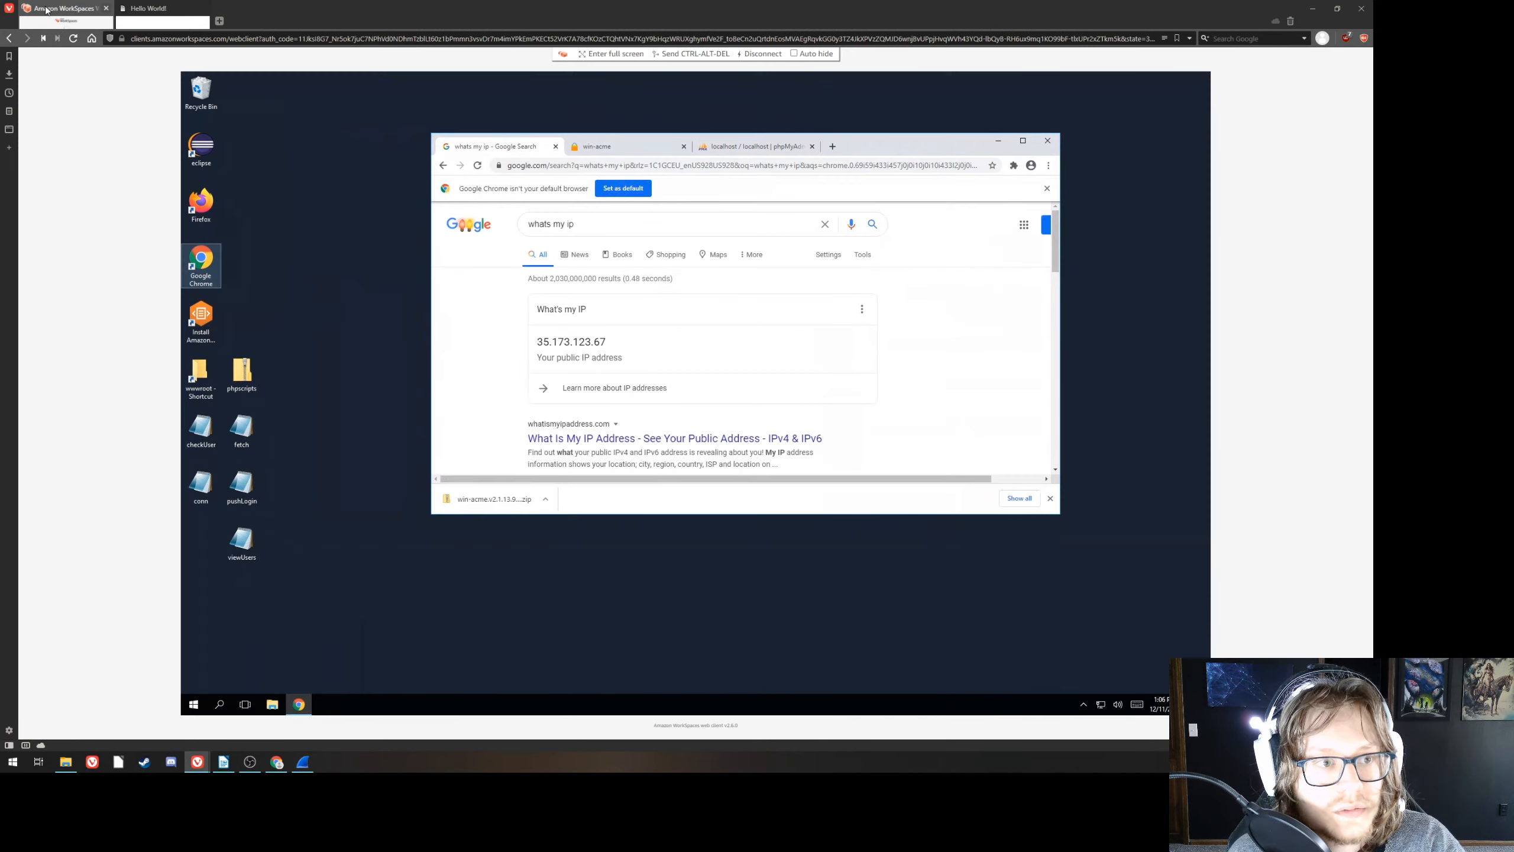
left_click(142, 19)
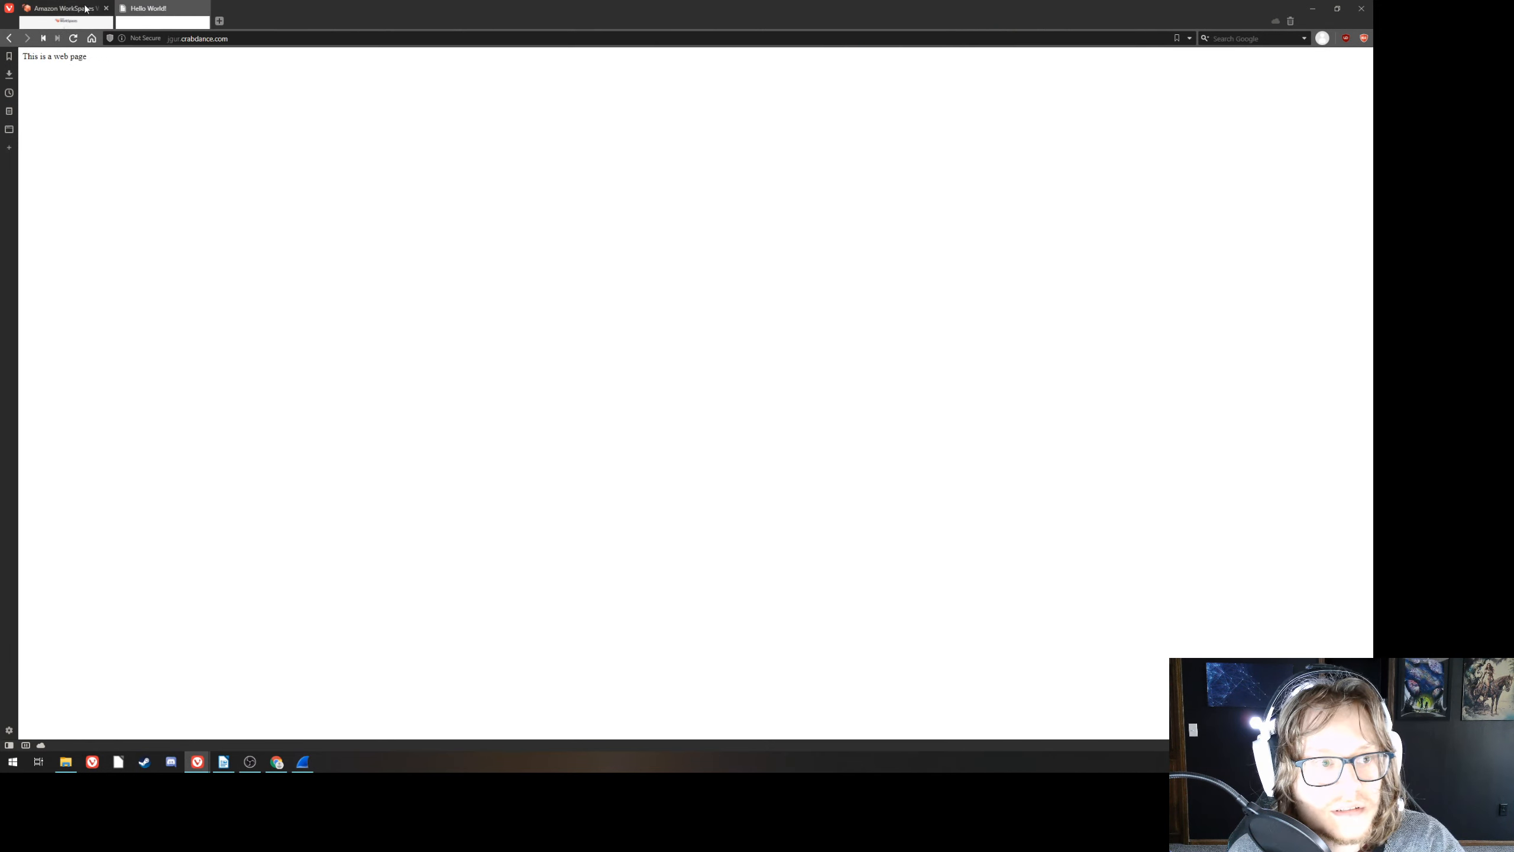
left_click(86, 10)
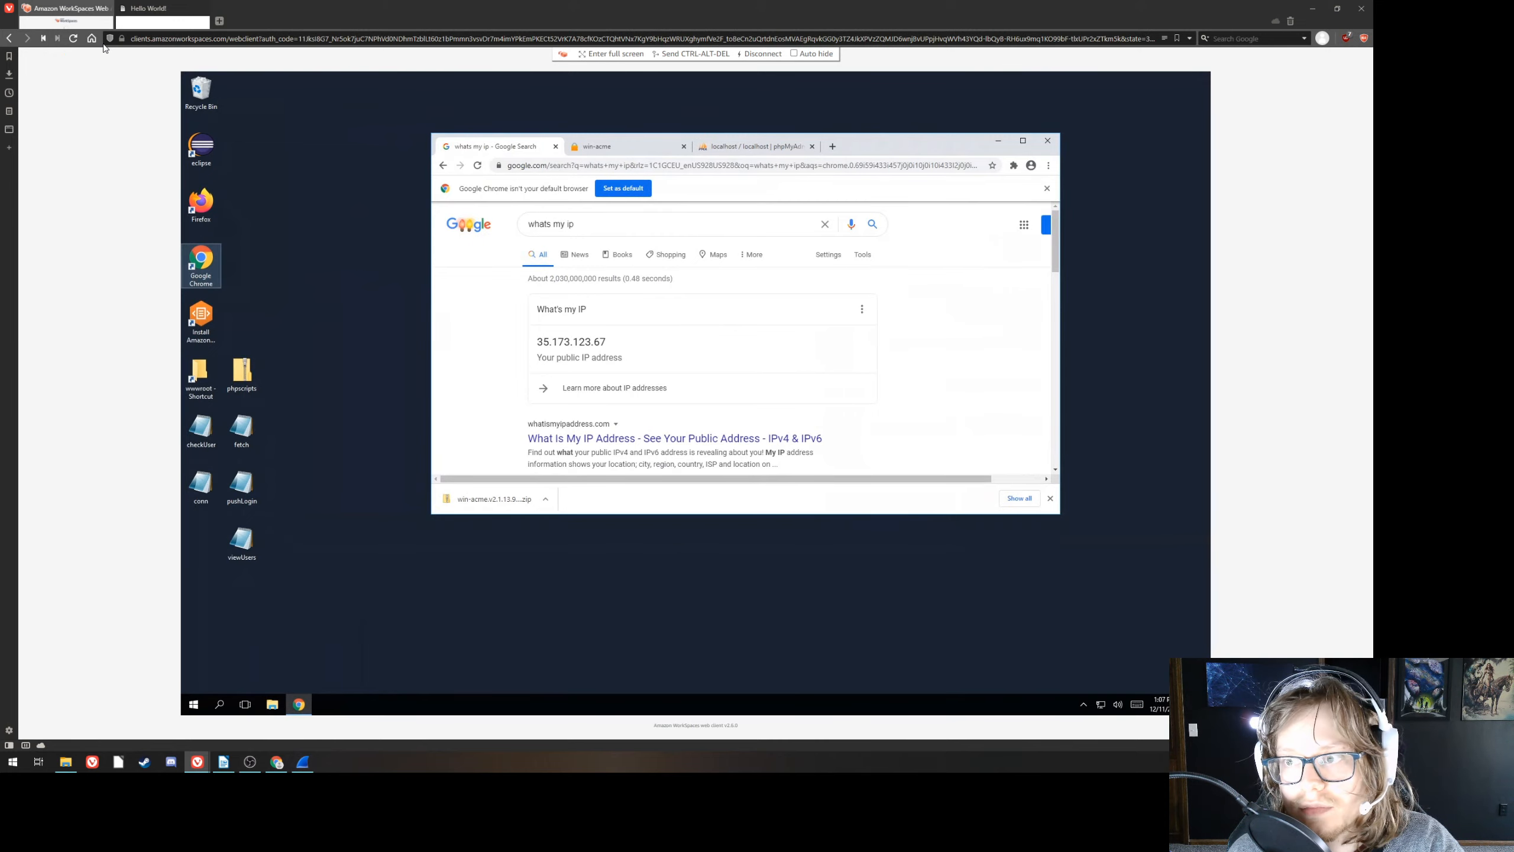
left_click(143, 18)
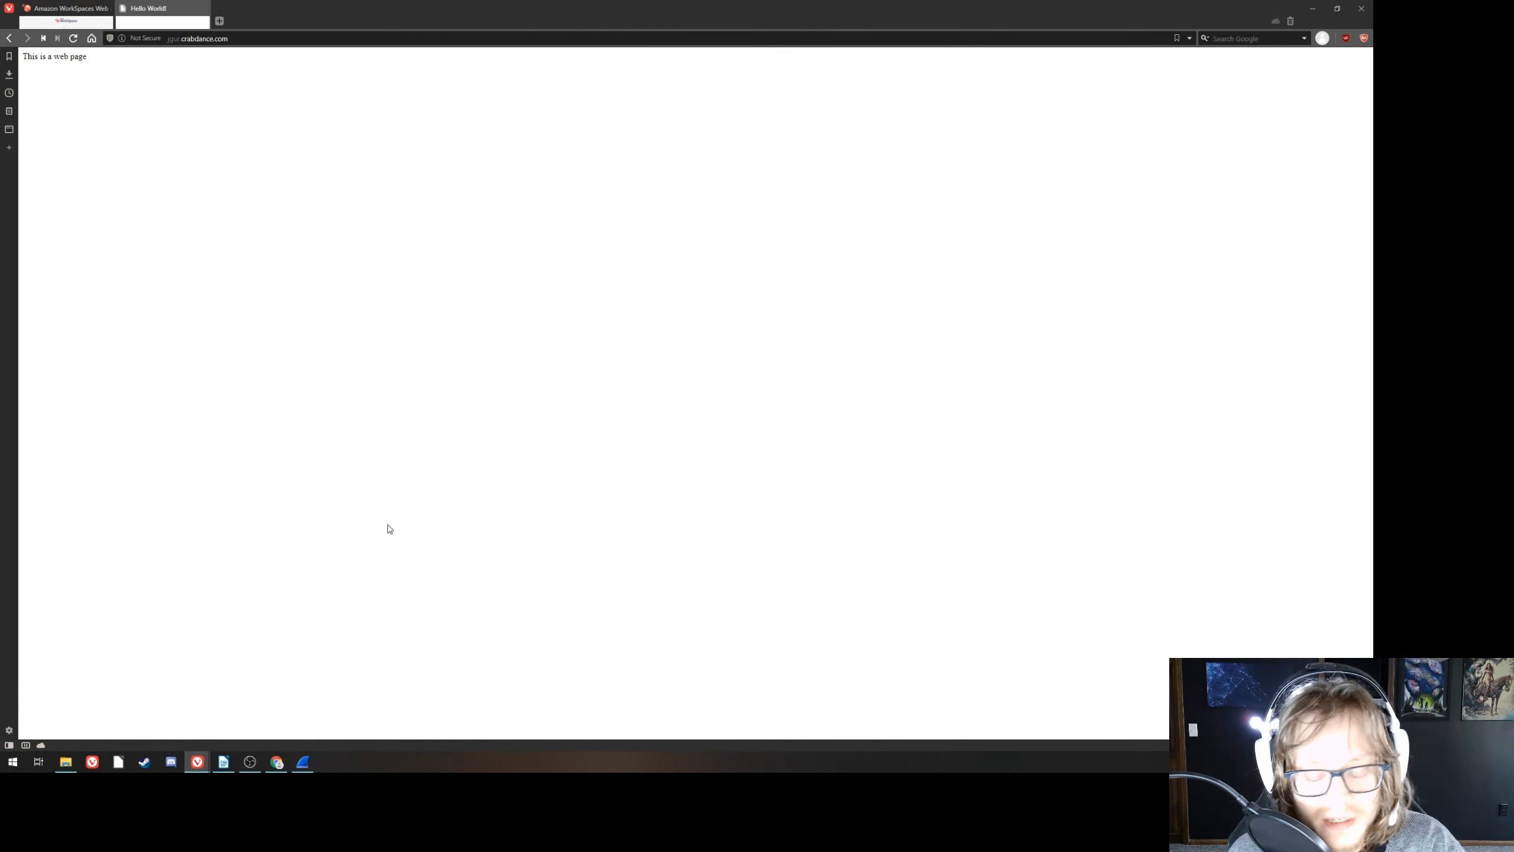
left_click(302, 762)
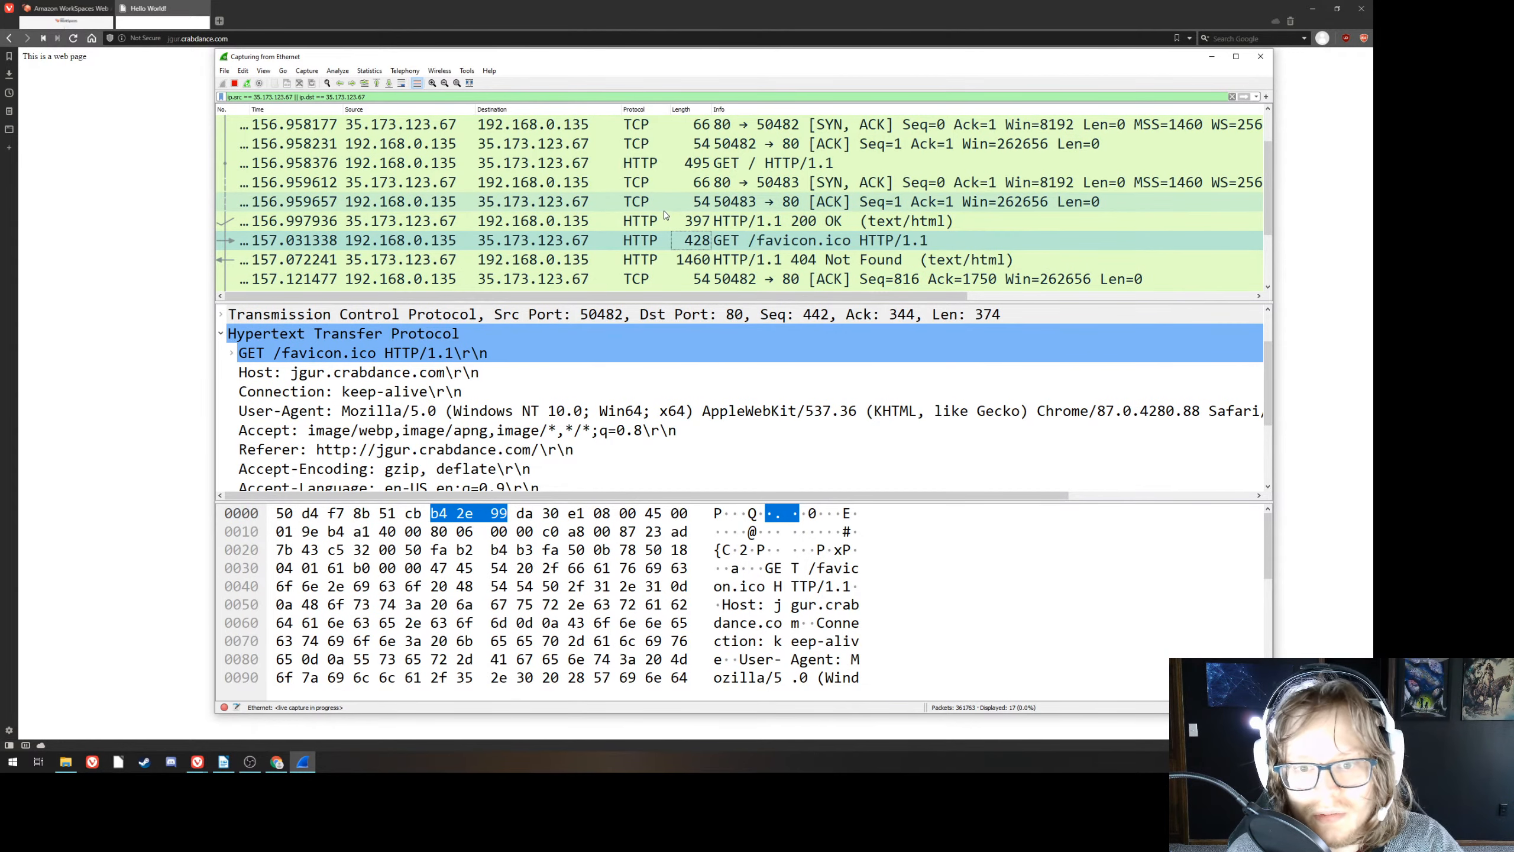
- Select the HTTP/1.1 404 Not Found packet and read through the HTML error page it carries
scroll(775, 211, "down", 1)
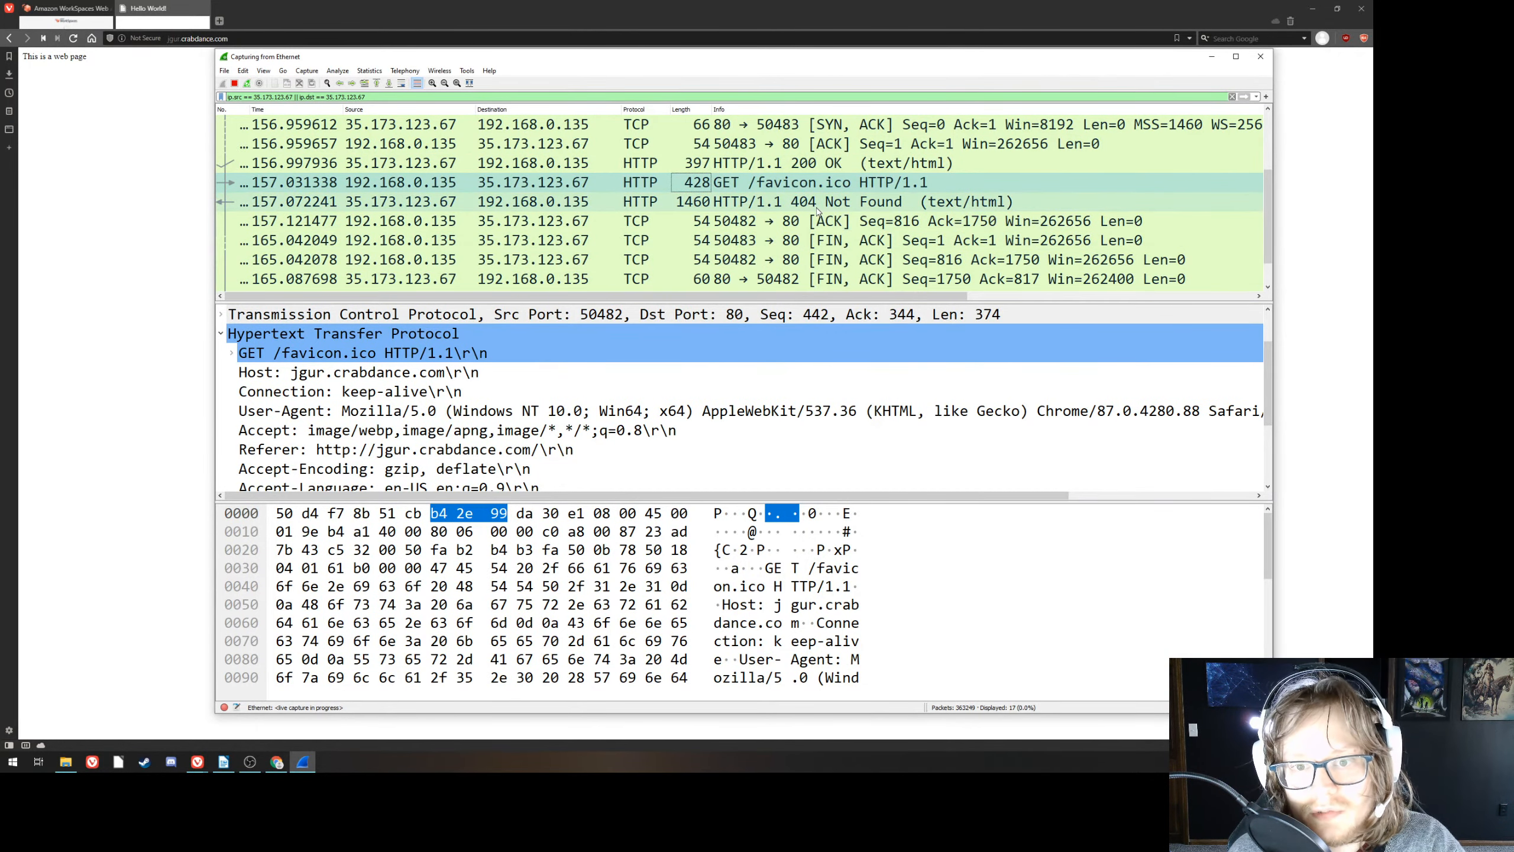
left_click(817, 203)
scroll(778, 357, "down", 5)
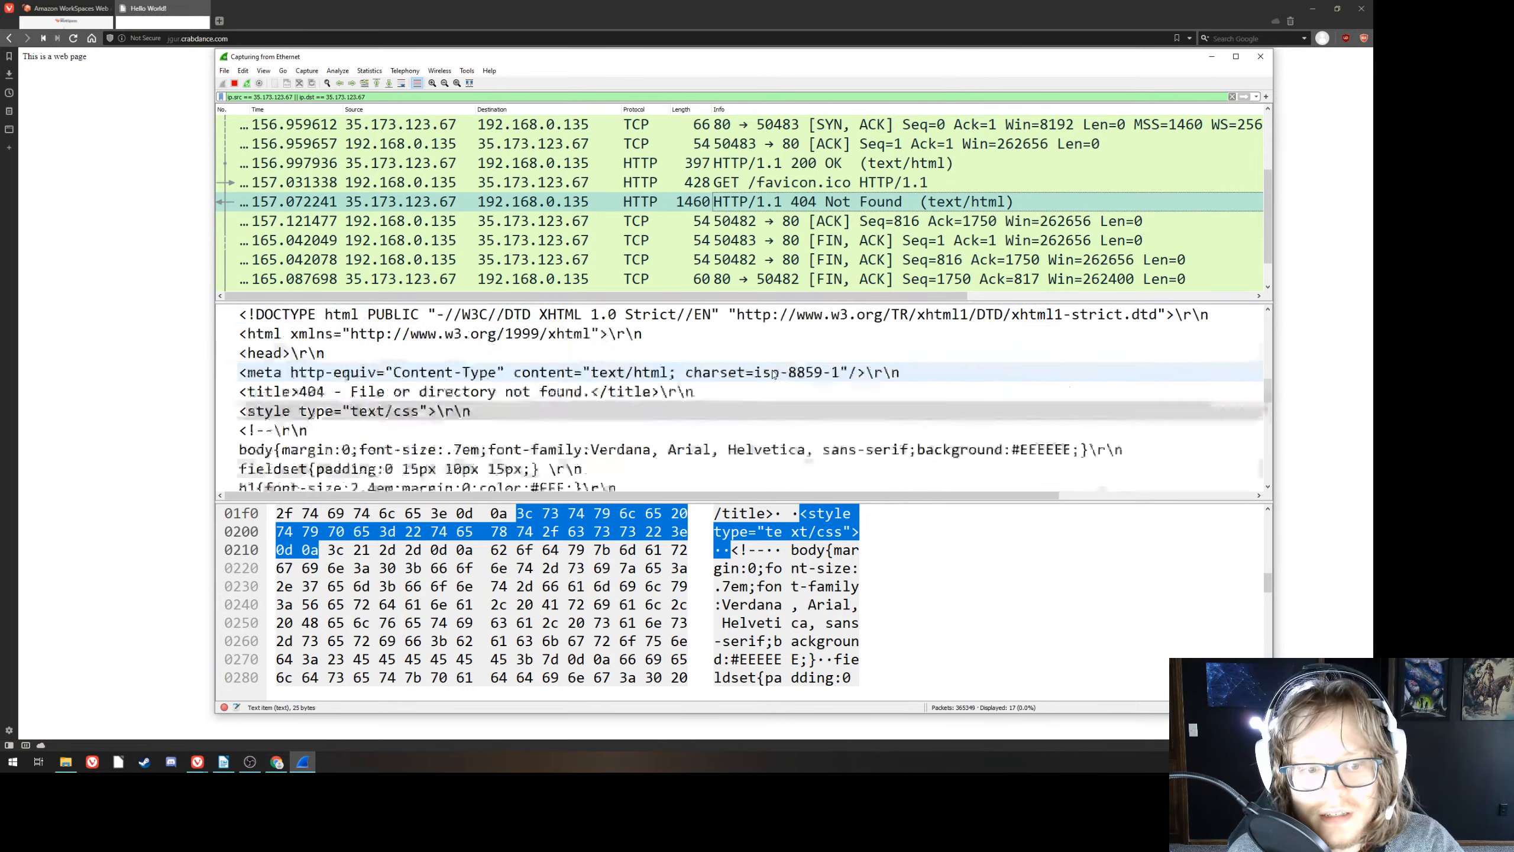
scroll(773, 374, "down", 2)
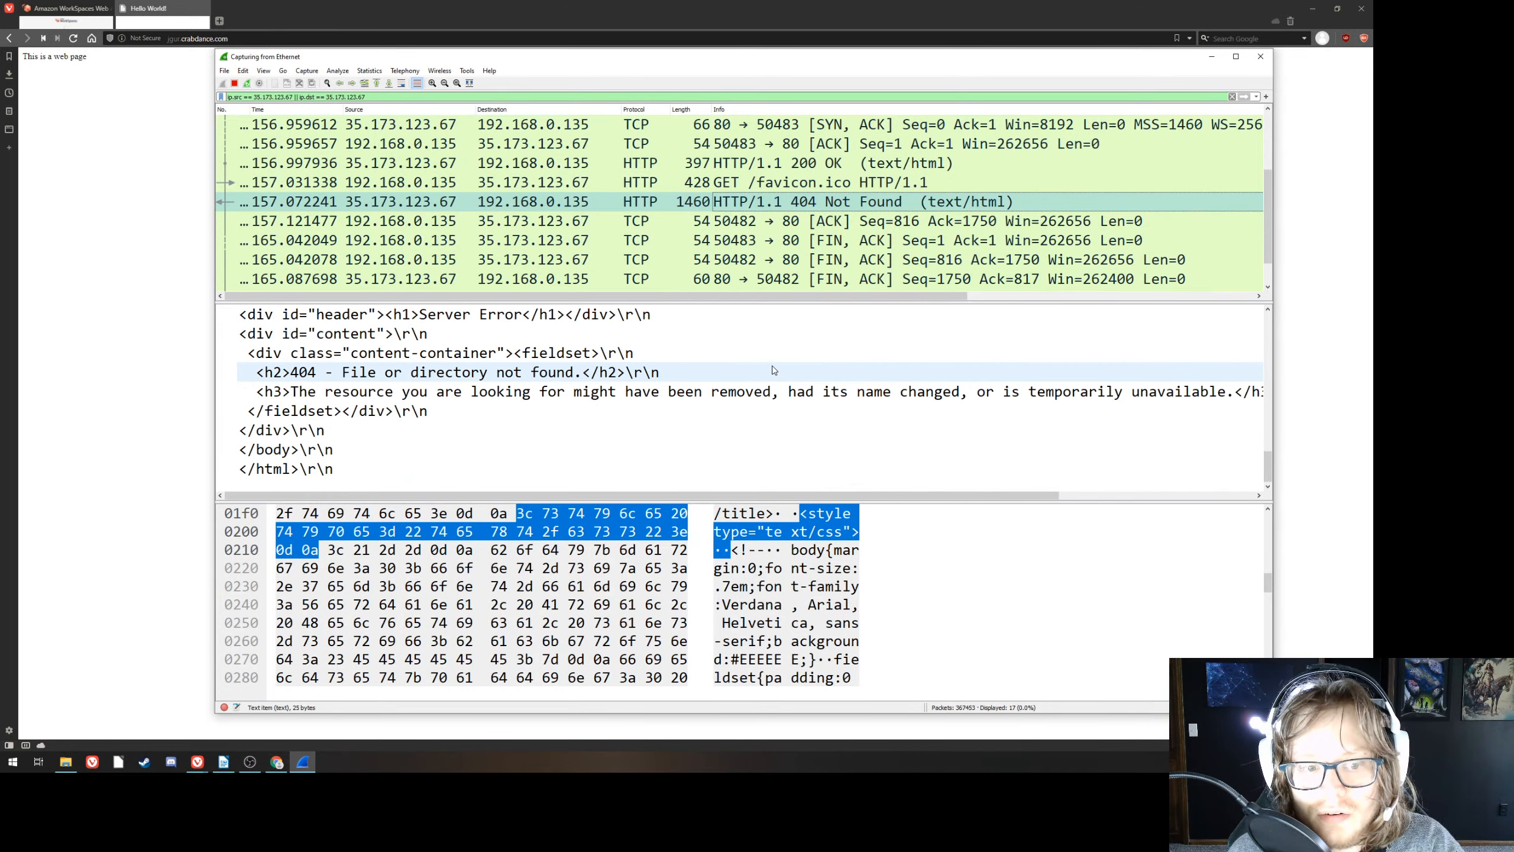
scroll(772, 365, "up", 2)
scroll(773, 366, "down", 1)
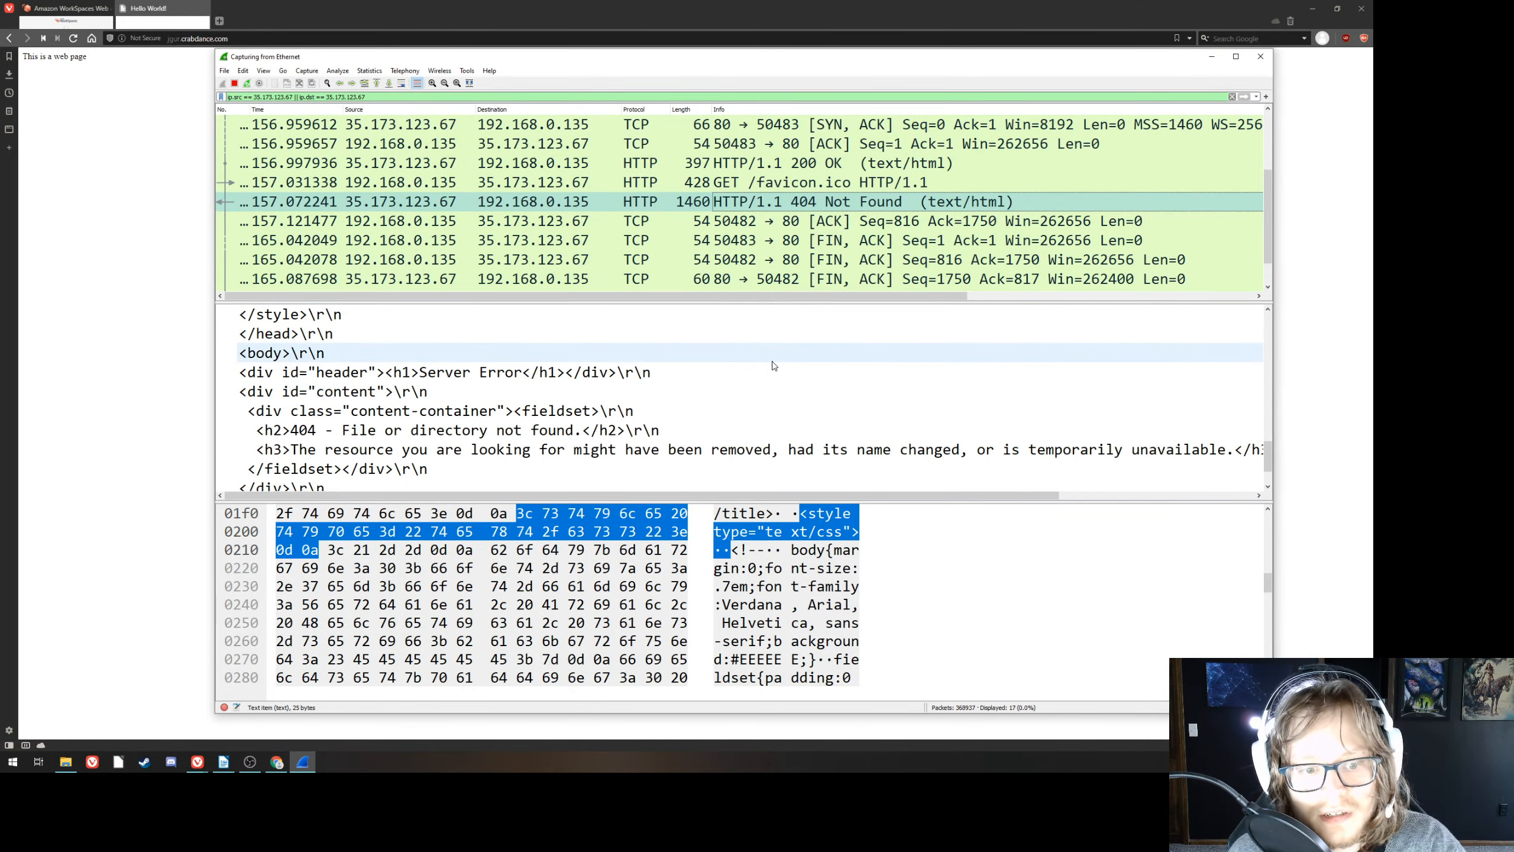
scroll(805, 454, "down", 1)
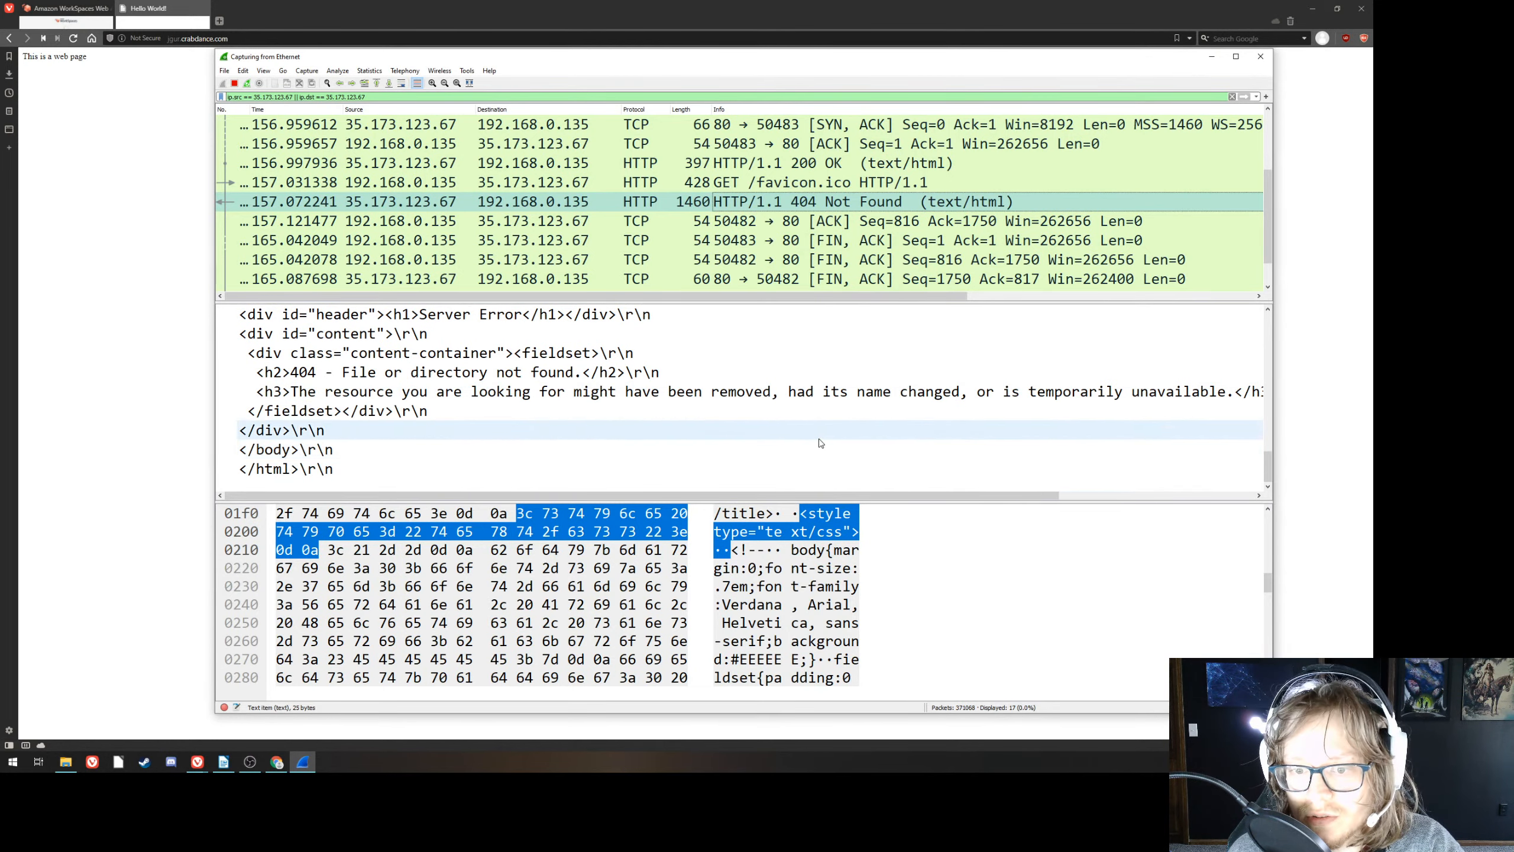
- Examine the error page's document header, CSS style rules and closing body markup in the 404 response
scroll(894, 420, "up", 3)
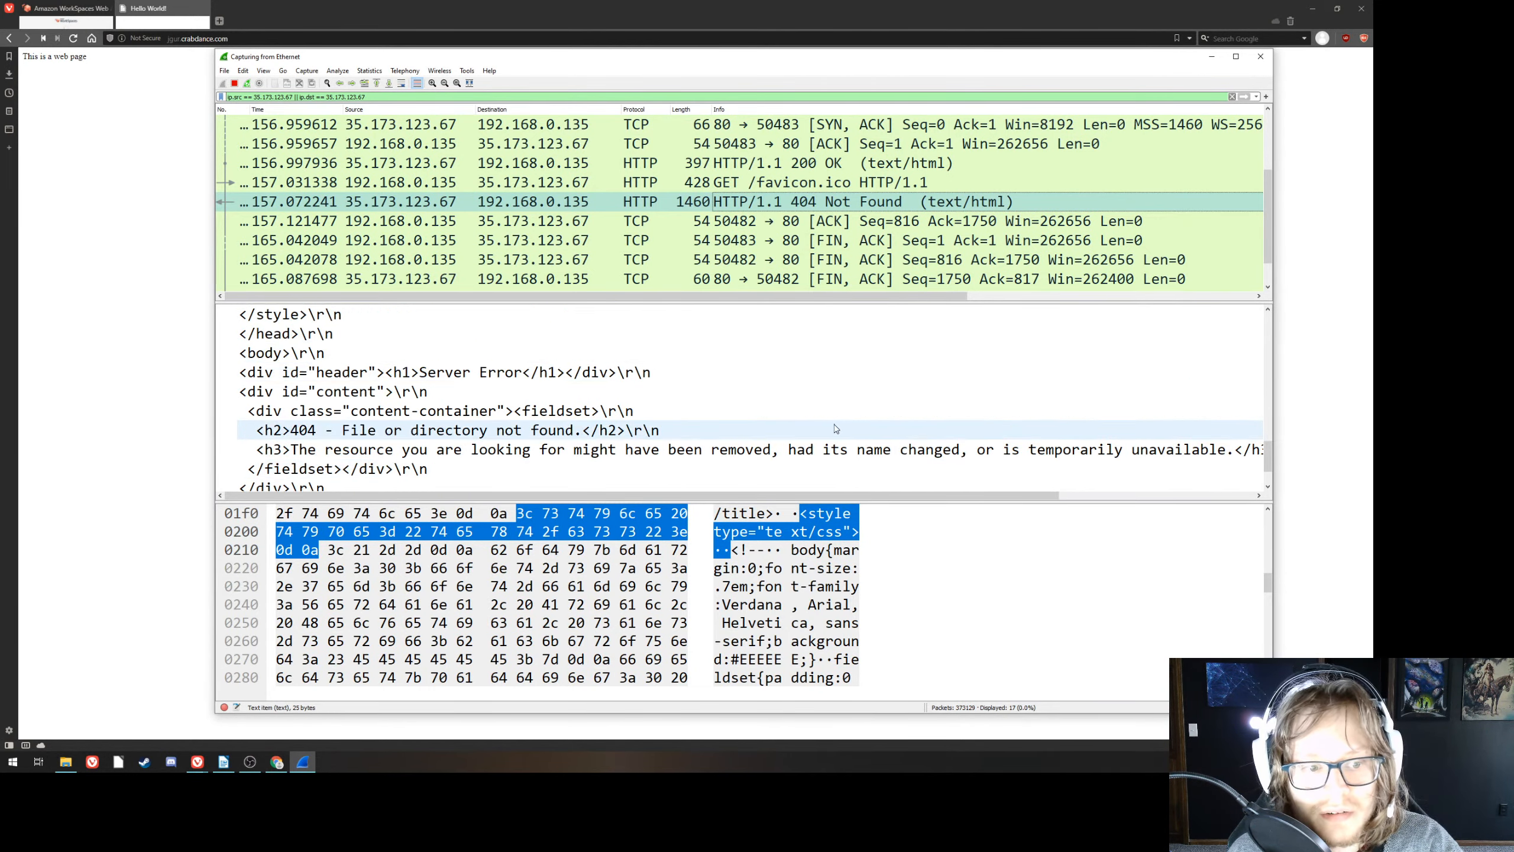
scroll(825, 432, "up", 5)
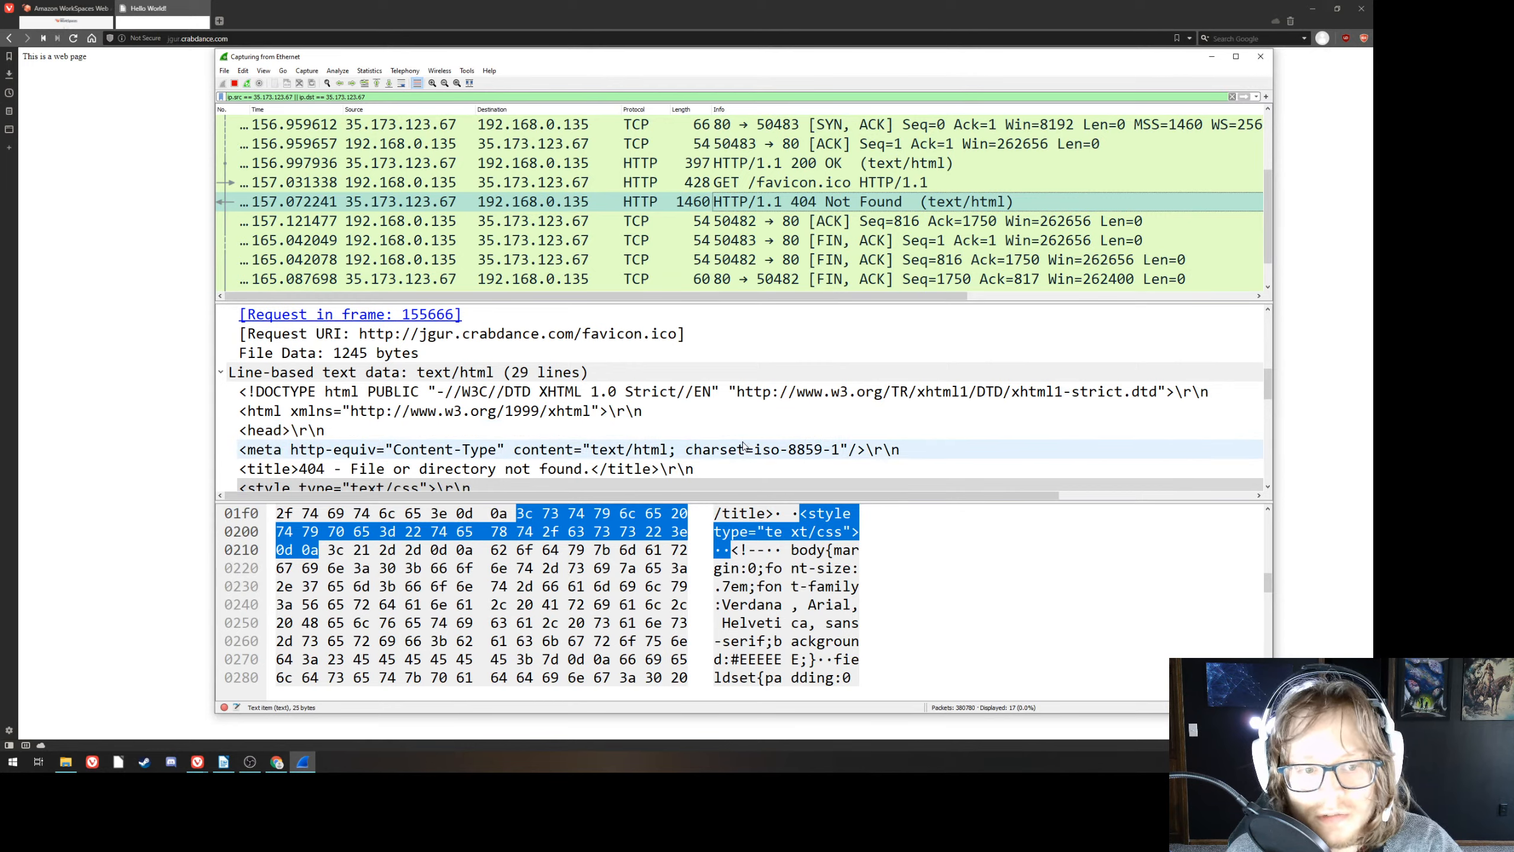
scroll(743, 446, "down", 2)
scroll(682, 405, "down", 1)
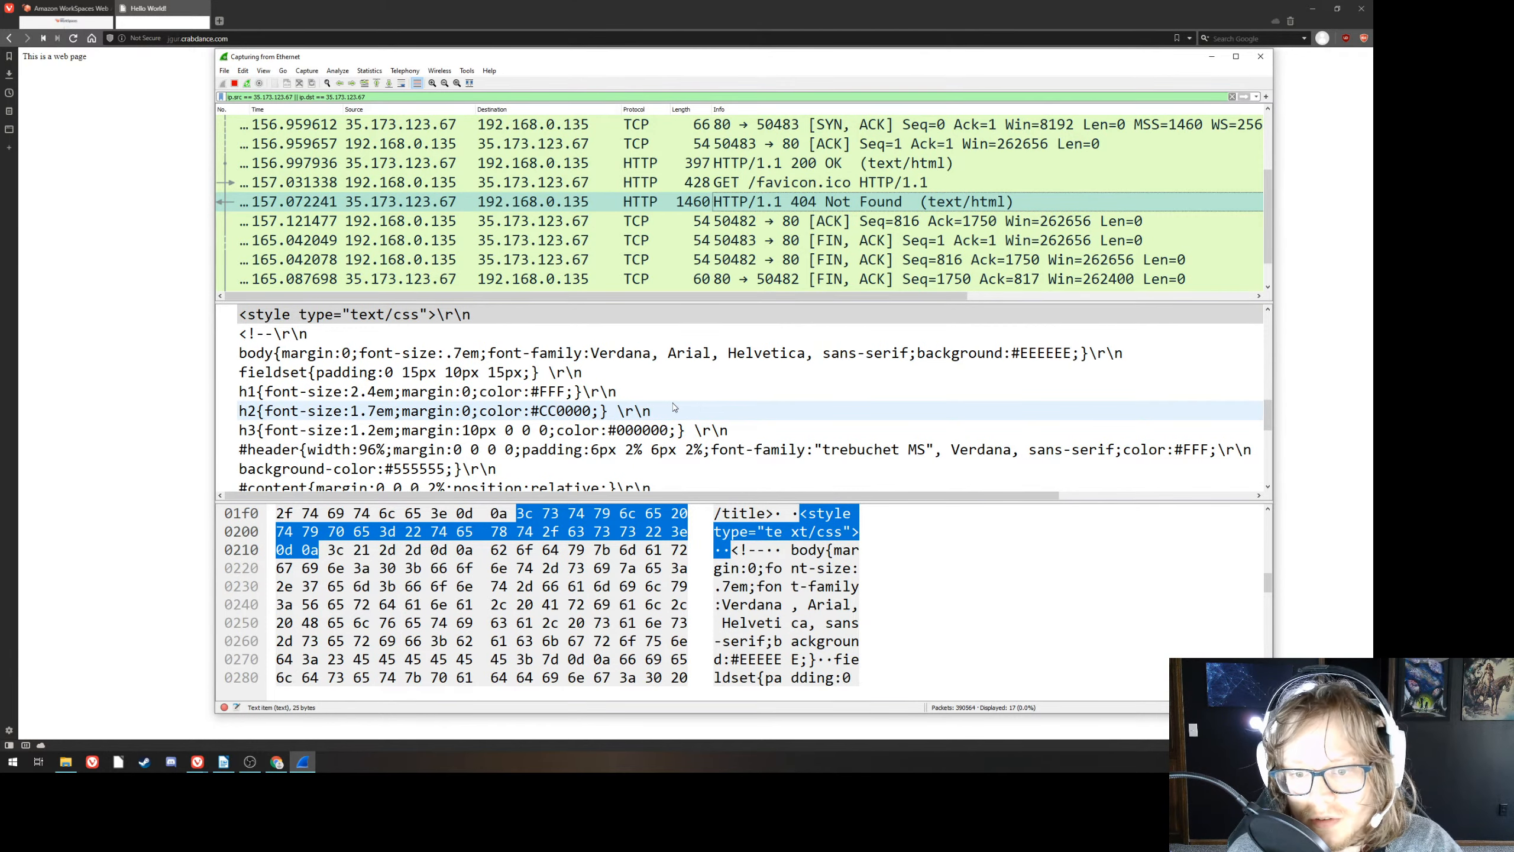
scroll(674, 408, "down", 1)
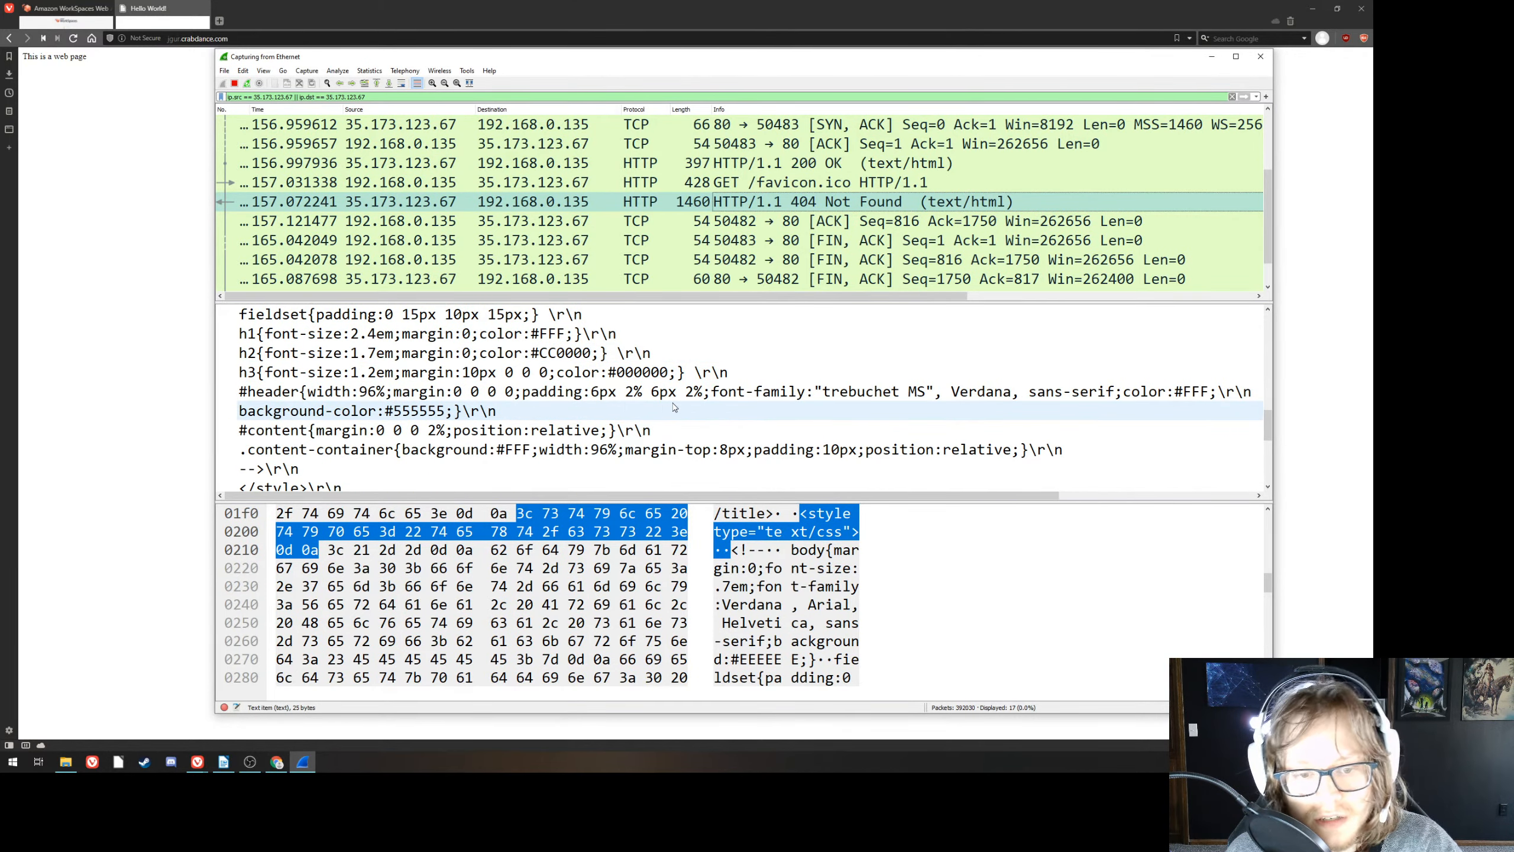
scroll(662, 397, "up", 1)
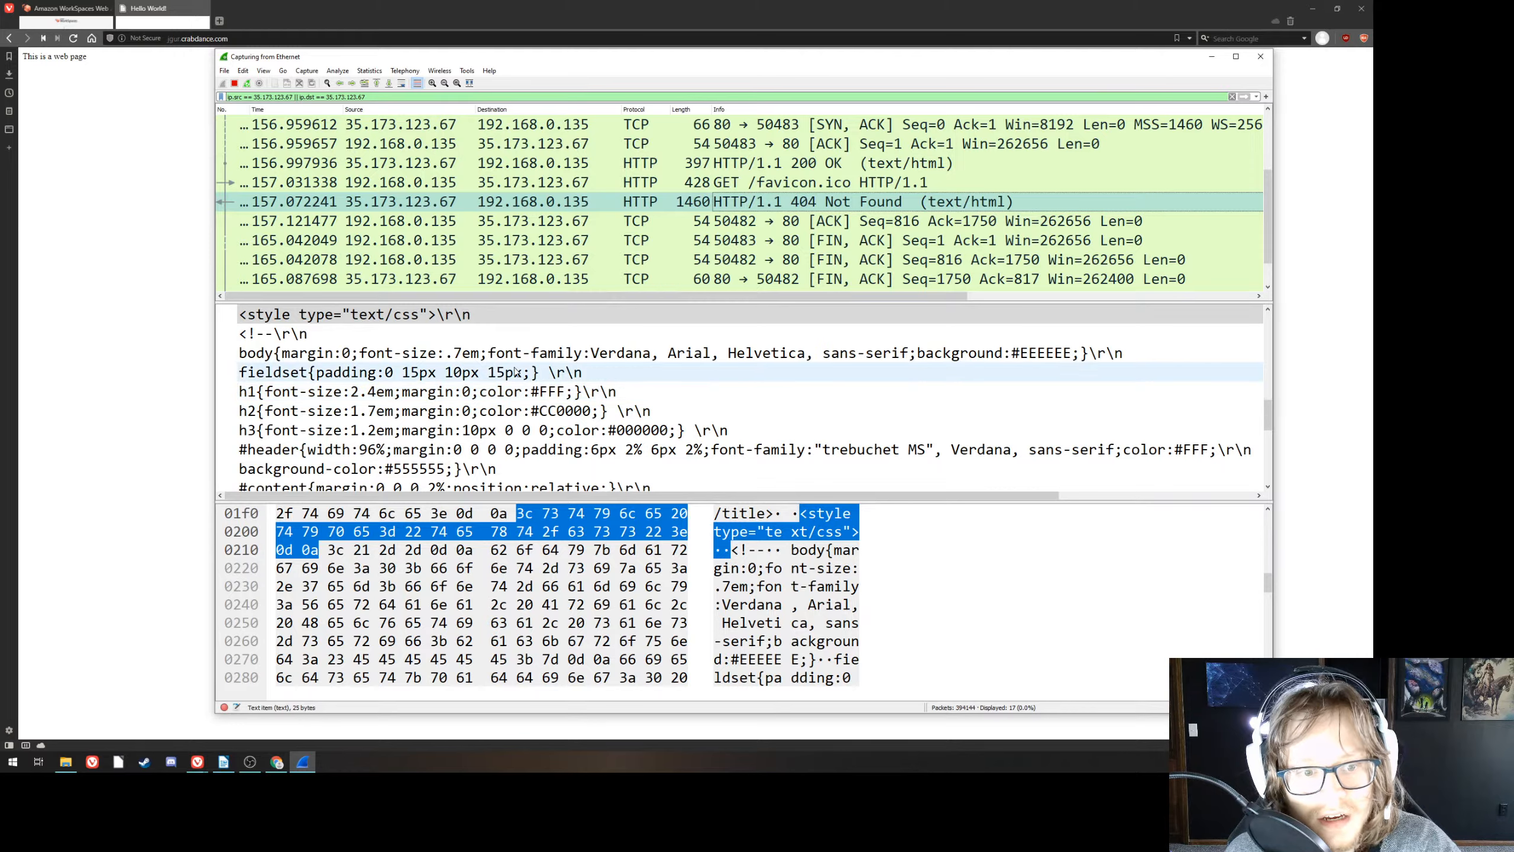
scroll(510, 376, "down", 3)
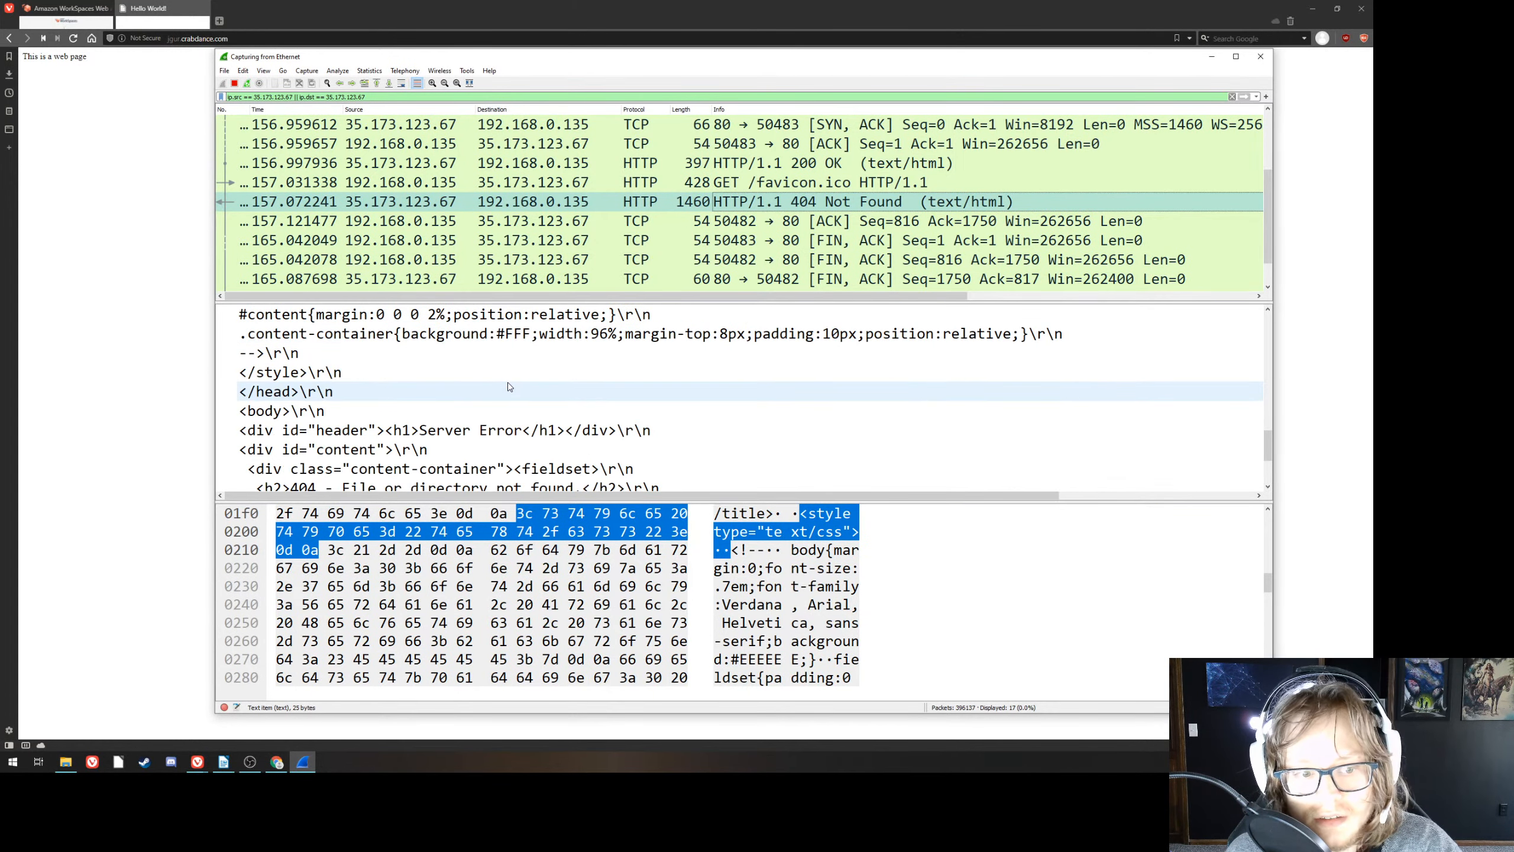
scroll(509, 386, "down", 2)
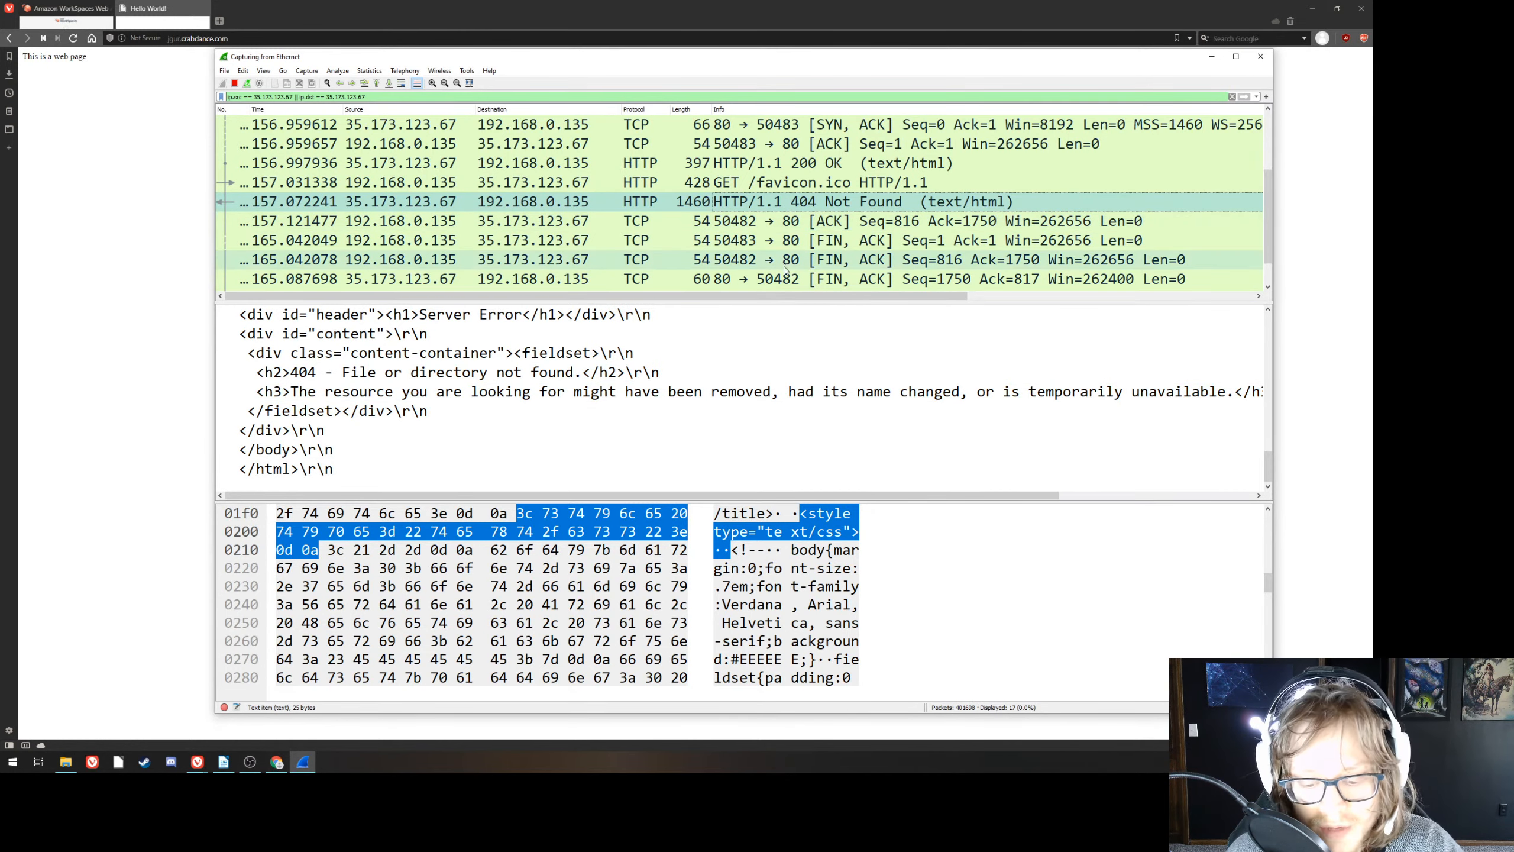
- Inspect the connection-closing packets, selecting each of the three FIN, ACK packets on ports 50483 and 50482
scroll(796, 232, "down", 1)
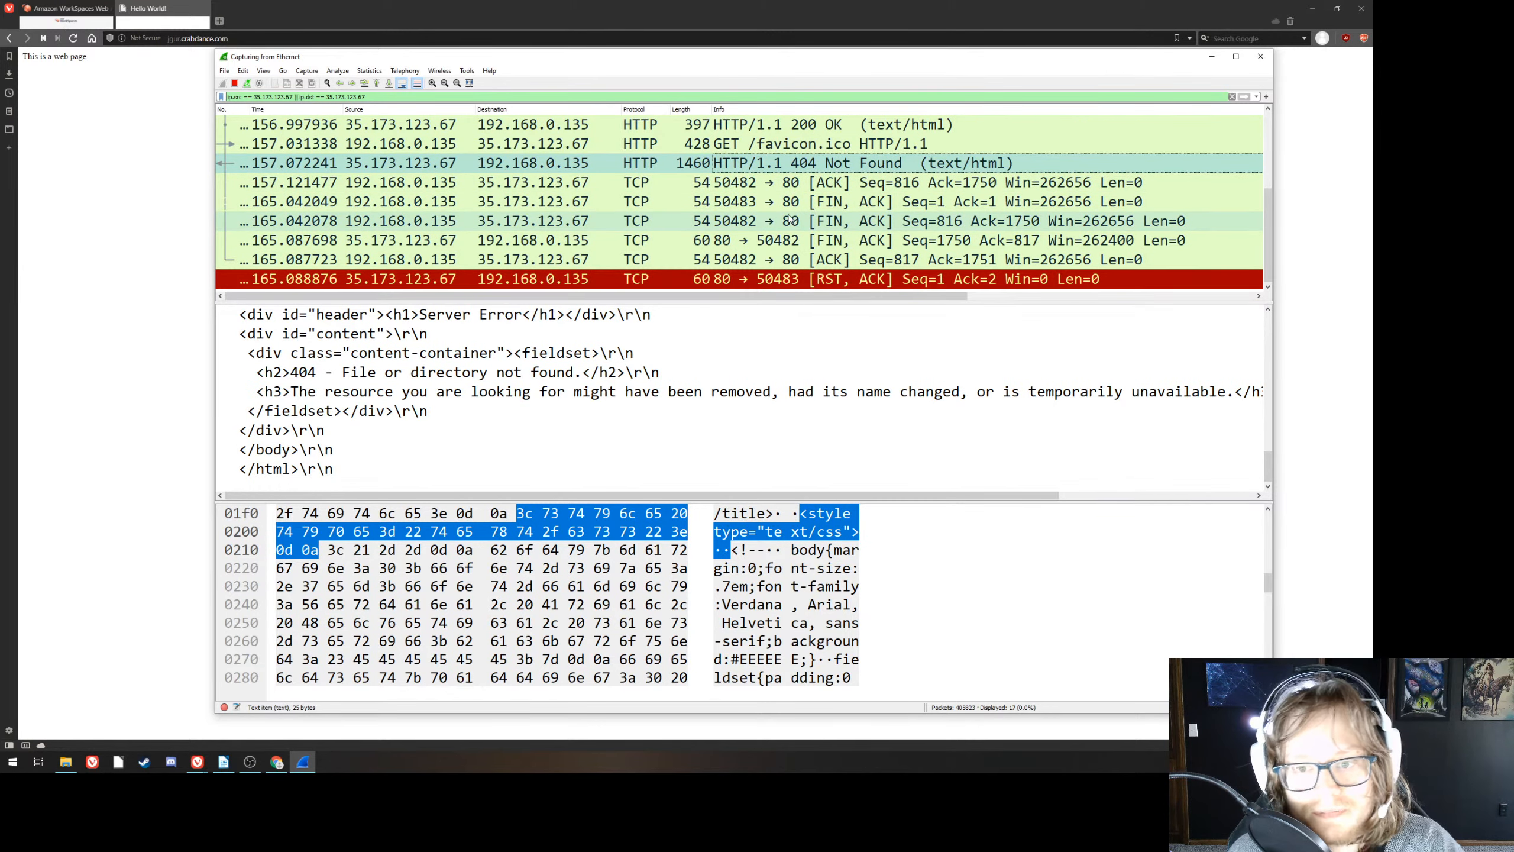
scroll(789, 218, "up", 1)
scroll(789, 218, "down", 1)
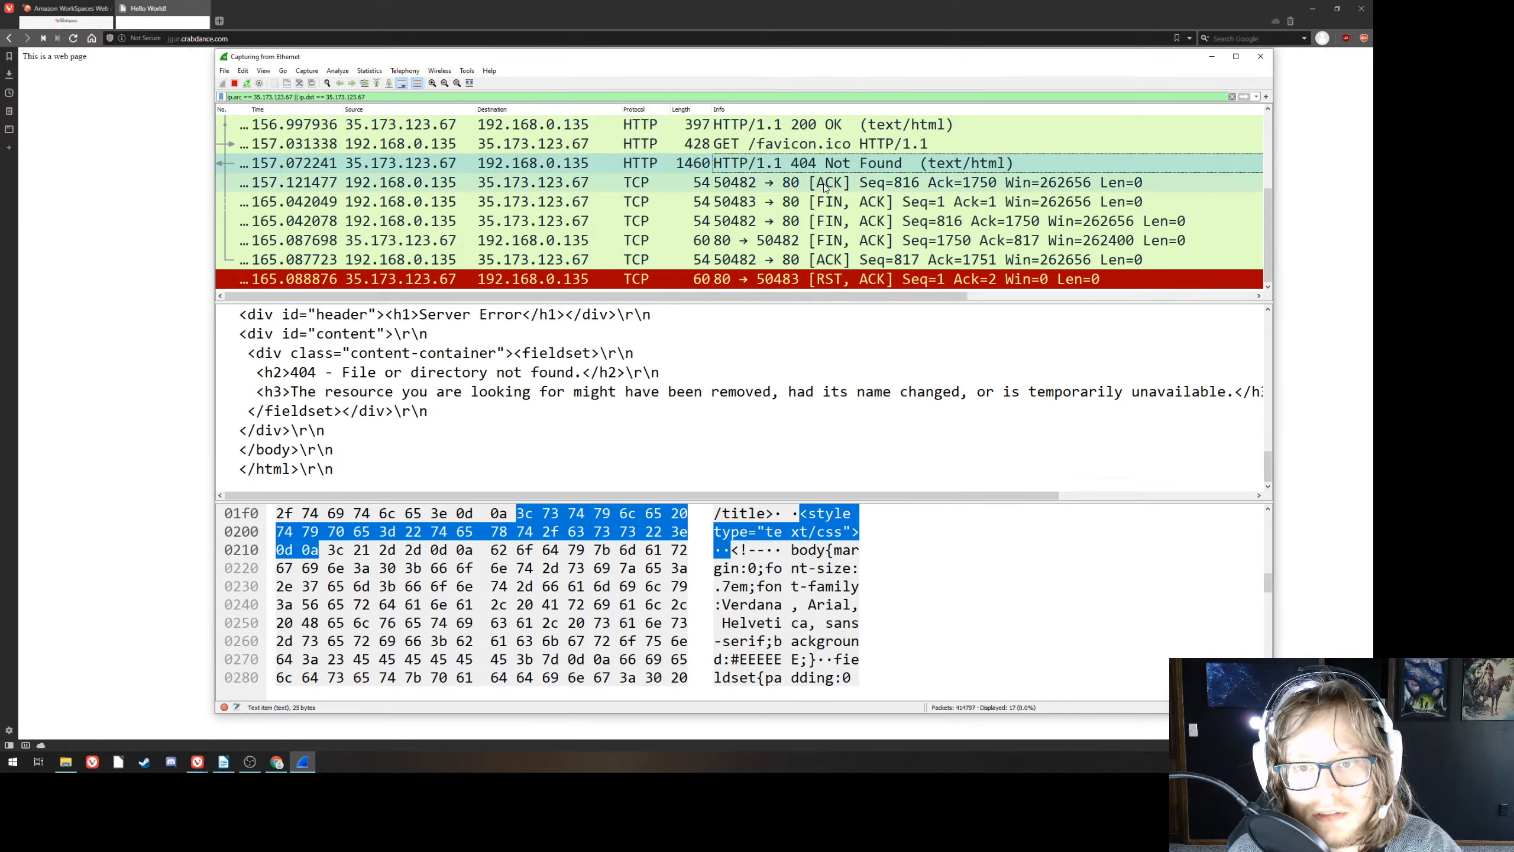
scroll(826, 190, "up", 1)
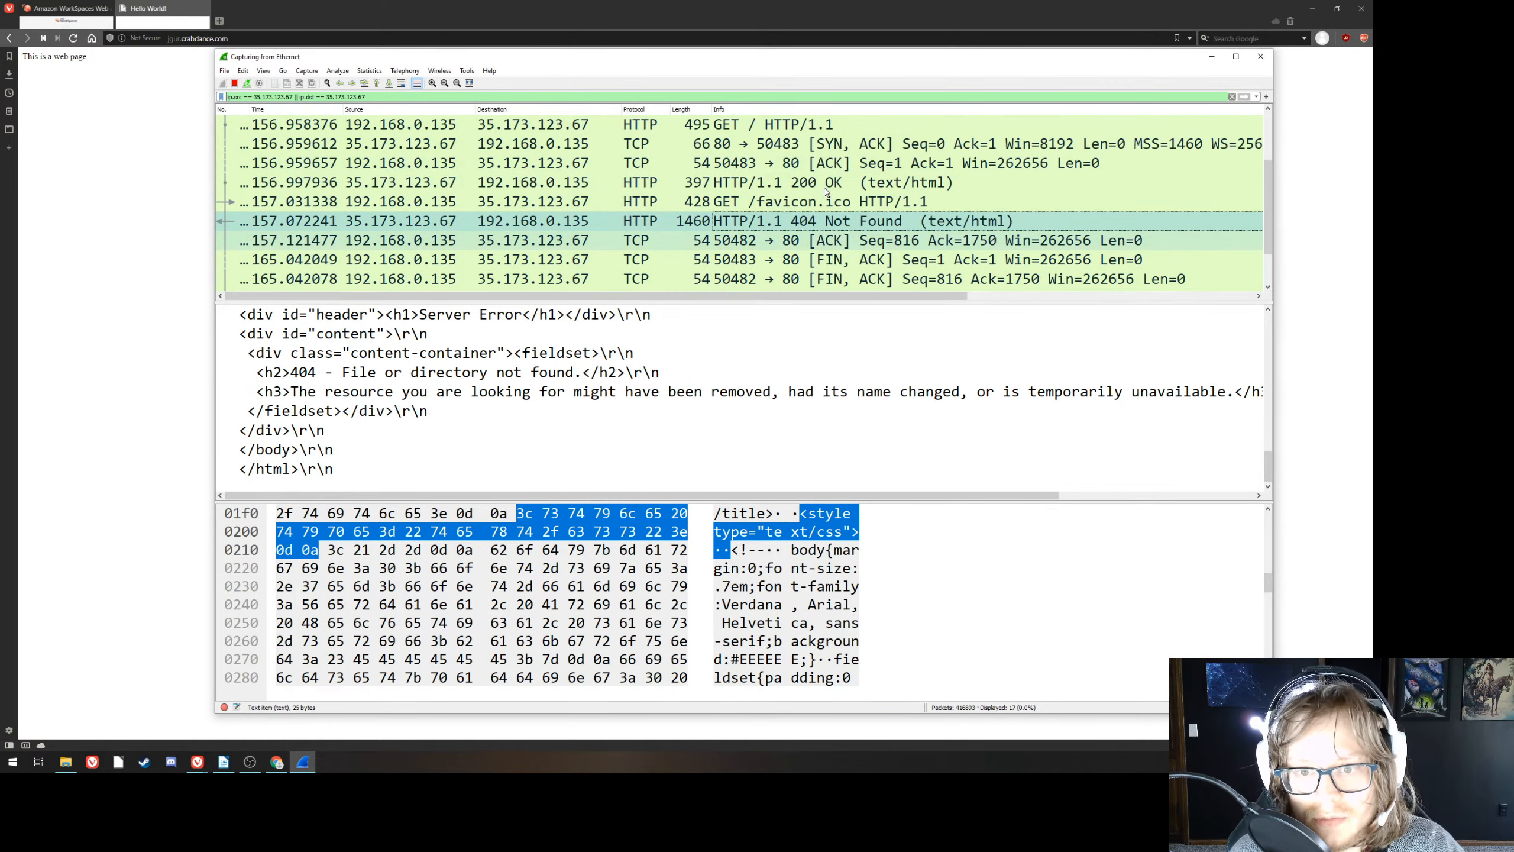
scroll(825, 190, "down", 1)
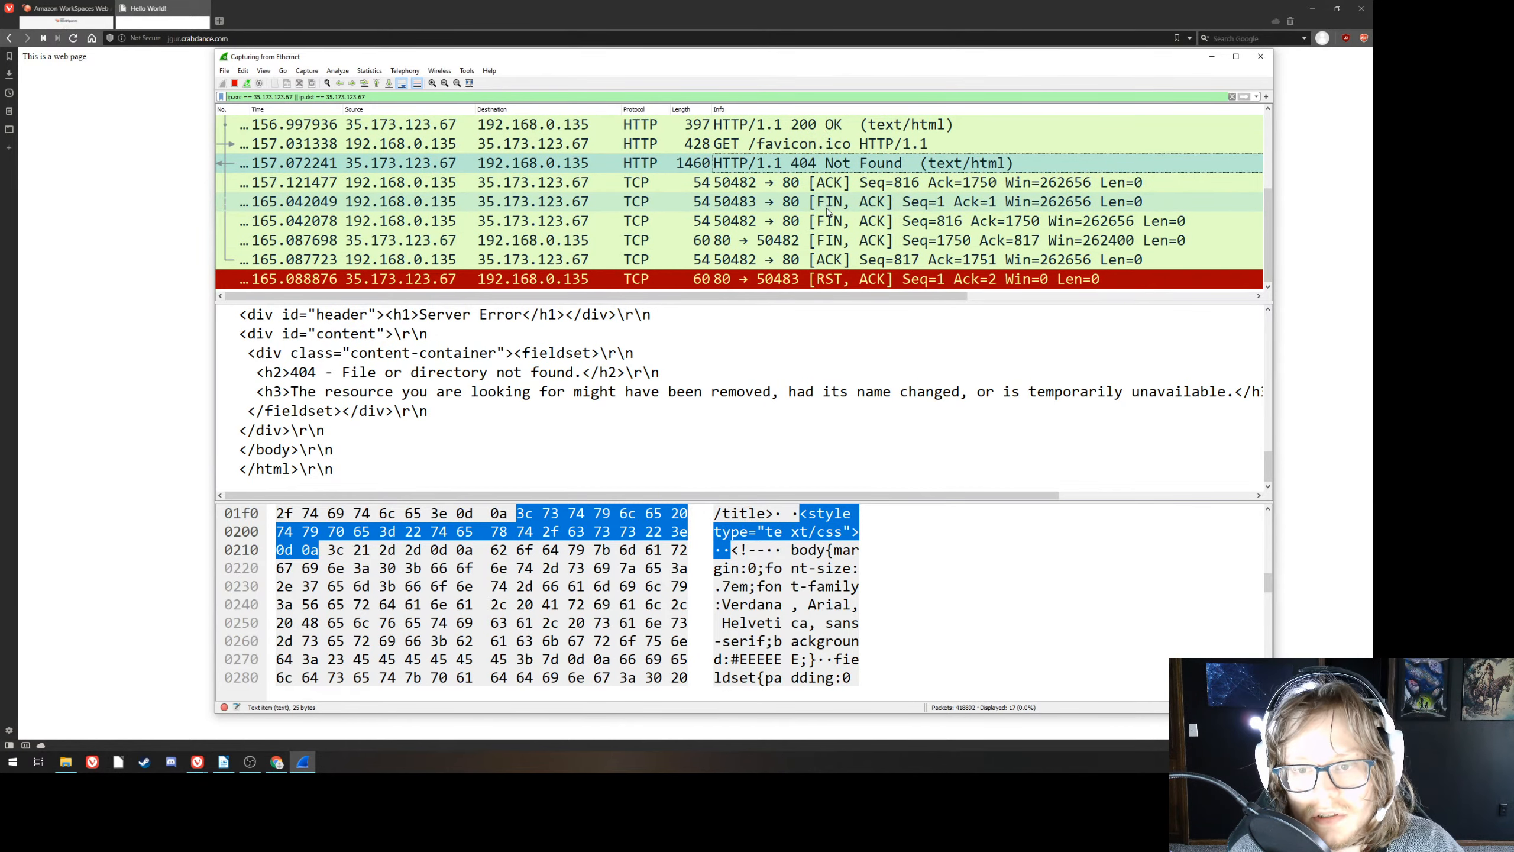
left_click(828, 202)
left_click(830, 222)
left_click(831, 240)
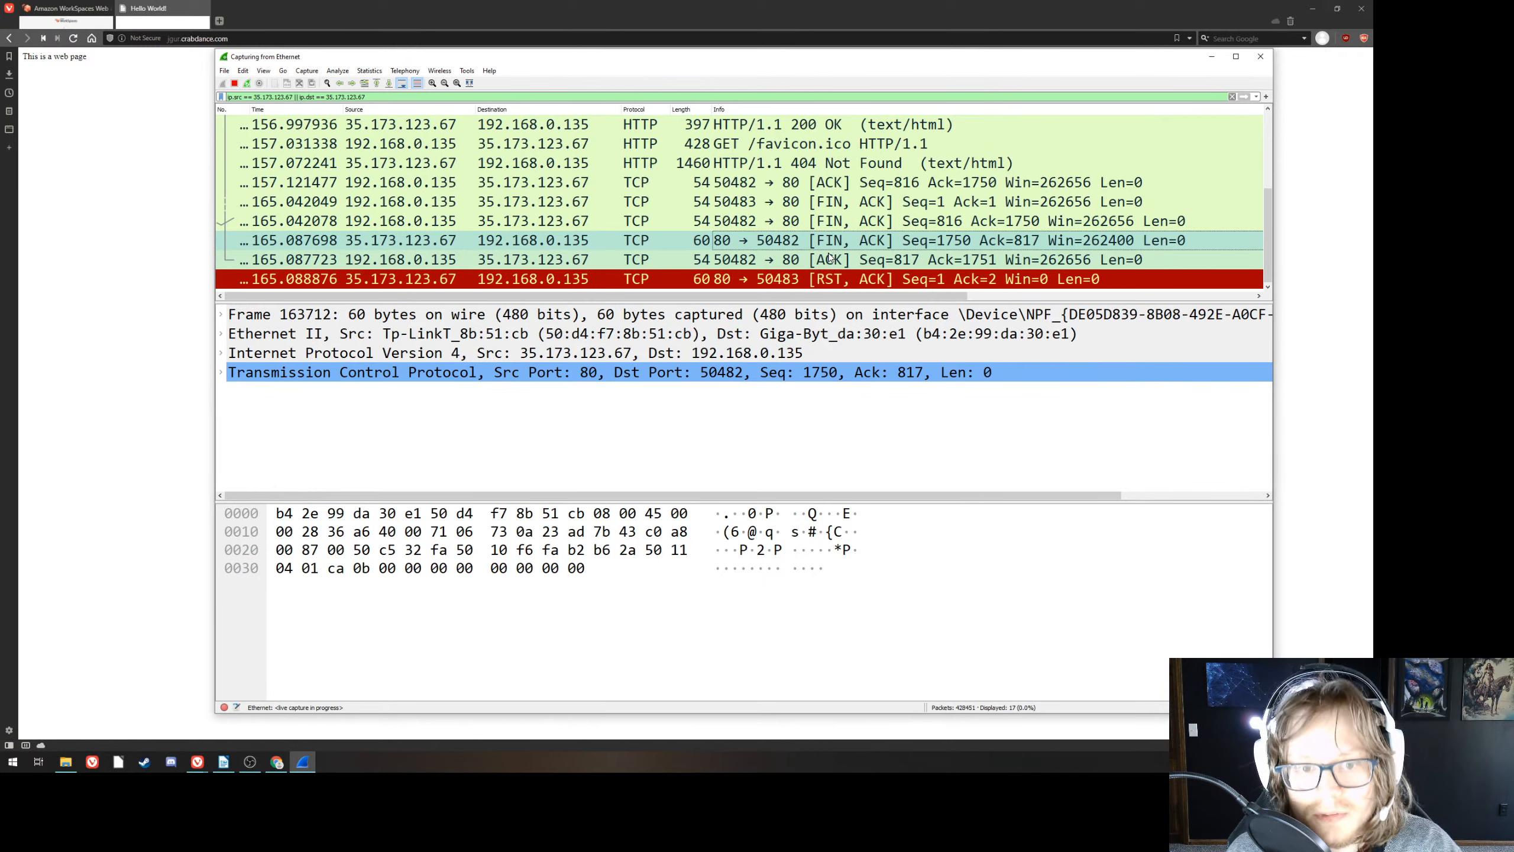
- Review the whole filtered exchange from the initial SYN packets to the connection teardown
scroll(774, 237, "up", 1)
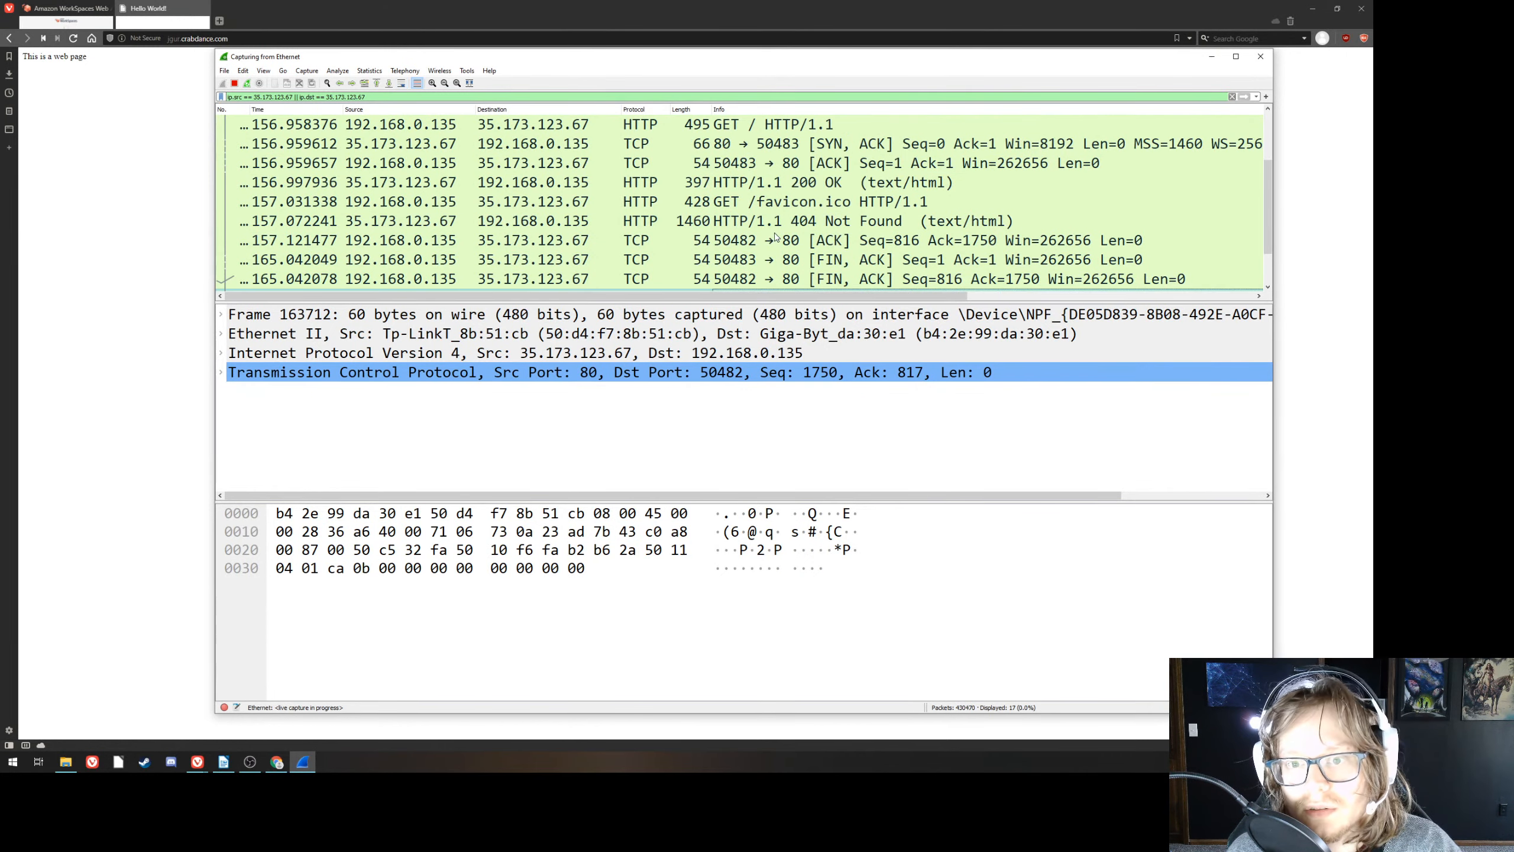
scroll(776, 236, "up", 1)
scroll(775, 236, "up", 1)
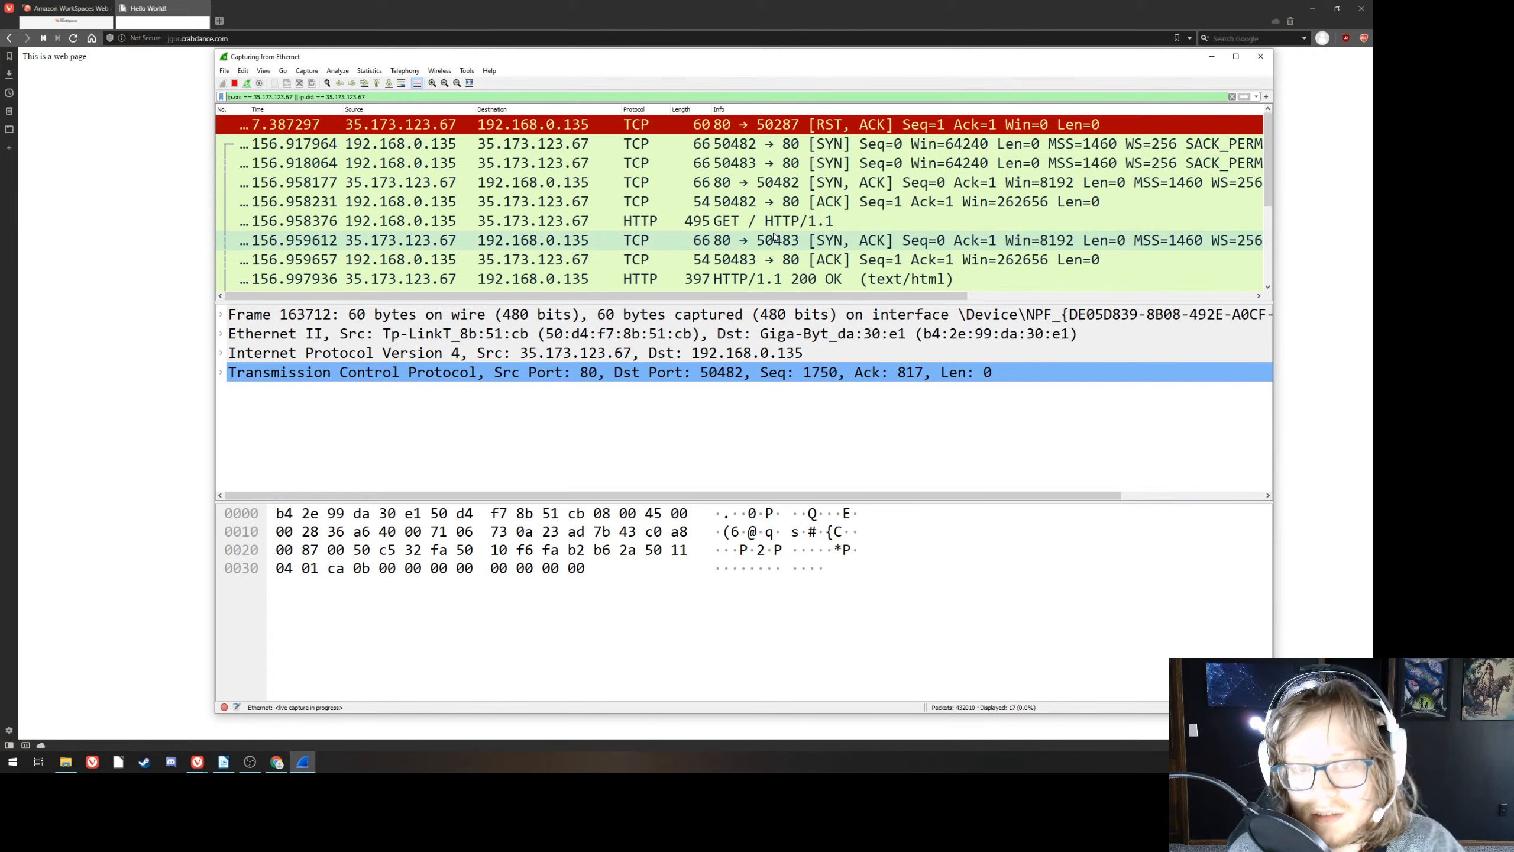
scroll(775, 237, "down", 1)
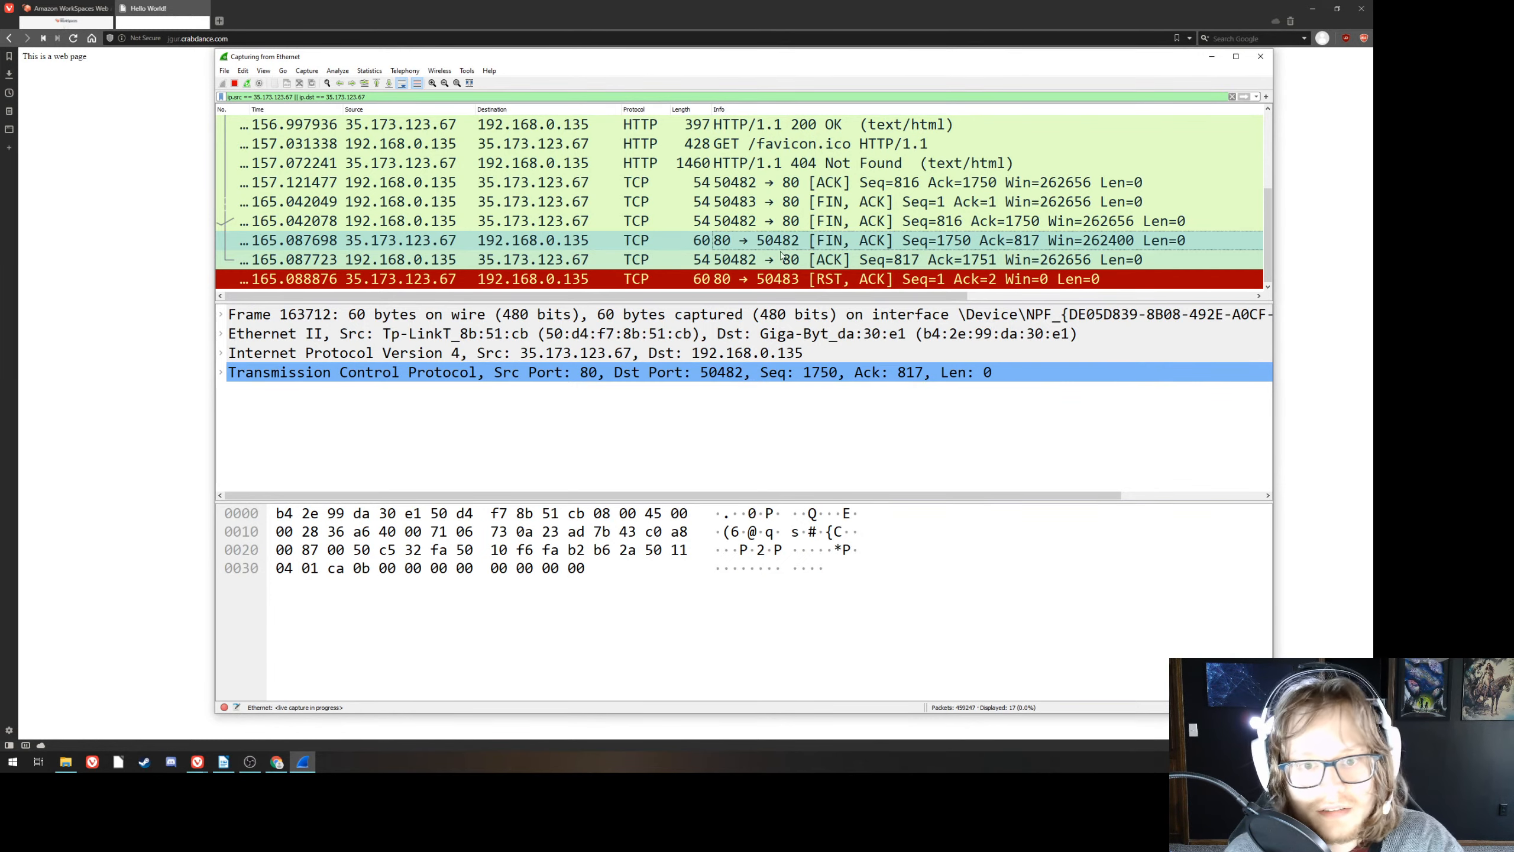
- Stop the live Ethernet capture and return to the start of the filtered packet list
scroll(783, 263, "up", 3)
scroll(784, 262, "down", 2)
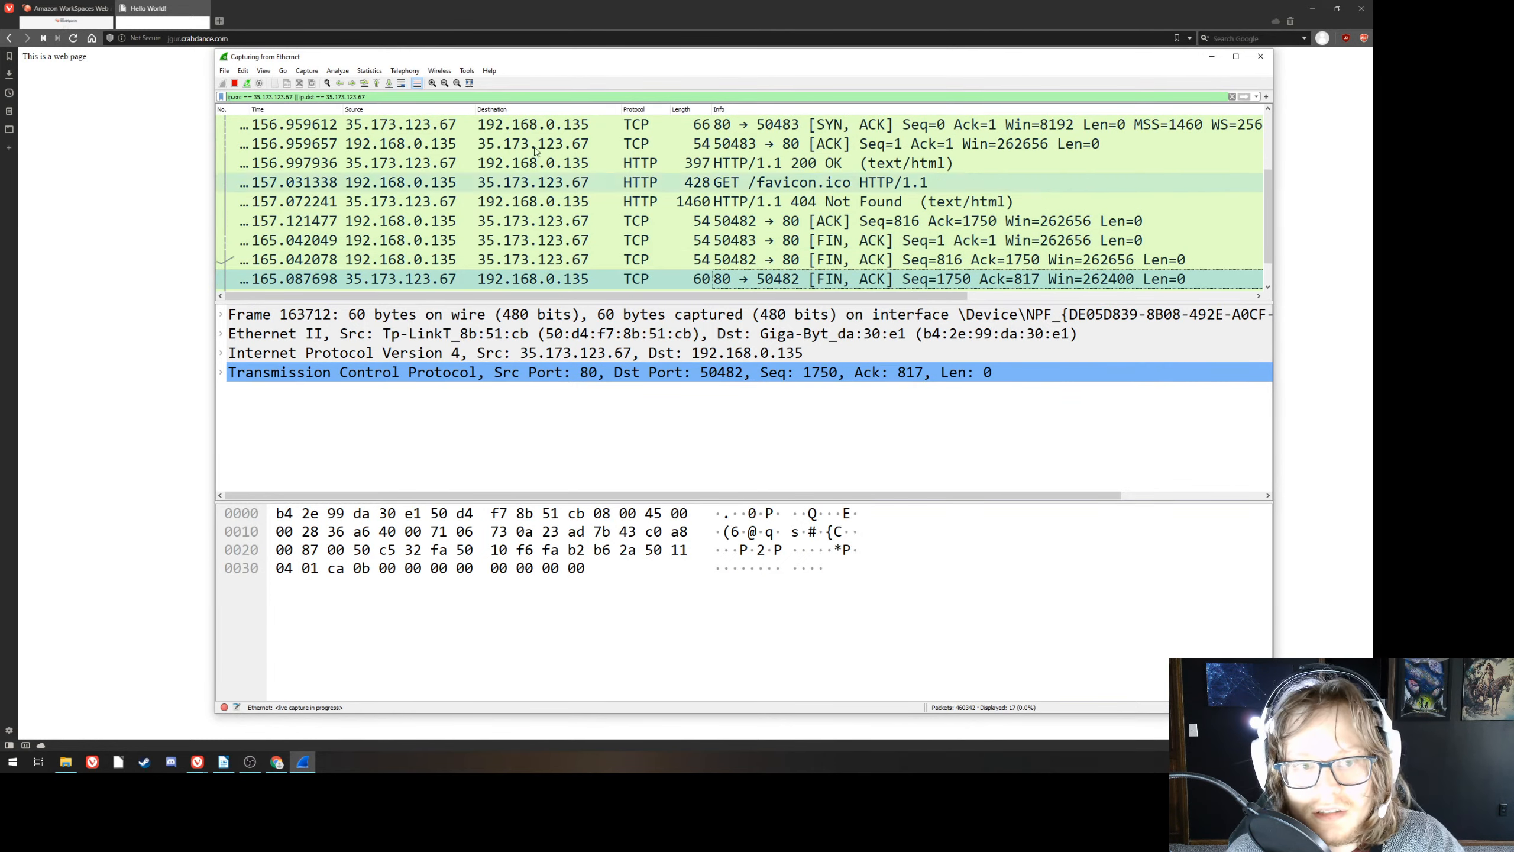
left_click(234, 83)
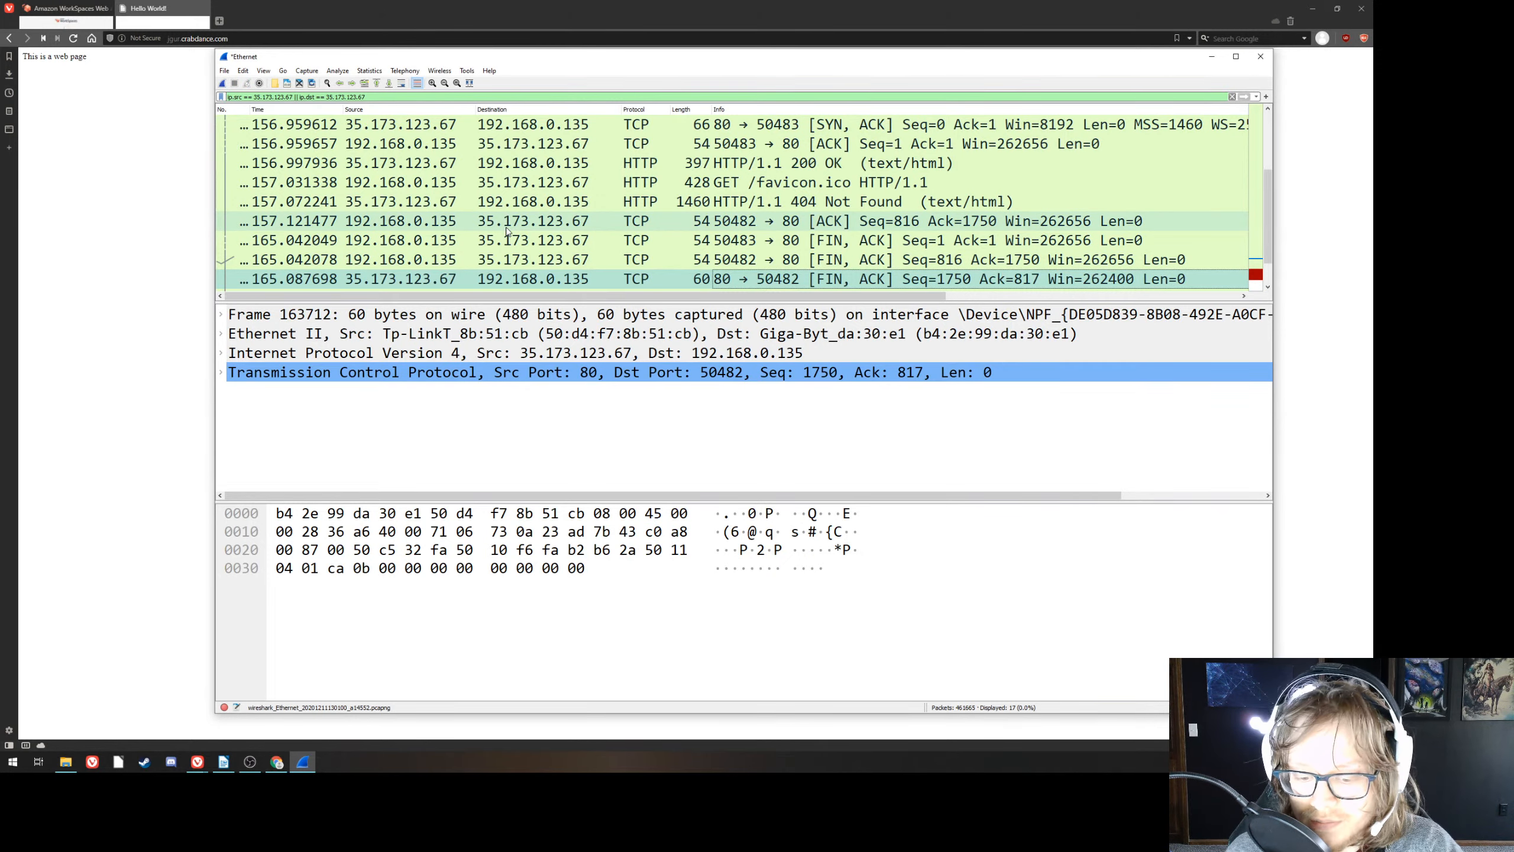
scroll(506, 231, "up", 2)
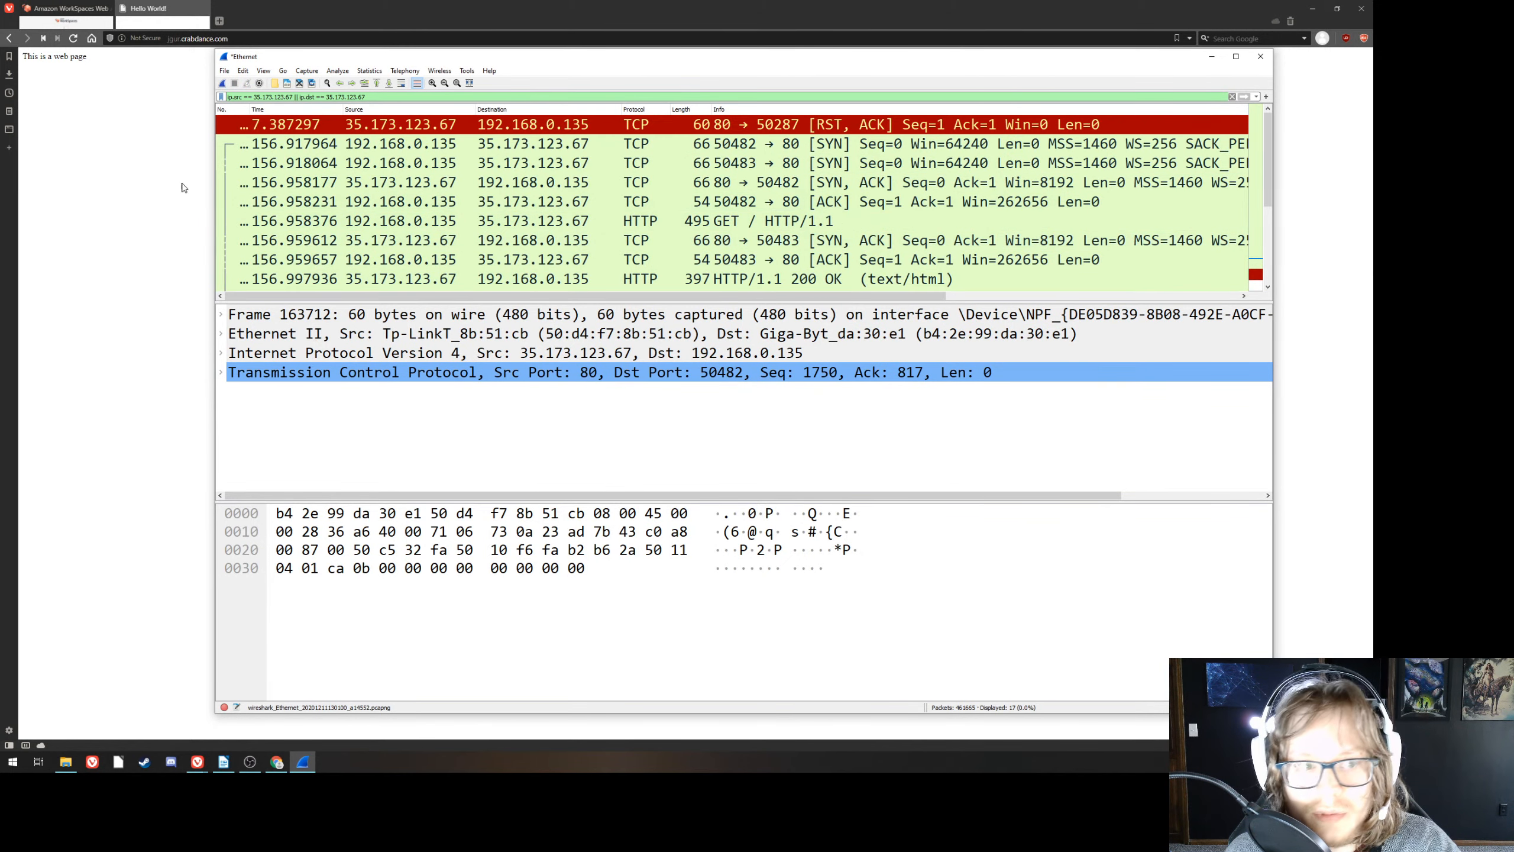
- Switch to the browser's Hello World page and check its web address and the site's connection security details
left_click(138, 179)
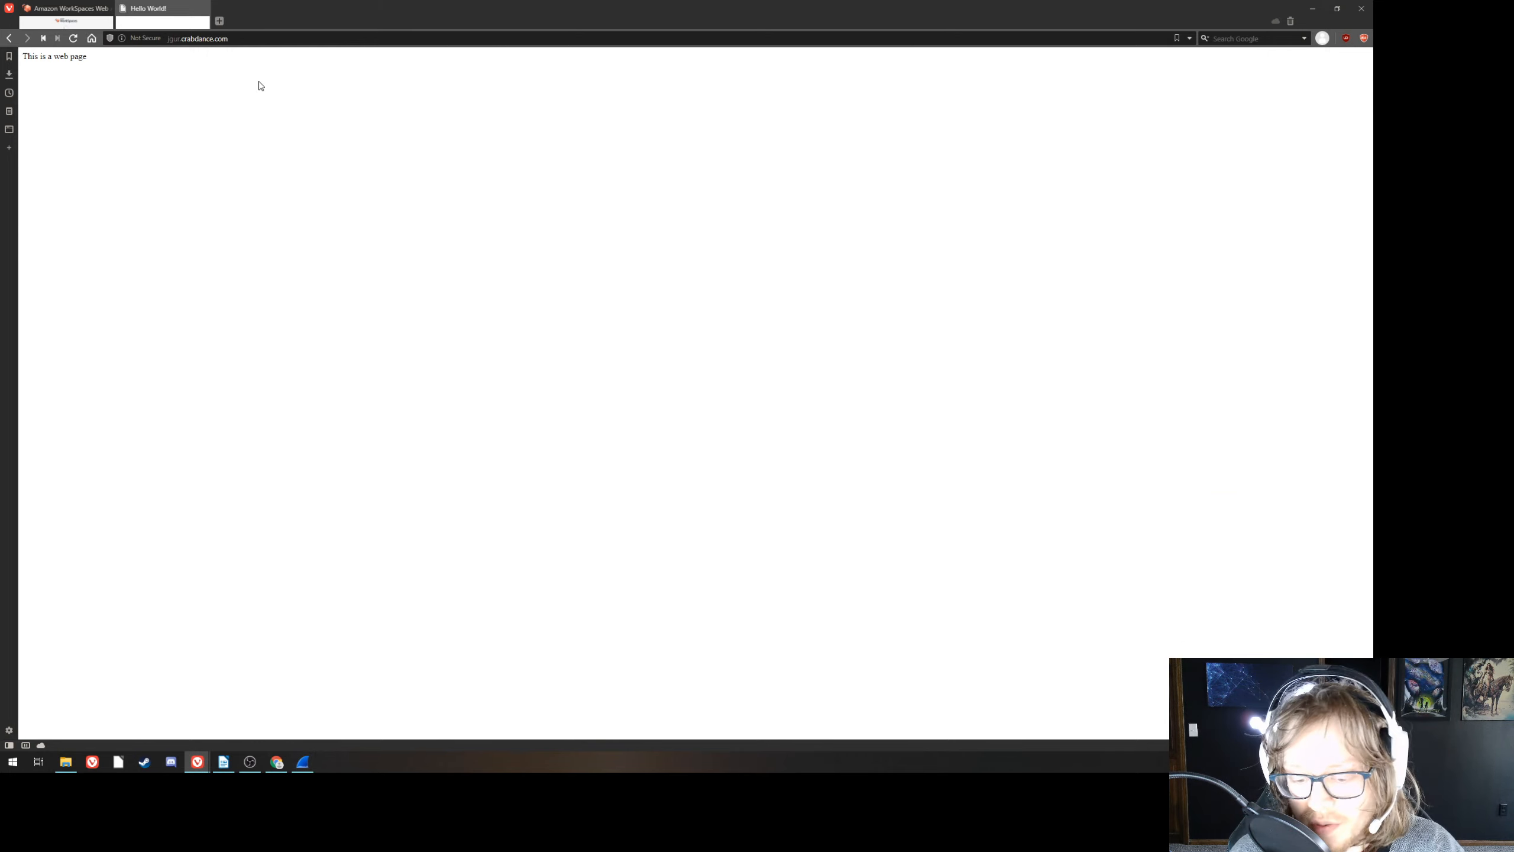
left_click(228, 41)
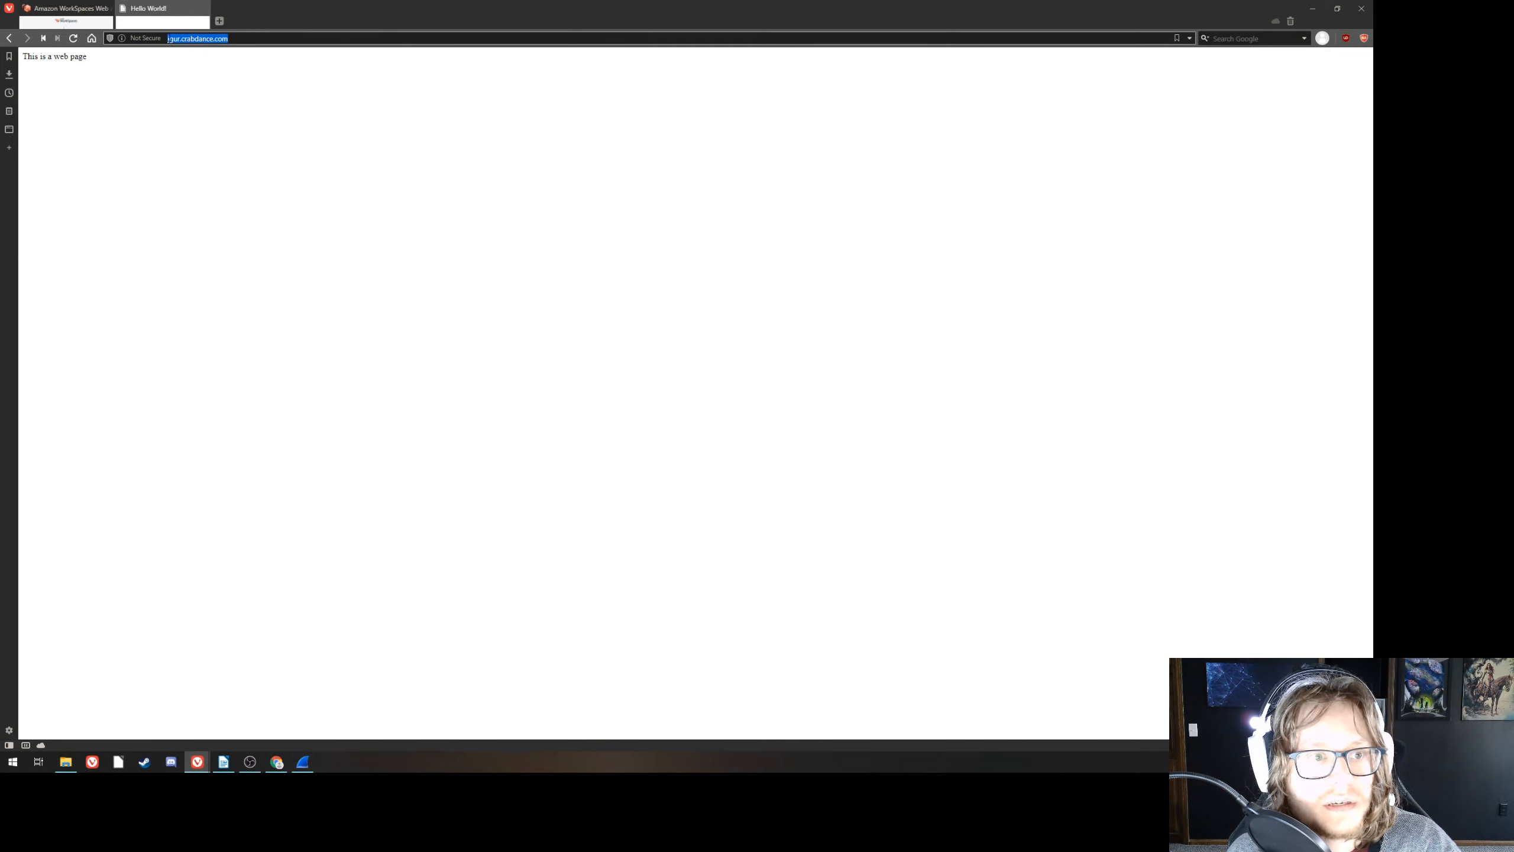
left_click(168, 38)
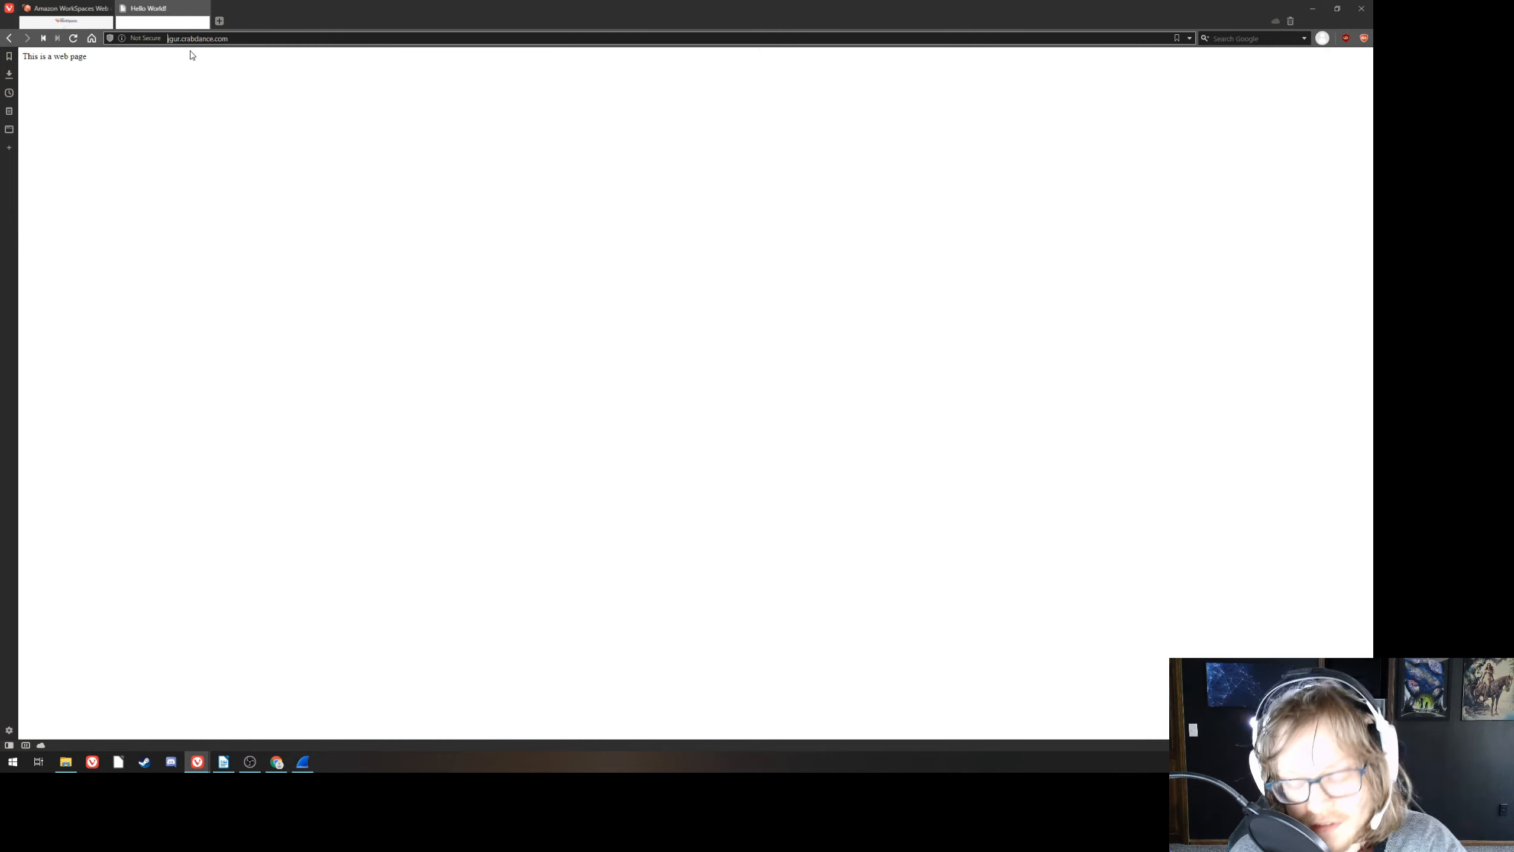
left_click(247, 89)
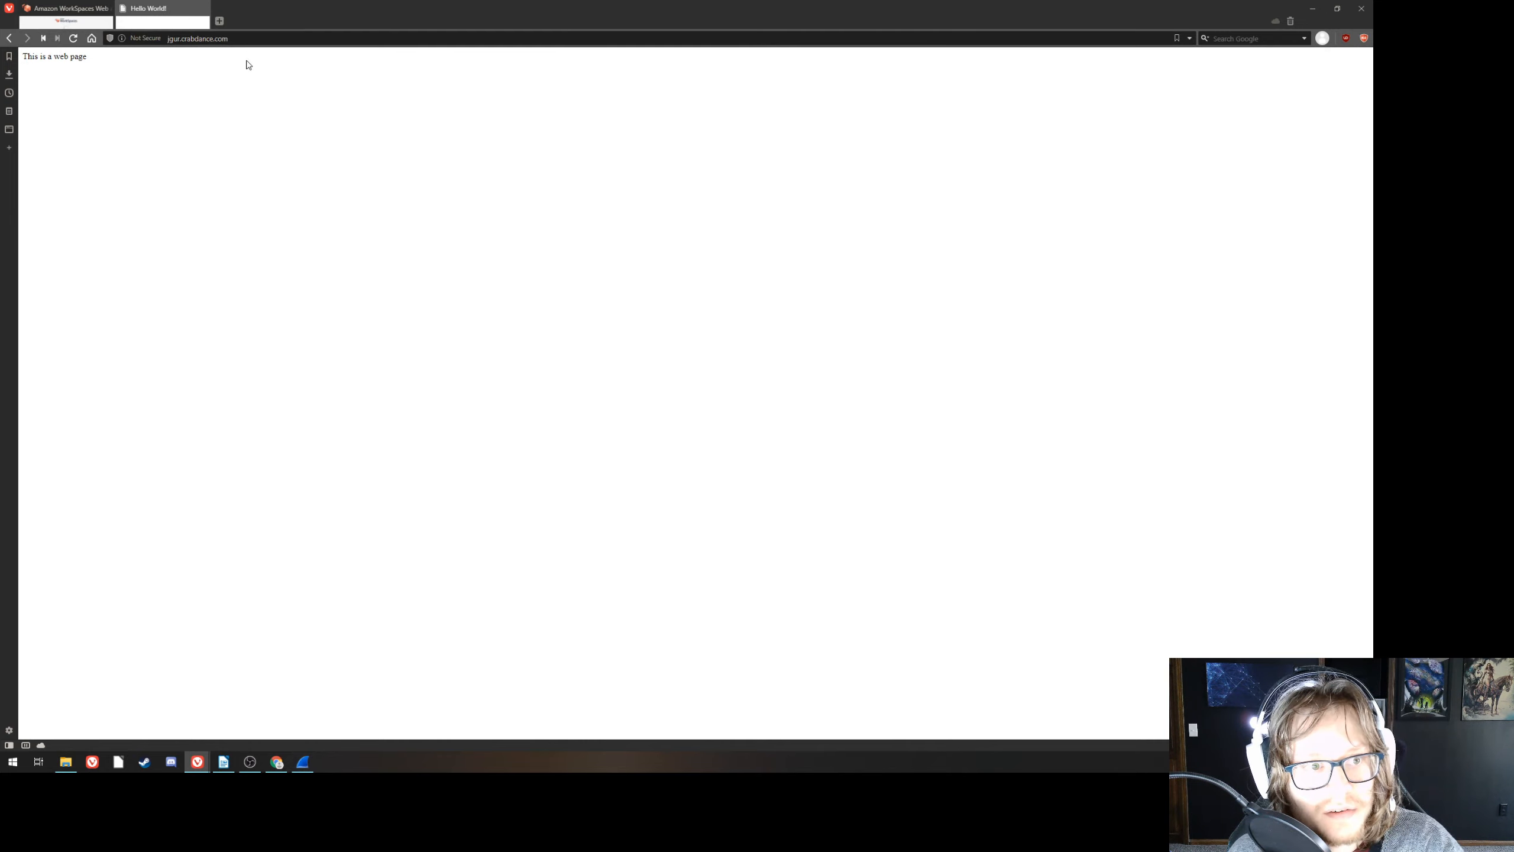
left_click(241, 40)
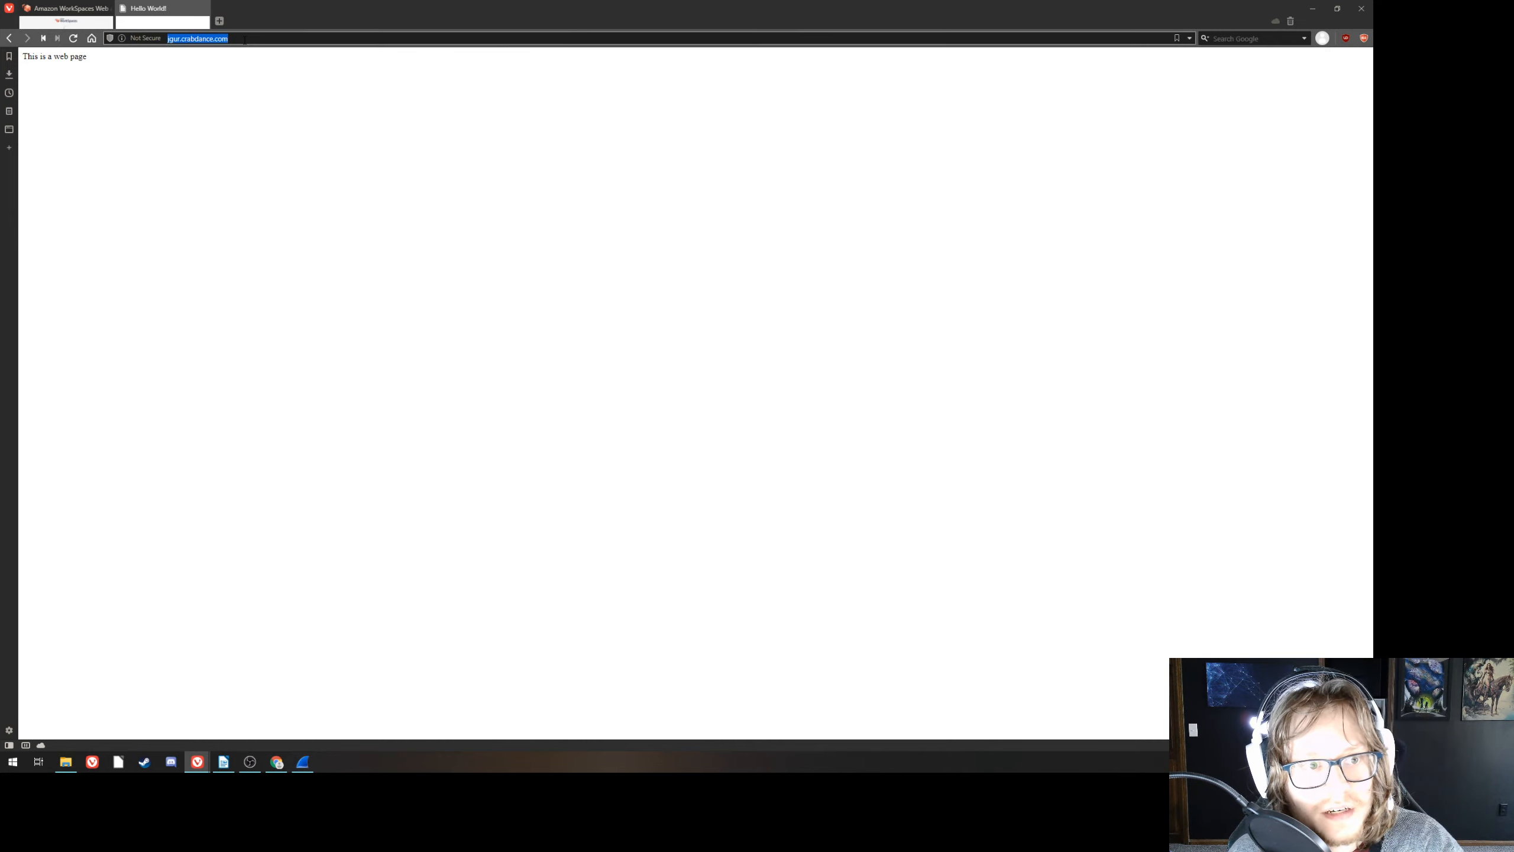
left_click(250, 111)
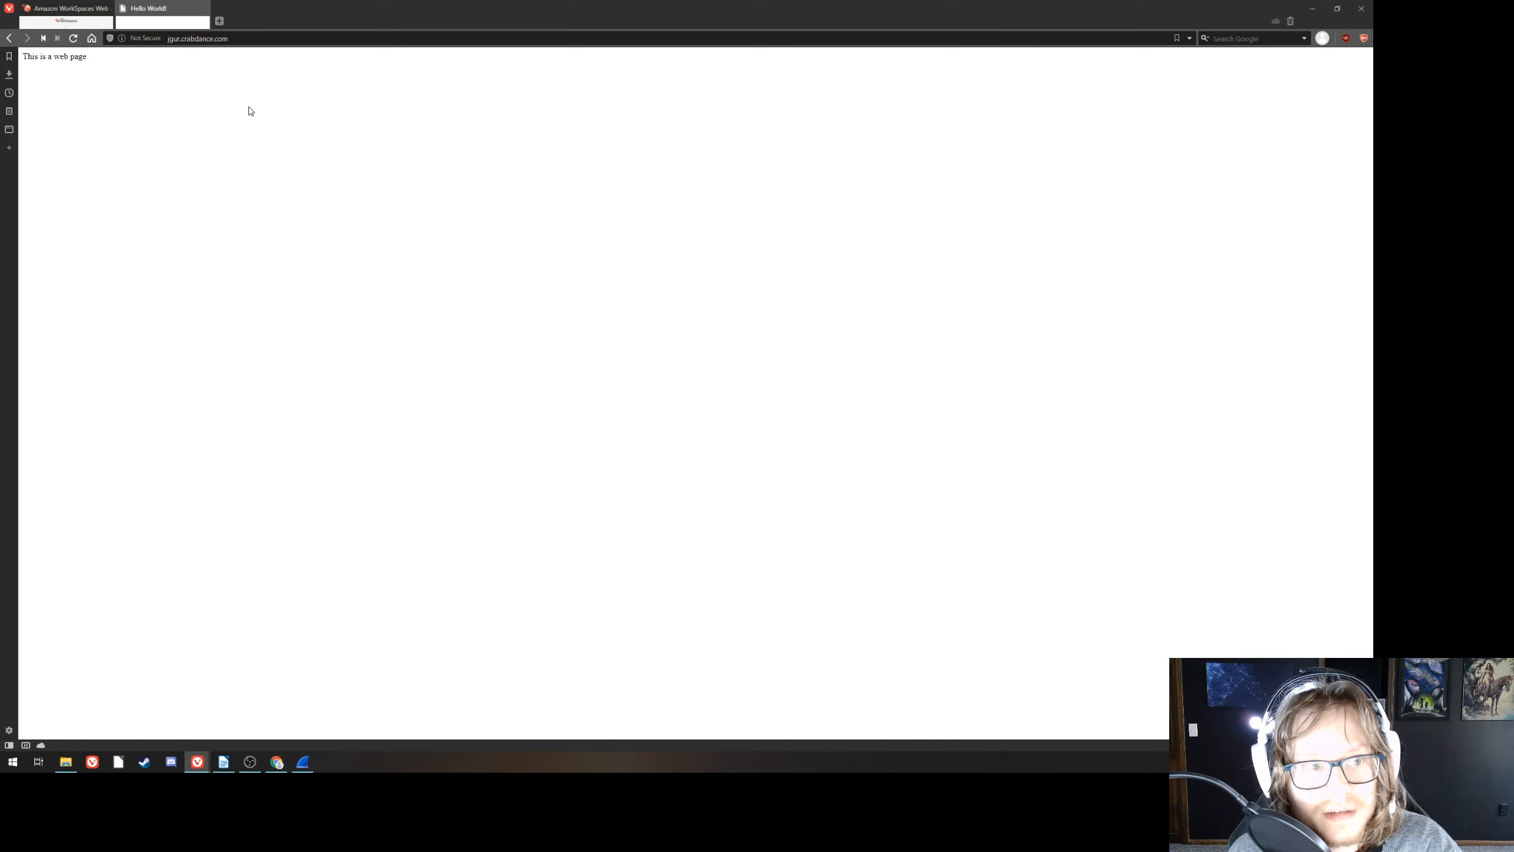
left_click(124, 39)
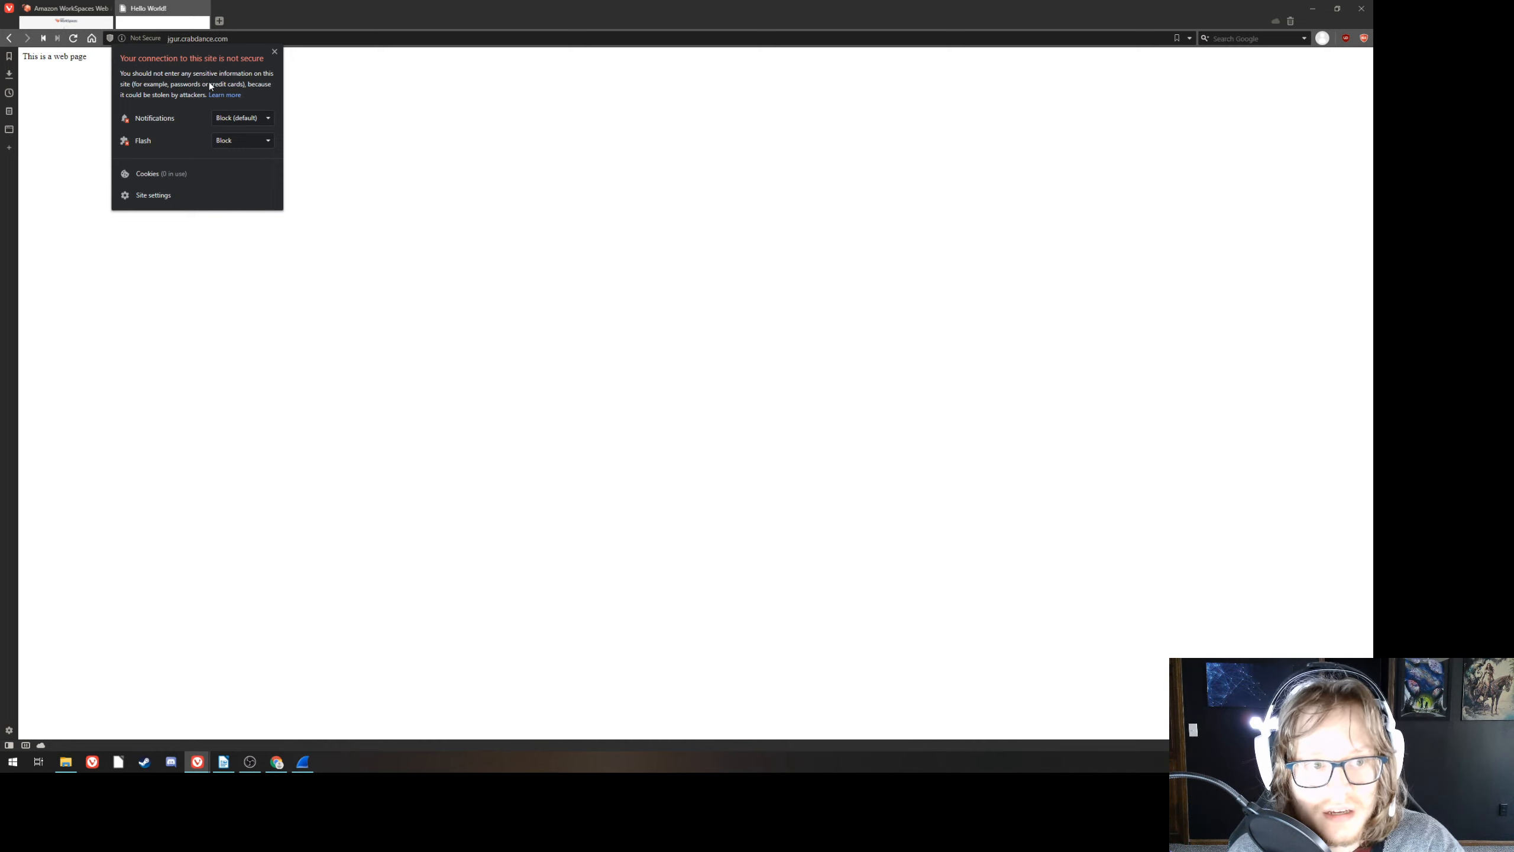
left_click(410, 113)
- Switch to the Amazon WorkSpaces remote desktop, clear Chrome's downloads bar, and open the wwwroot folder beside the other windows
left_click(63, 16)
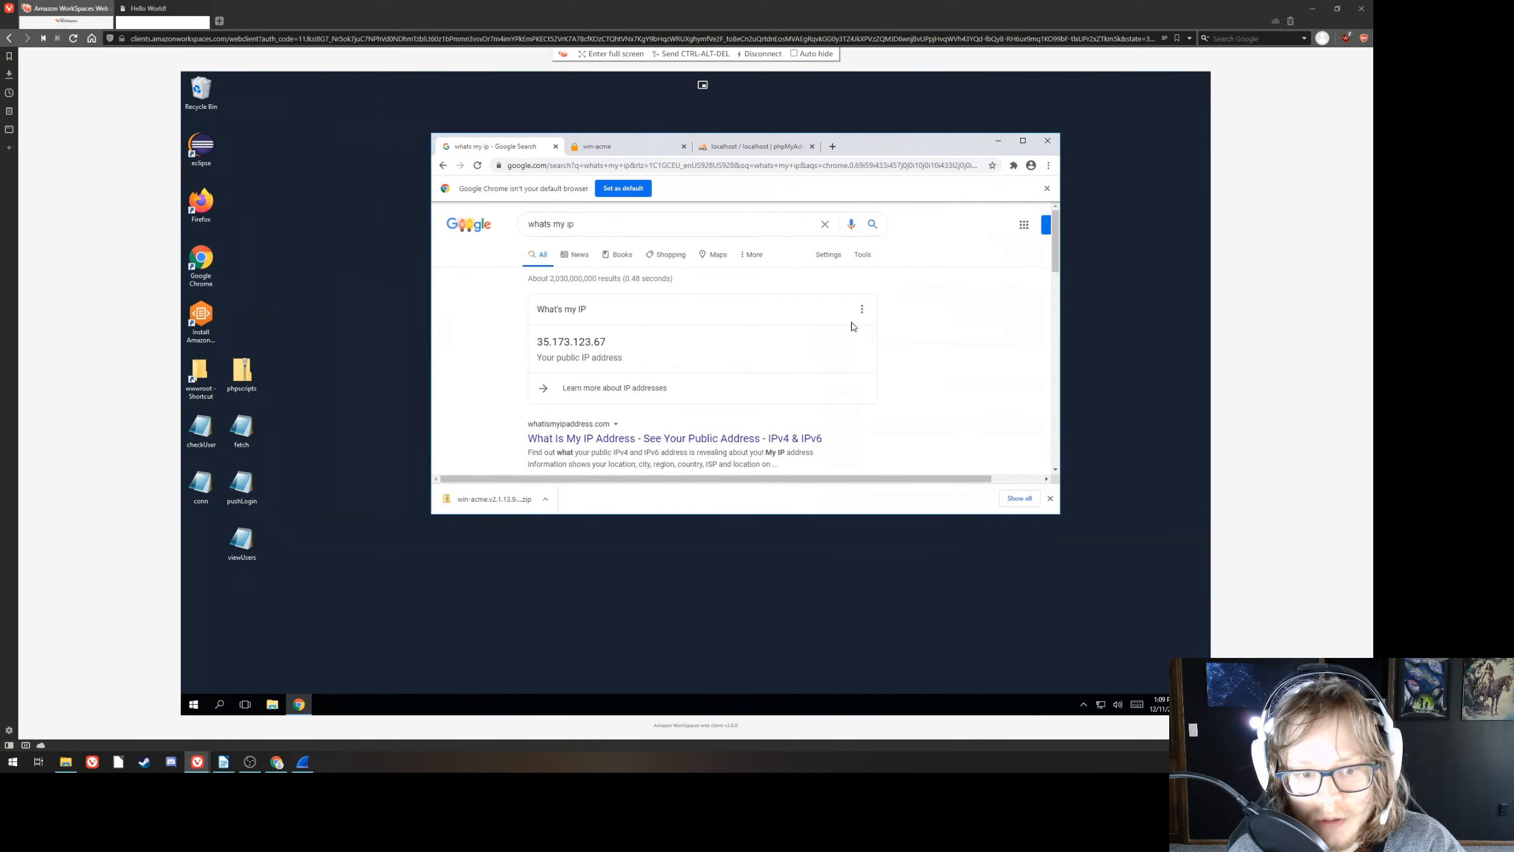
left_click(1050, 498)
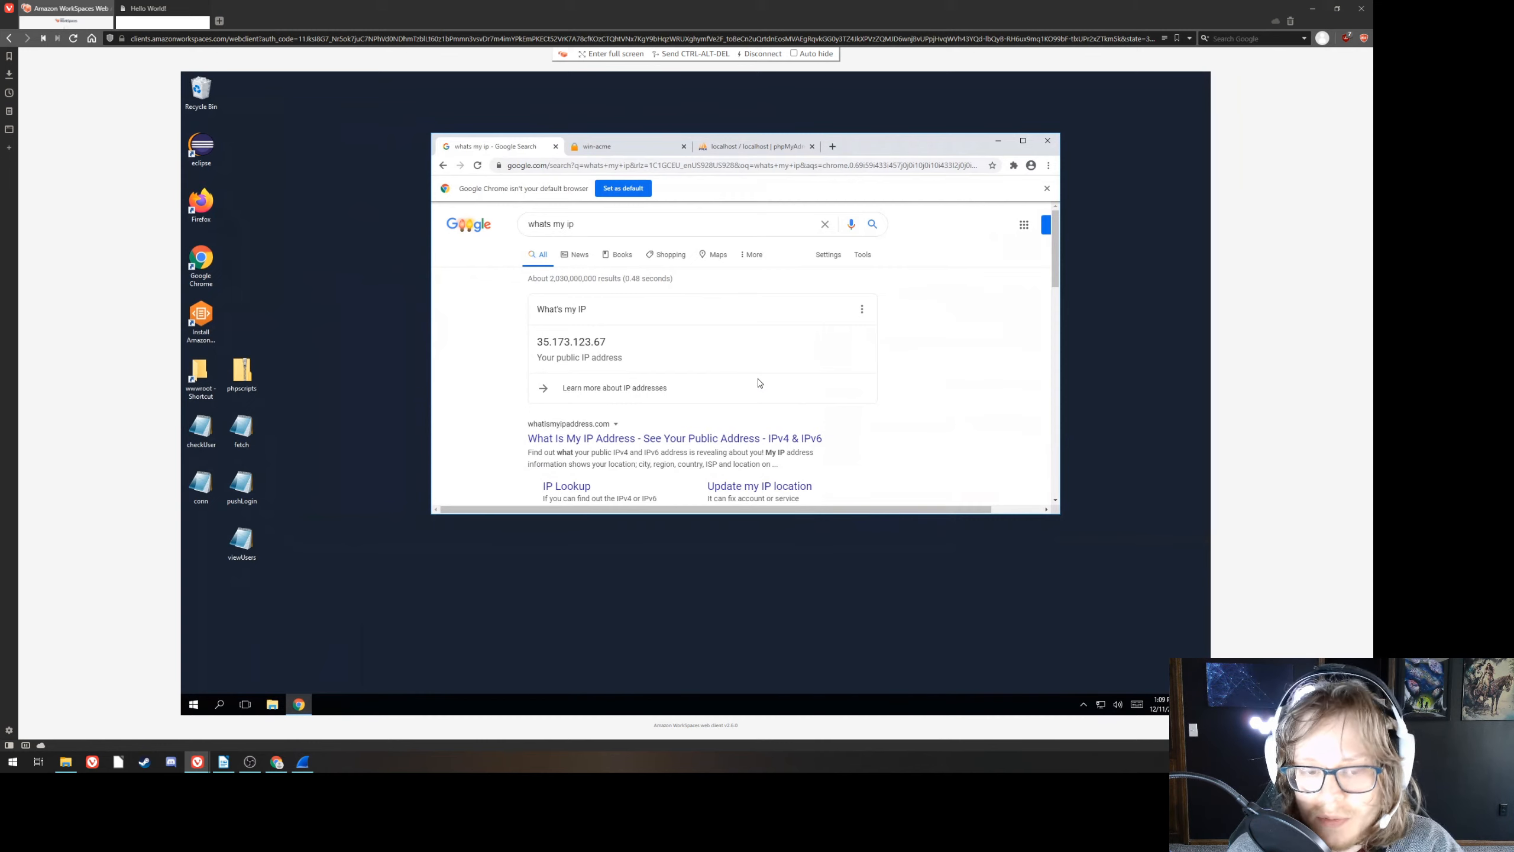
double_click(201, 375)
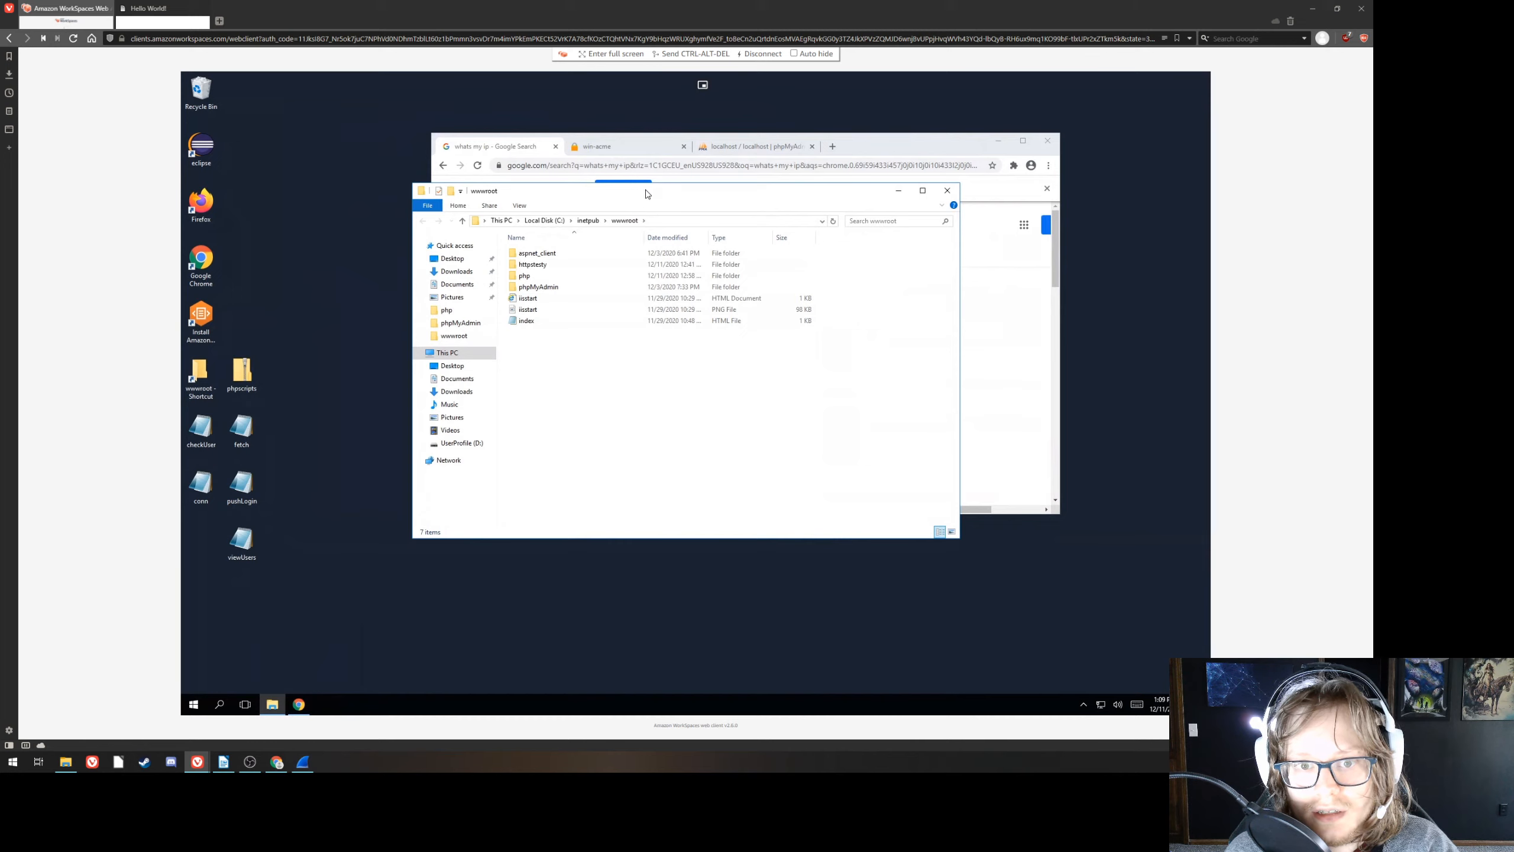
left_click_drag(646, 192, 572, 216)
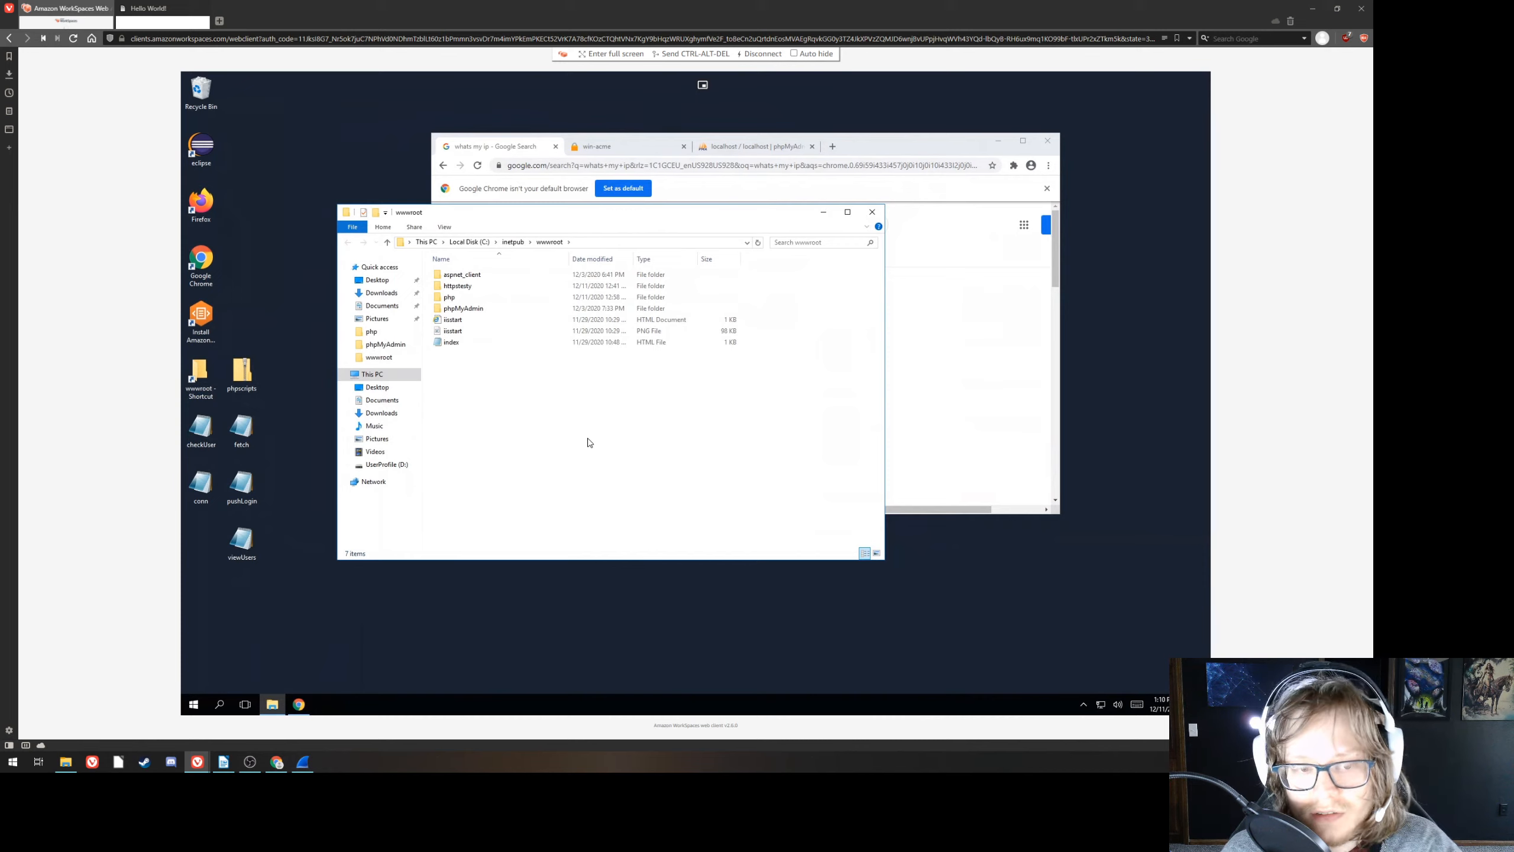
- Look at the option for creating a new folder in wwwroot and at the existing httpstesty folder
right_click(498, 398)
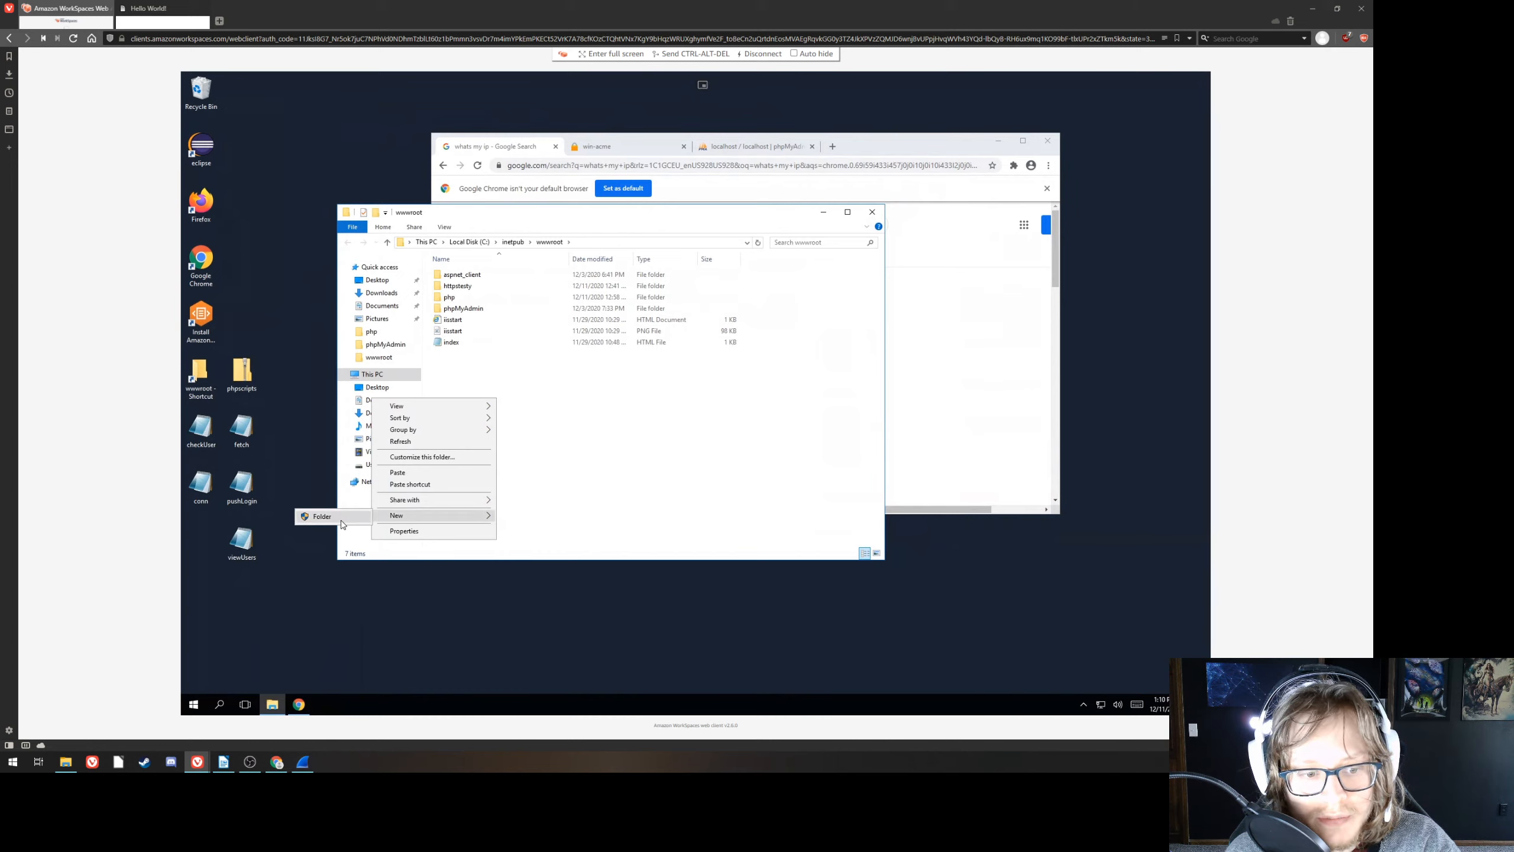
left_click(529, 351)
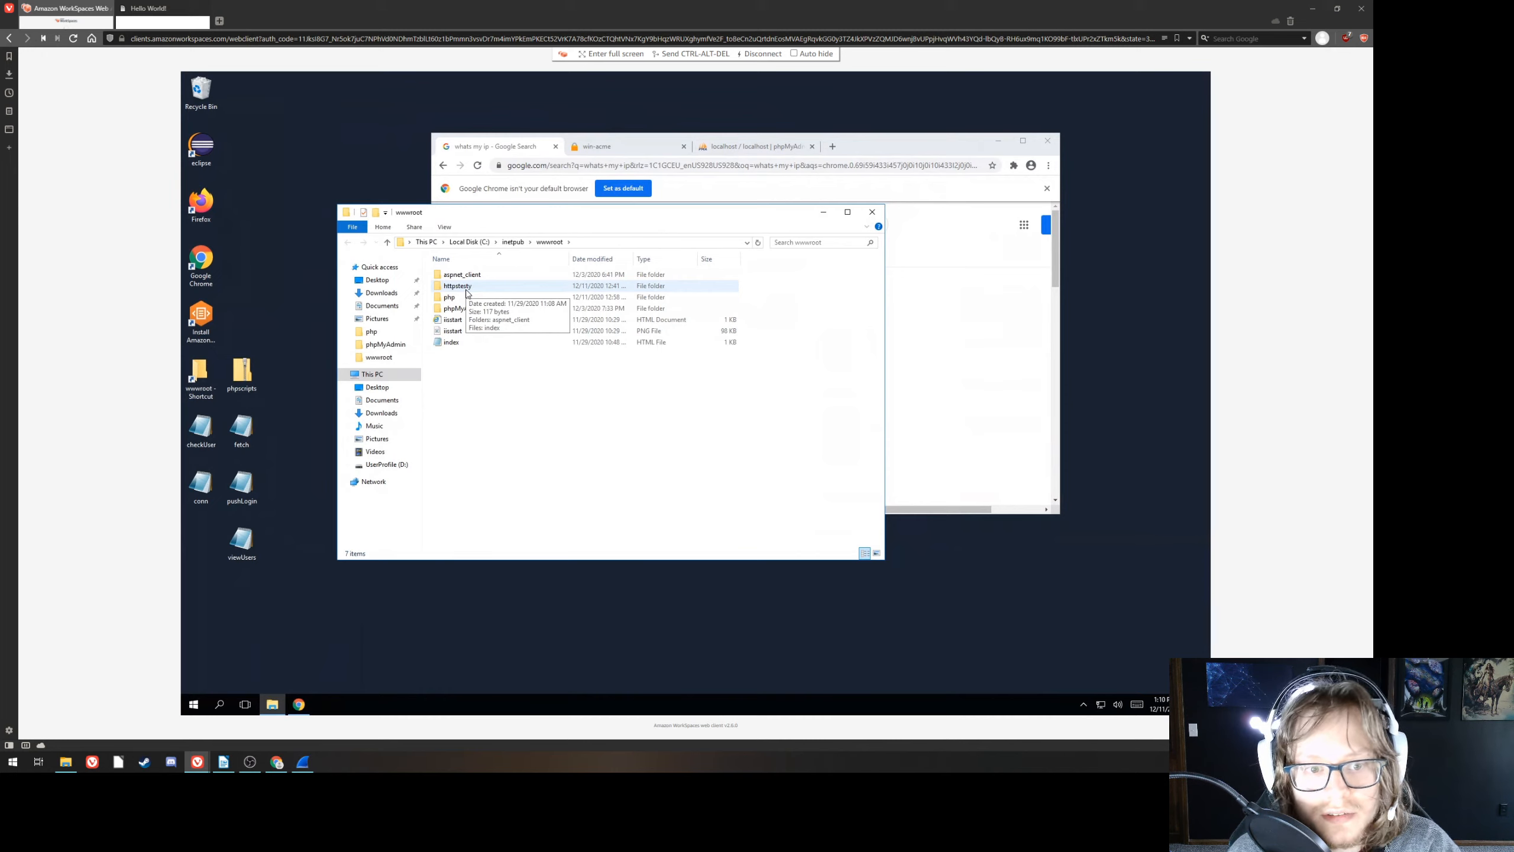
left_click(468, 290)
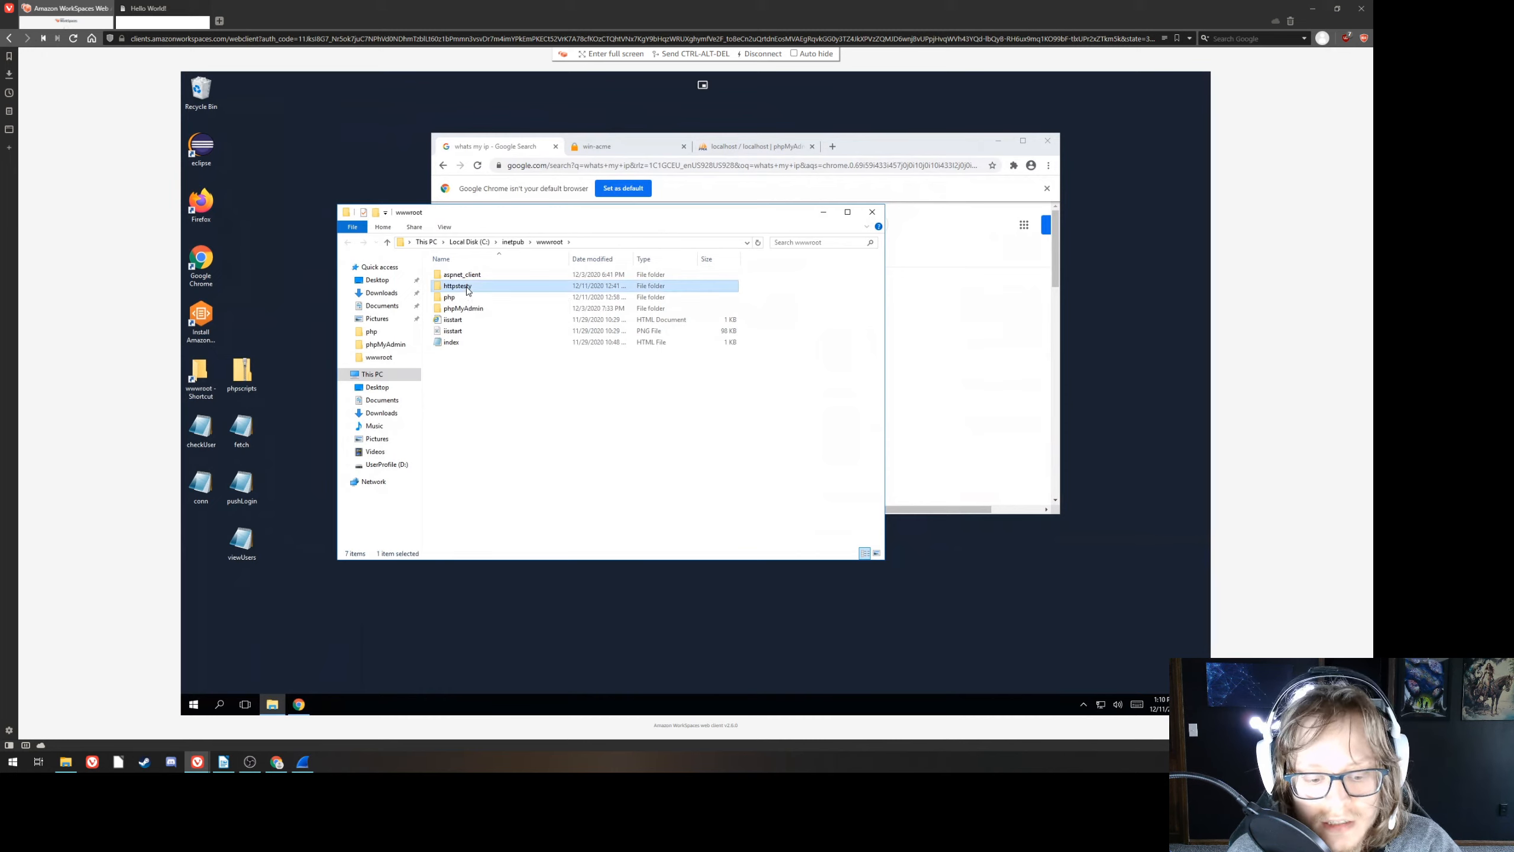
left_click(519, 407)
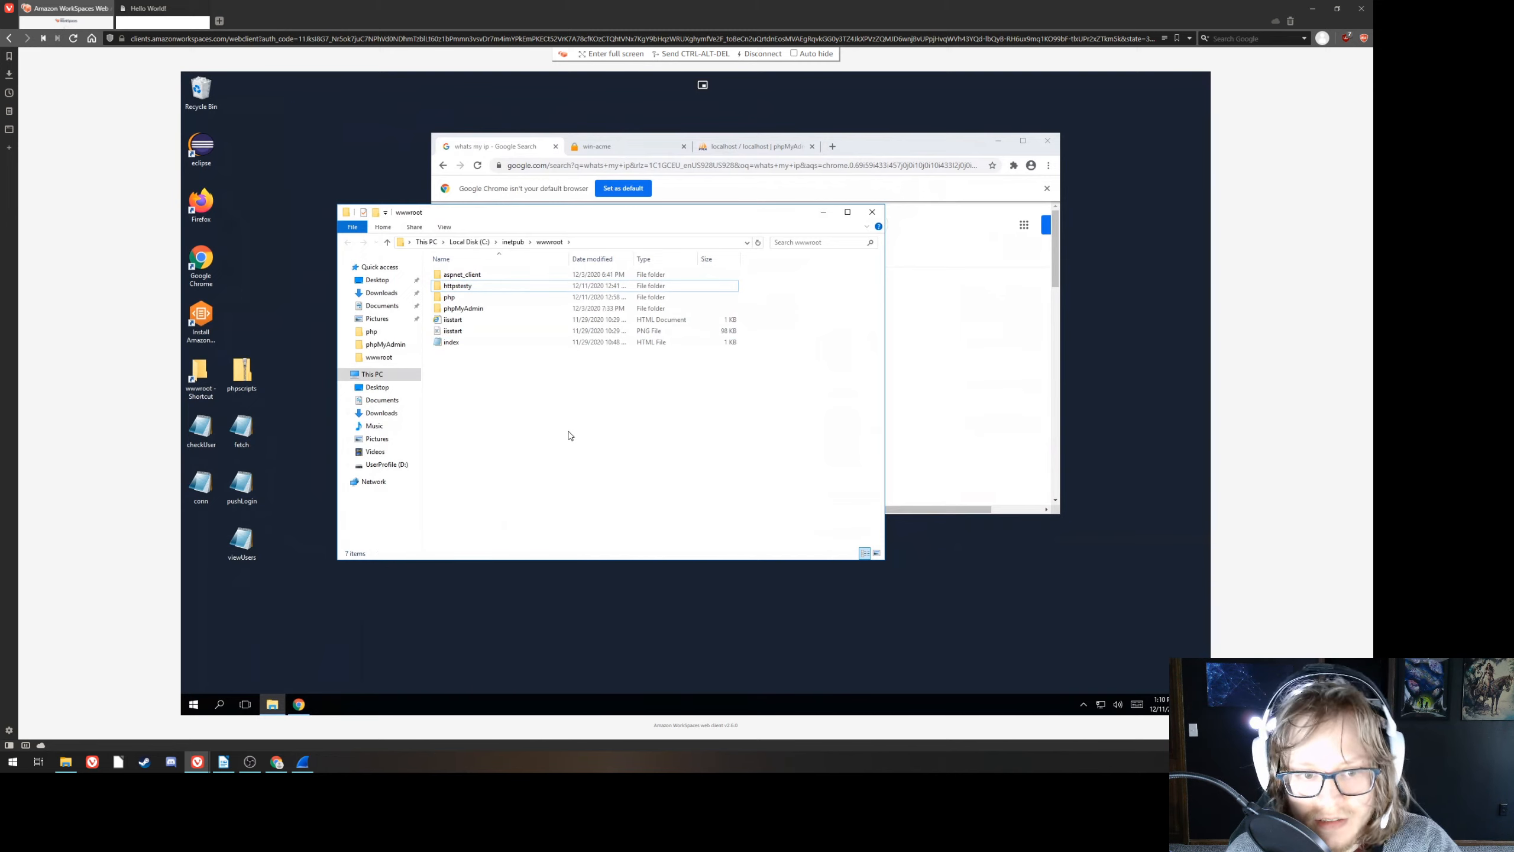
- Launch Internet Information Services (IIS) Manager on the remote desktop and open the local server's home page
left_click(195, 705)
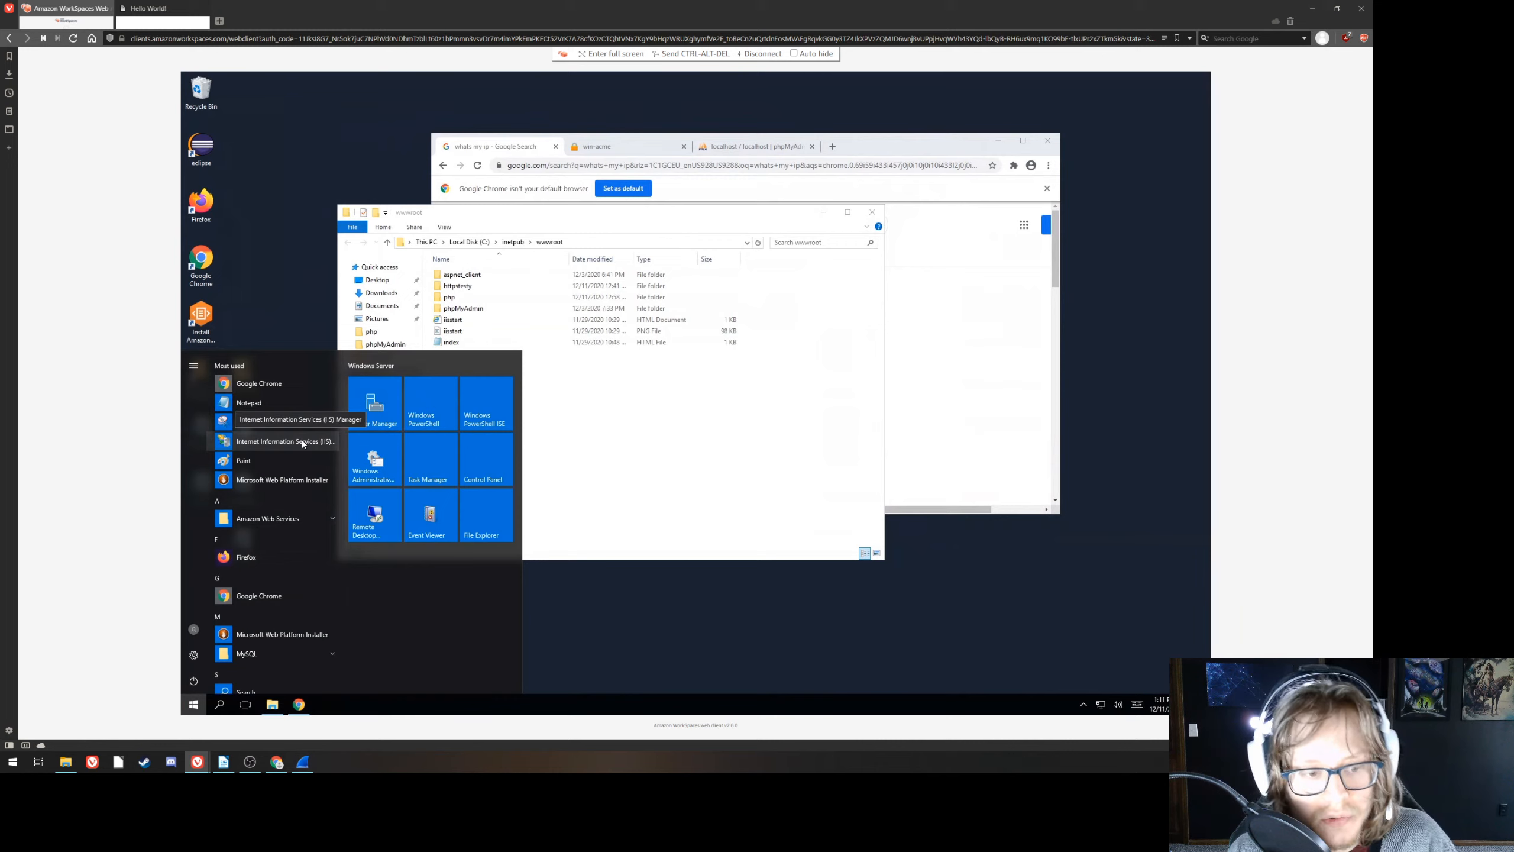
type("iis")
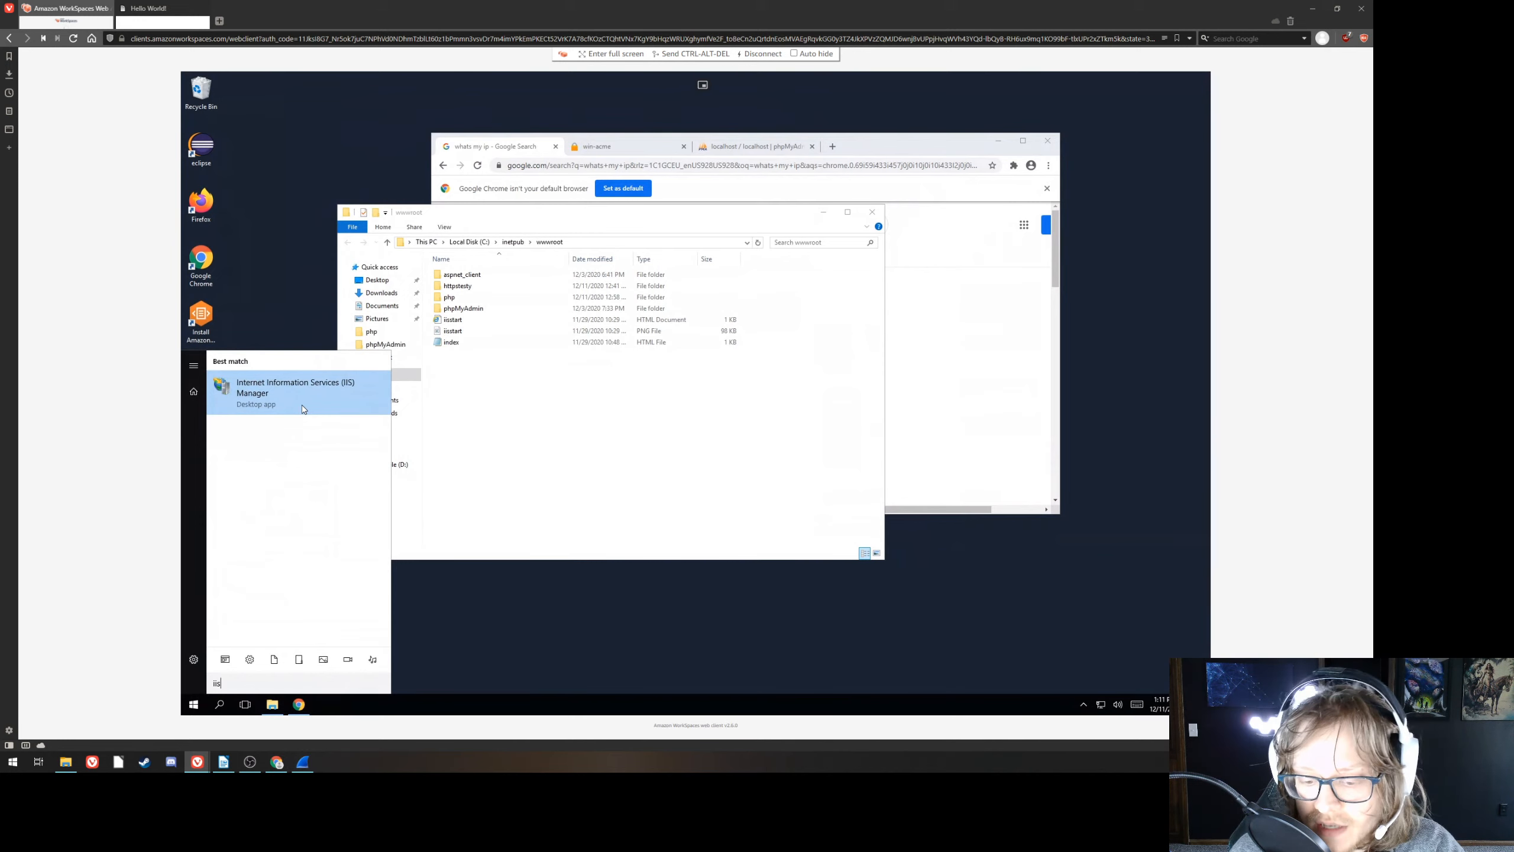
left_click(301, 405)
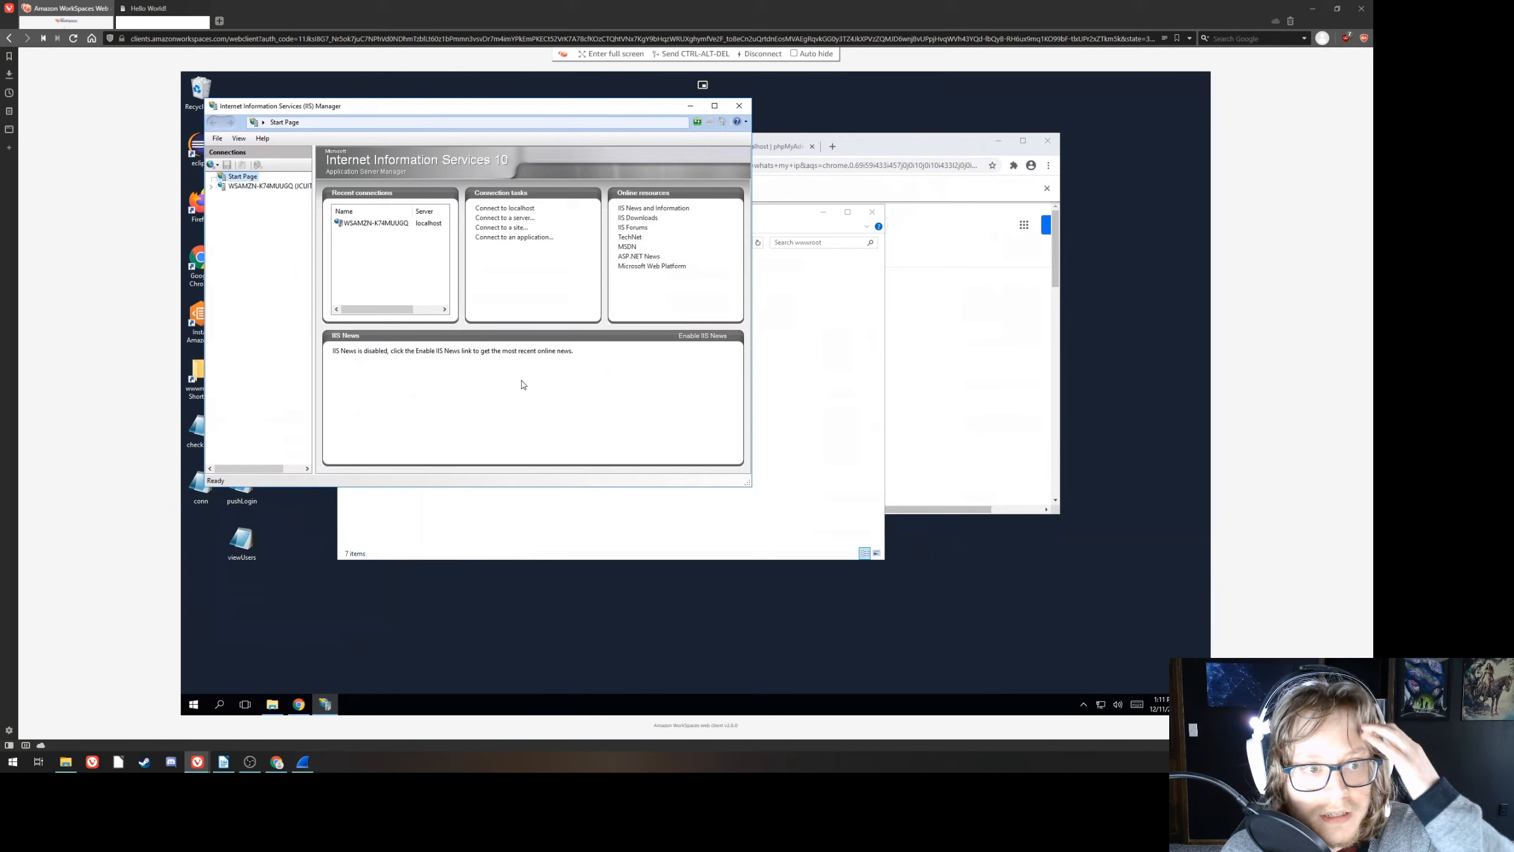
left_click(269, 187)
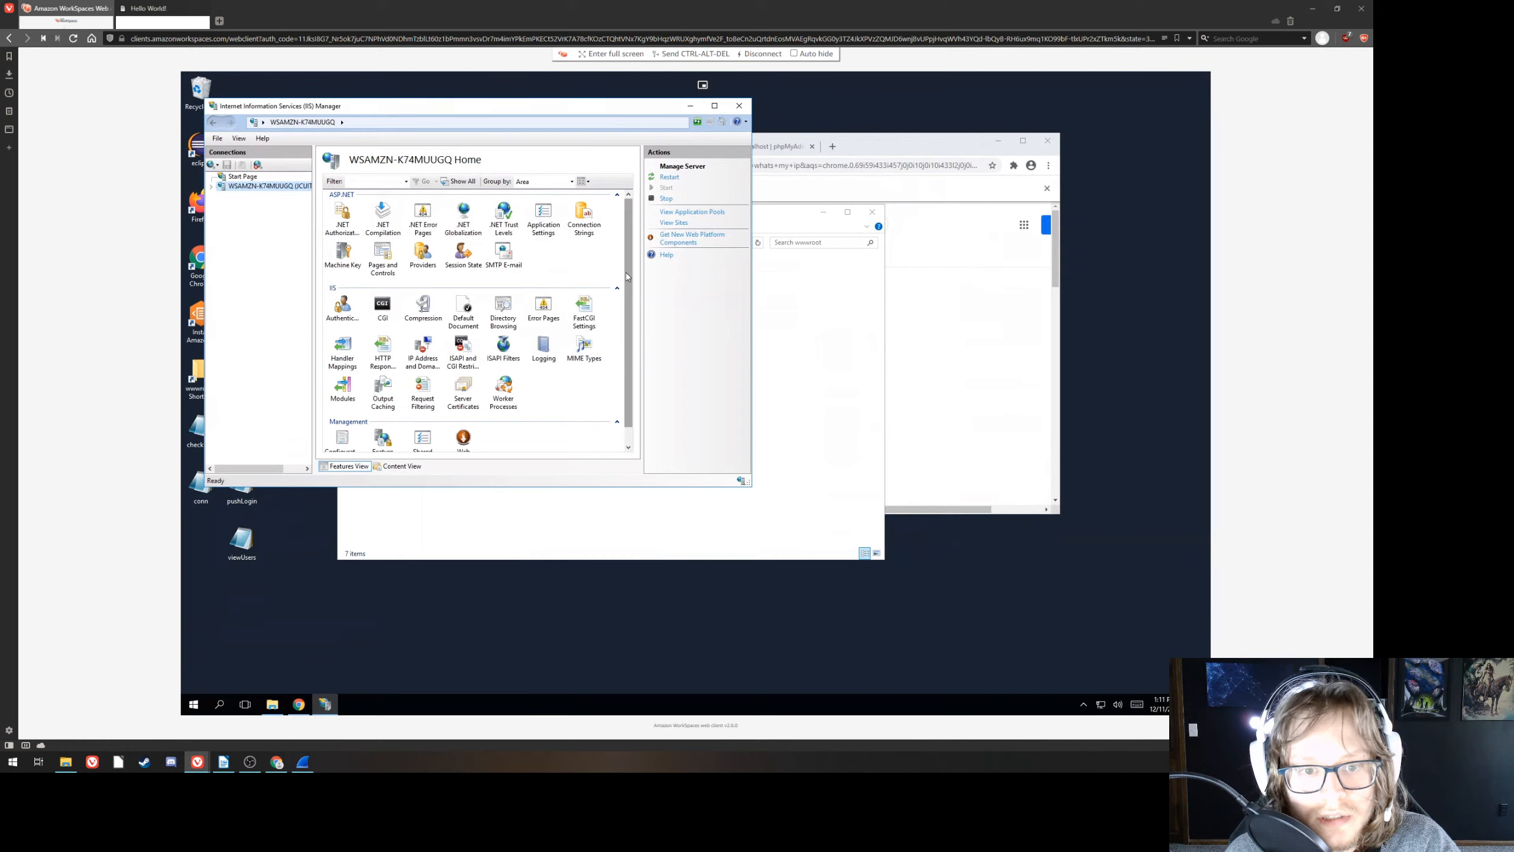
- Open the server's Server Certificates feature and maximize the IIS Manager window to show every certificate column
scroll(626, 272, "down", 2)
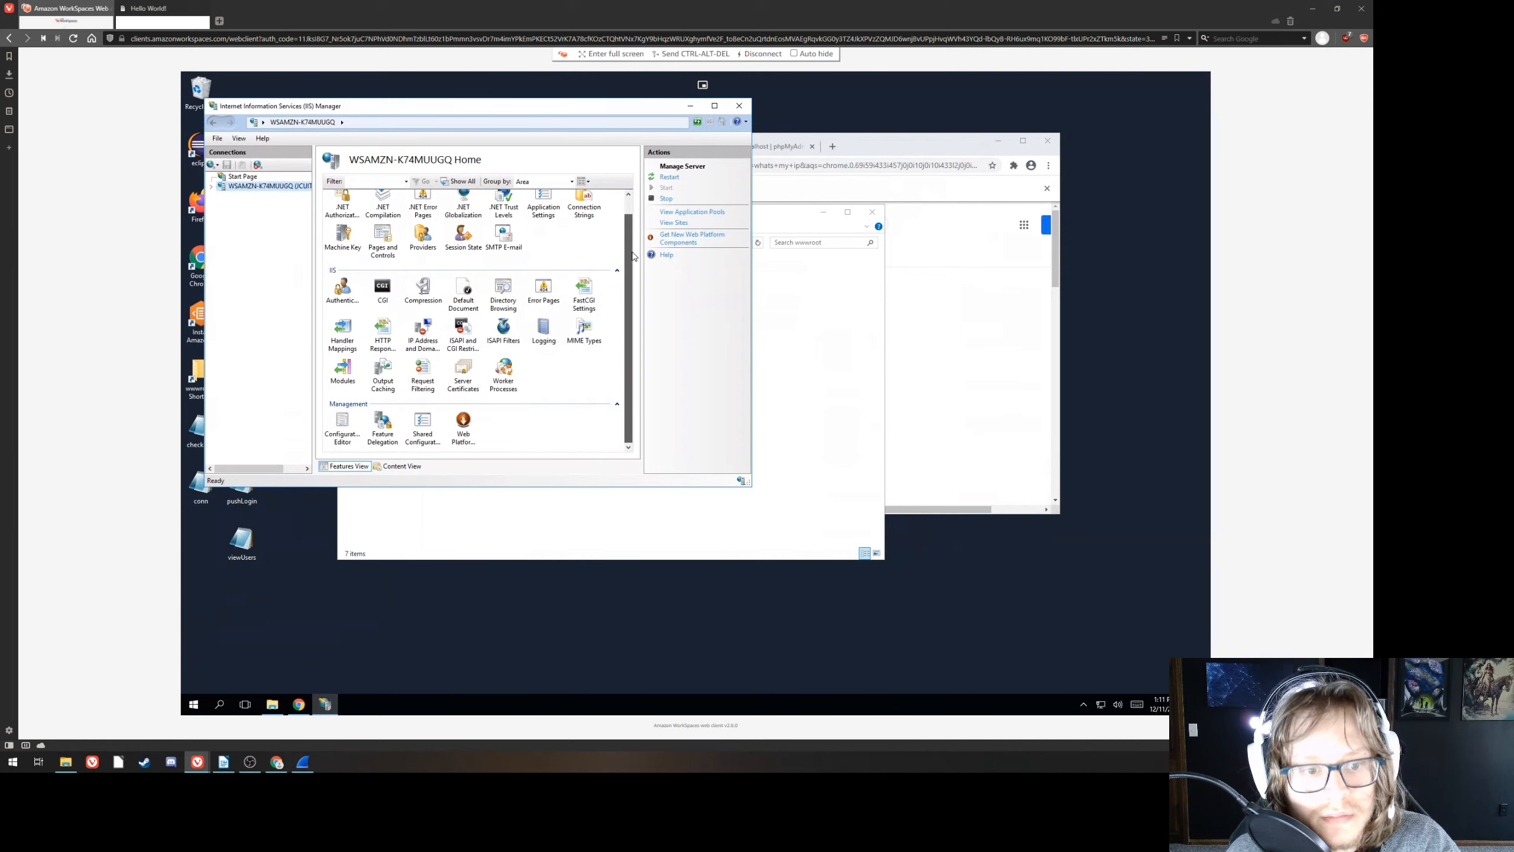
scroll(633, 255, "up", 2)
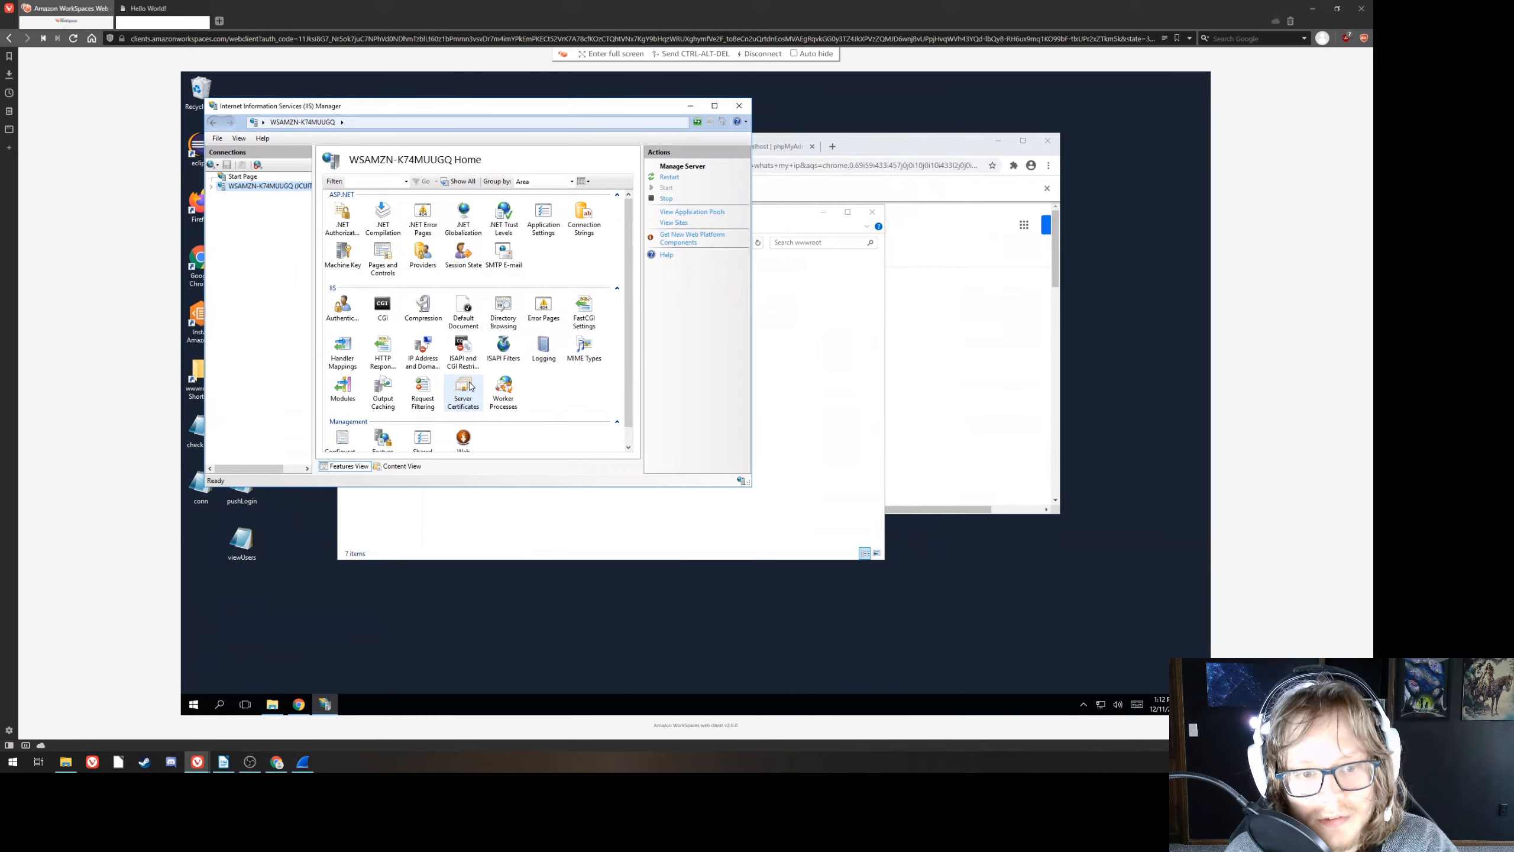
double_click(463, 388)
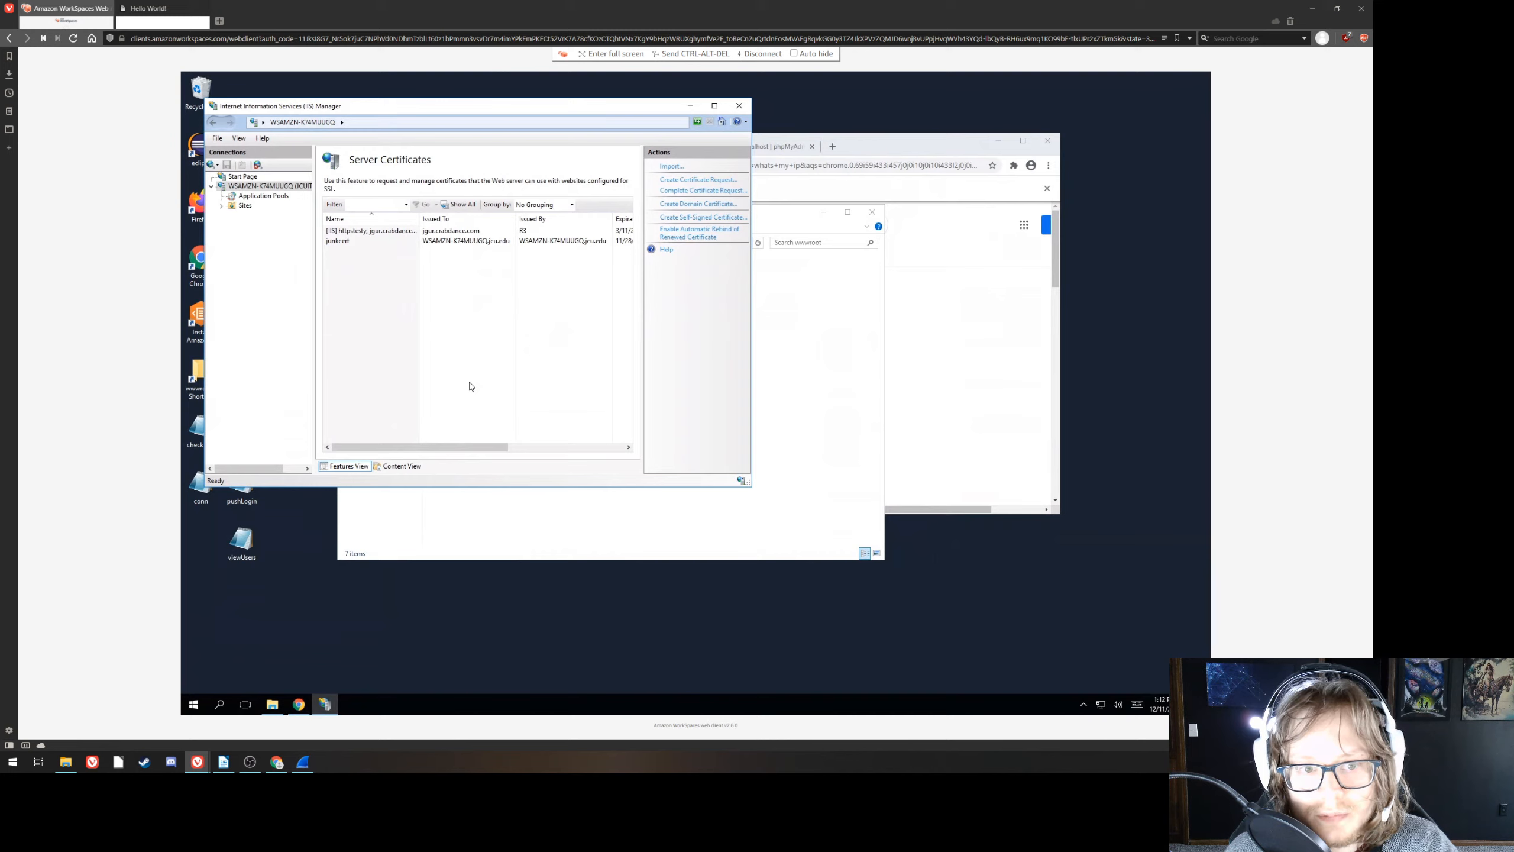
left_click(518, 245)
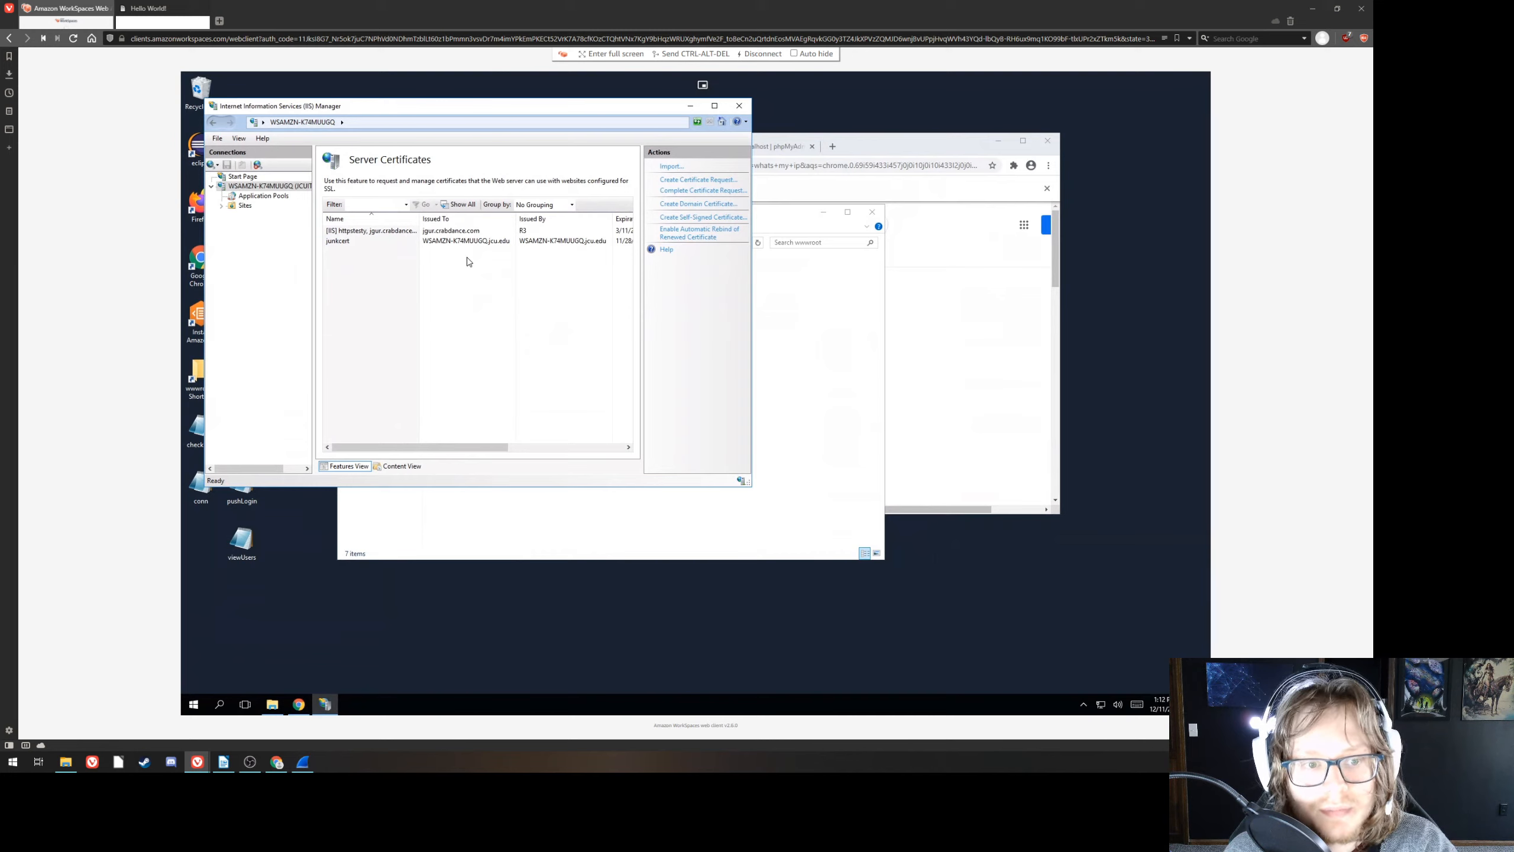
left_click(521, 275)
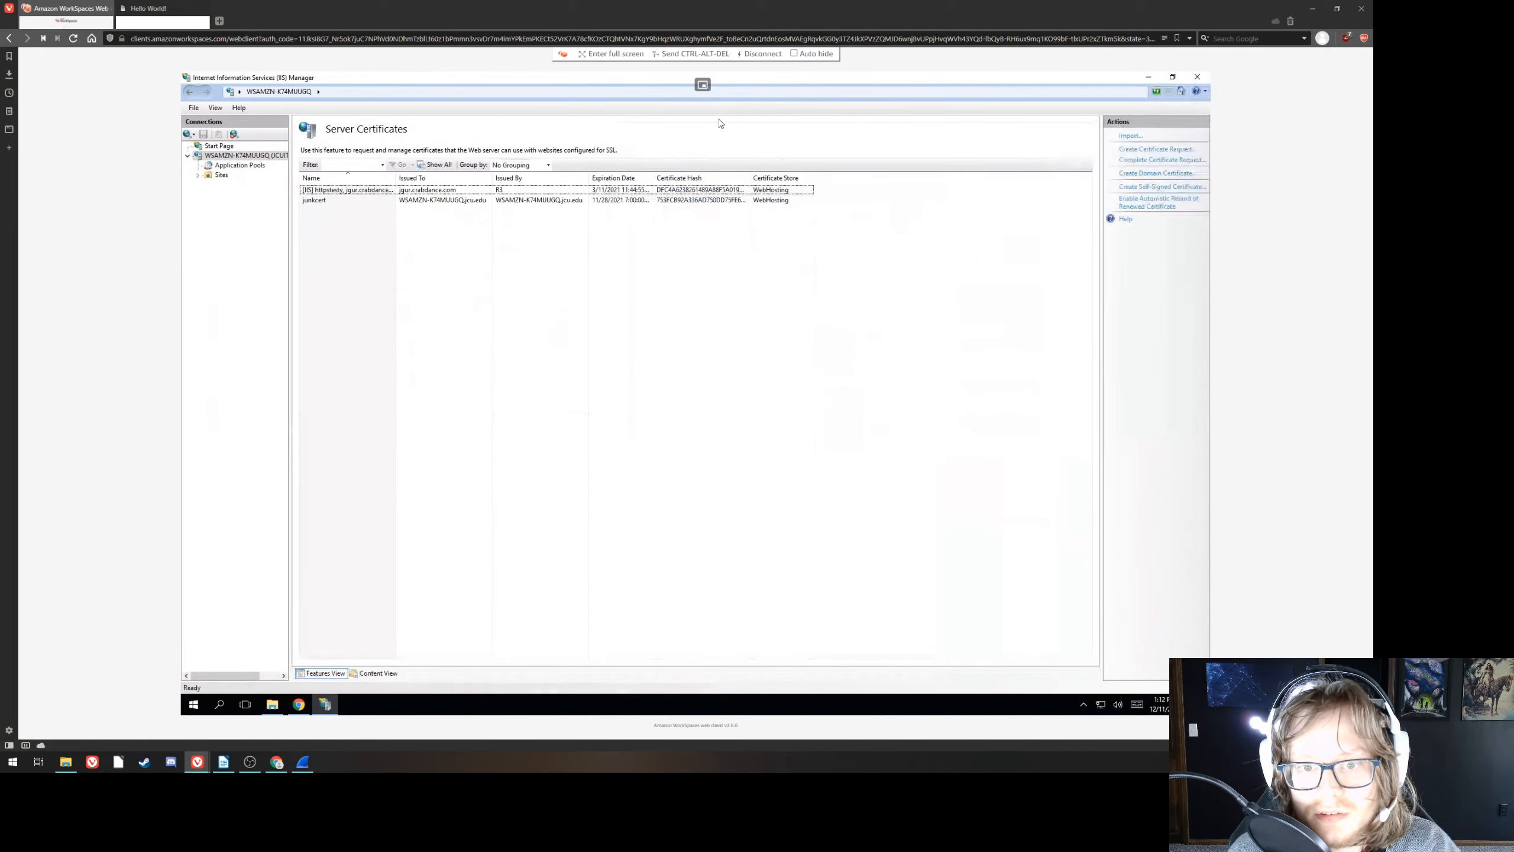
left_click(714, 107)
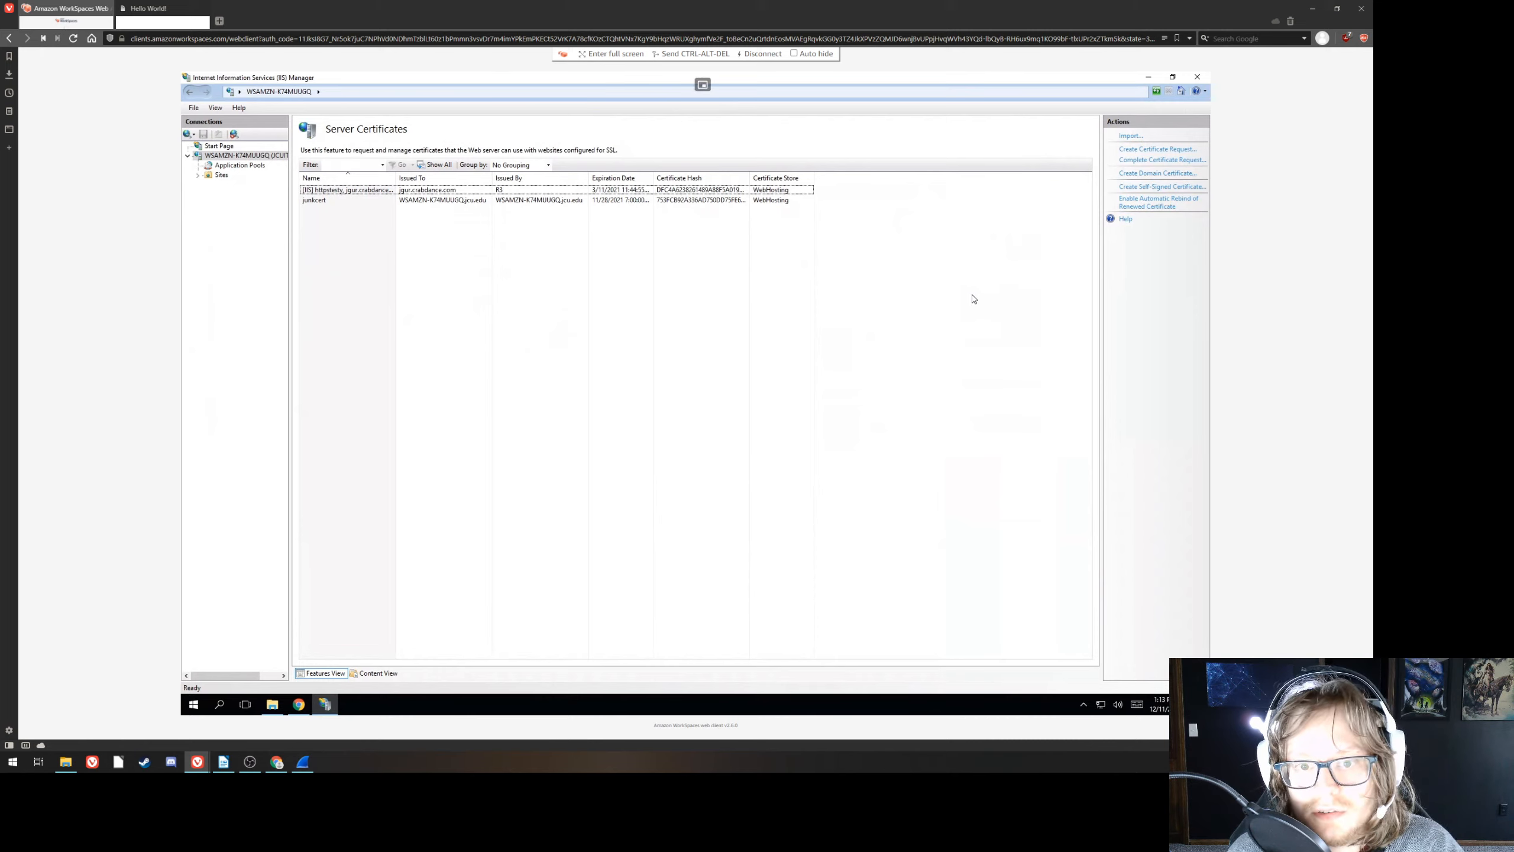
- Create a self-signed certificate with the friendly name anotherjunkcert in the Web Hosting certificate store
left_click(1181, 187)
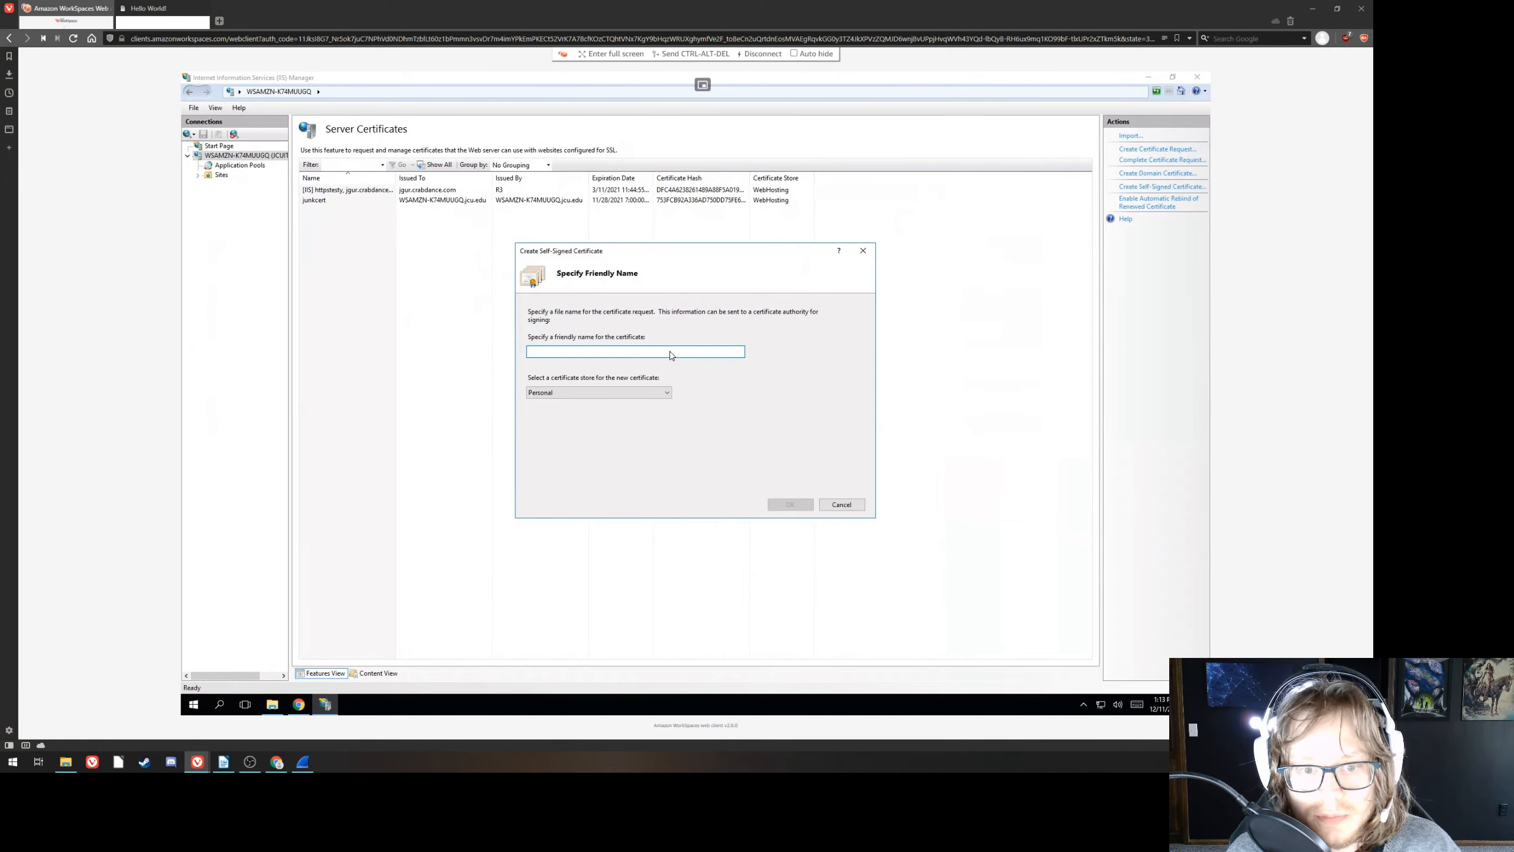
type("another")
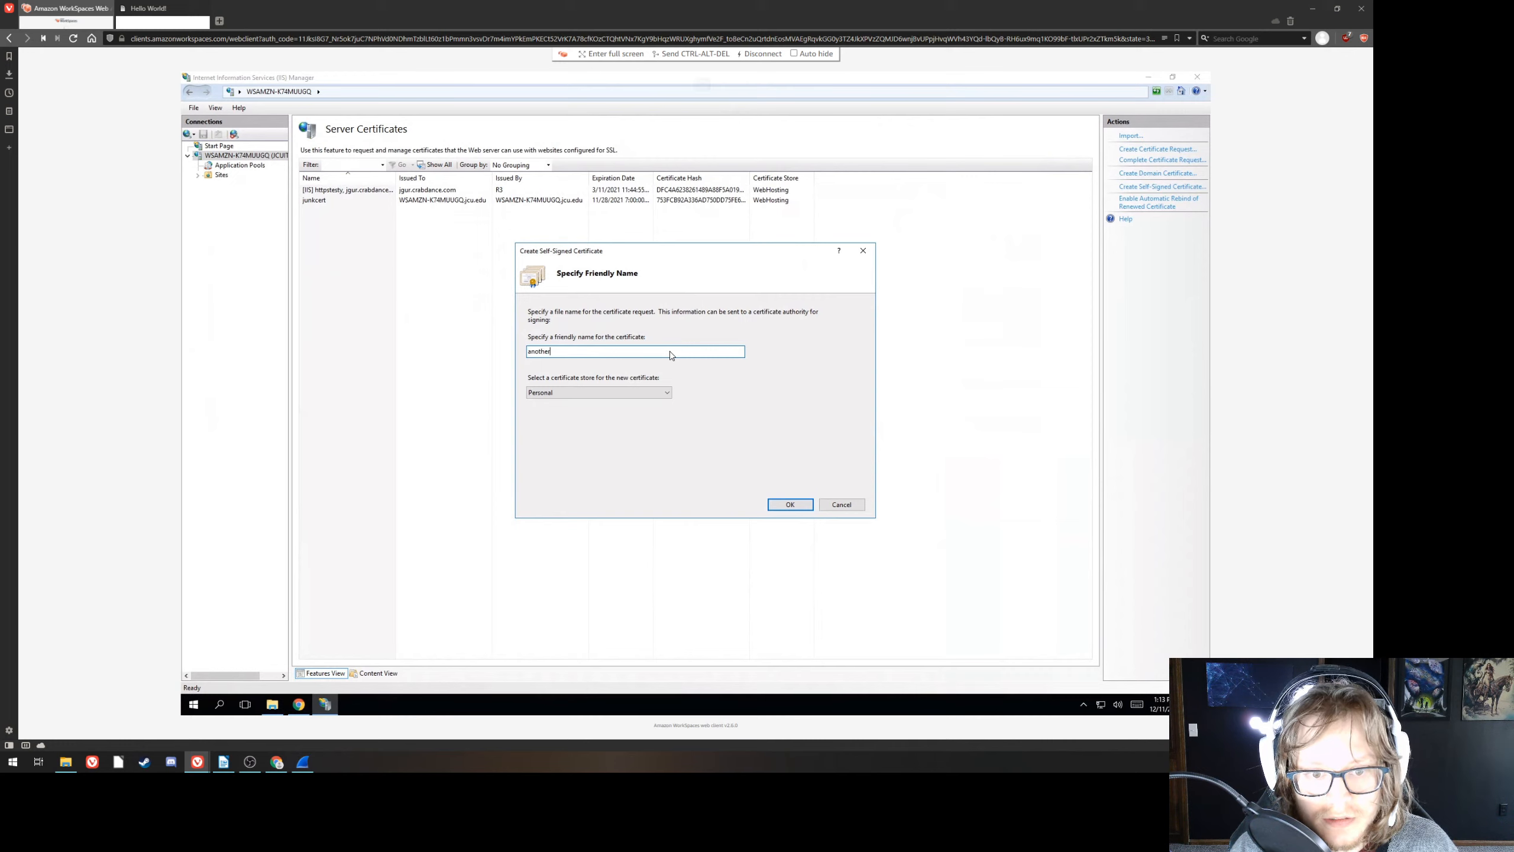
type("junkcert")
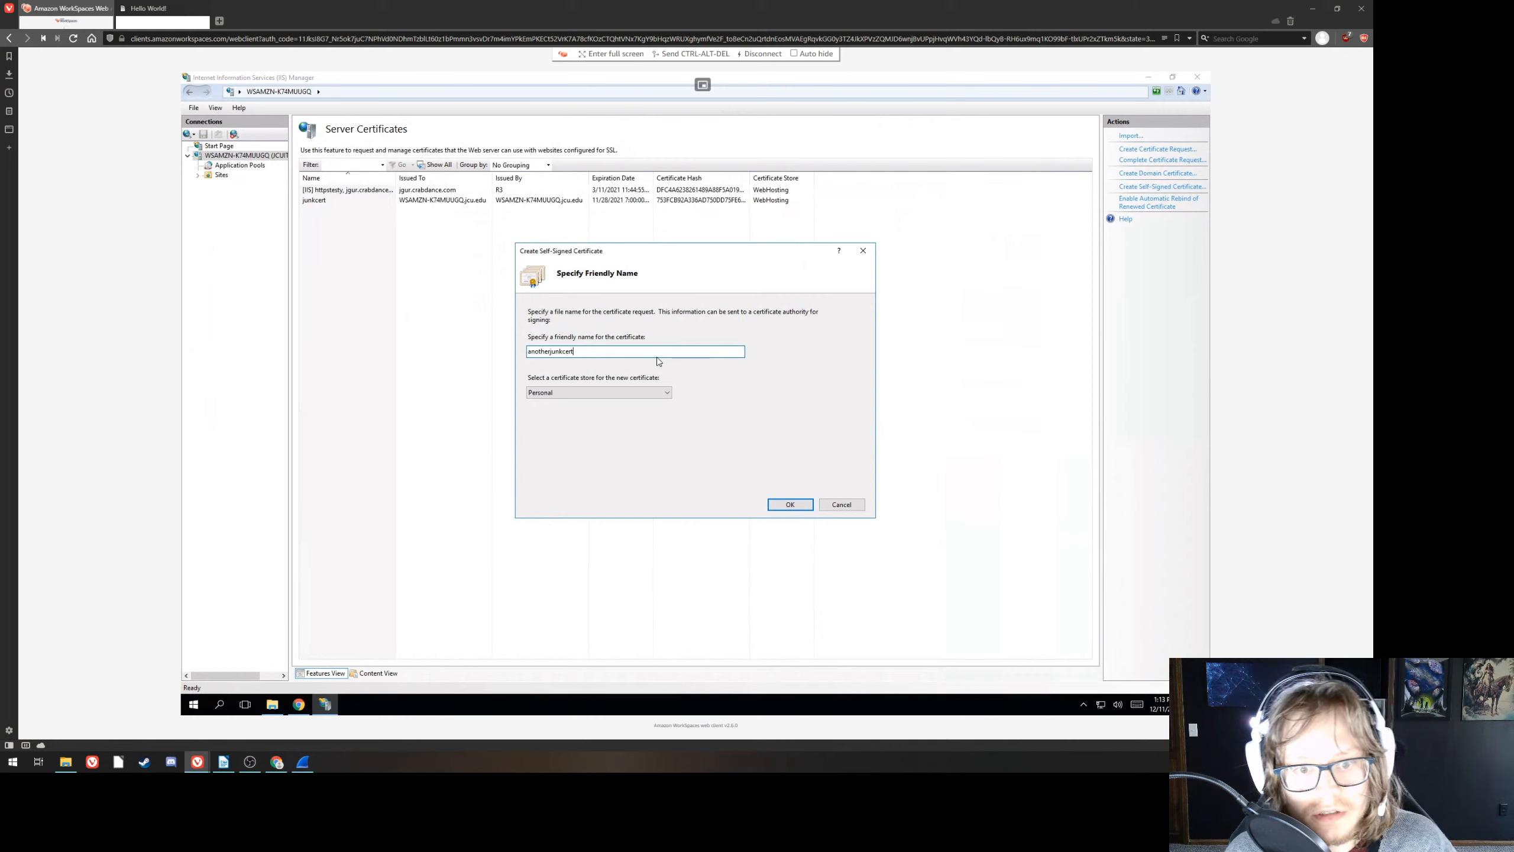
left_click(627, 392)
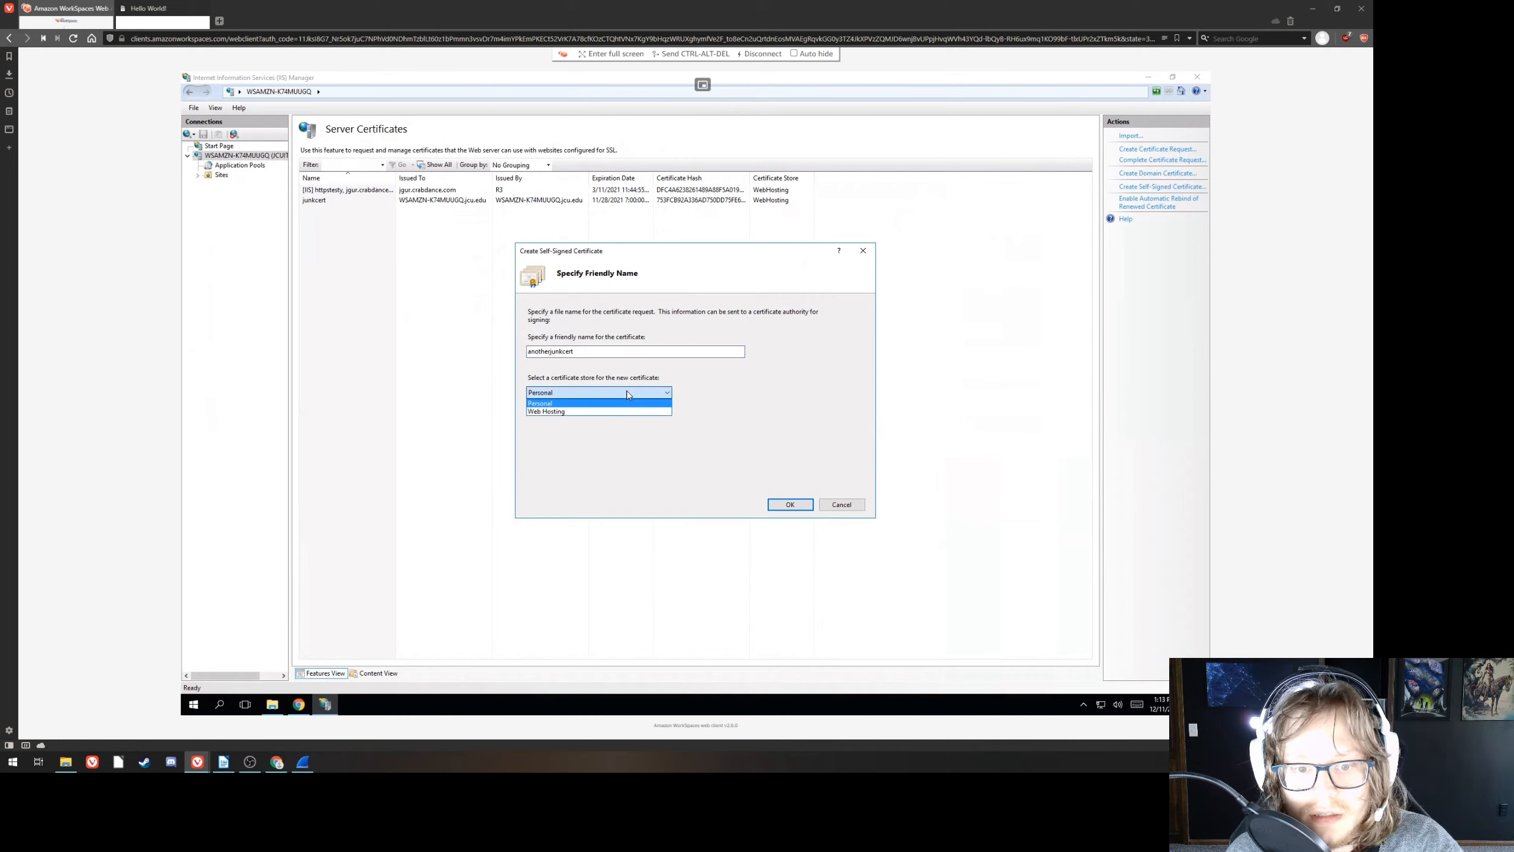
left_click(599, 412)
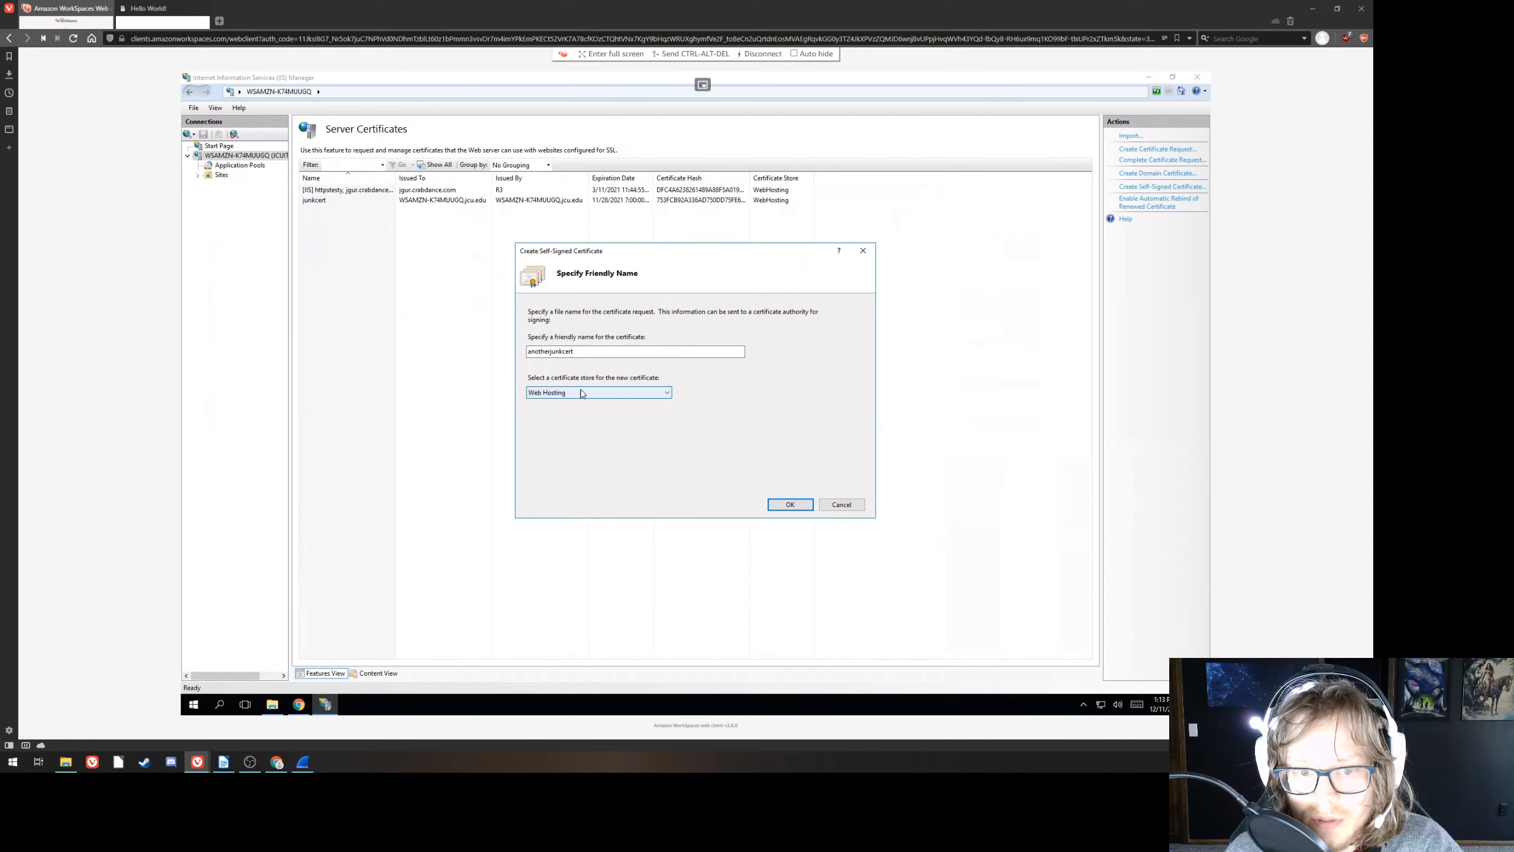
left_click(581, 394)
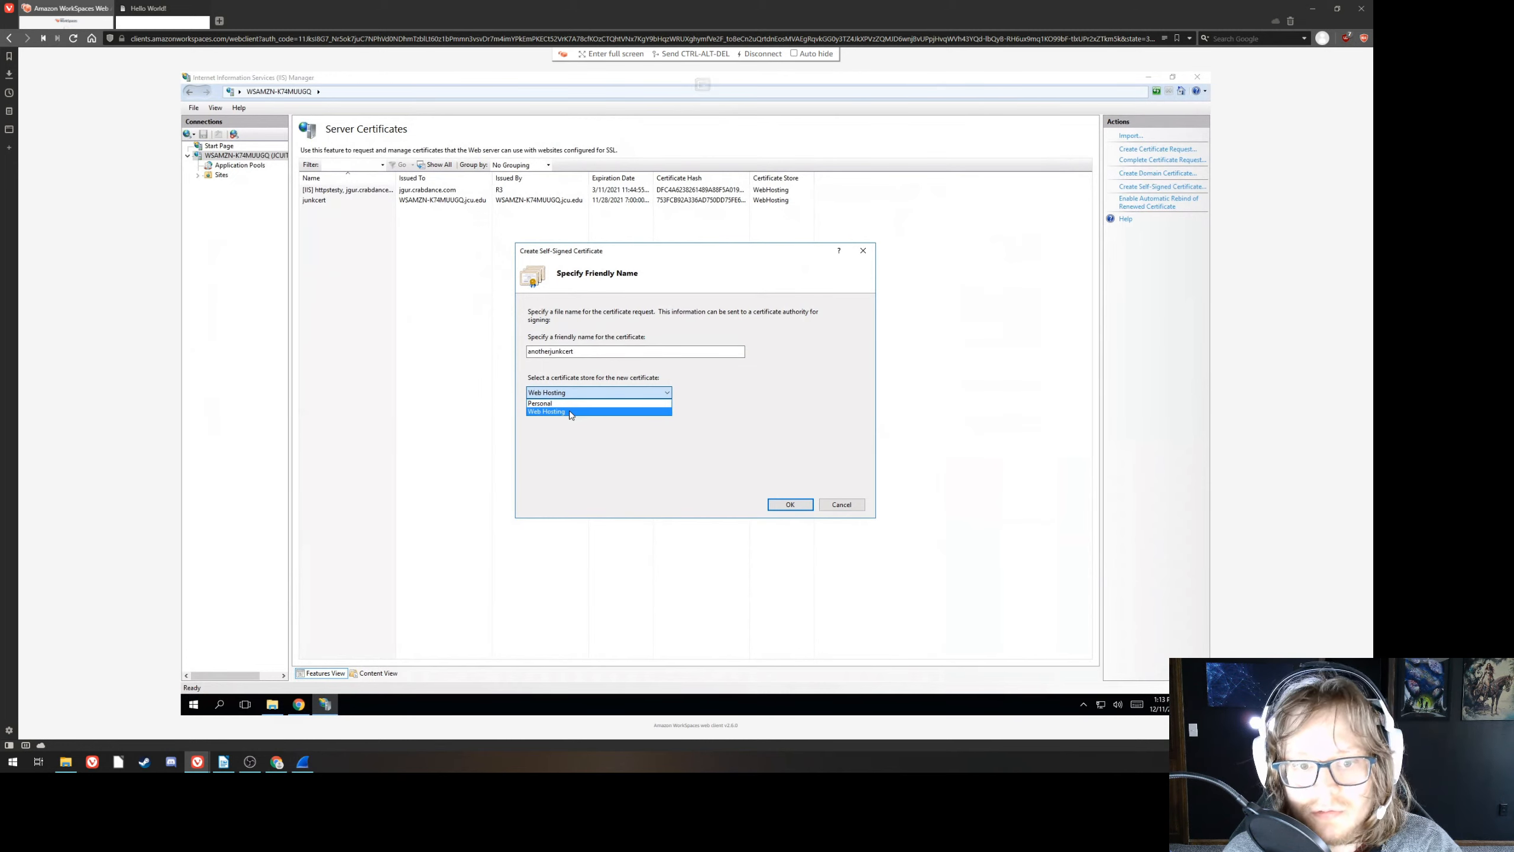
left_click(571, 412)
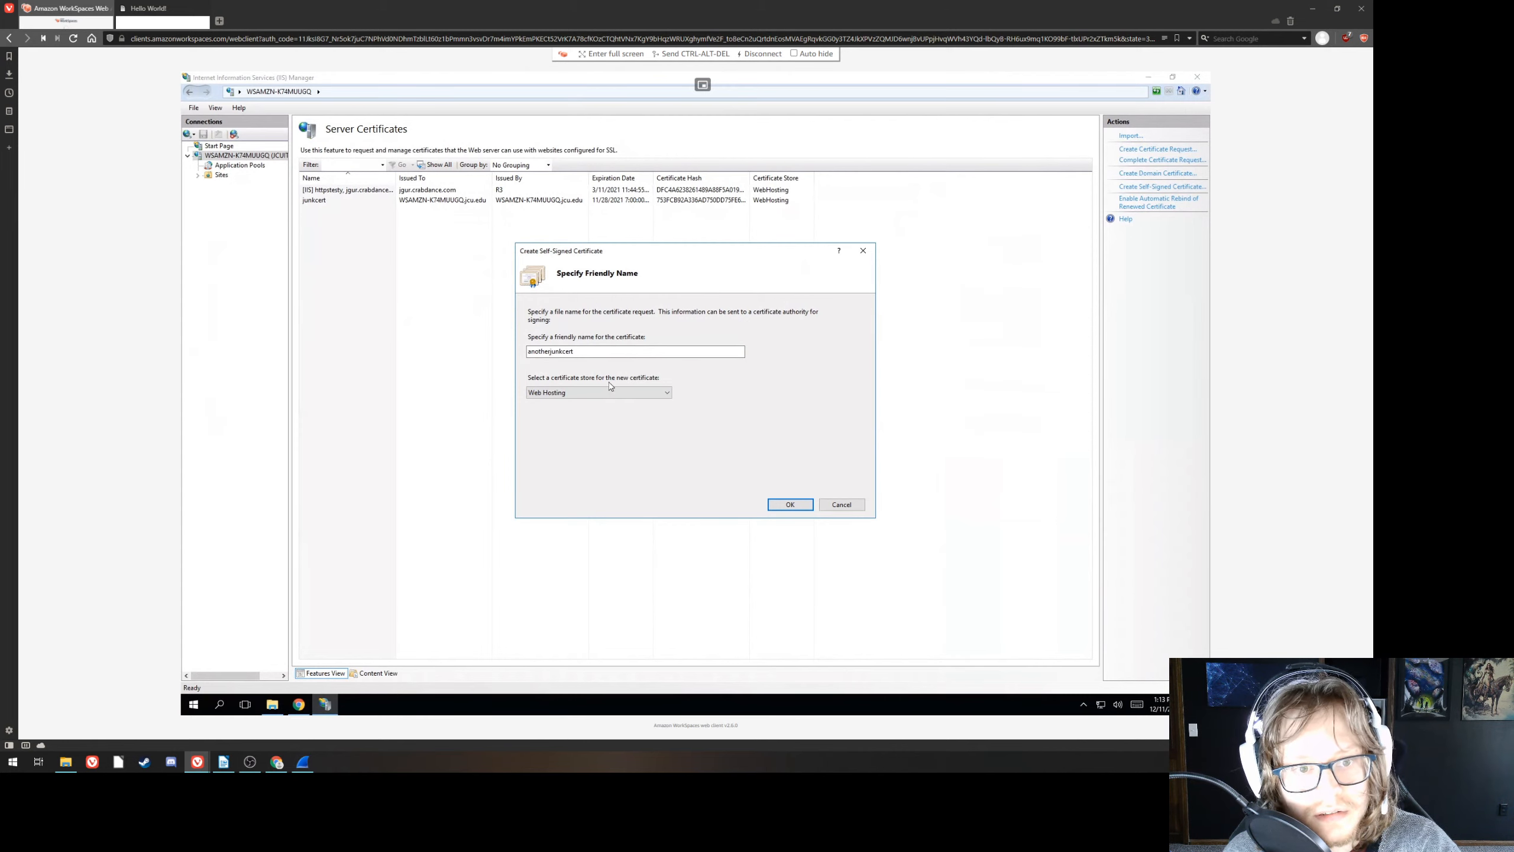
left_click(588, 397)
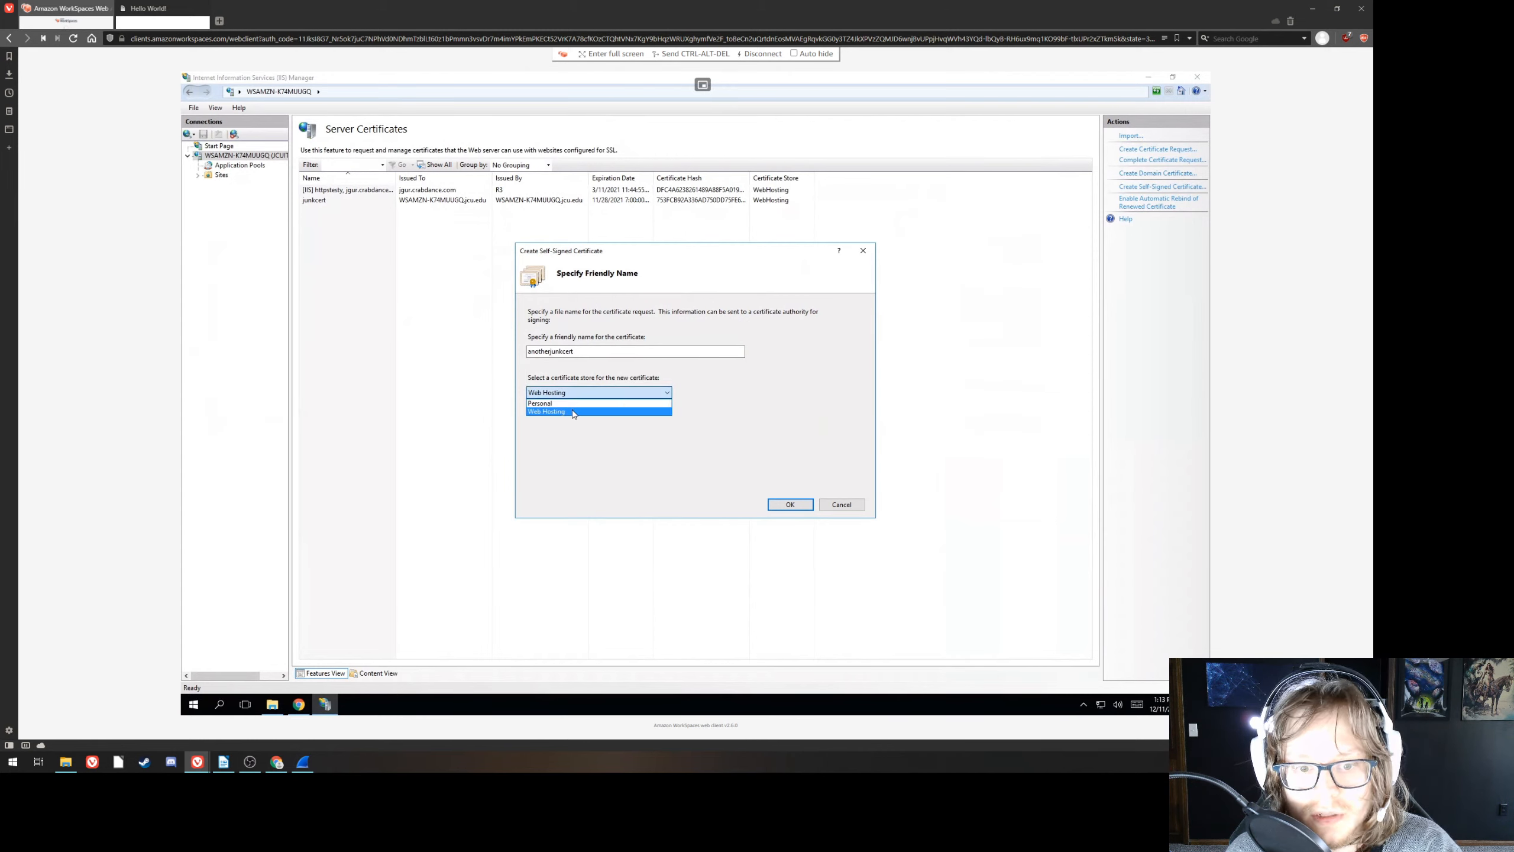
left_click(572, 410)
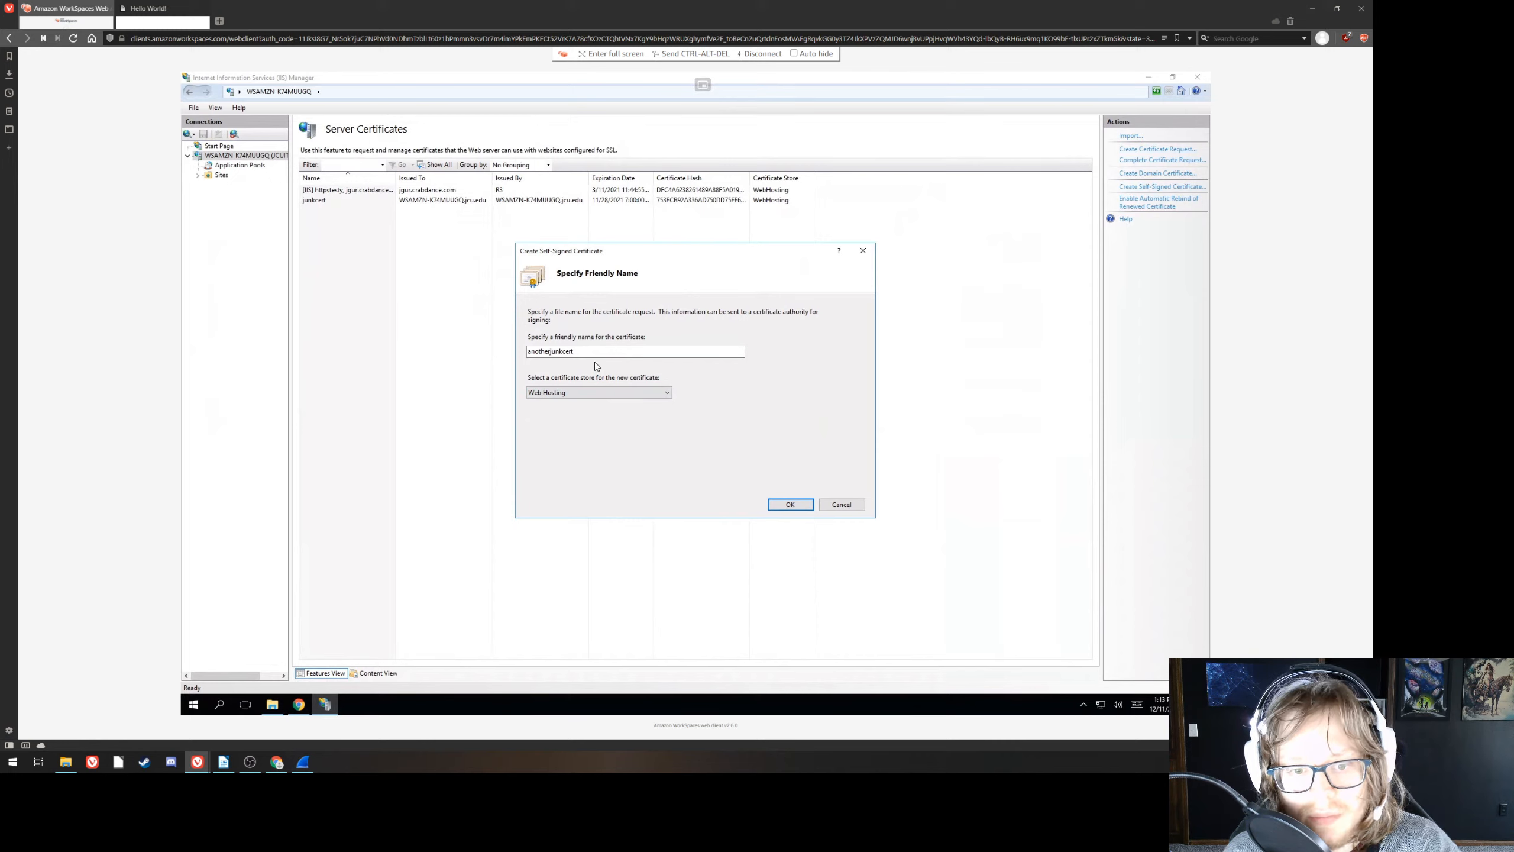
left_click(786, 505)
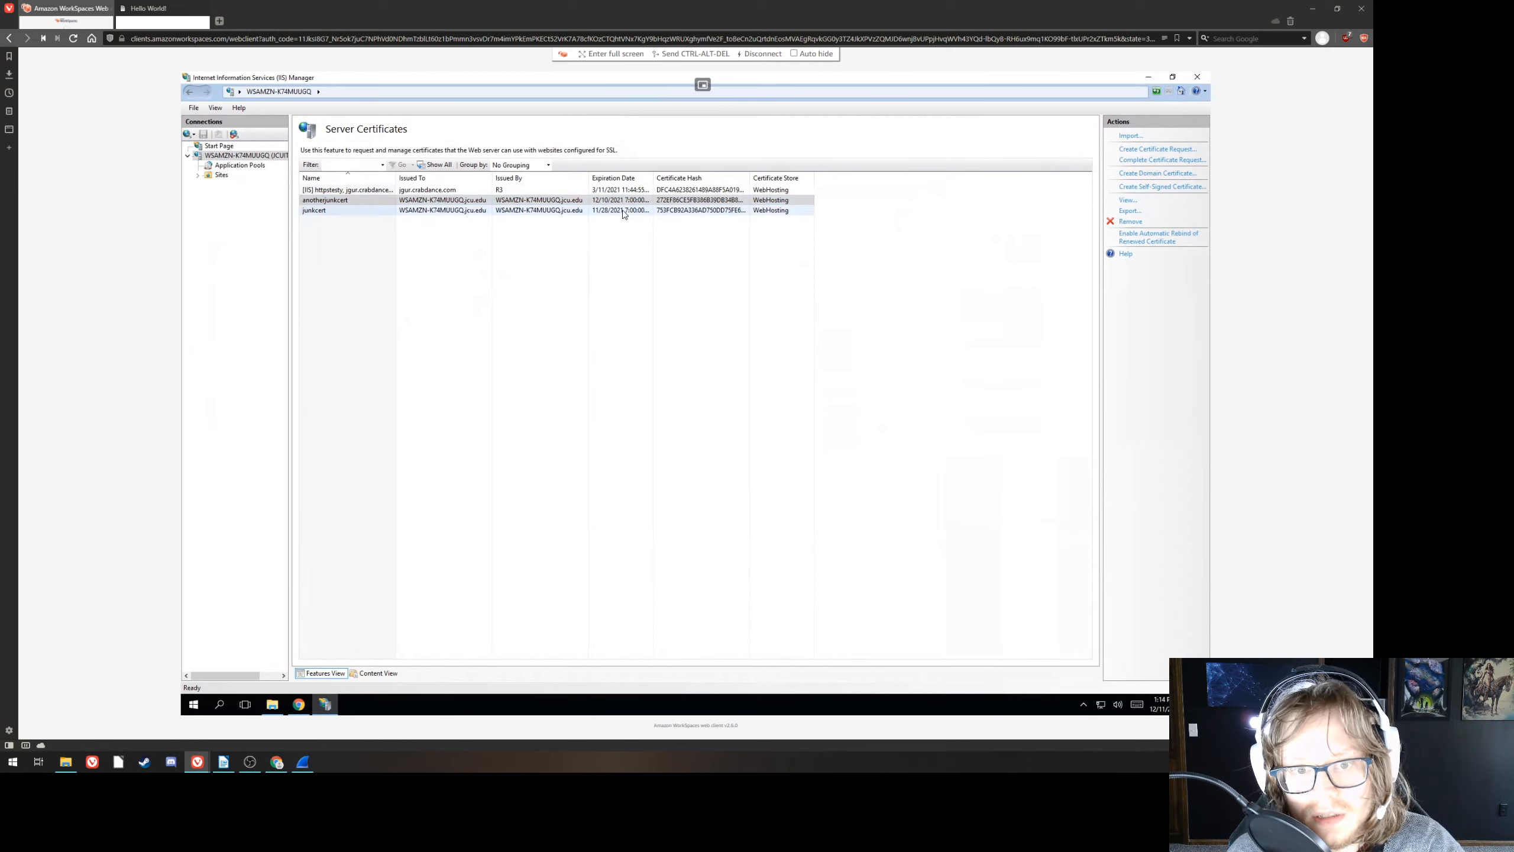
- Compare the expiration dates of junkcert, anotherjunkcert and the crabdance.com certificate in the Server Certificates list
left_click(624, 216)
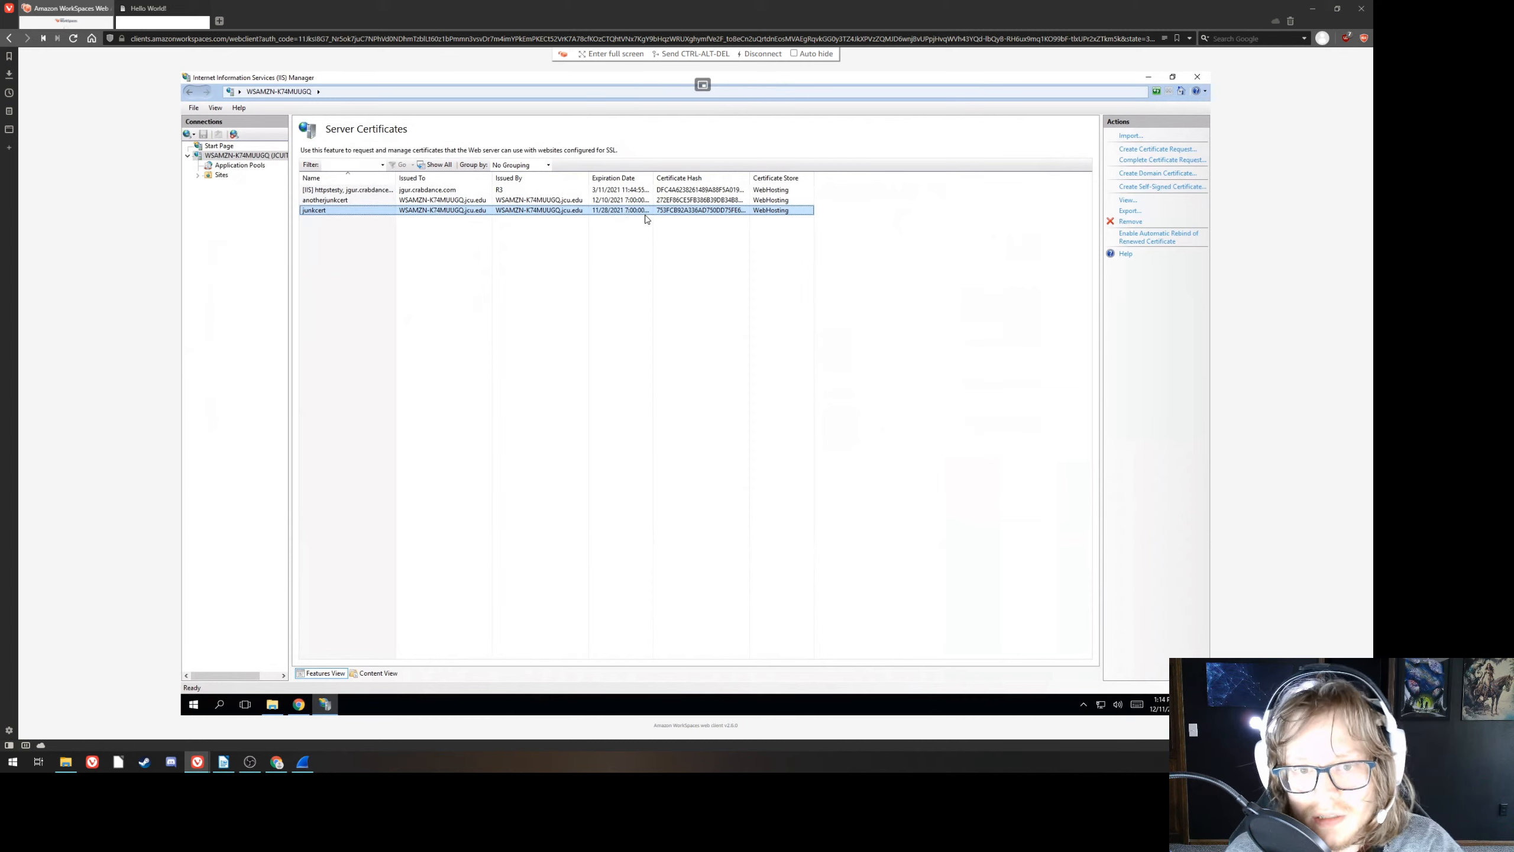
left_click(659, 203)
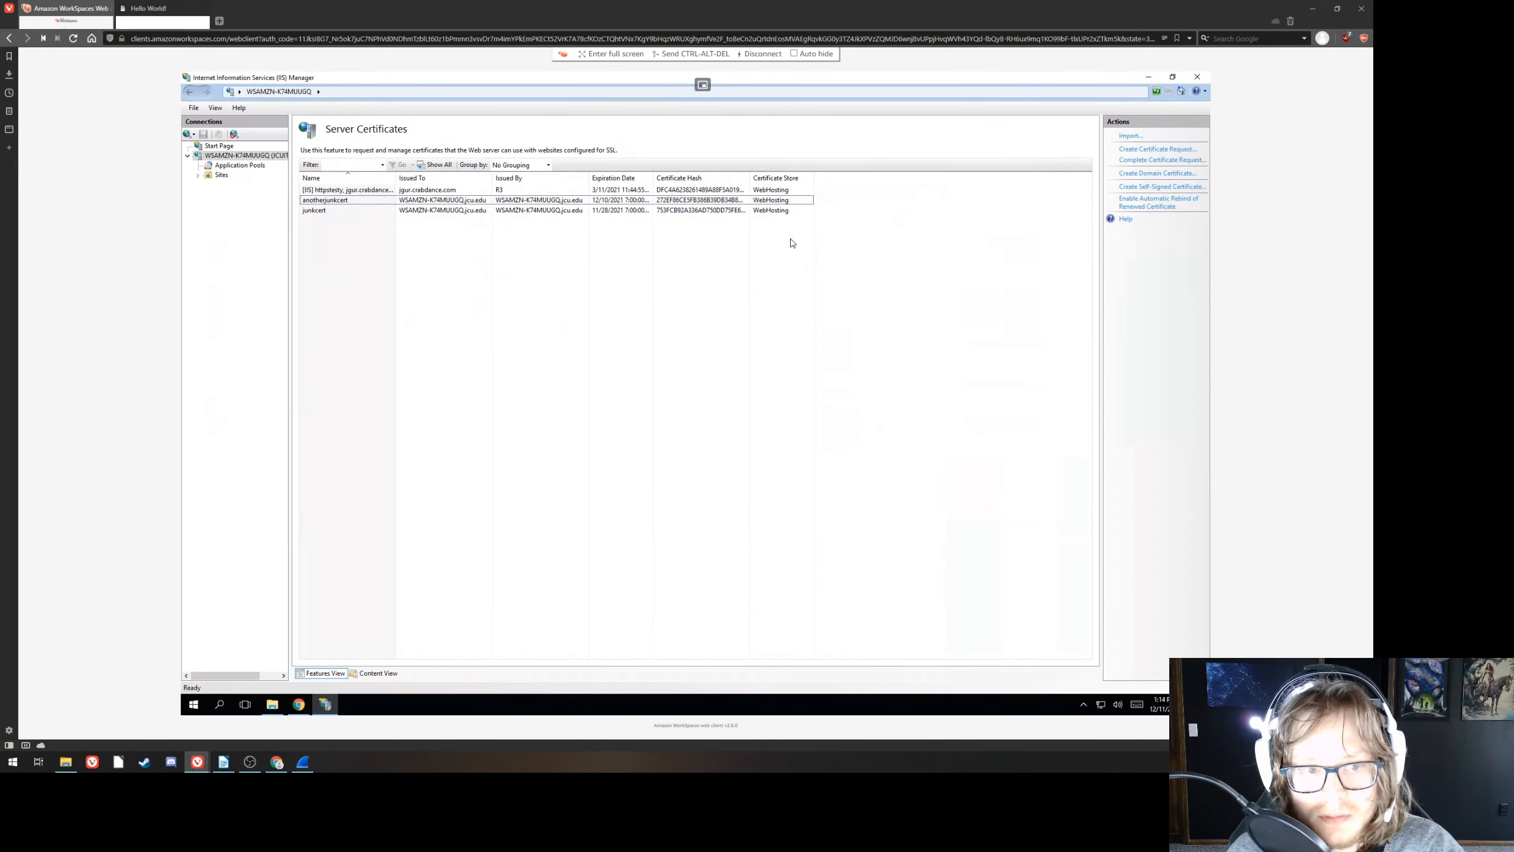
left_click(627, 190)
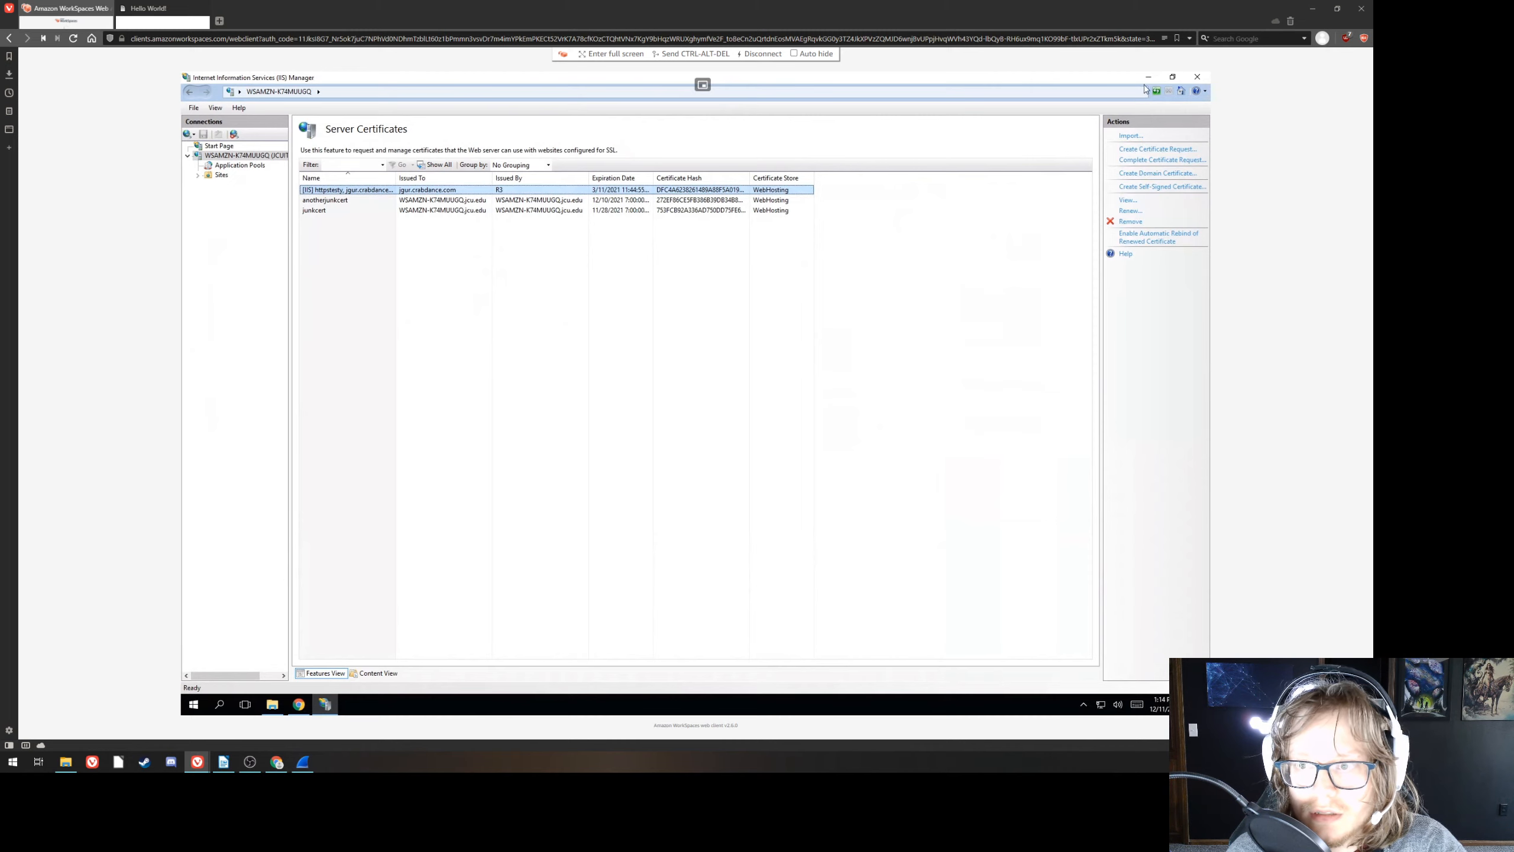
left_click(1173, 77)
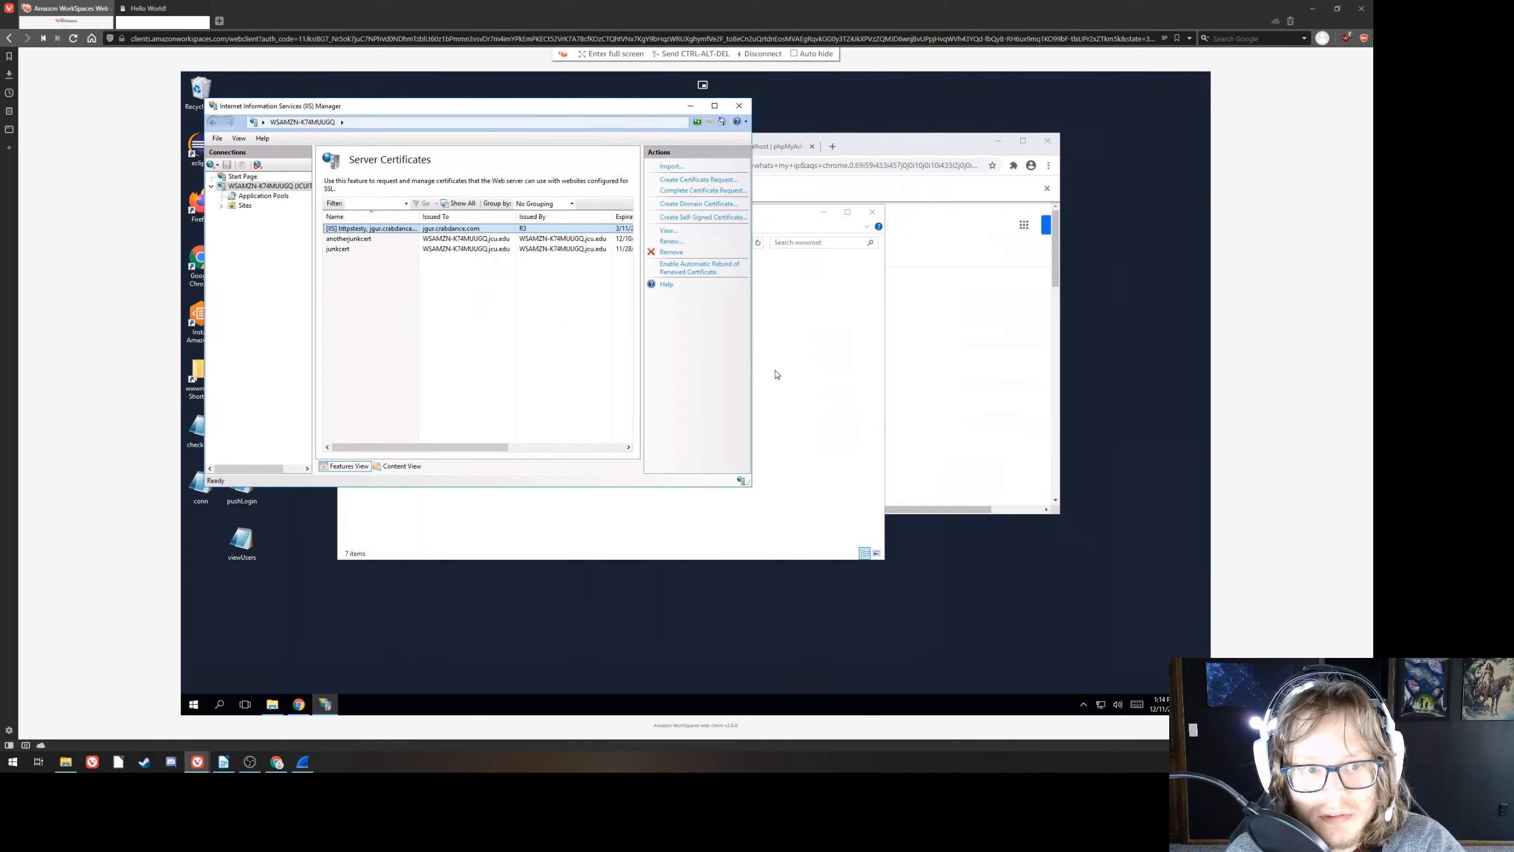
left_click(472, 316)
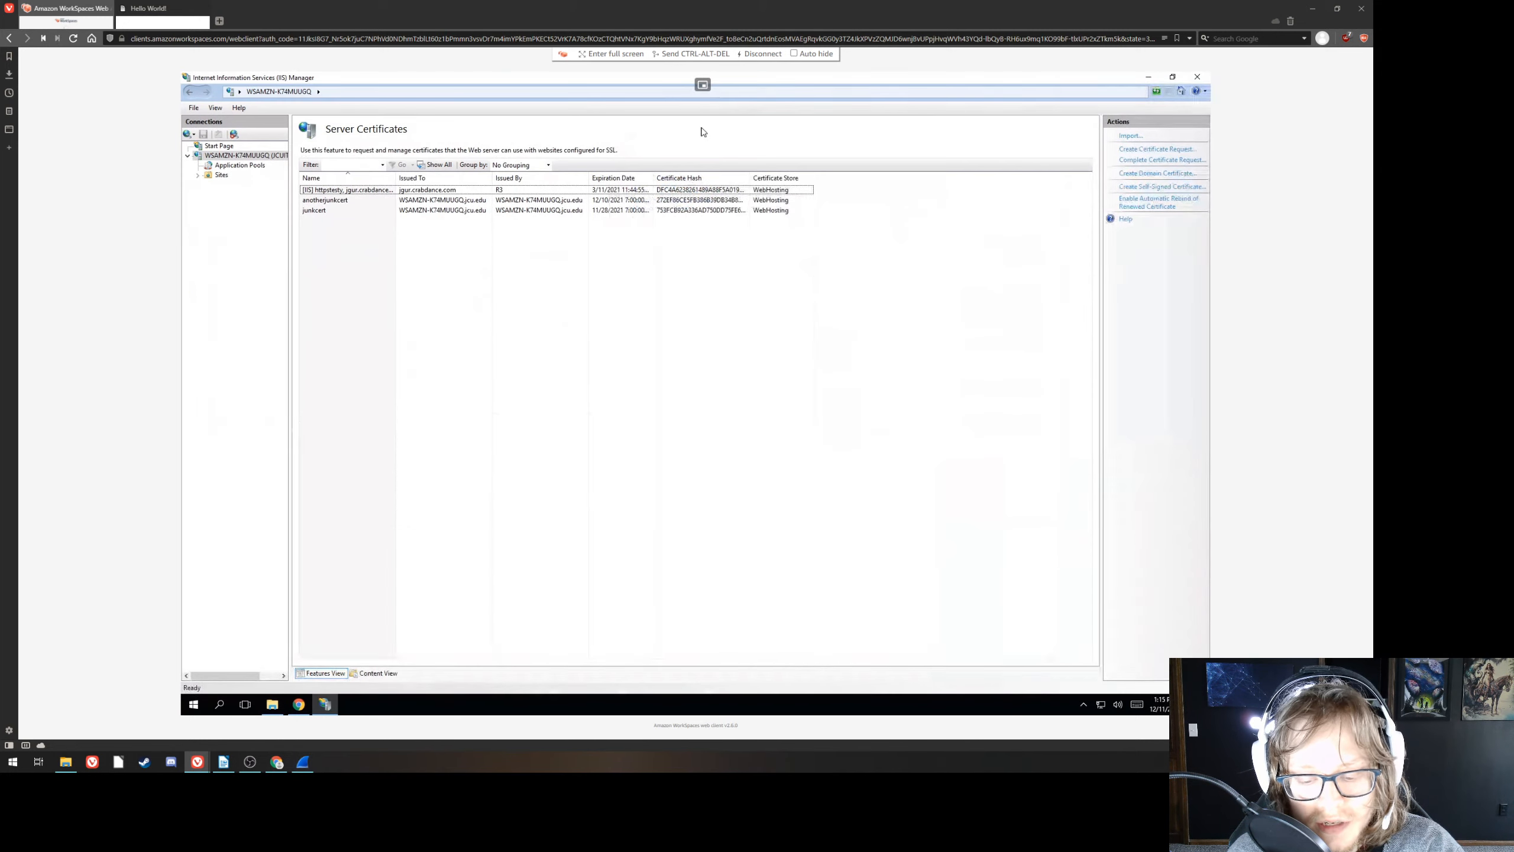
left_click(715, 106)
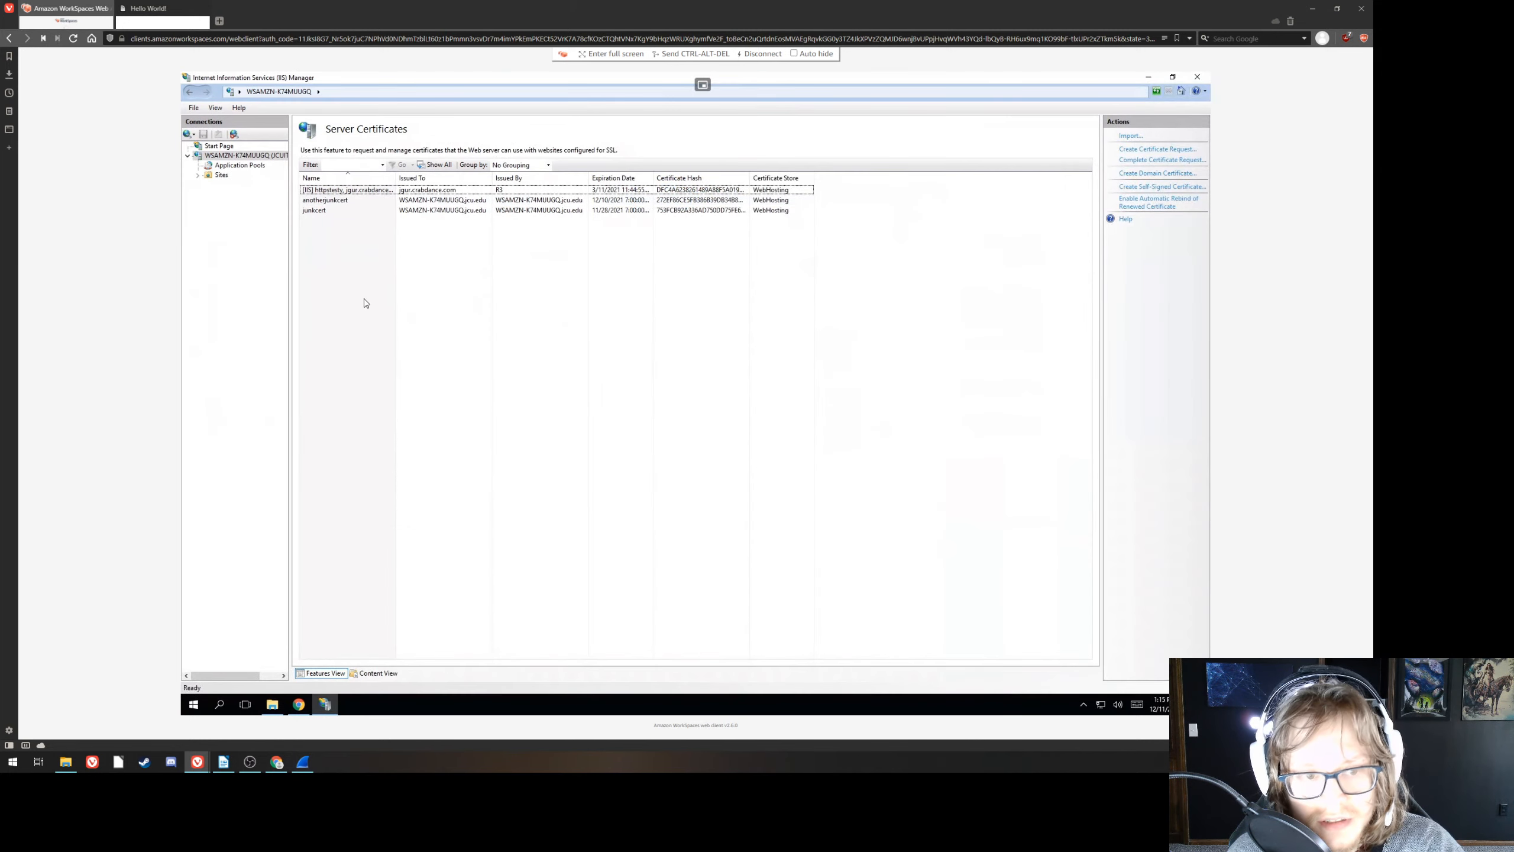
- Open the server's Sites list and look at the existing websites and their bindings
left_click(221, 174)
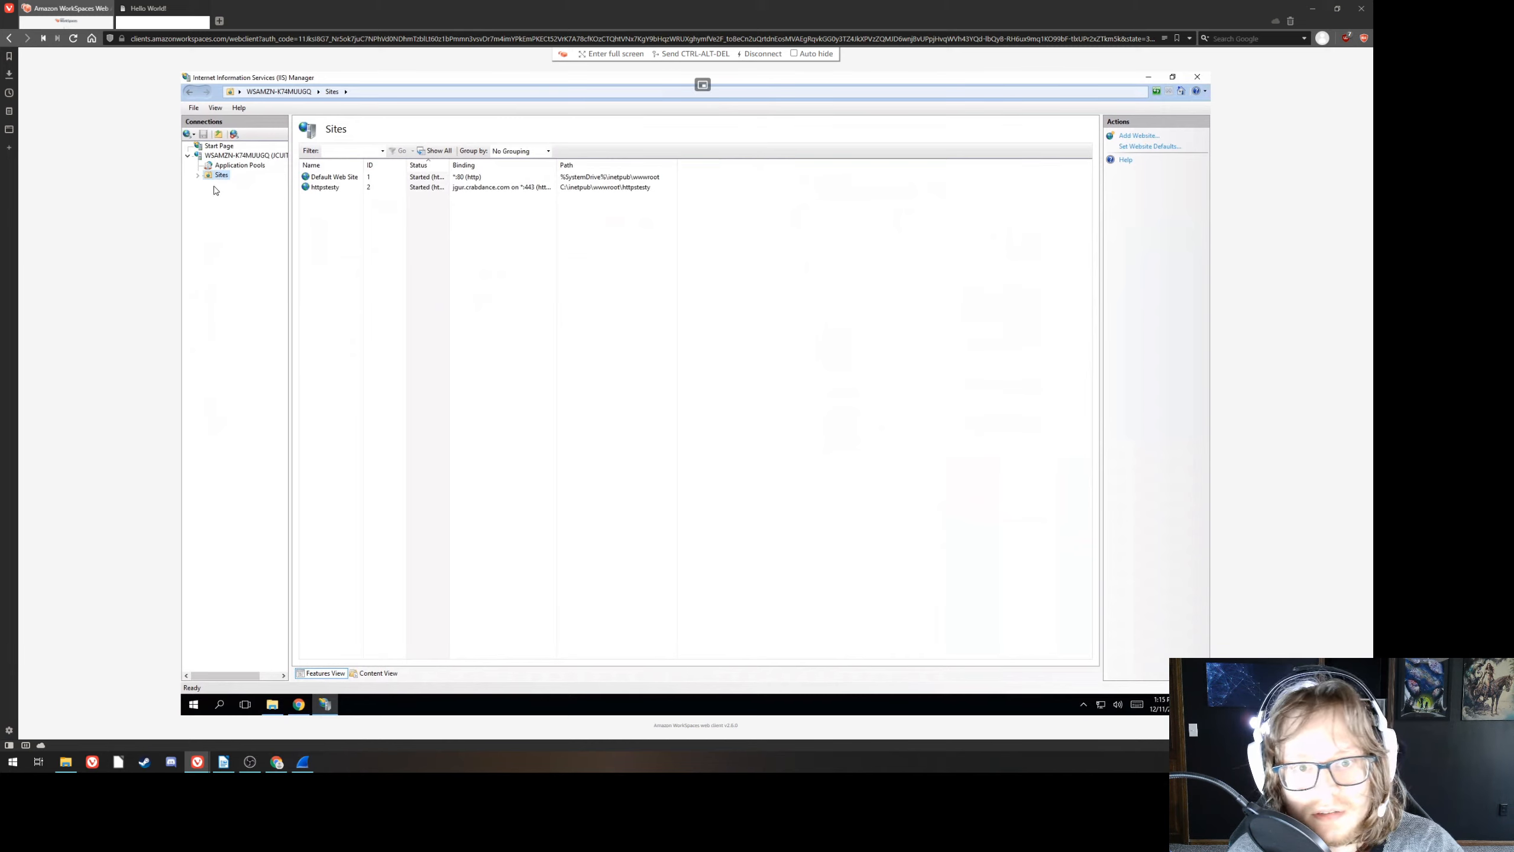
left_click(198, 175)
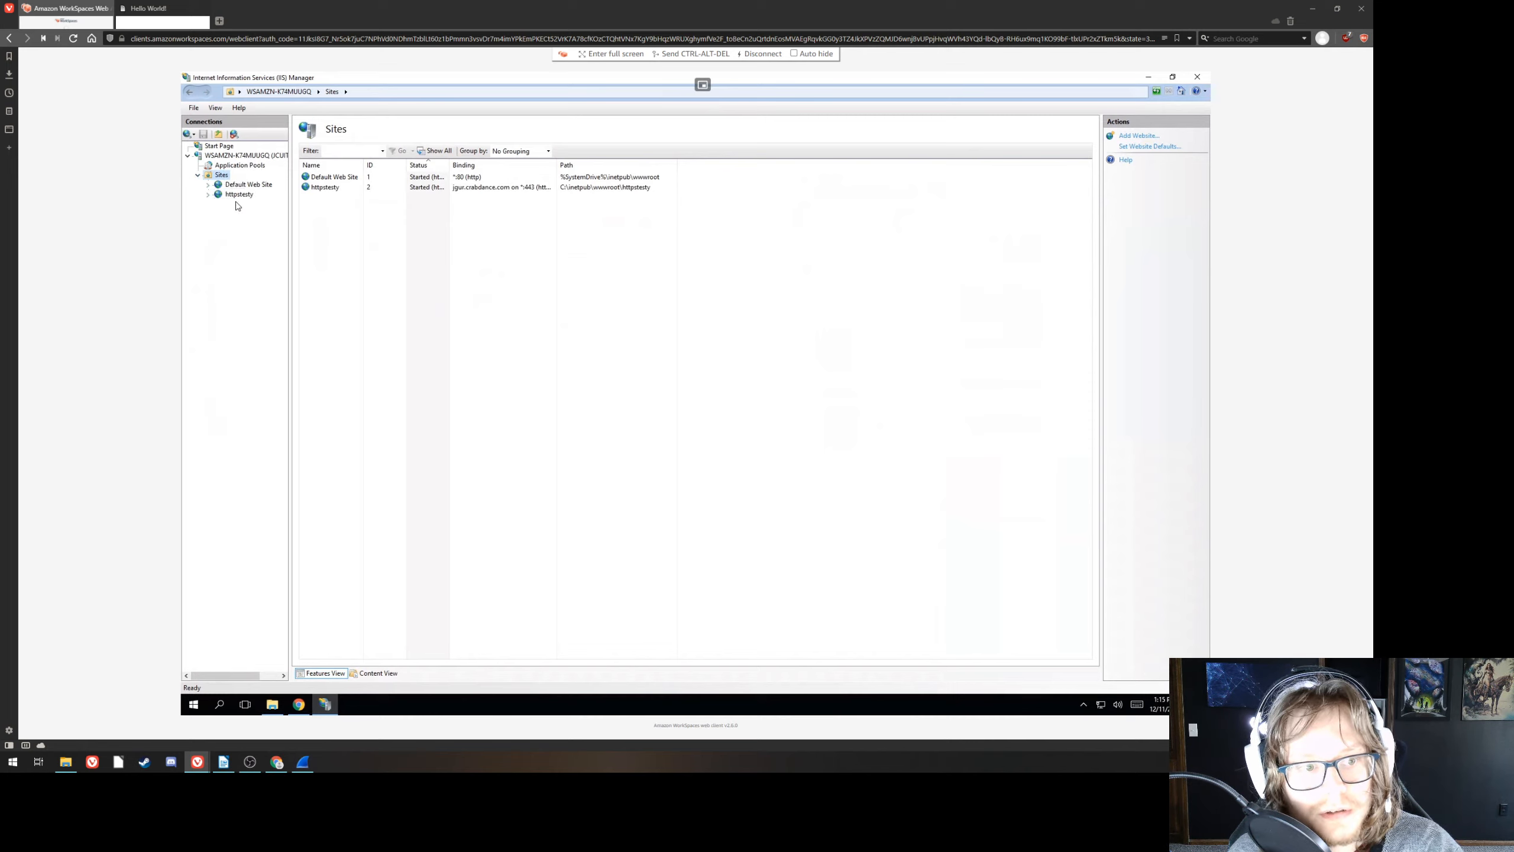
left_click(198, 175)
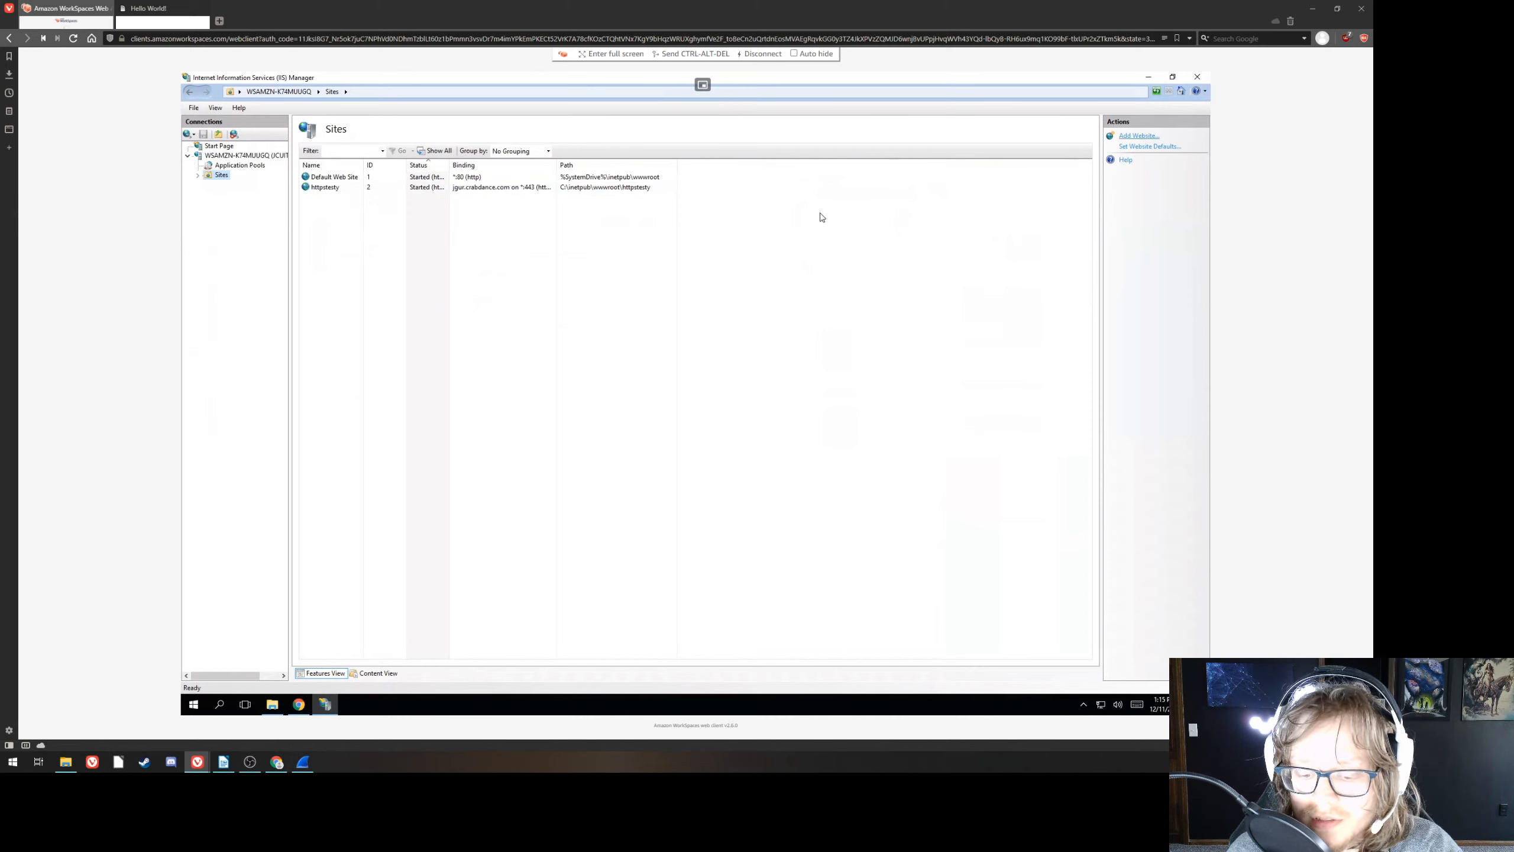
- Begin adding a website named httpstesty with the physical path C:\inetpub\wwwroot\httpstesty
right_click(591, 288)
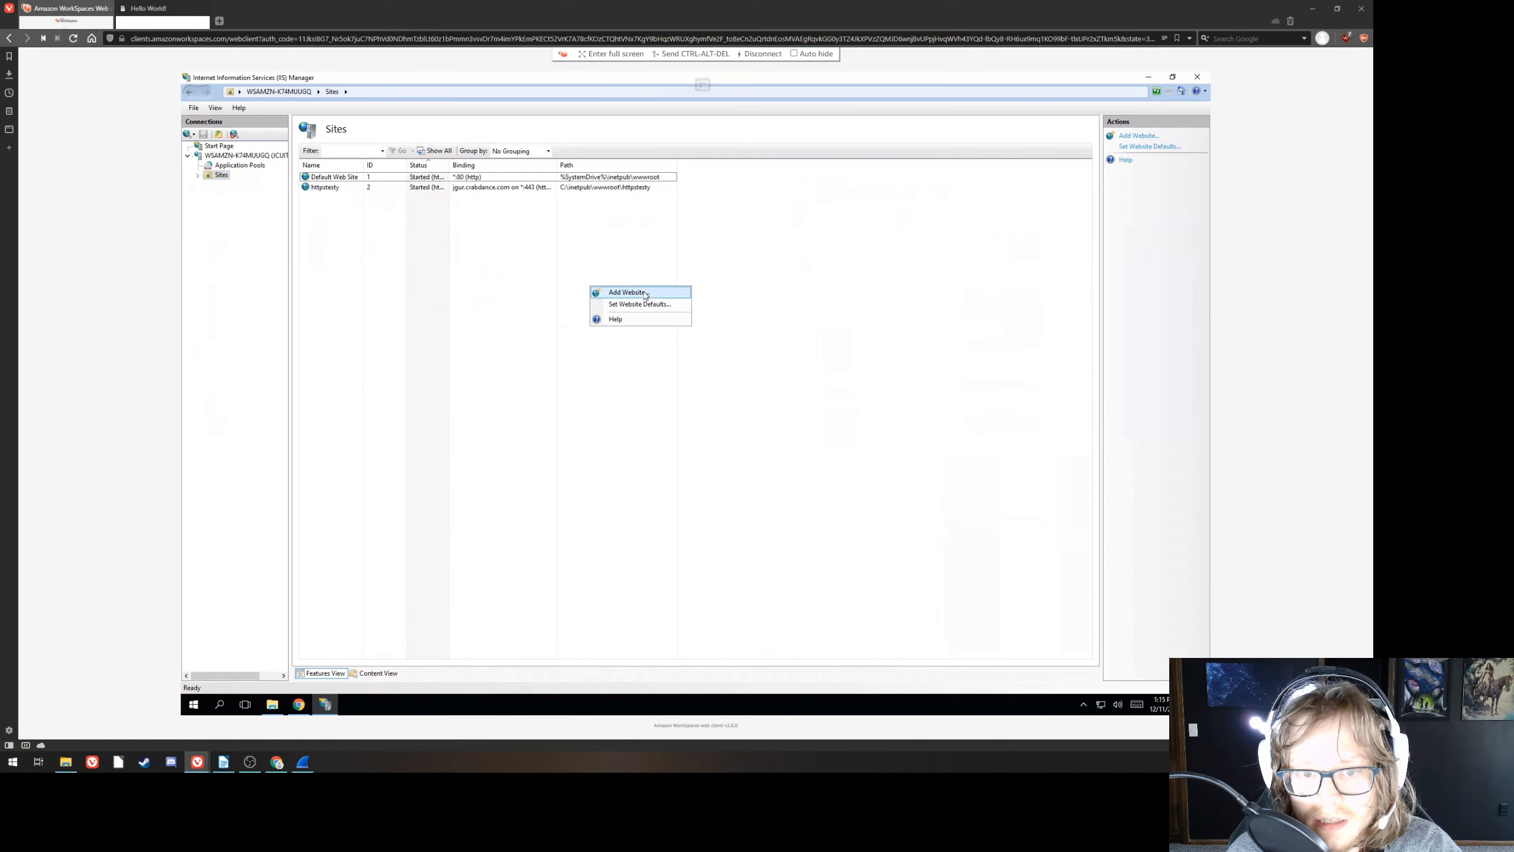
left_click(1139, 138)
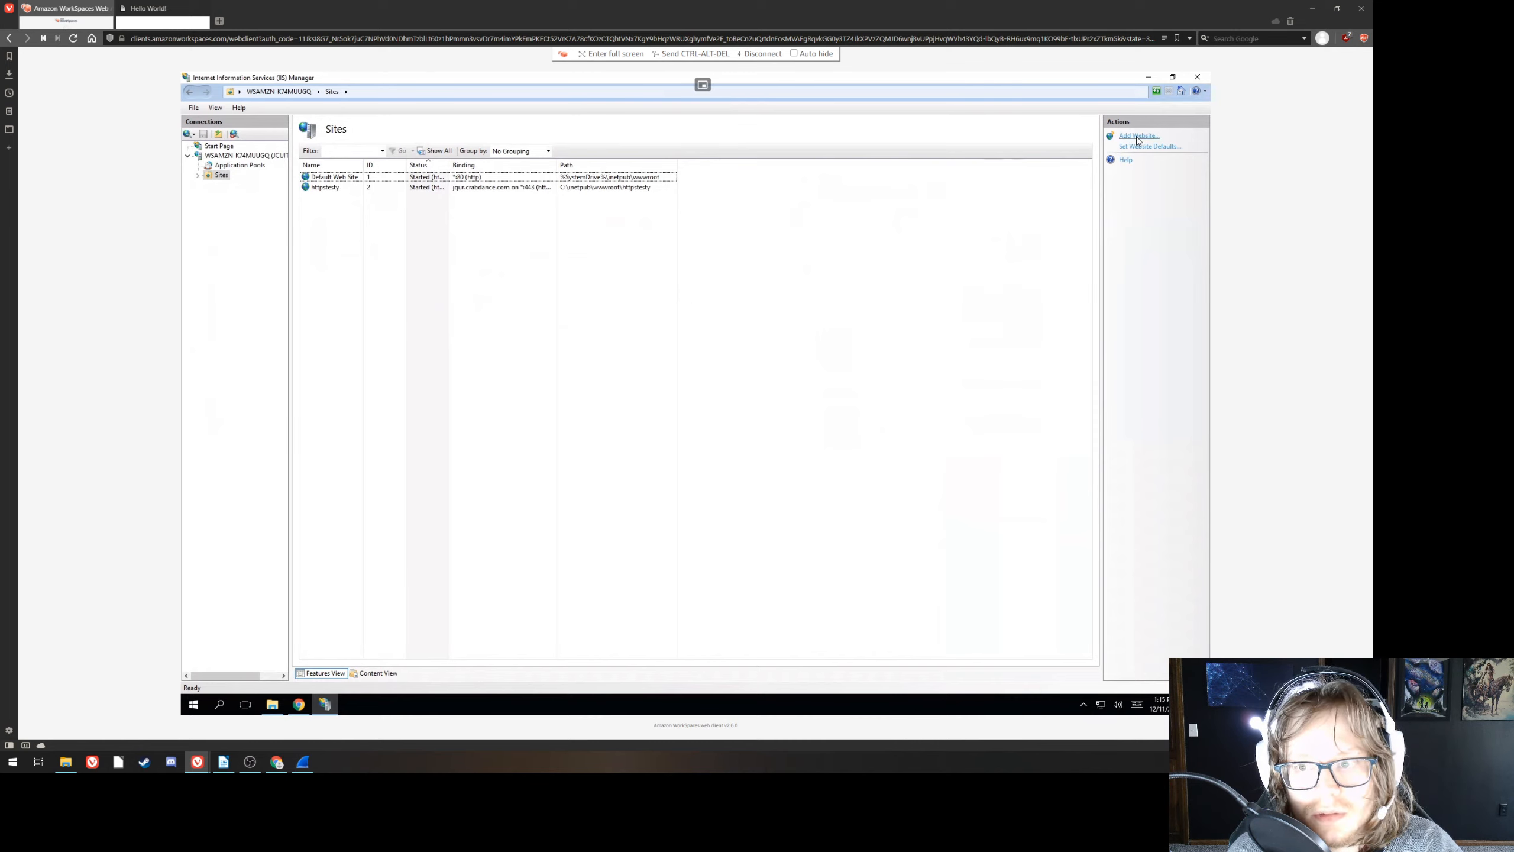
left_click(1138, 136)
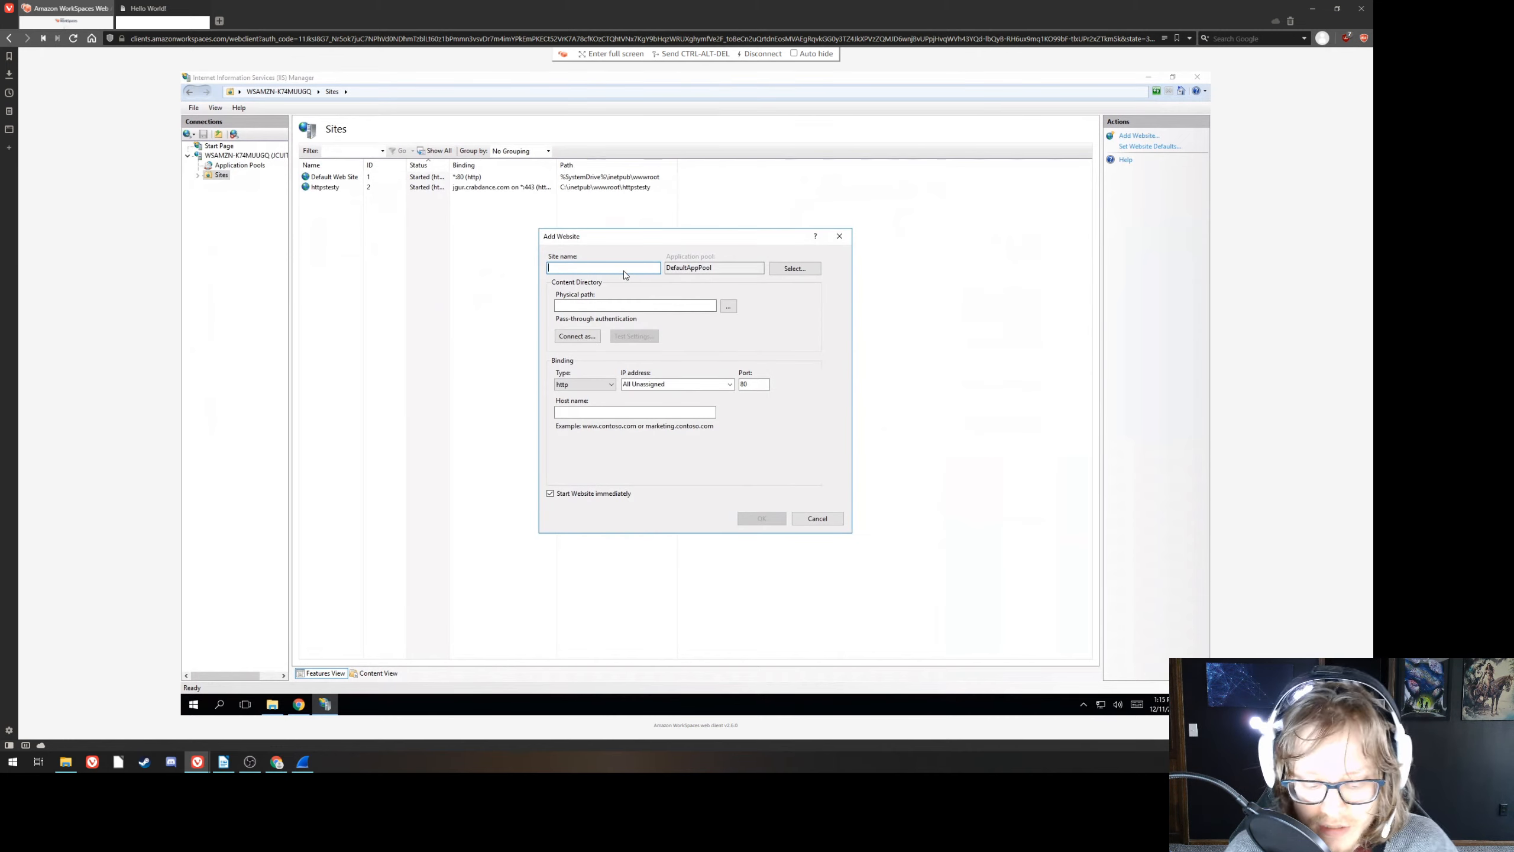
type("httpstesty")
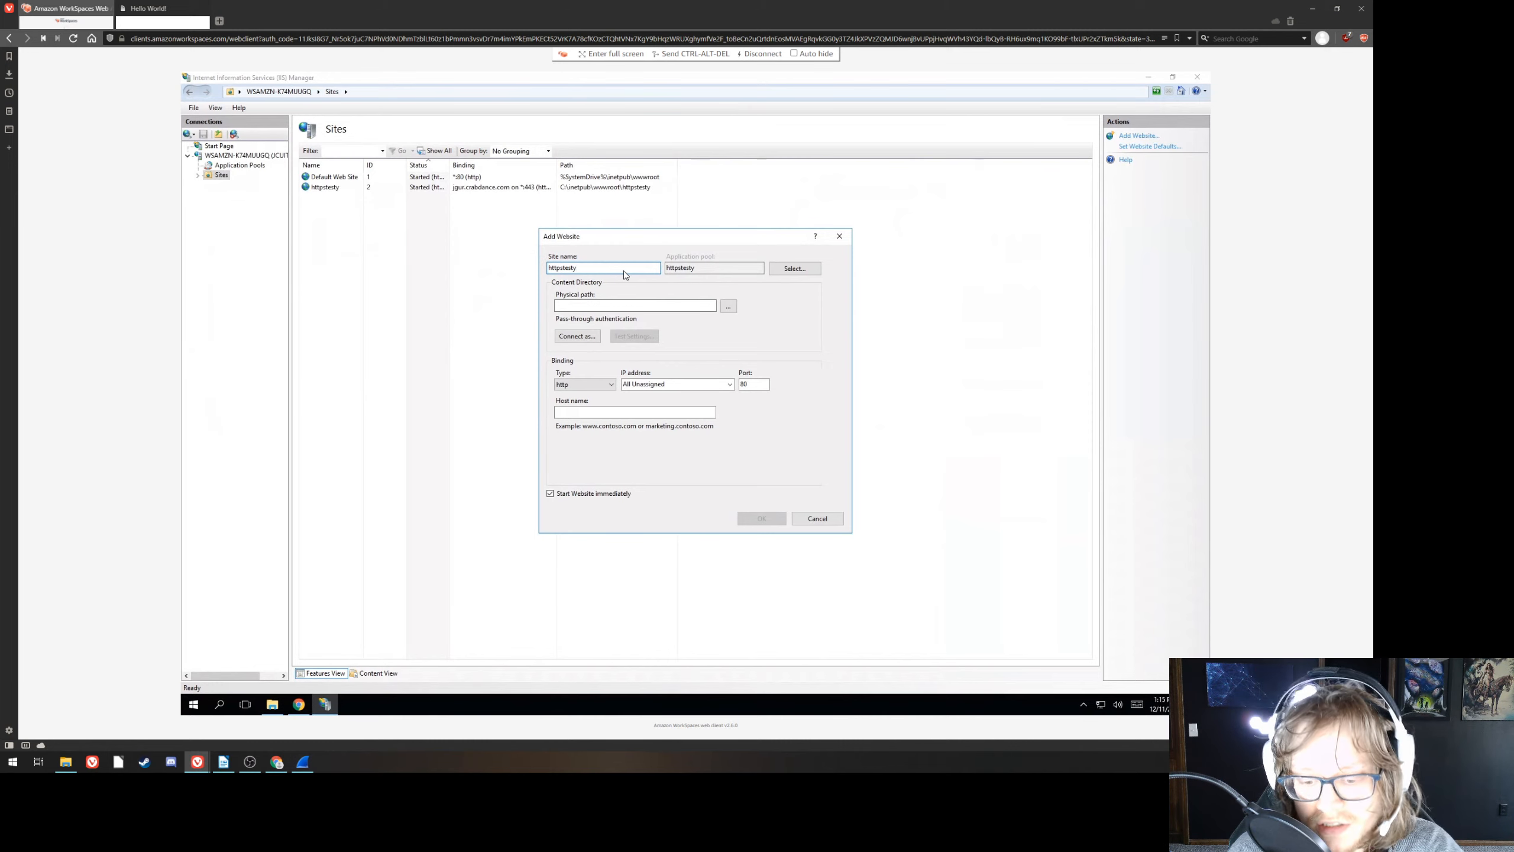
left_click(655, 307)
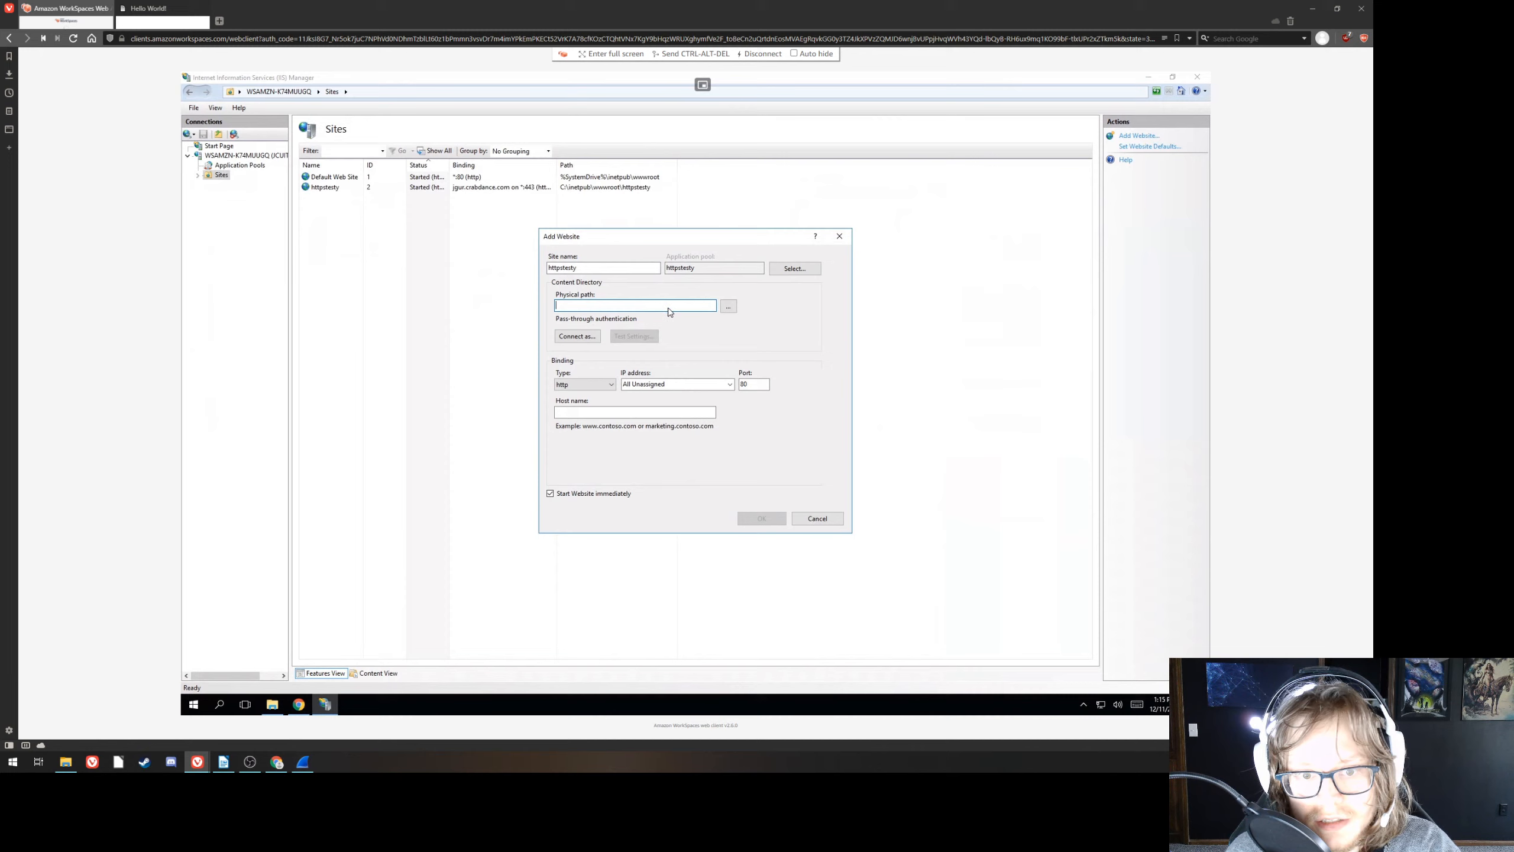
left_click(729, 307)
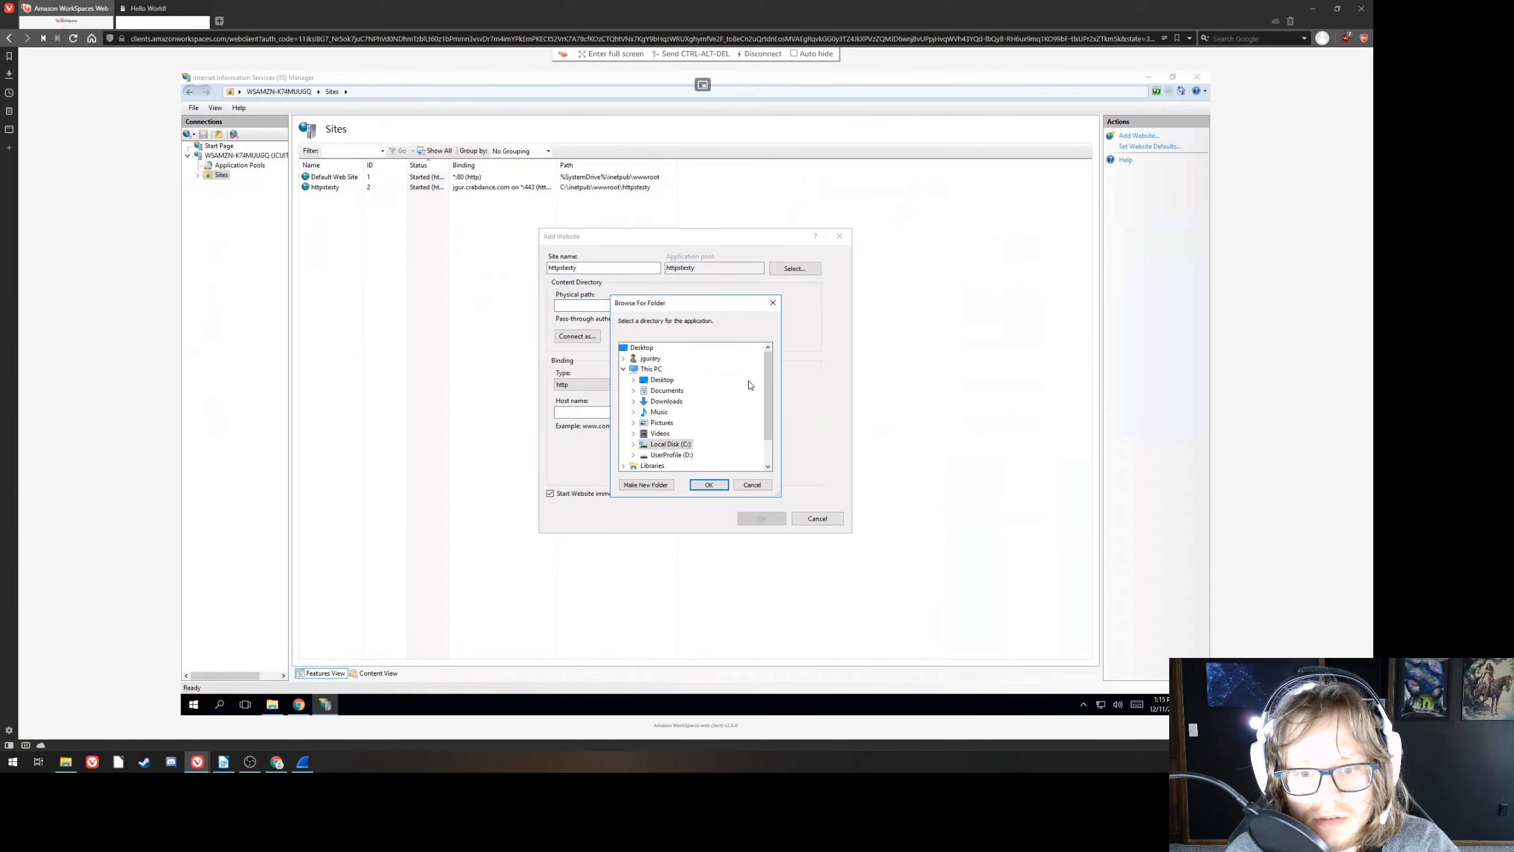
double_click(672, 443)
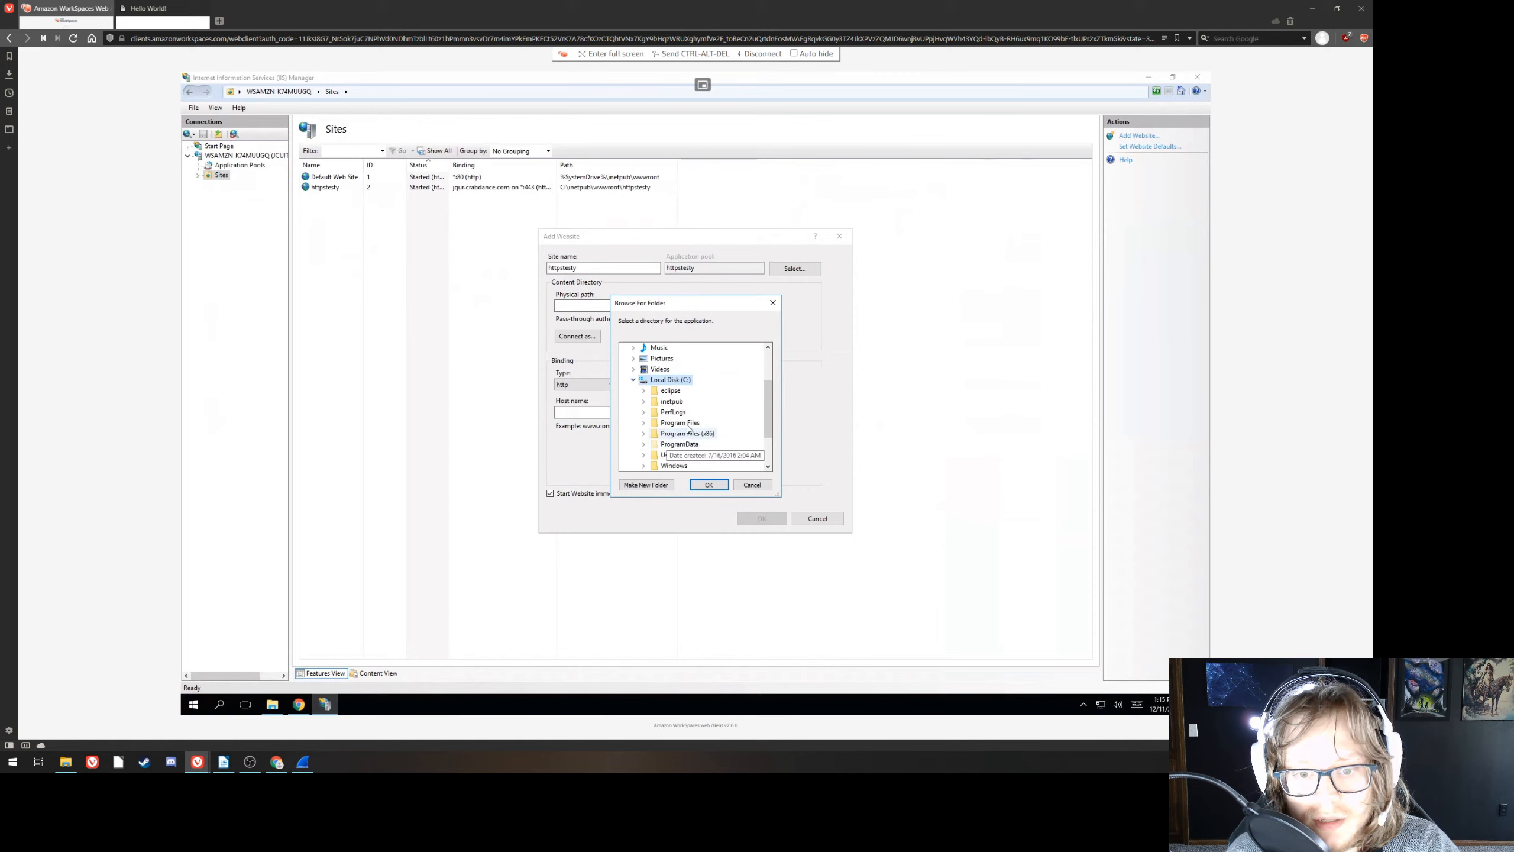
double_click(683, 402)
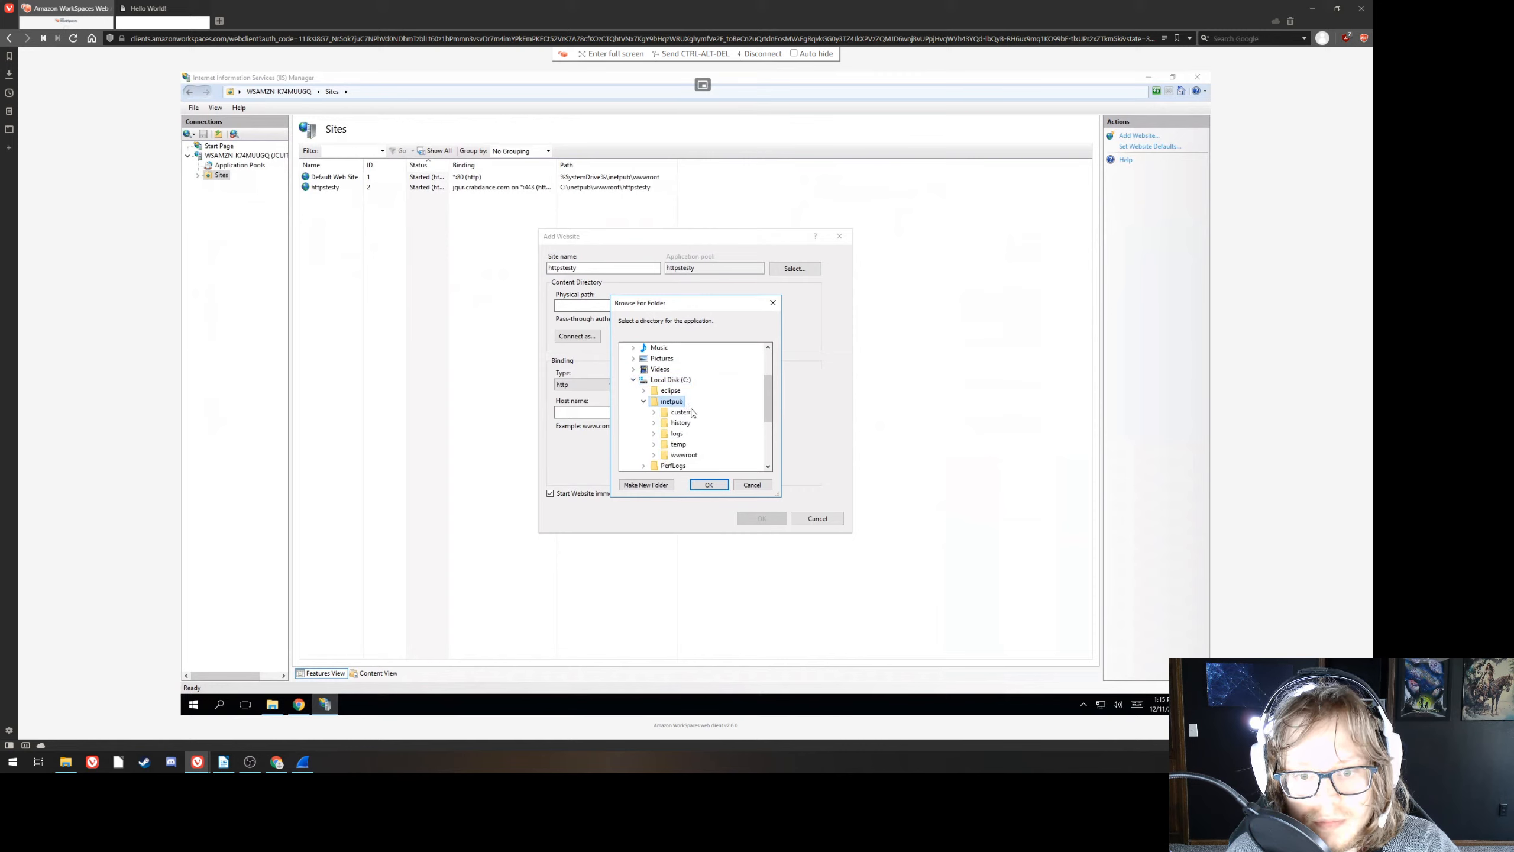
double_click(684, 454)
double_click(694, 444)
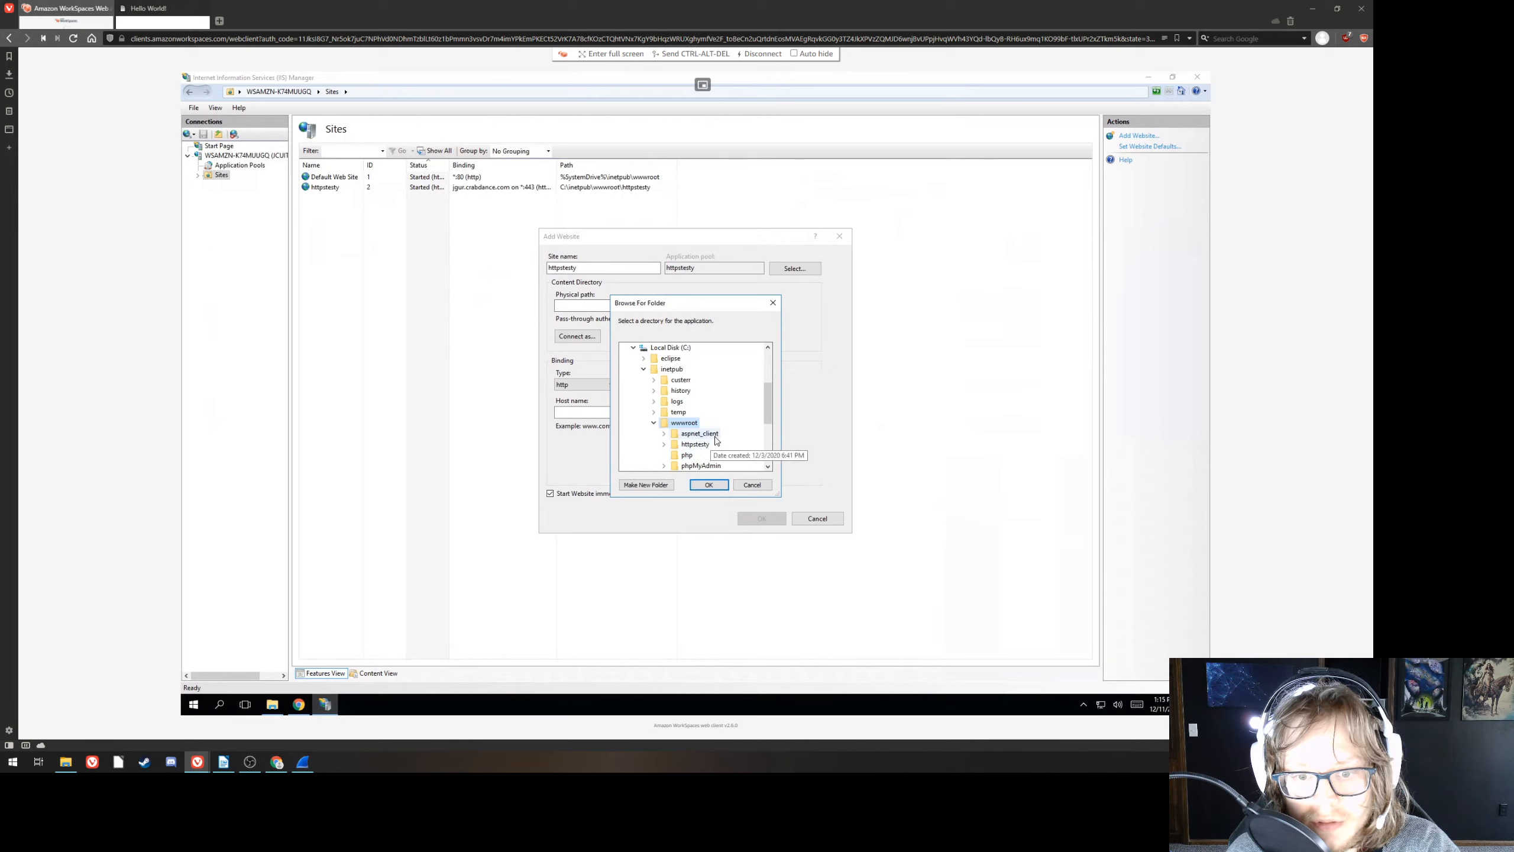
left_click(708, 485)
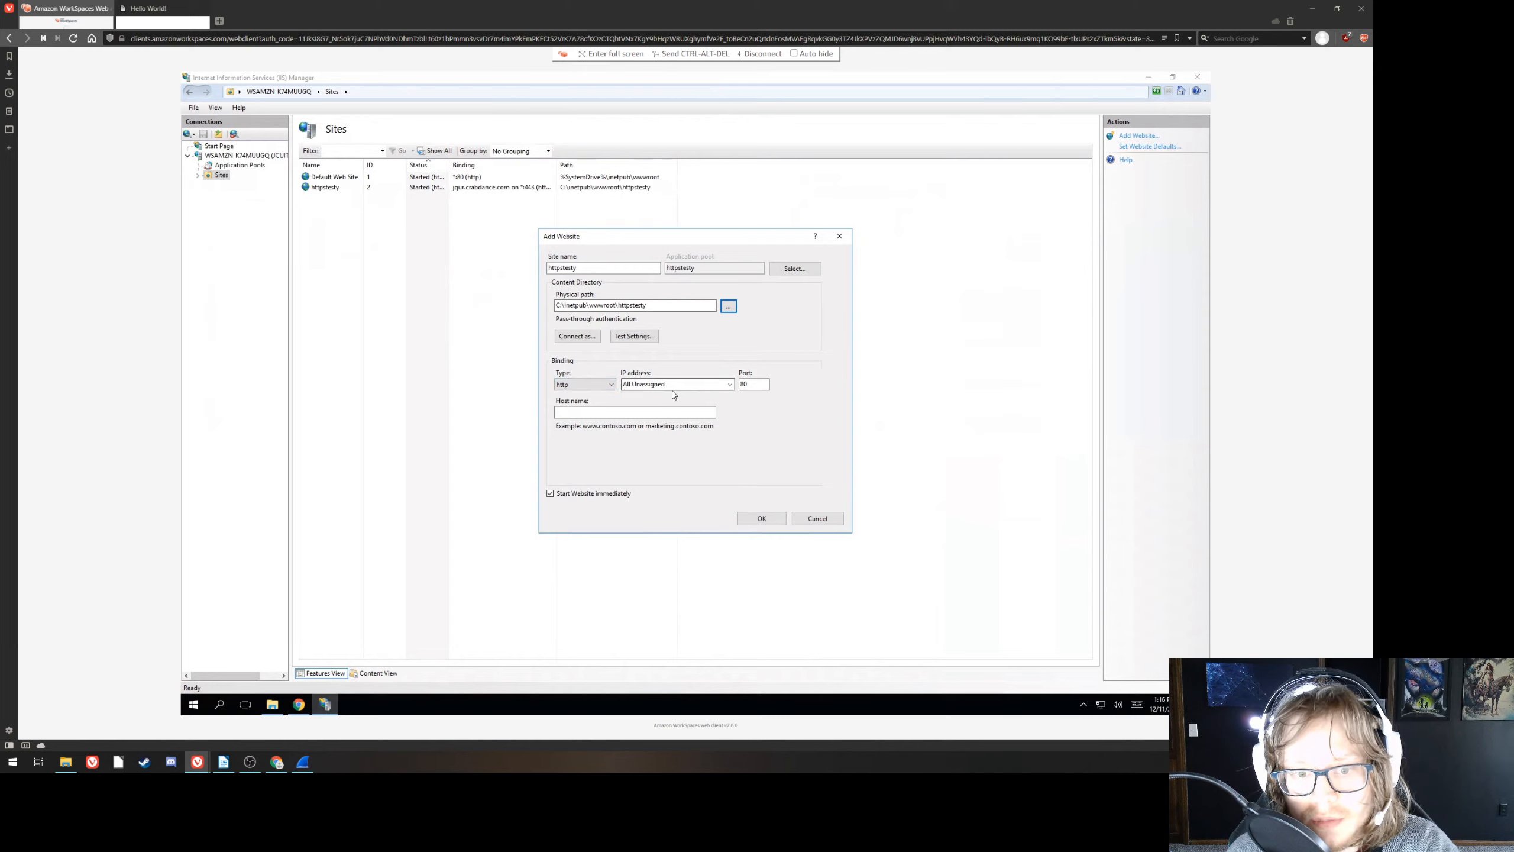
- Fill in an https binding with host name jgur.crabdance.com and SSL certificate anotherjunkcert, and cancel adding the website
left_click(614, 386)
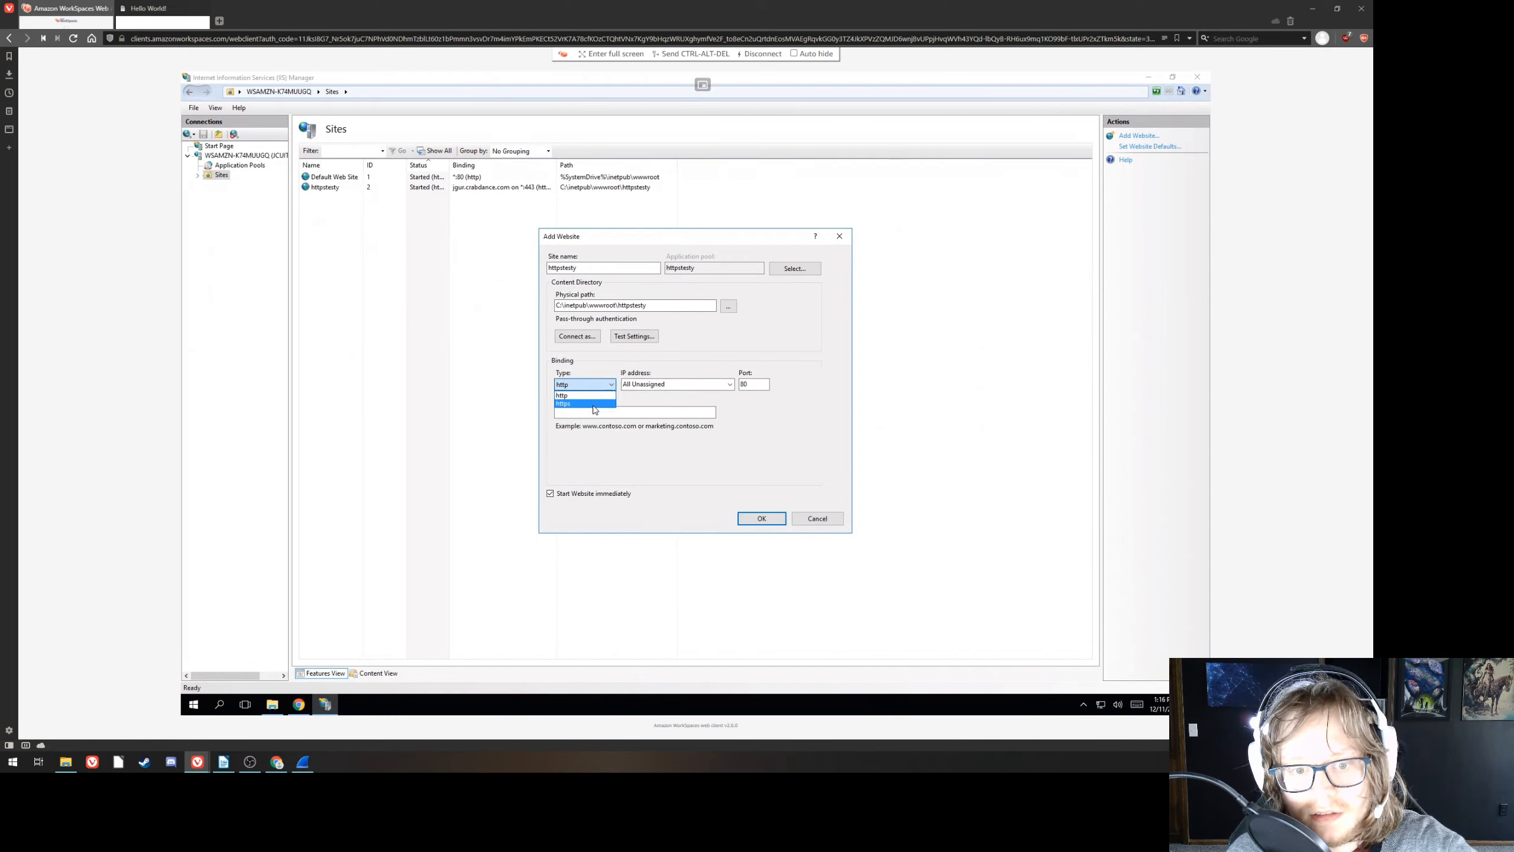
left_click(594, 408)
left_click(682, 414)
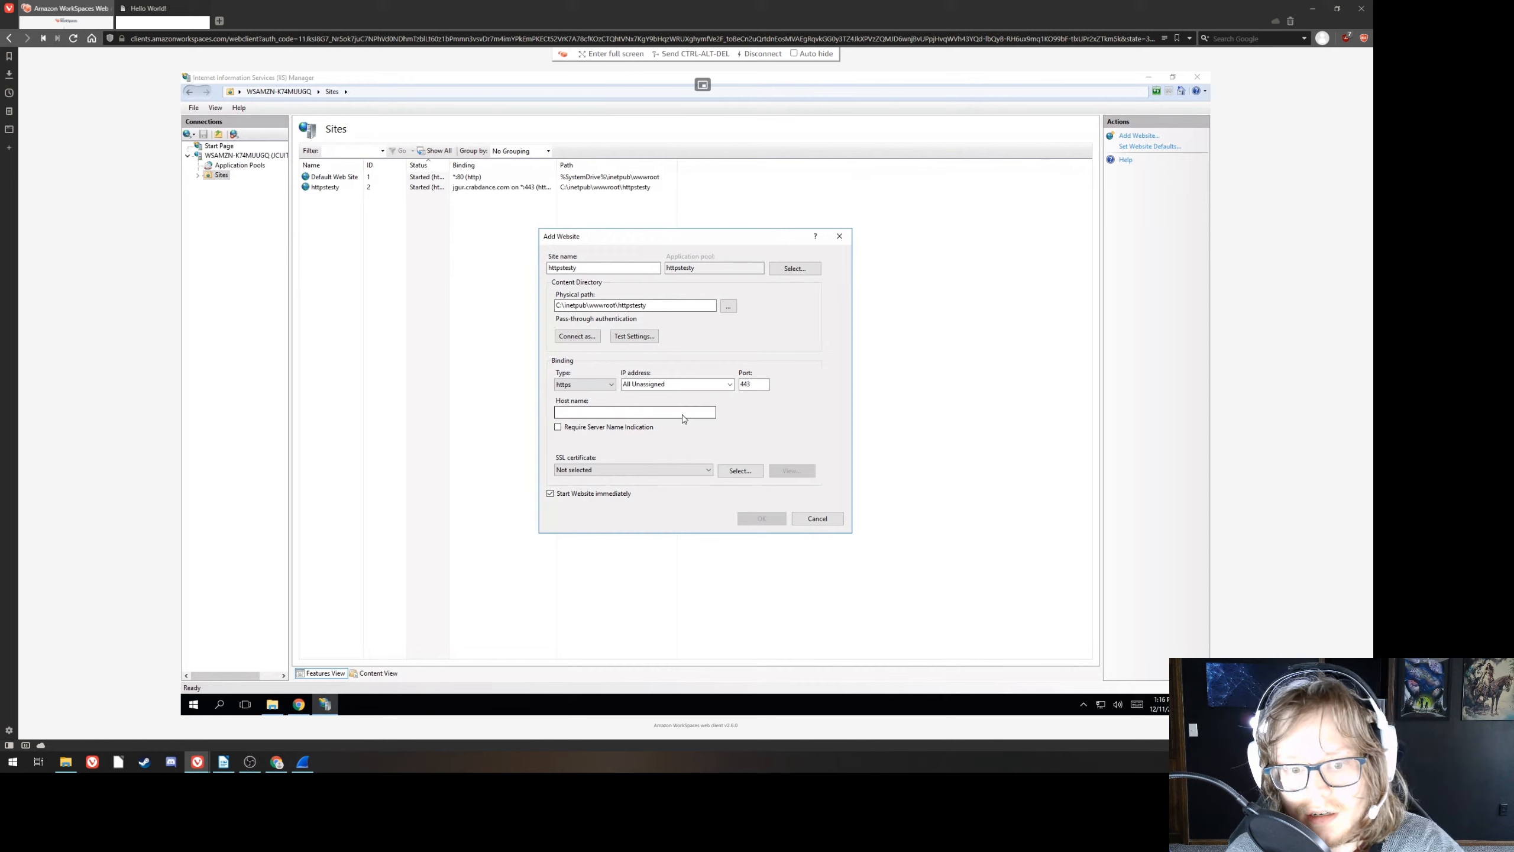
left_click(704, 474)
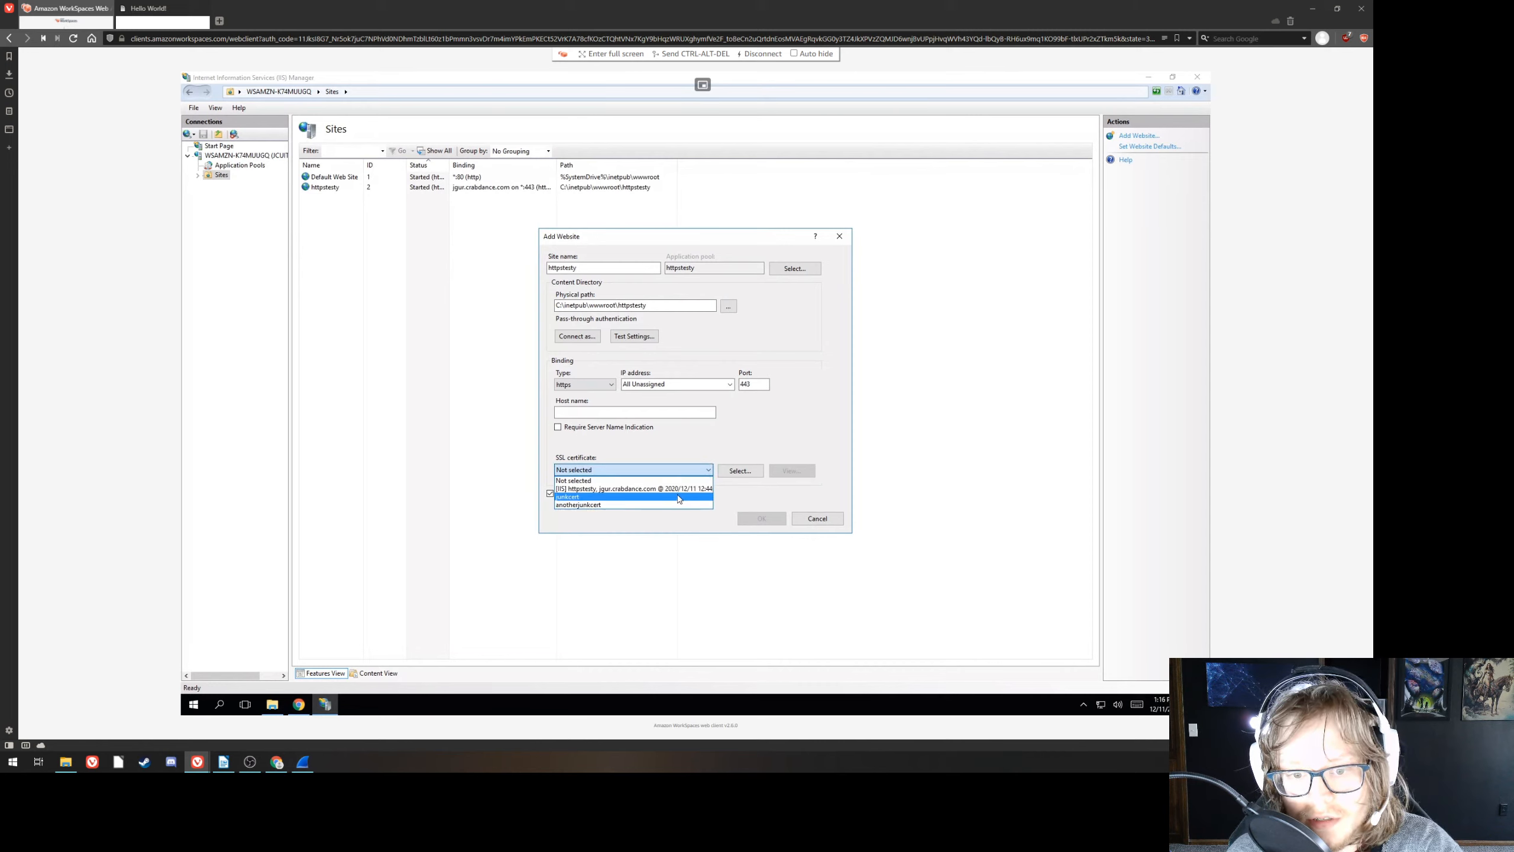
left_click(703, 474)
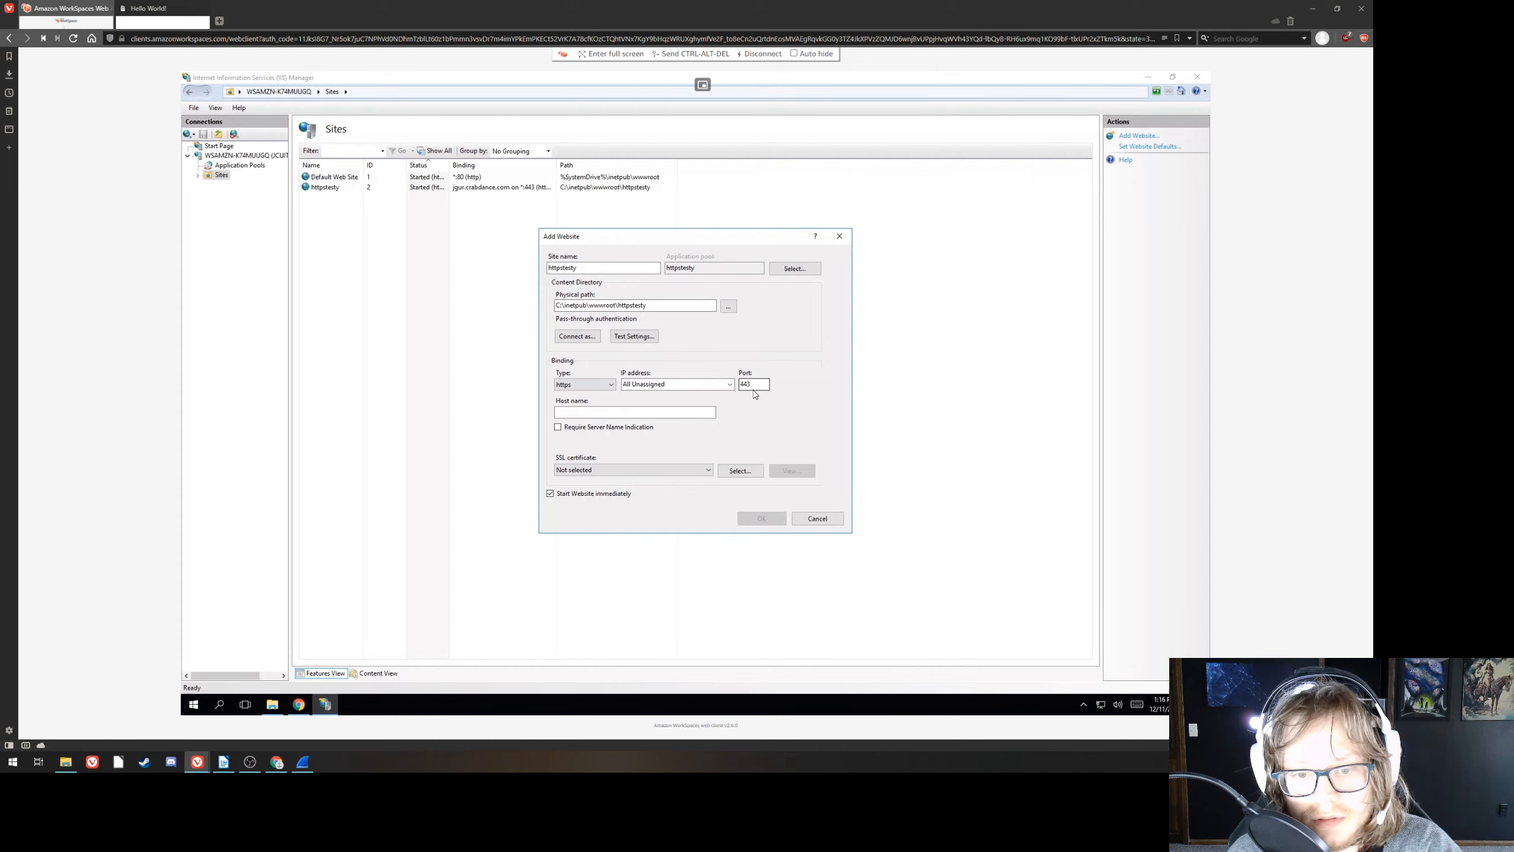
left_click(678, 414)
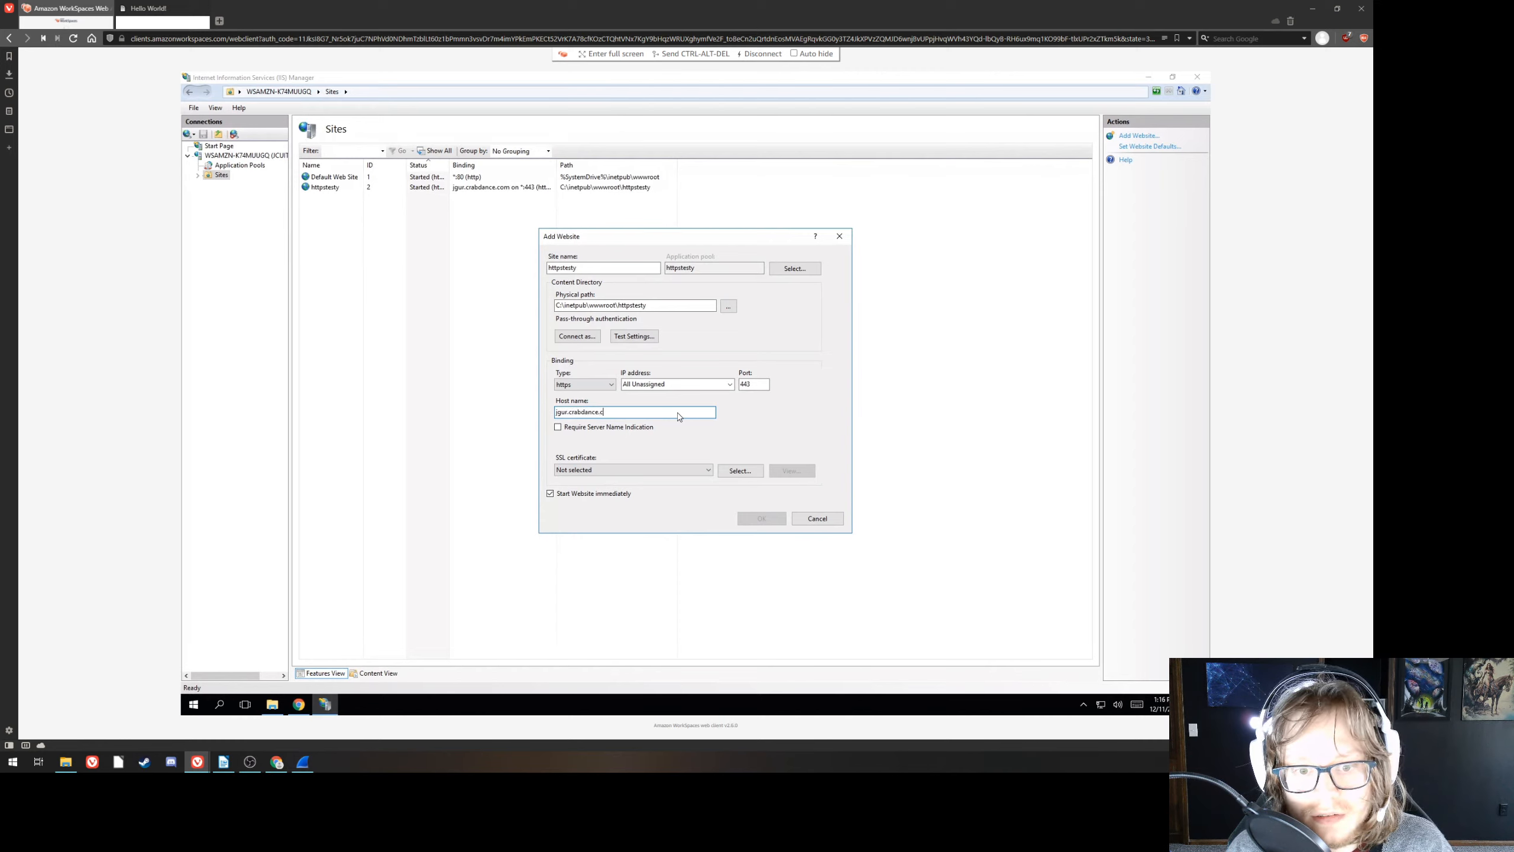
type("om")
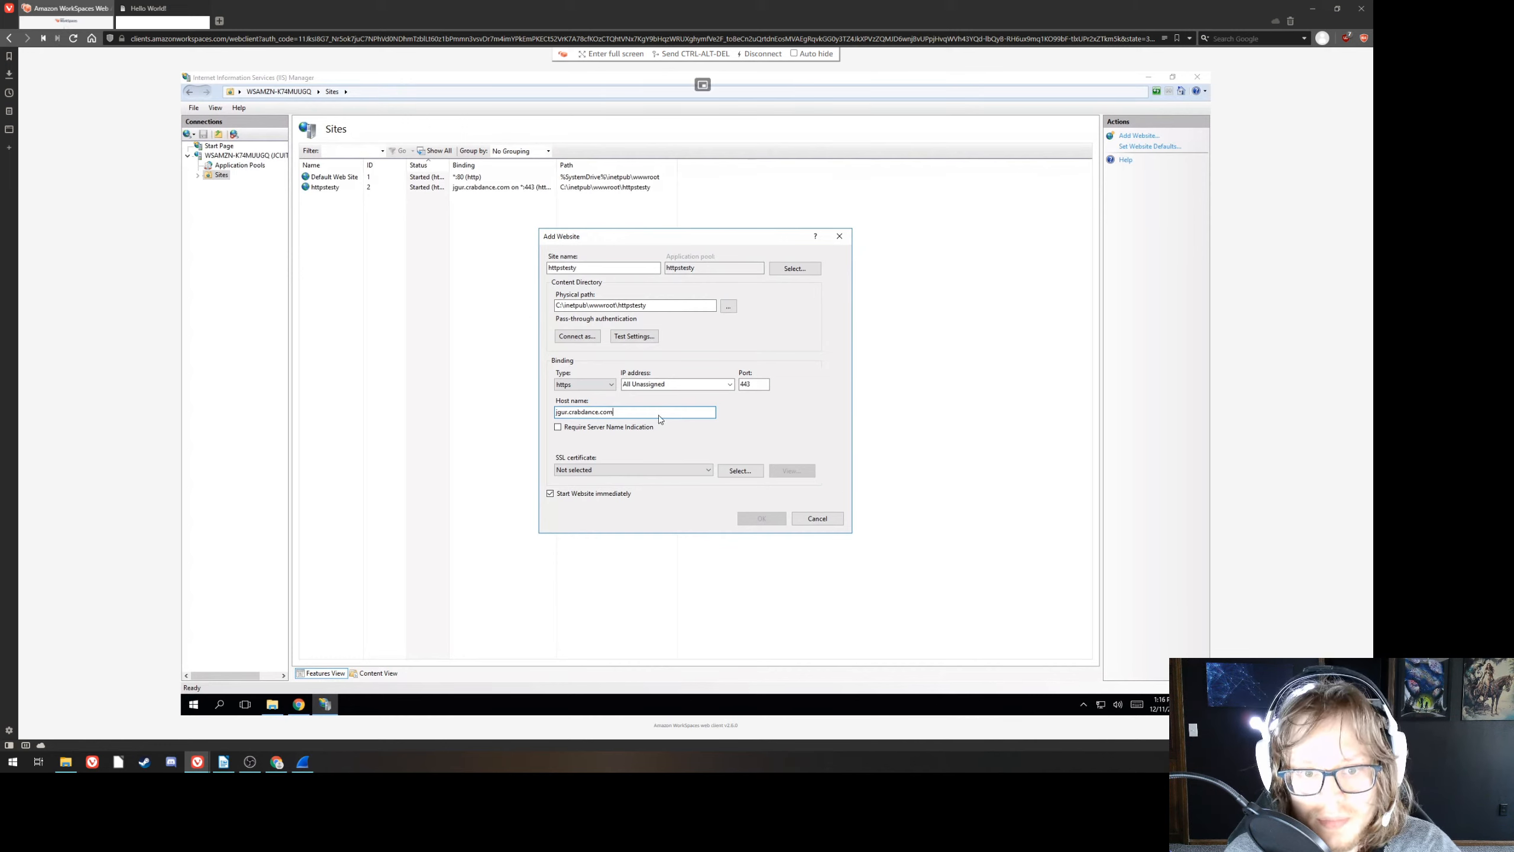
left_click(690, 471)
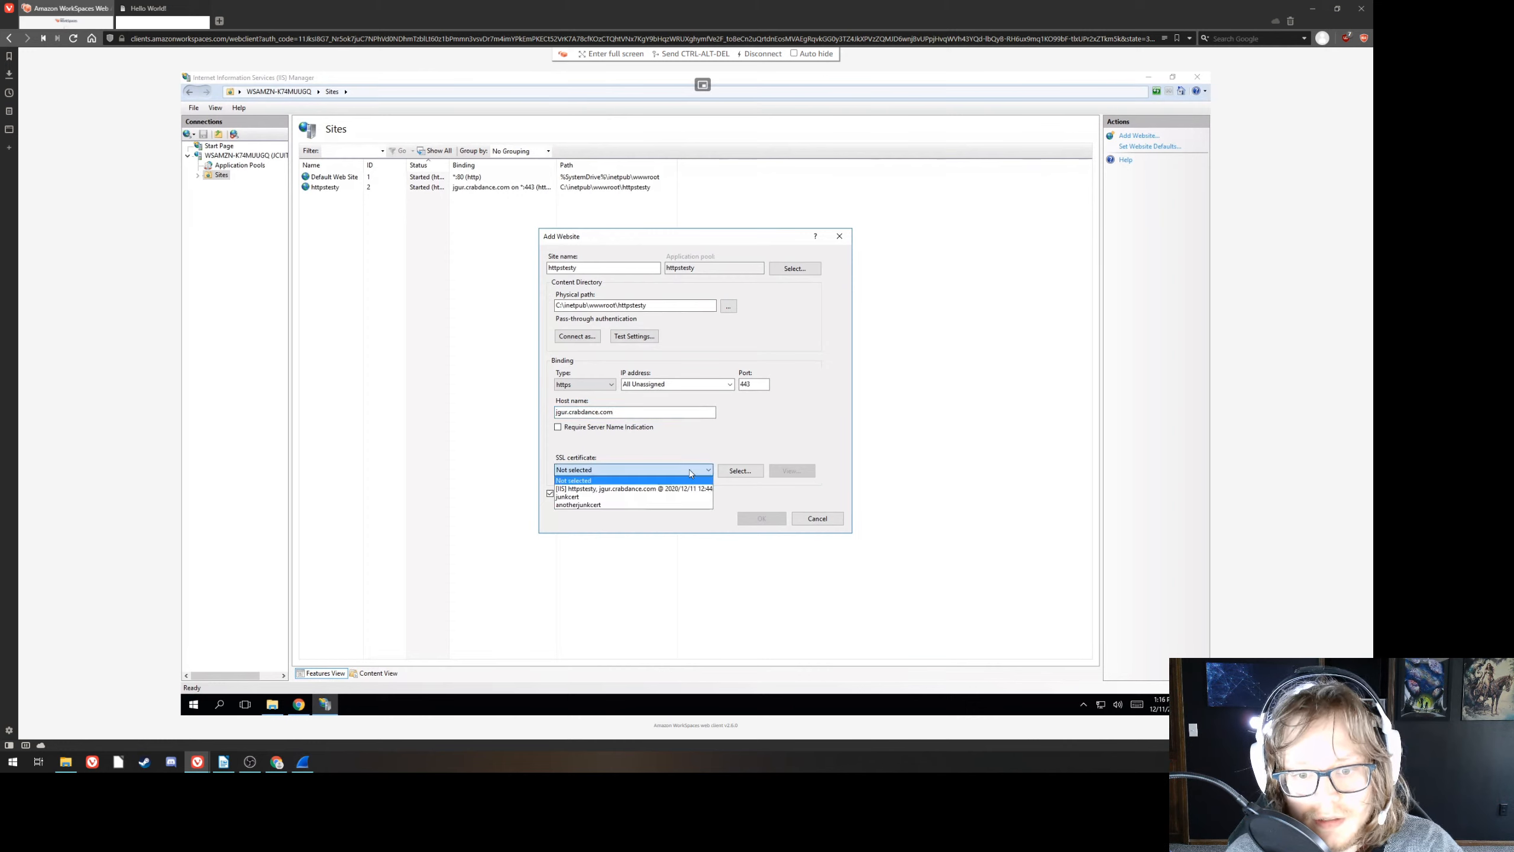
left_click(608, 504)
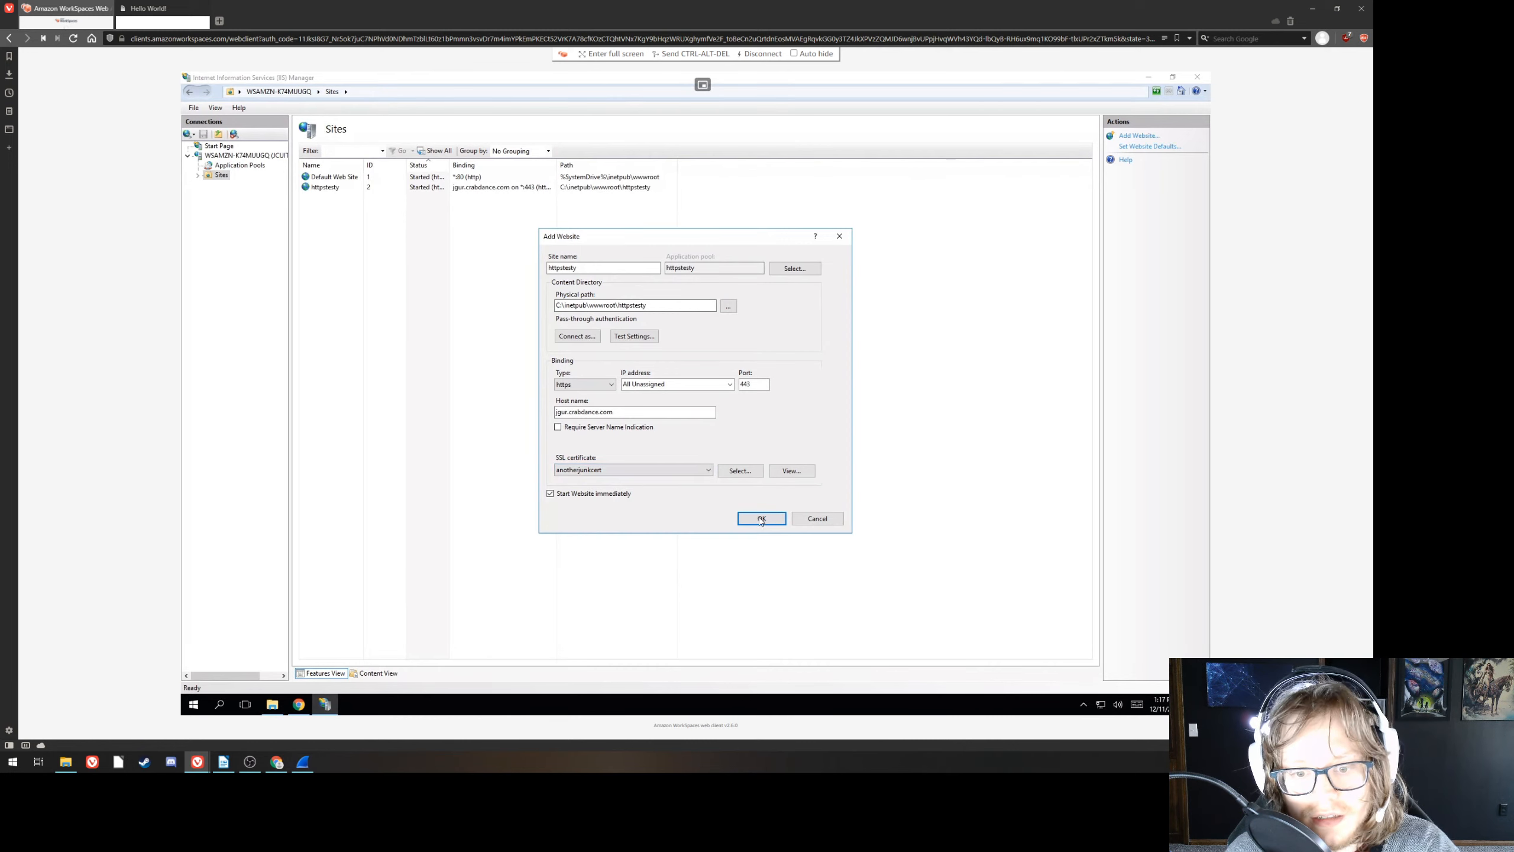
left_click(814, 518)
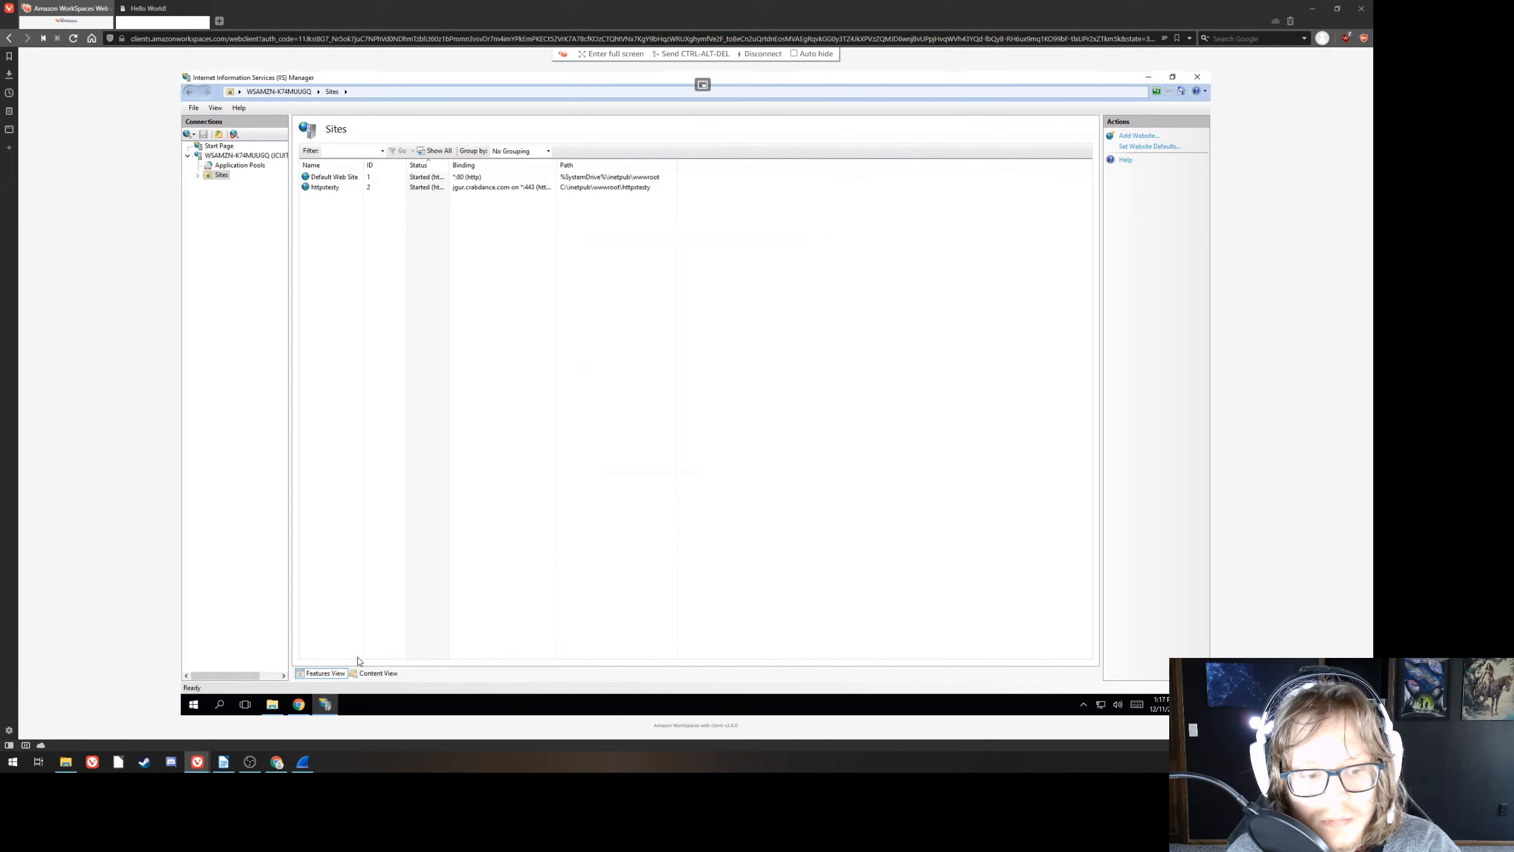
- Open the index file from wwwroot's httpstesty folder in Notepad to examine its HTML, and close it
left_click(272, 705)
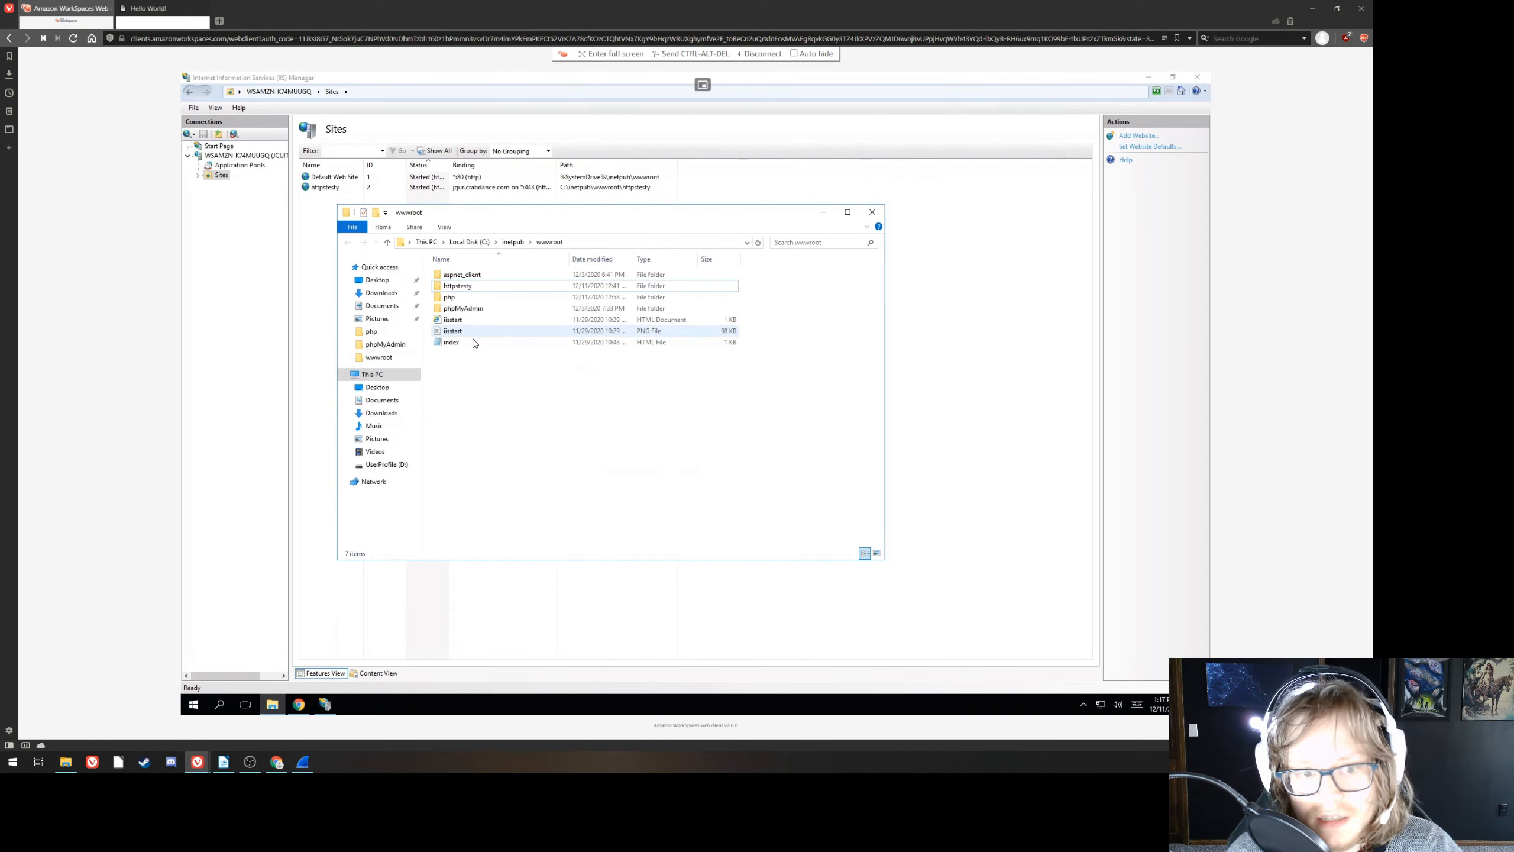
left_click(524, 343)
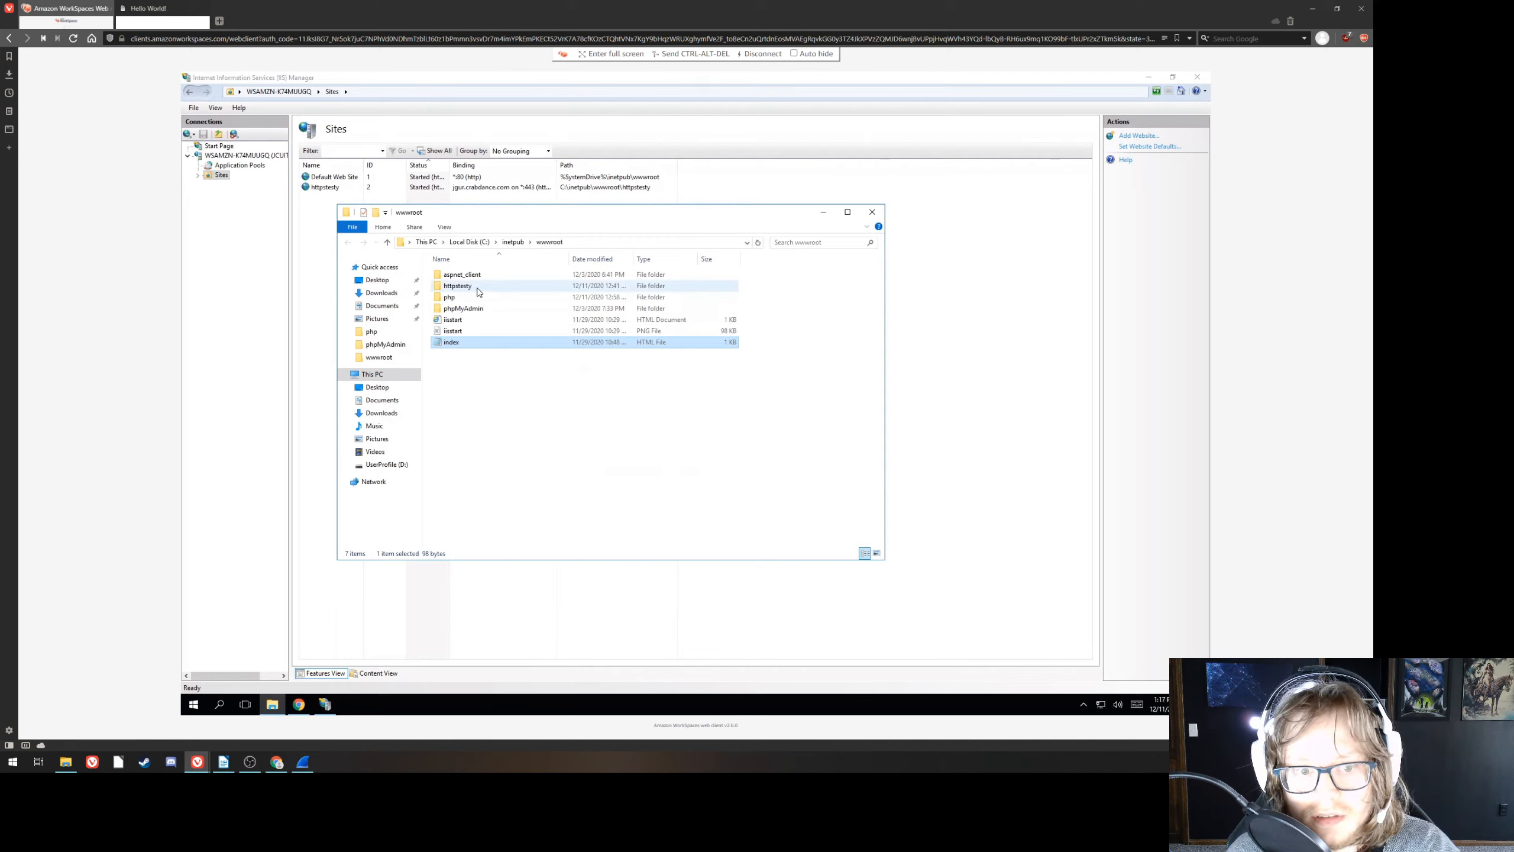
double_click(476, 287)
double_click(475, 287)
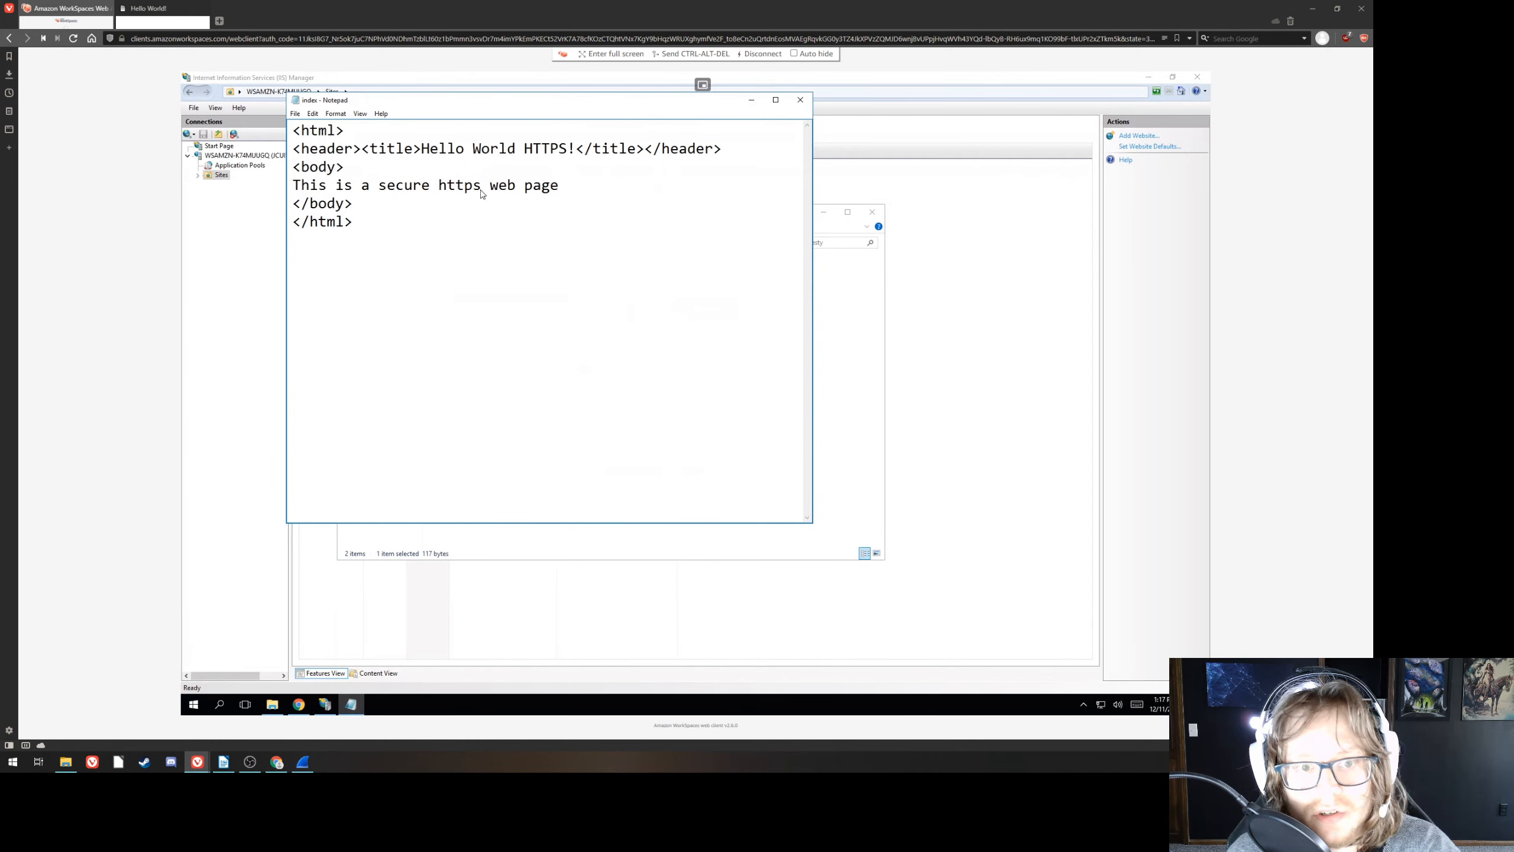
left_click(801, 100)
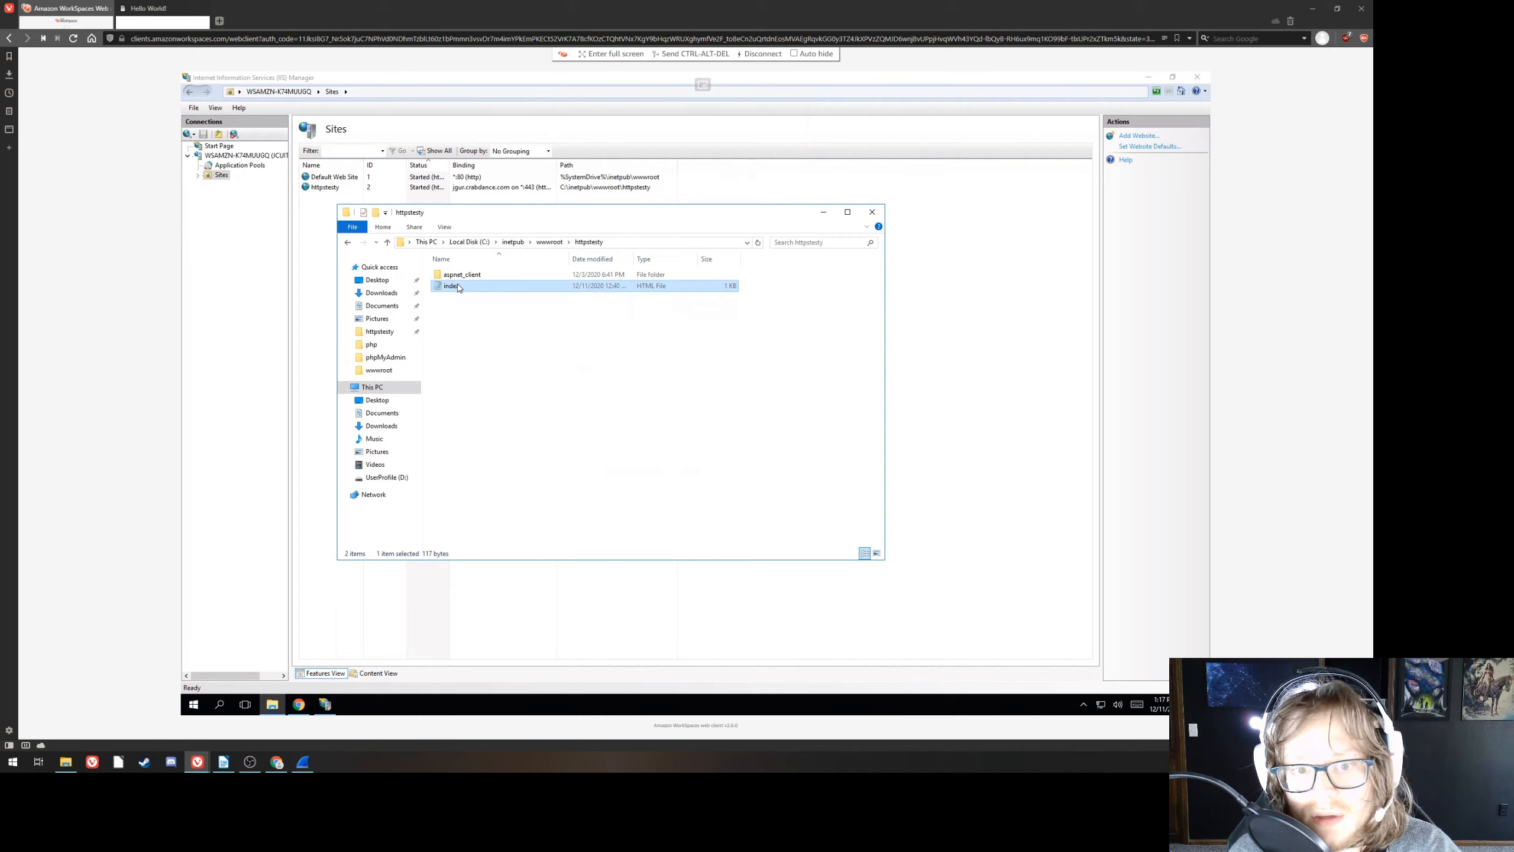
- Go back to the wwwroot folder and reopen its httpstesty folder to look at the site's files
left_click(465, 279)
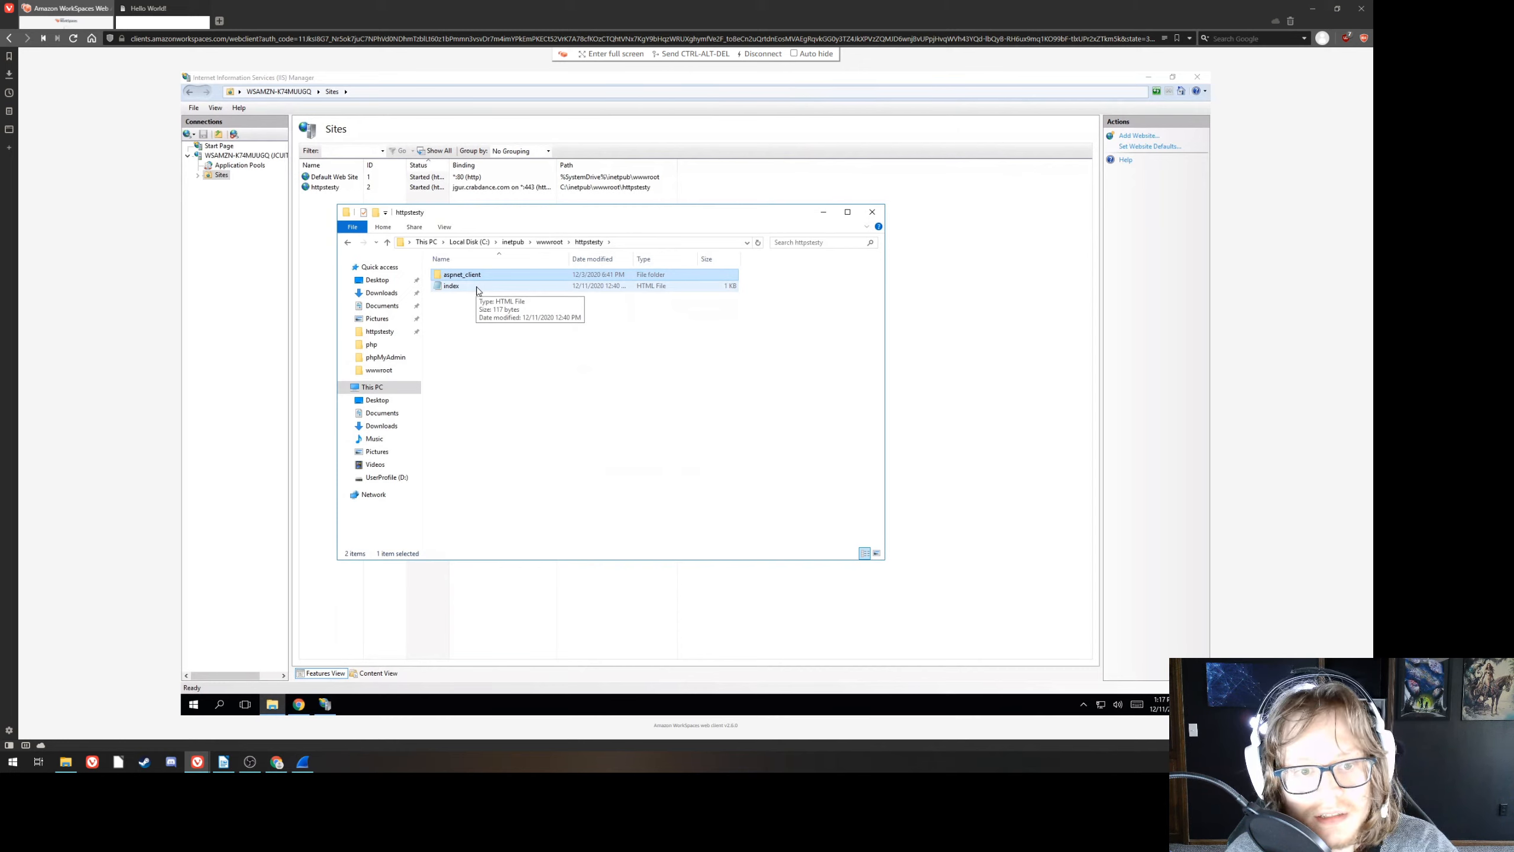
left_click(549, 241)
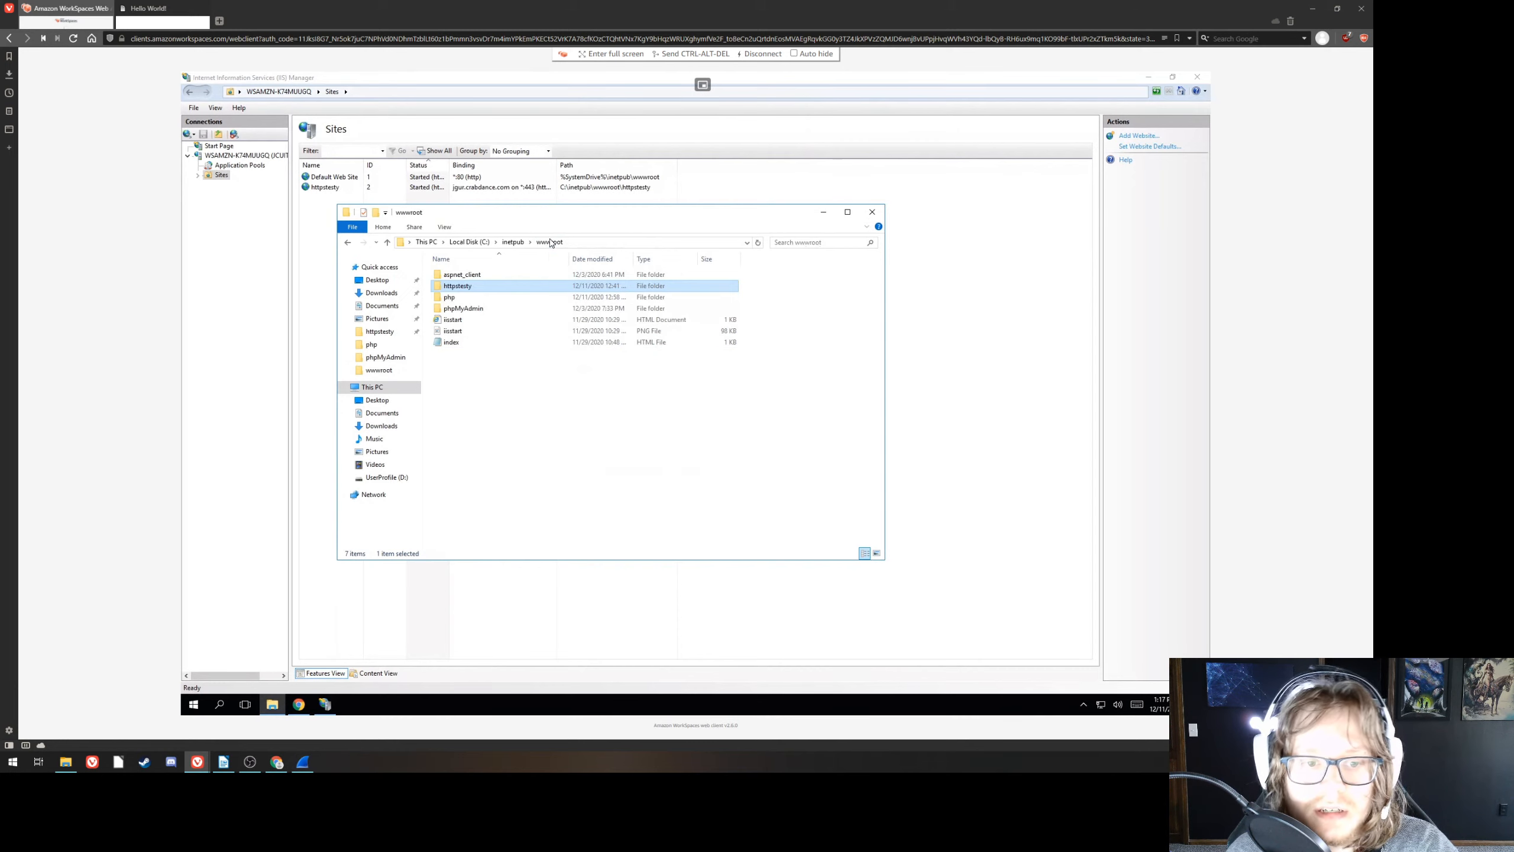
double_click(475, 289)
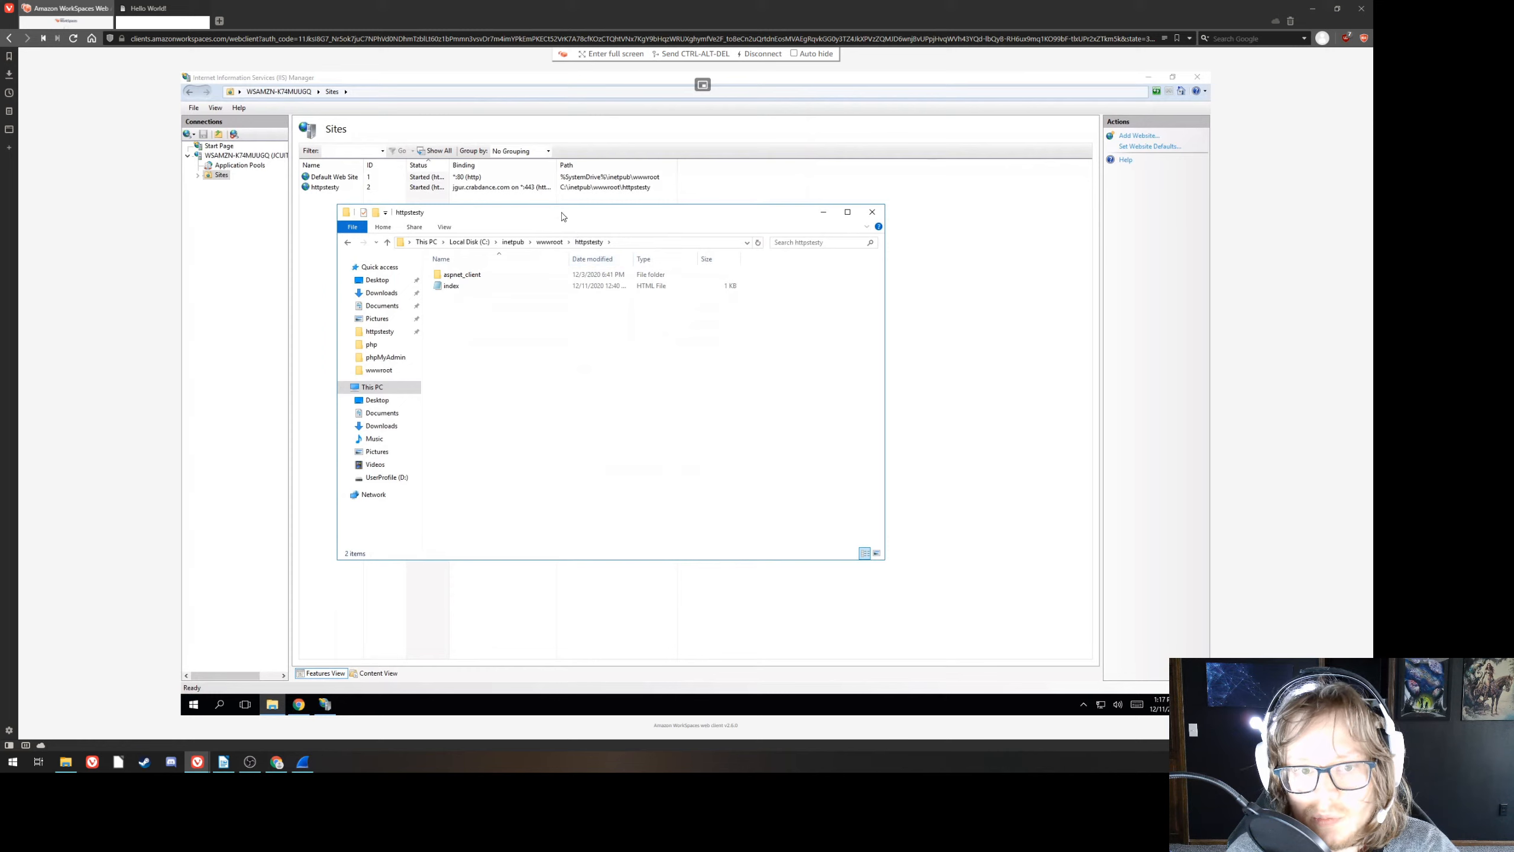
- Close the folder window and set the SSL certificate of the httpstesty site's https binding to junkcert
left_click_drag(573, 218, 634, 231)
key("alt+F4")
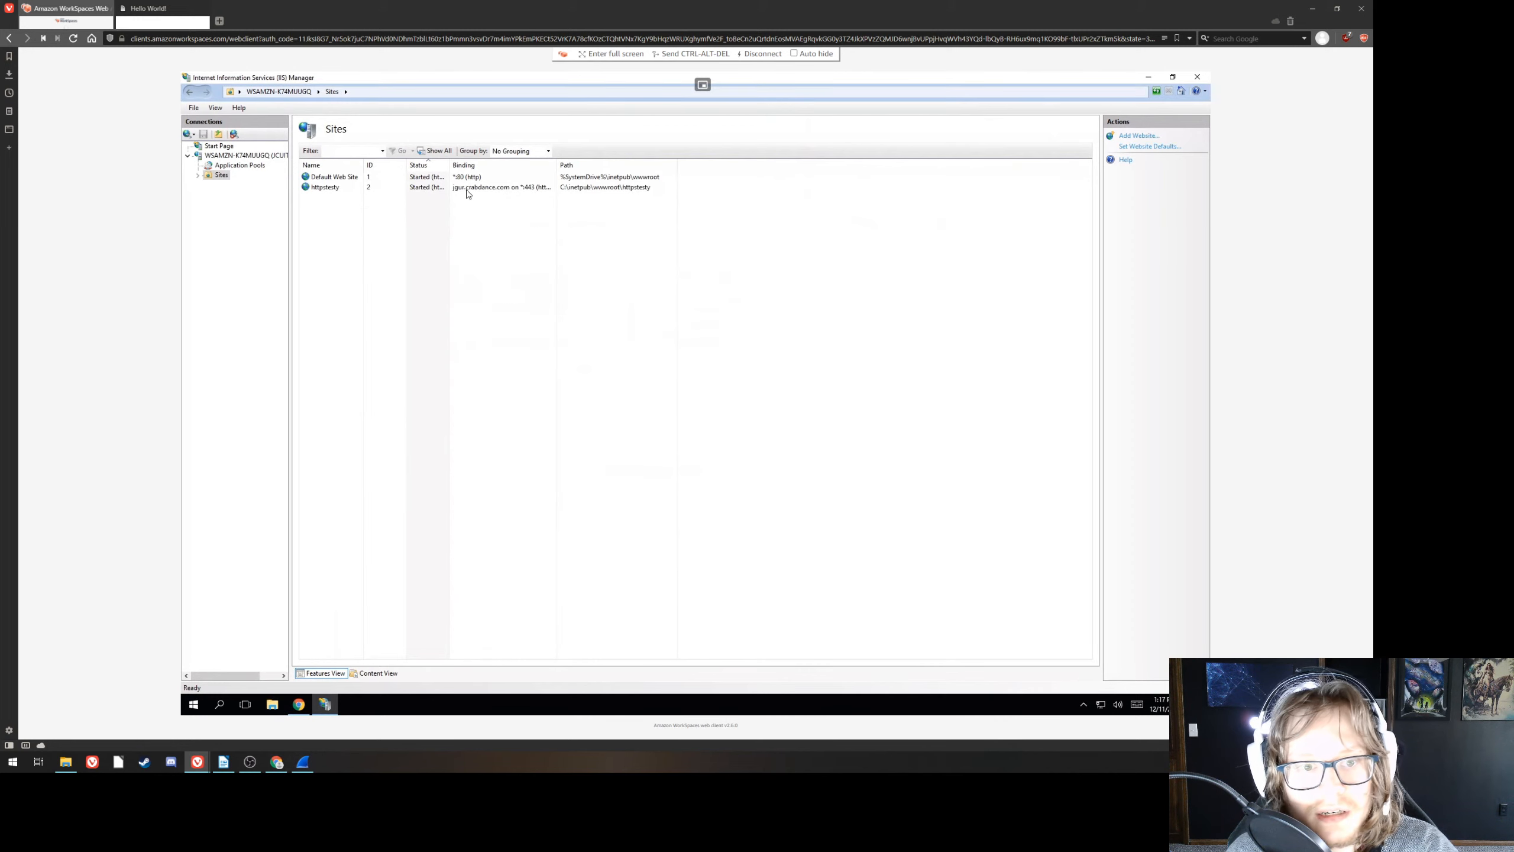
left_click(464, 188)
right_click(464, 189)
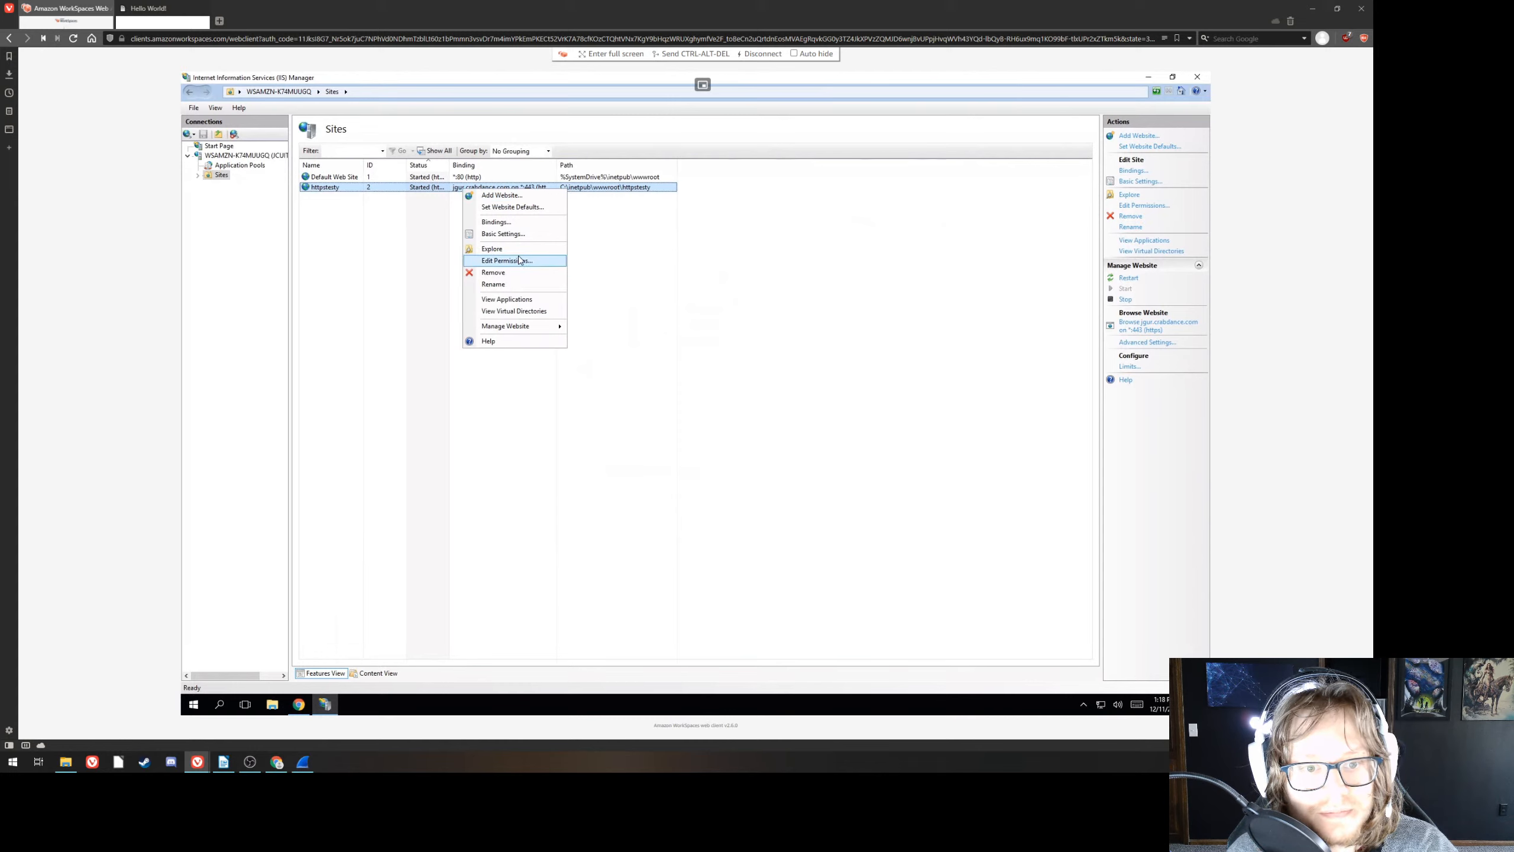
left_click(505, 223)
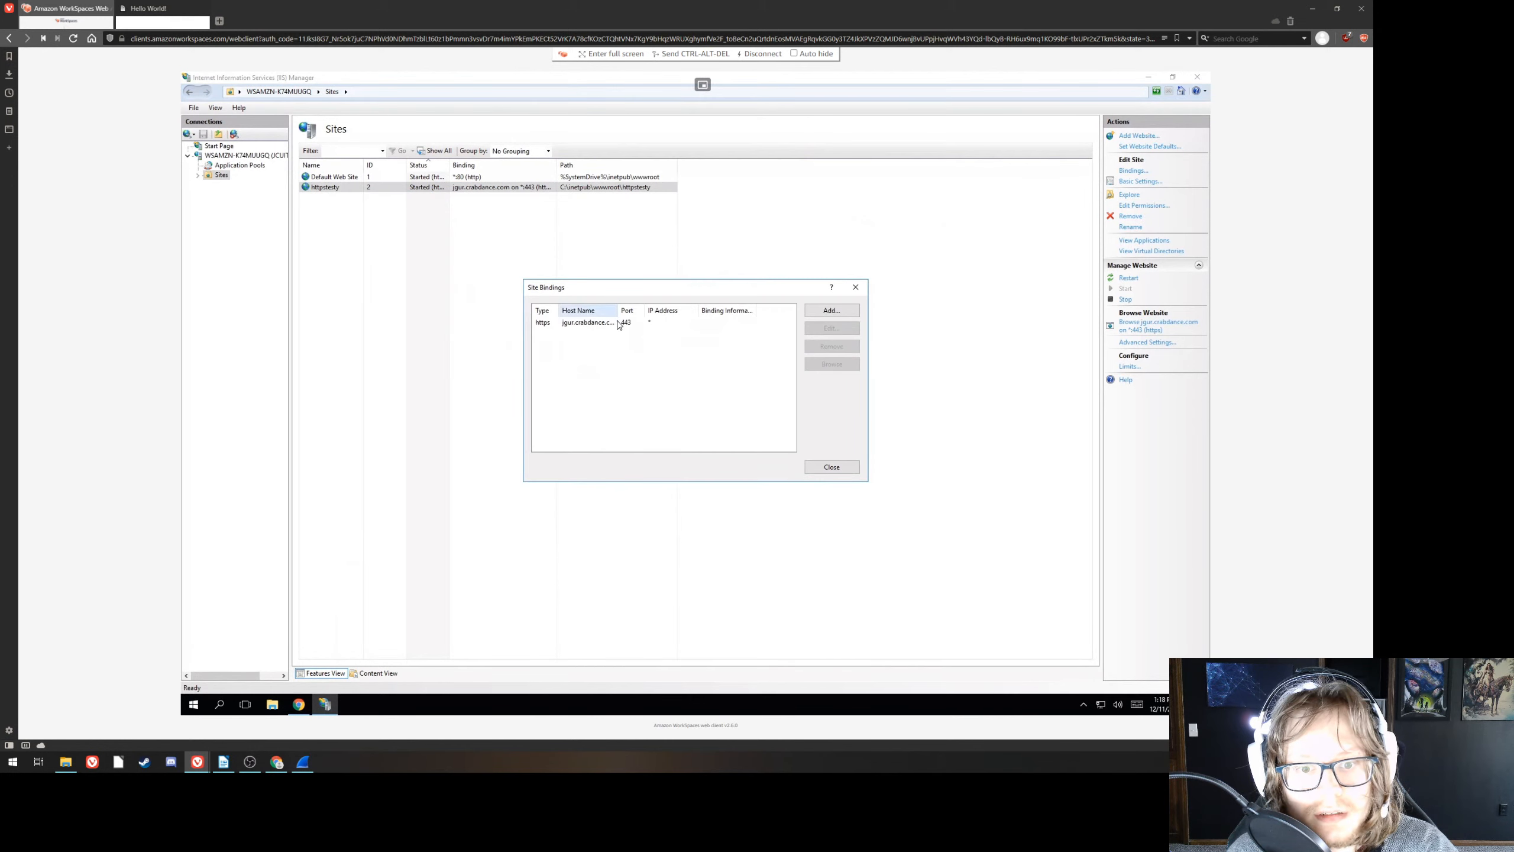
left_click(620, 322)
left_click(842, 327)
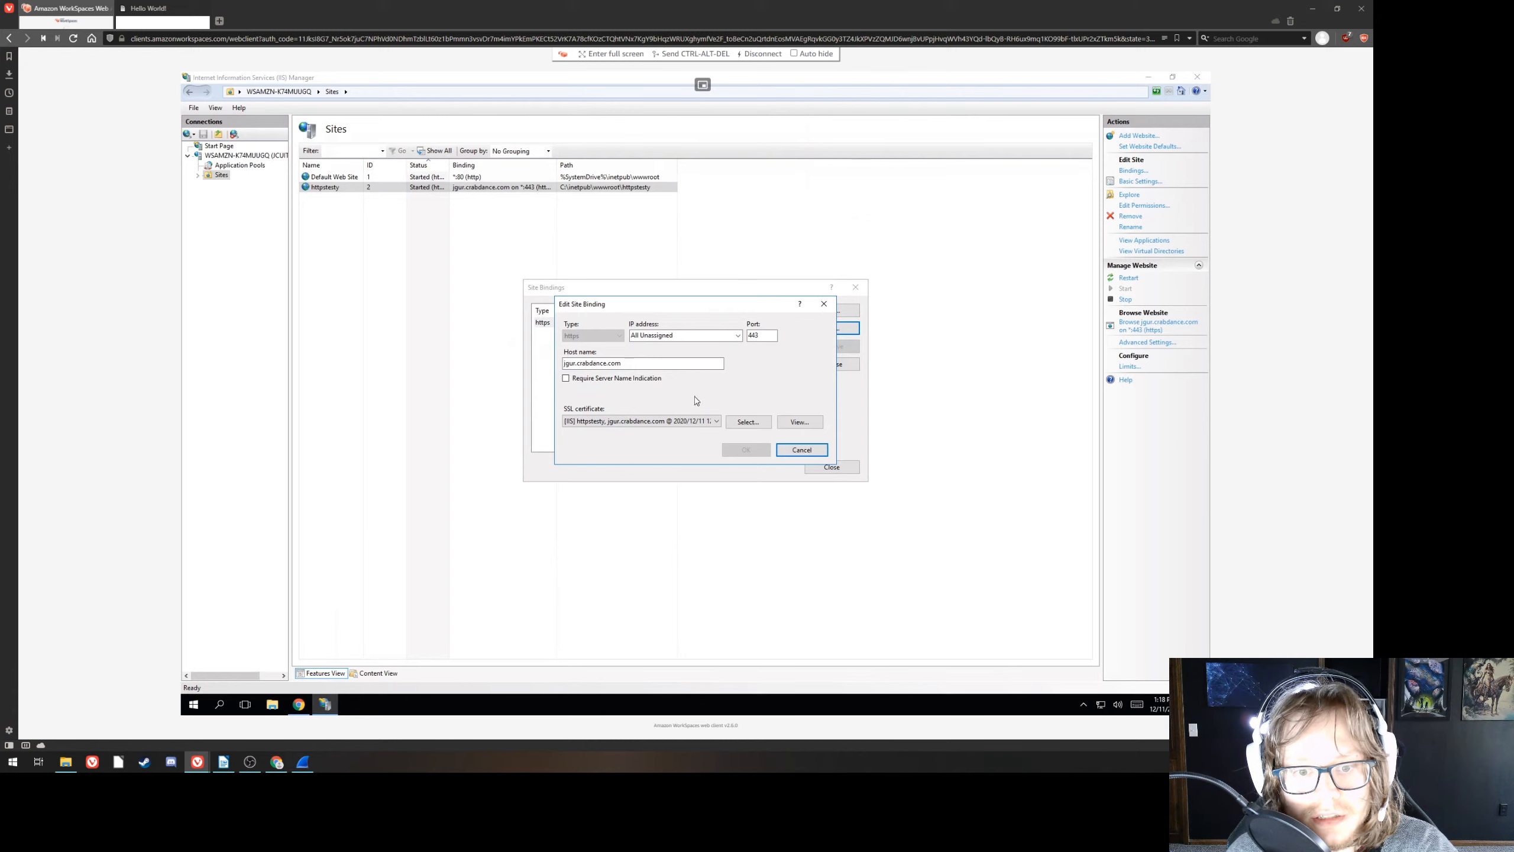
left_click(694, 421)
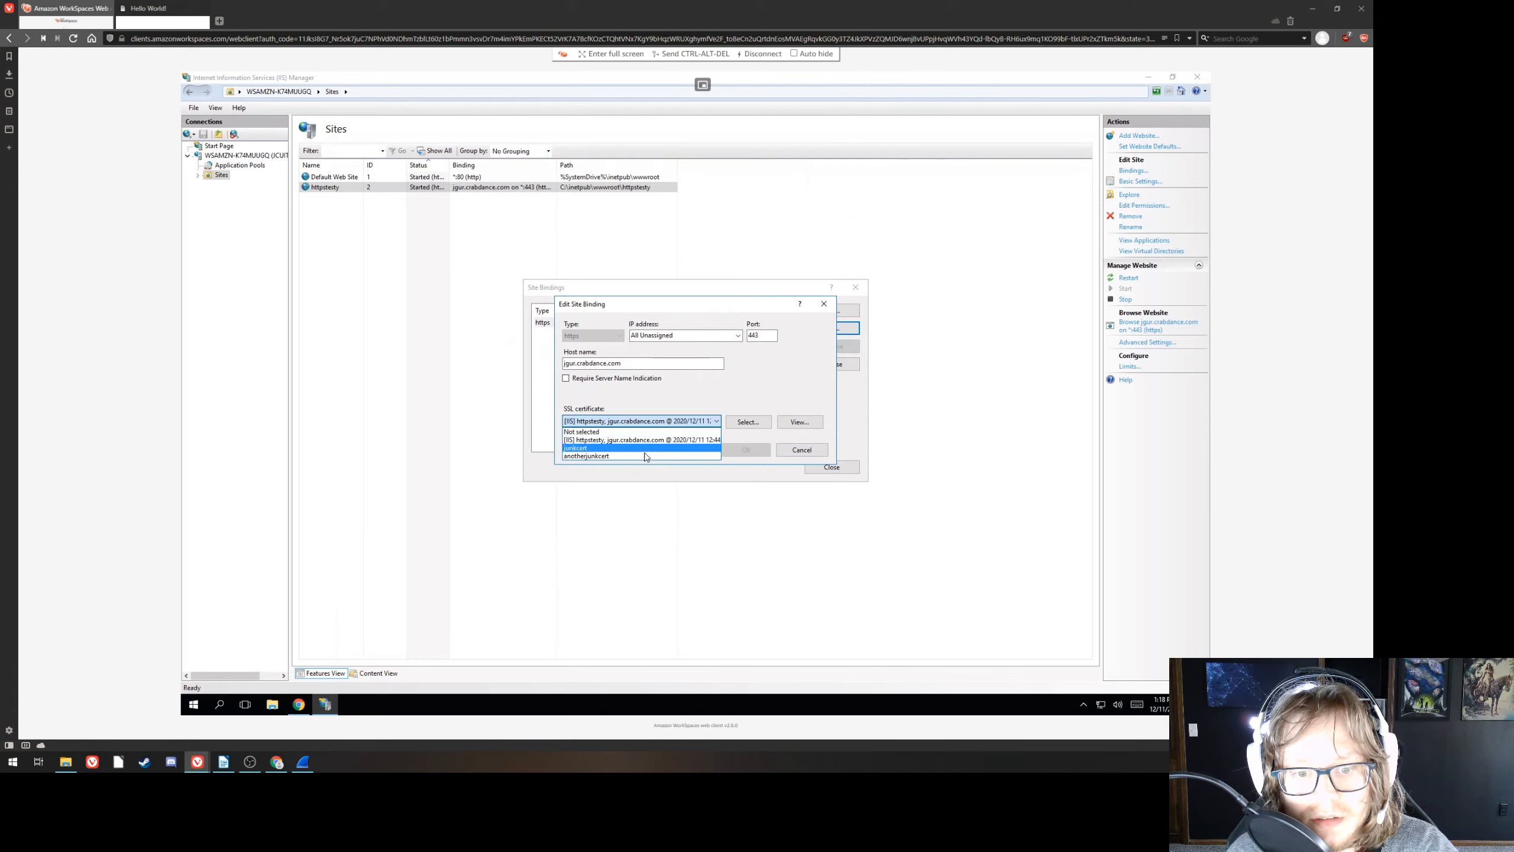
left_click(644, 448)
left_click(744, 451)
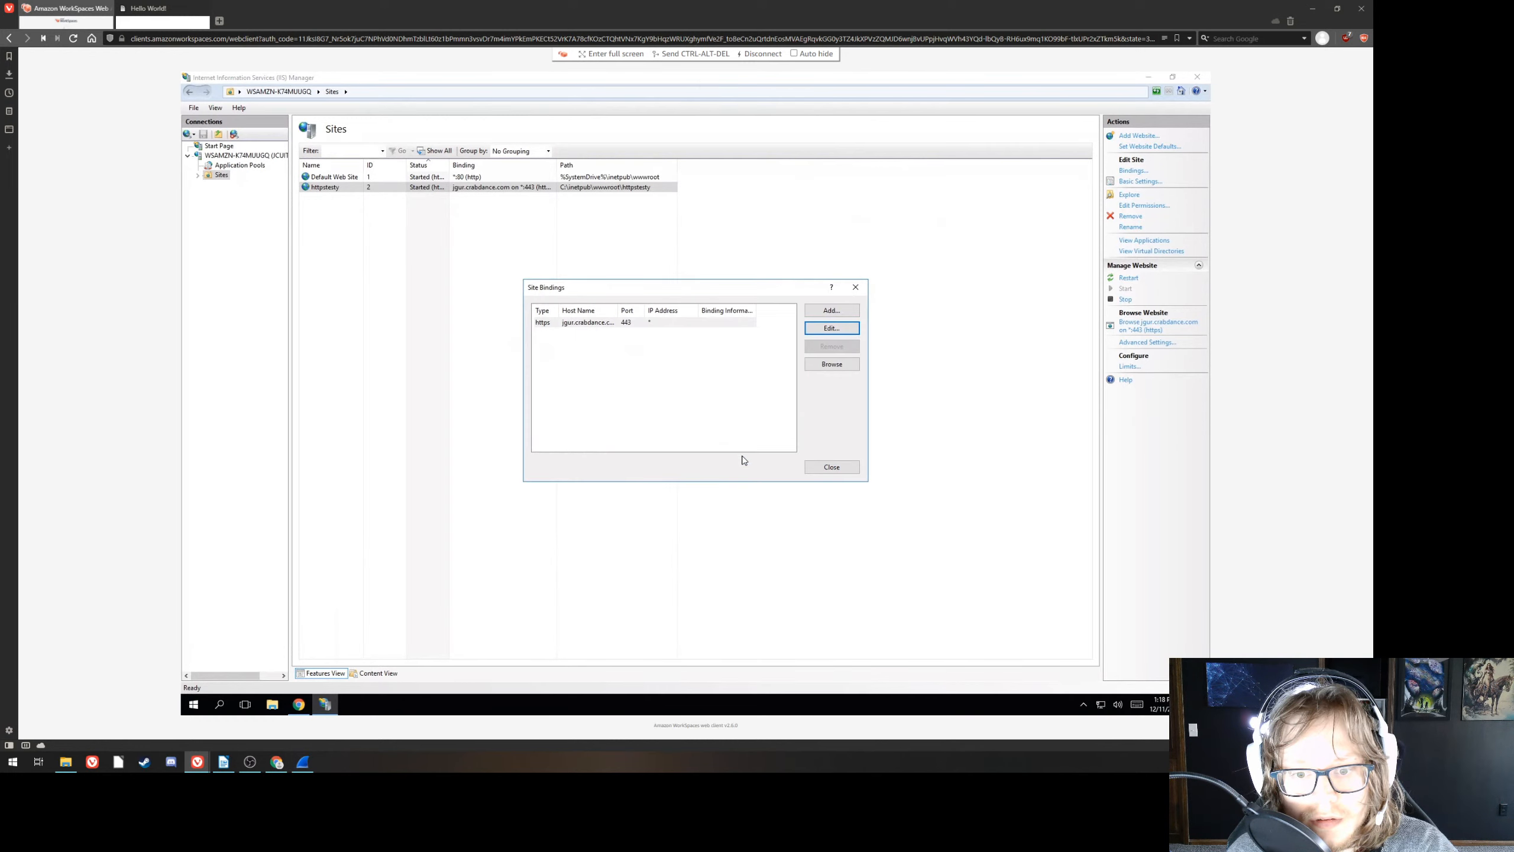
left_click(832, 467)
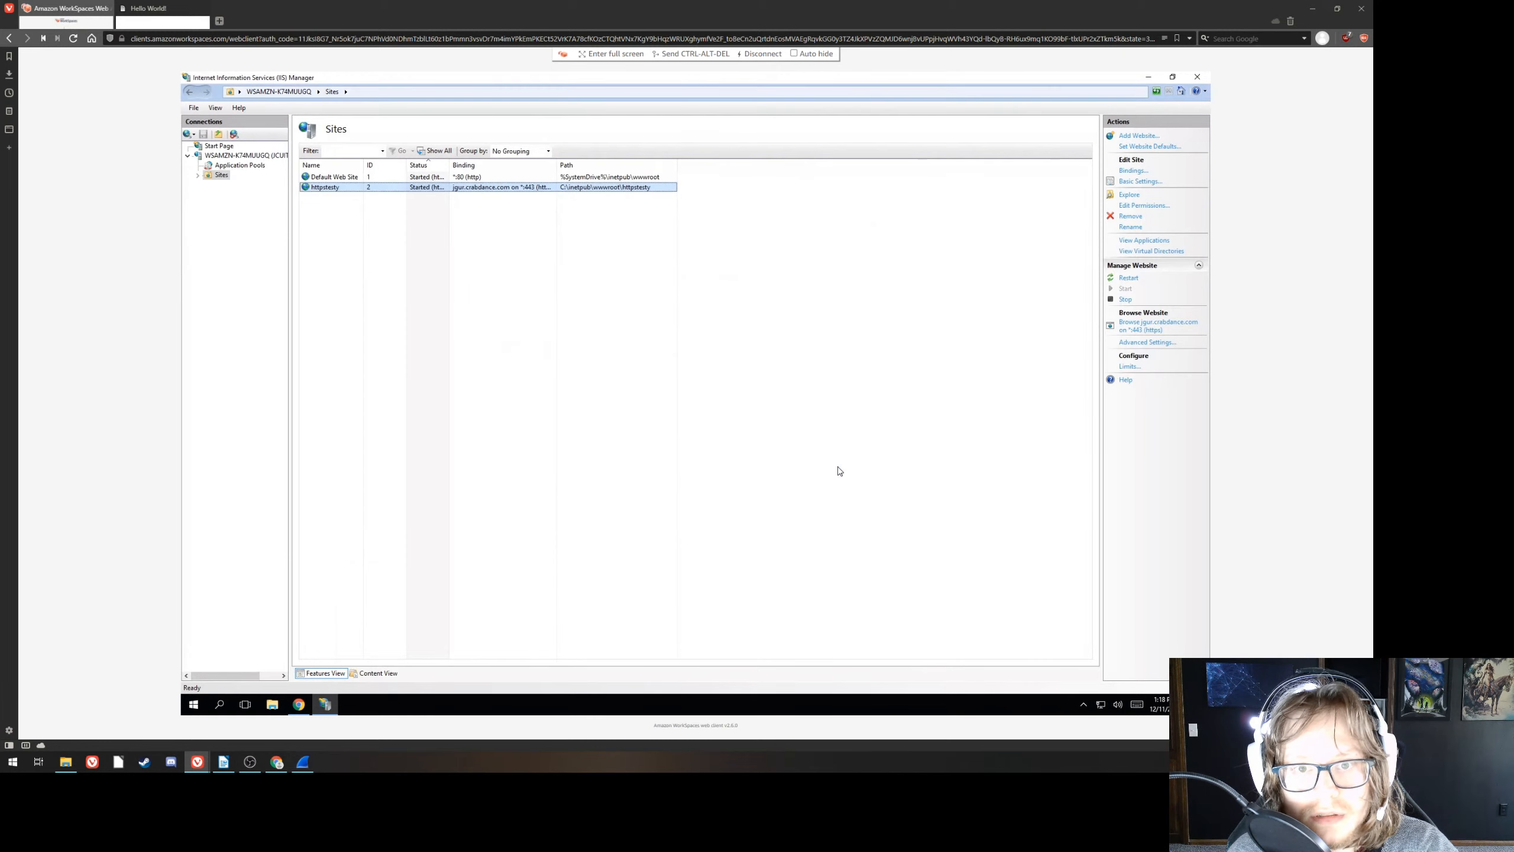
left_click(180, 10)
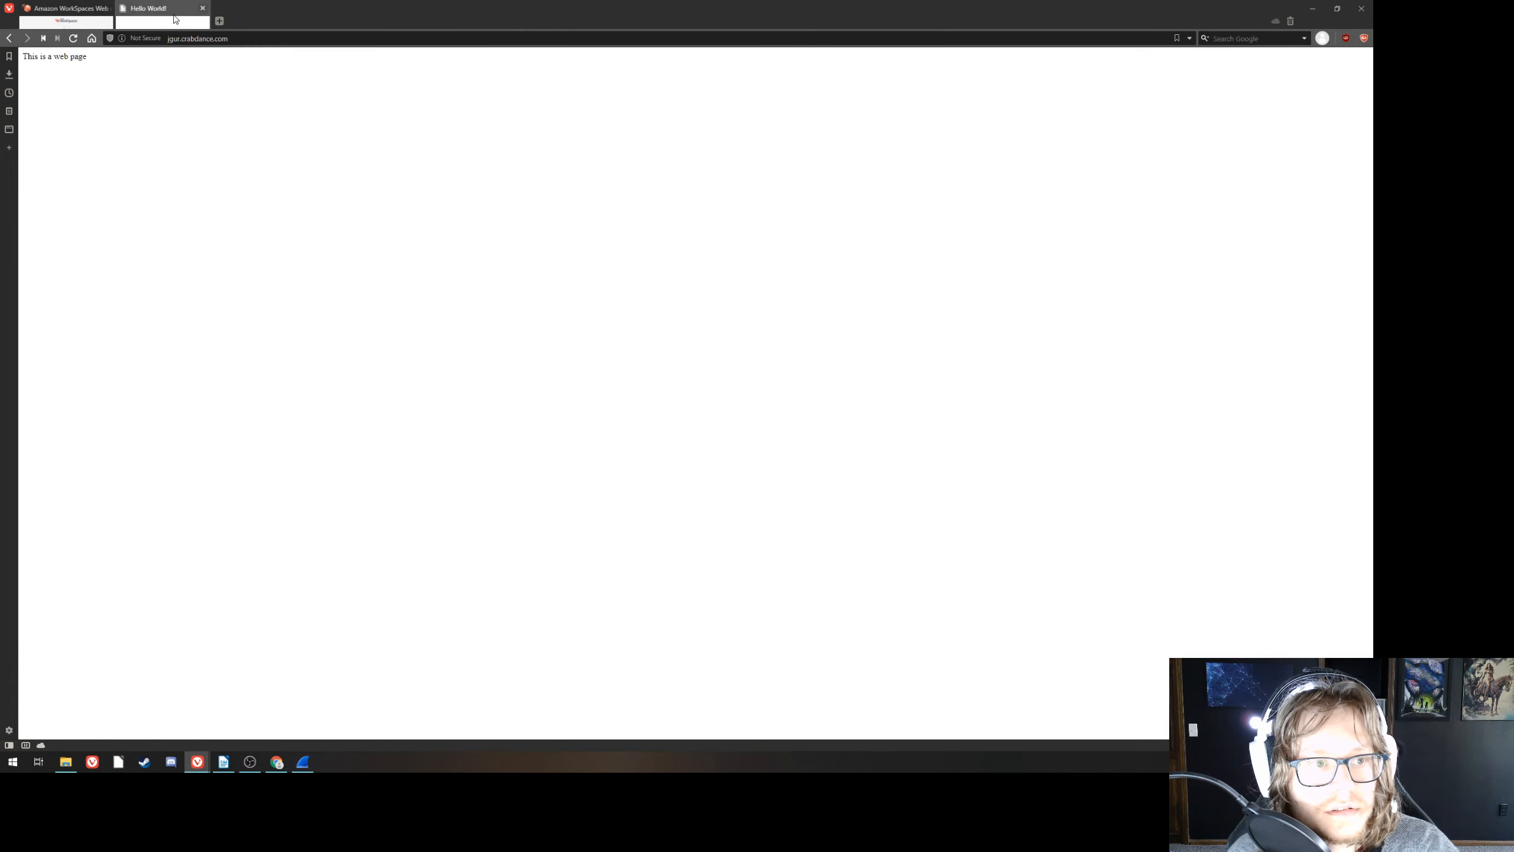
left_click(240, 39)
type("ht")
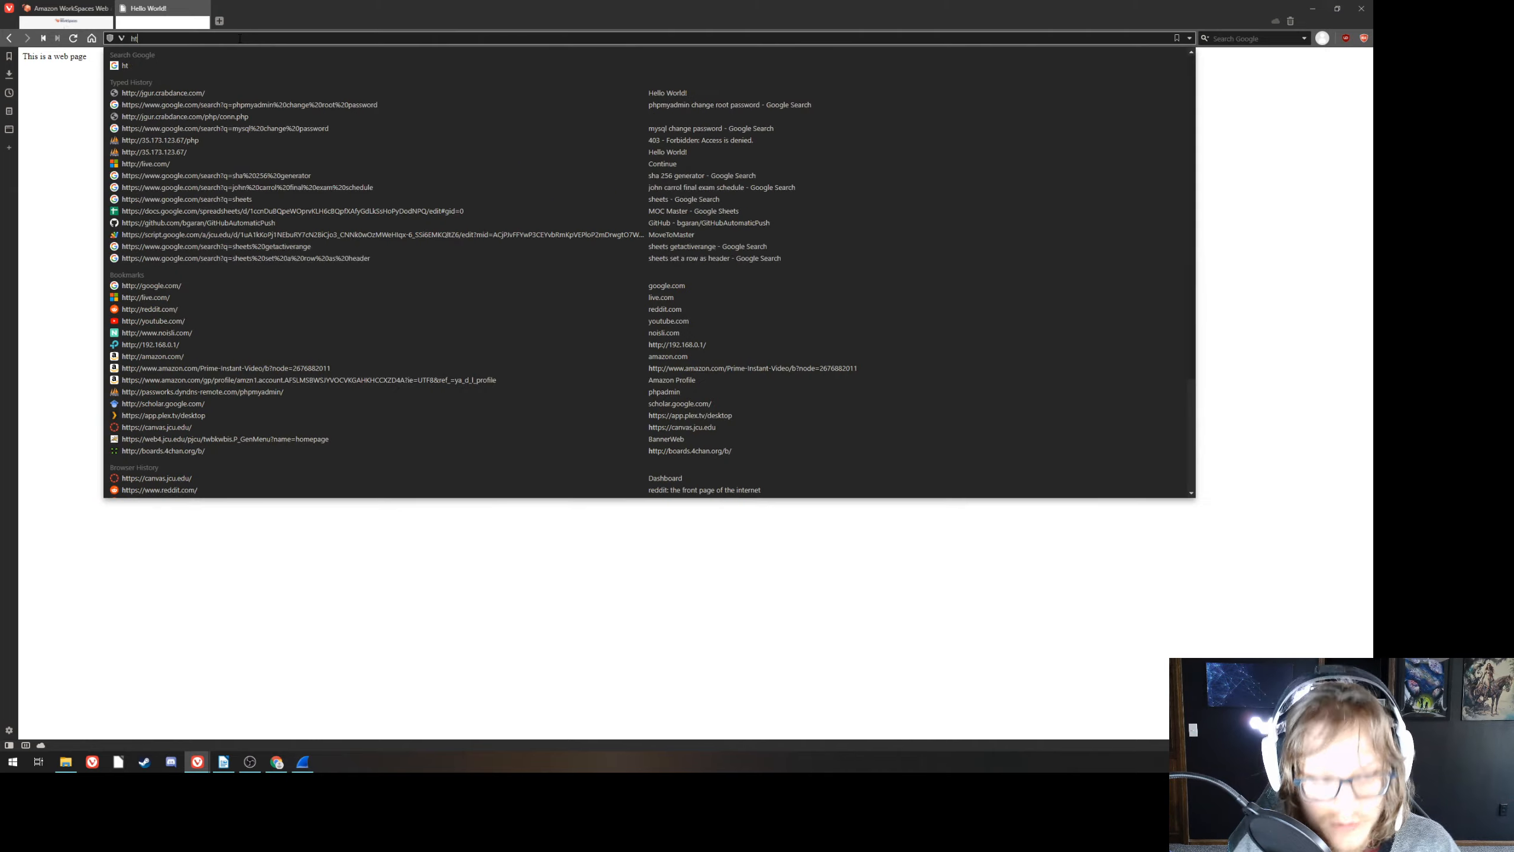
type("tpsL")
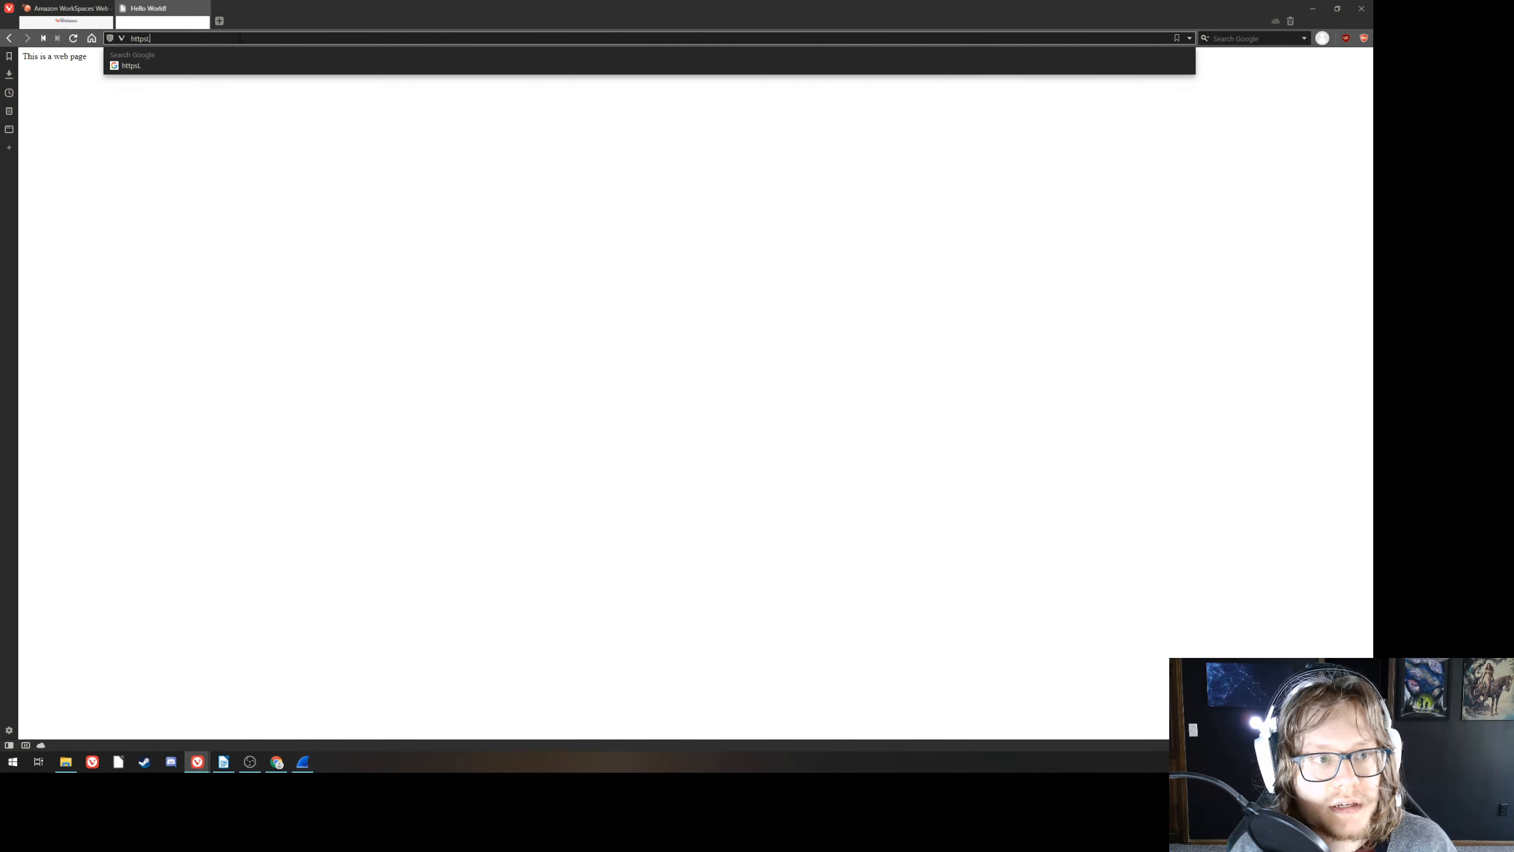
key("BackSpace")
type(":")
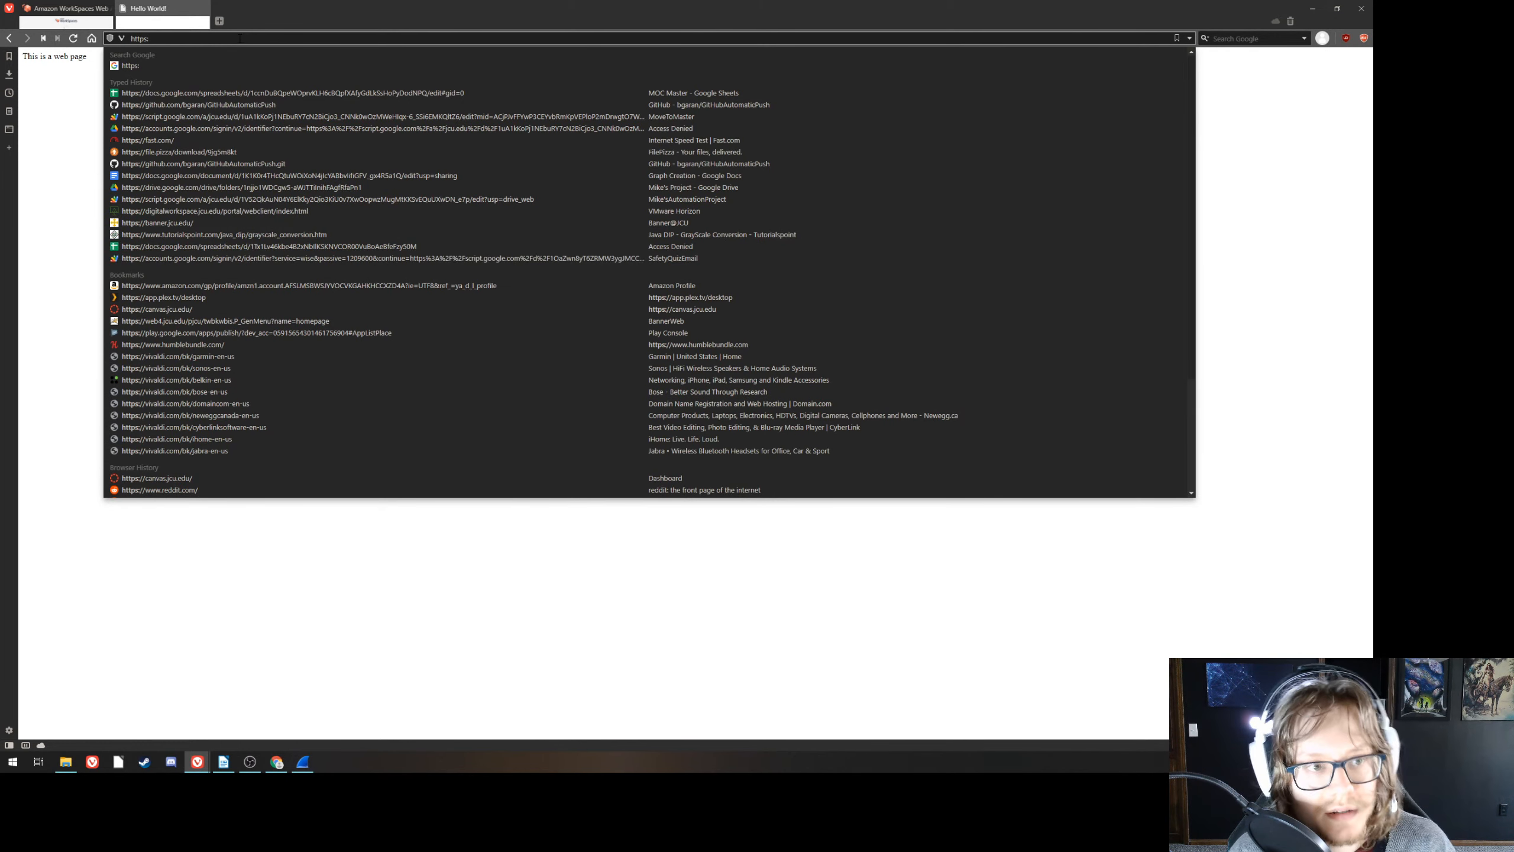
type("cra")
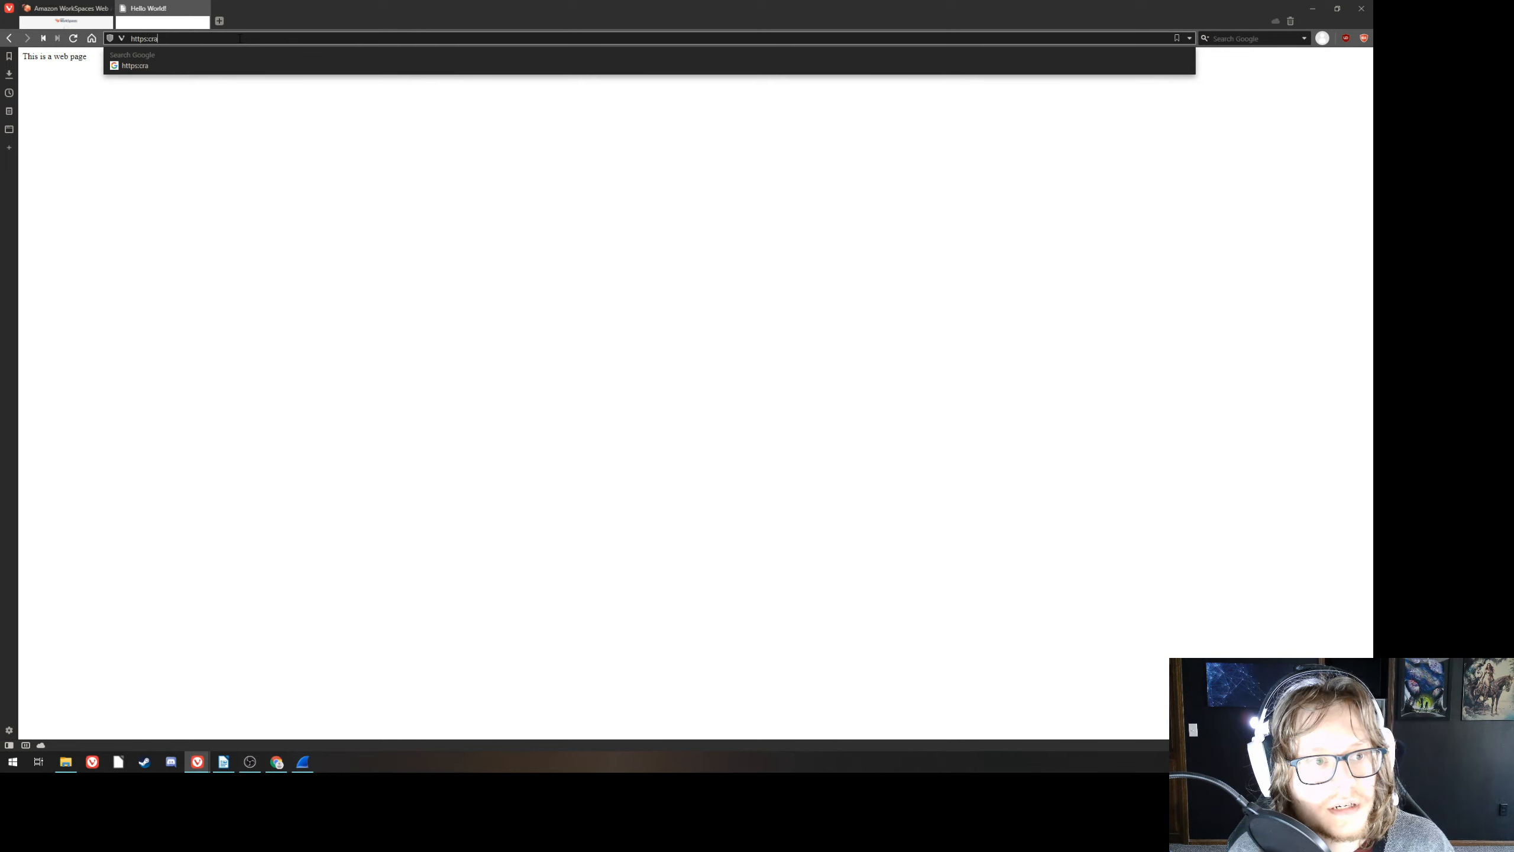
key("BackSpace")
key("BackSpace")
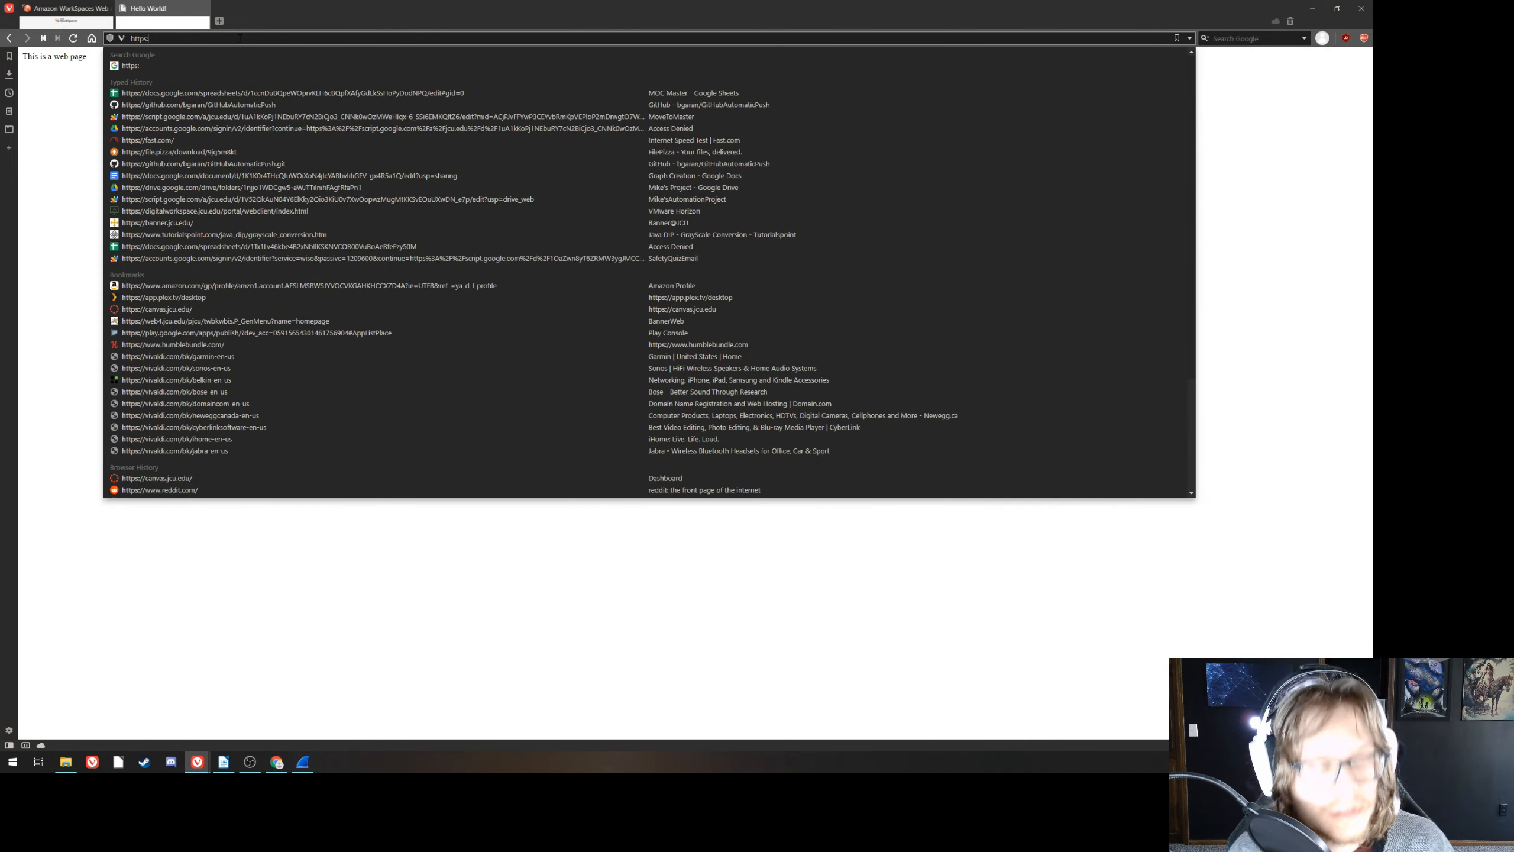
type("//jgur")
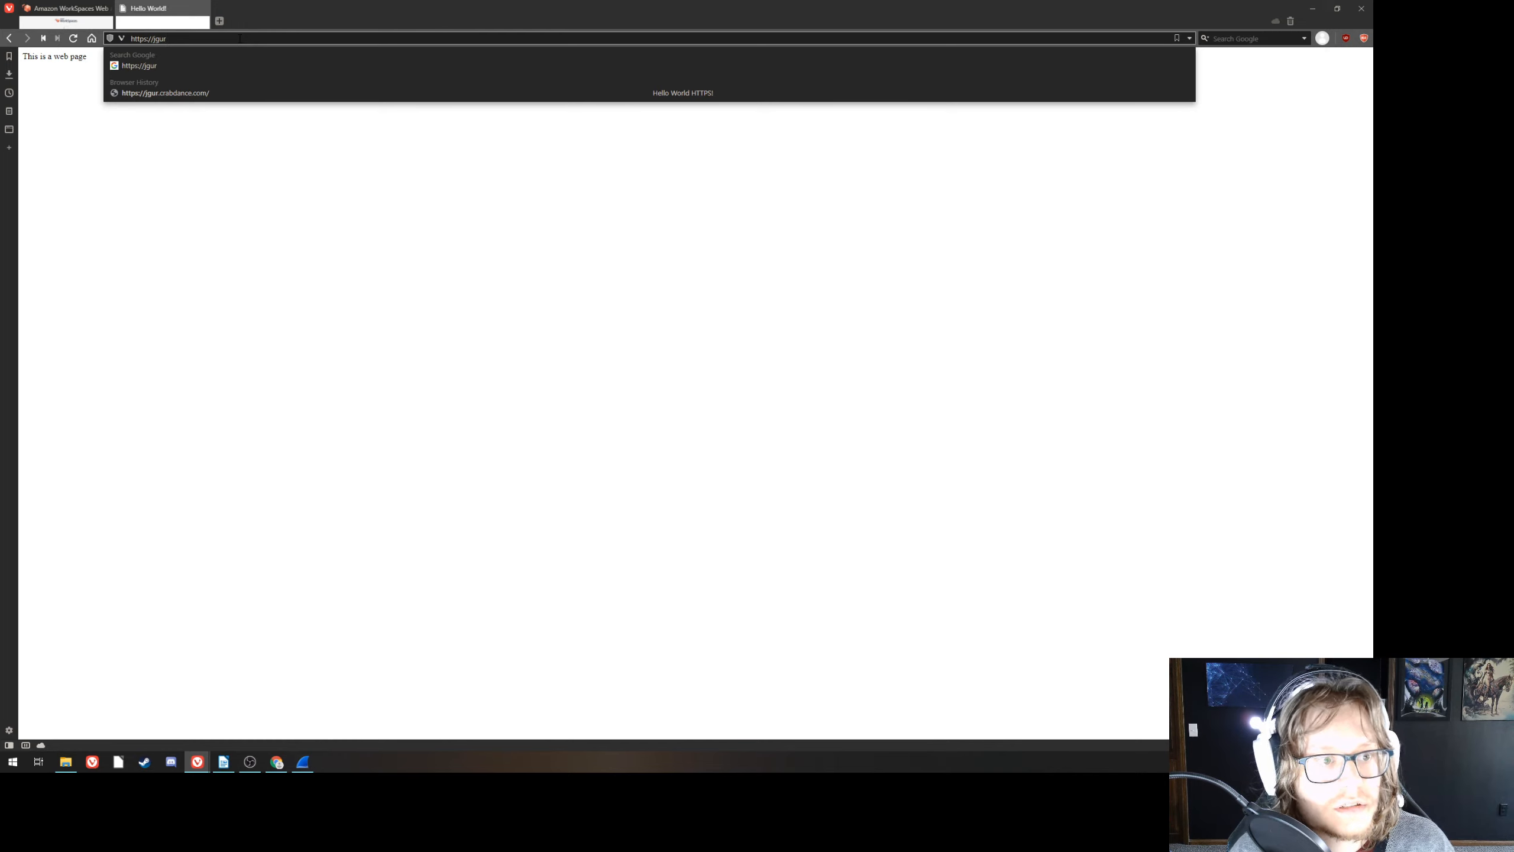
left_click(214, 94)
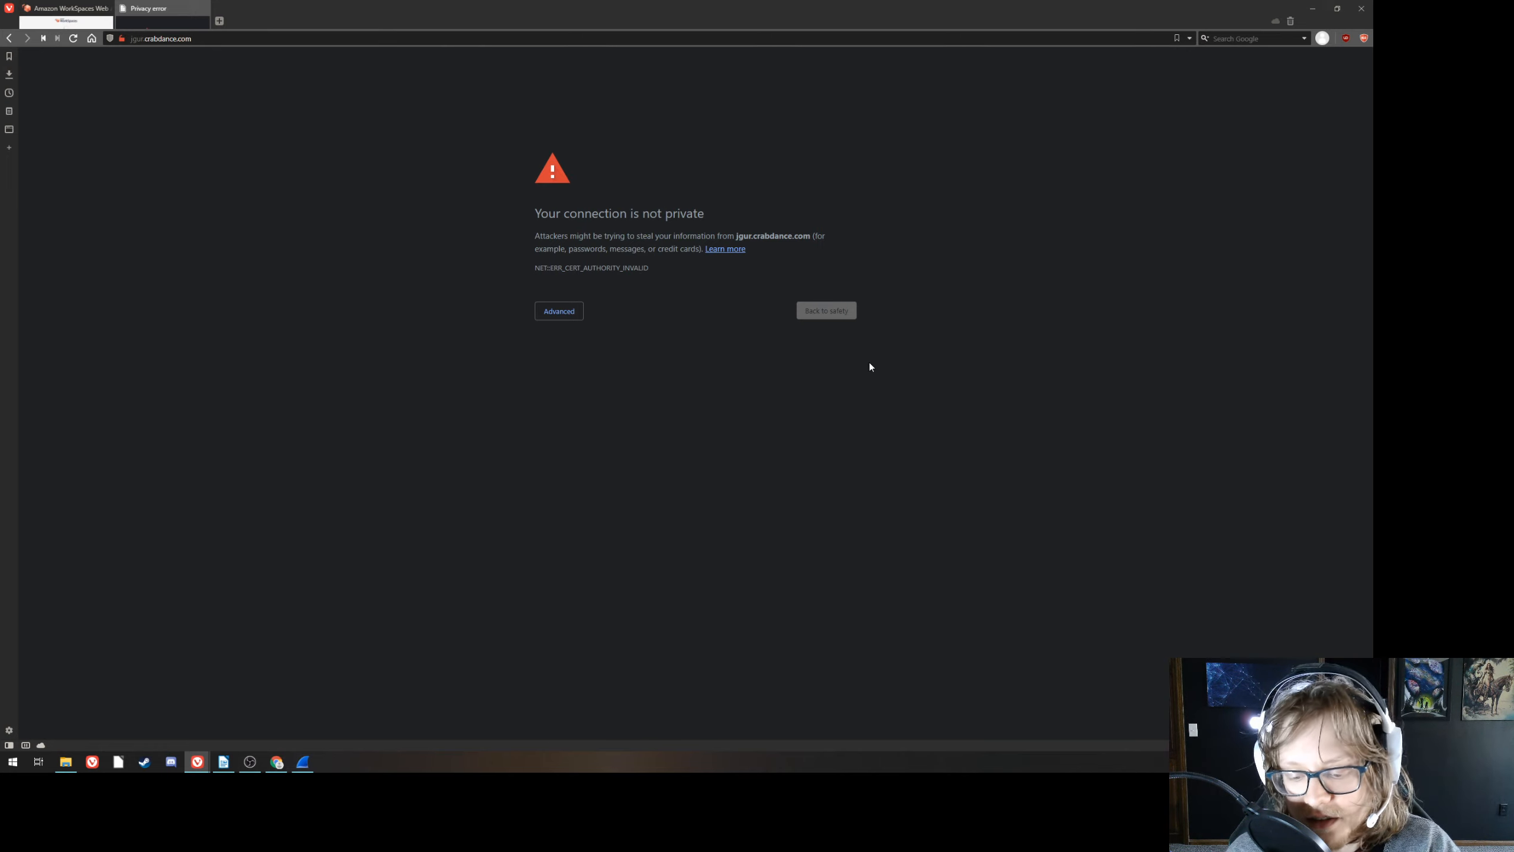
left_click(572, 310)
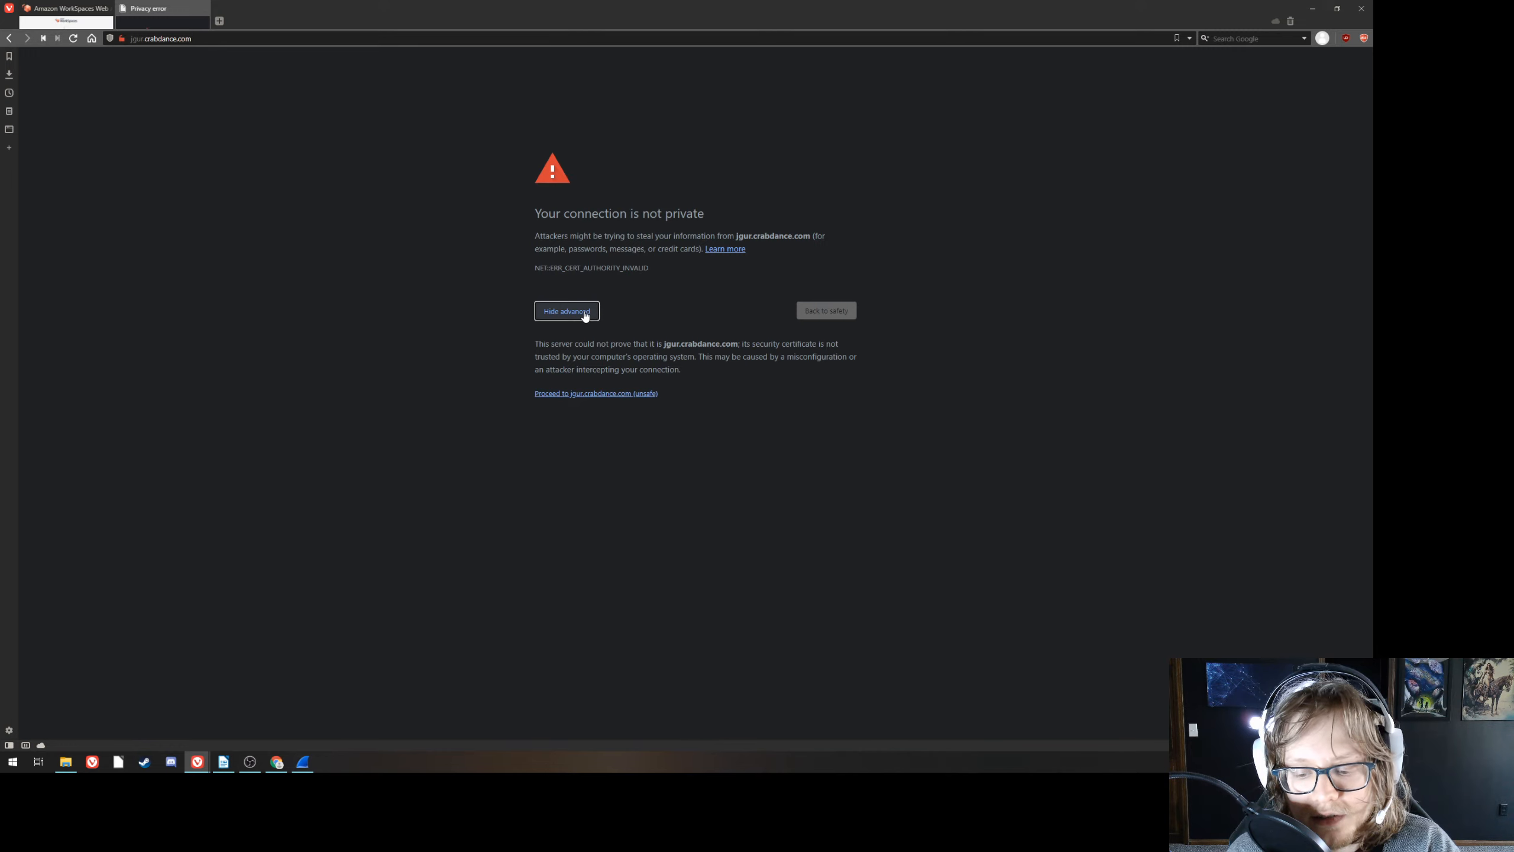
left_click(589, 393)
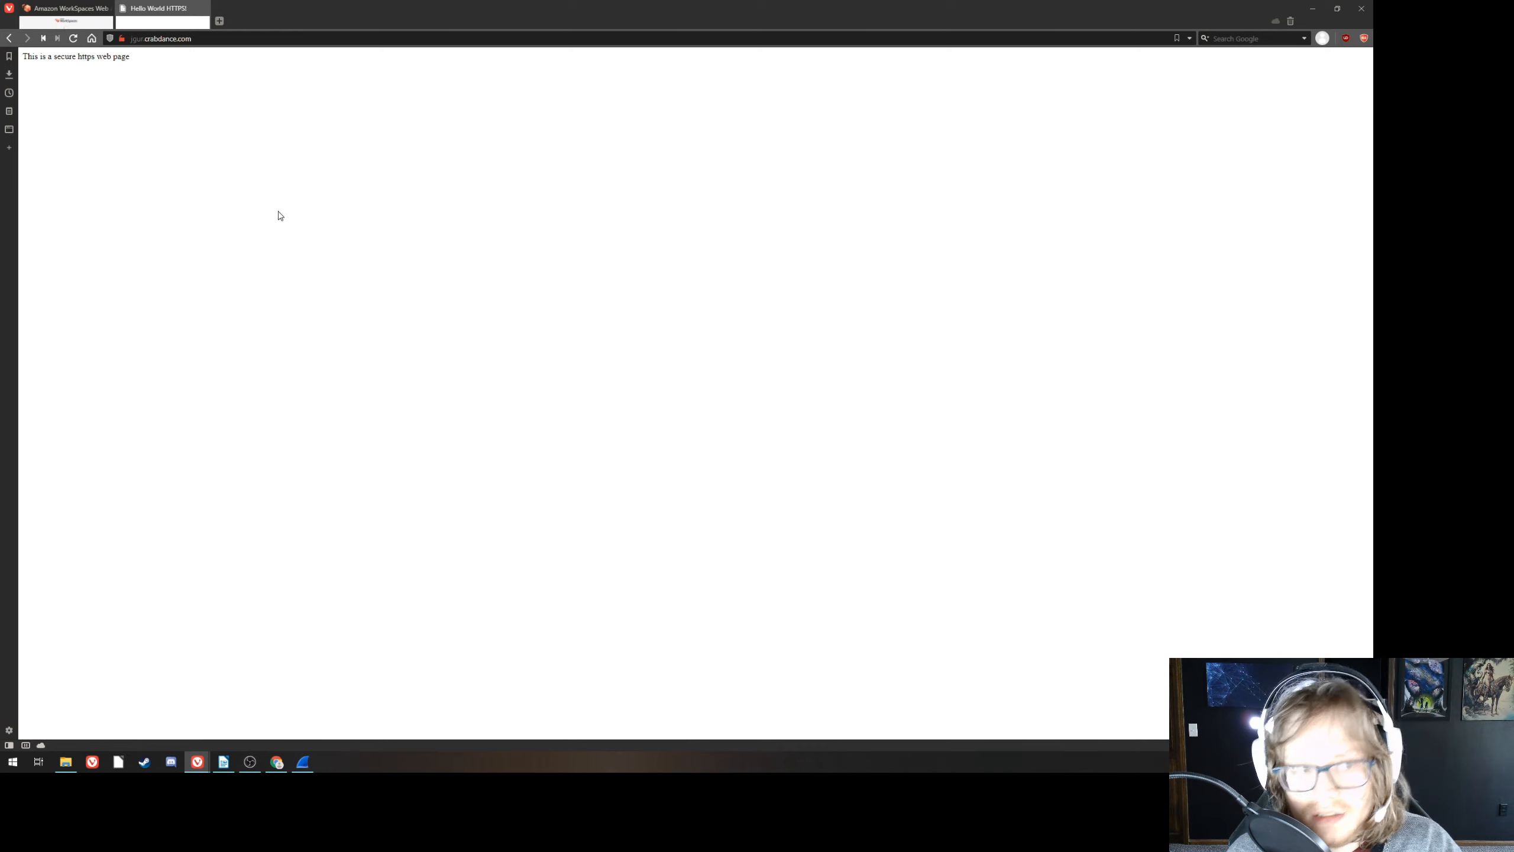
- View the general information of the jgur.crabdance.com site's certificate from its connection details
left_click(122, 40)
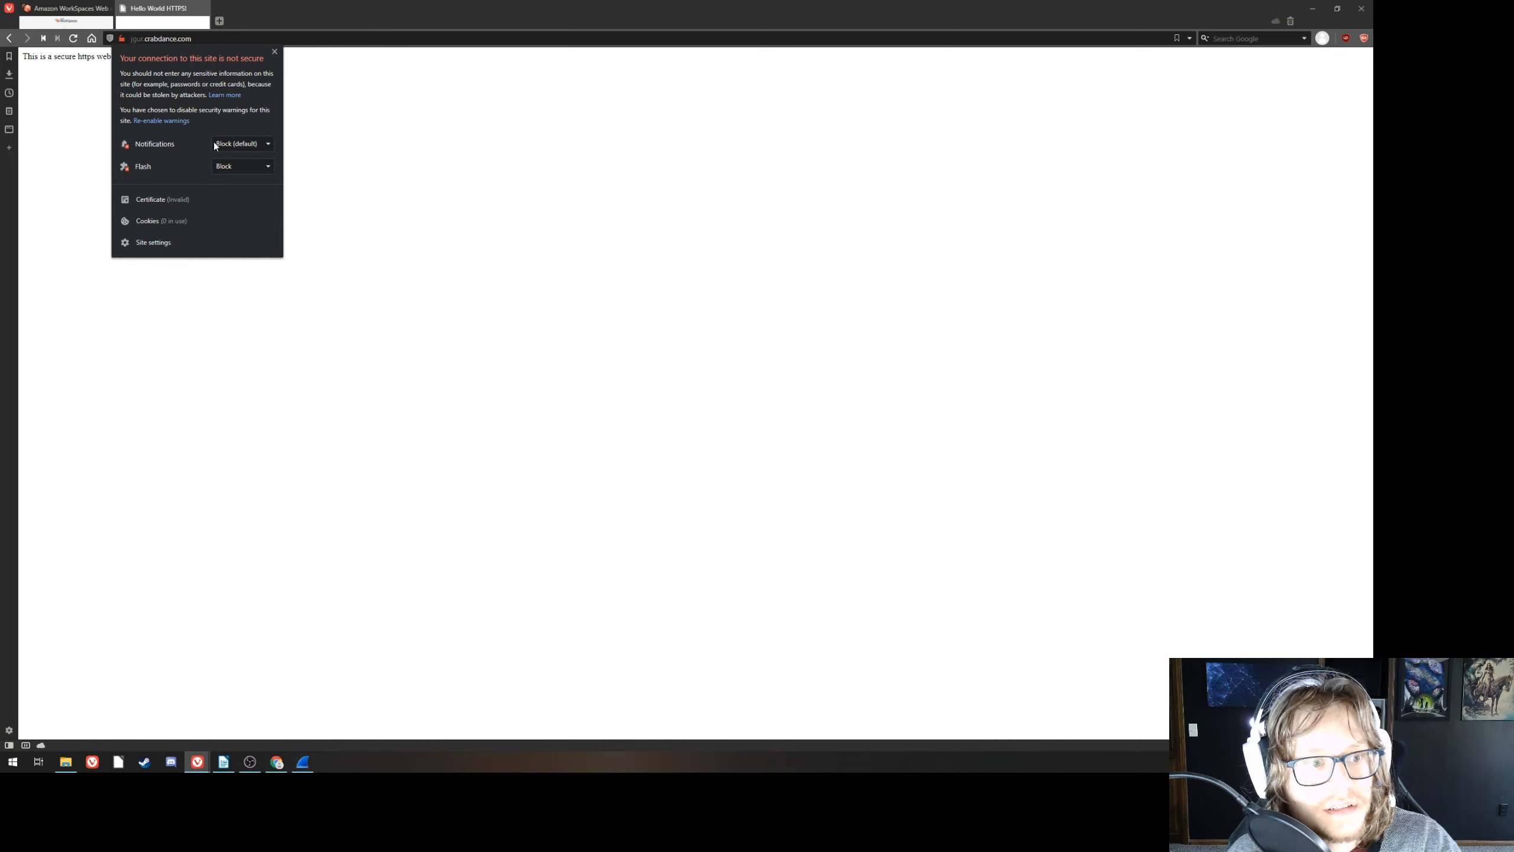
left_click(156, 199)
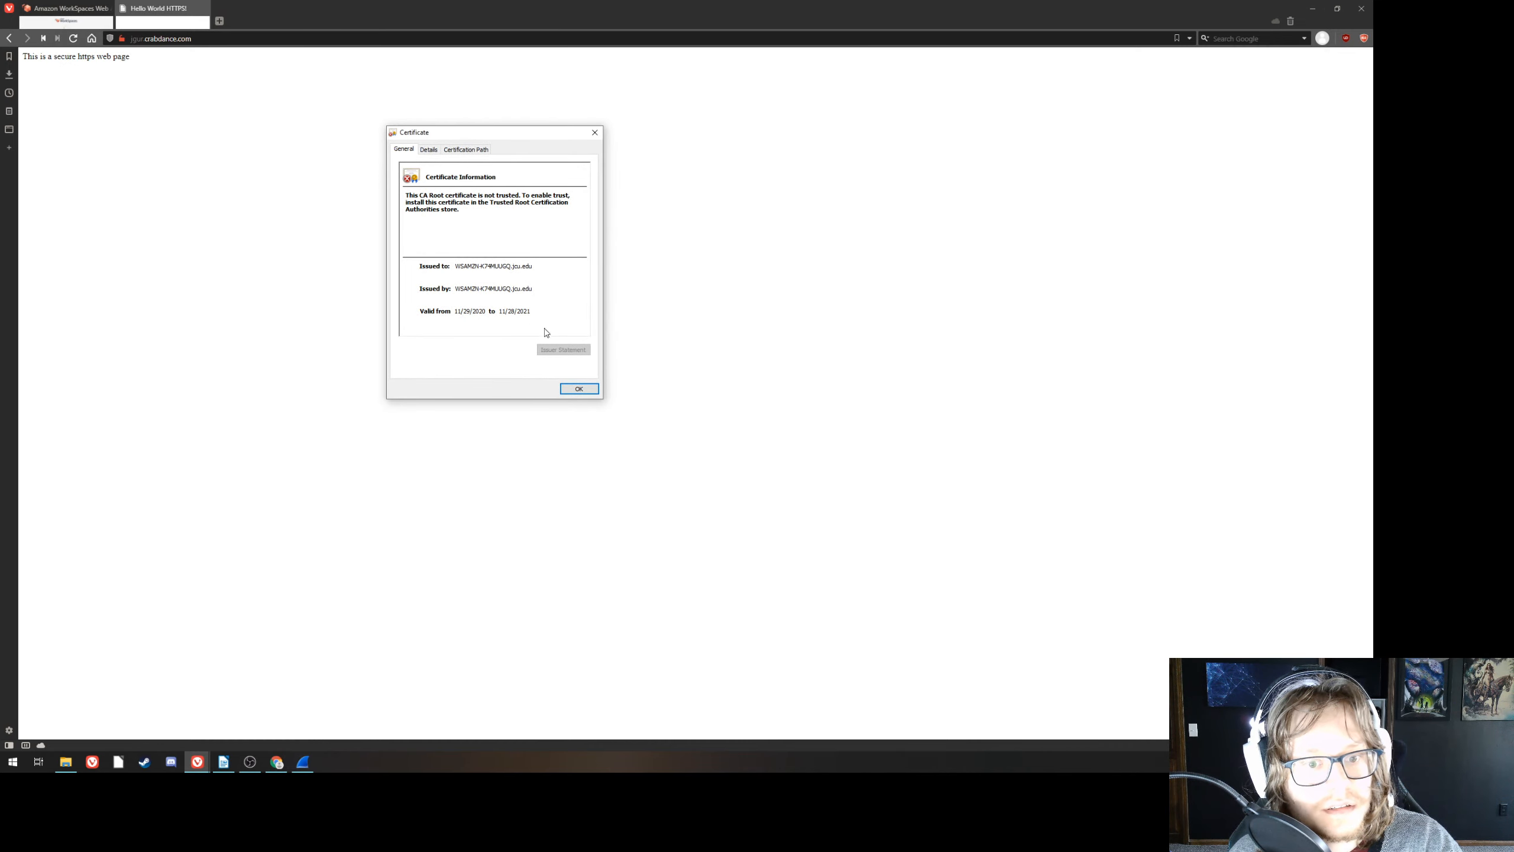
left_click(574, 388)
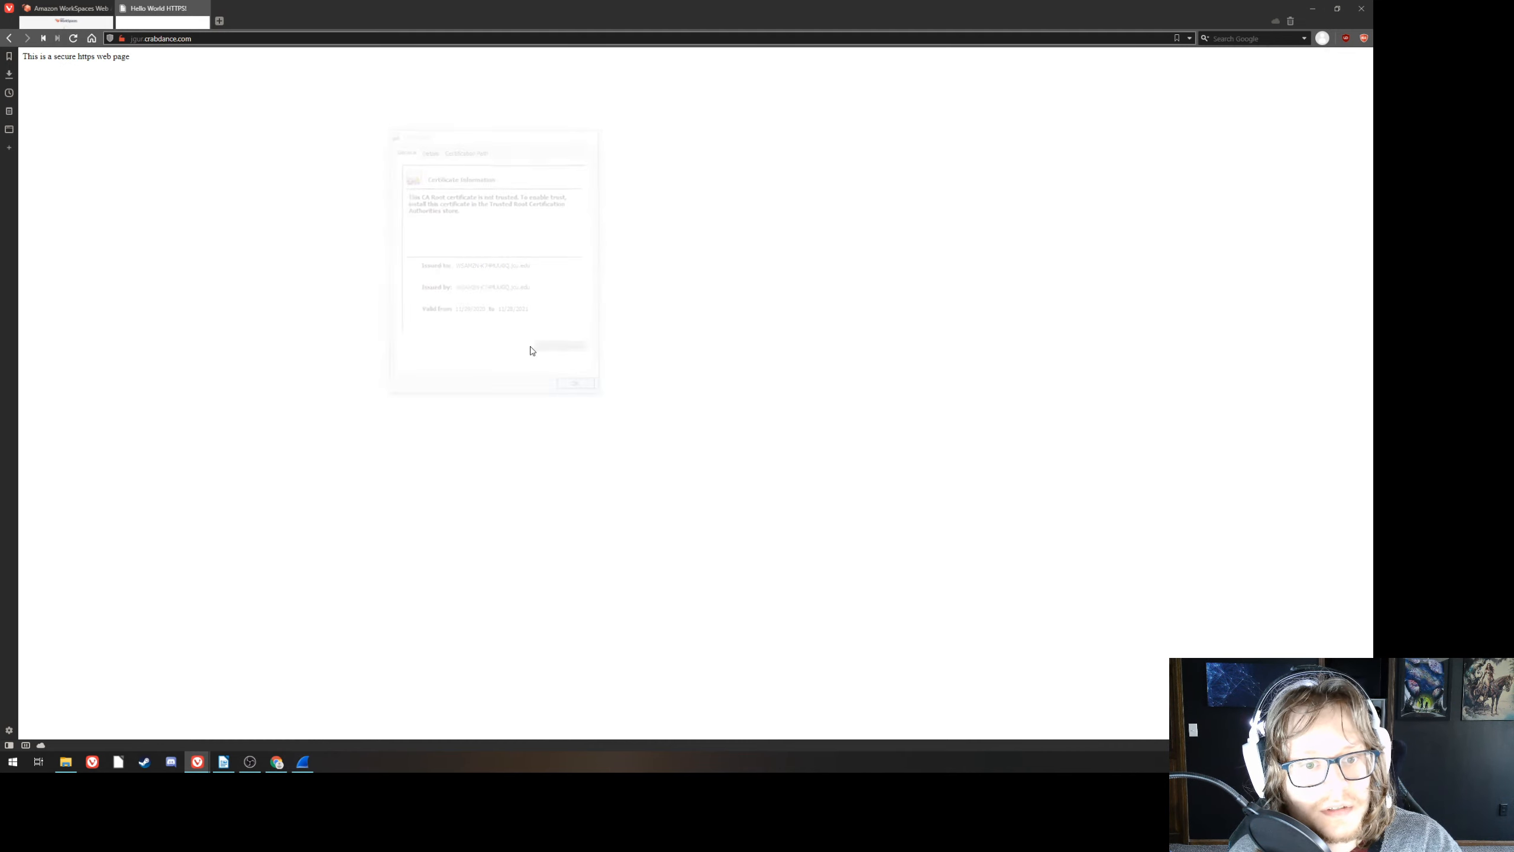
left_click(122, 40)
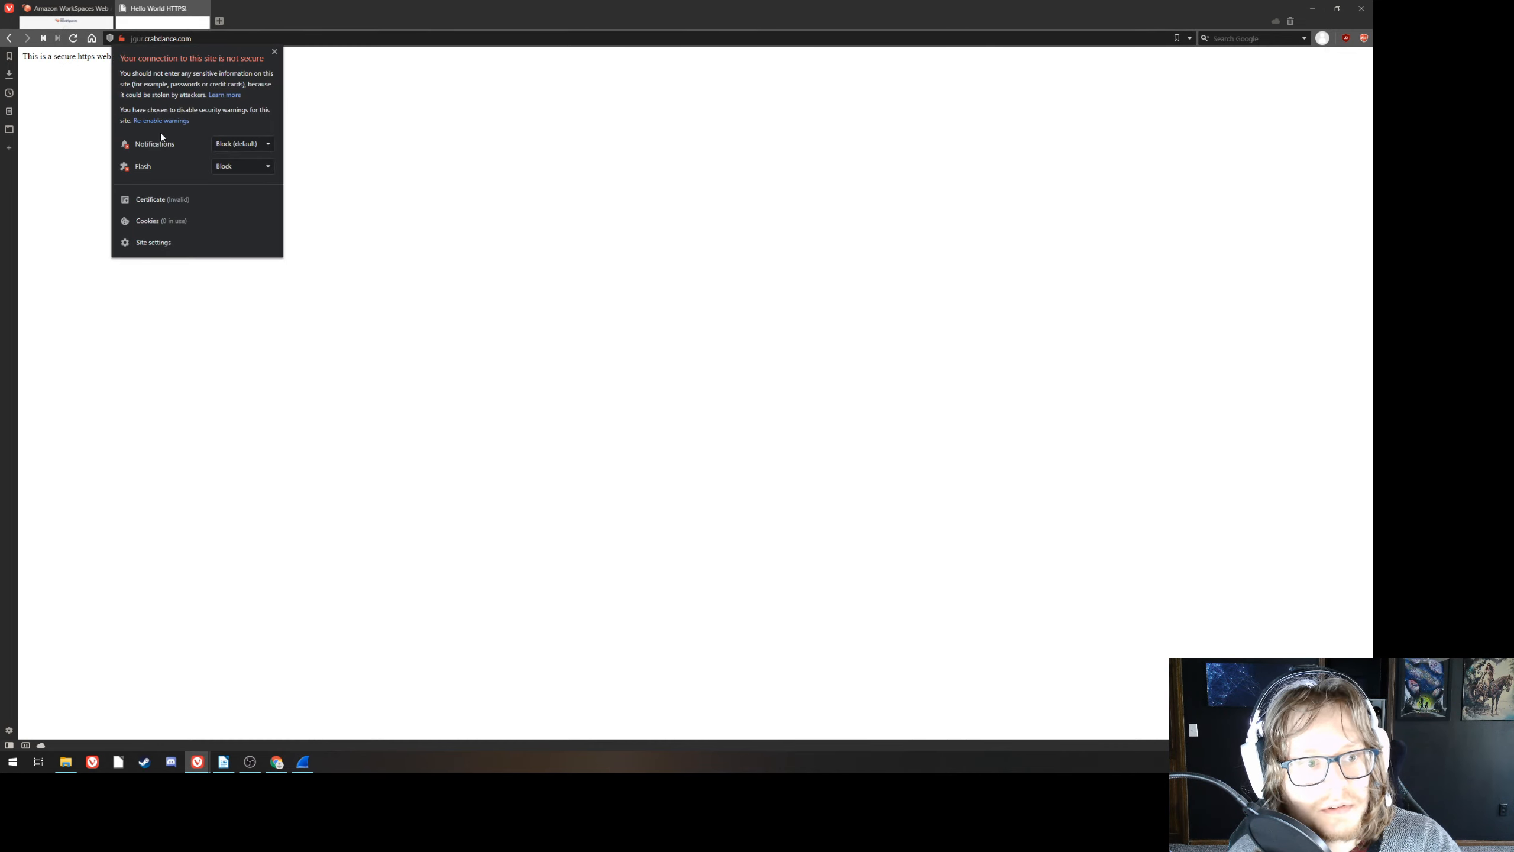
left_click(173, 199)
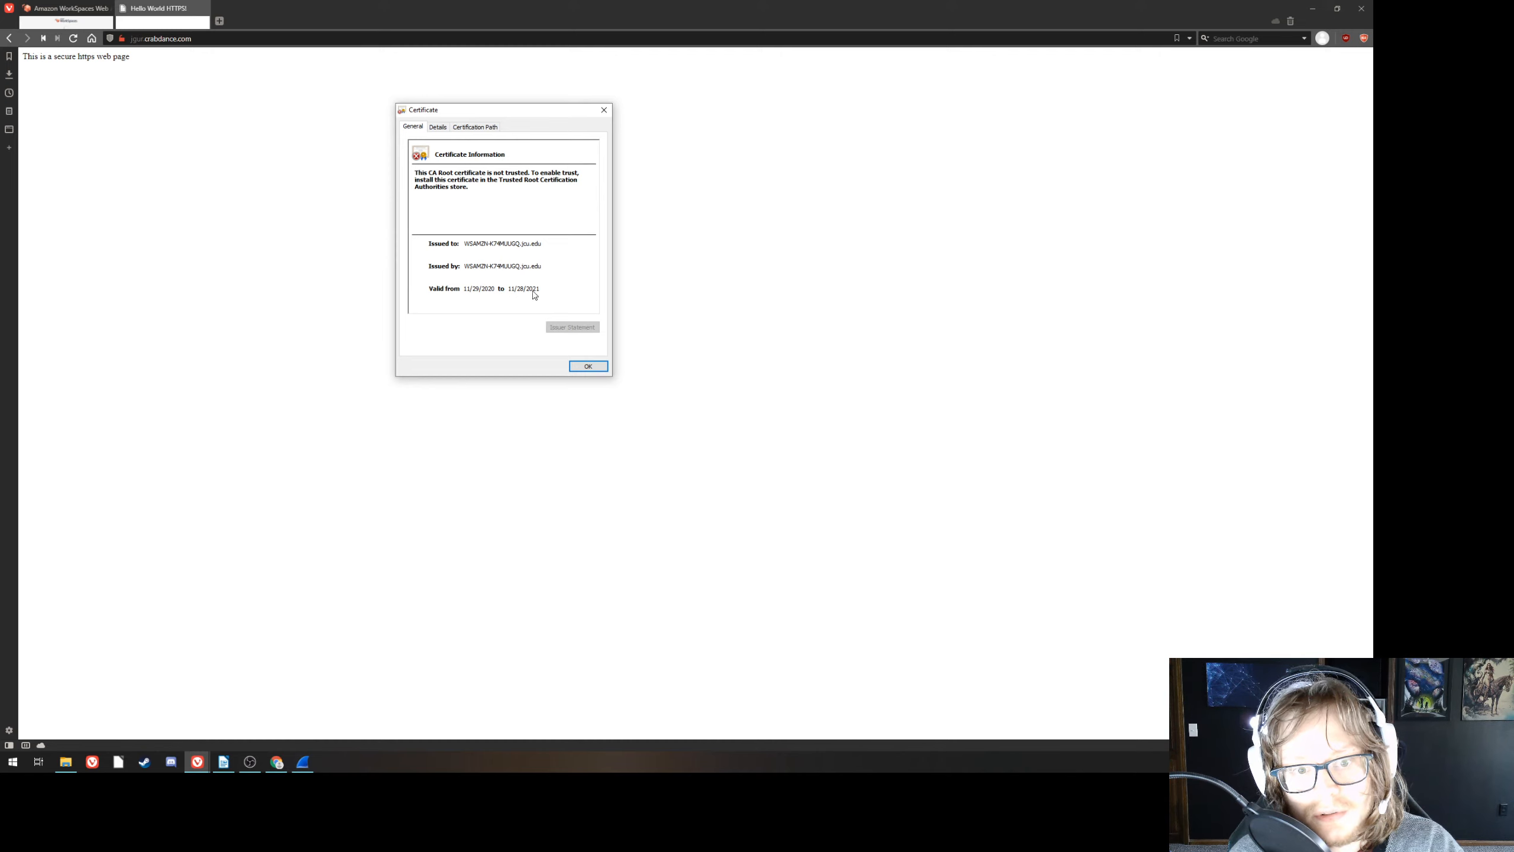
- Examine the certificate's details, including its public key and certification path, and close the certificate
left_click(439, 128)
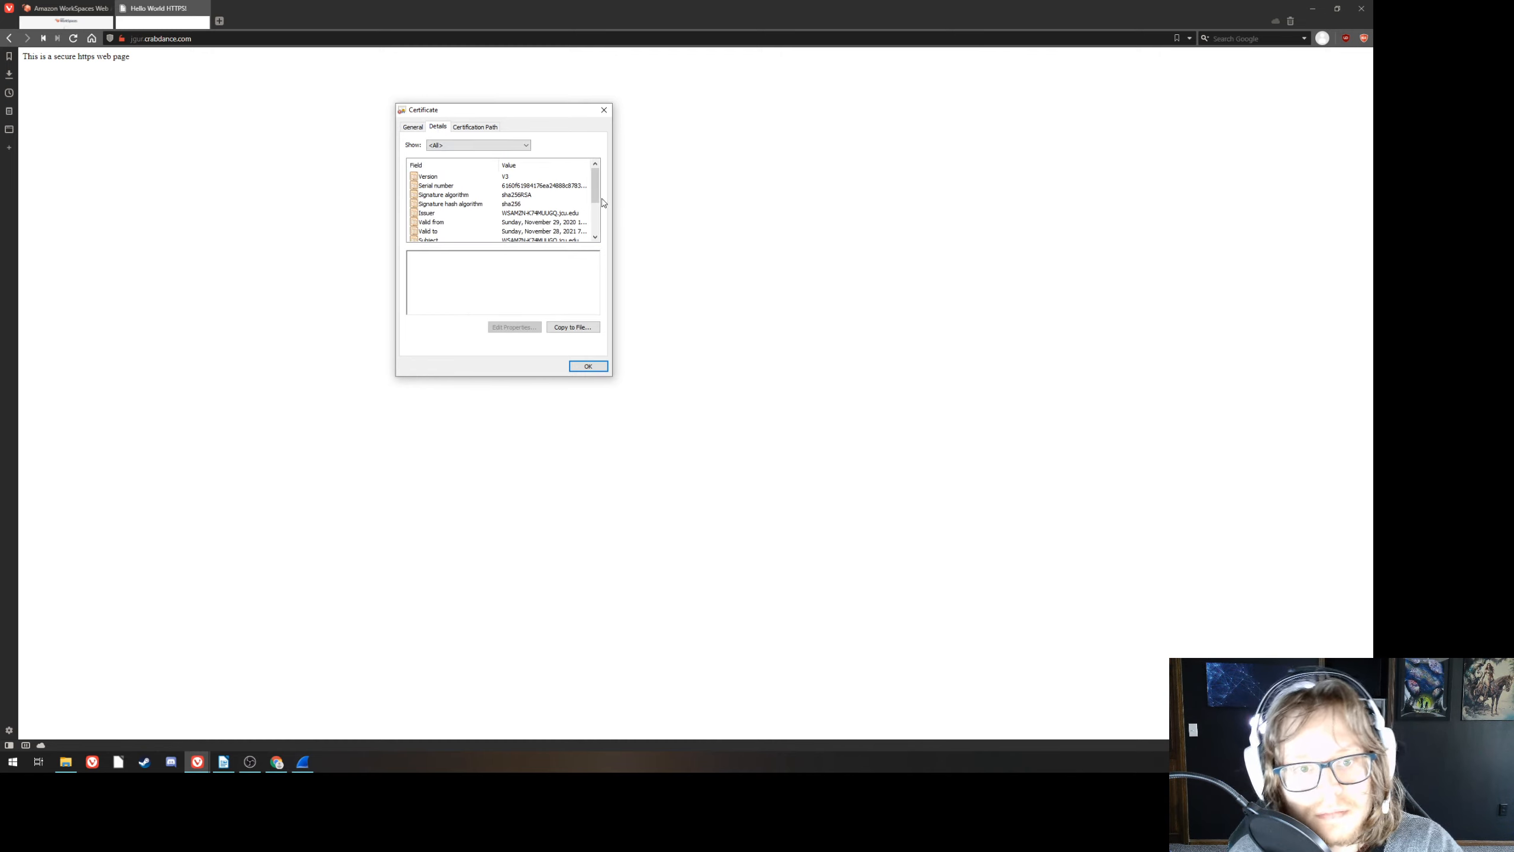
left_click_drag(596, 202, 604, 231)
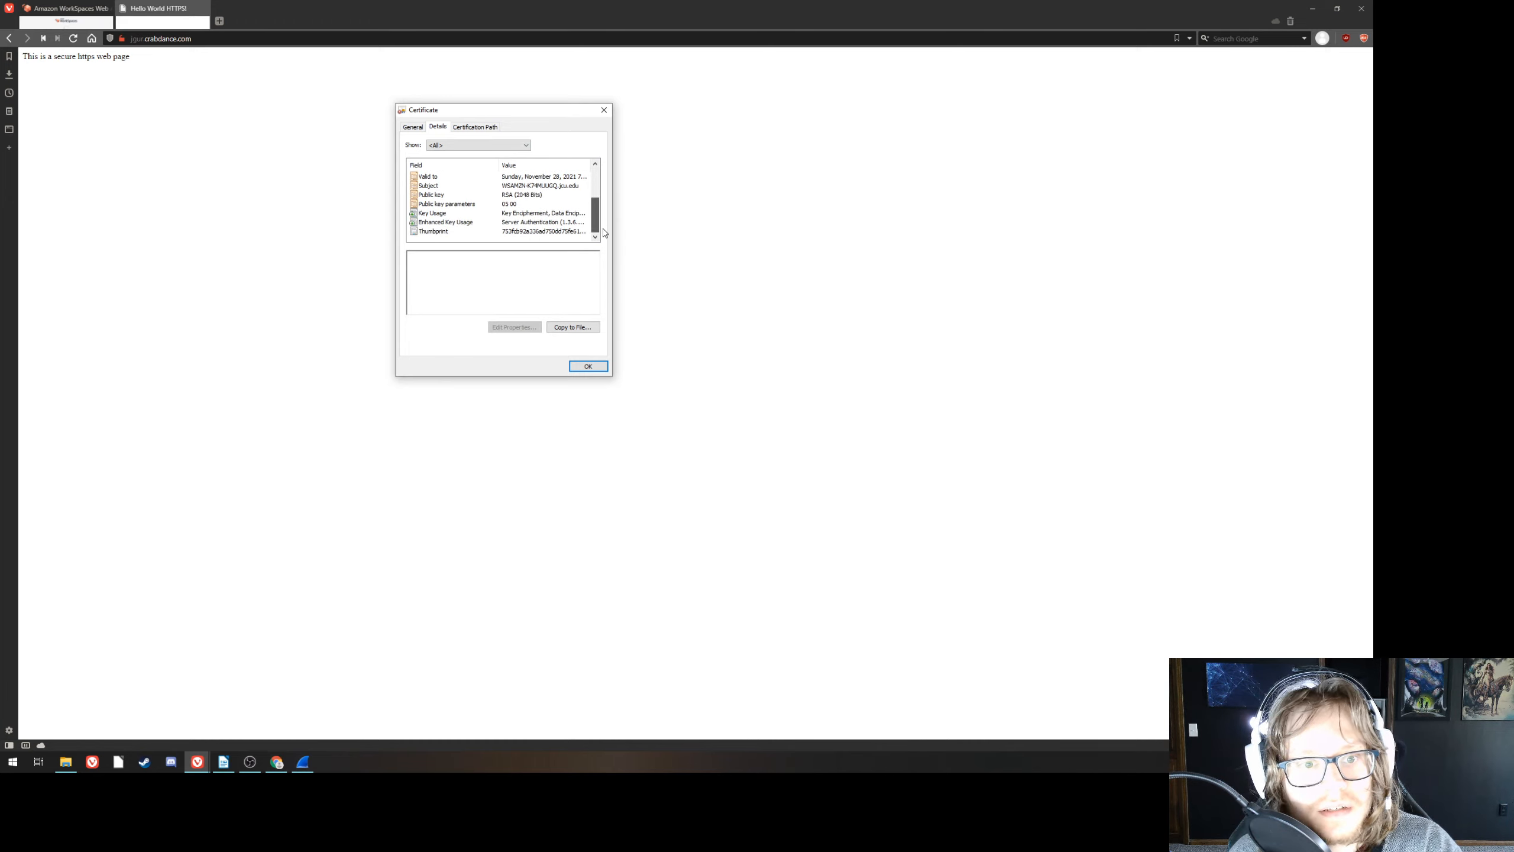
left_click(532, 197)
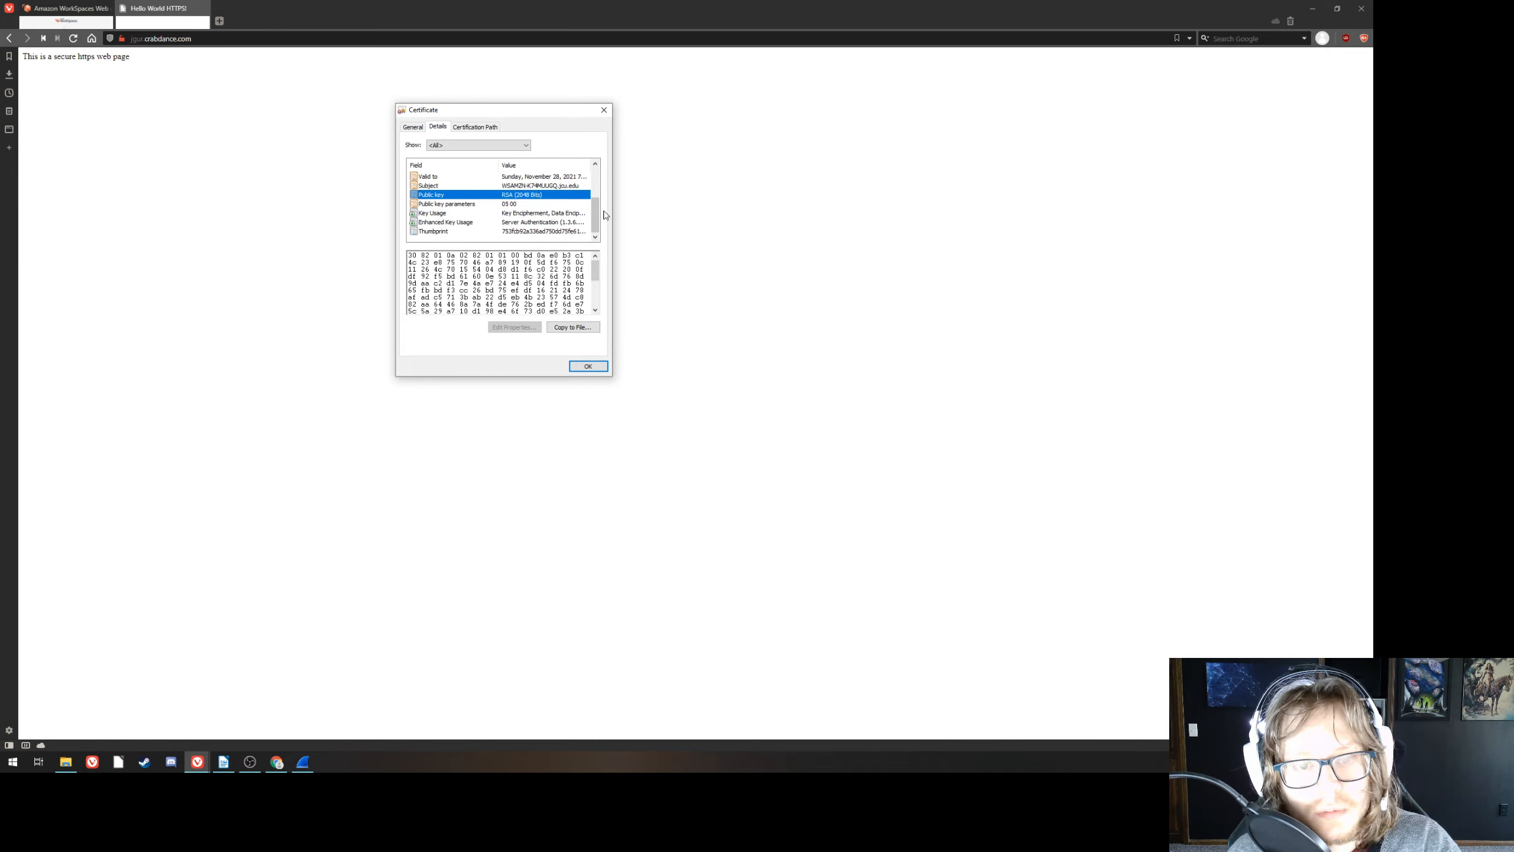
left_click(473, 128)
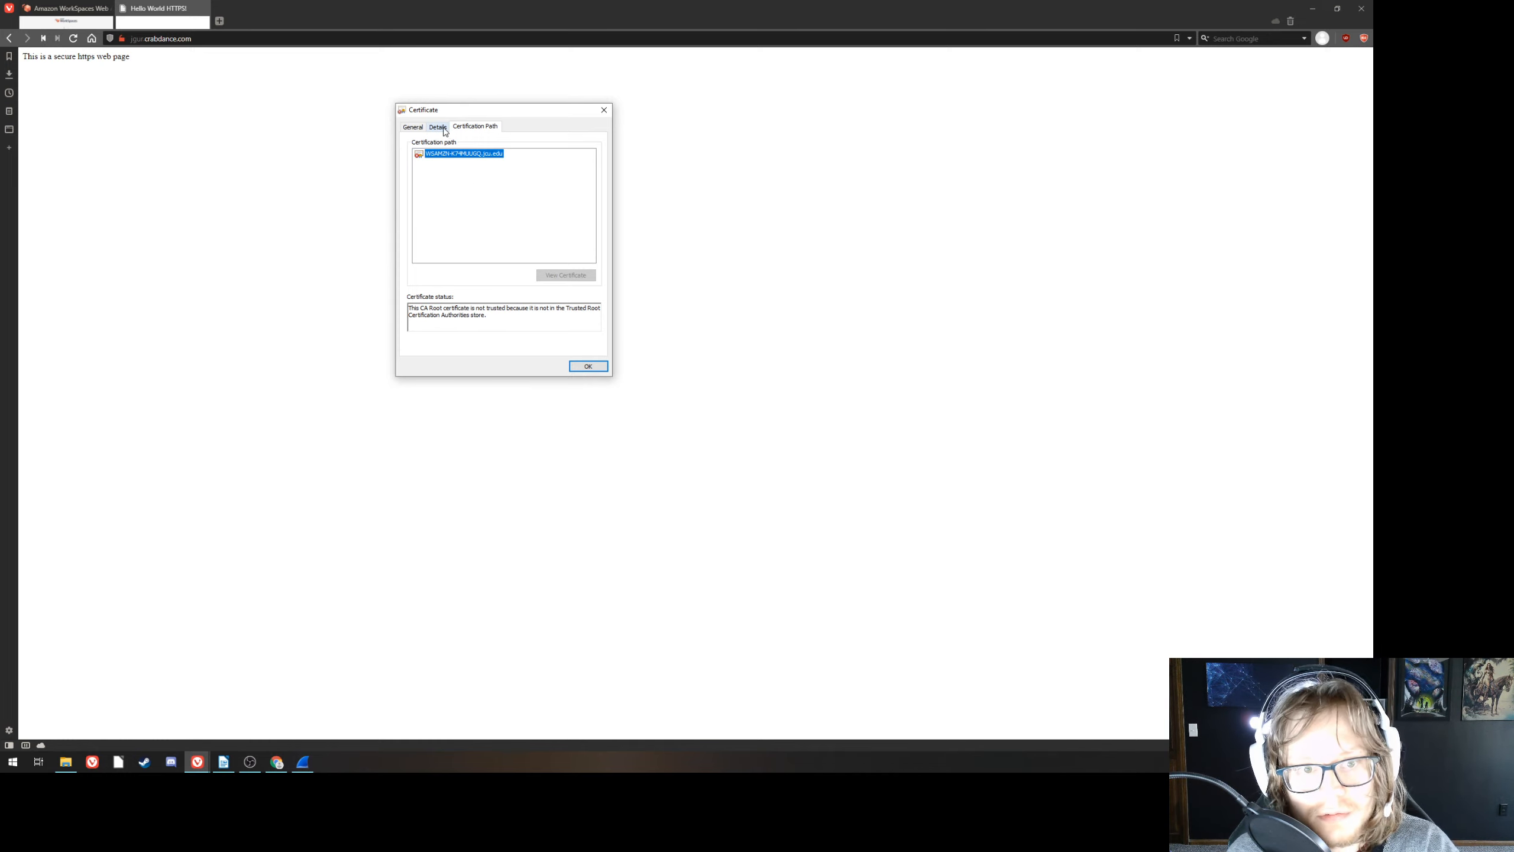
left_click(413, 127)
left_click(602, 111)
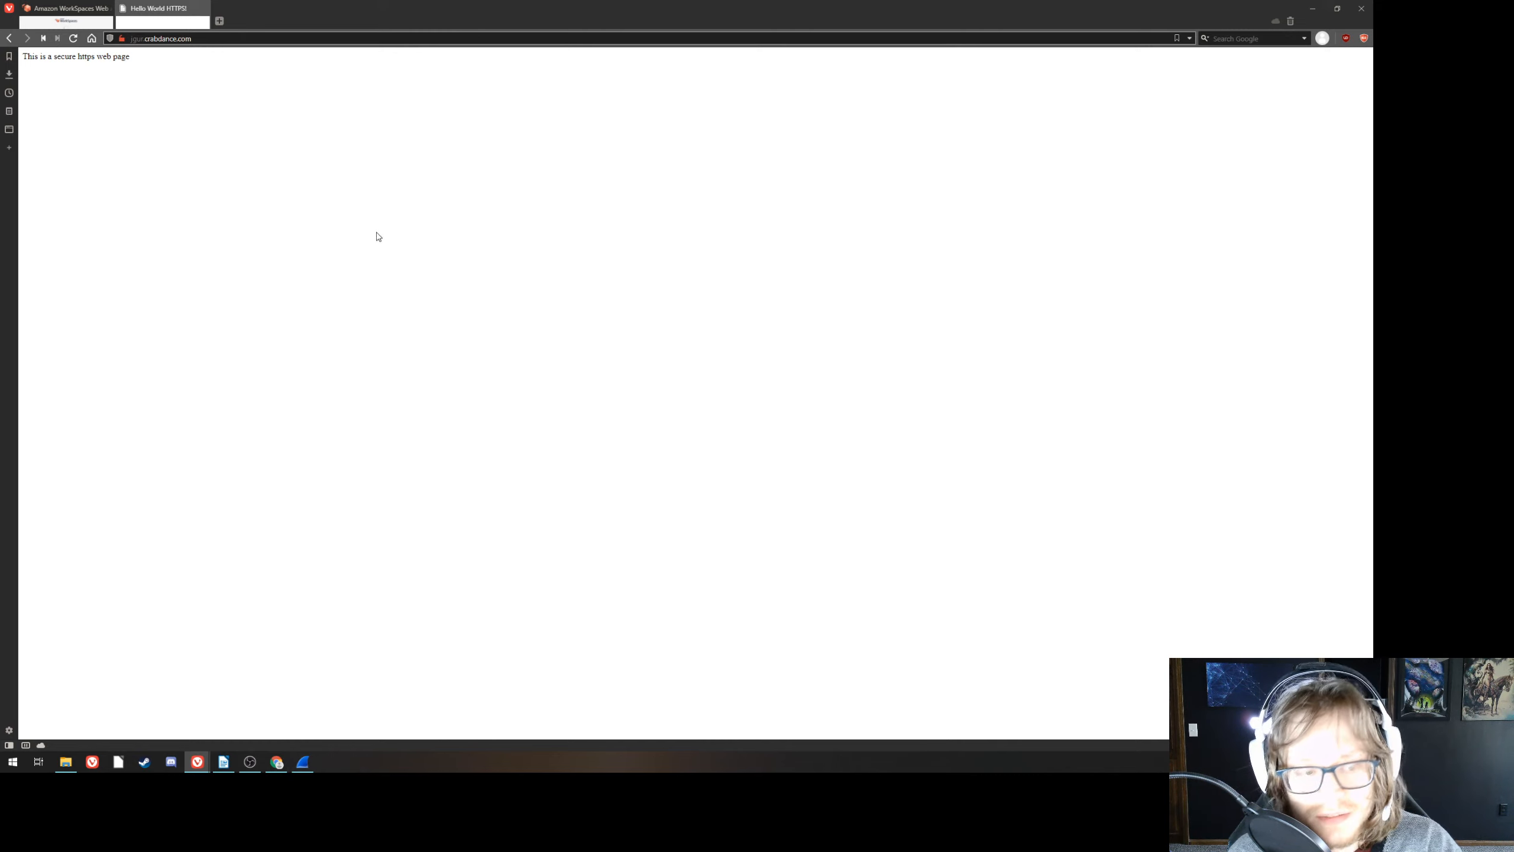
- Switch to Chrome in the Amazon WorkSpace, look at the Subdomains page of freedns.afraid.org in a new tab, and close it
left_click(62, 22)
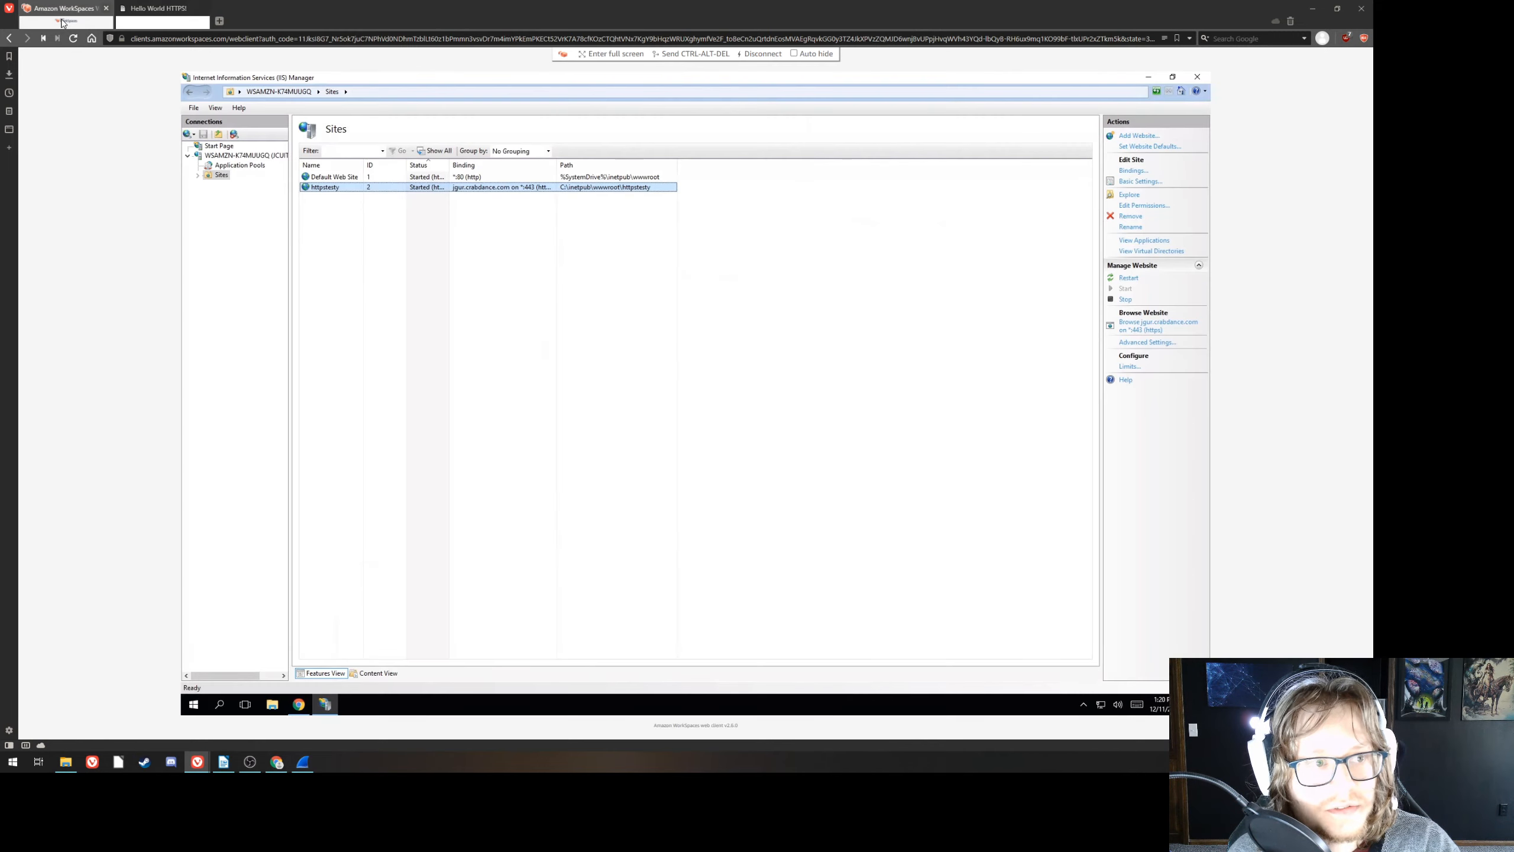
left_click(299, 704)
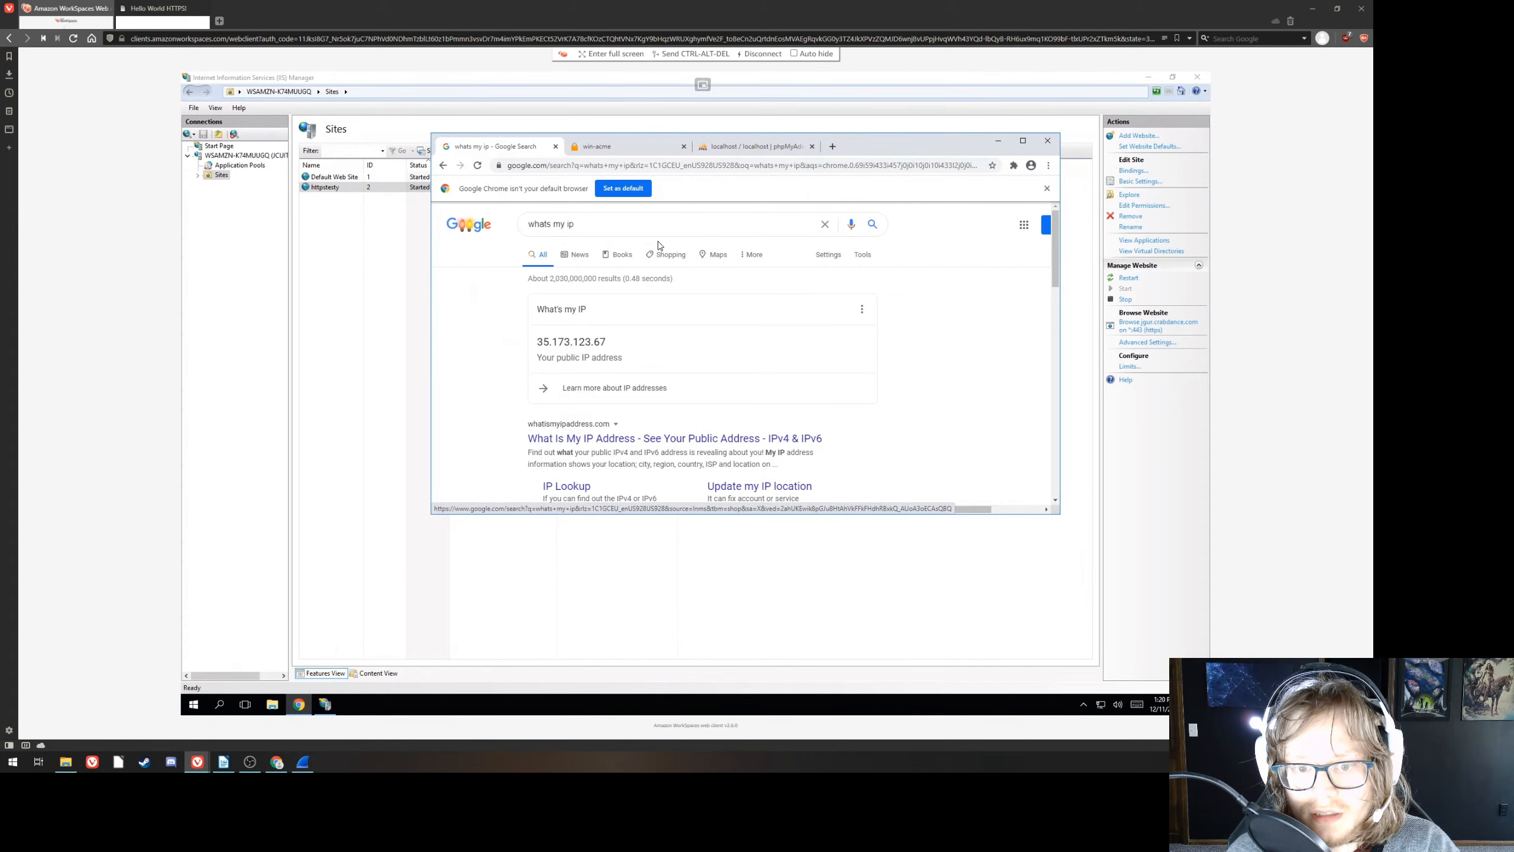
left_click(1048, 165)
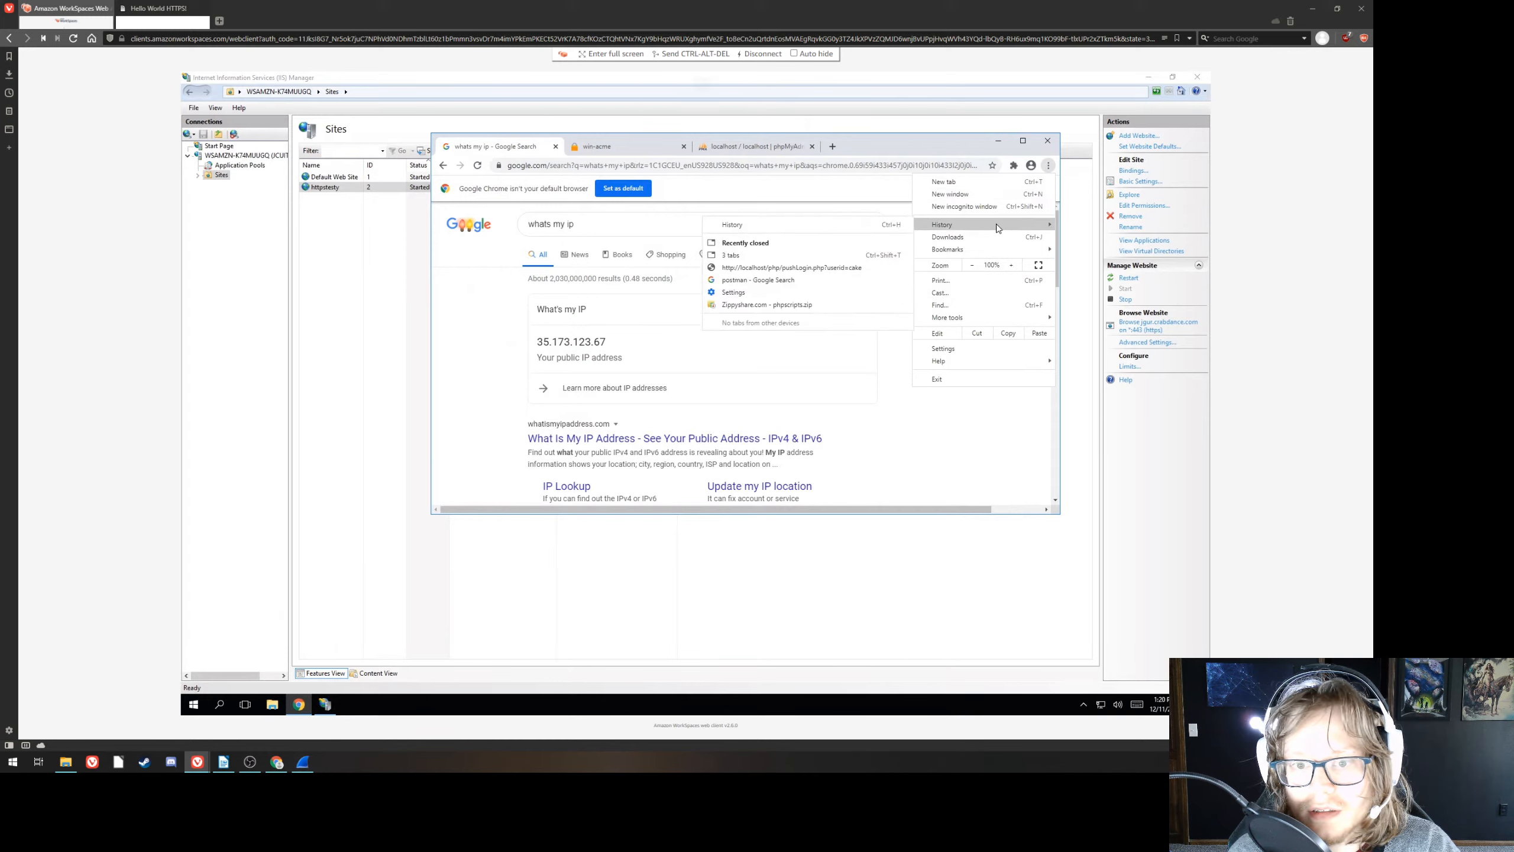
left_click(851, 148)
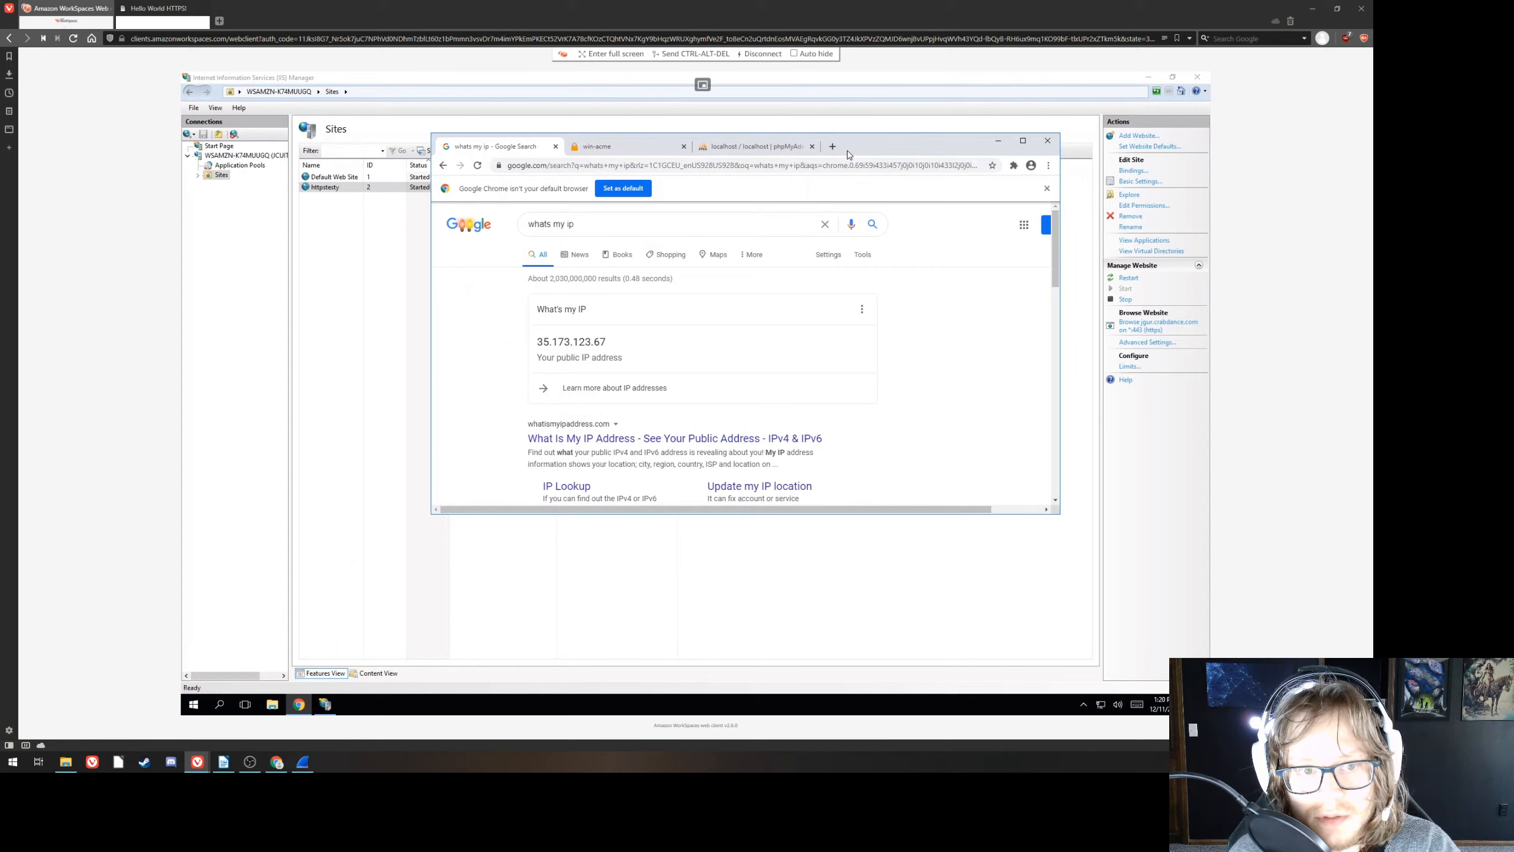
left_click(835, 149)
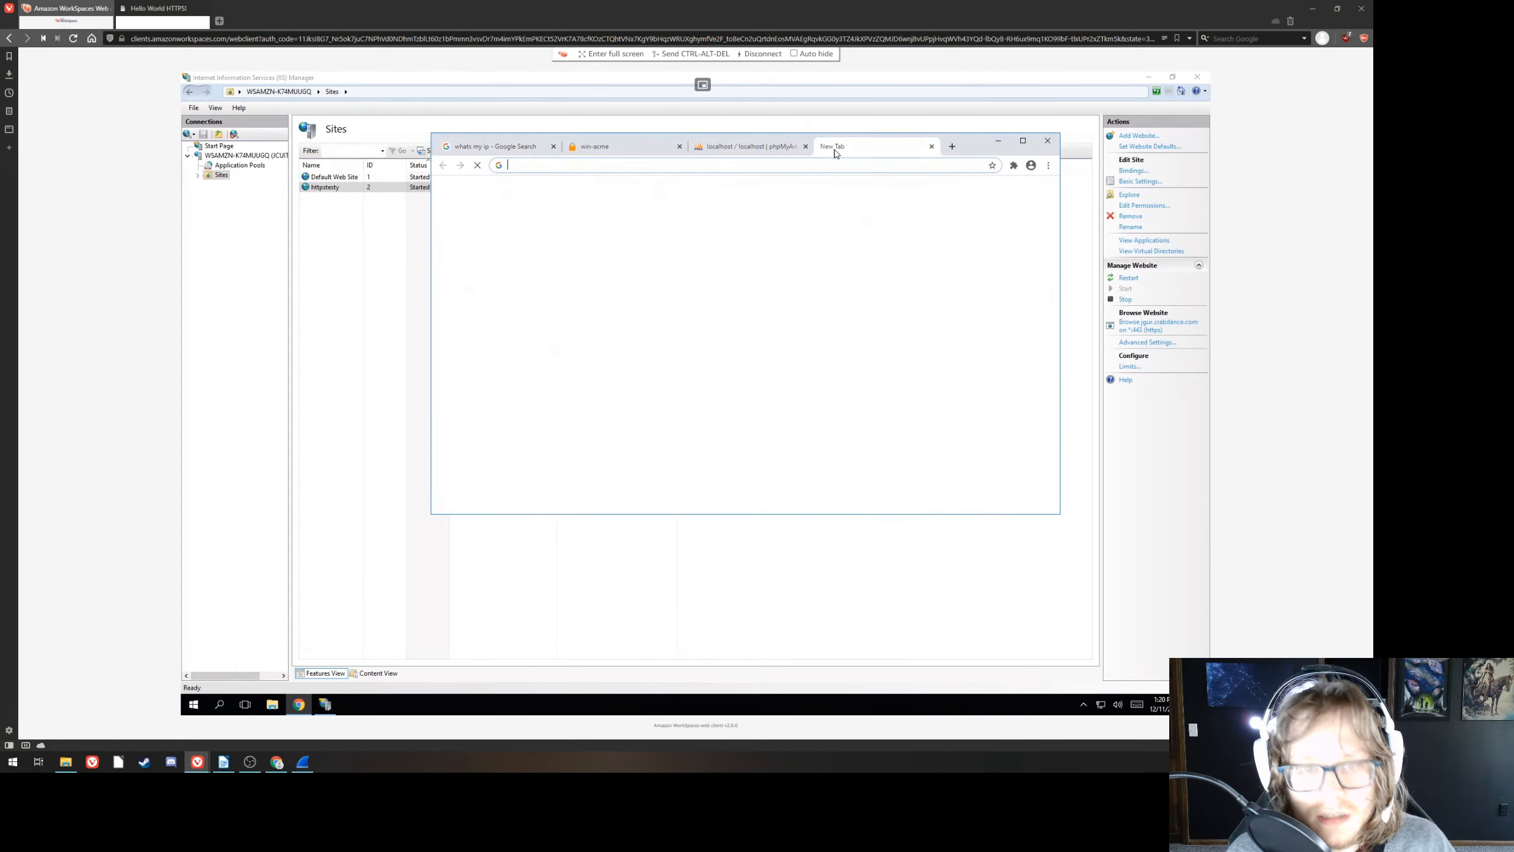
type("freedns")
key("Return")
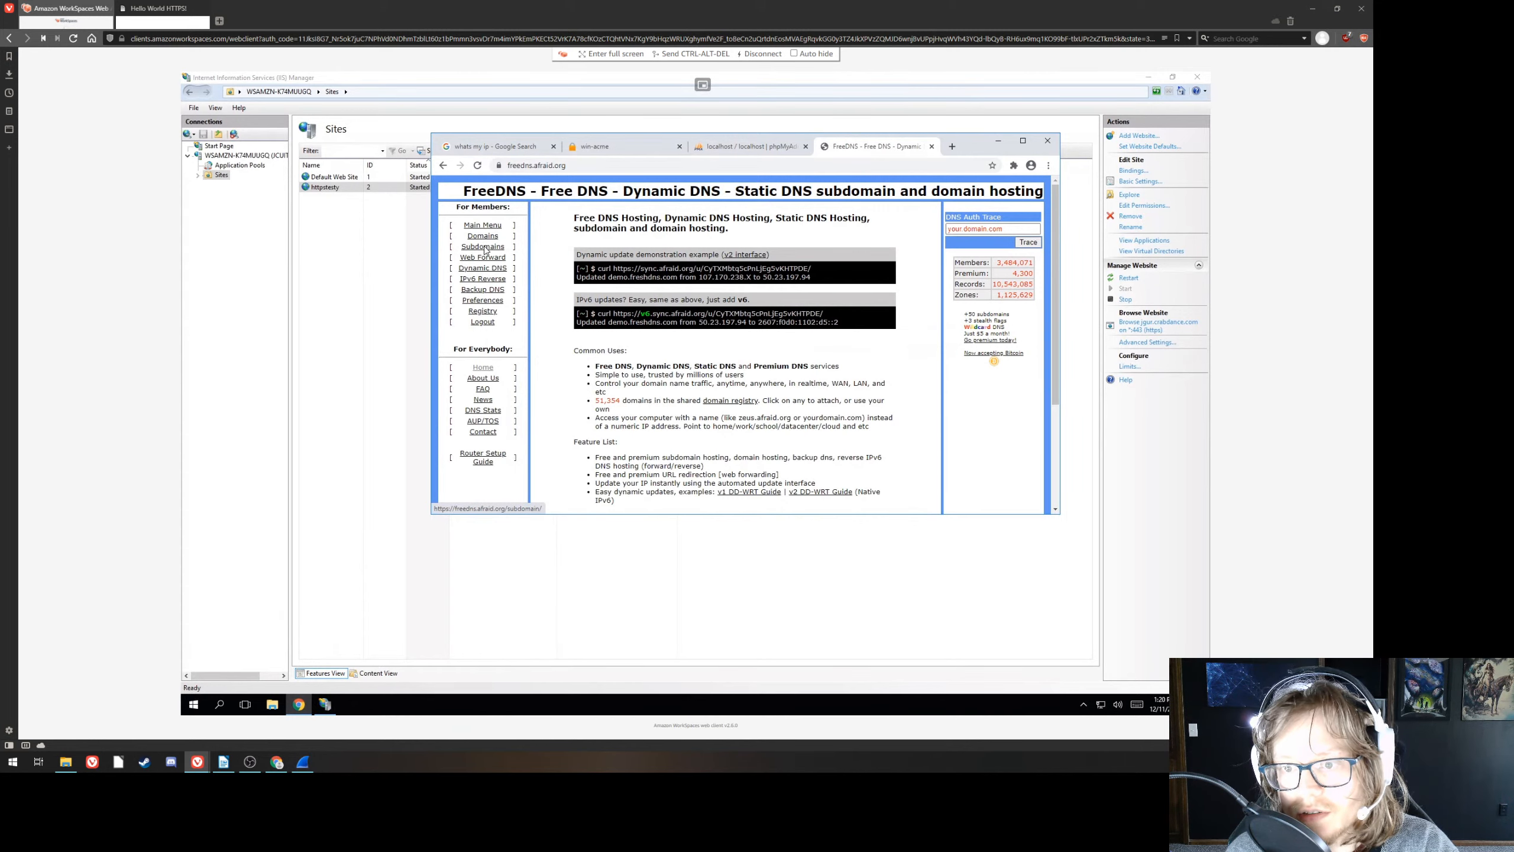
left_click(485, 247)
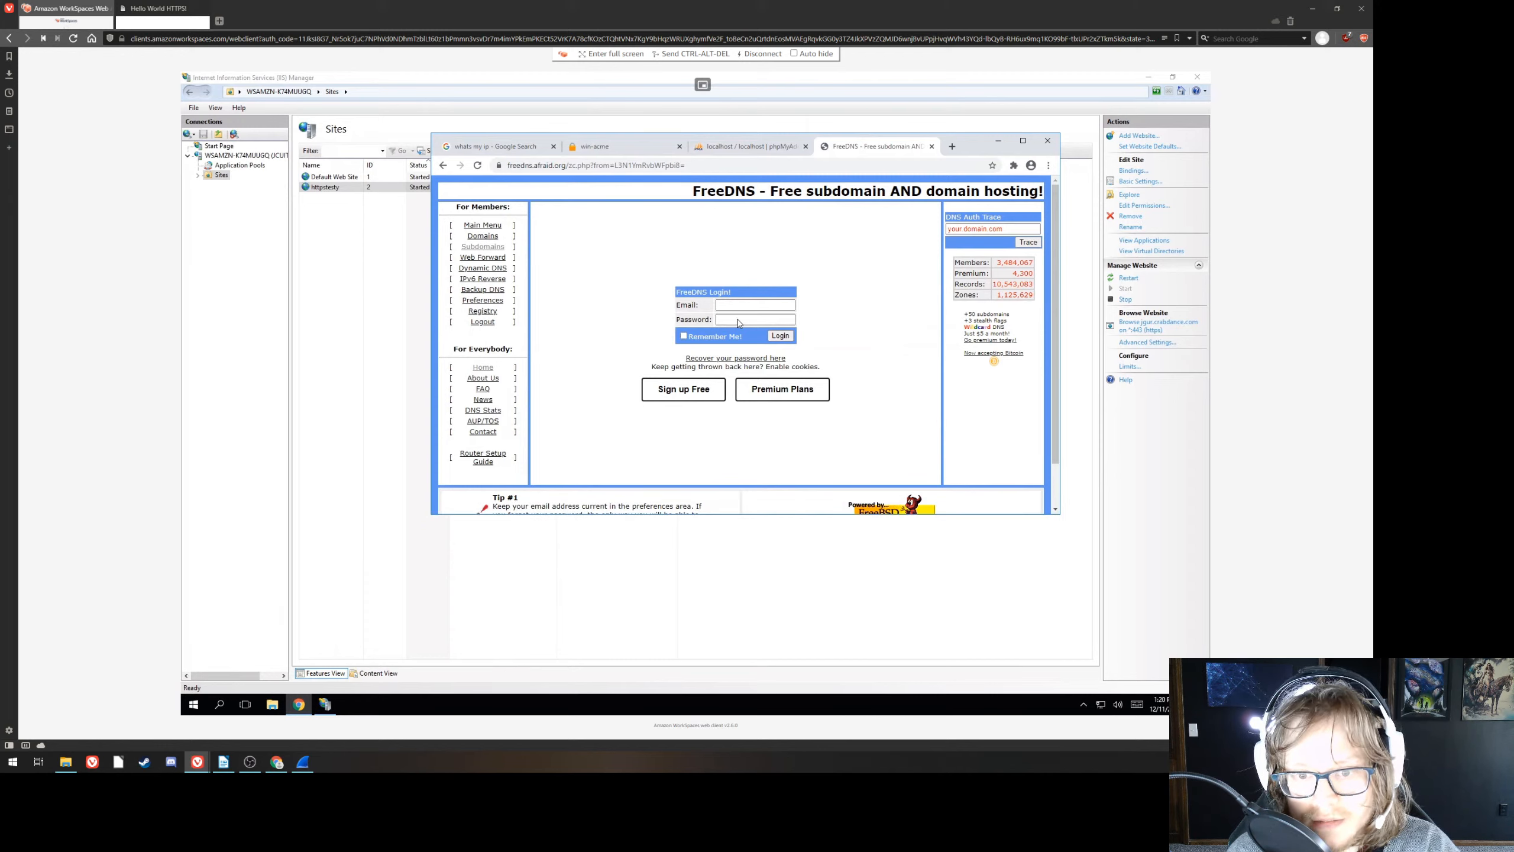
left_click(932, 146)
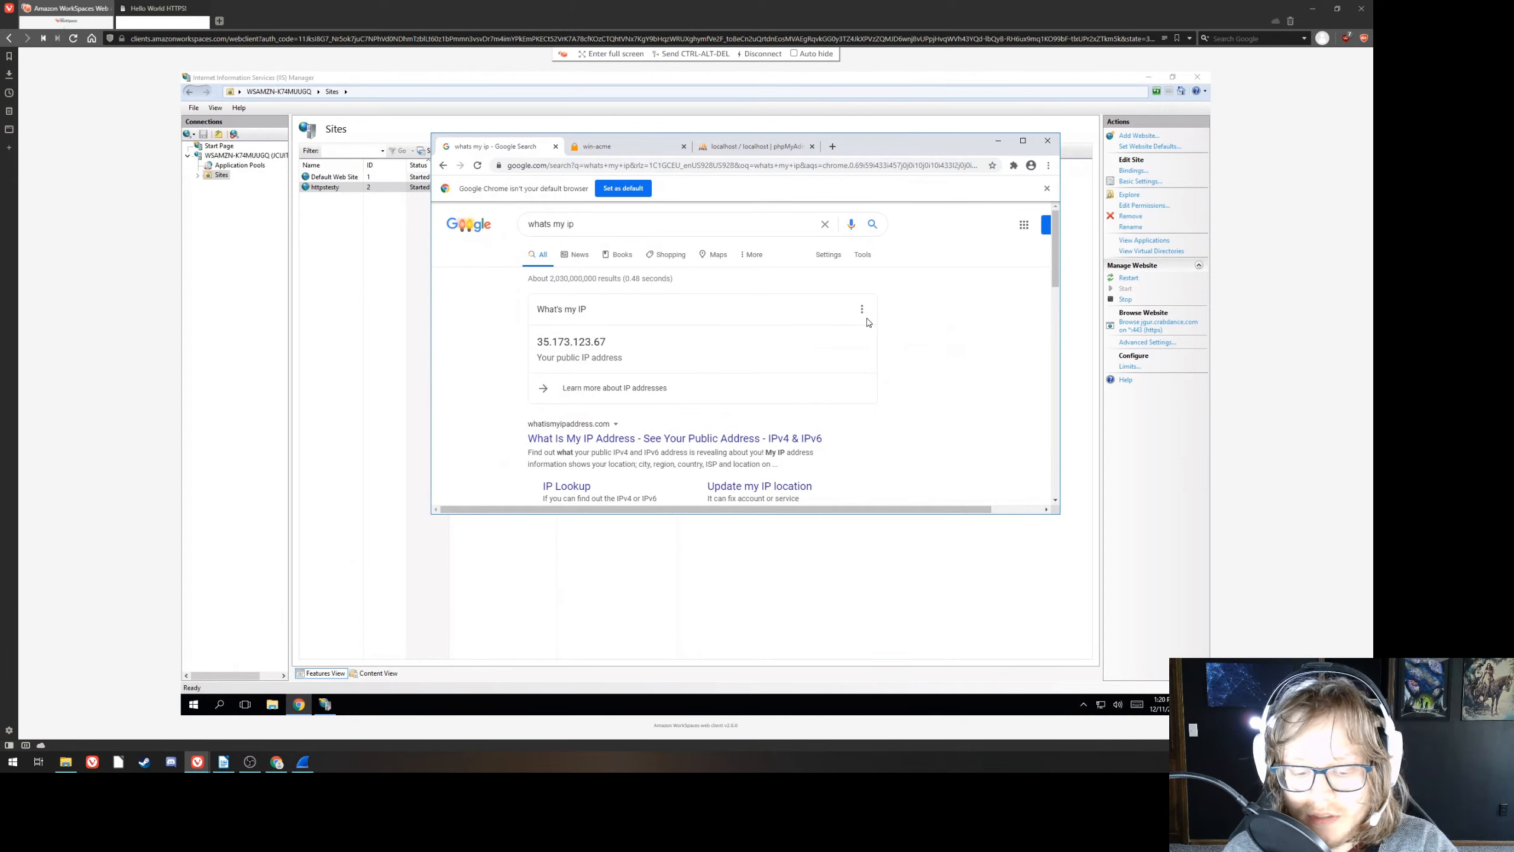
- Go back to the win acme Google results in the WorkSpace's Chrome, and look at the secure page in the Hello World tab
right_click(375, 189)
left_click(620, 268)
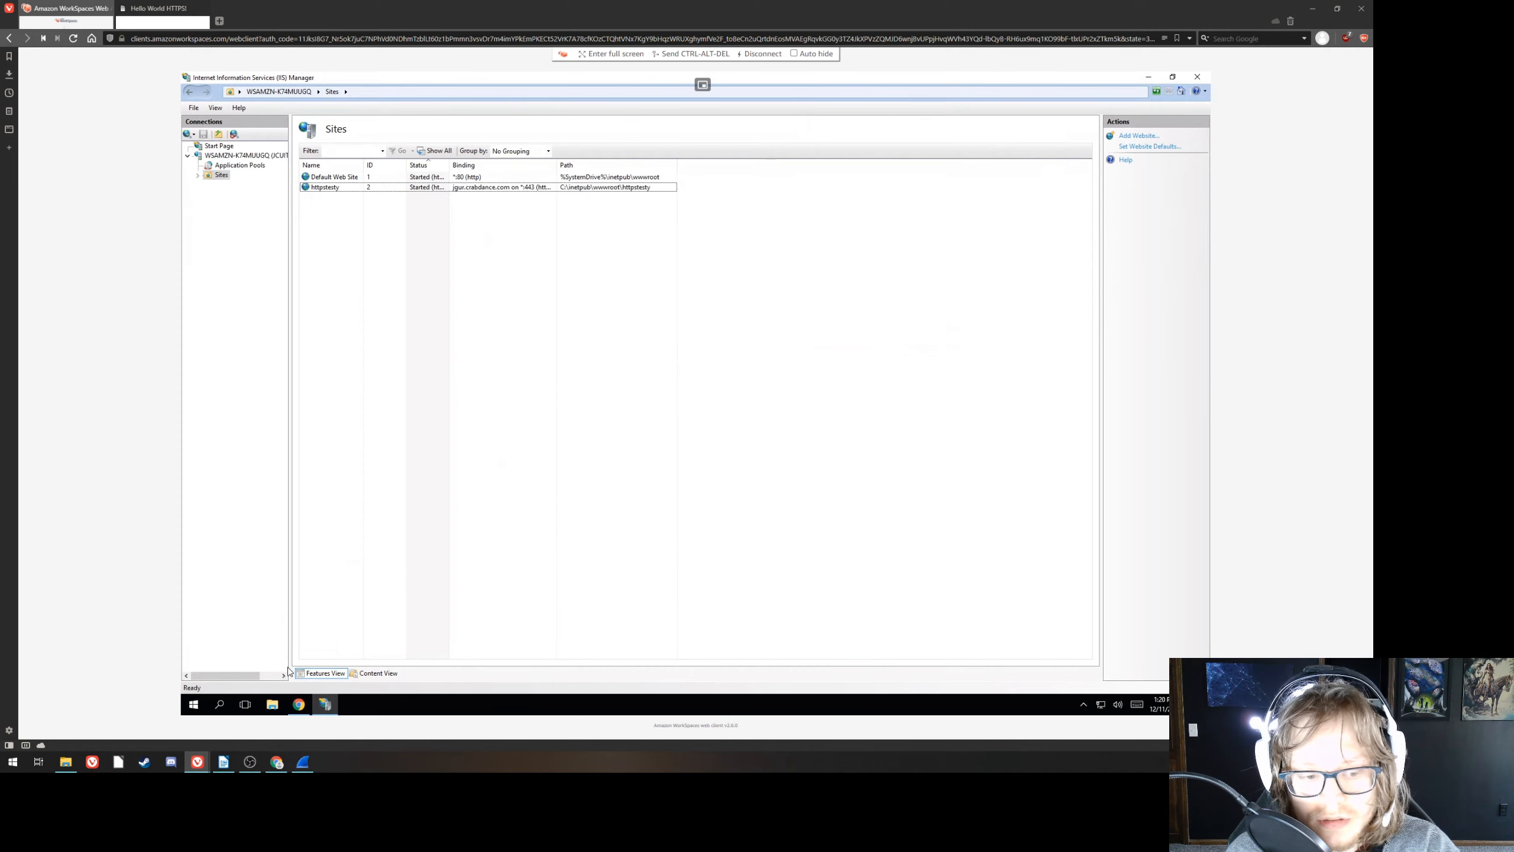
left_click(300, 706)
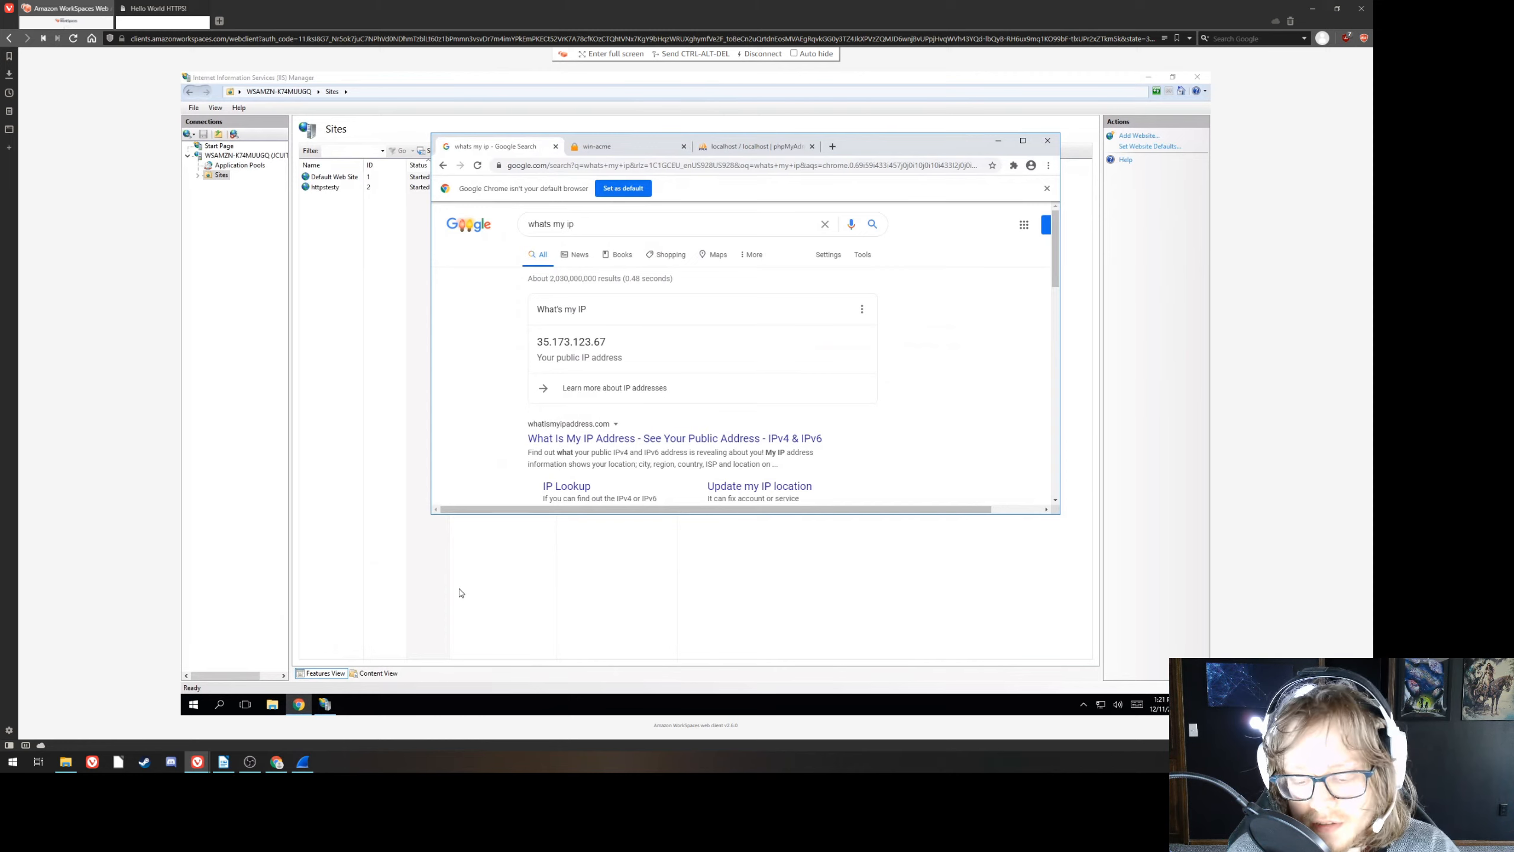
left_click(625, 151)
left_click(442, 166)
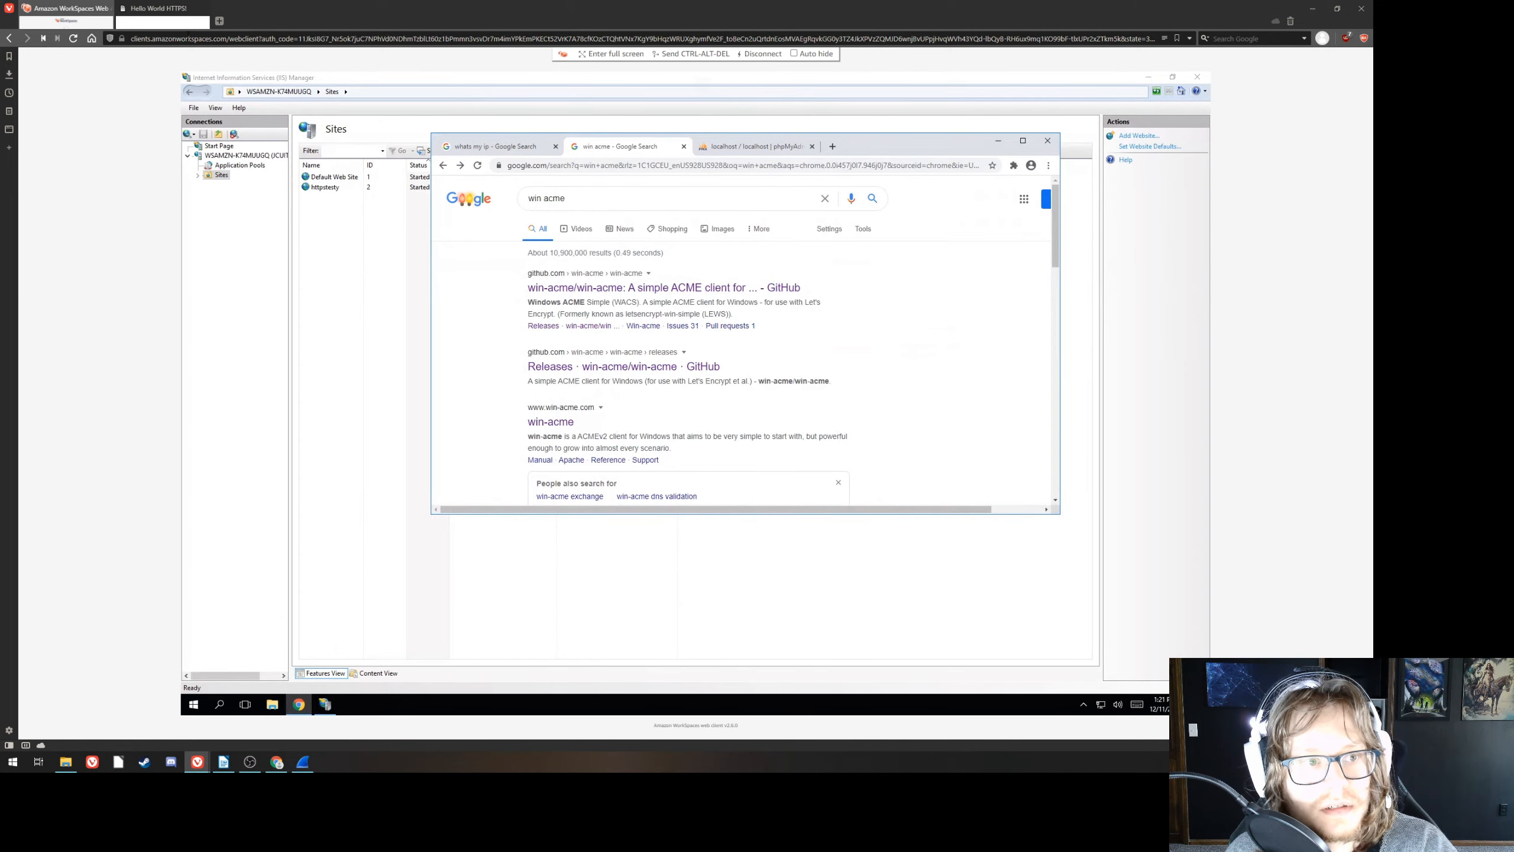
left_click(168, 16)
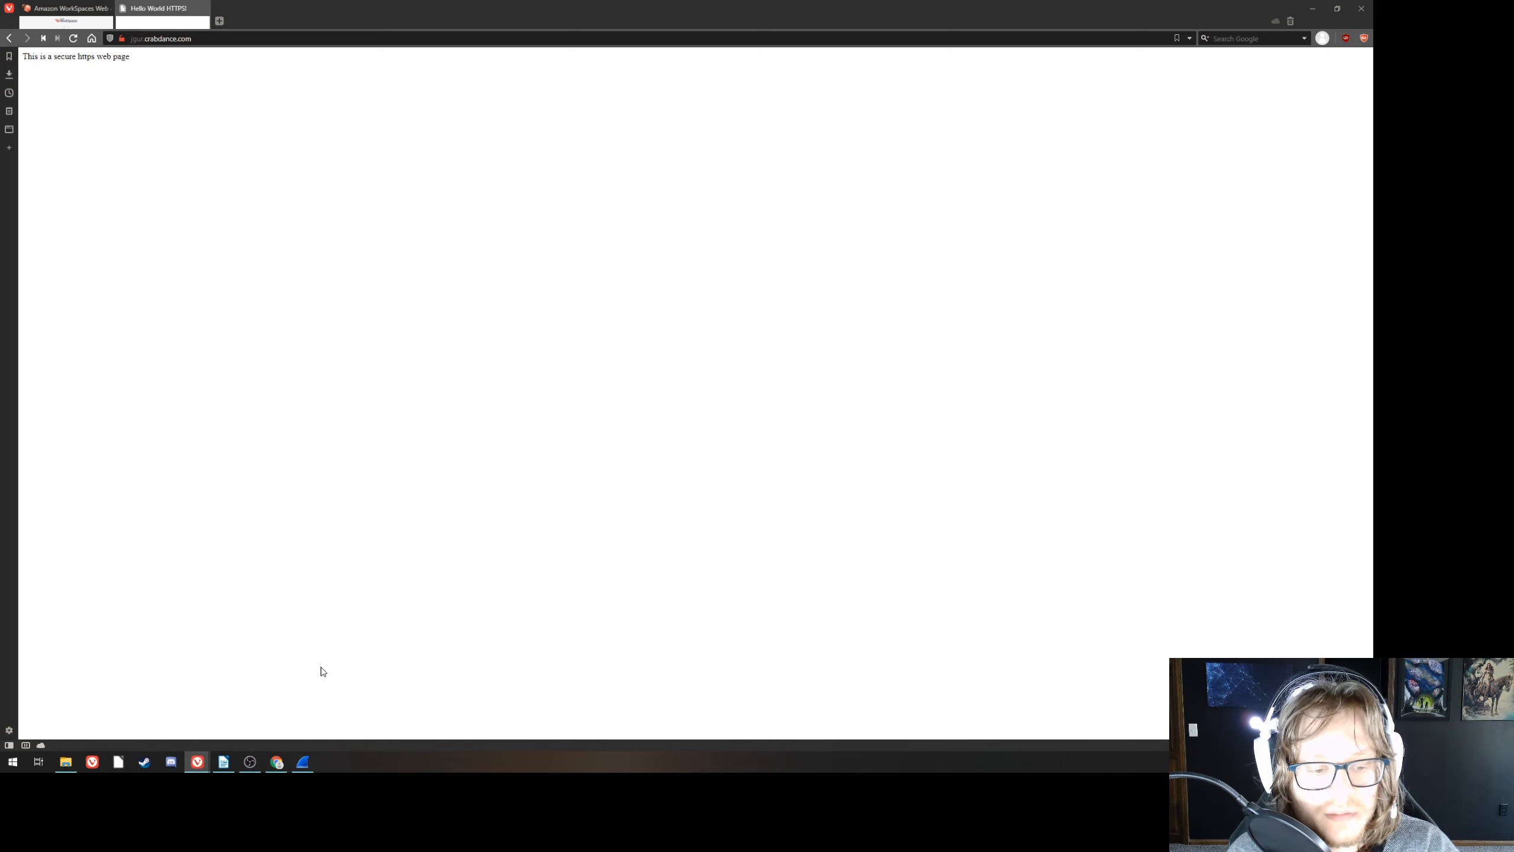
left_click(70, 7)
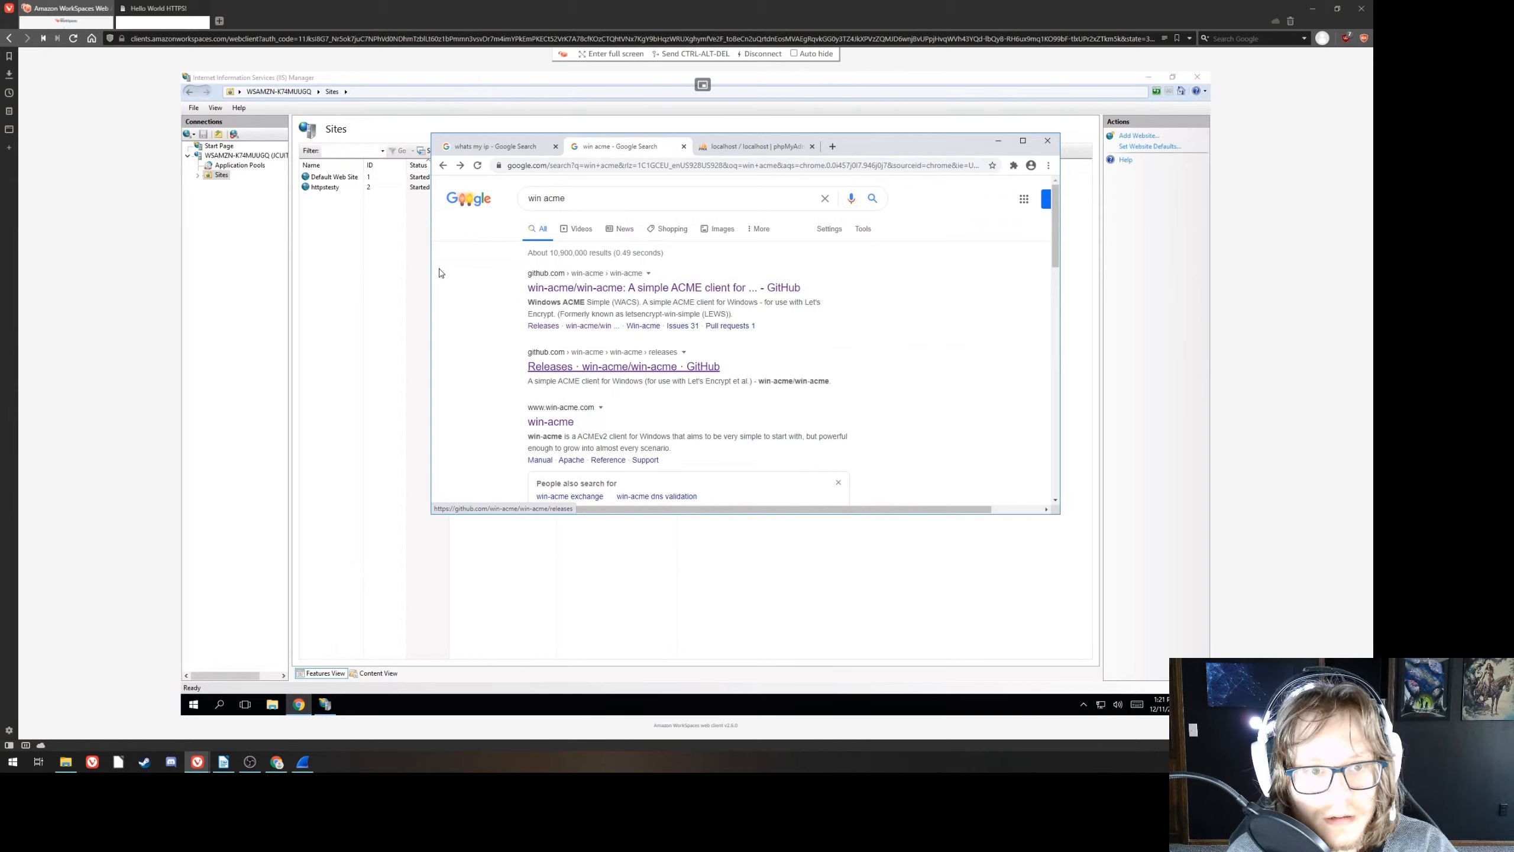
- Return to IIS Manager and widen the Status and Binding columns of the Sites list
left_click(389, 257)
left_click(447, 189)
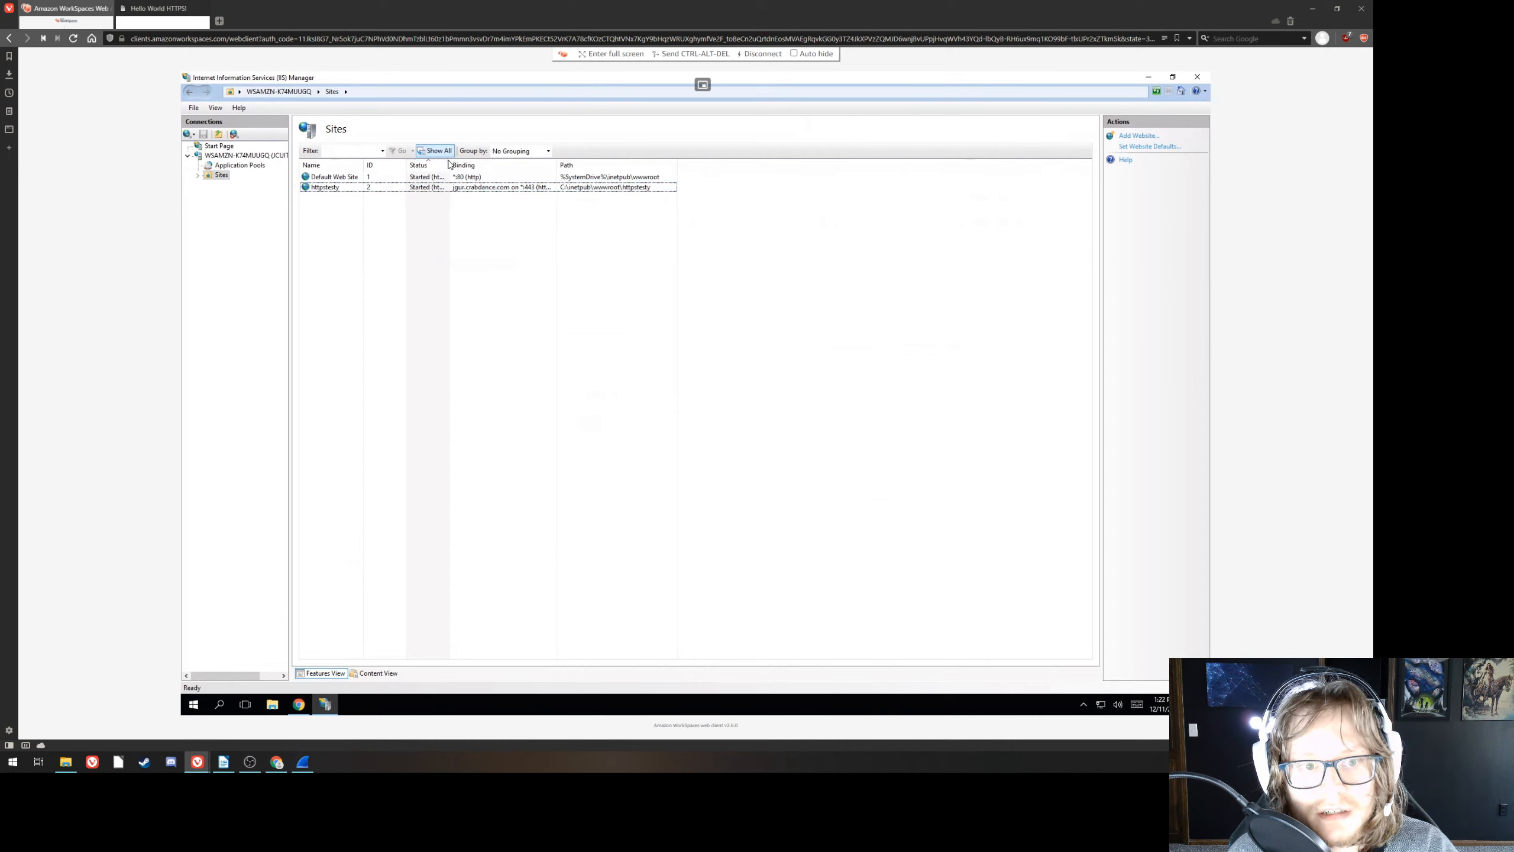
left_click_drag(451, 164, 502, 175)
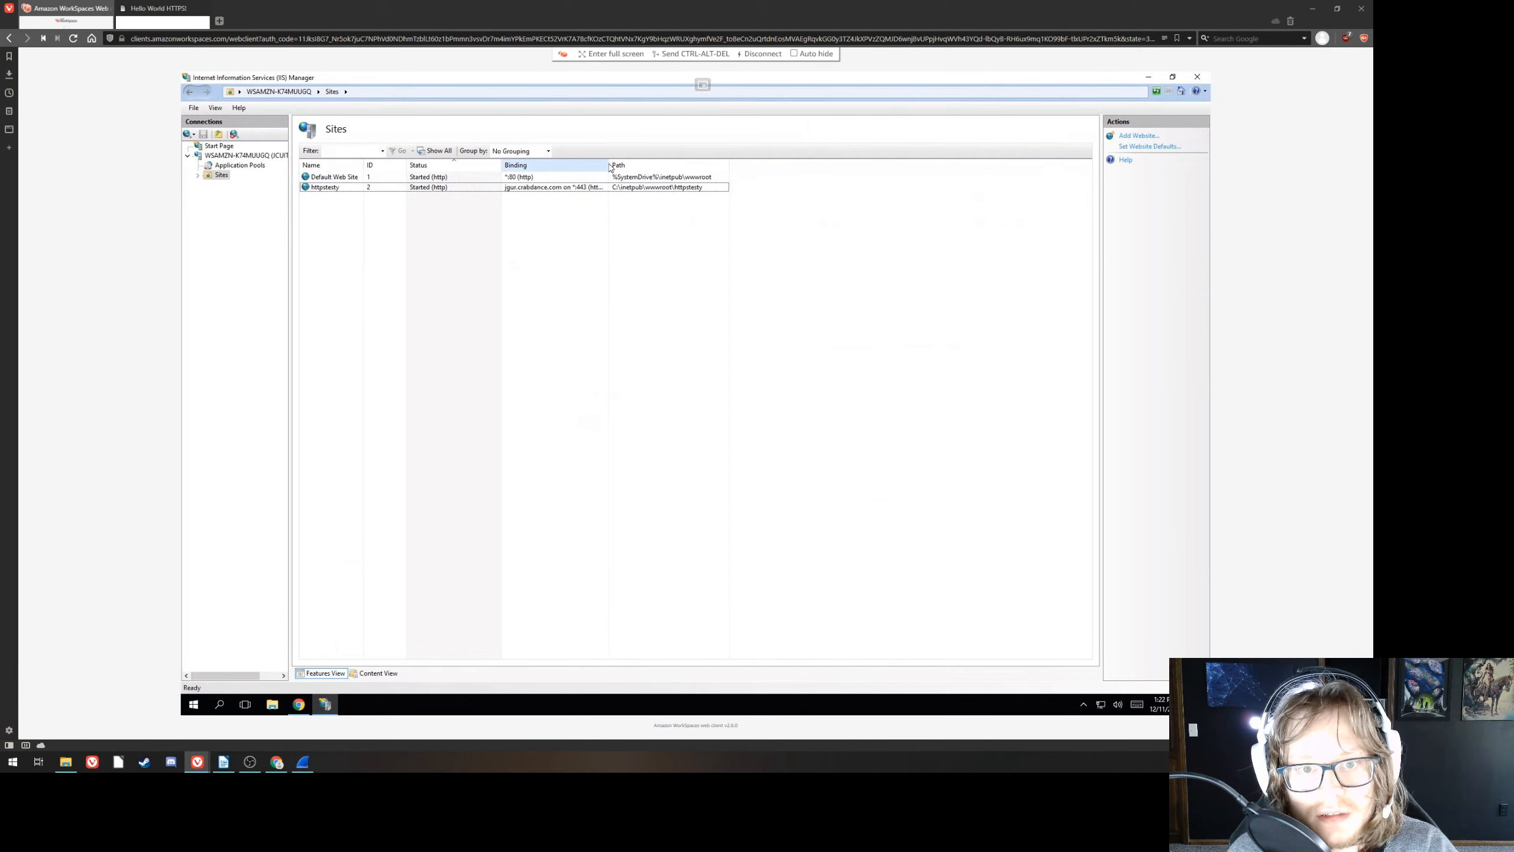
left_click_drag(609, 167, 660, 170)
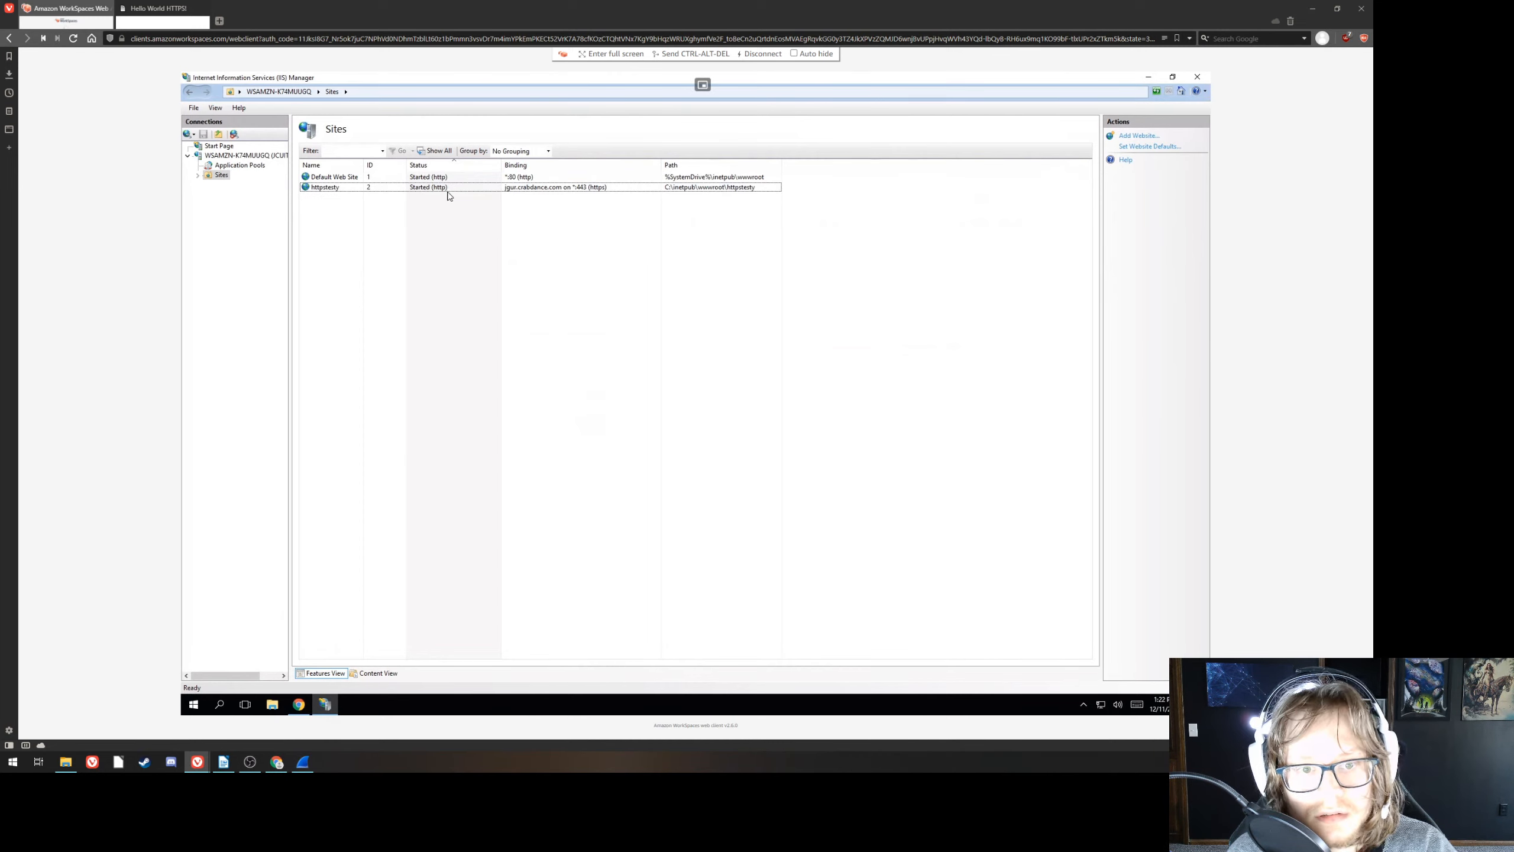
- View the https binding of the httpstesty site, including its host name and SSL certificate, and close the bindings without changes
mouse_move(303, 708)
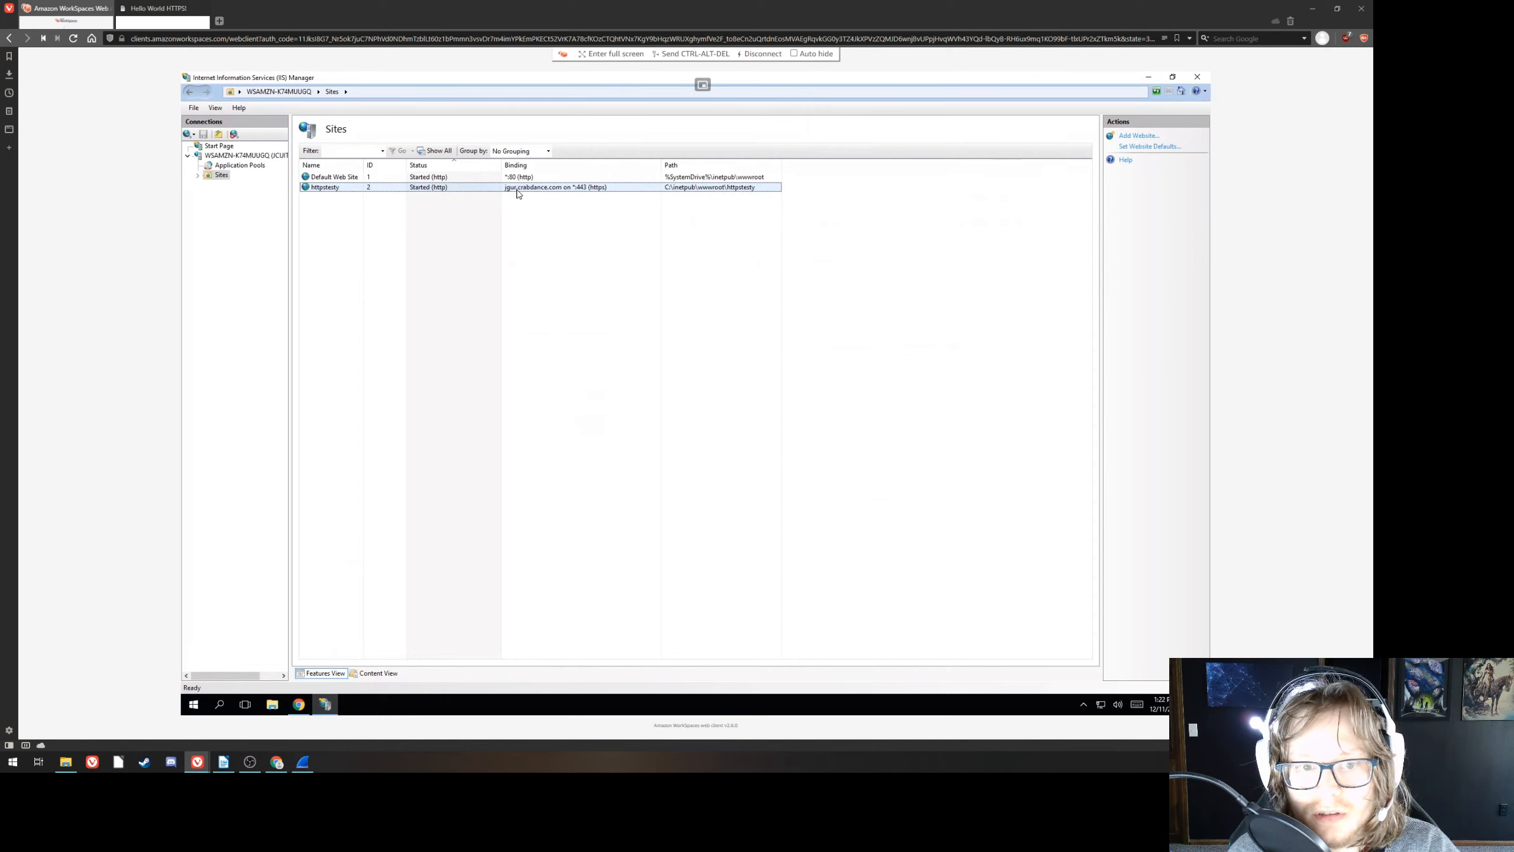
right_click(564, 190)
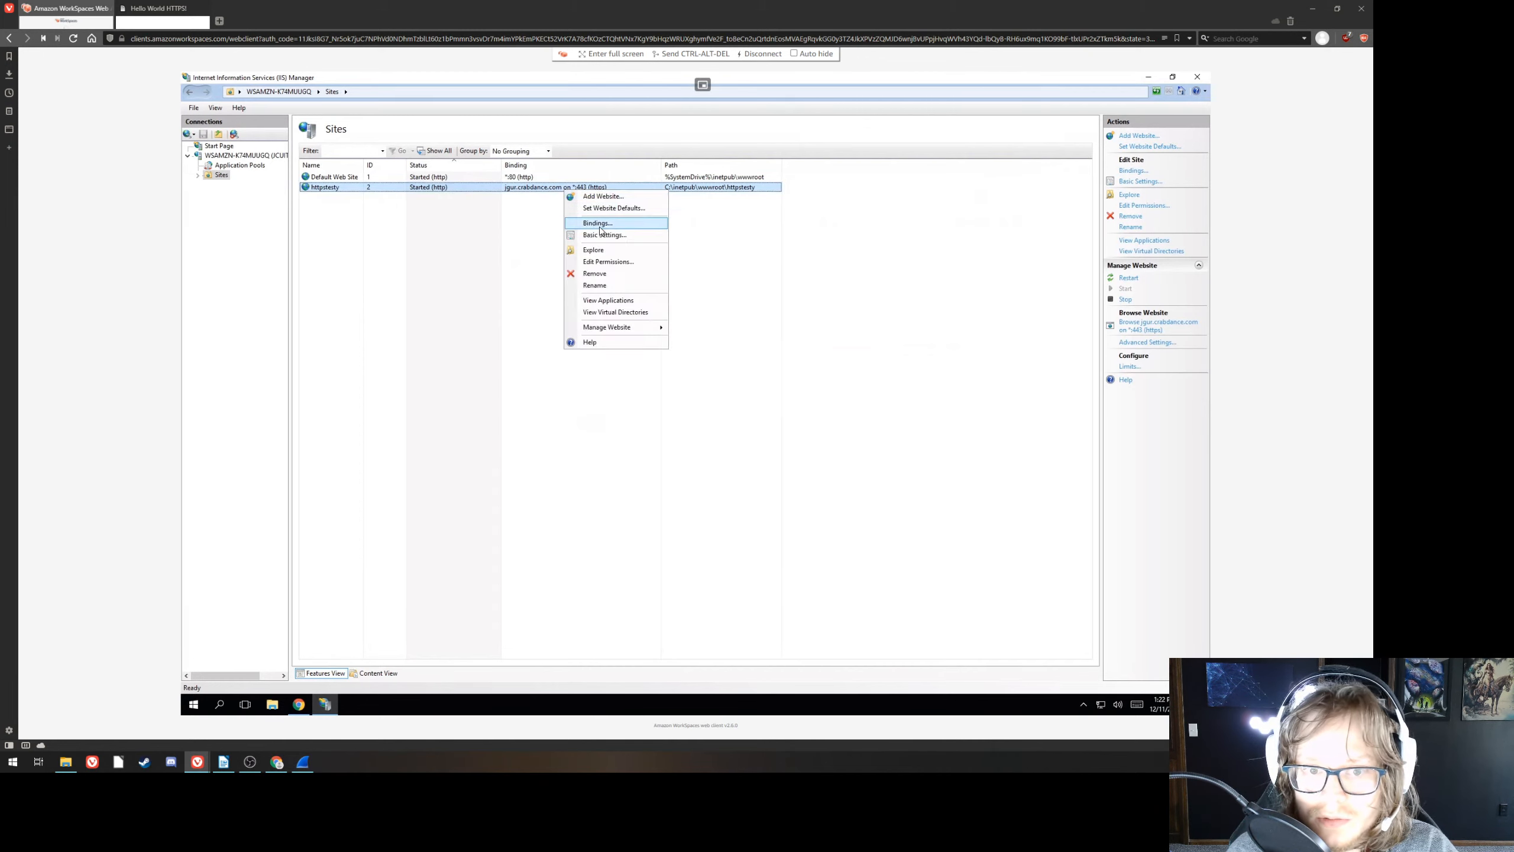
left_click(596, 225)
left_click(614, 325)
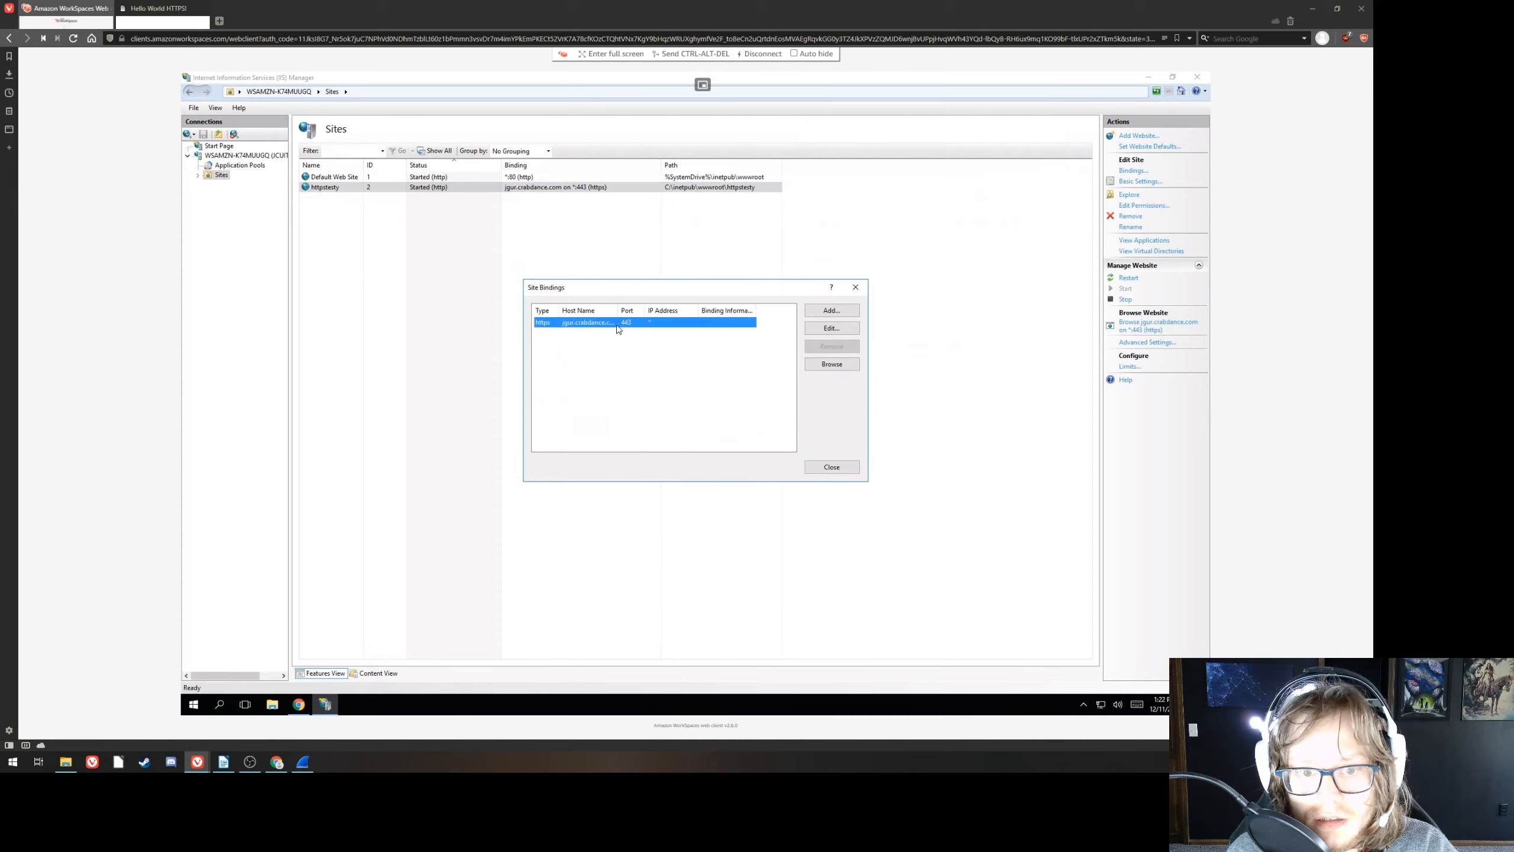
left_click(831, 328)
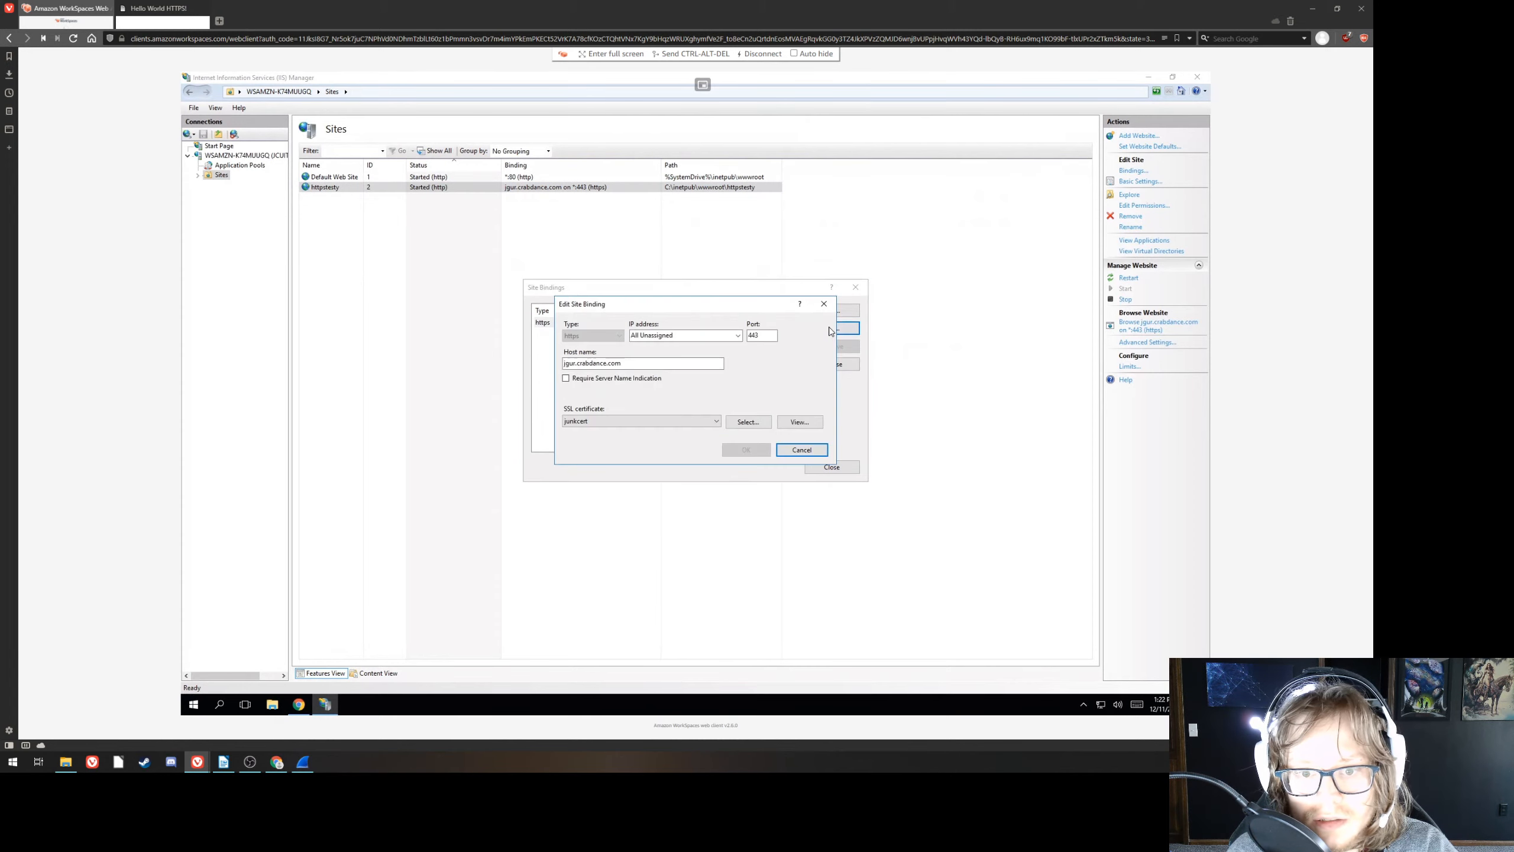
left_click(633, 366)
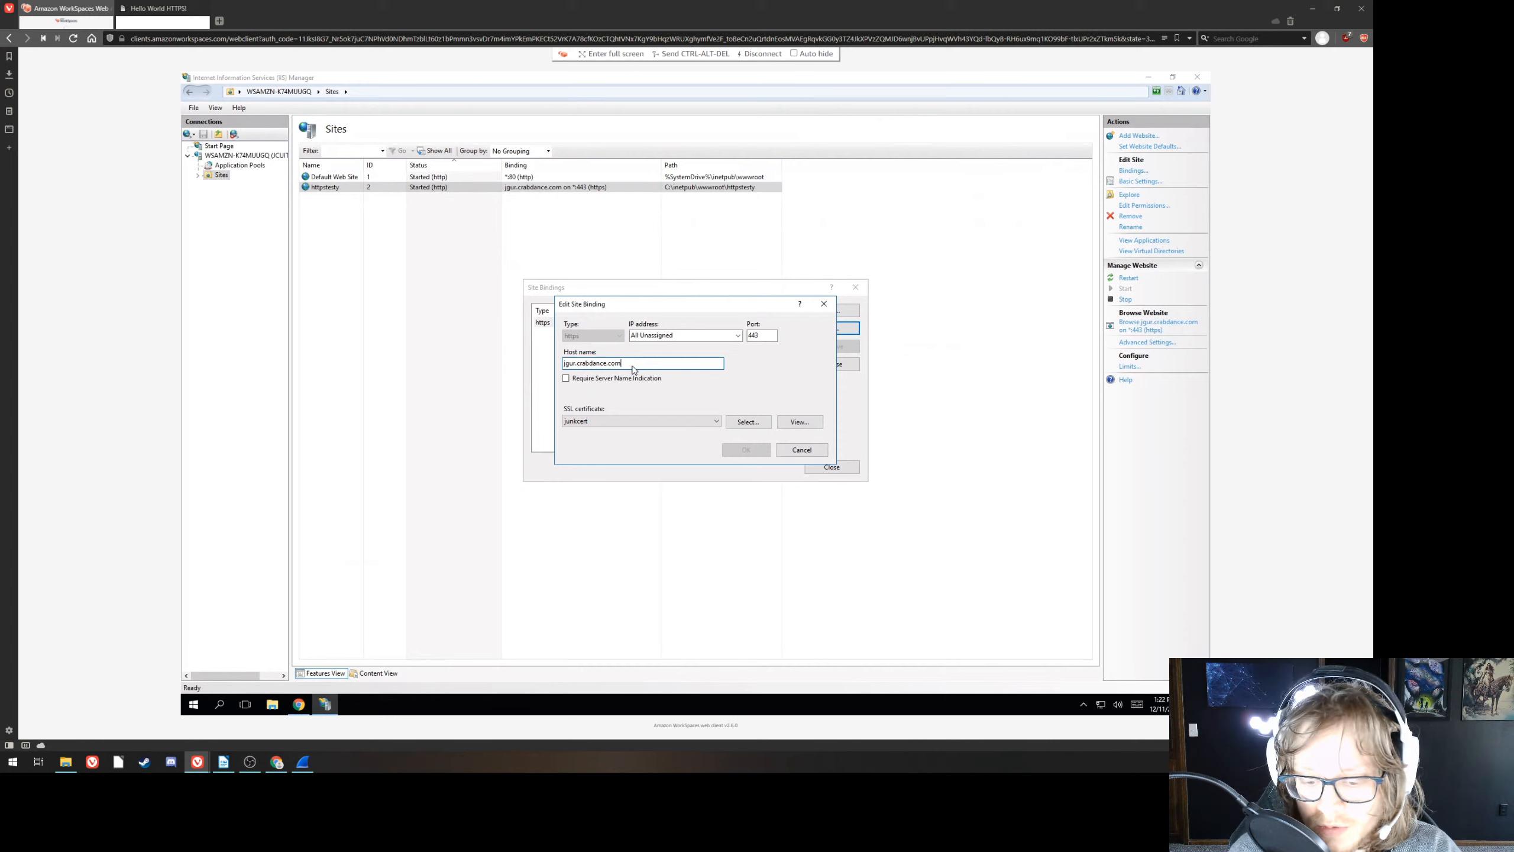
left_click(802, 450)
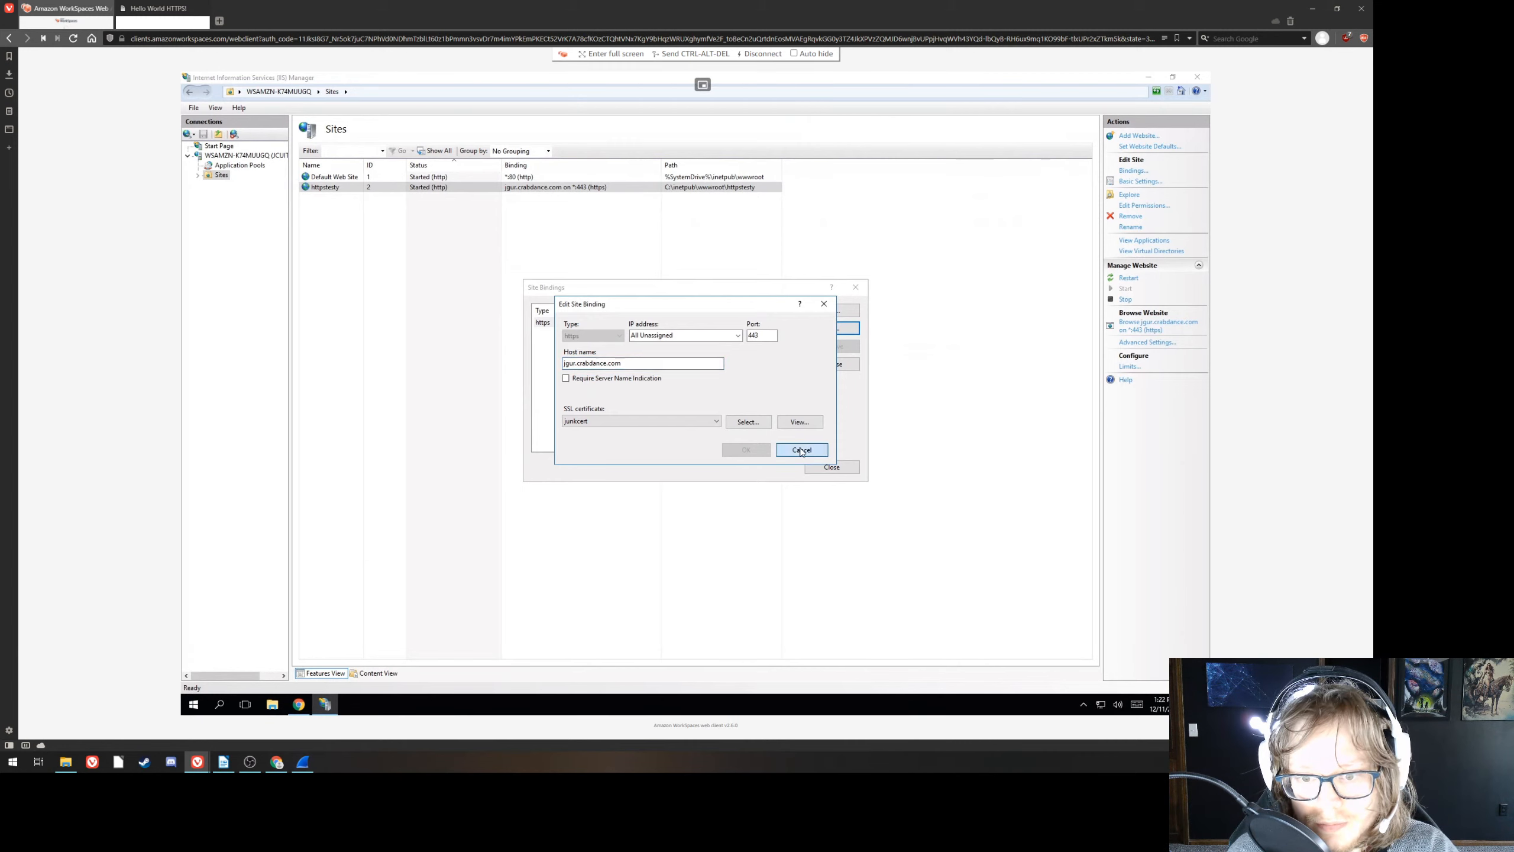
left_click(826, 468)
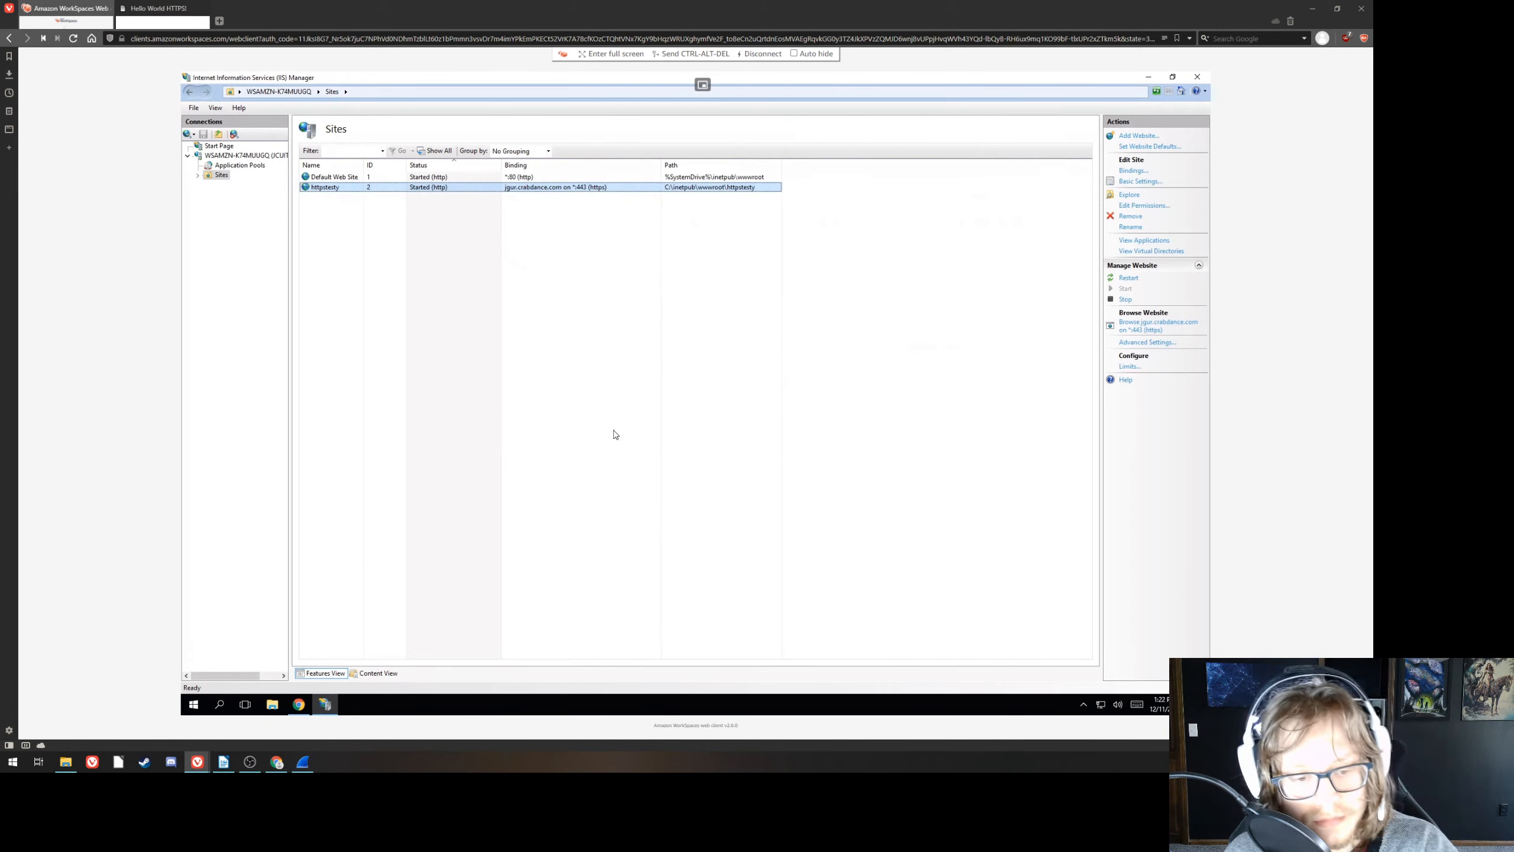
- Look at the Manage Website options of the httpstesty site without choosing one
left_click(292, 707)
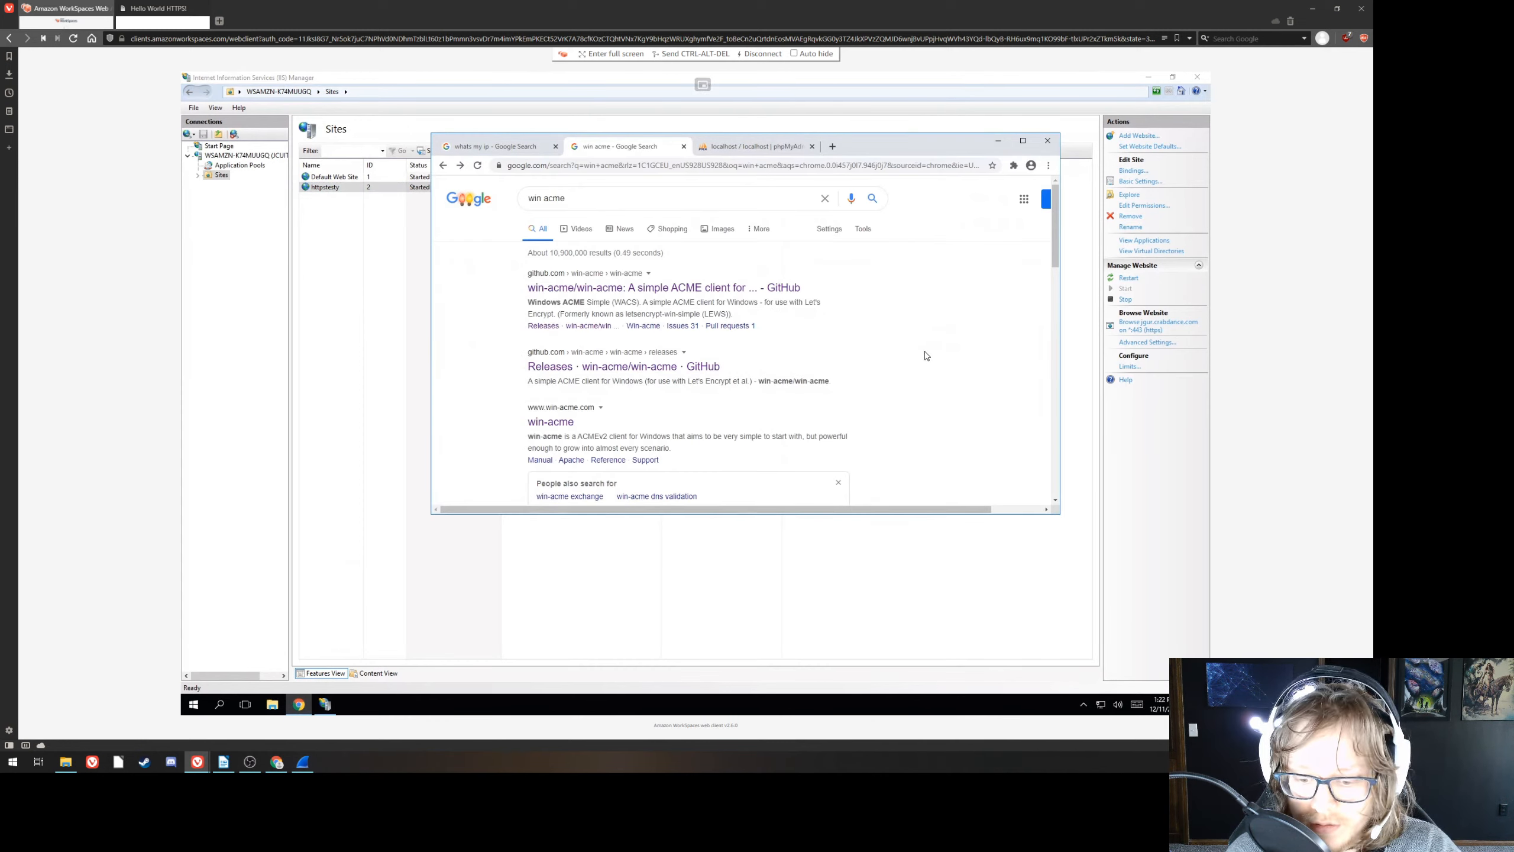
left_click(418, 187)
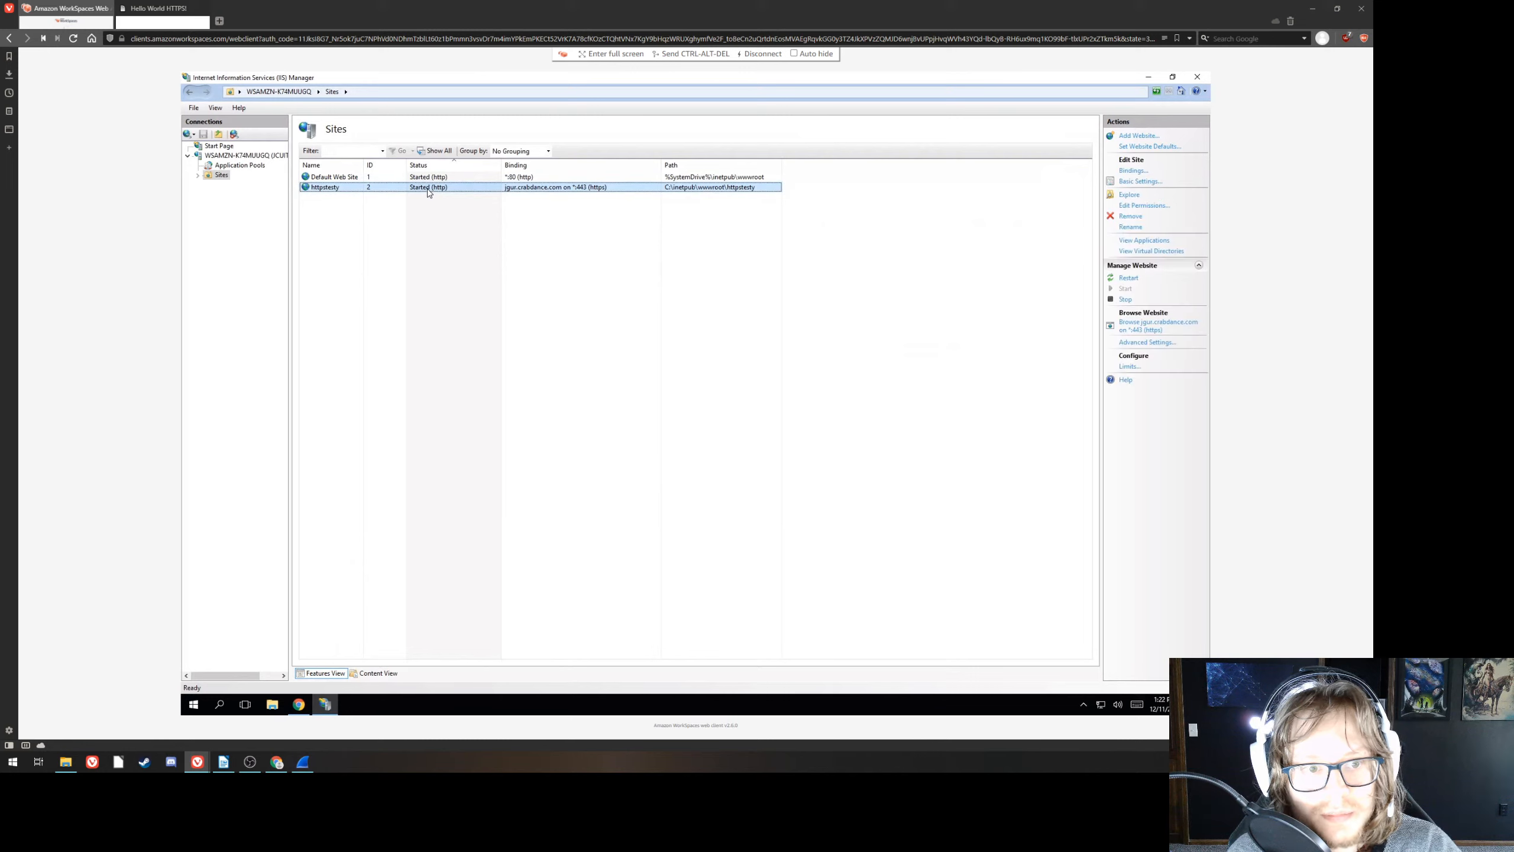
right_click(429, 189)
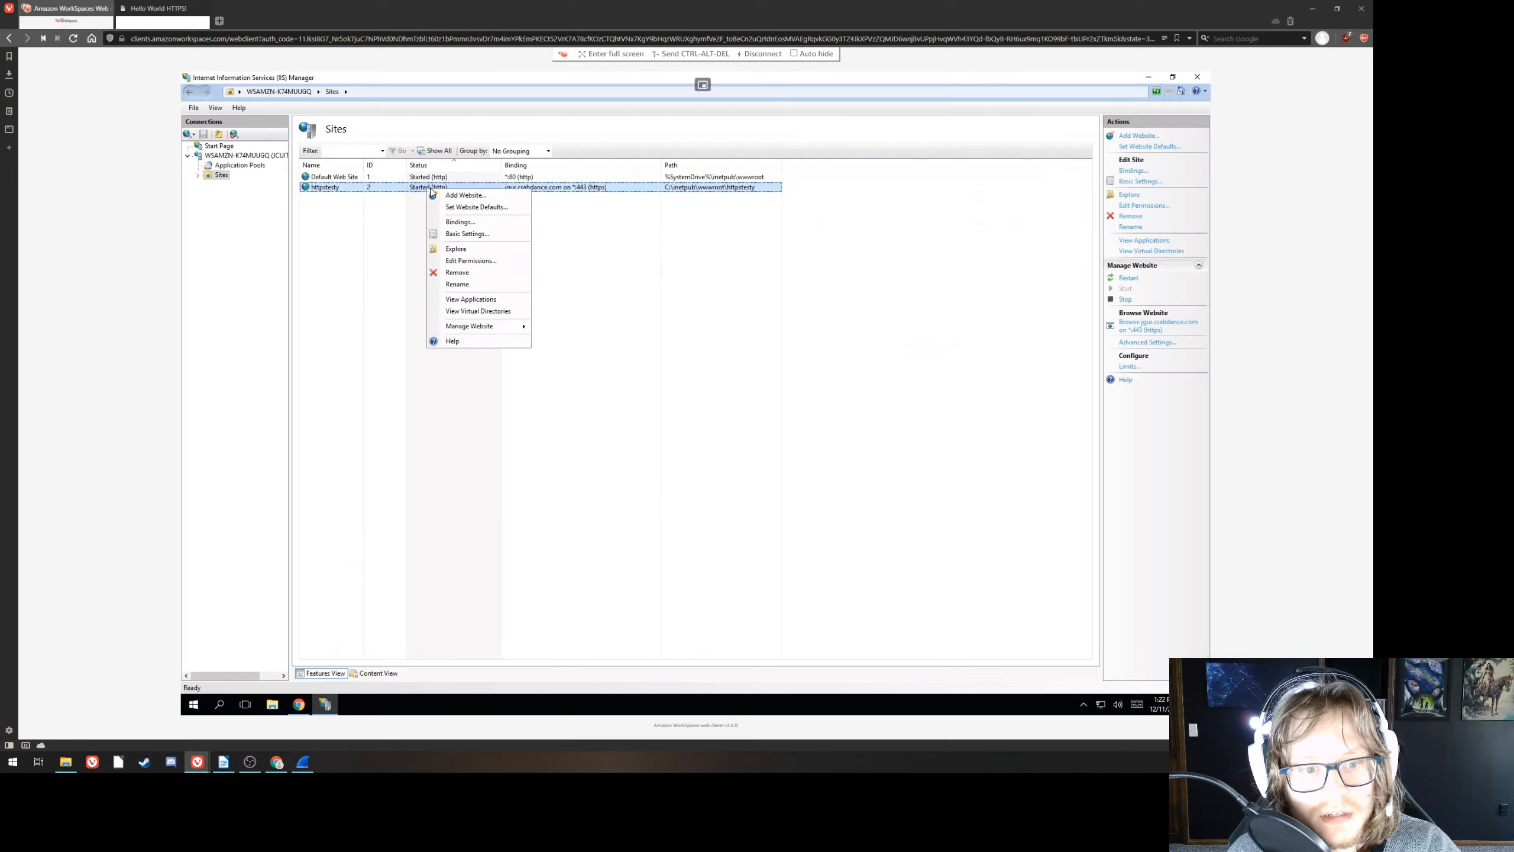
mouse_move(513, 329)
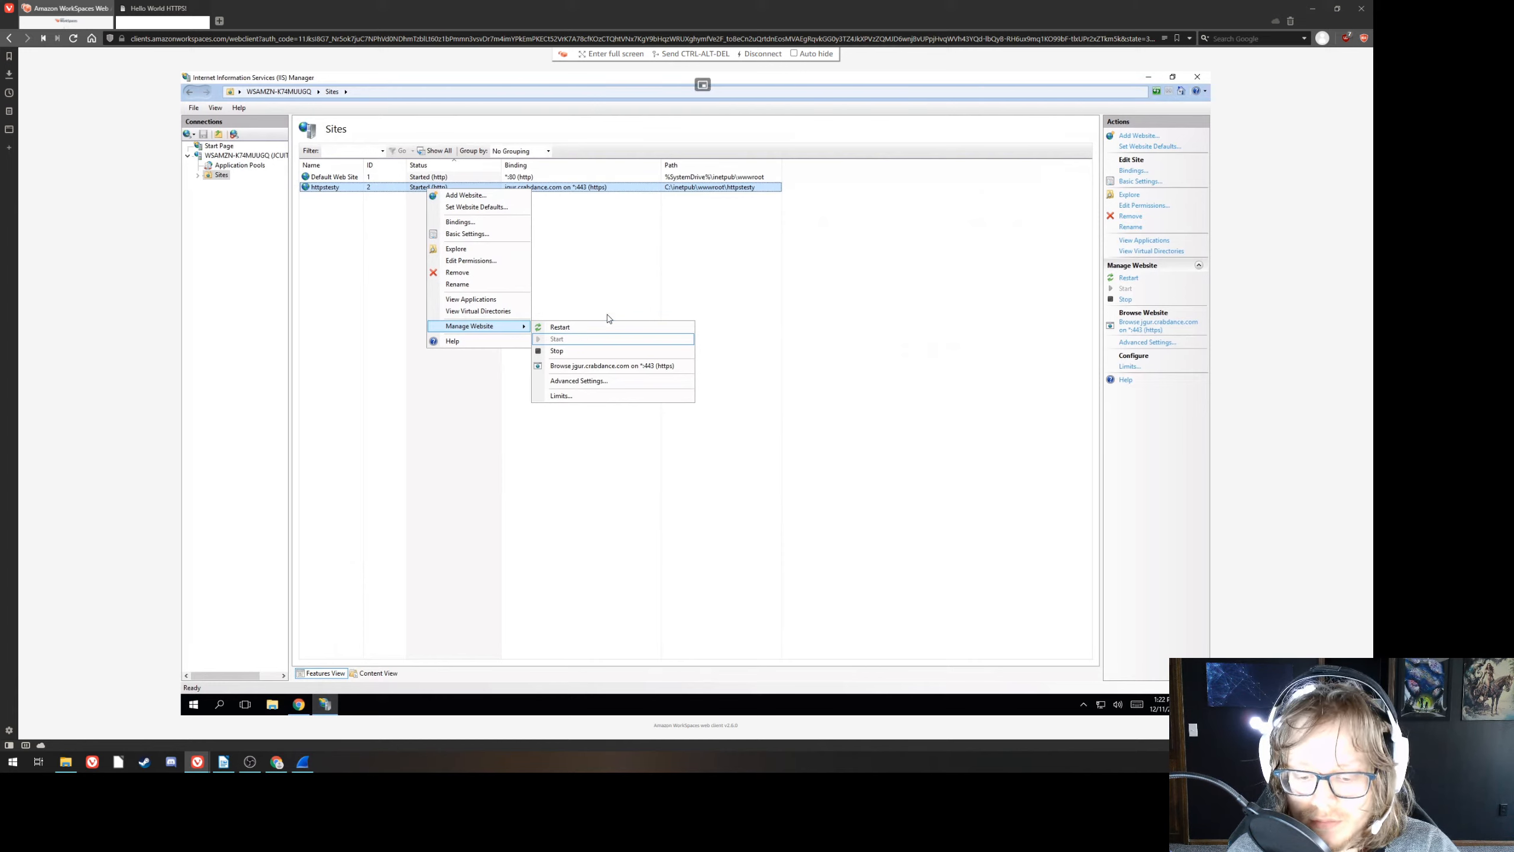
left_click(634, 226)
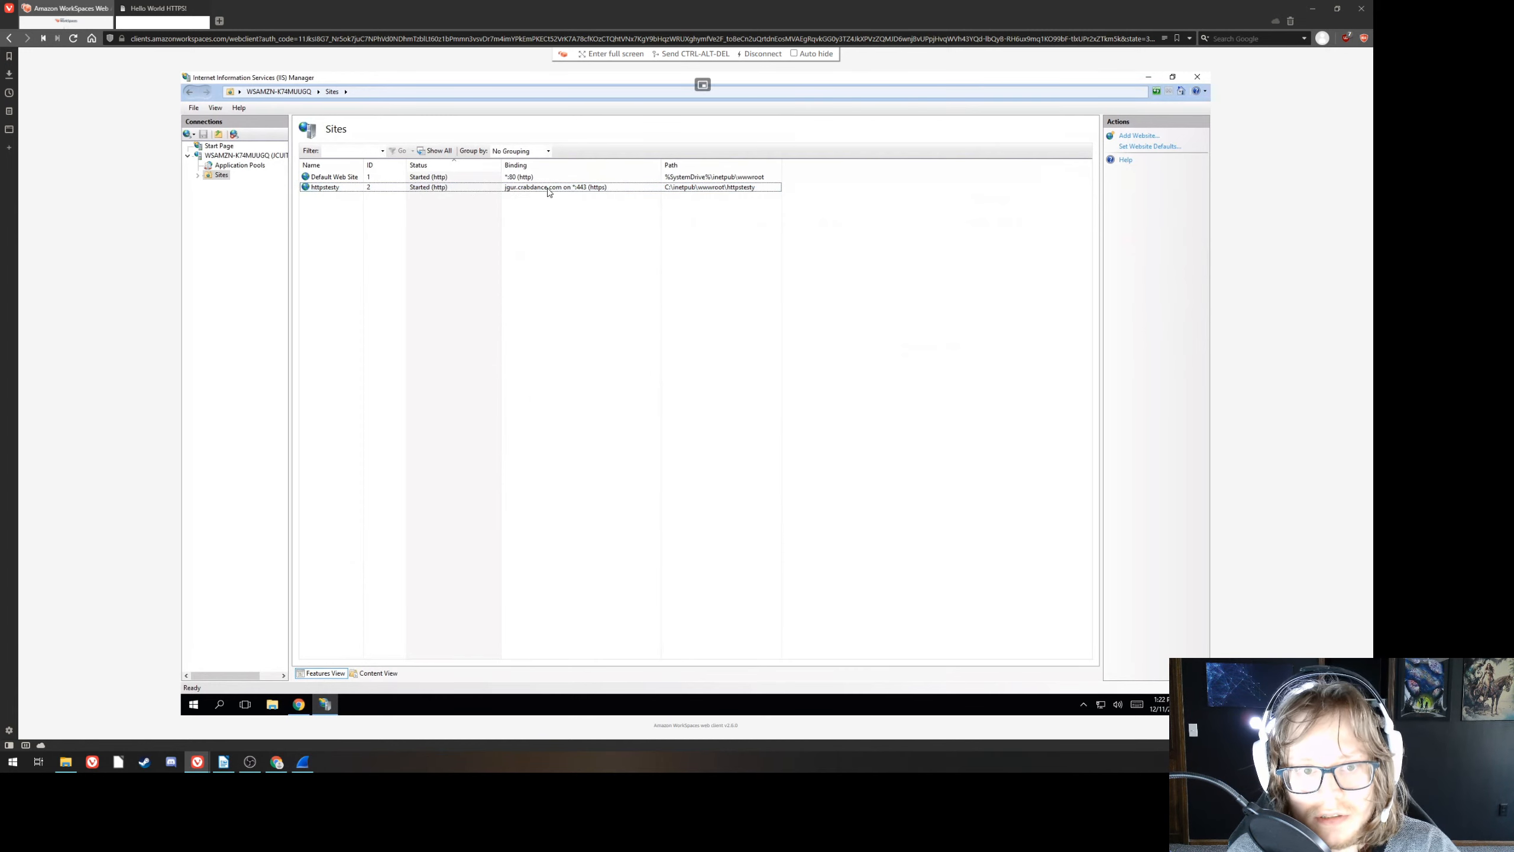
- Compare the bindings of Default Web Site and the httpstesty site in the Sites list
left_click(518, 178)
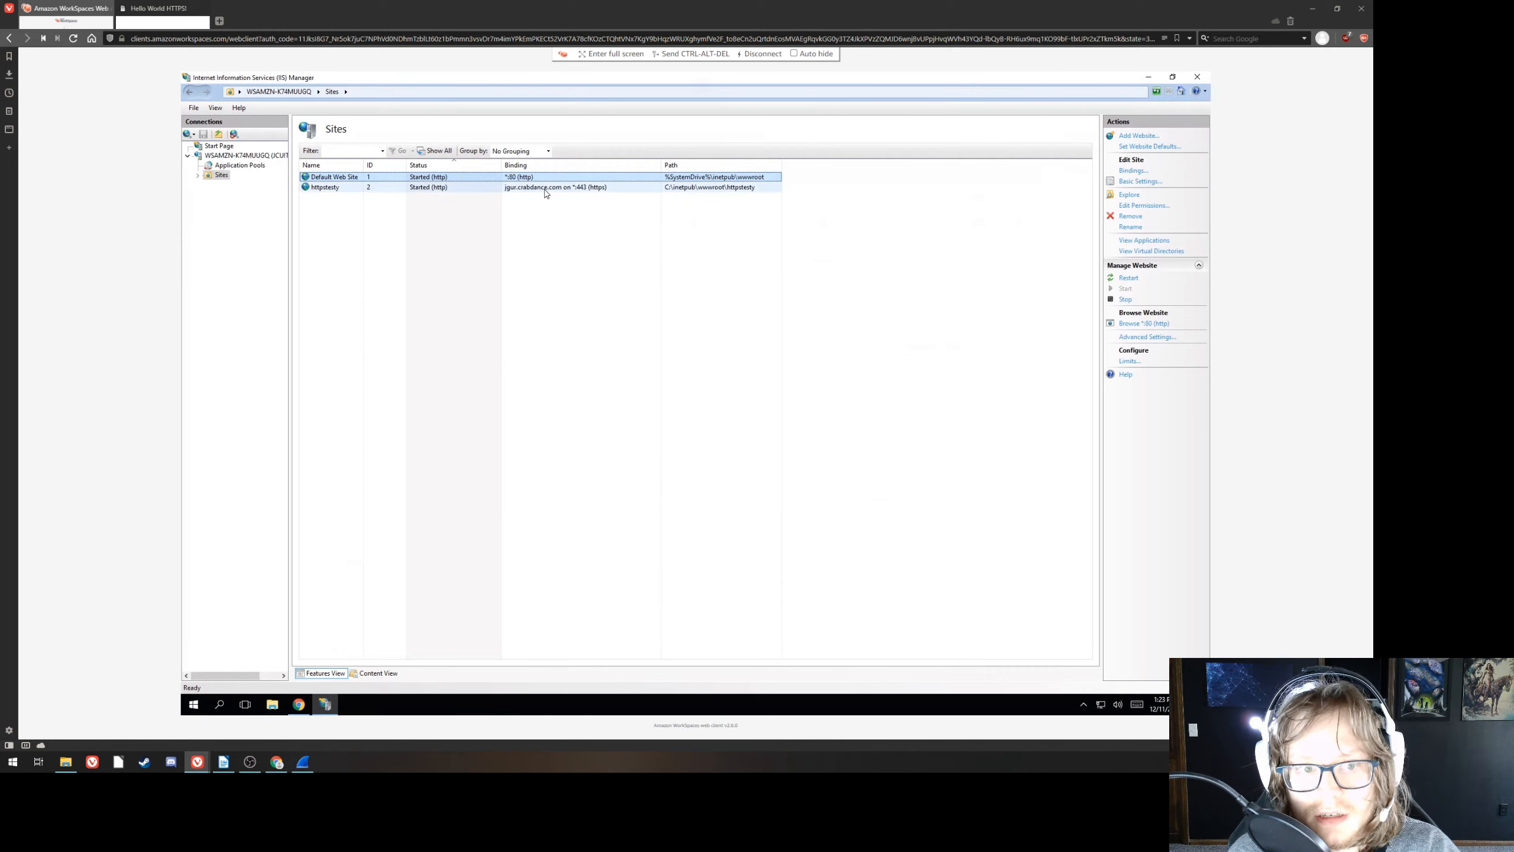
left_click(545, 188)
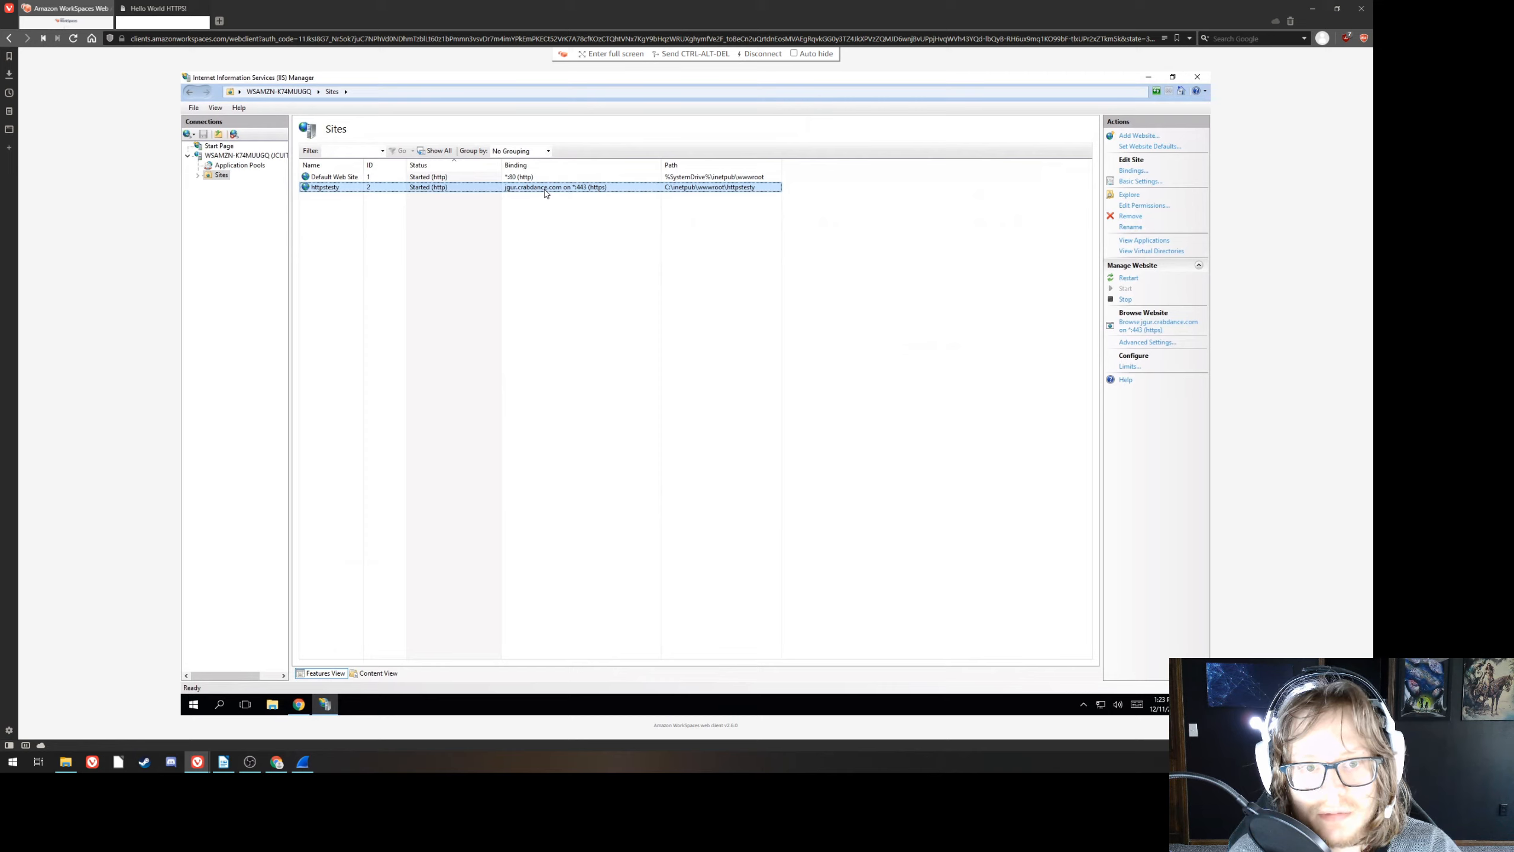
left_click(546, 177)
left_click(549, 187)
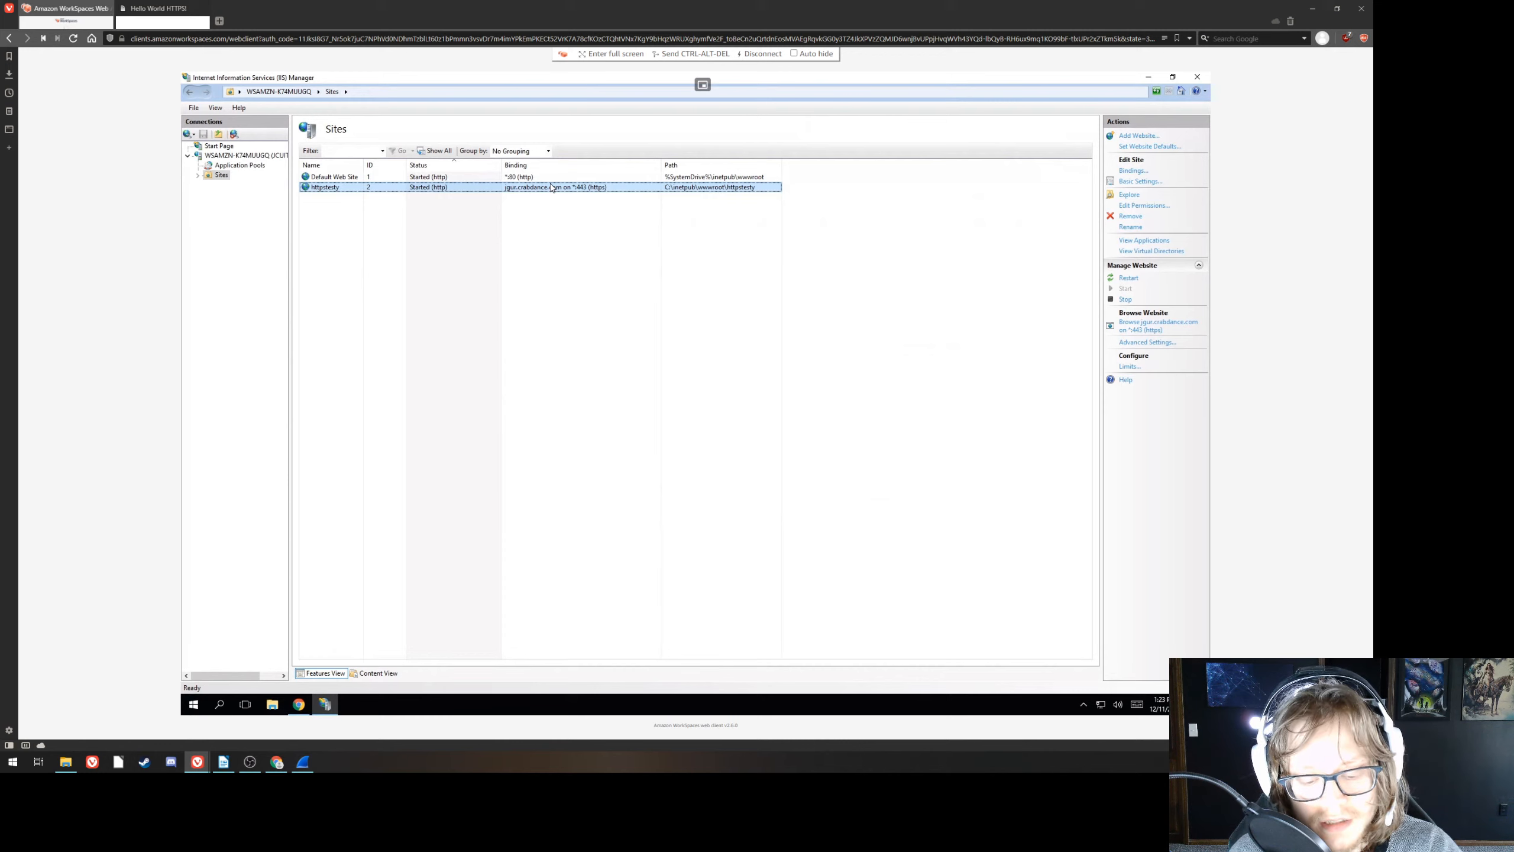
left_click(543, 219)
- Start adding a new website, compare the http and https binding types, and set the type to https
left_click(1138, 136)
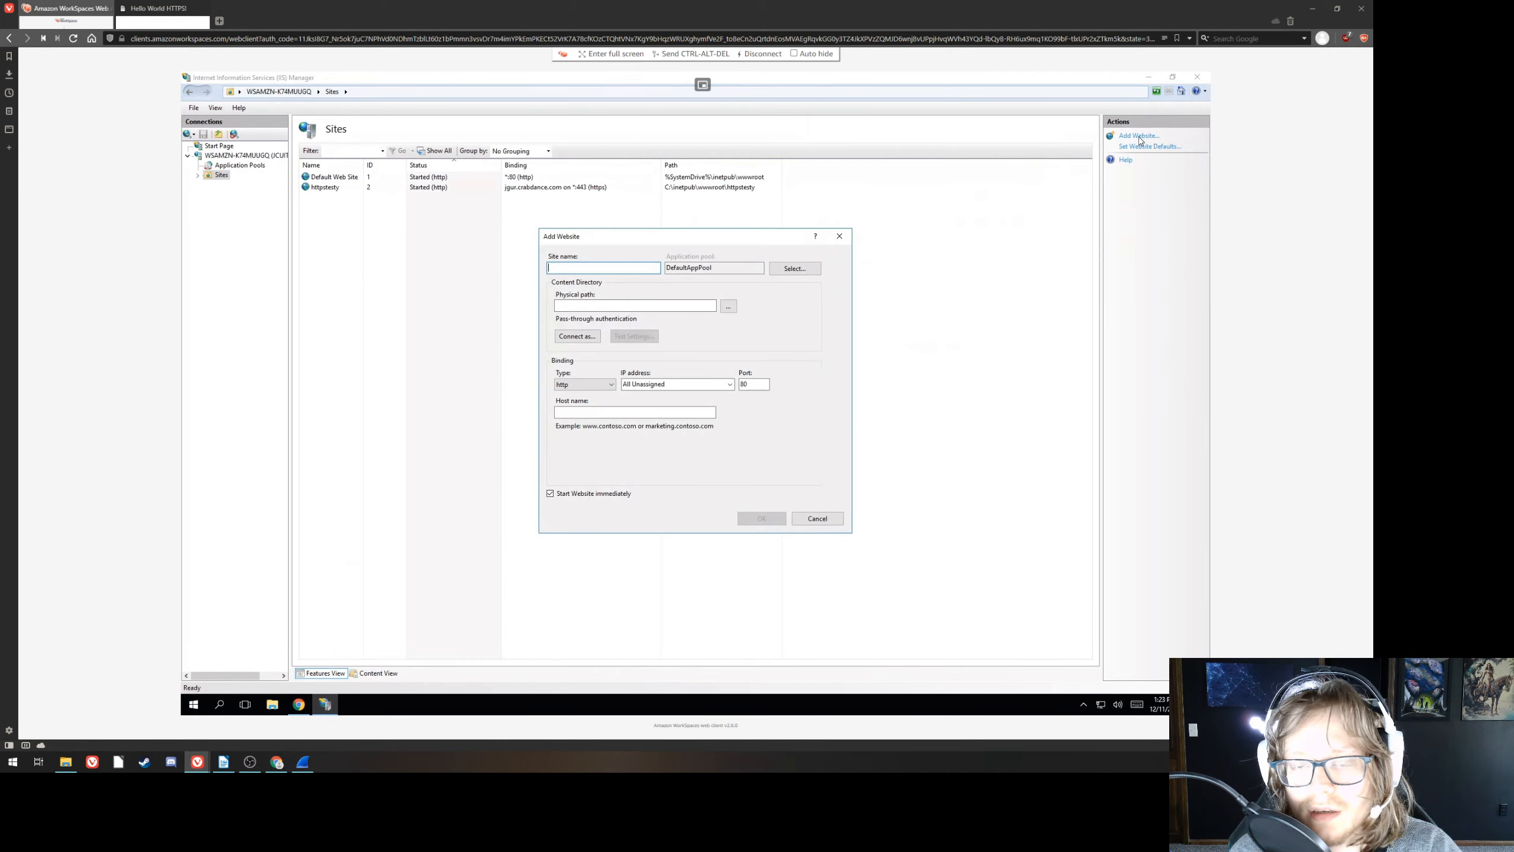
left_click(602, 384)
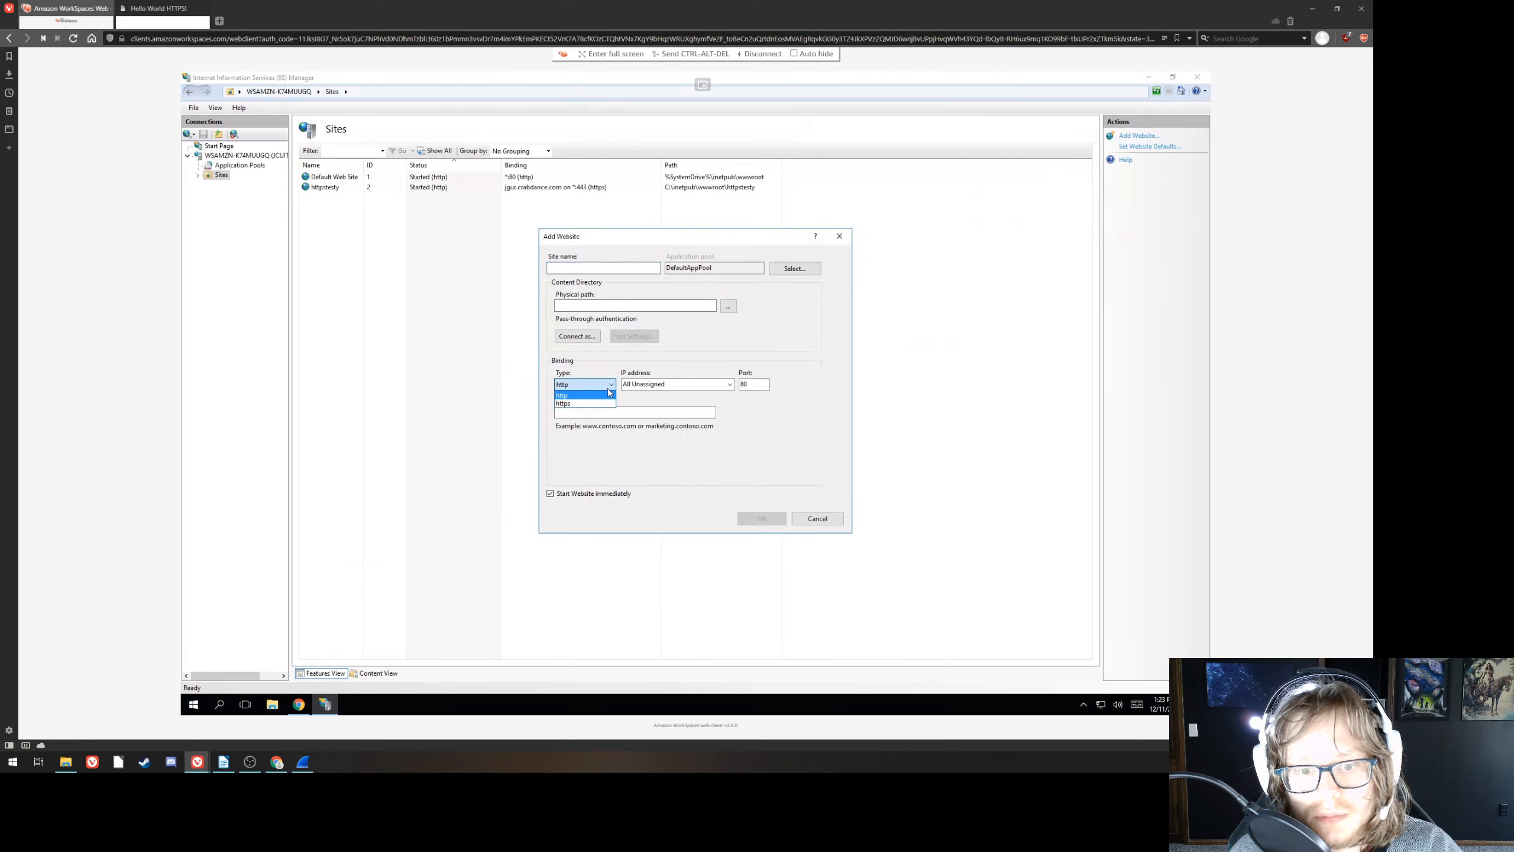
left_click(602, 404)
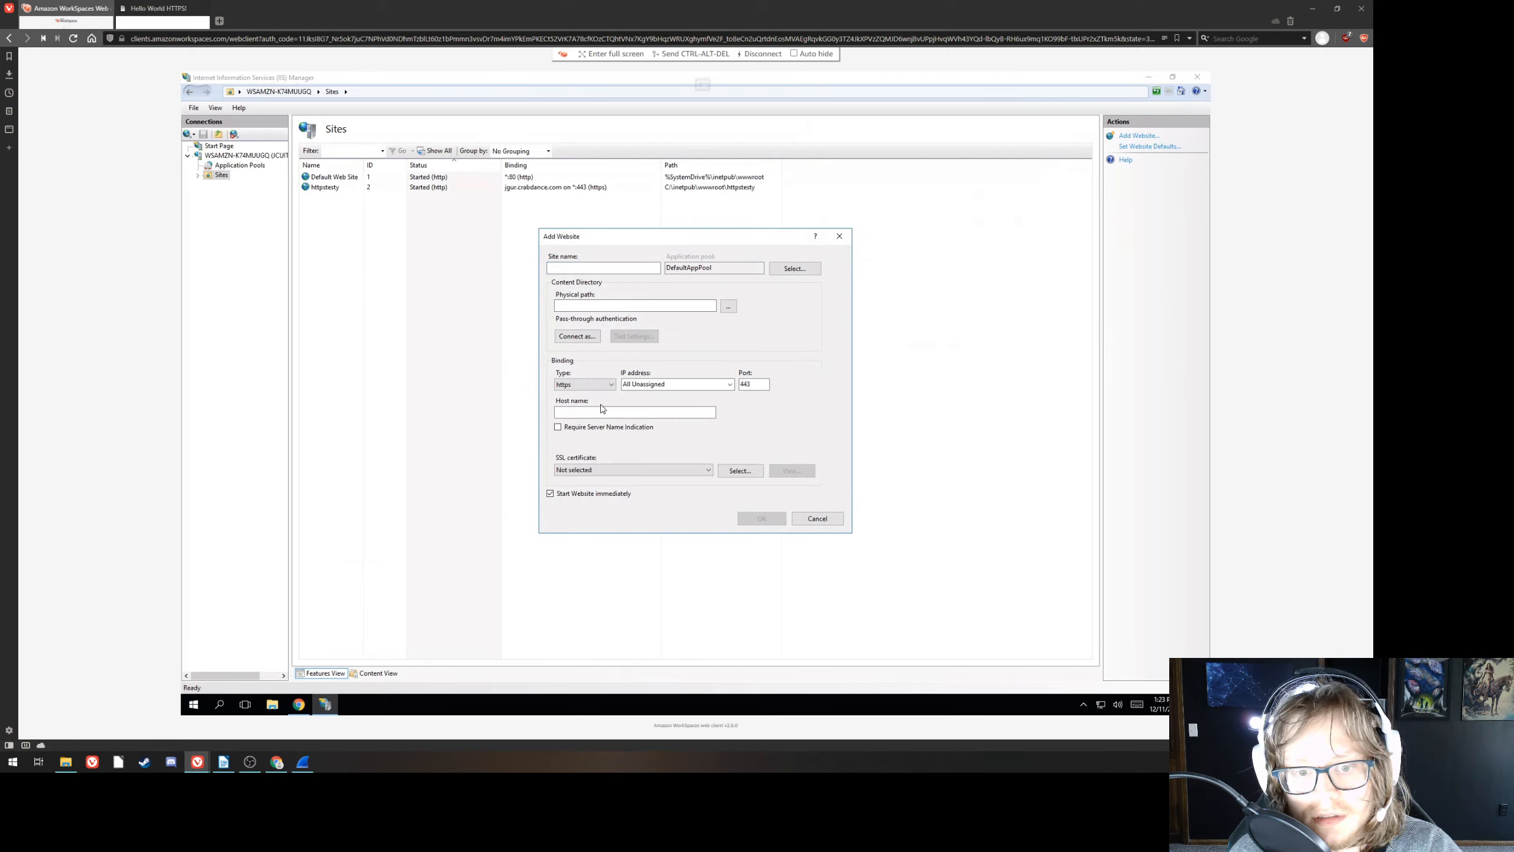
left_click(608, 385)
left_click(603, 394)
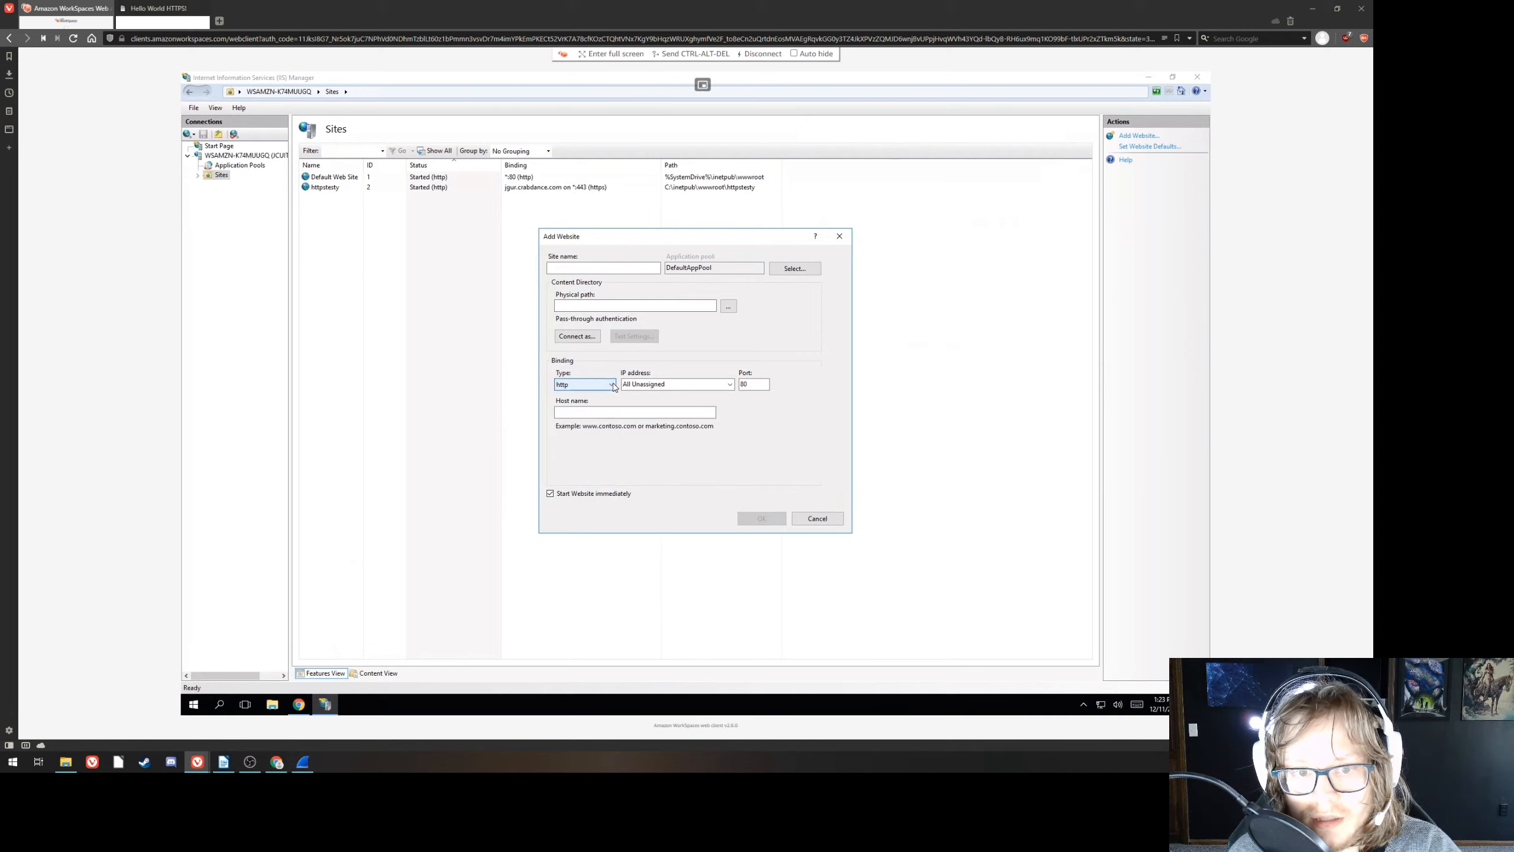
left_click(614, 387)
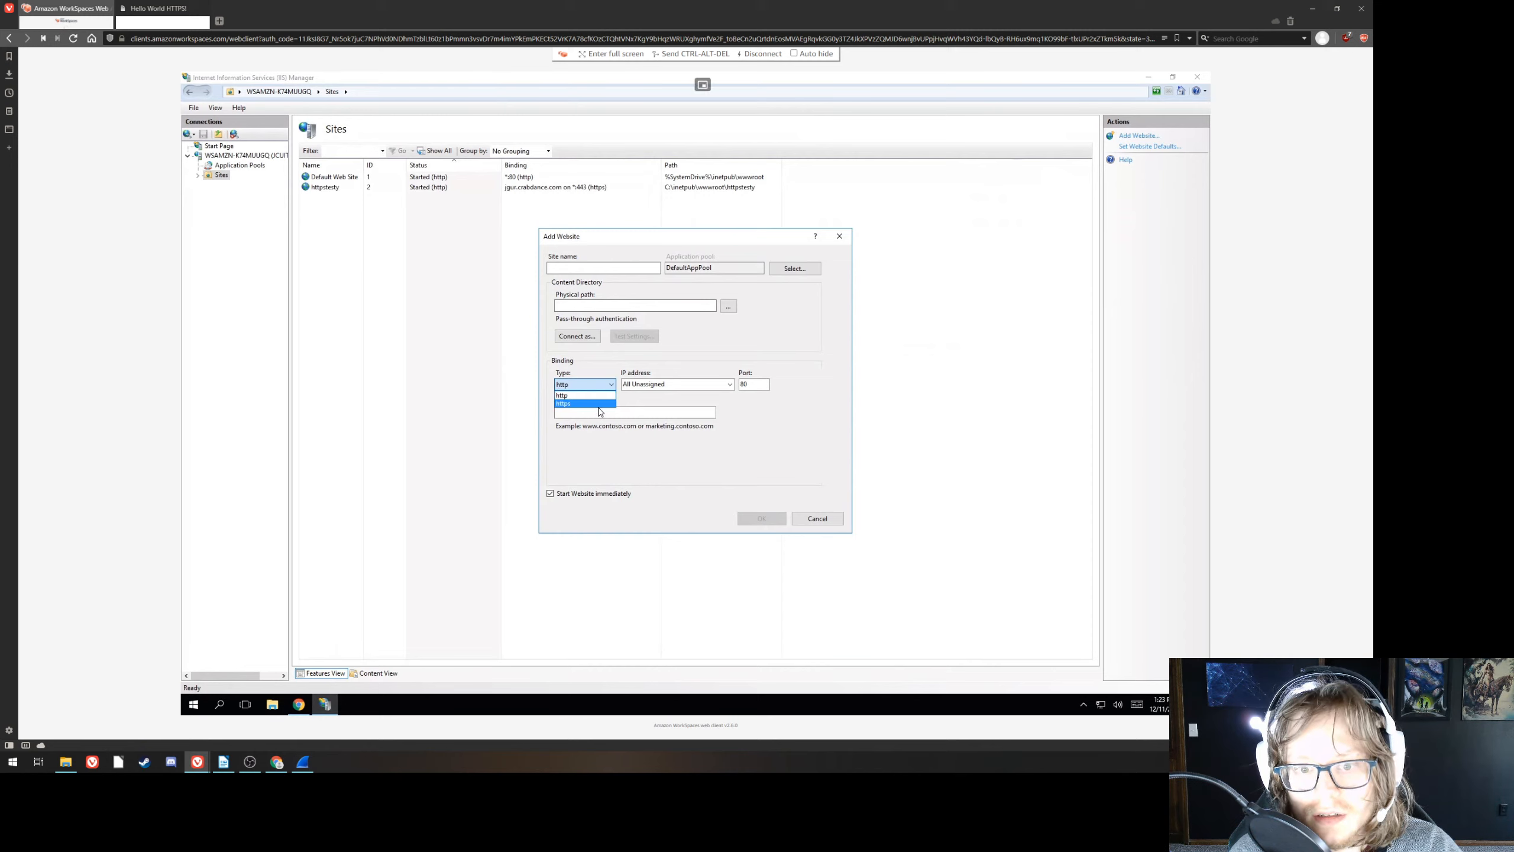
left_click(599, 405)
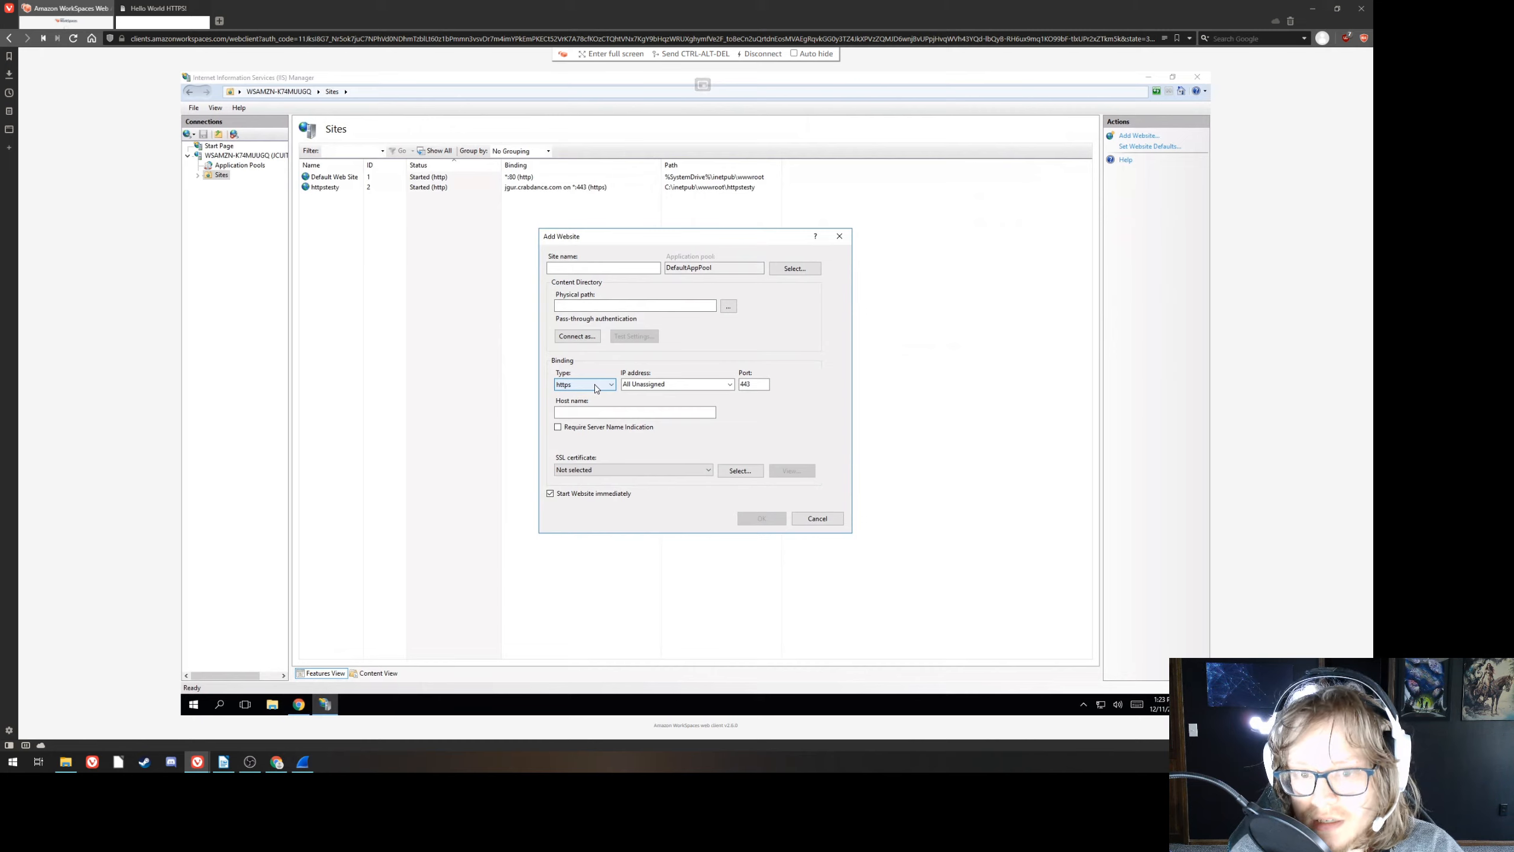
- Enter jgur.crabdance.com as the host name of the new website's https binding
left_click(602, 412)
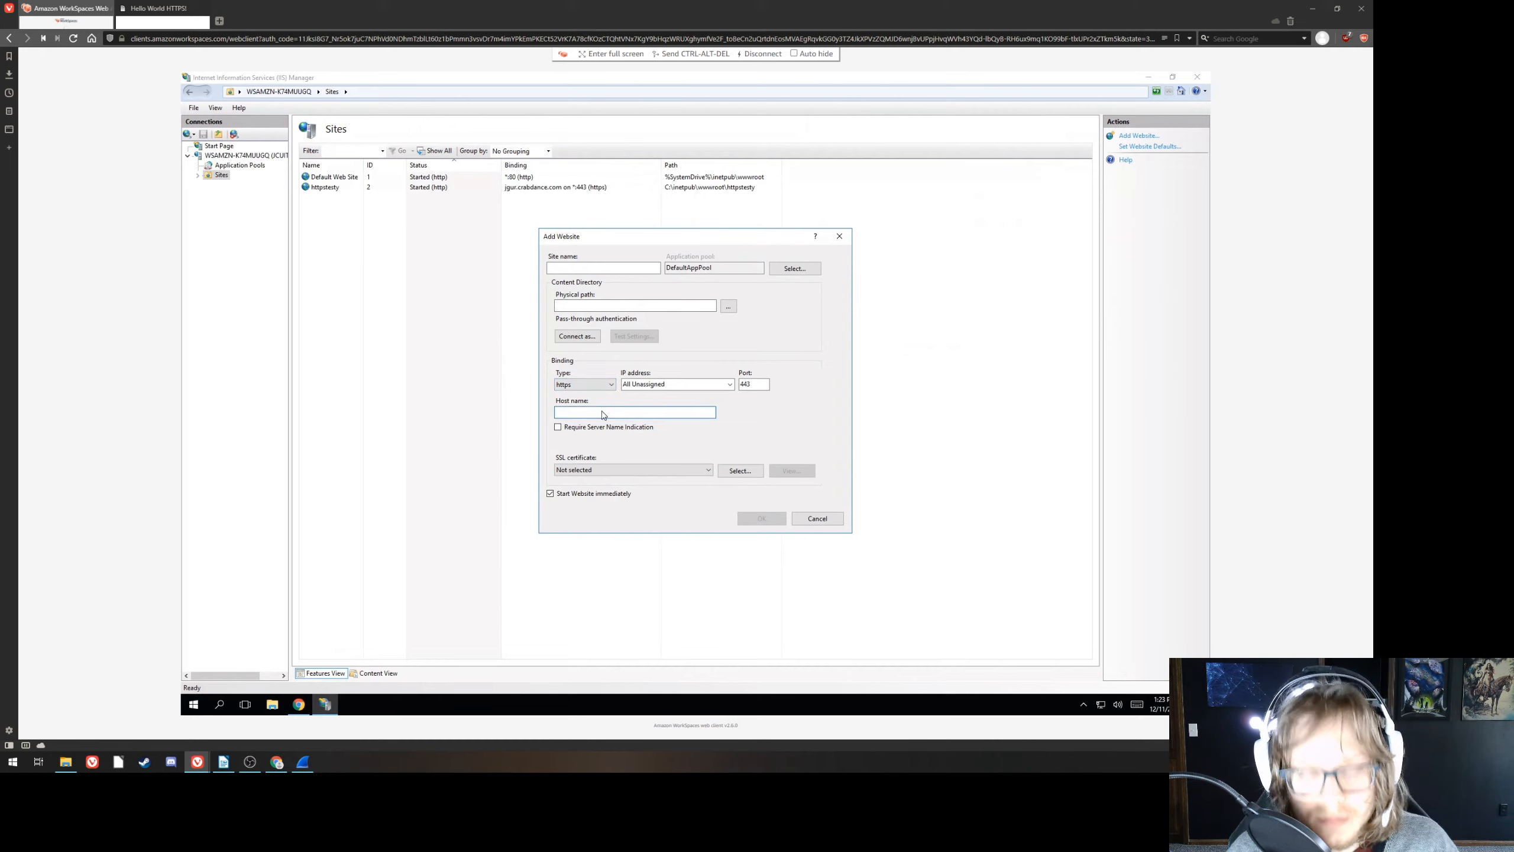
type("jgur")
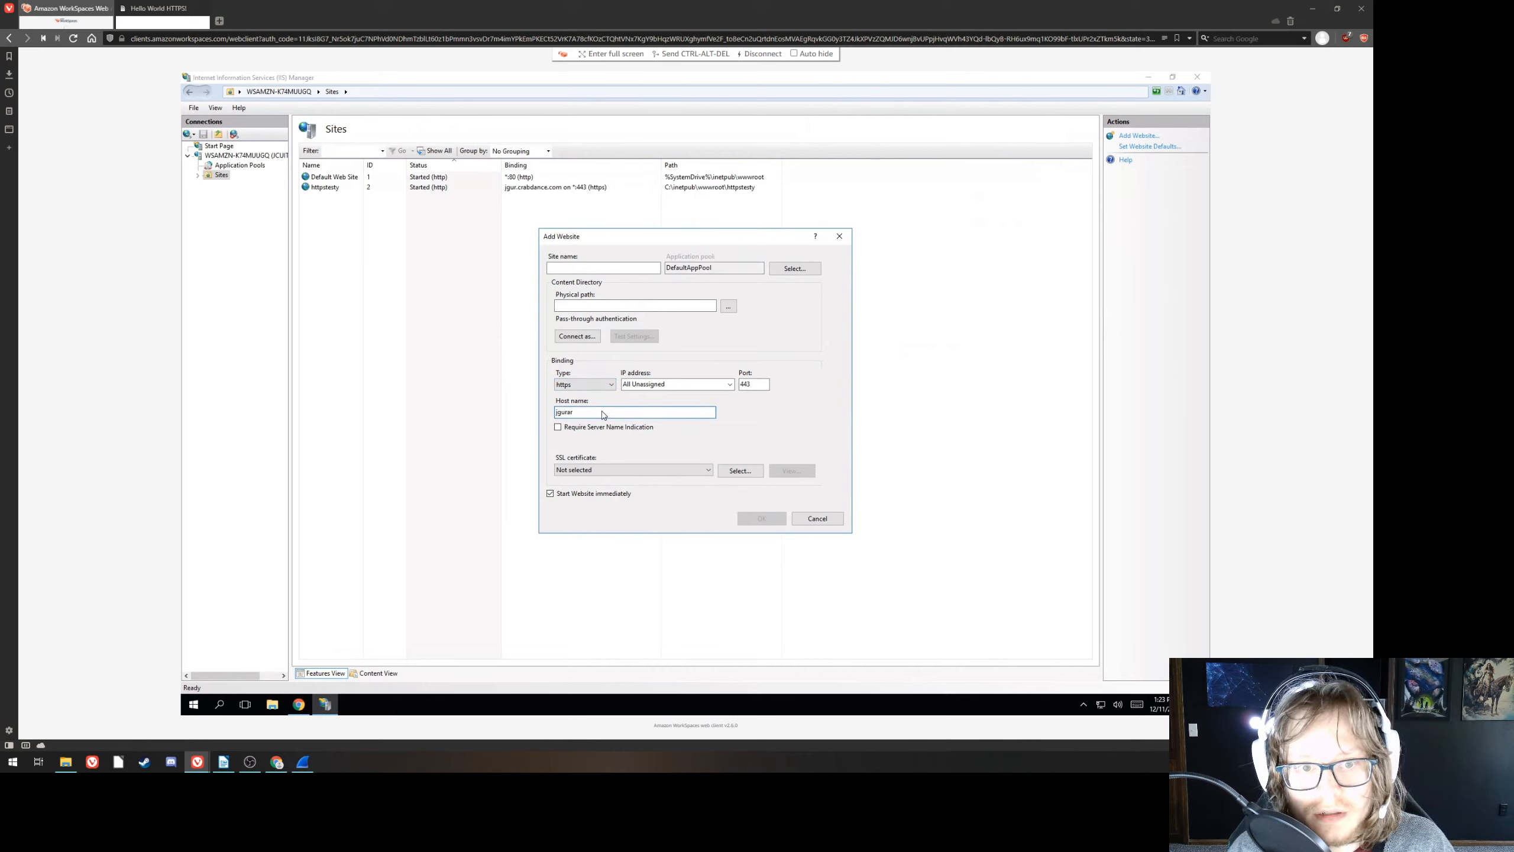
type(".cra")
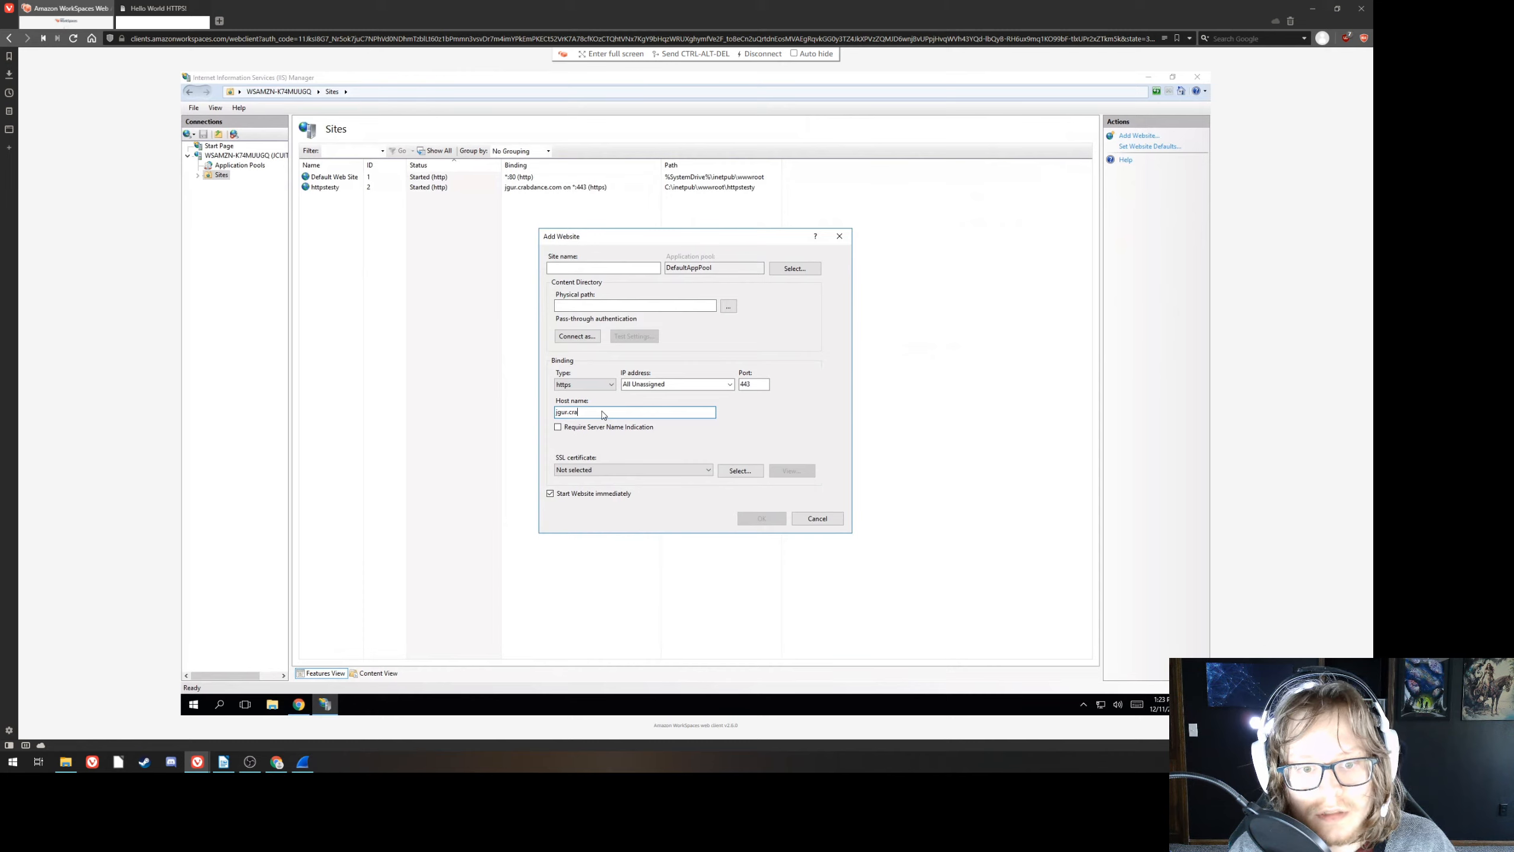
type("bdance.com")
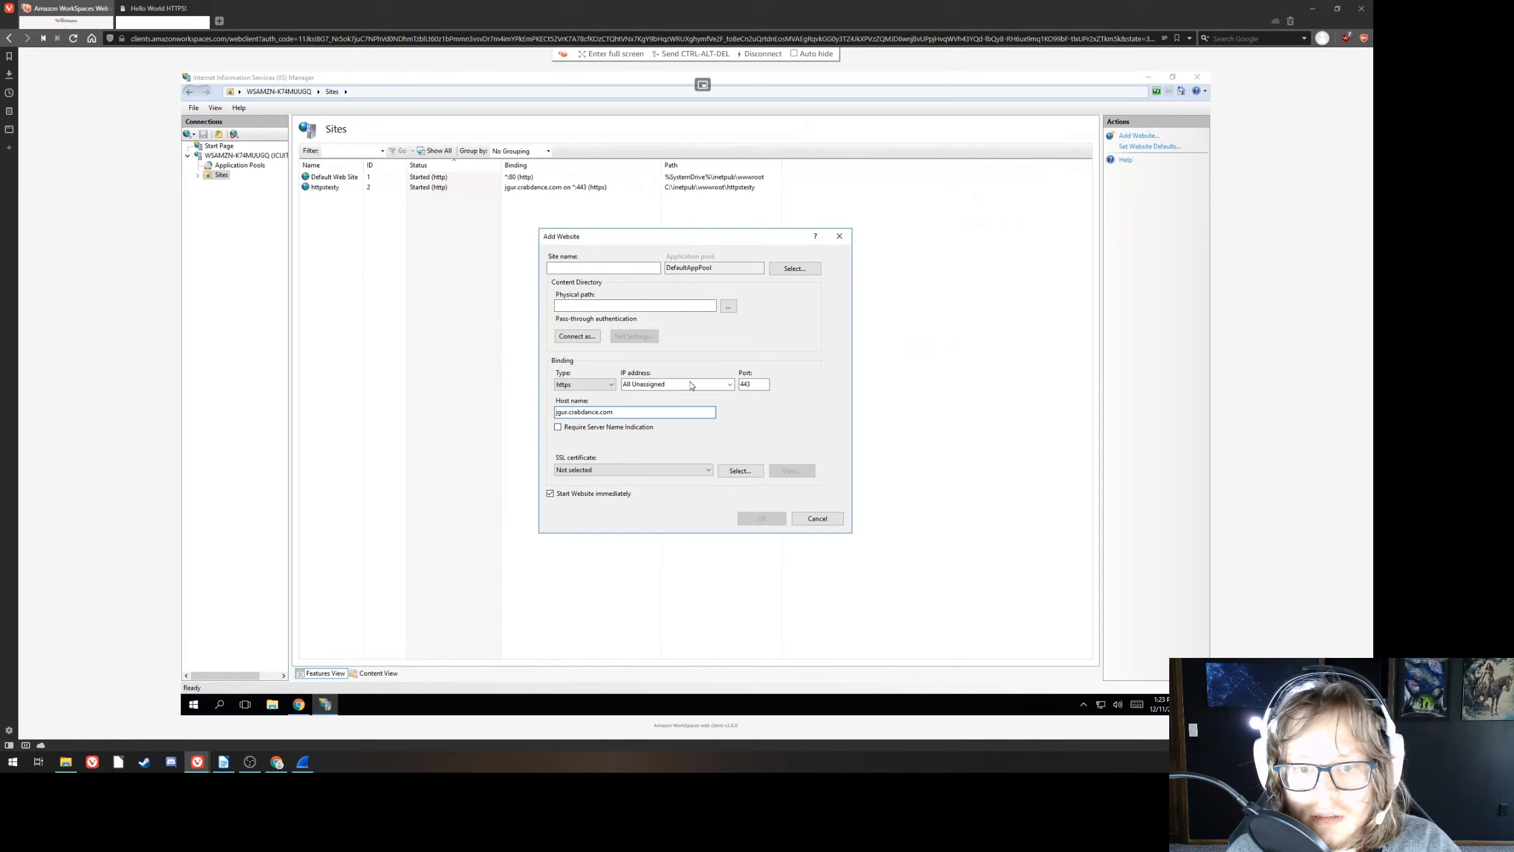
- Set the new website's physical path to C:\inetpub\wwwroot\httpstesty and pick the last listed SSL certificate for its https binding
left_click(728, 306)
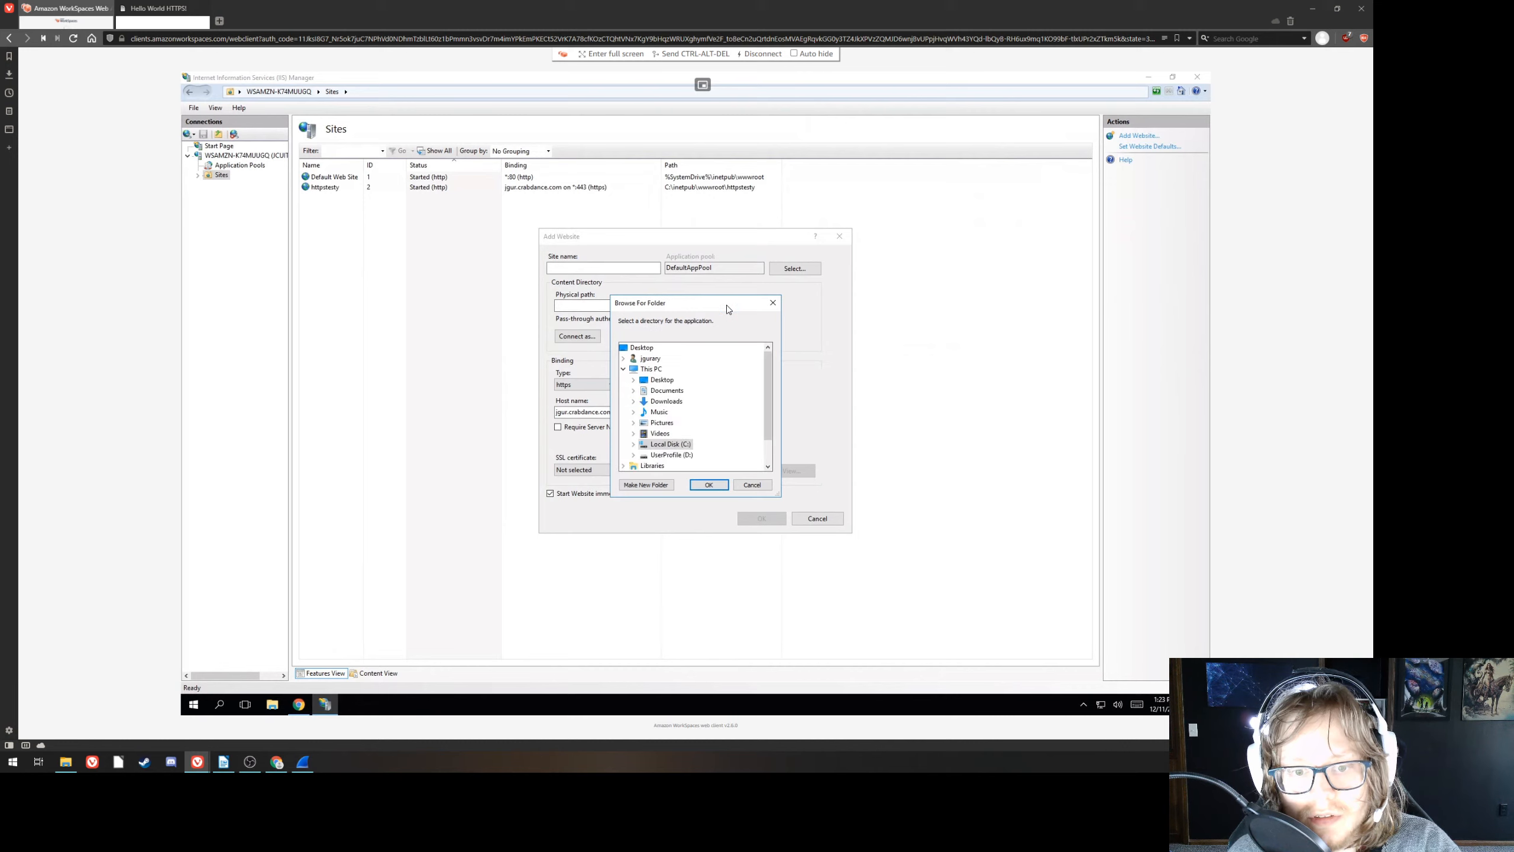
left_click(633, 445)
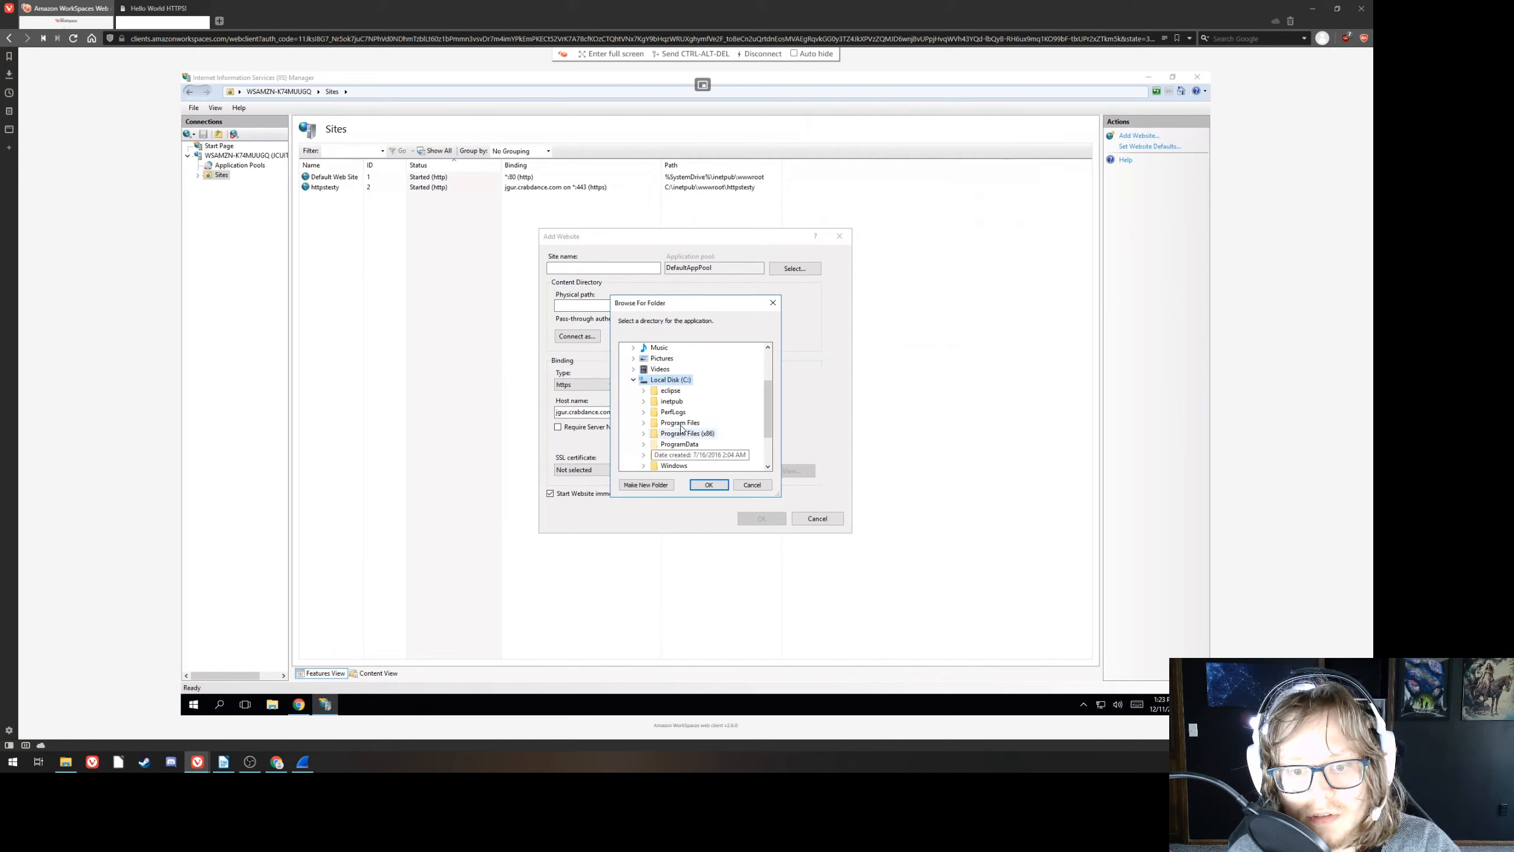
double_click(683, 400)
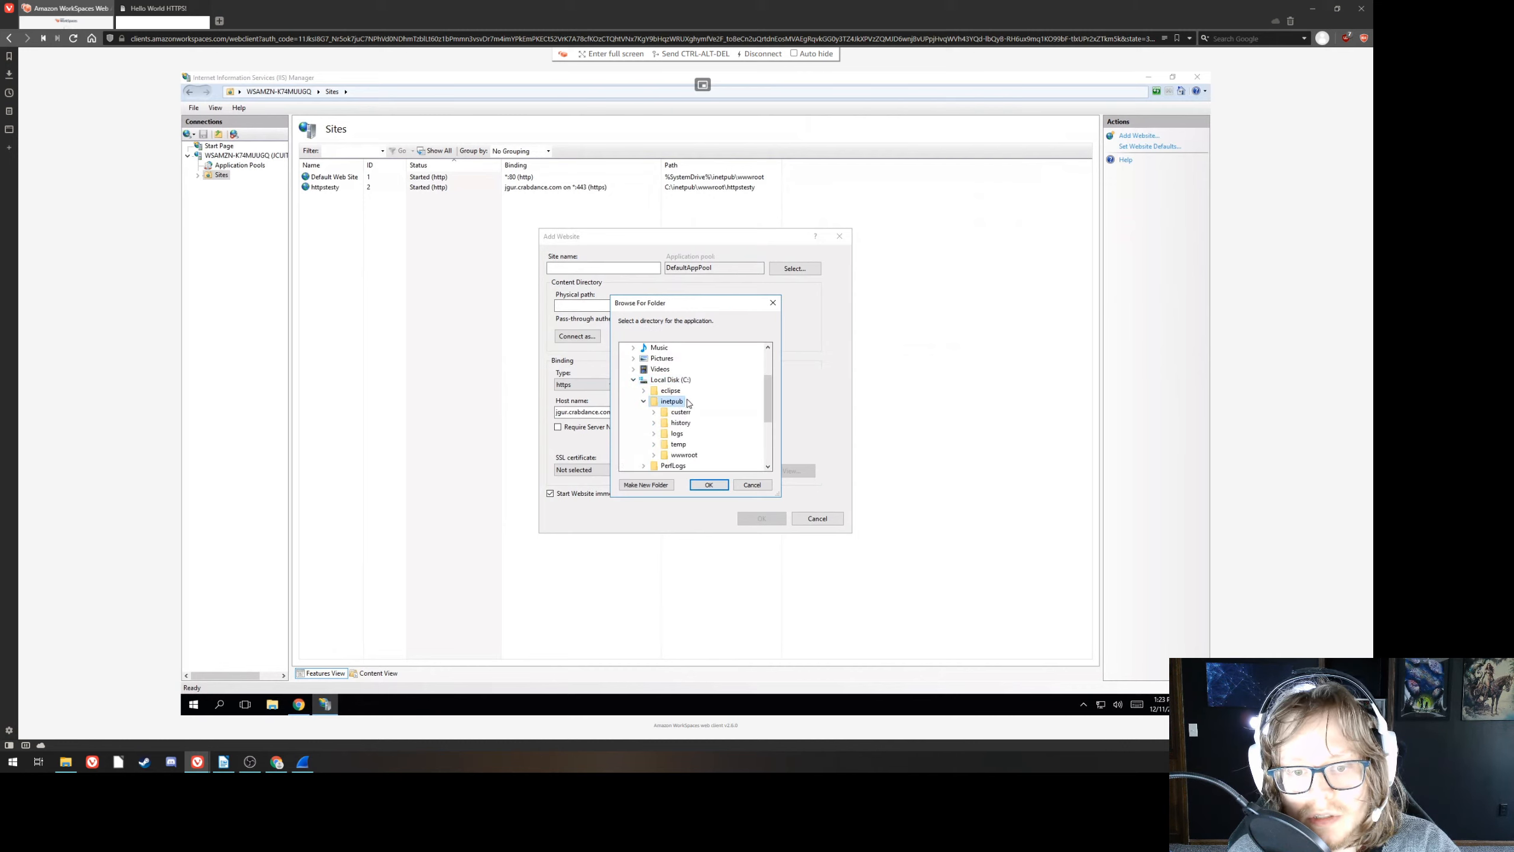
double_click(686, 455)
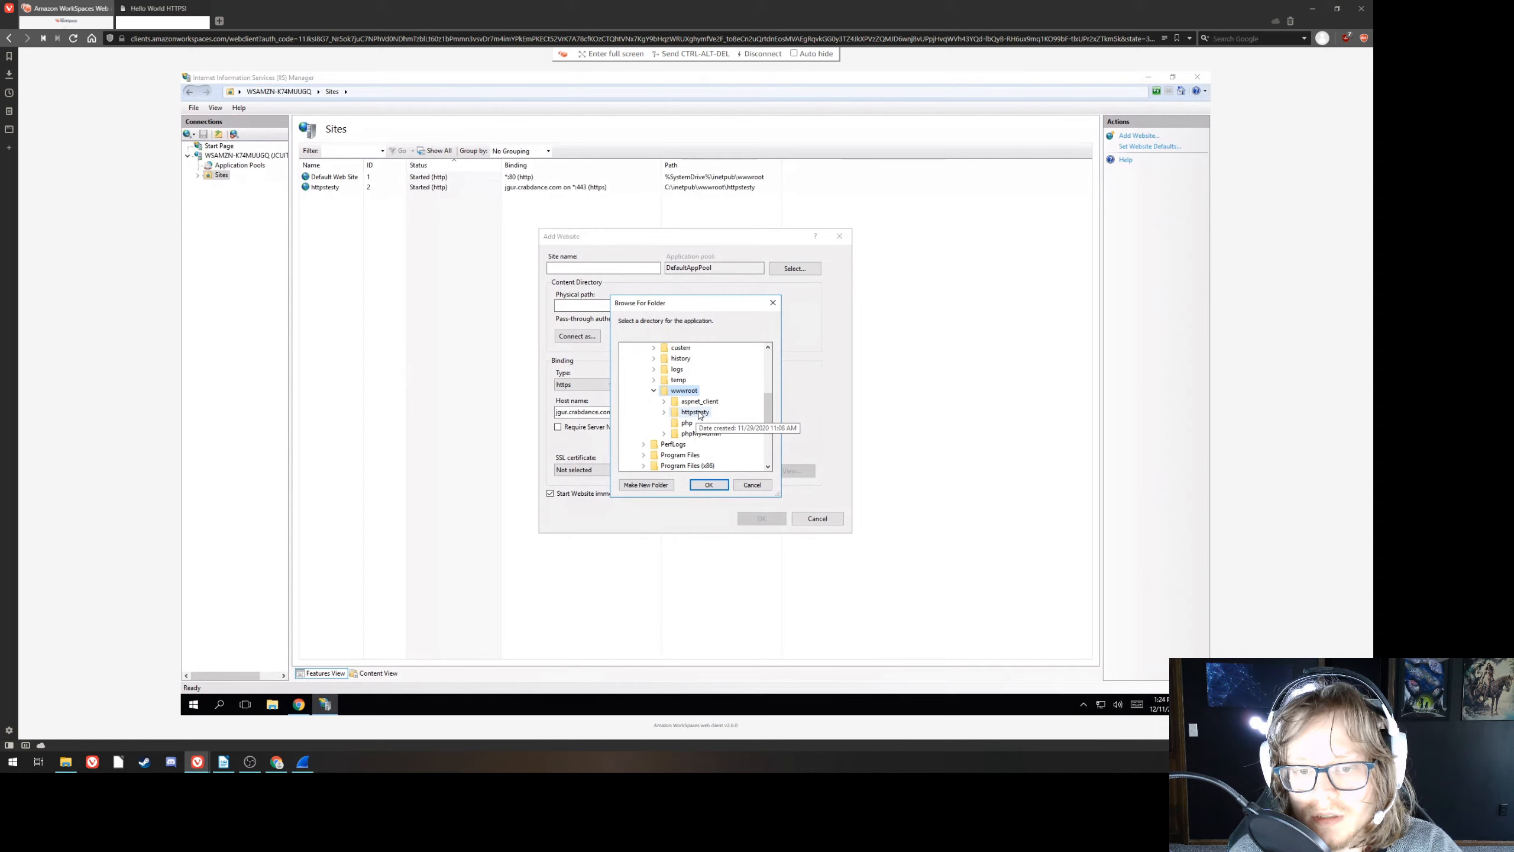
left_click(697, 412)
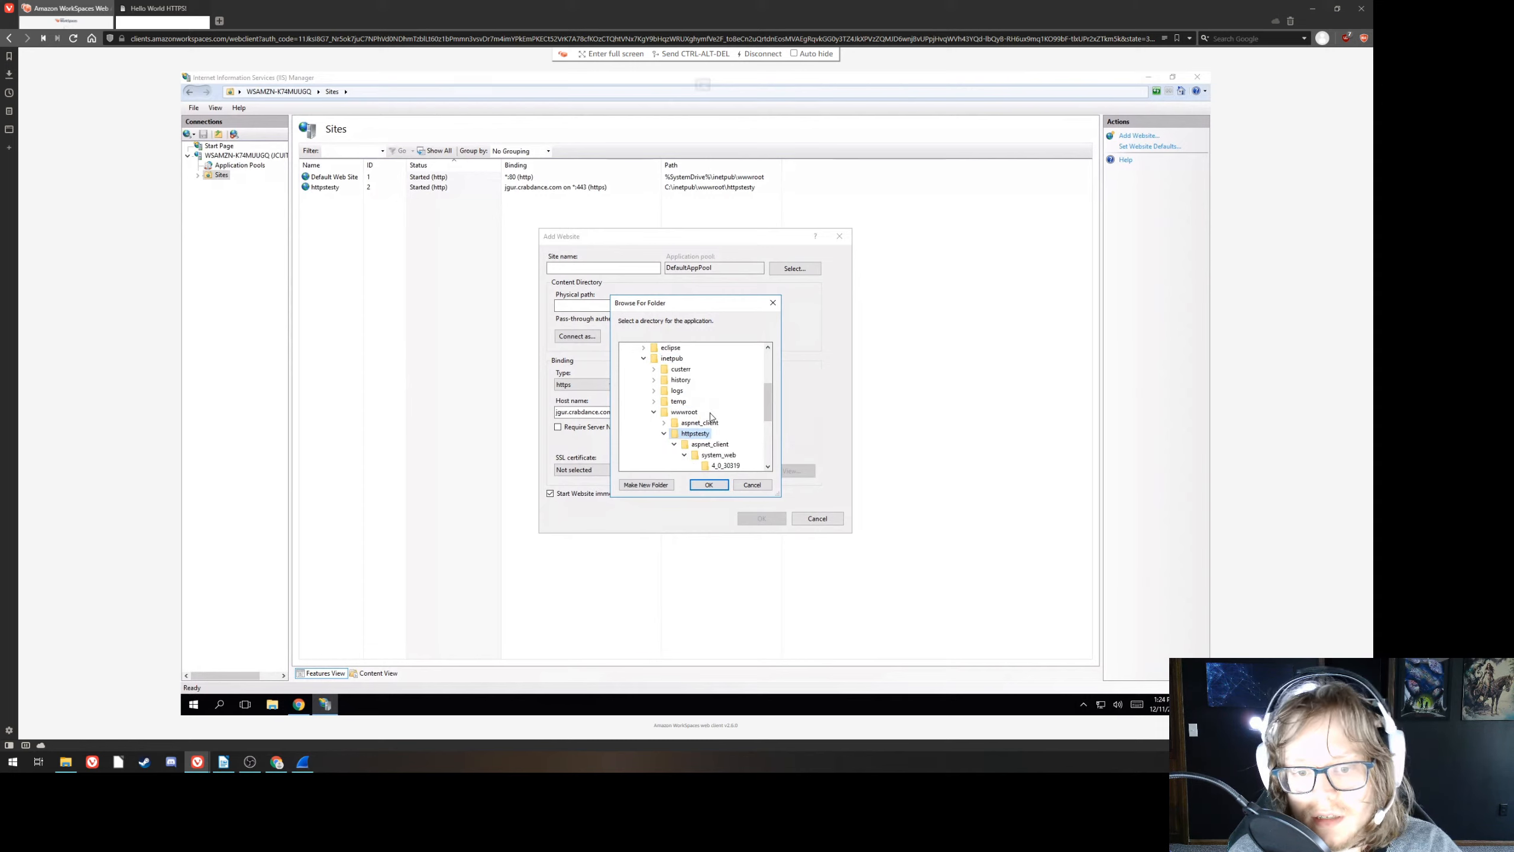
left_click(708, 484)
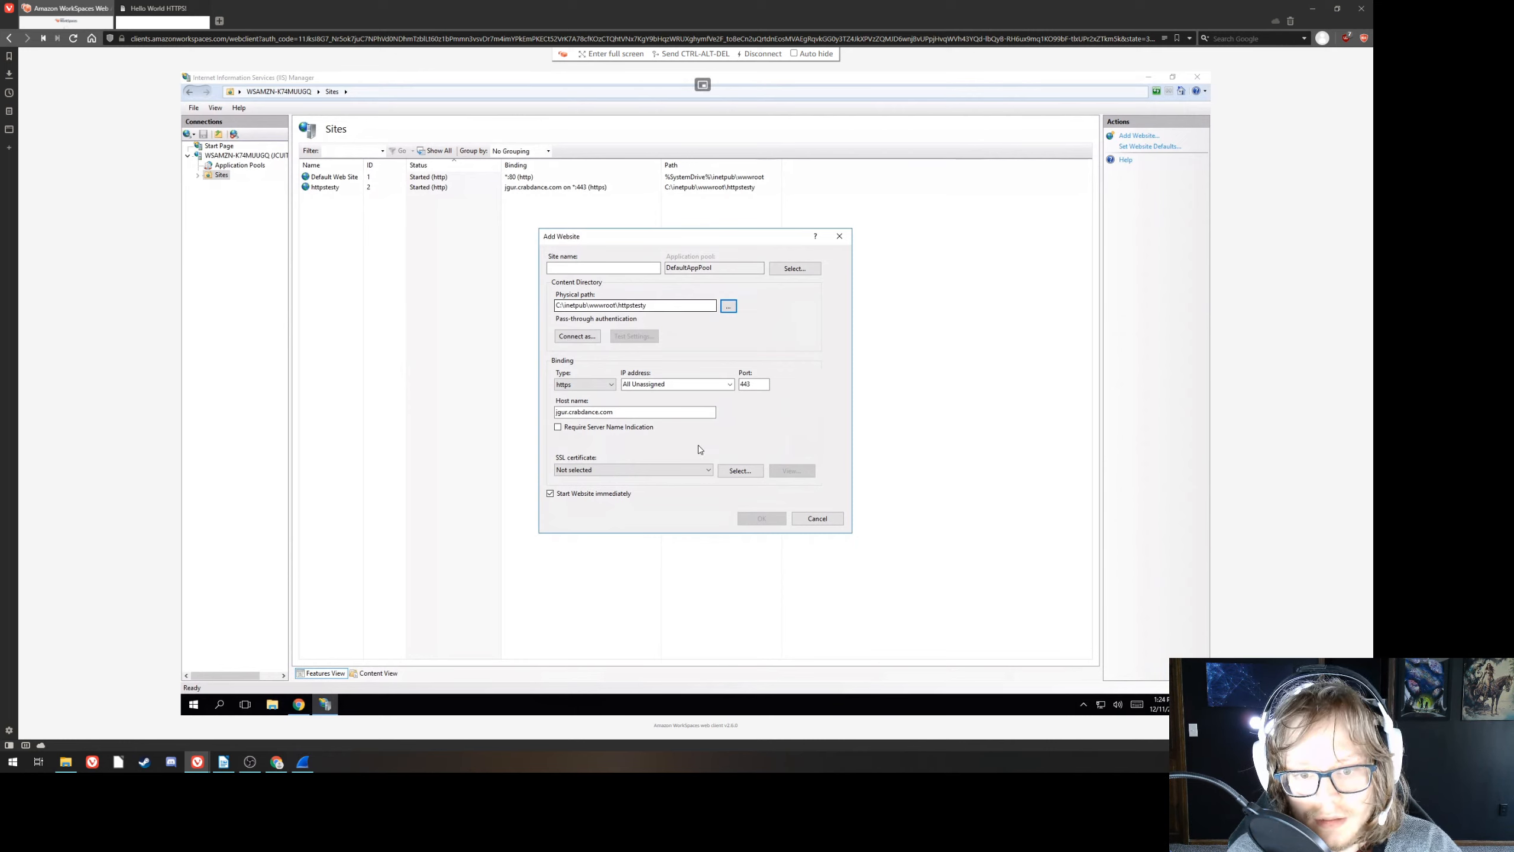
left_click(632, 469)
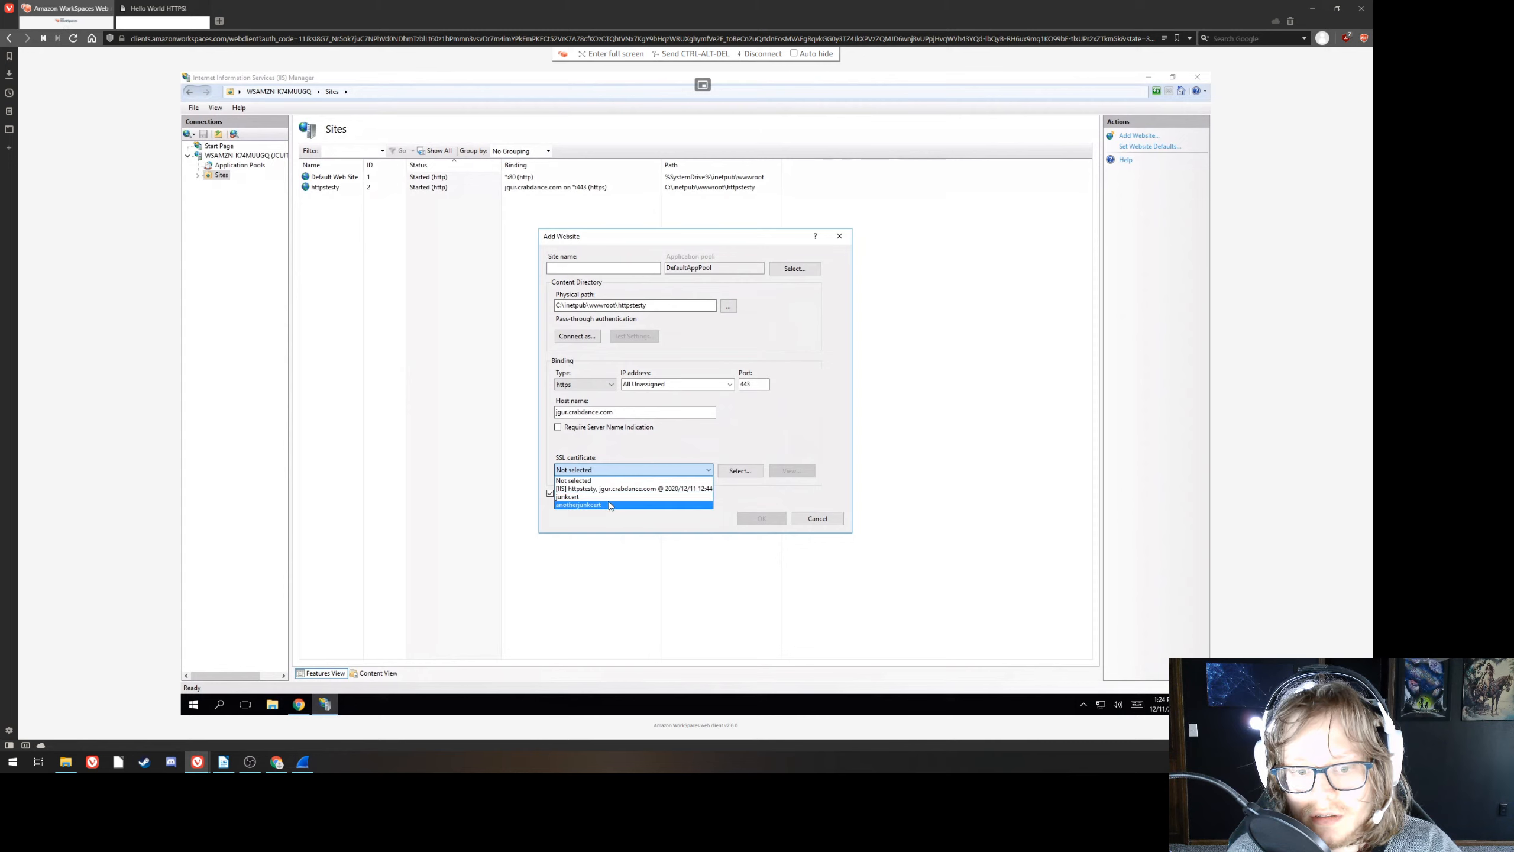
left_click(639, 505)
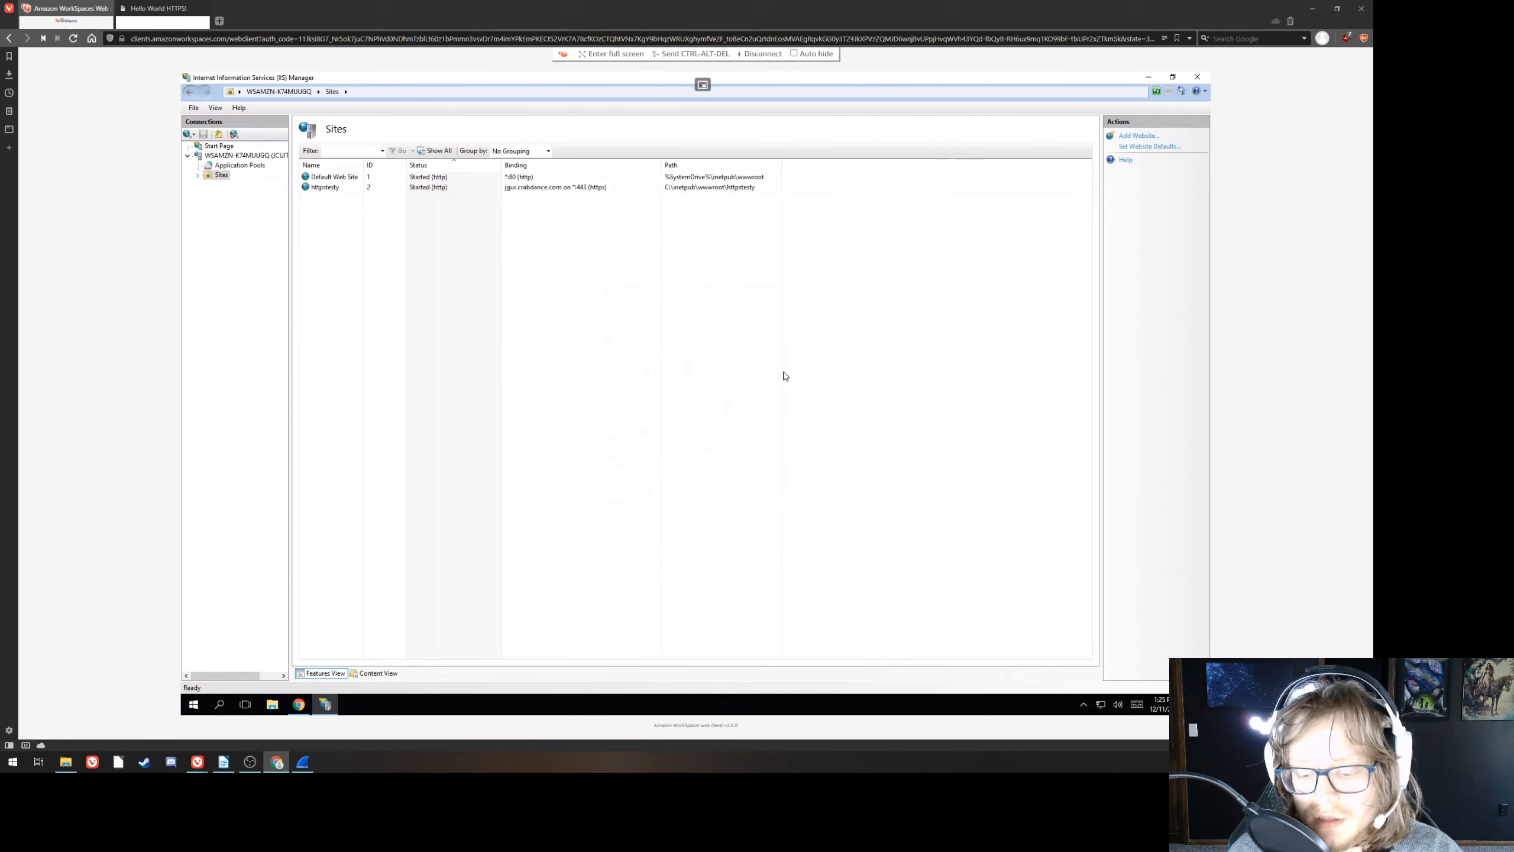
- View the Hello World HTTPS page, and open the httpstesty folder in File Explorer through the desktop's wwwroot shortcut
left_click(160, 8)
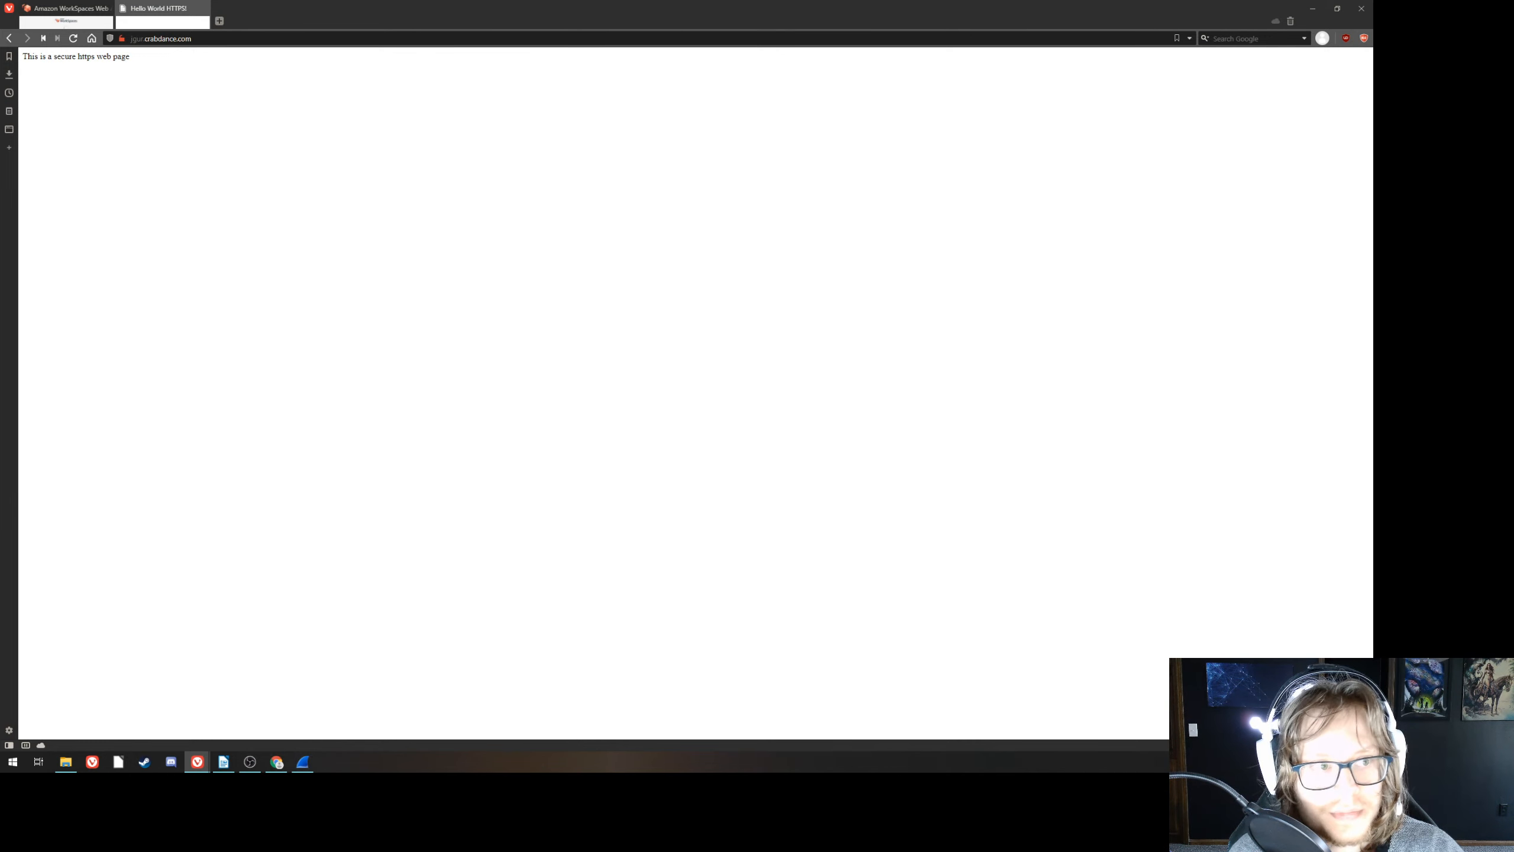
left_click(76, 22)
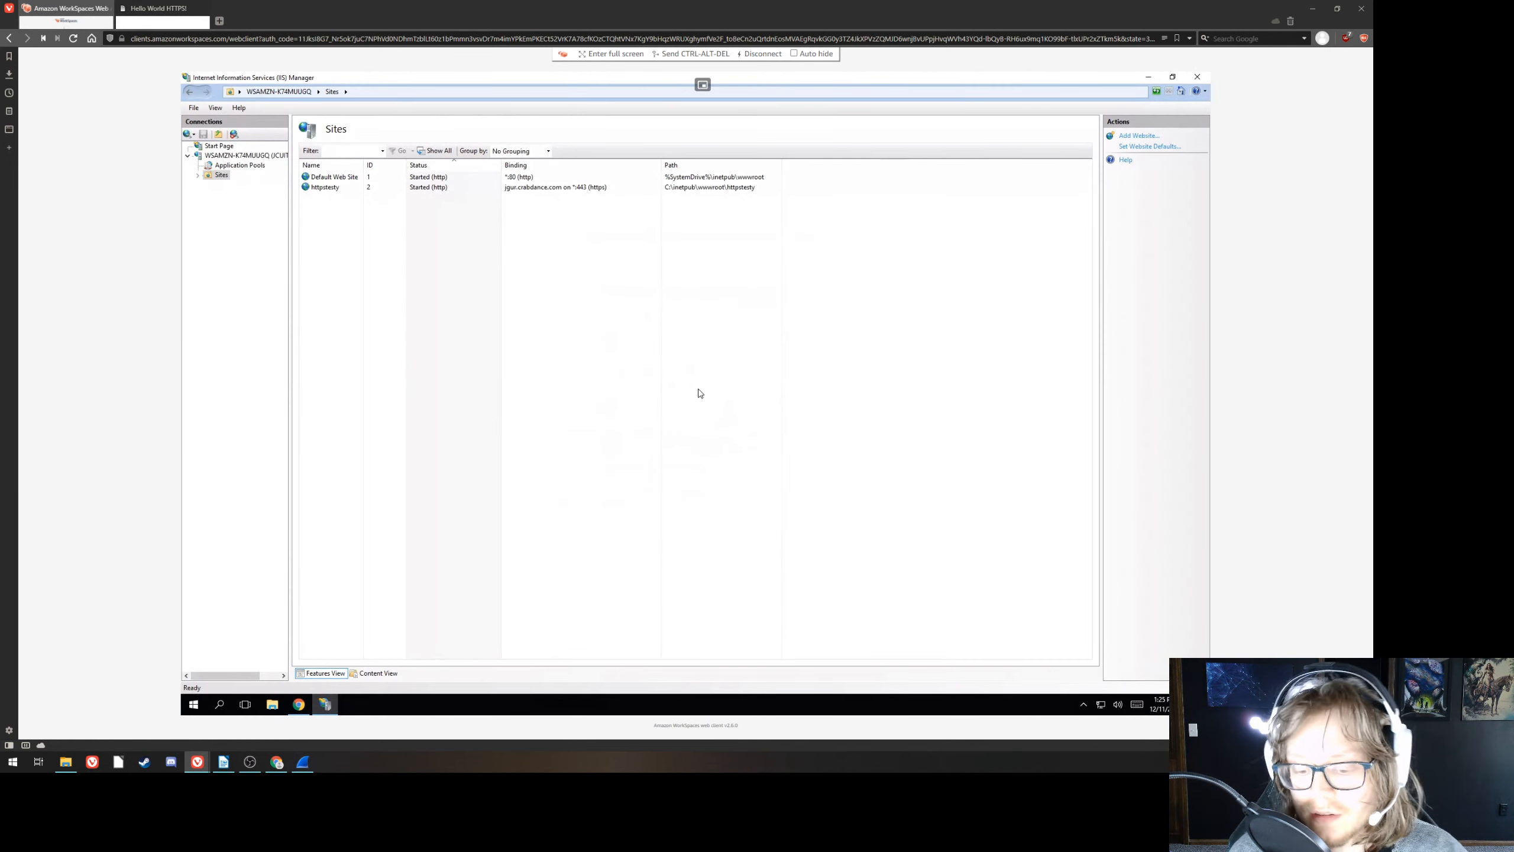
left_click(272, 704)
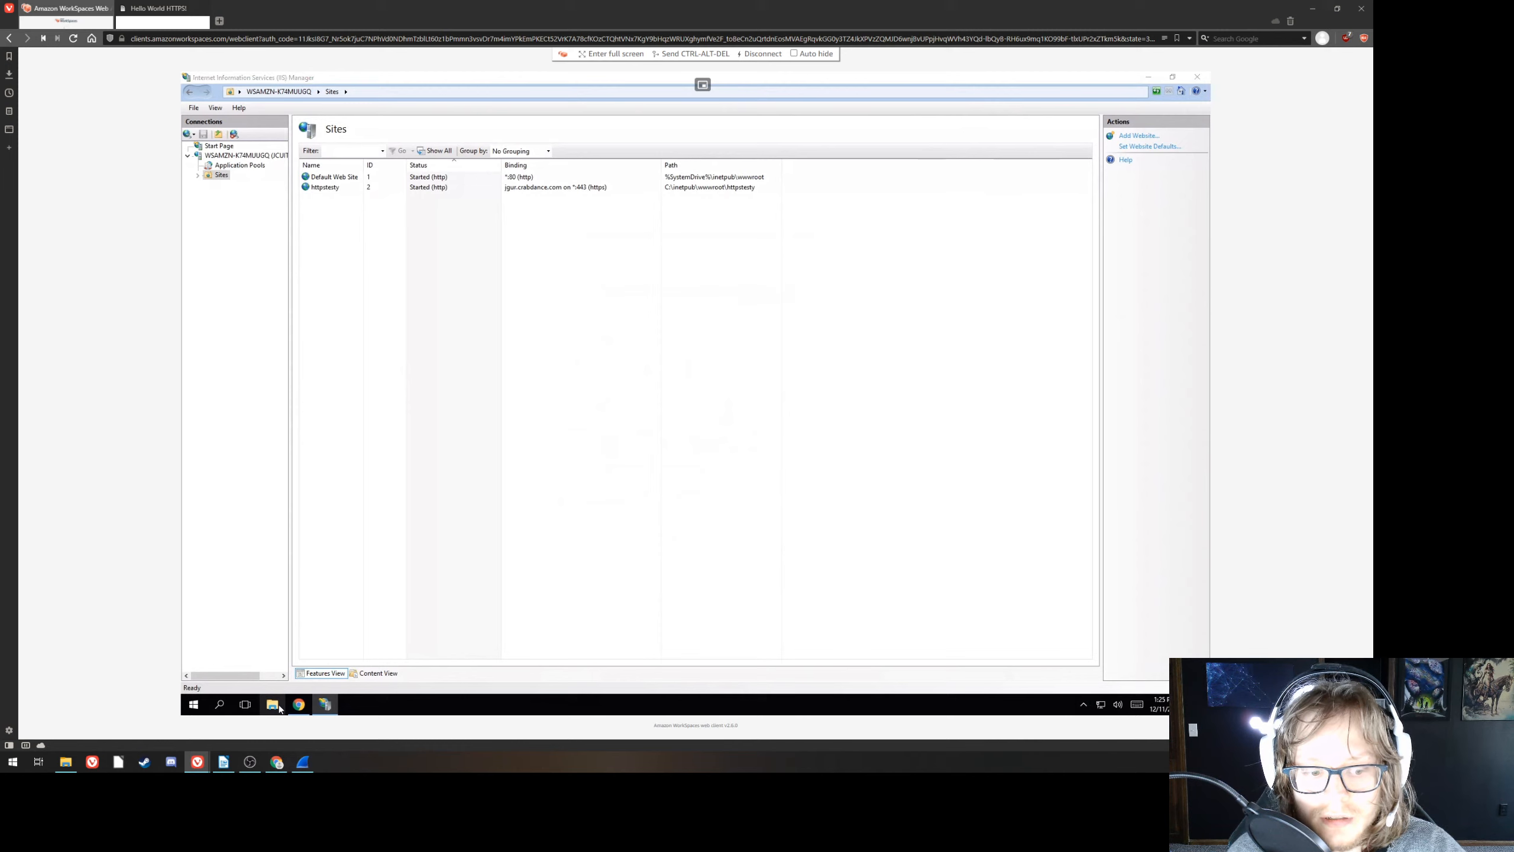
left_click(437, 292)
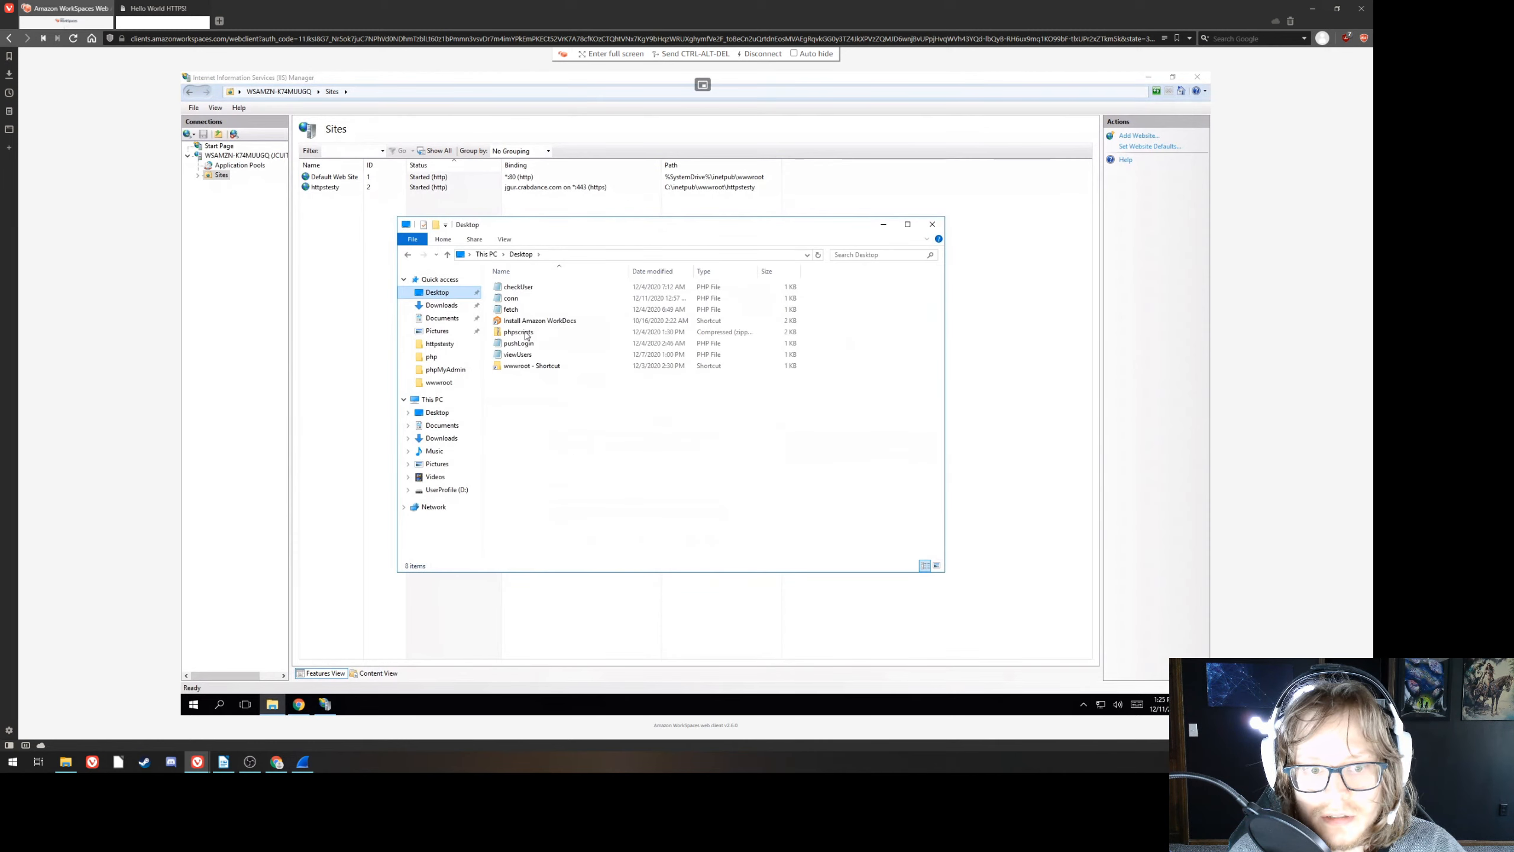
double_click(536, 366)
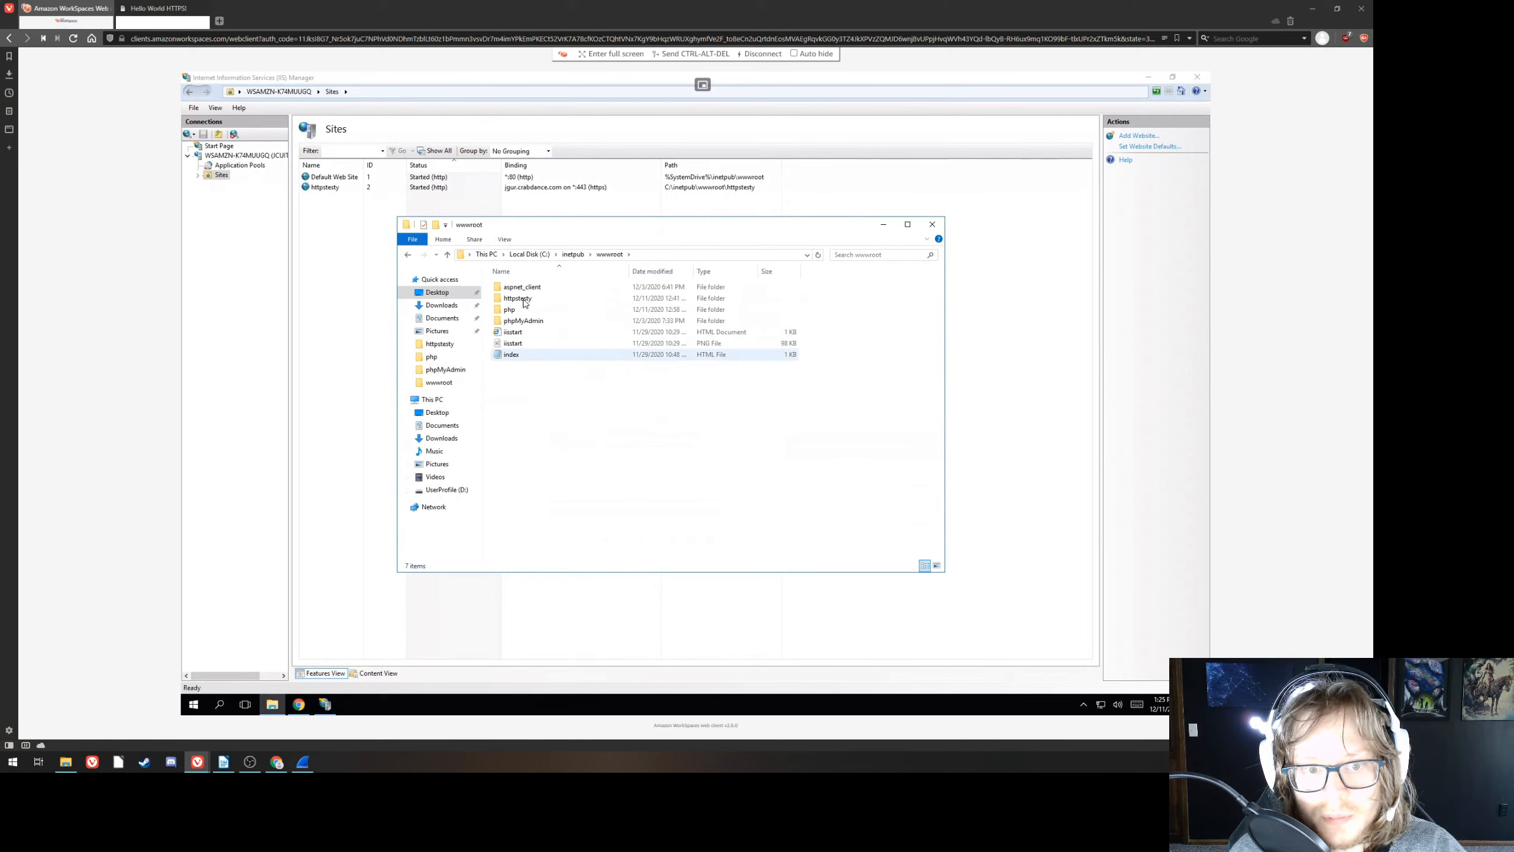
left_click(528, 300)
double_click(529, 300)
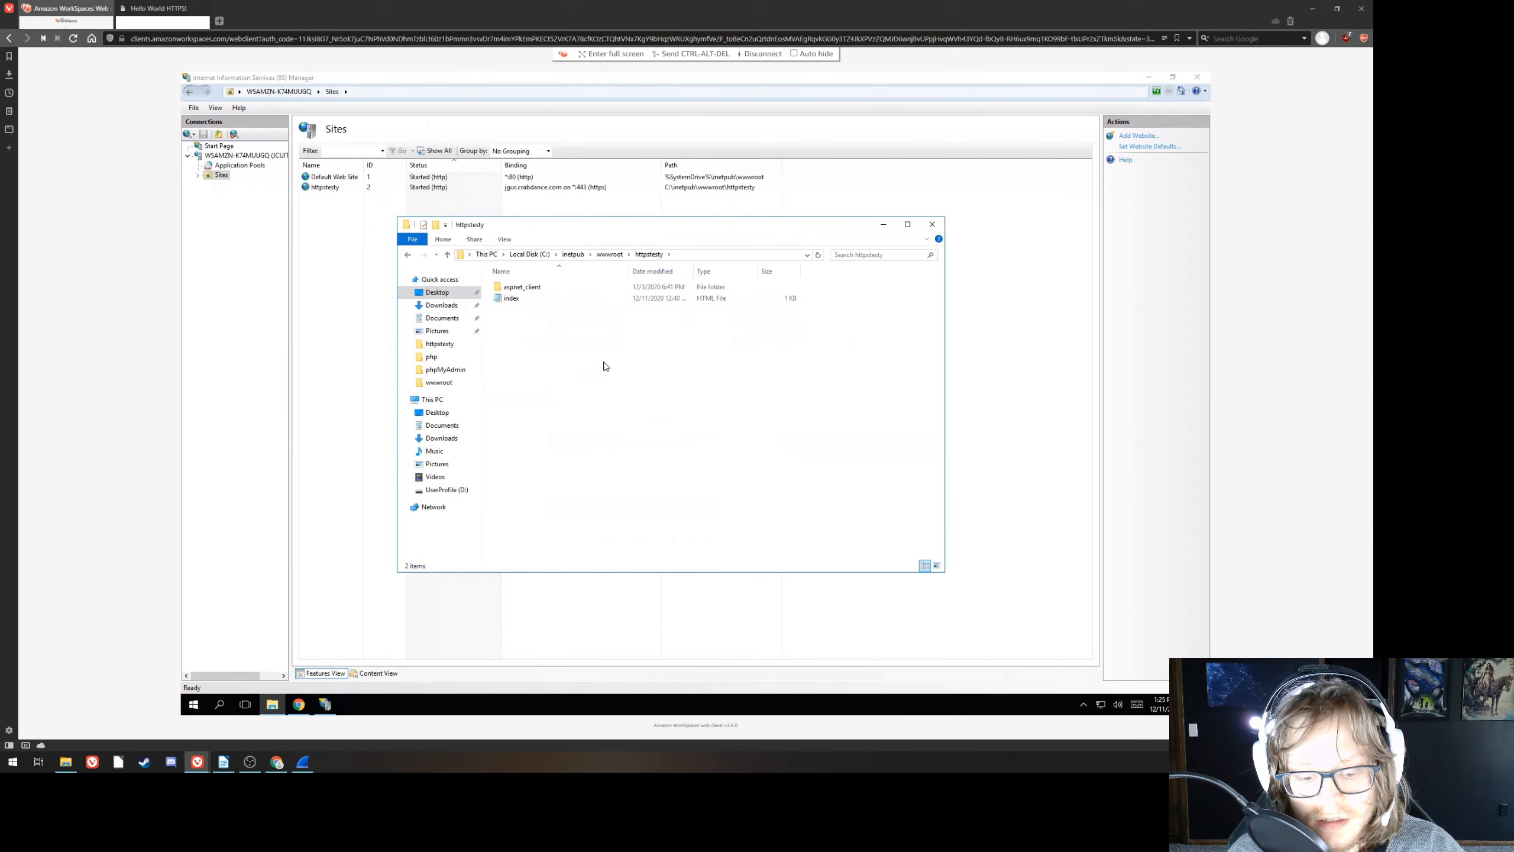
- Load jgur.crabdance.com/index.html on the Hello World HTTPS page and highlight index.html in the address
left_click(158, 8)
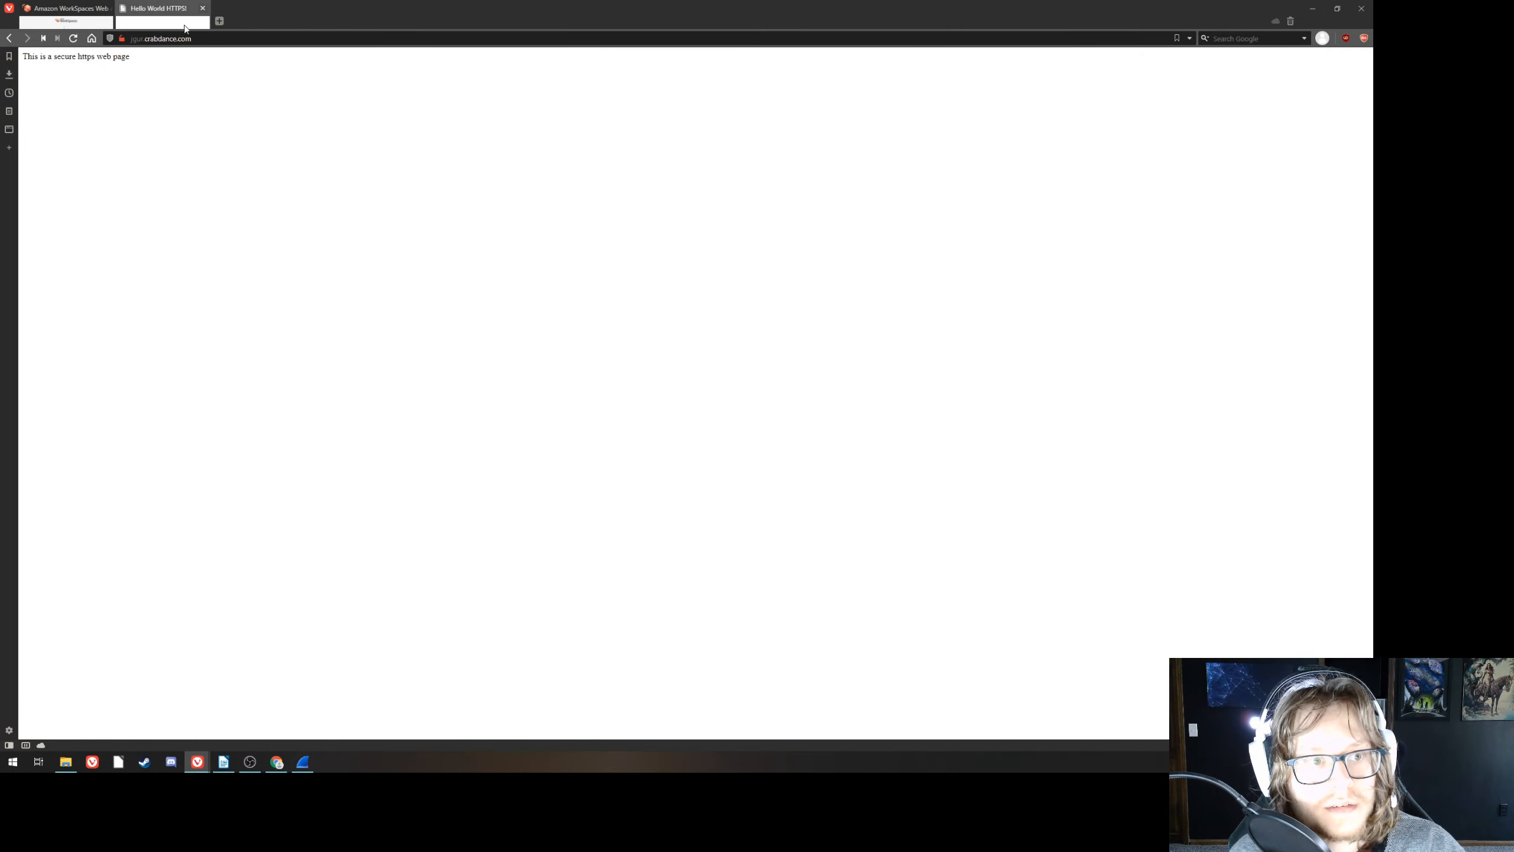
left_click(215, 39)
left_click(221, 40)
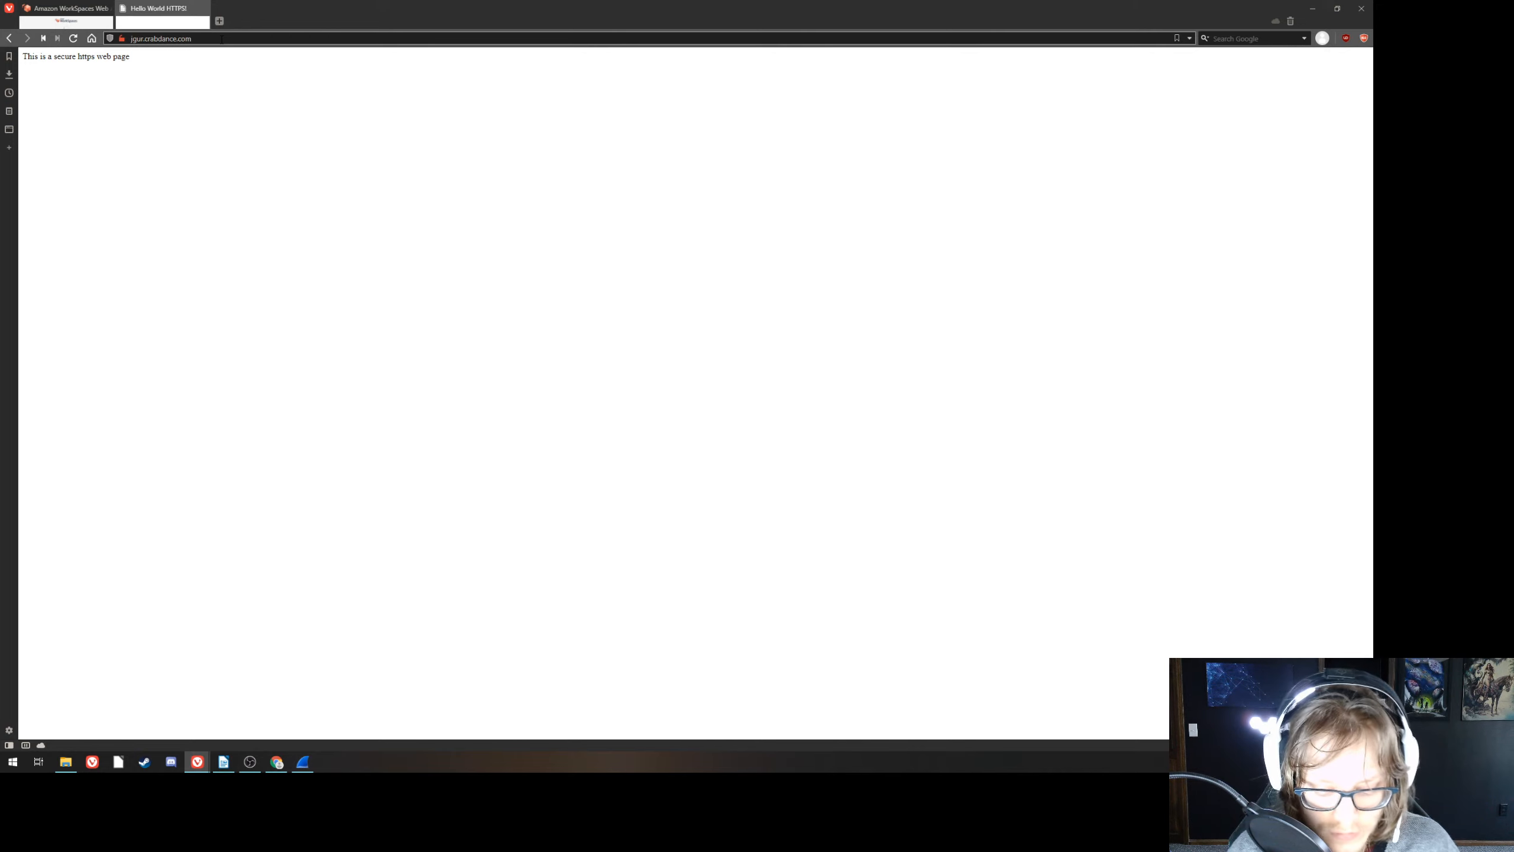
type("/index.html")
key("Return")
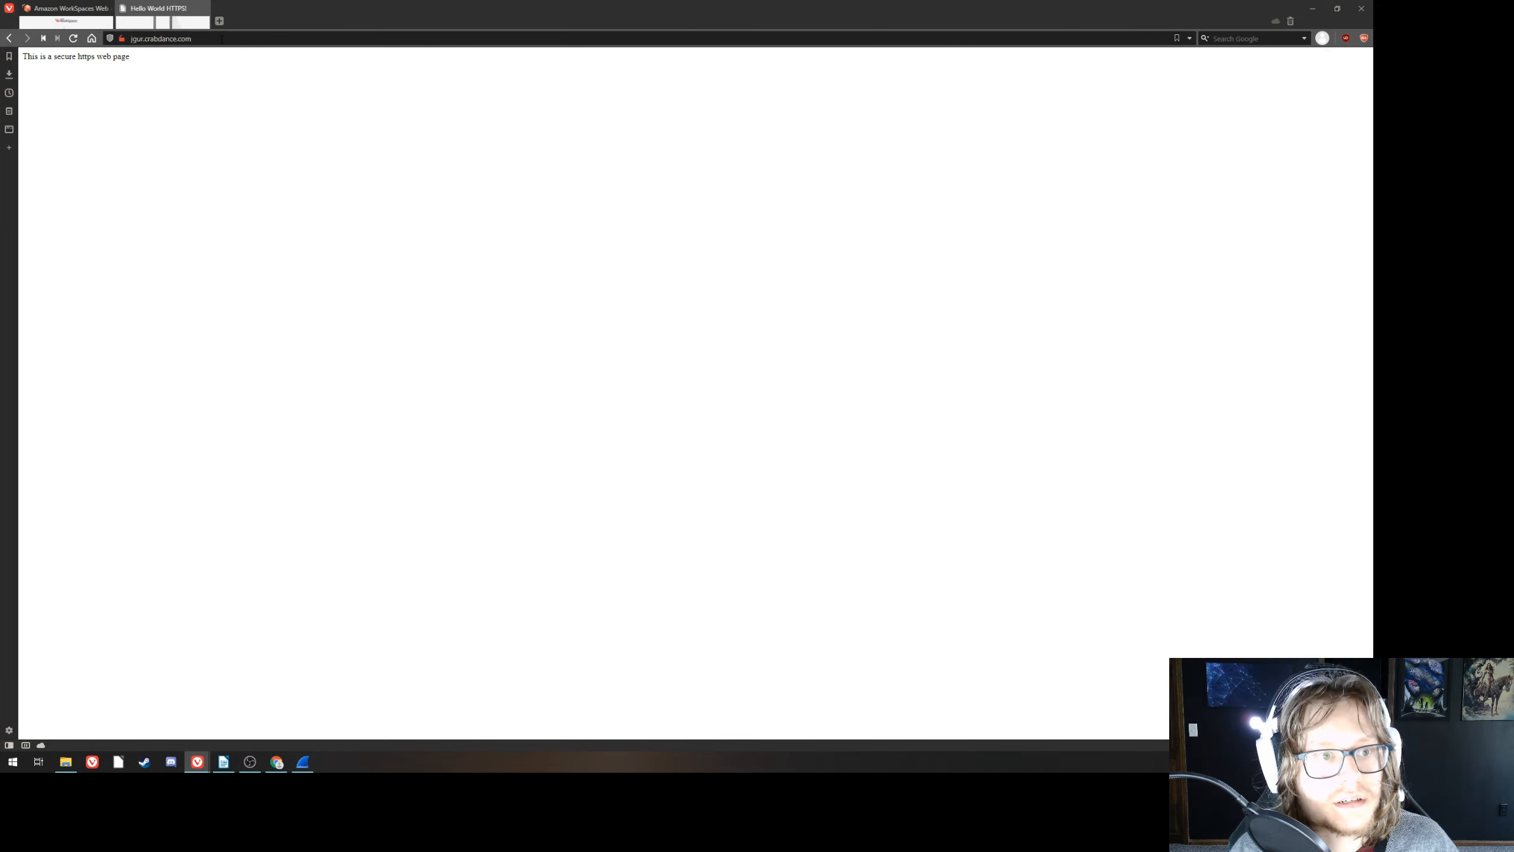
left_click(255, 39)
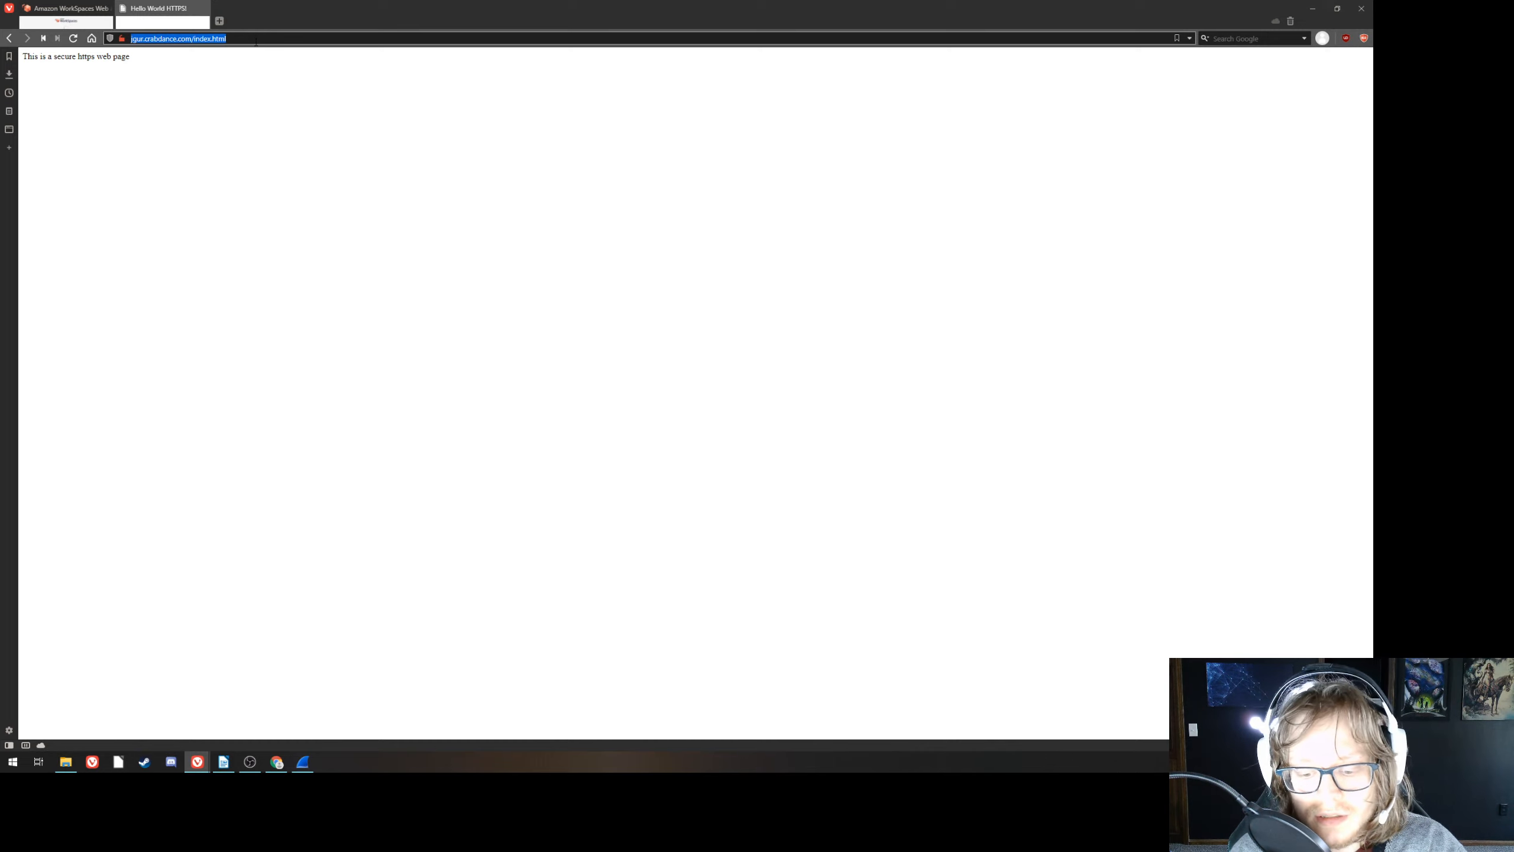
left_click(254, 40)
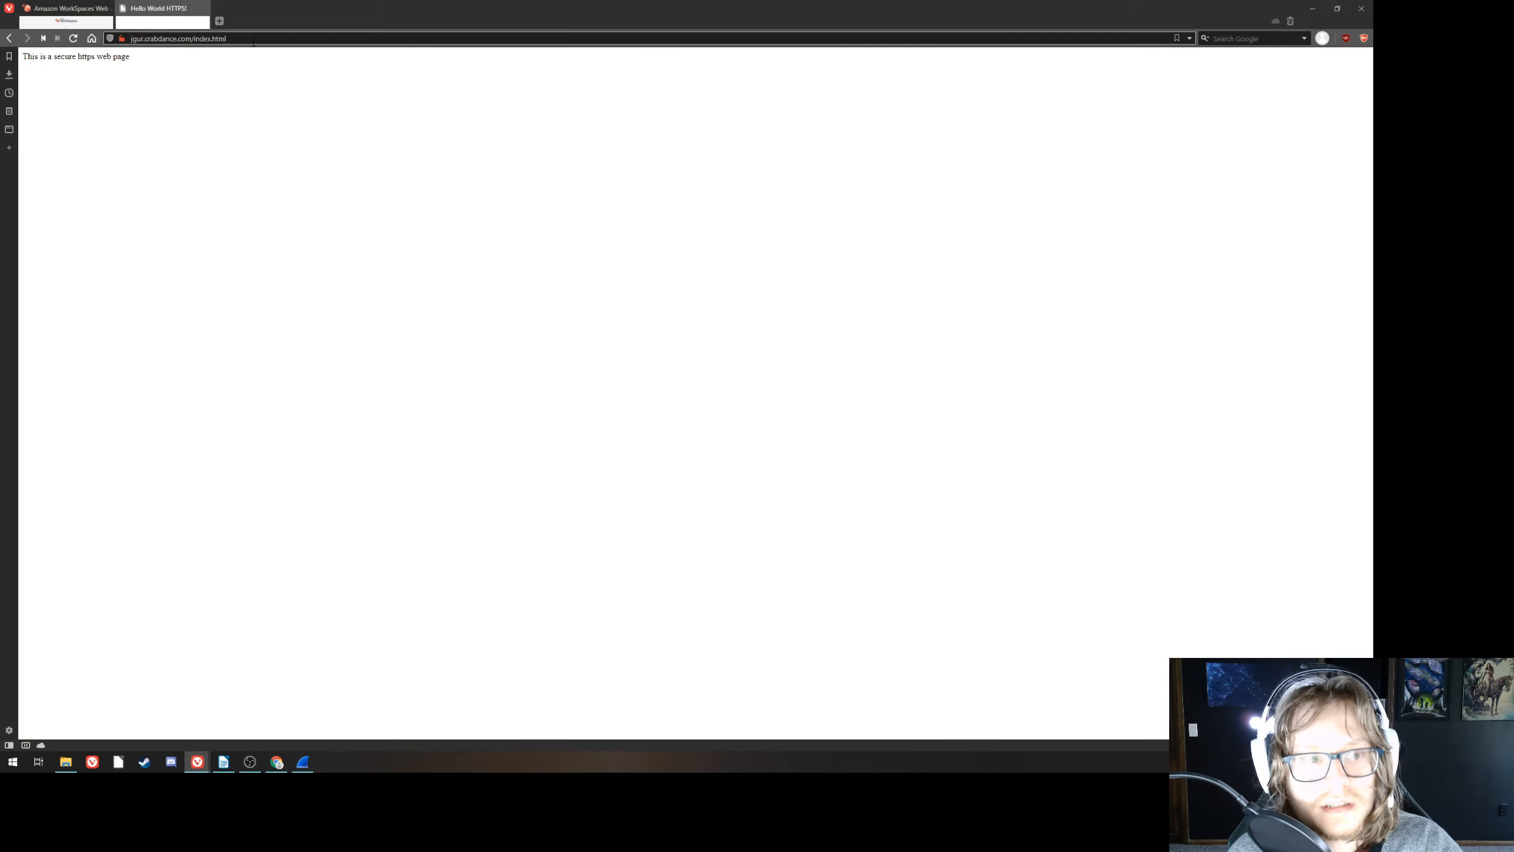
left_click_drag(227, 39, 194, 40)
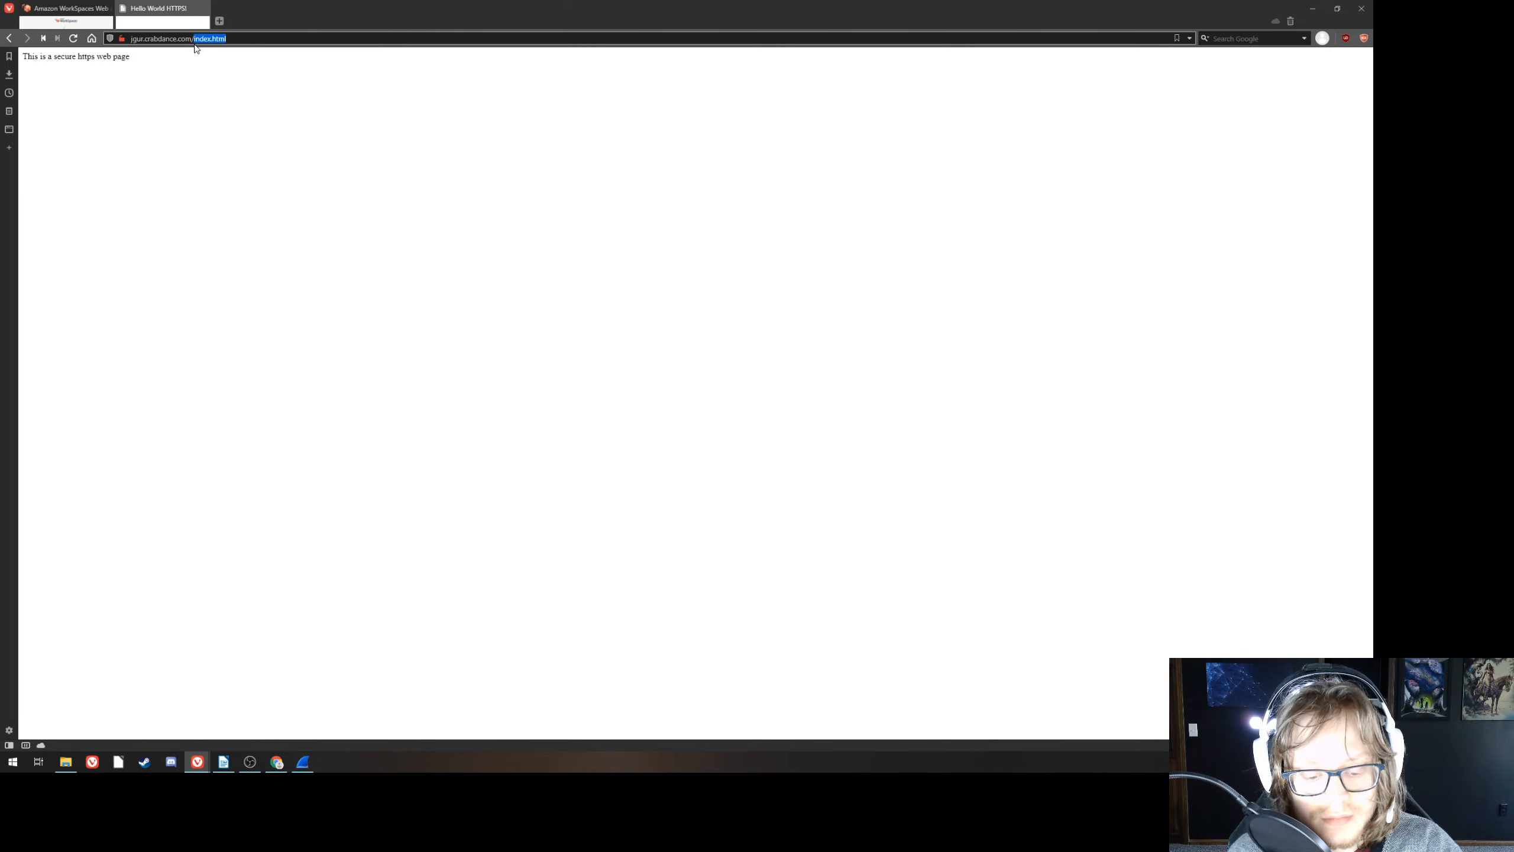
- Compare the index file in the remote wwwroot folder with the one in its httpstesty subfolder
mouse_move(76, 17)
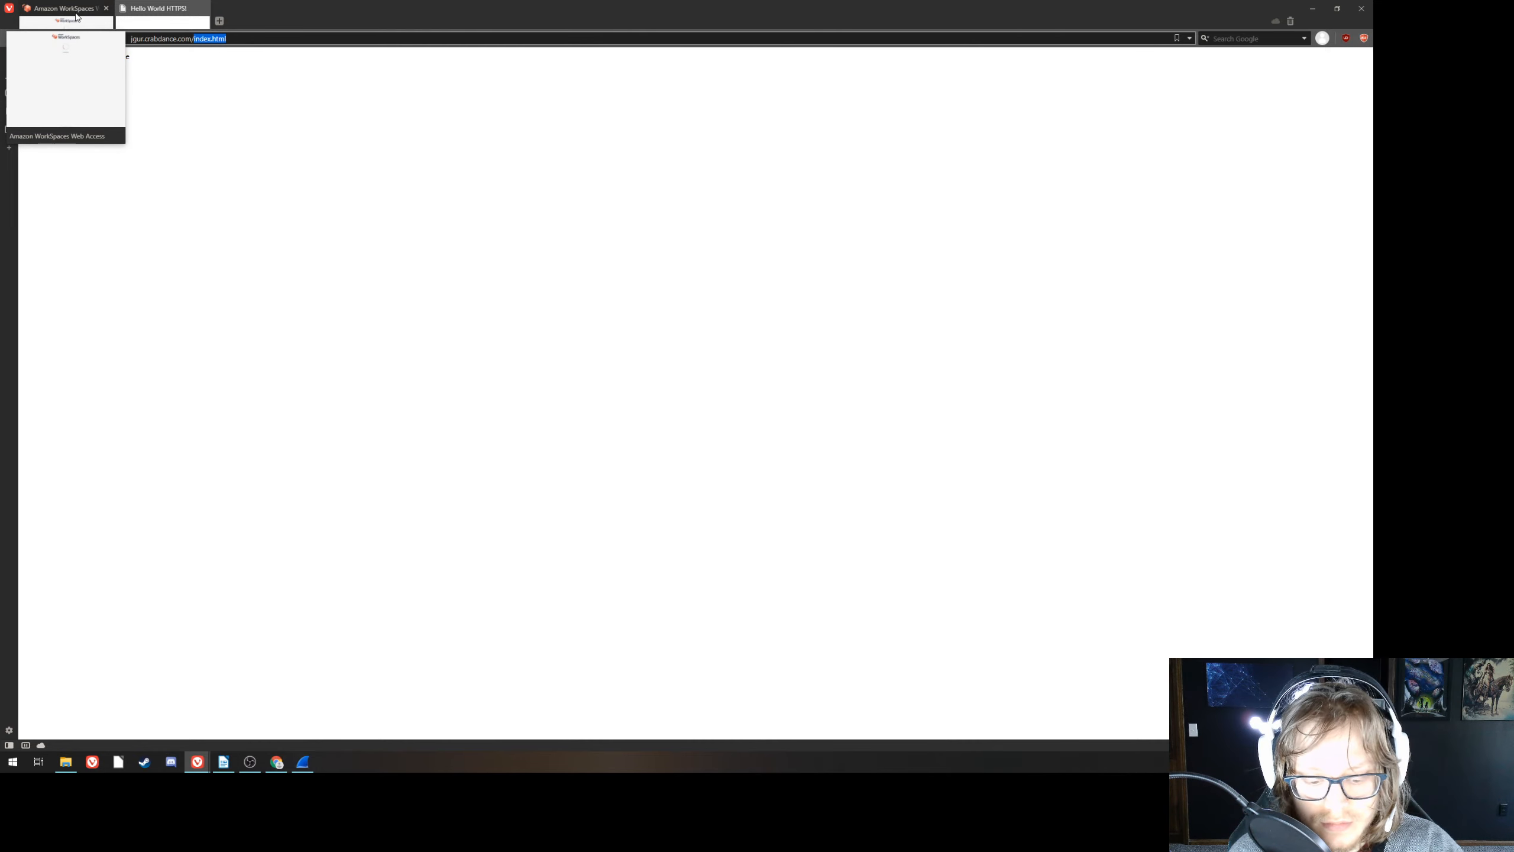
left_click(90, 16)
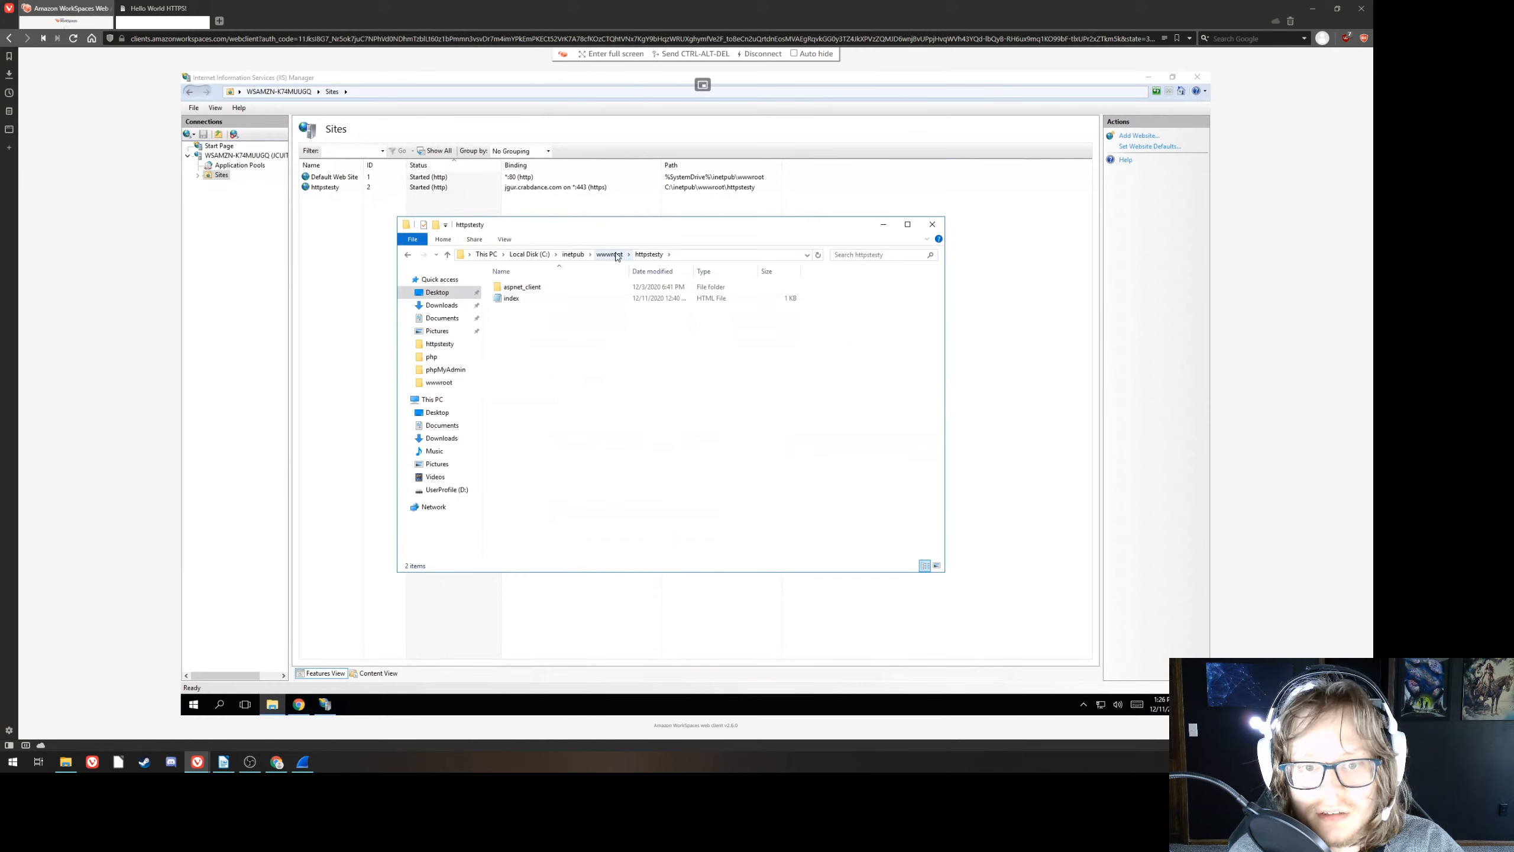
left_click(616, 256)
left_click(516, 356)
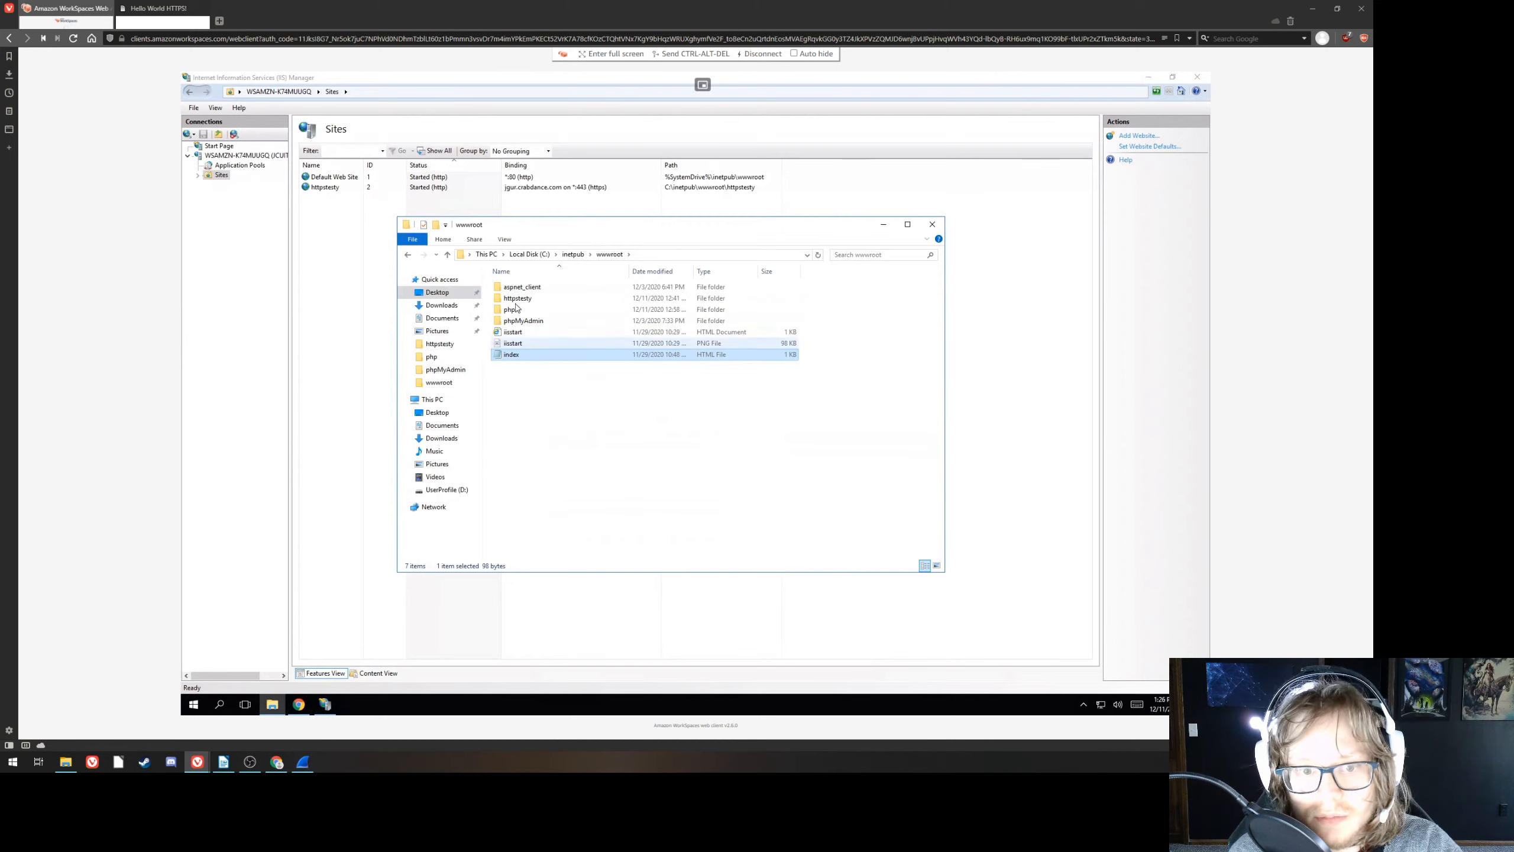
double_click(517, 299)
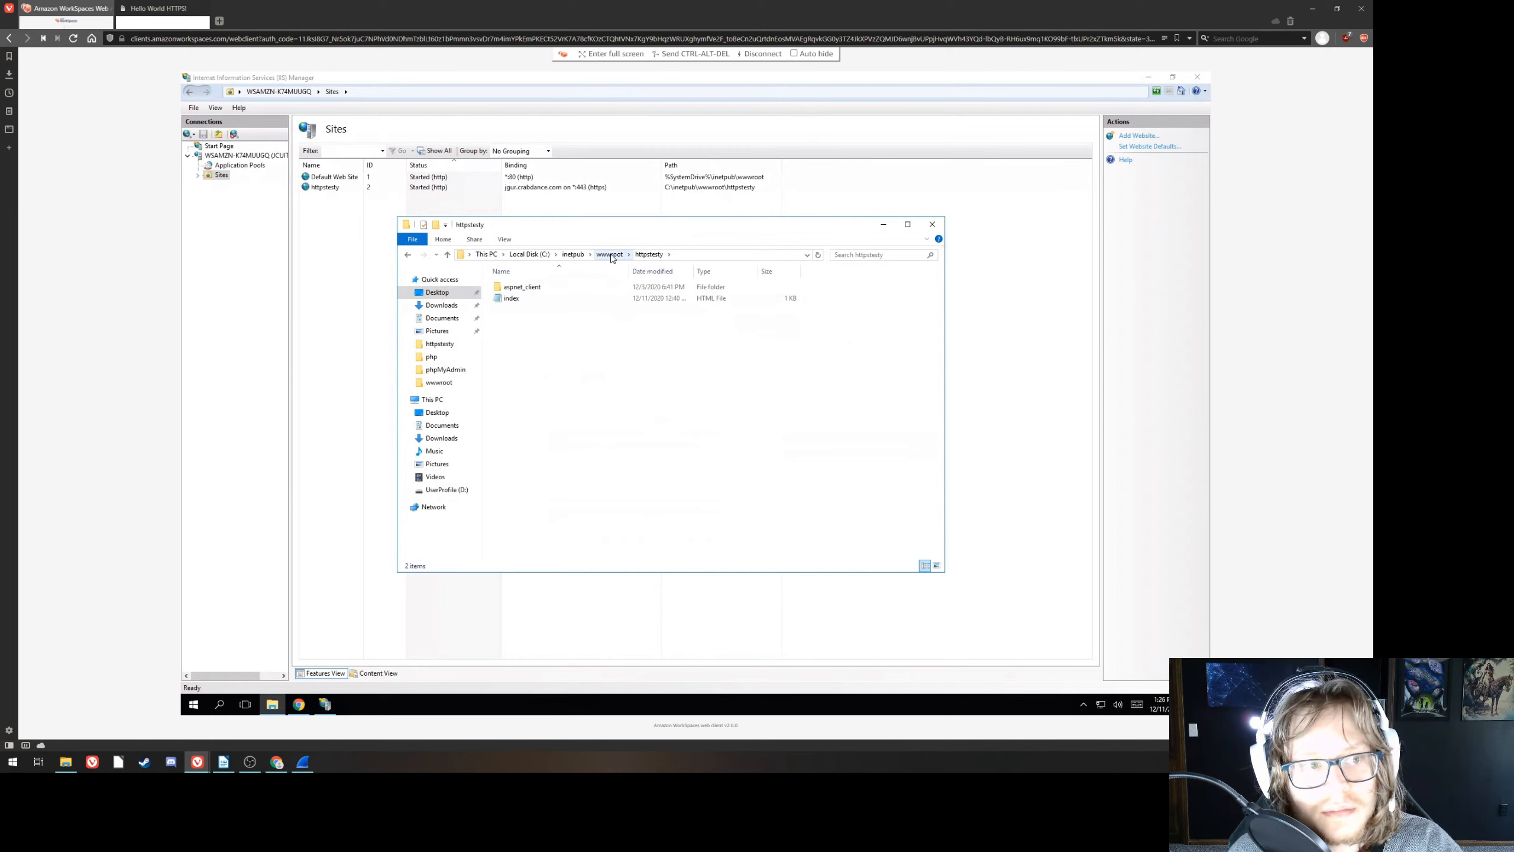
left_click(609, 255)
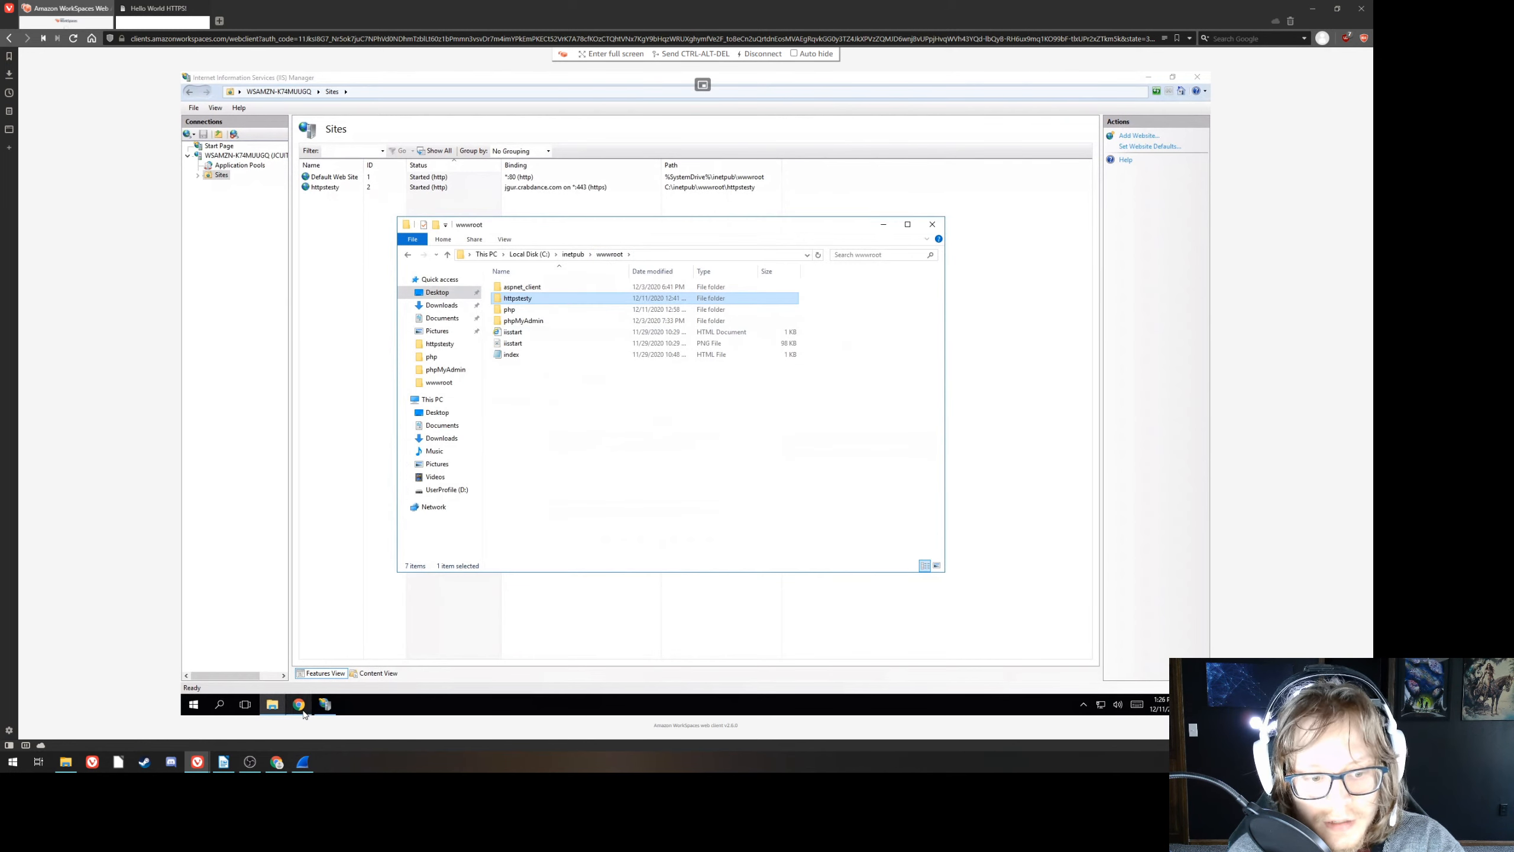
- Switch to Chrome on the remote desktop and view the win-acme website from the win acme search results
left_click(299, 703)
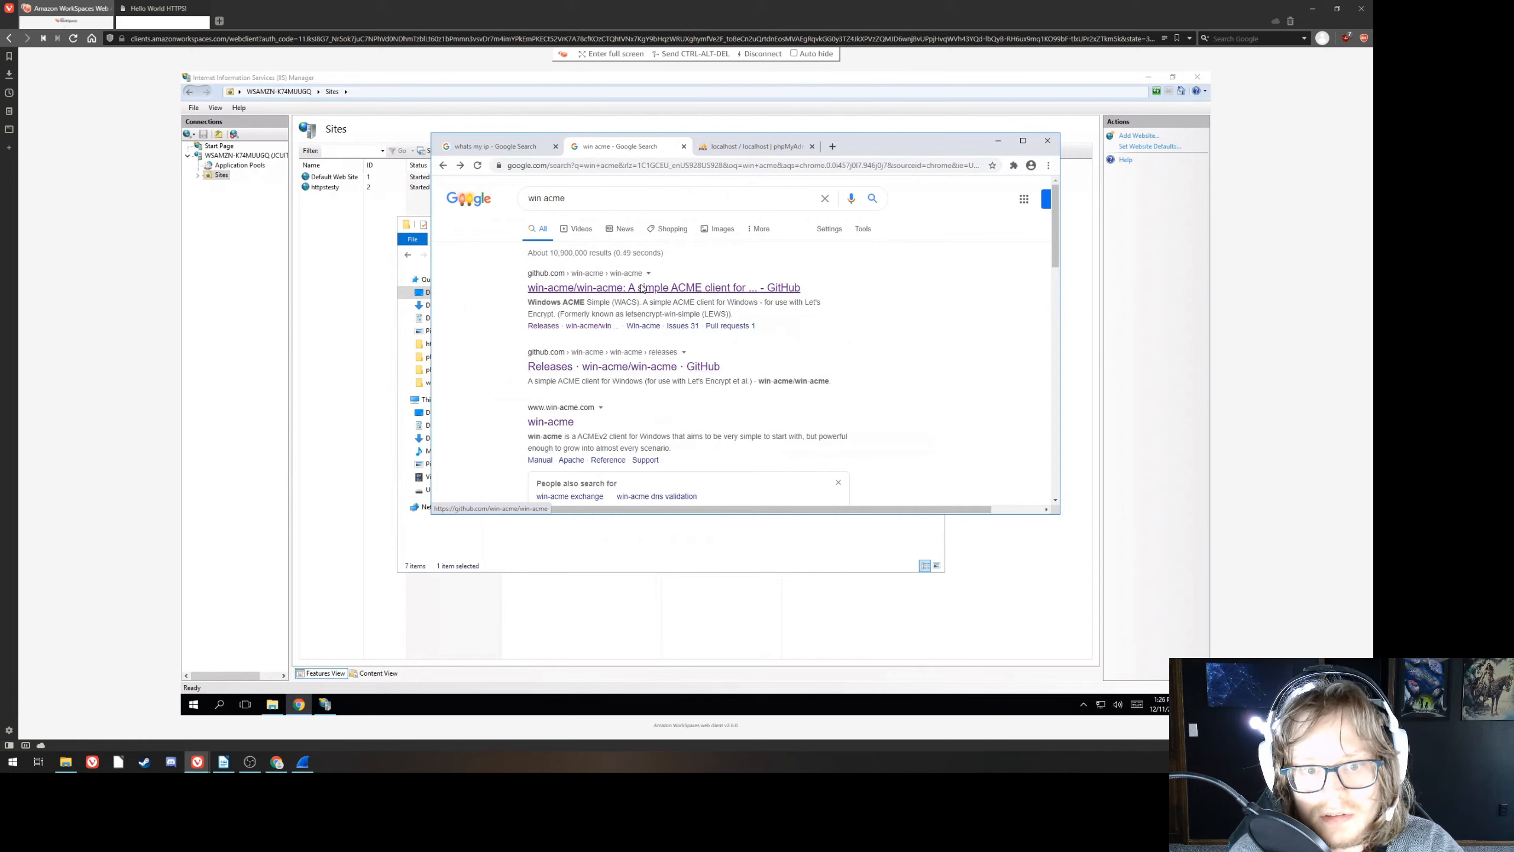
left_click(564, 426)
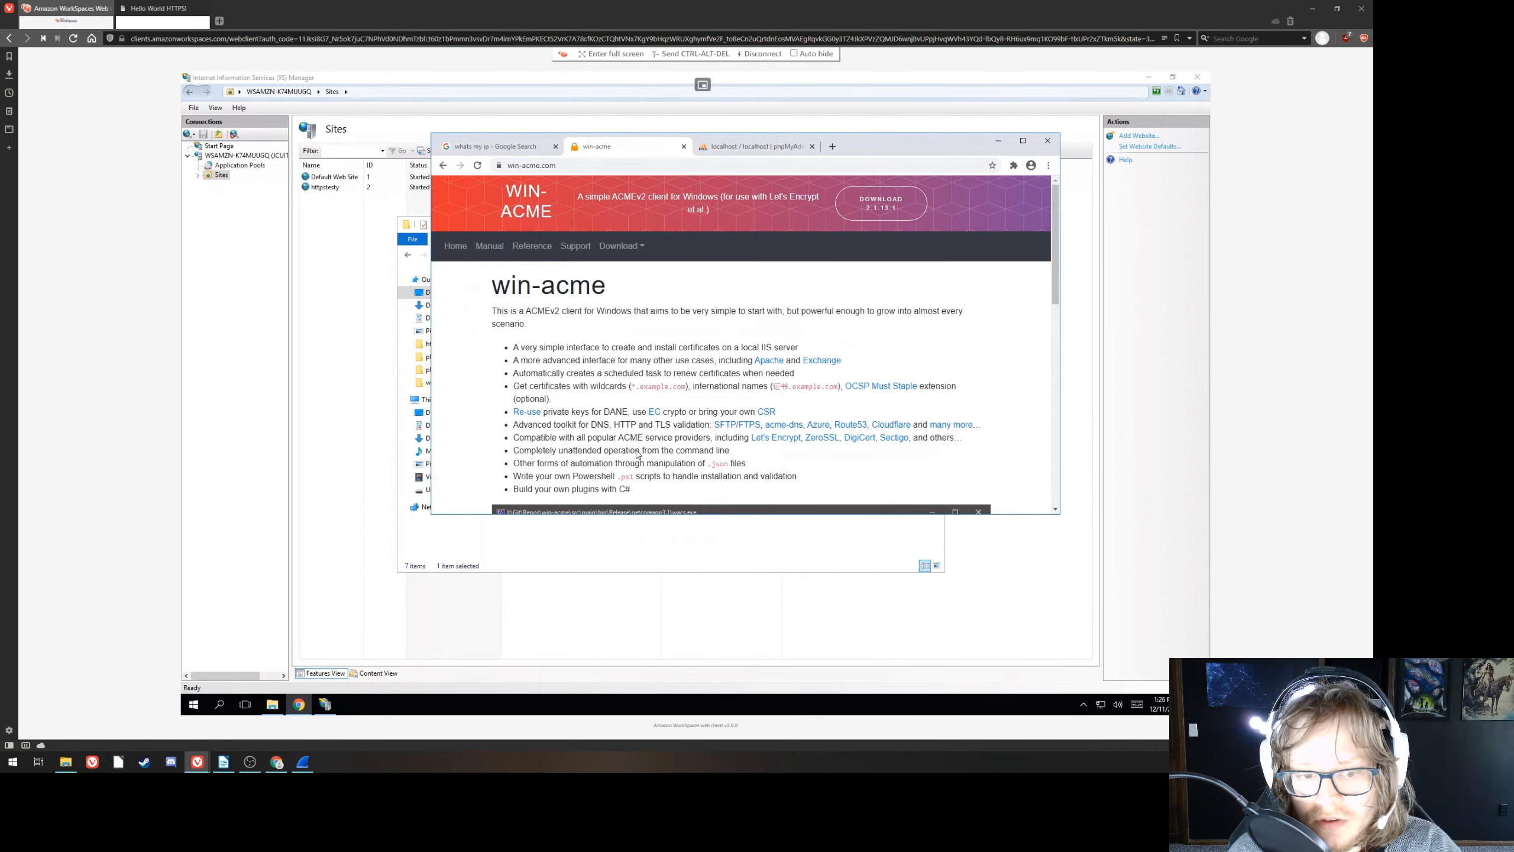
left_click(443, 165)
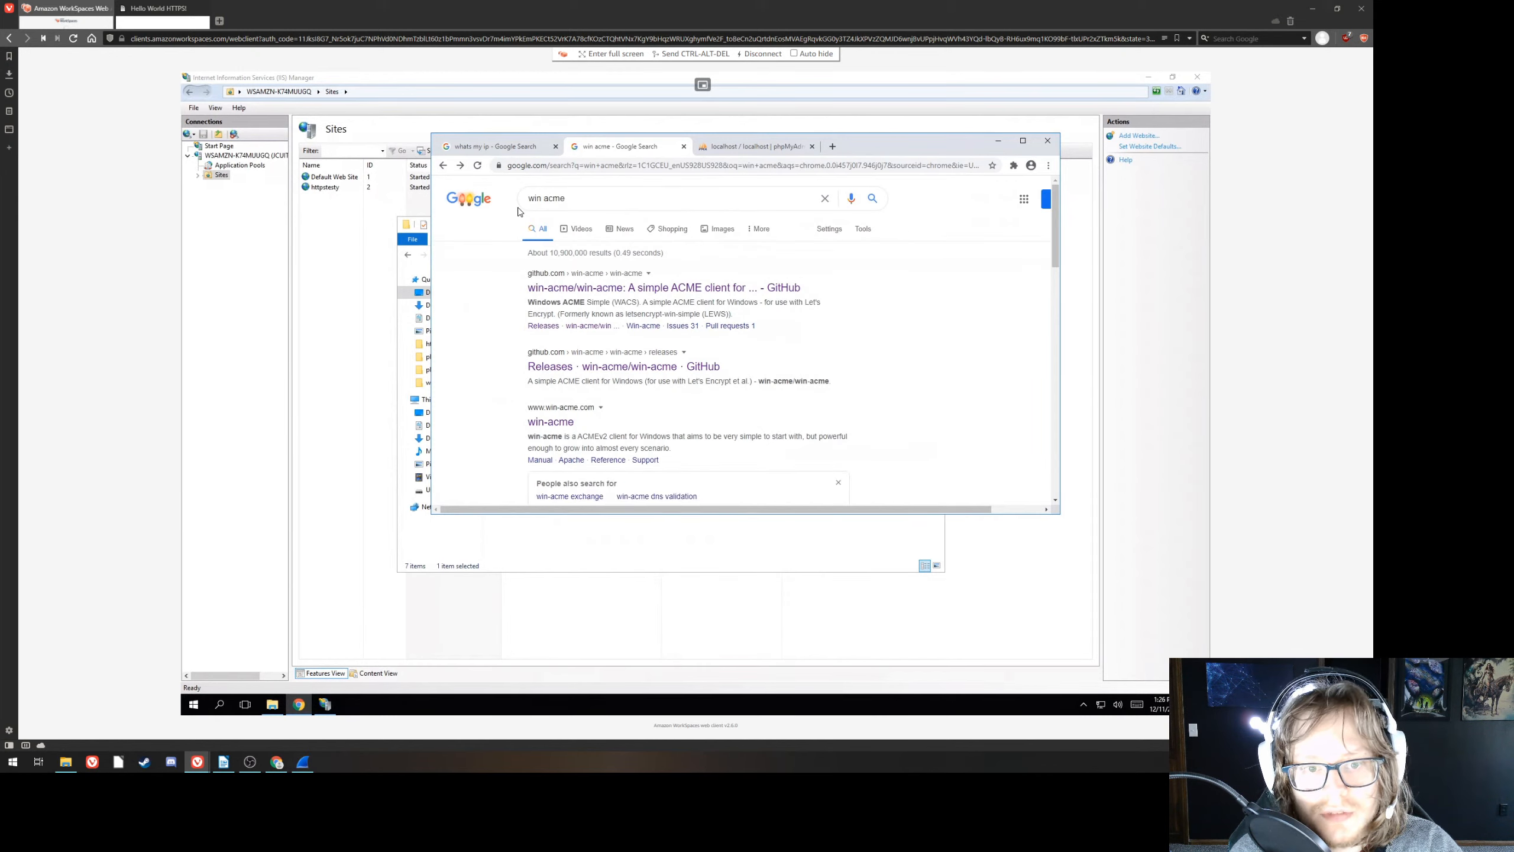
left_click(1022, 141)
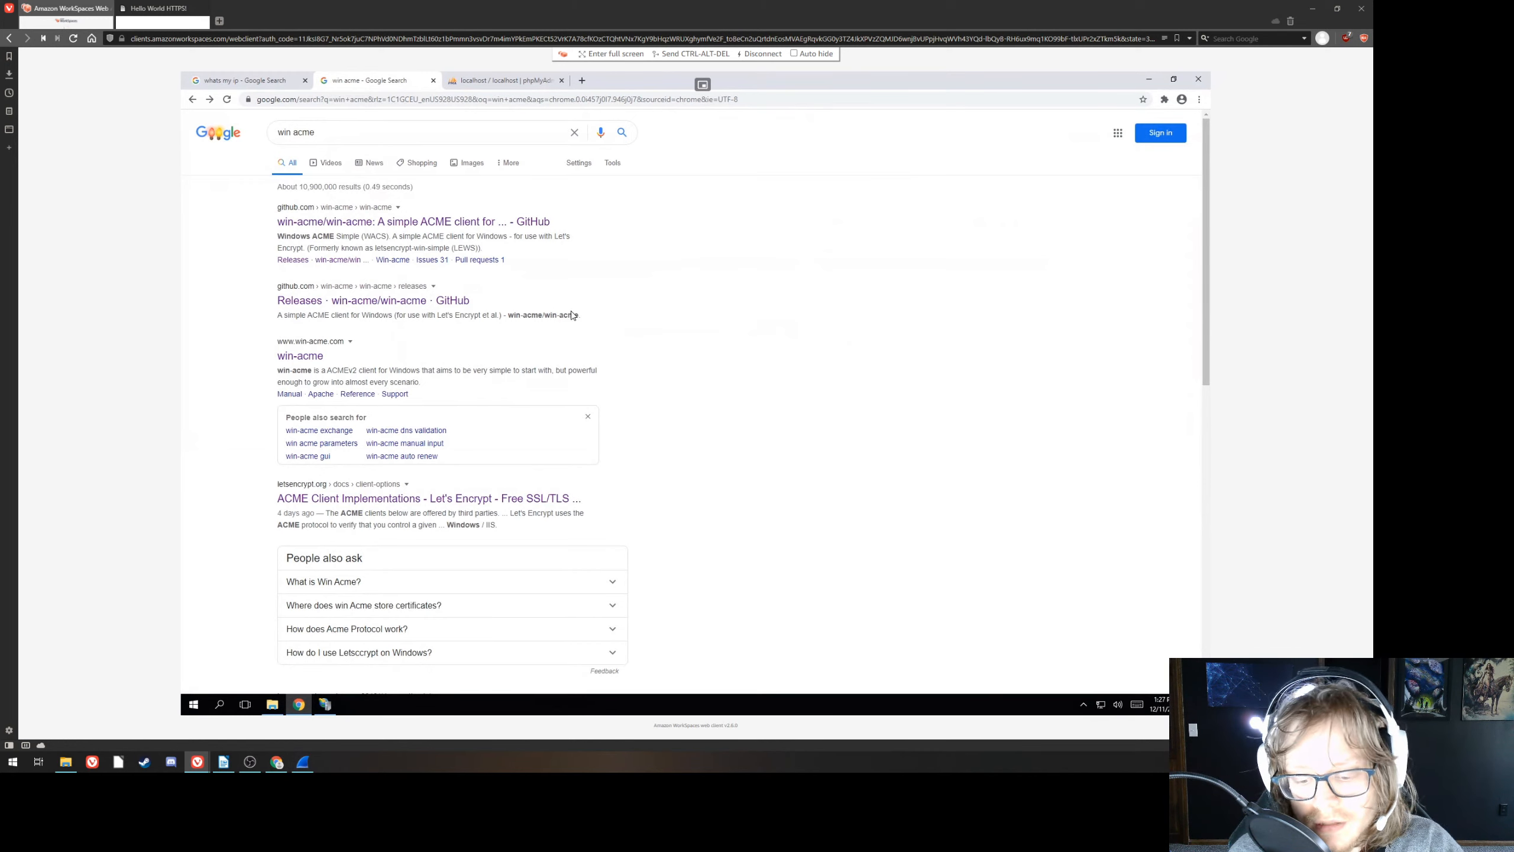
left_click(307, 358)
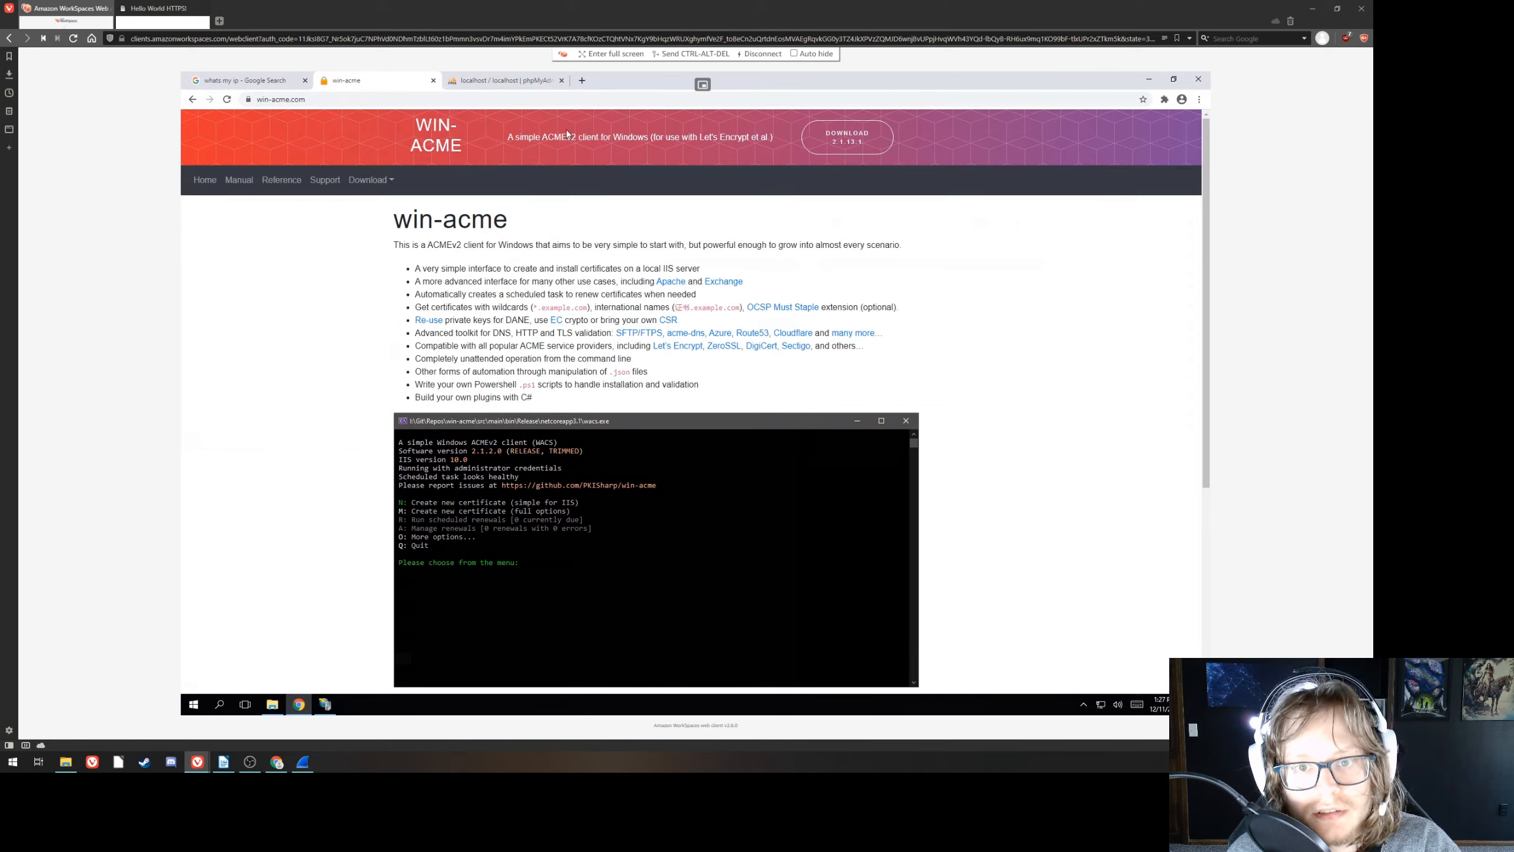
left_click(1172, 79)
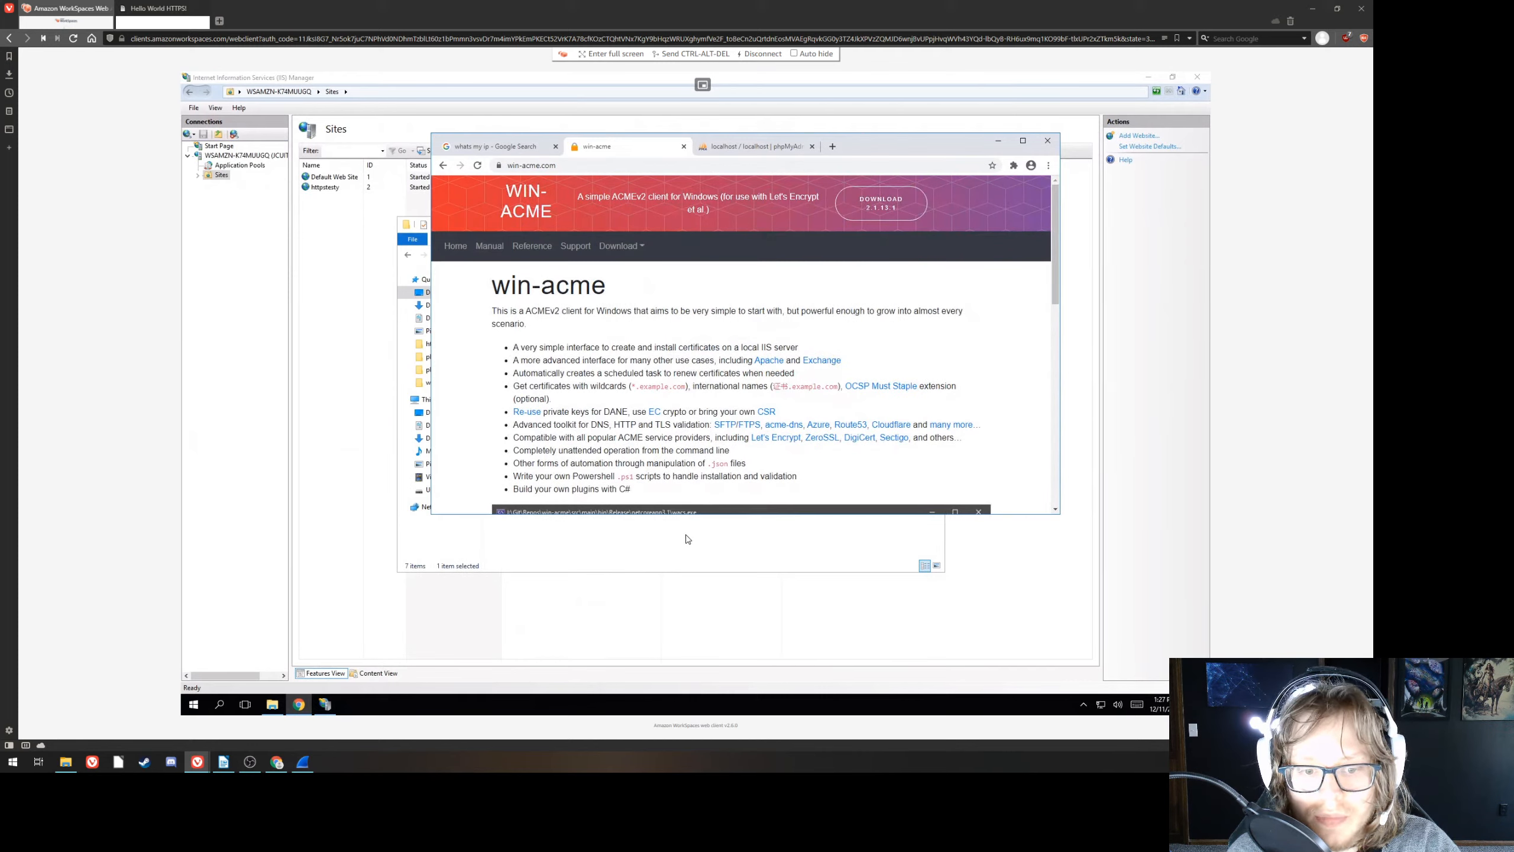
- Bring up the extraction options for the win-acme.v2.1.13.978.x64.pluggable archive in the remote Downloads folder, and leave without extracting
left_click(725, 551)
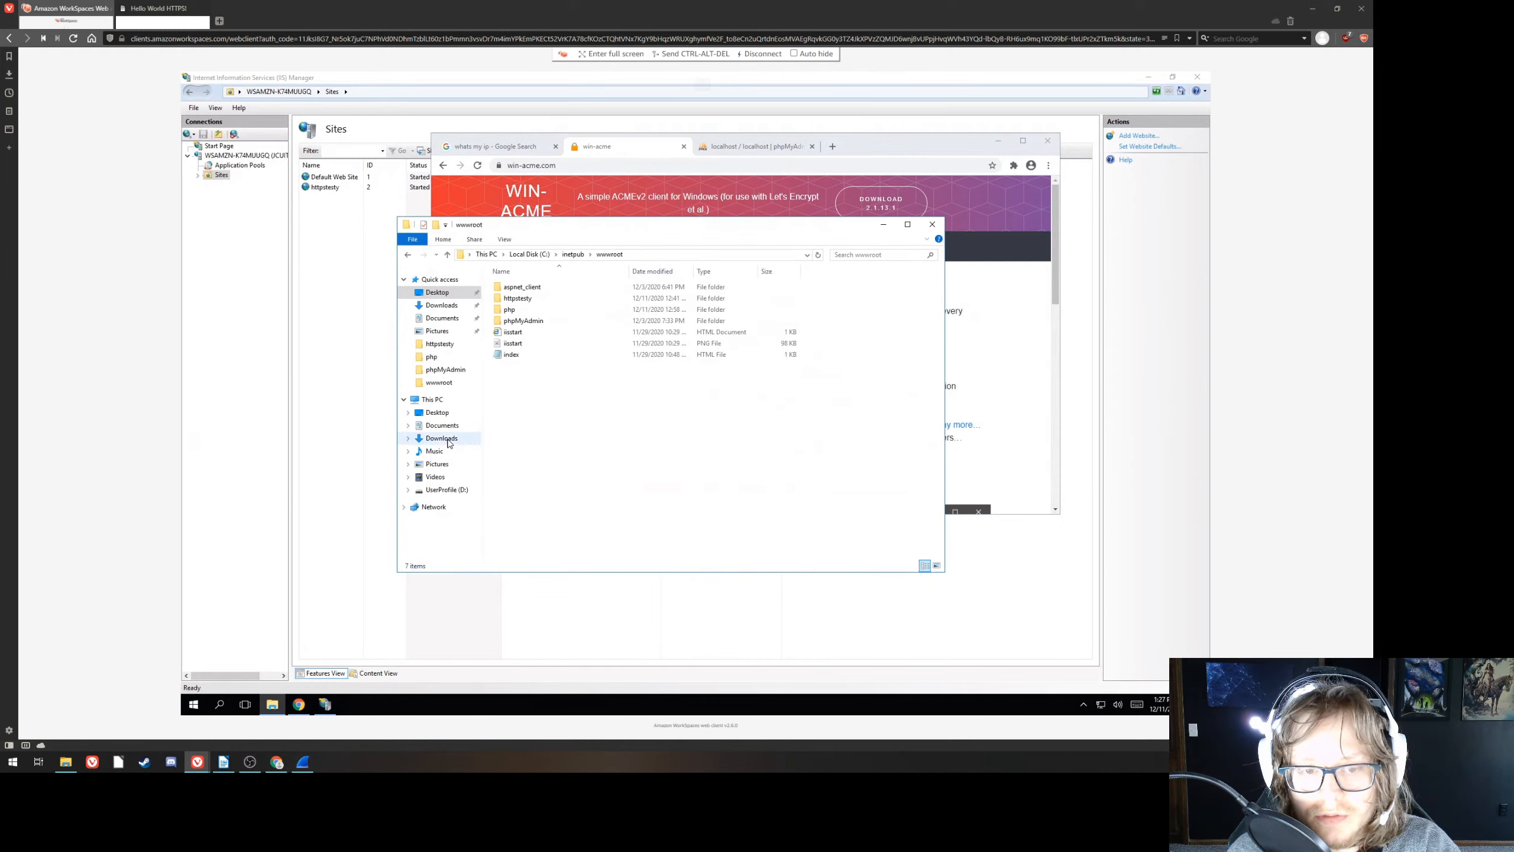
left_click(447, 440)
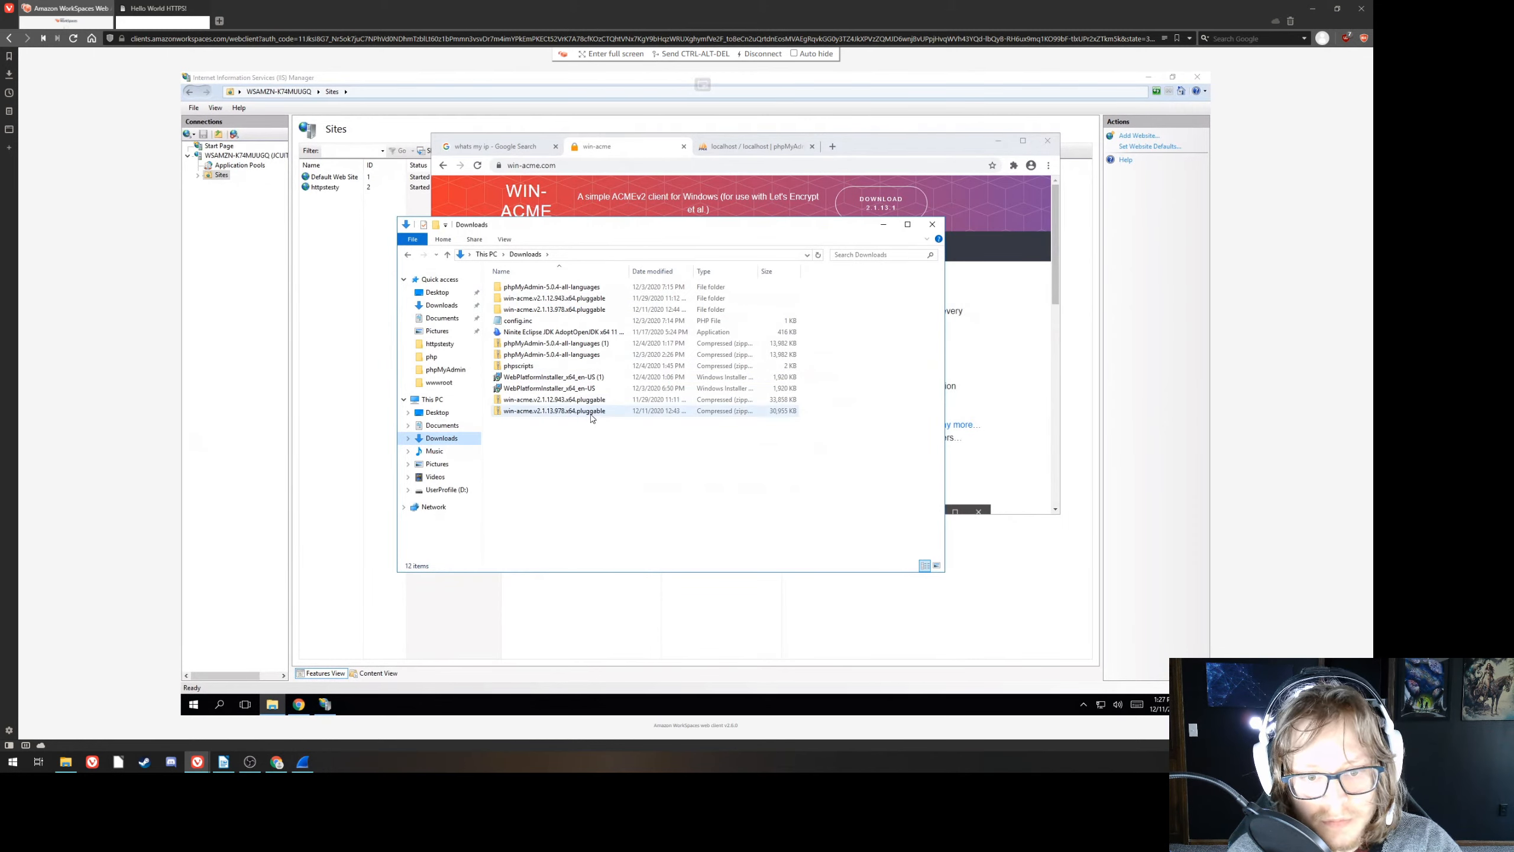
left_click(507, 412)
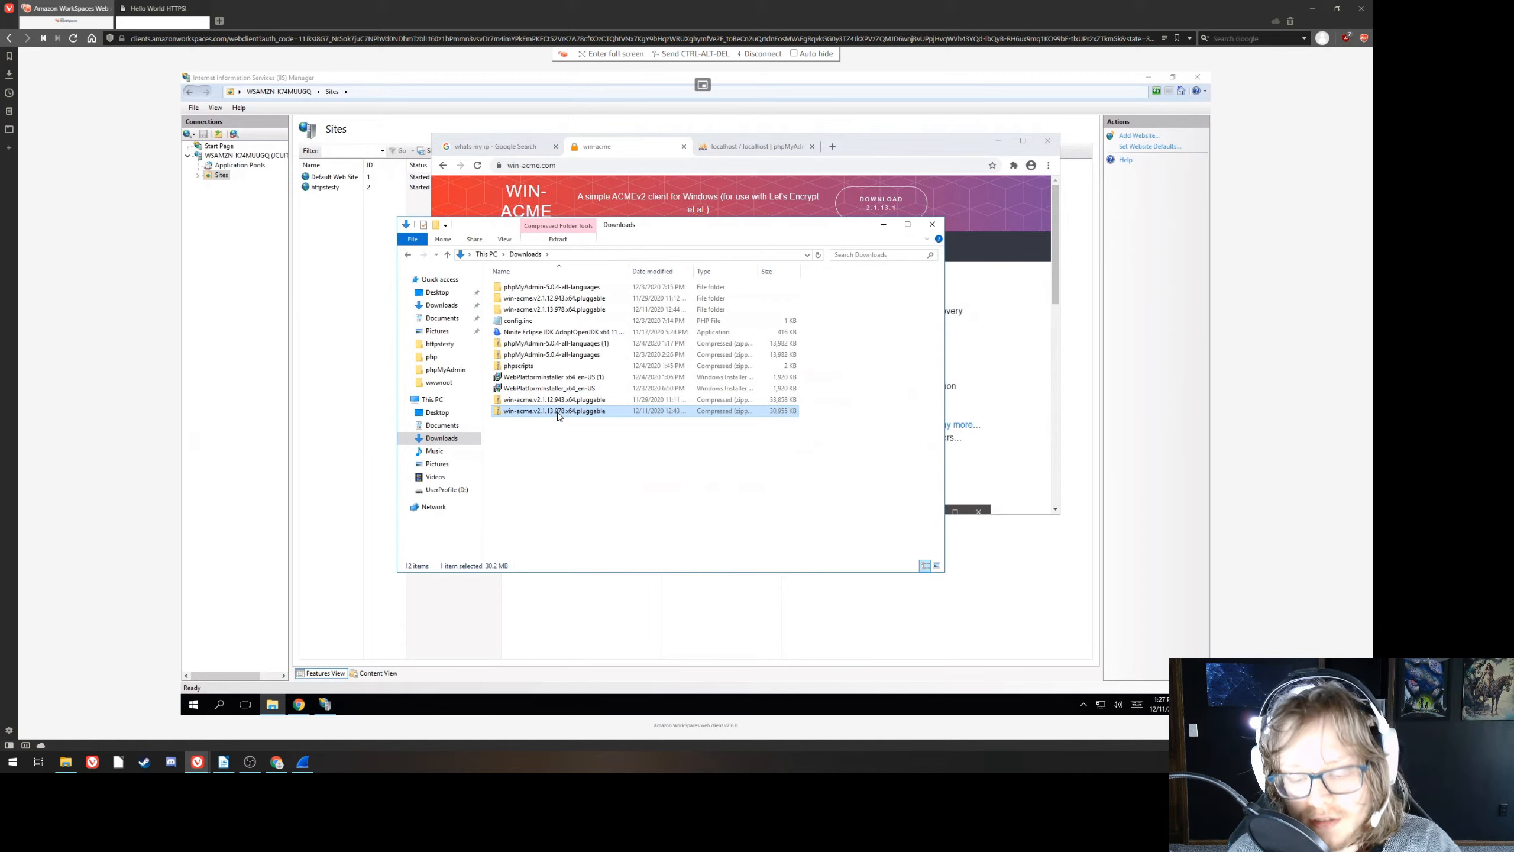
right_click(559, 415)
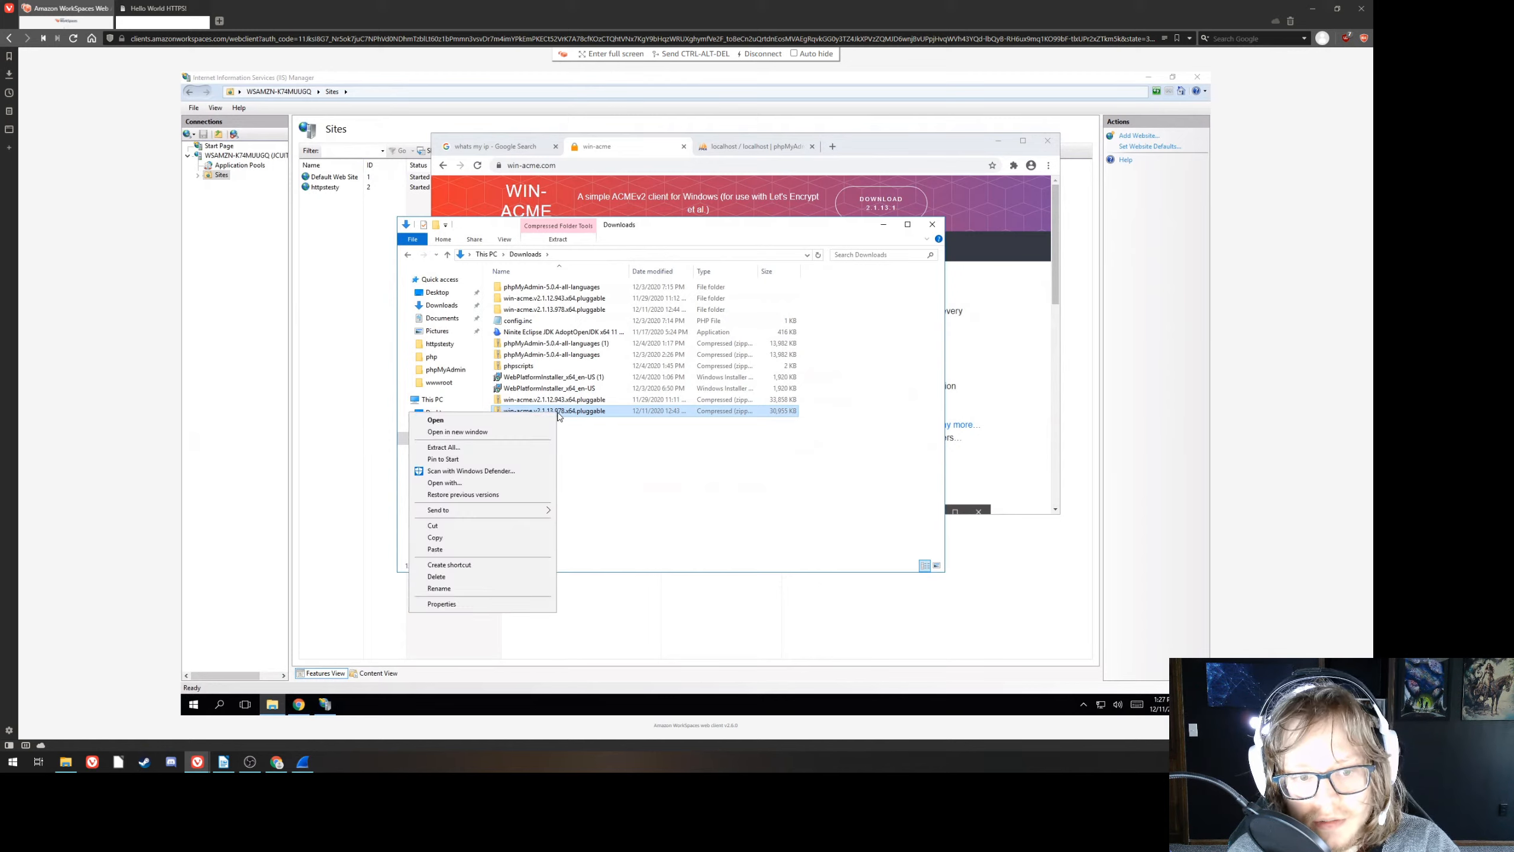
left_click(532, 450)
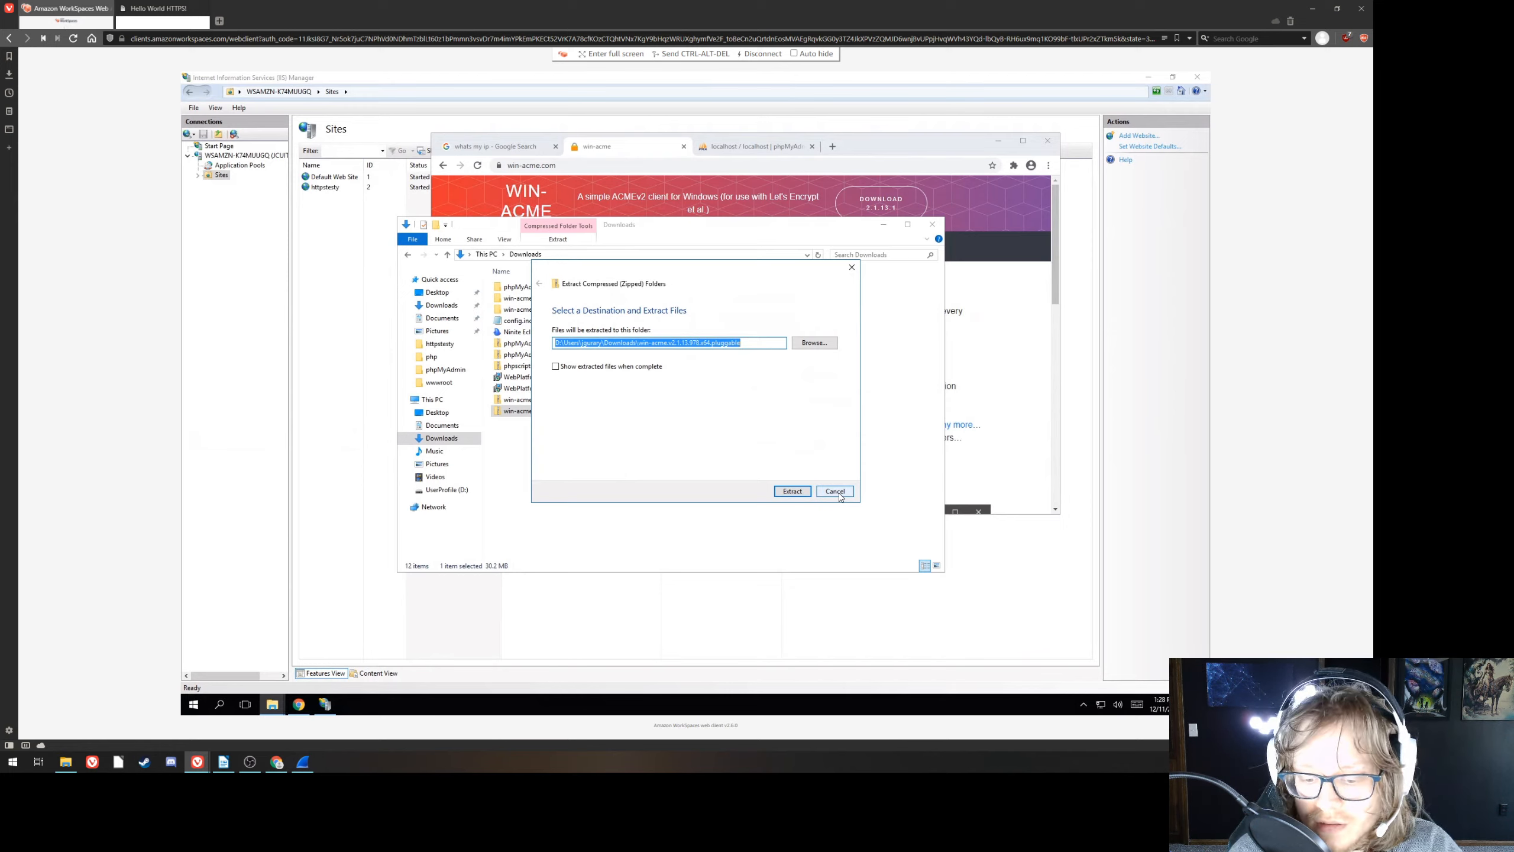
left_click(839, 495)
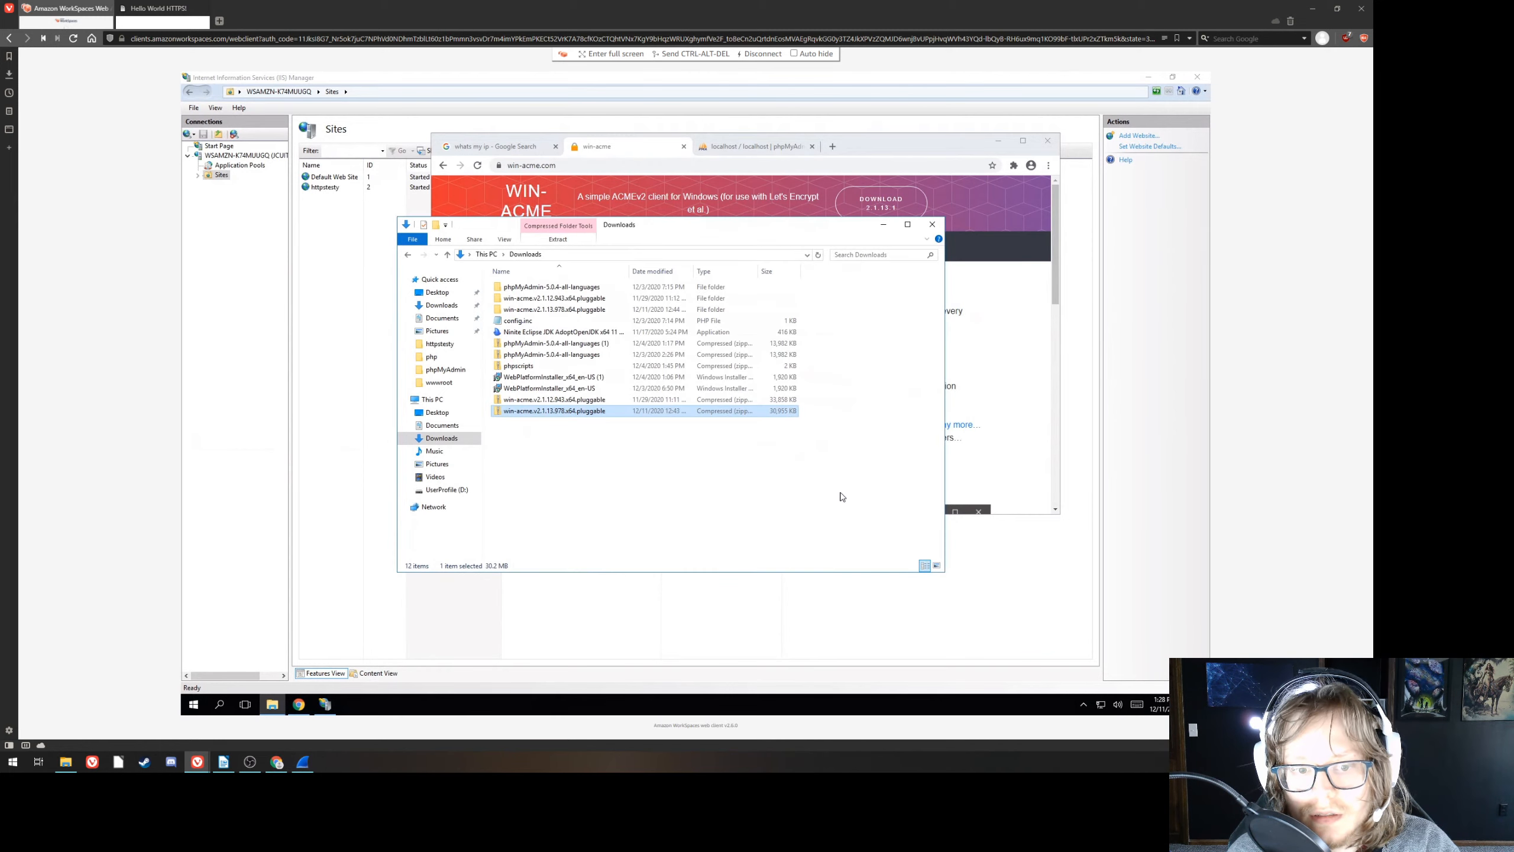
- Download win-acme 2.1.13.1 from its website, reached through the win acme search results, and show the downloaded archive in its folder
left_click(975, 301)
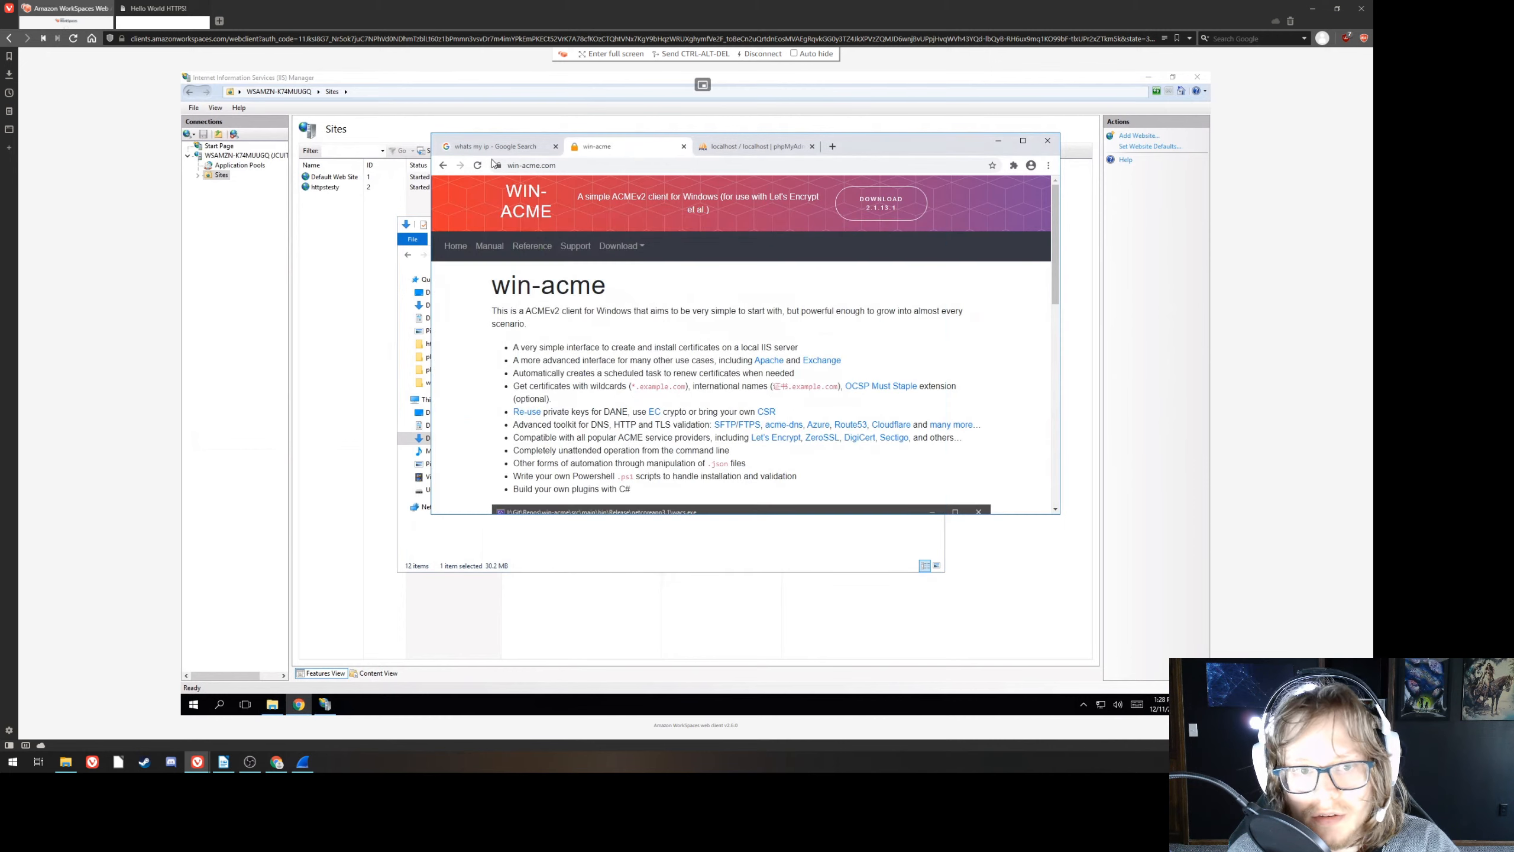
left_click(443, 165)
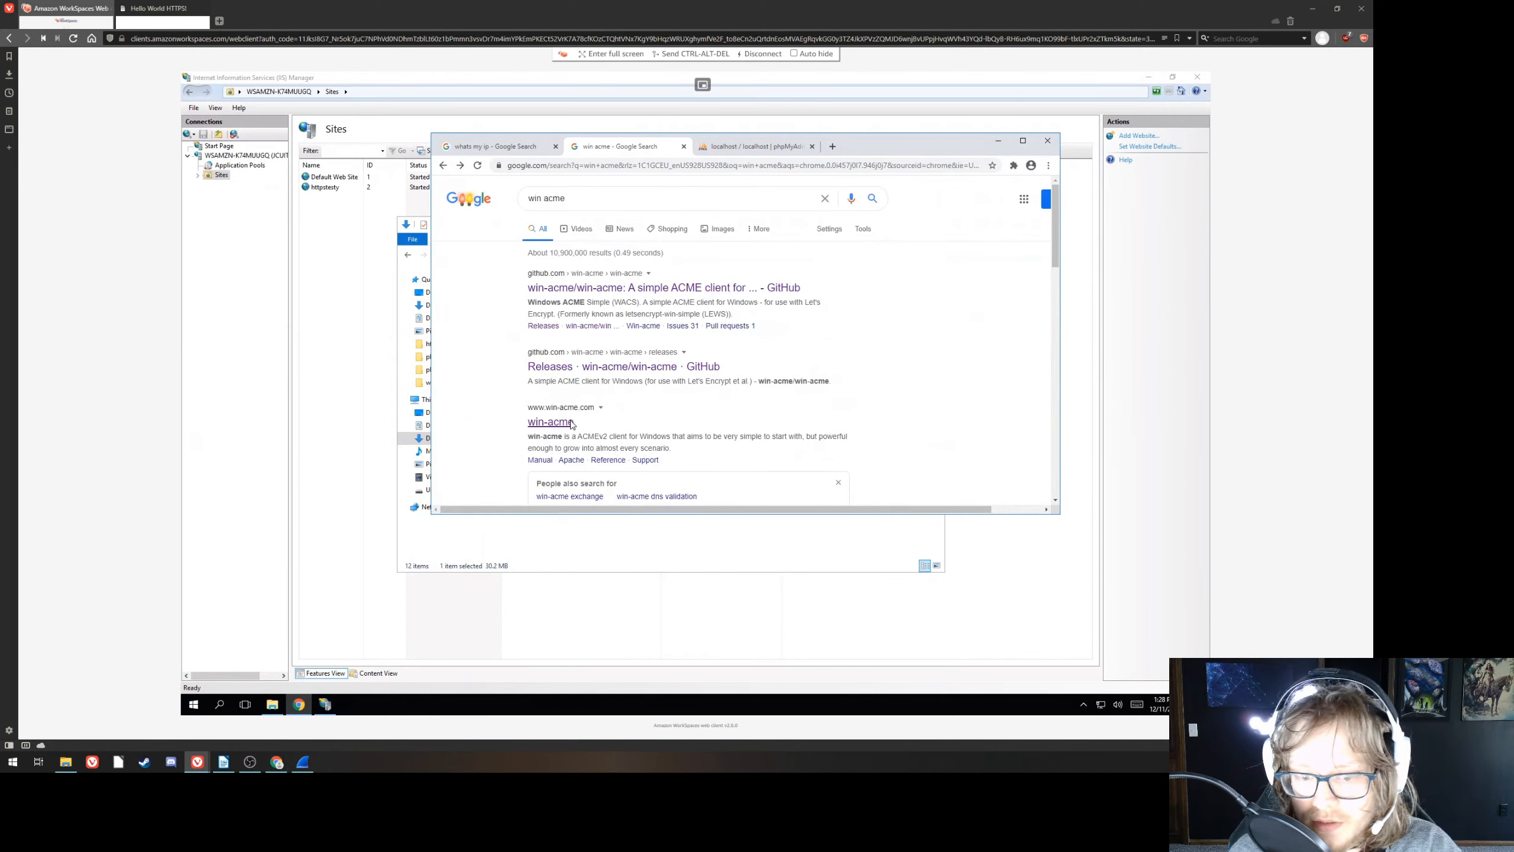
left_click(549, 422)
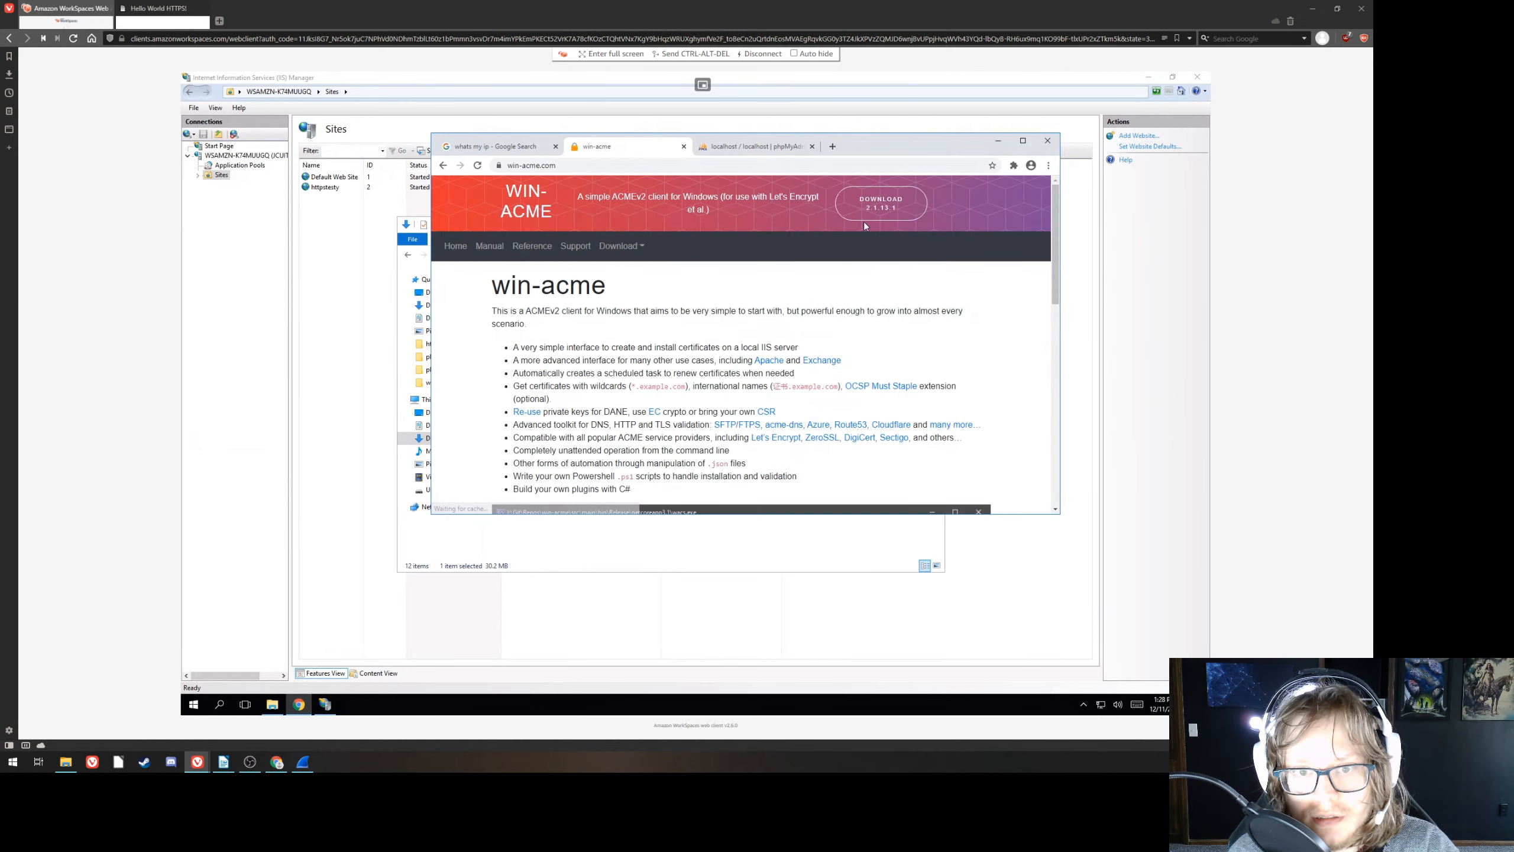
left_click(902, 202)
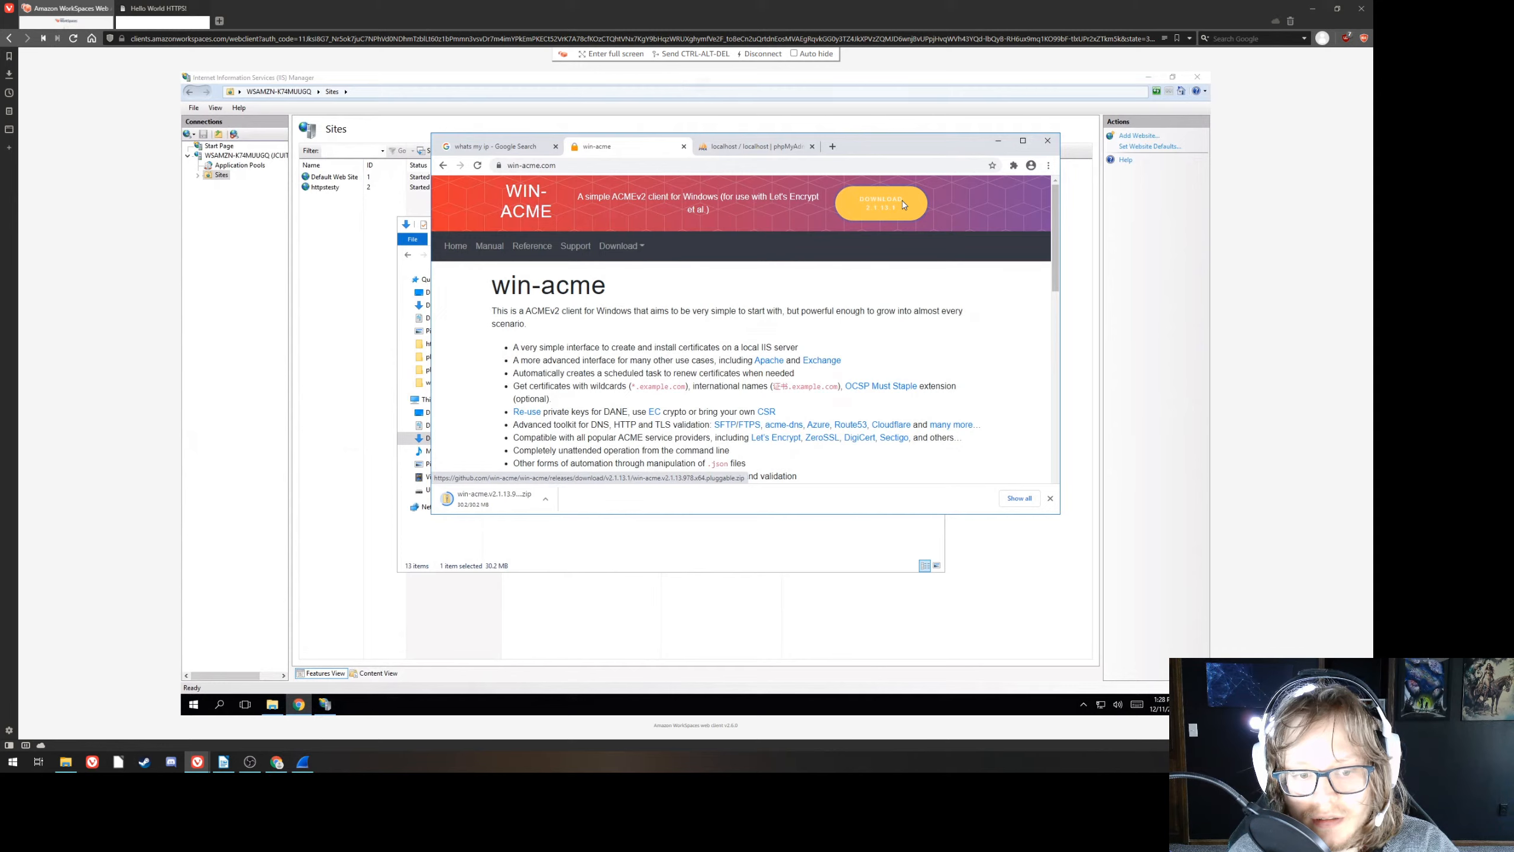
right_click(516, 500)
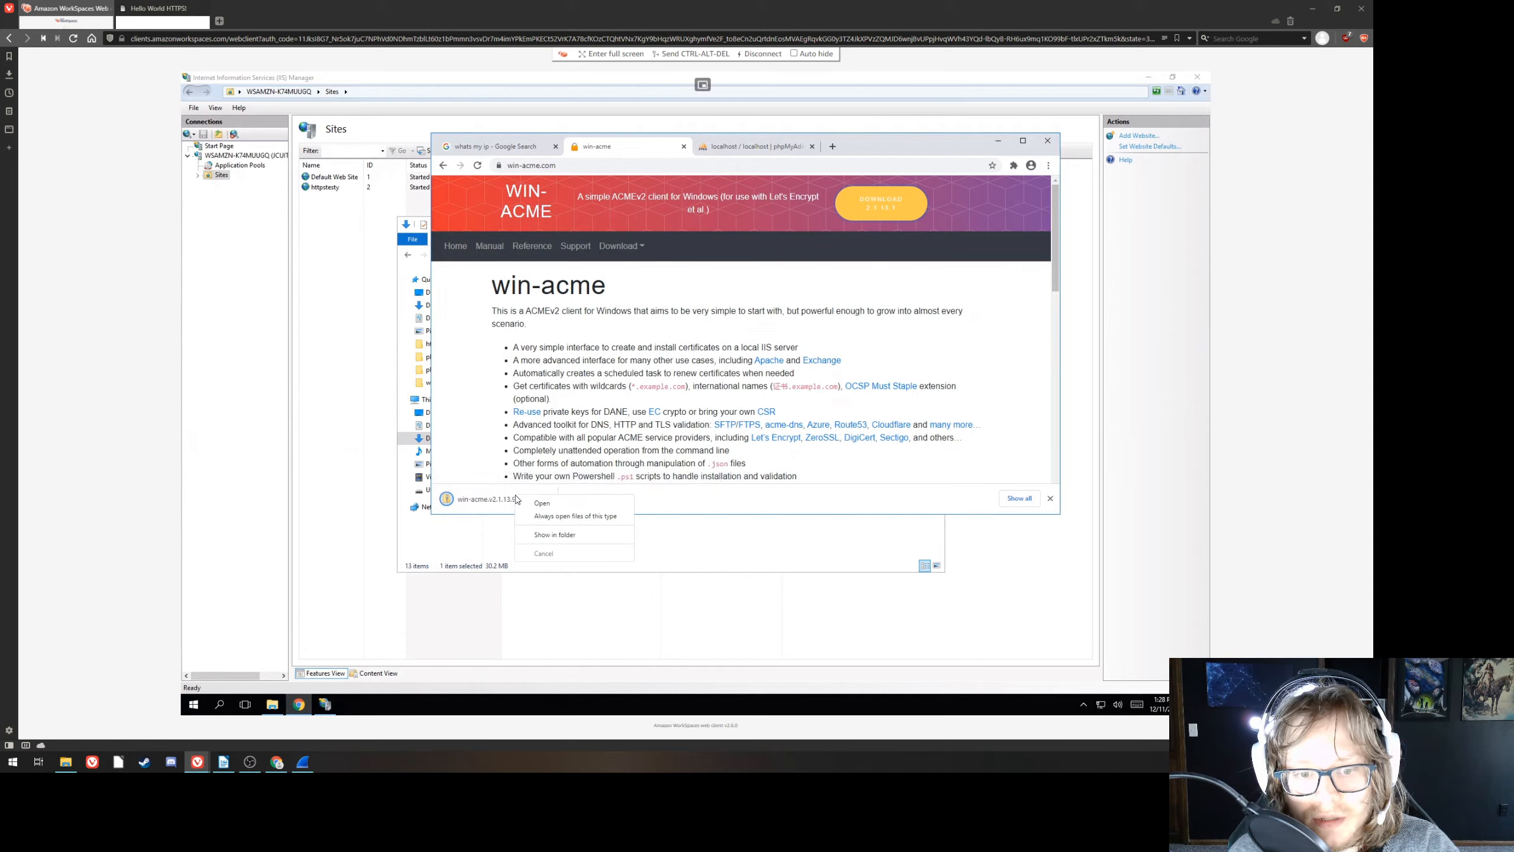
left_click(562, 539)
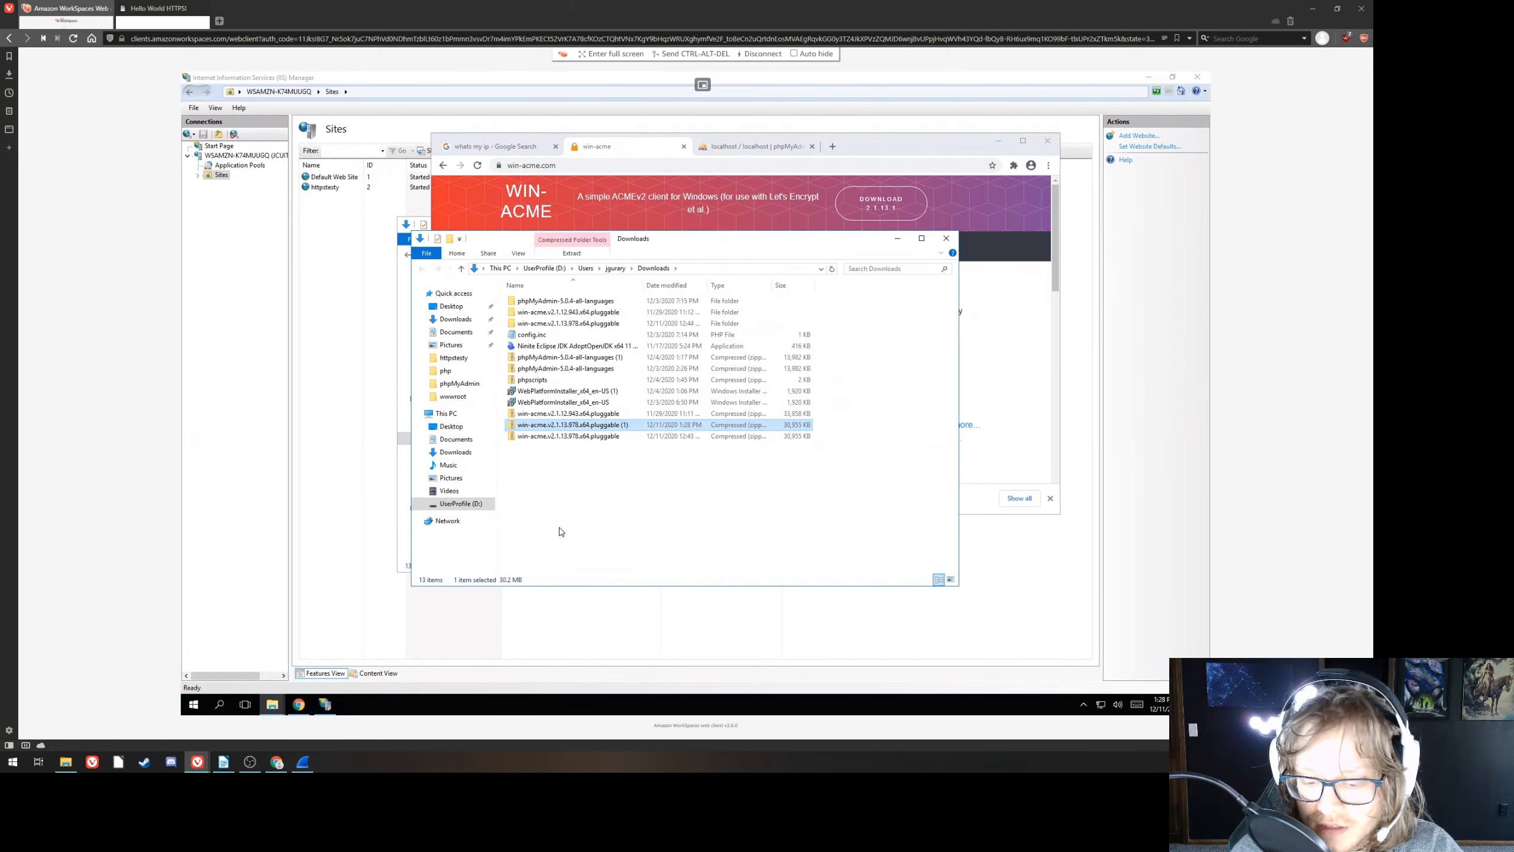
- View the extraction destination offered for the win-acme.v2.1.13.978.x64.pluggable (1) archive, and leave without extracting
right_click(597, 428)
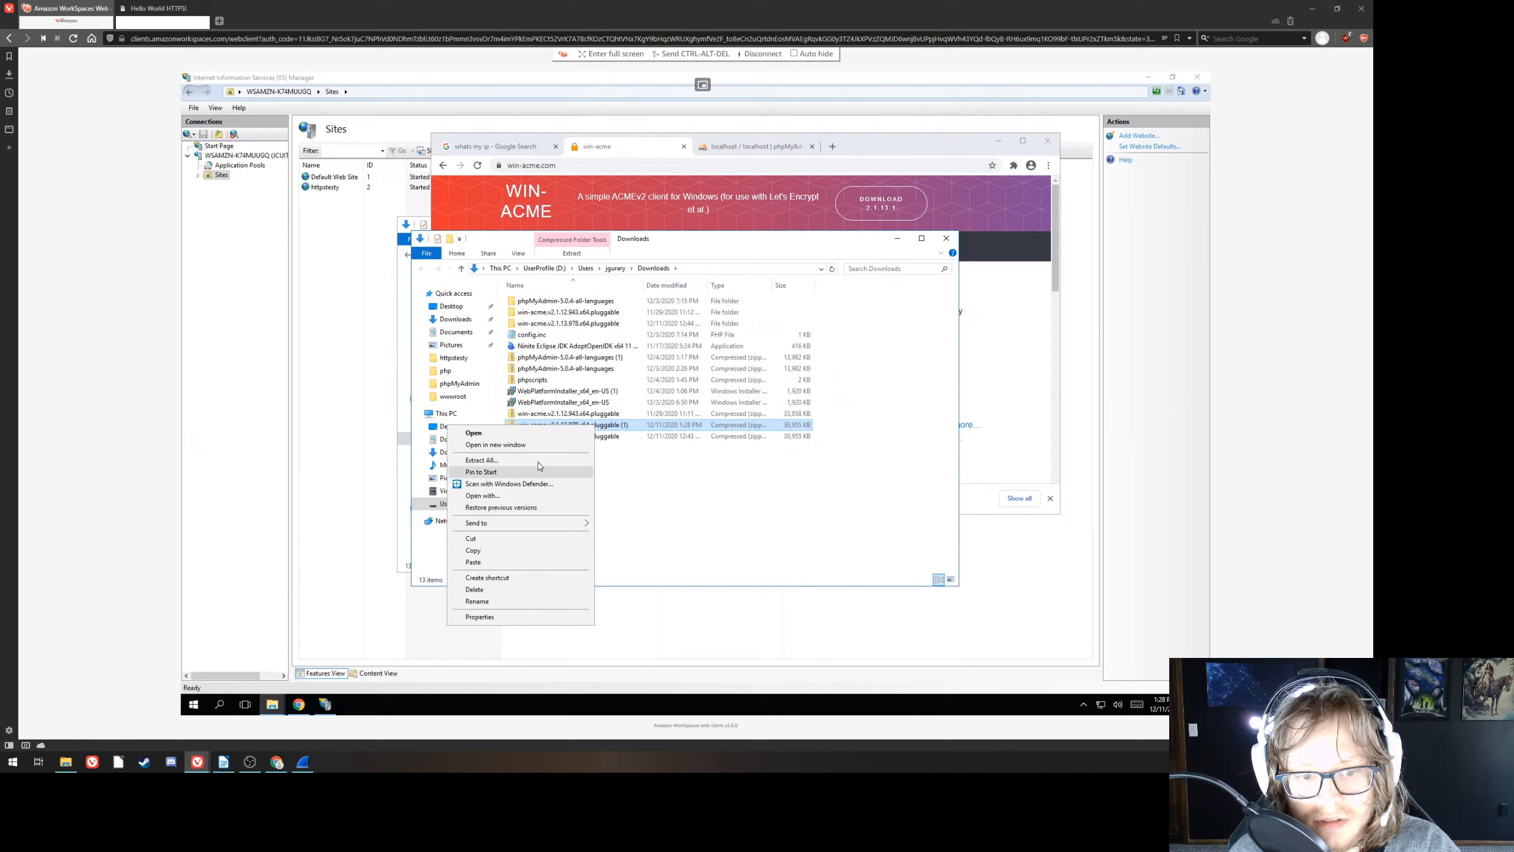
left_click(524, 459)
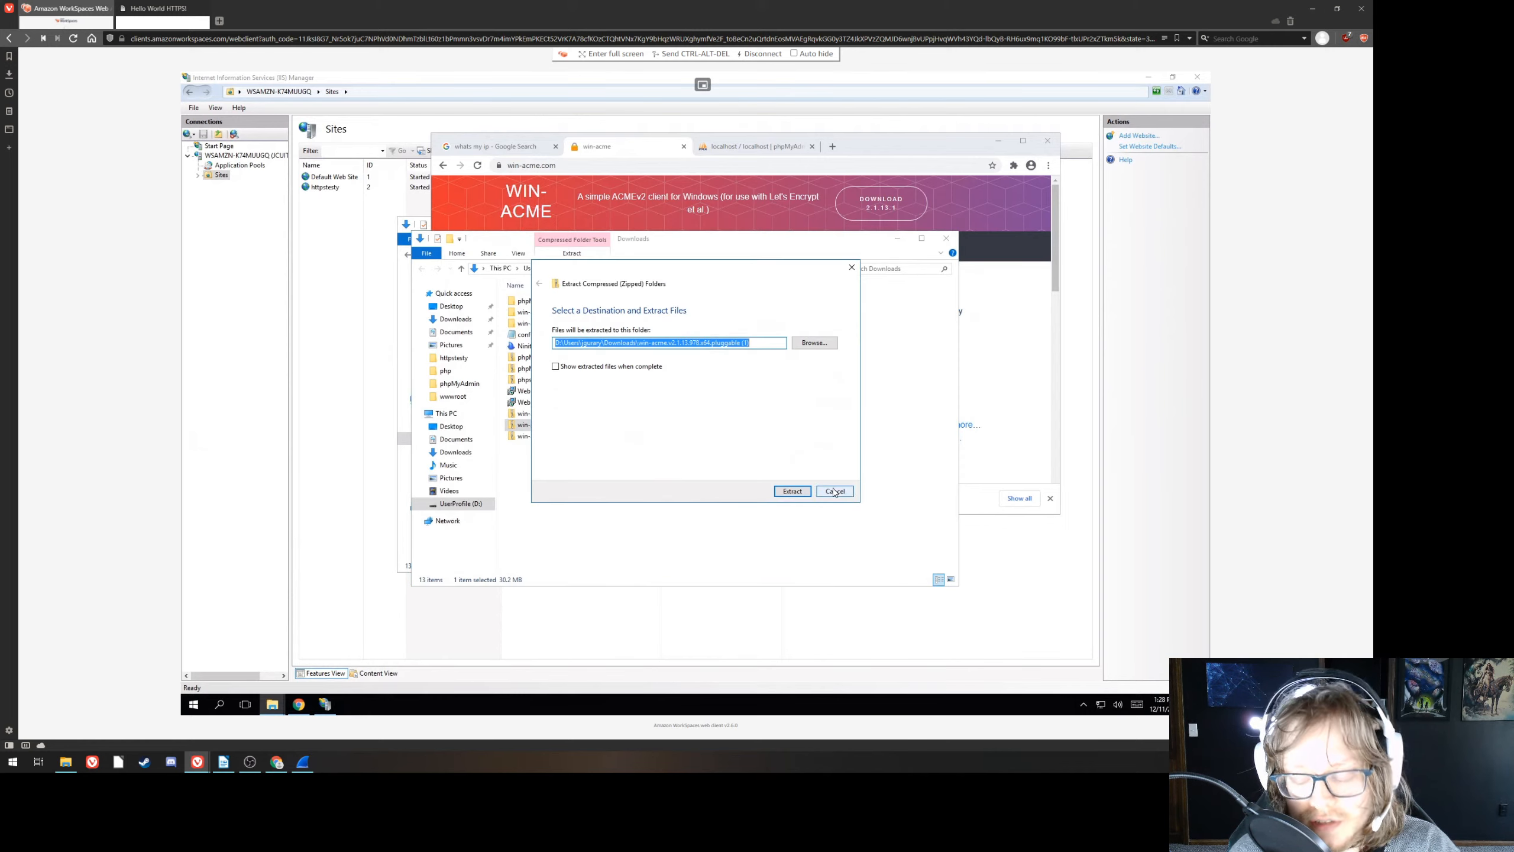
left_click(835, 491)
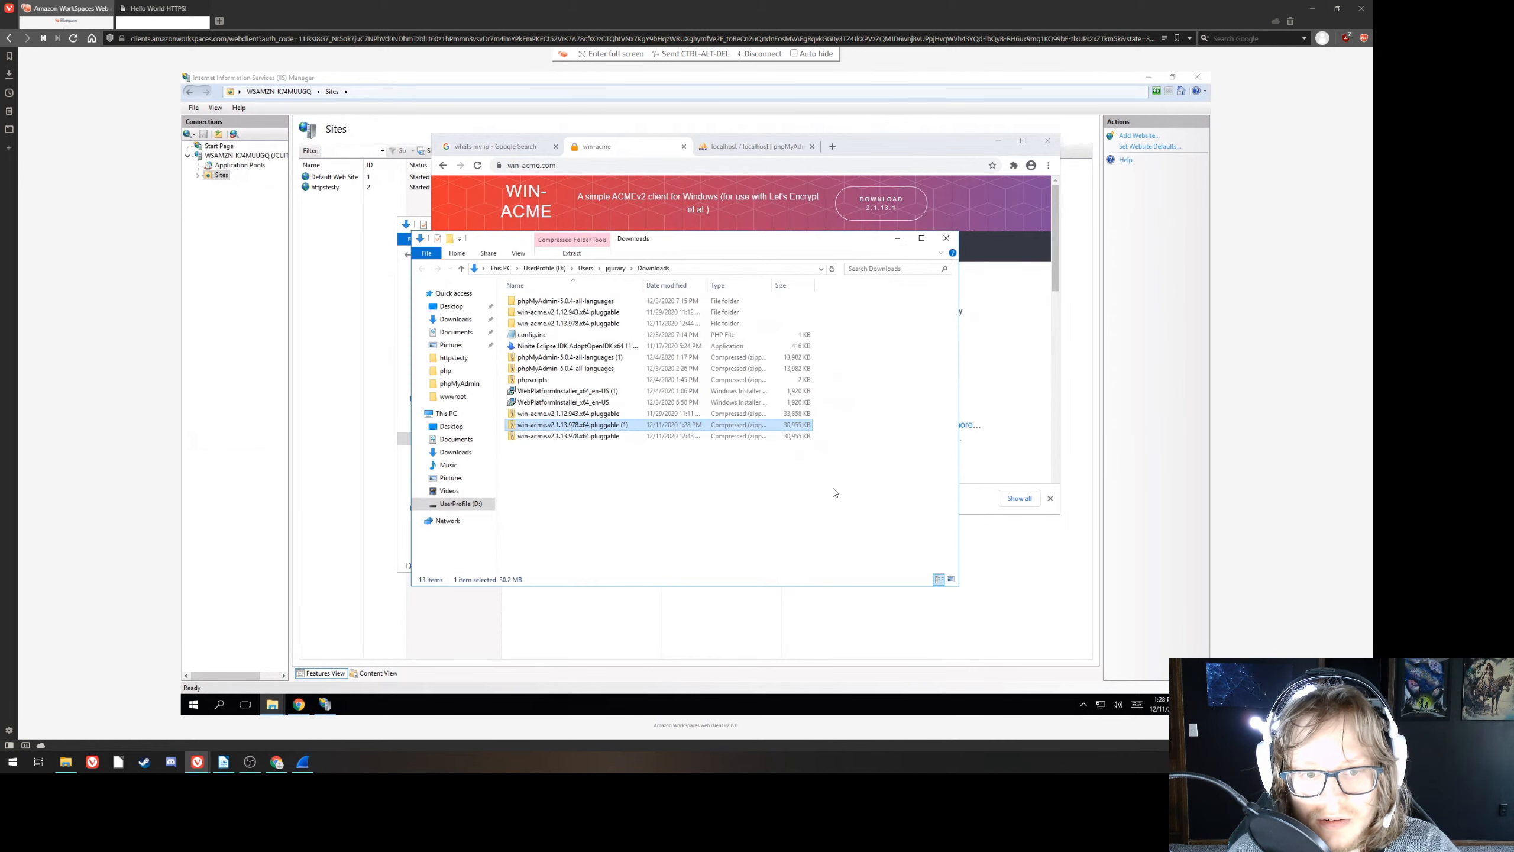
- Close the older Downloads window and open the extracted win-acme.v2.1.13.978.x64.pluggable folder in the remaining one
left_click_drag(702, 254, 764, 264)
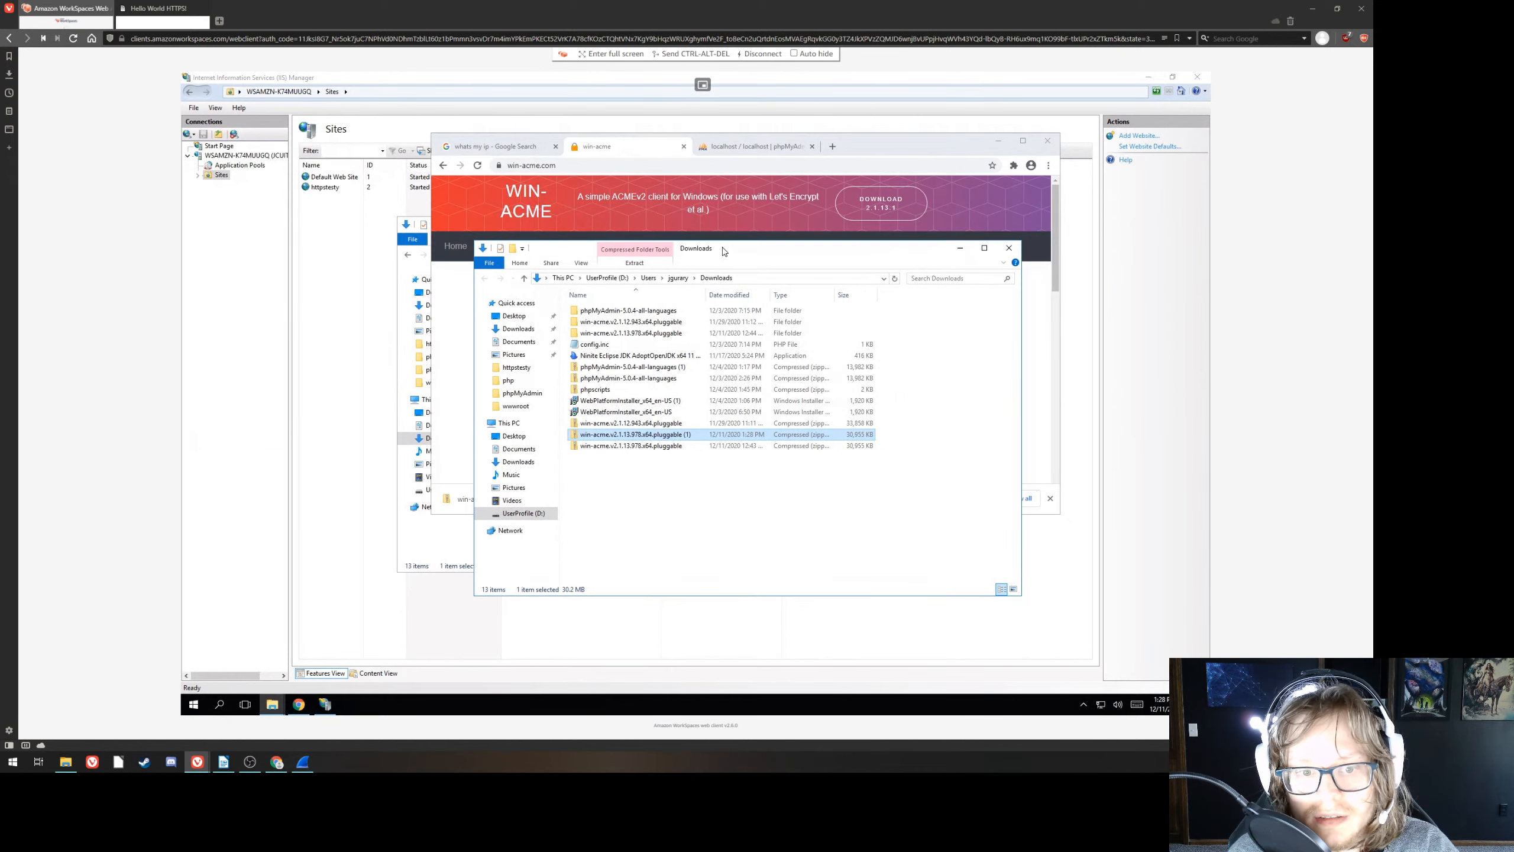
left_click(415, 272)
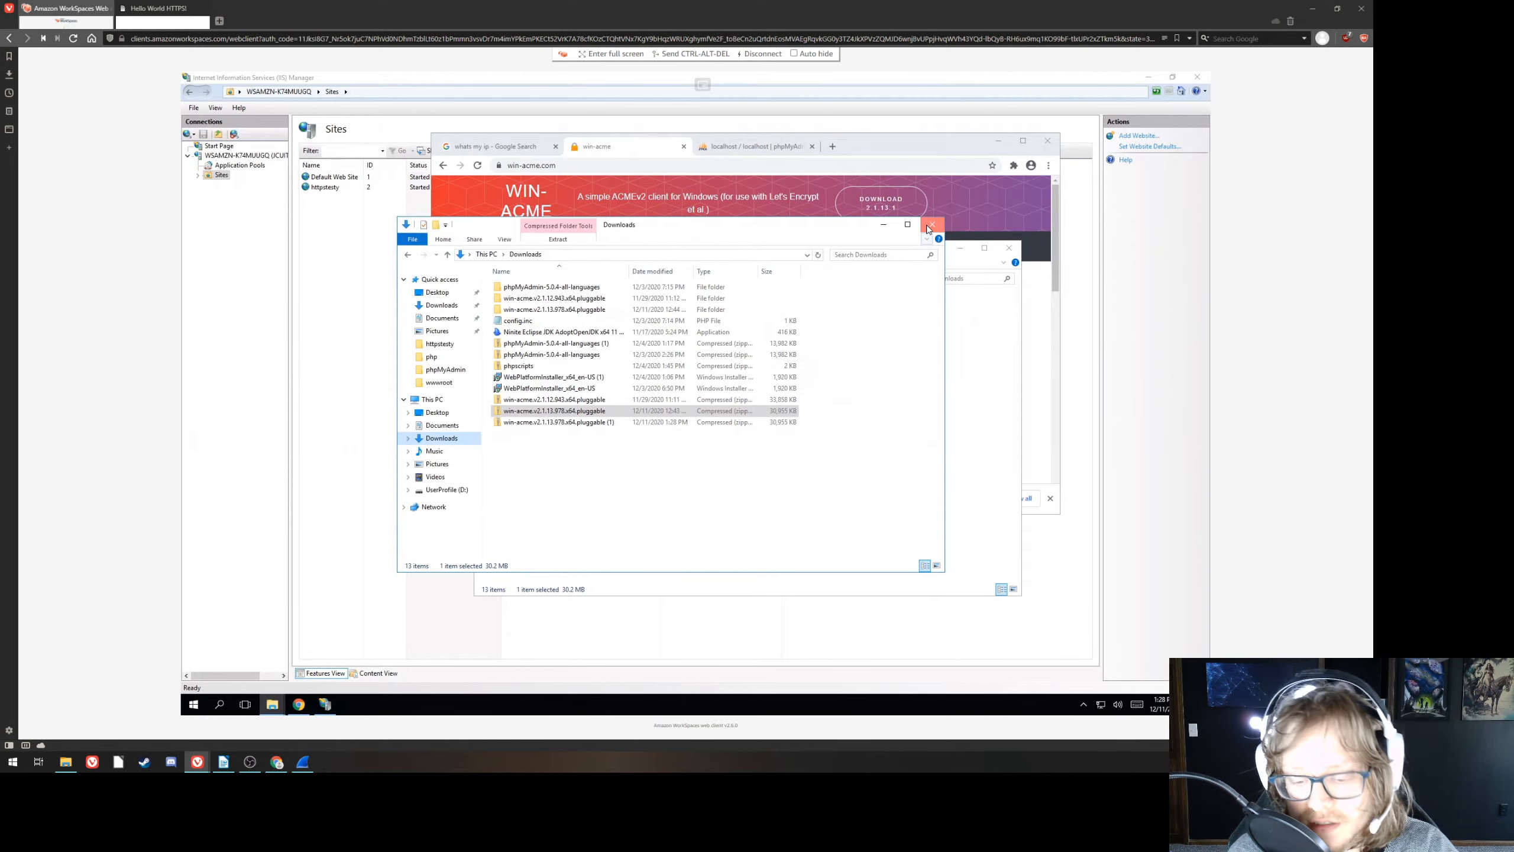
left_click(932, 224)
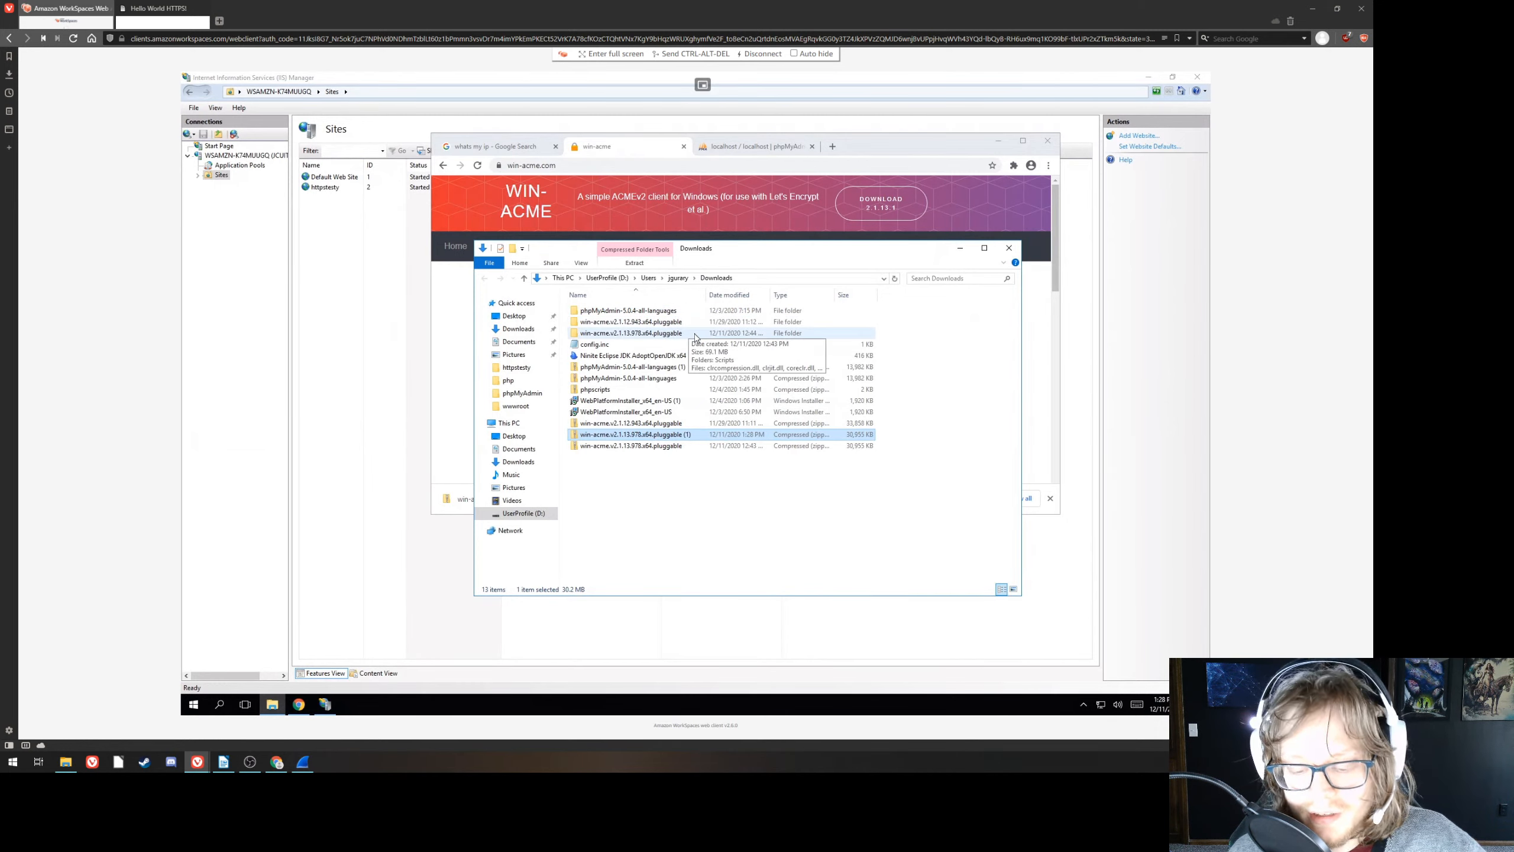
double_click(695, 334)
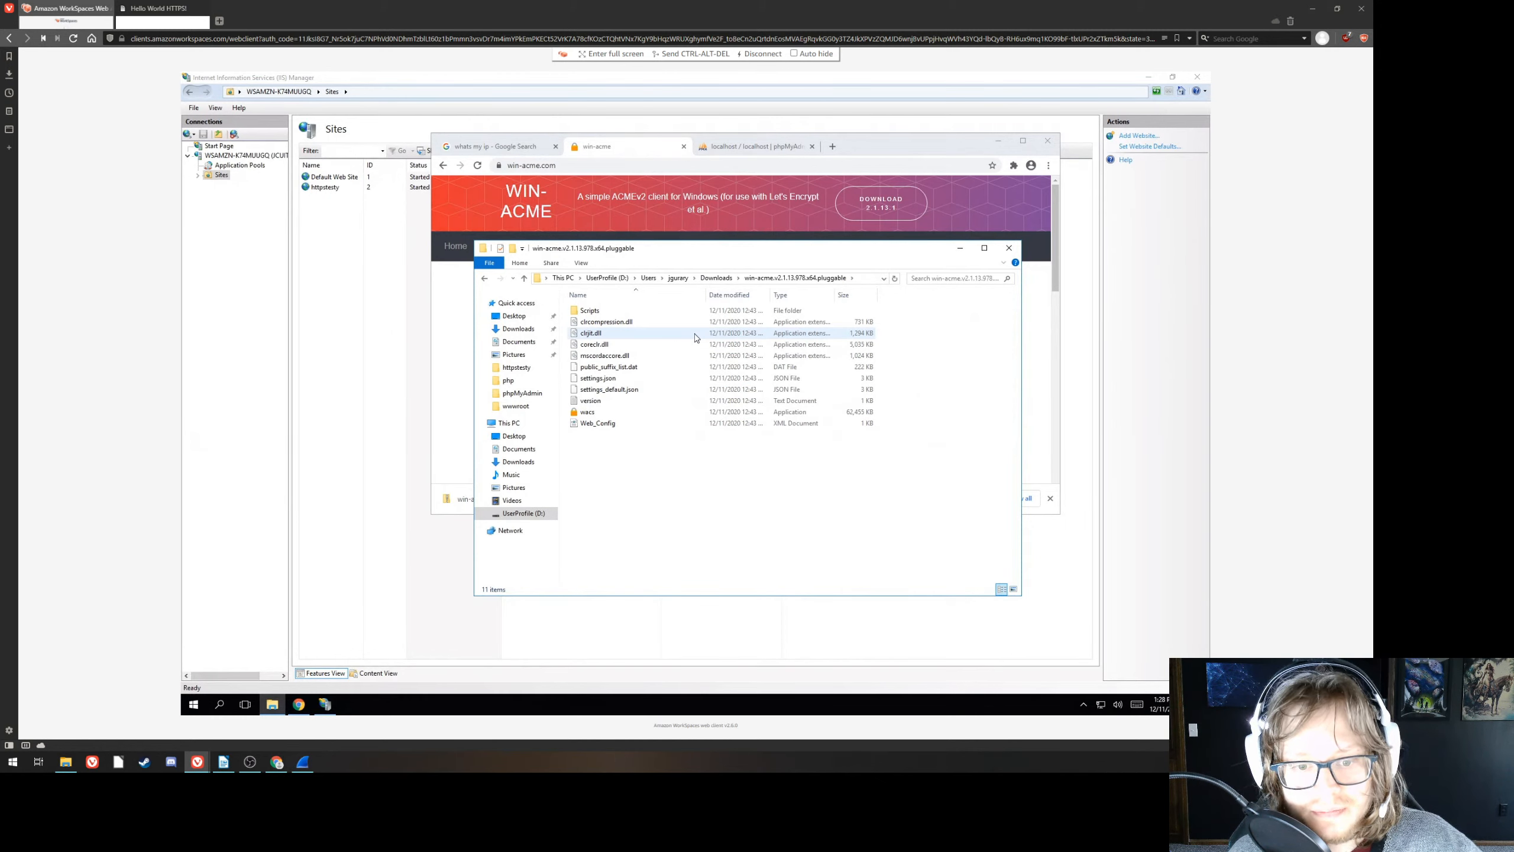
- Run the wacs application from the extracted win-acme folder as administrator and allow it to make changes
left_click(607, 417)
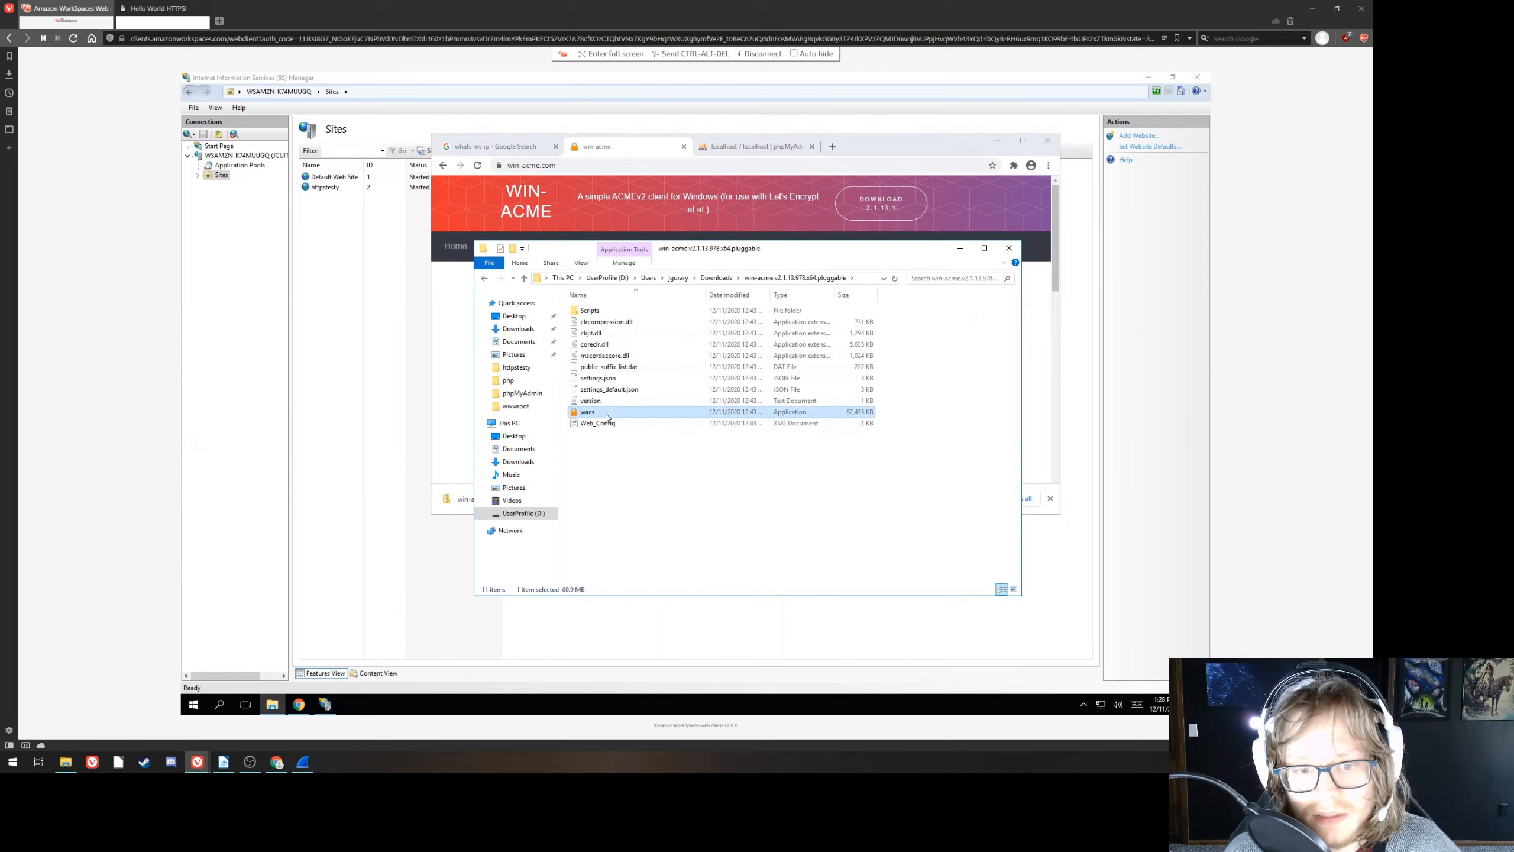
right_click(607, 417)
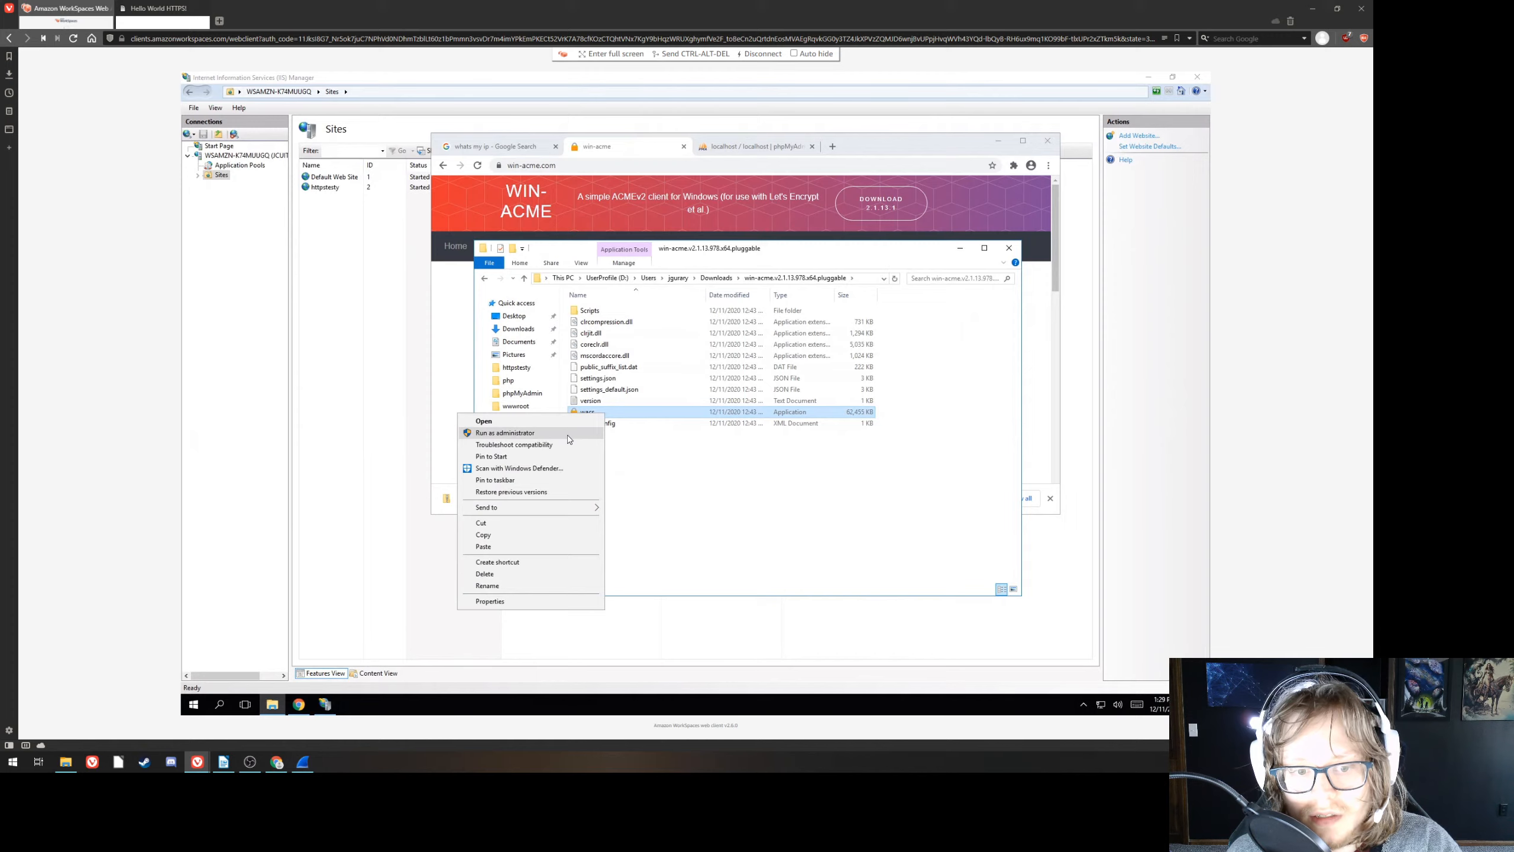
right_click(679, 413)
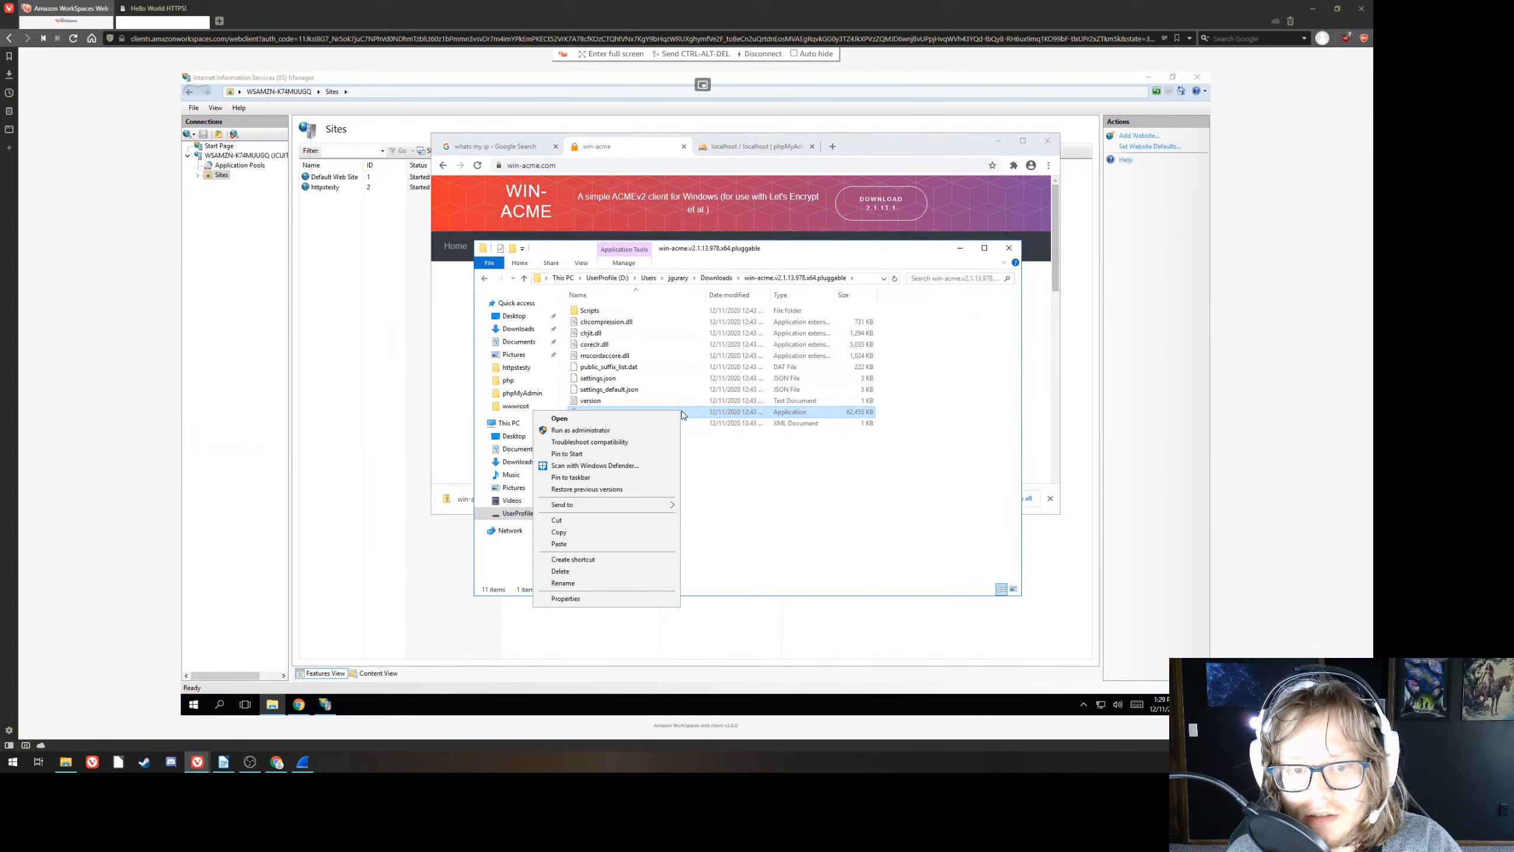
left_click(592, 430)
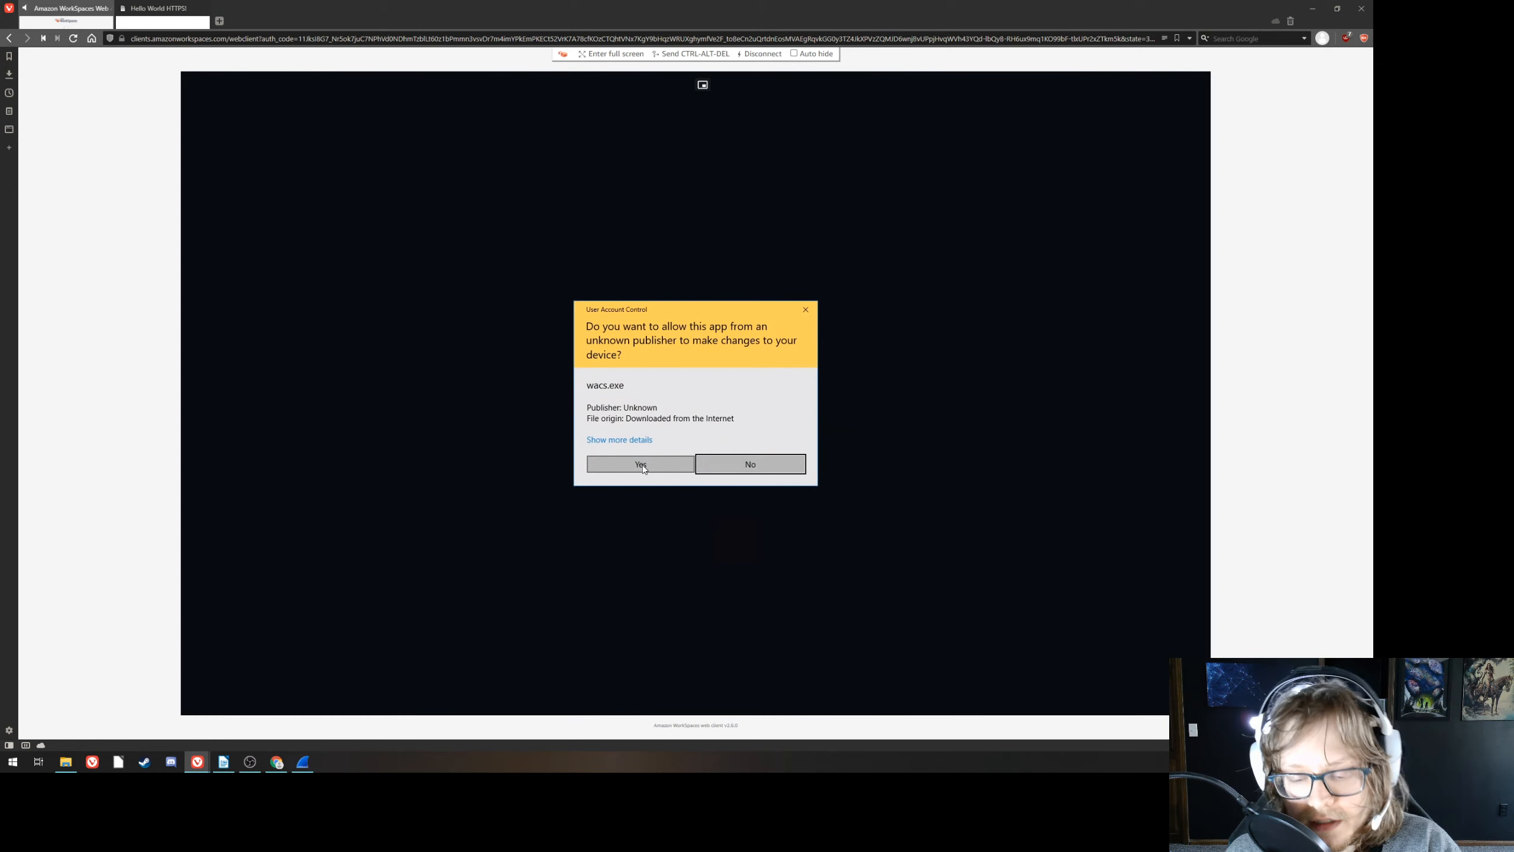
left_click(641, 465)
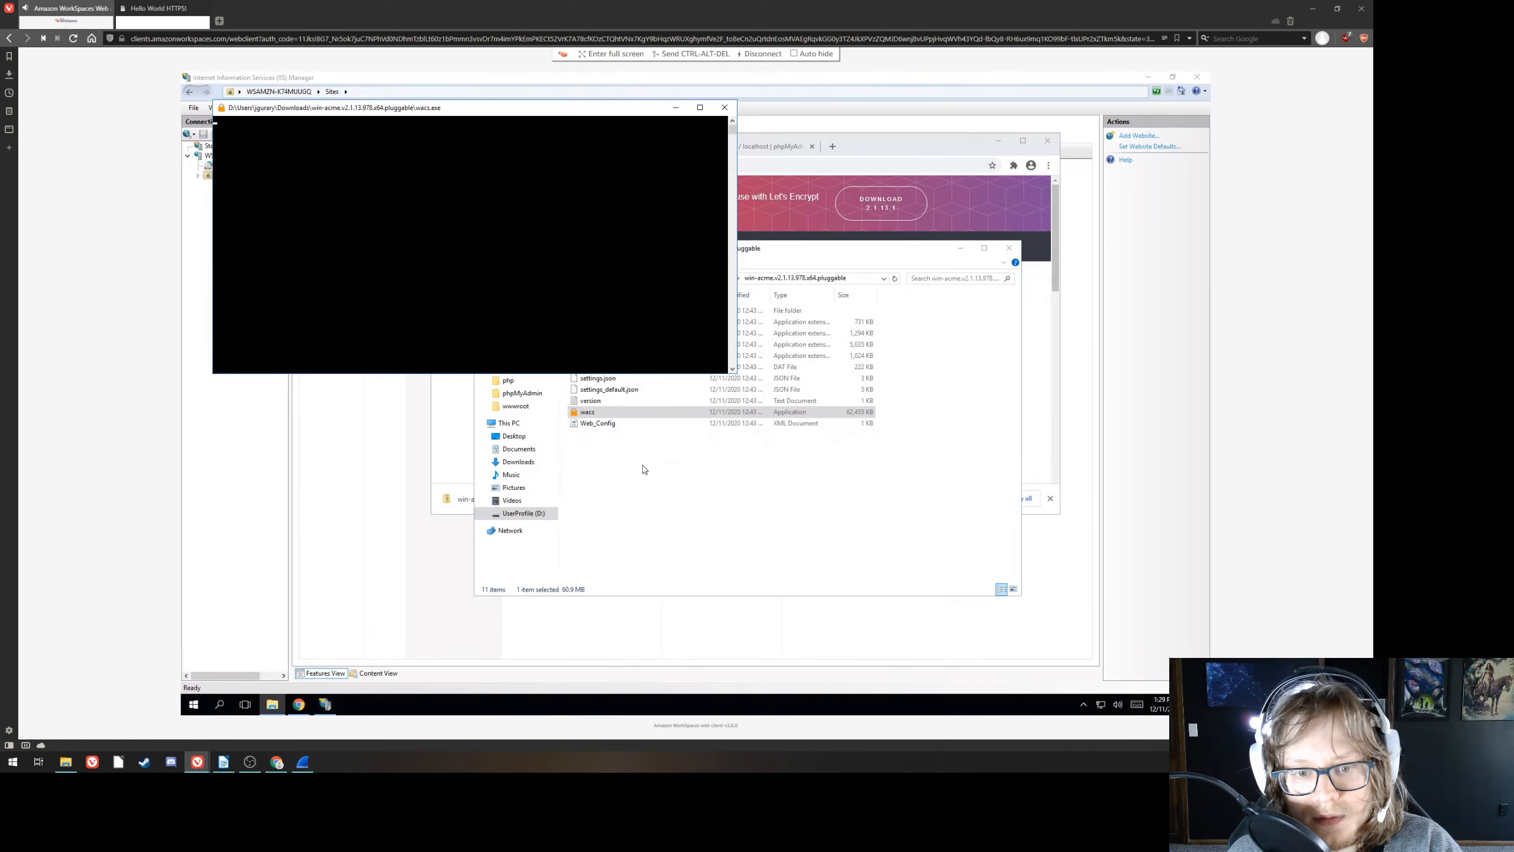
- Walk through default certificate creation (N) for site 2, httpstesty, with binding 1, jgur.crabdance.com, and close wacs at the continue prompt
left_click(570, 266)
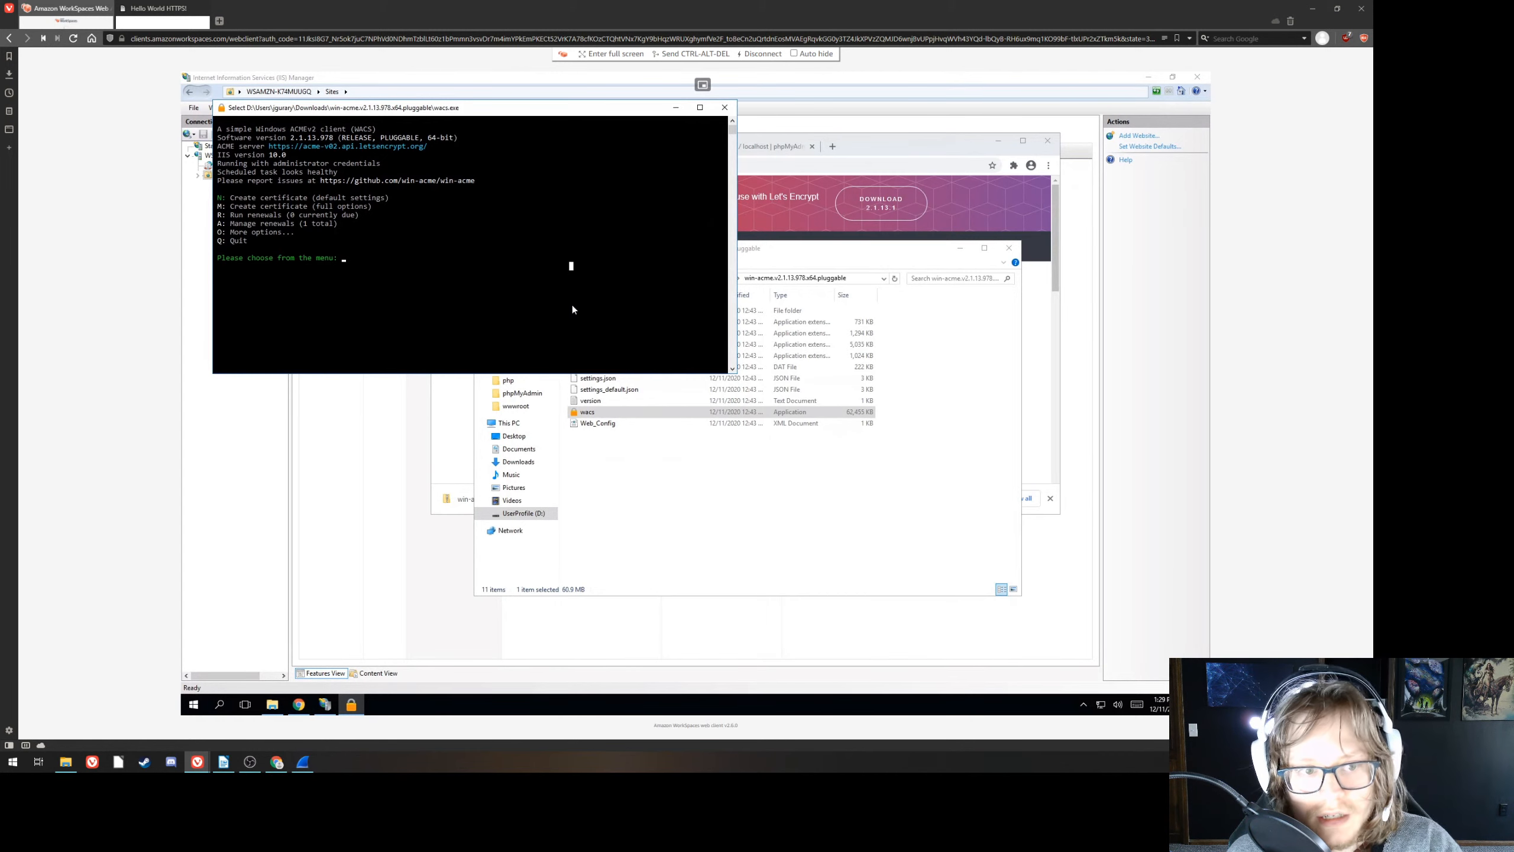
left_click(626, 335)
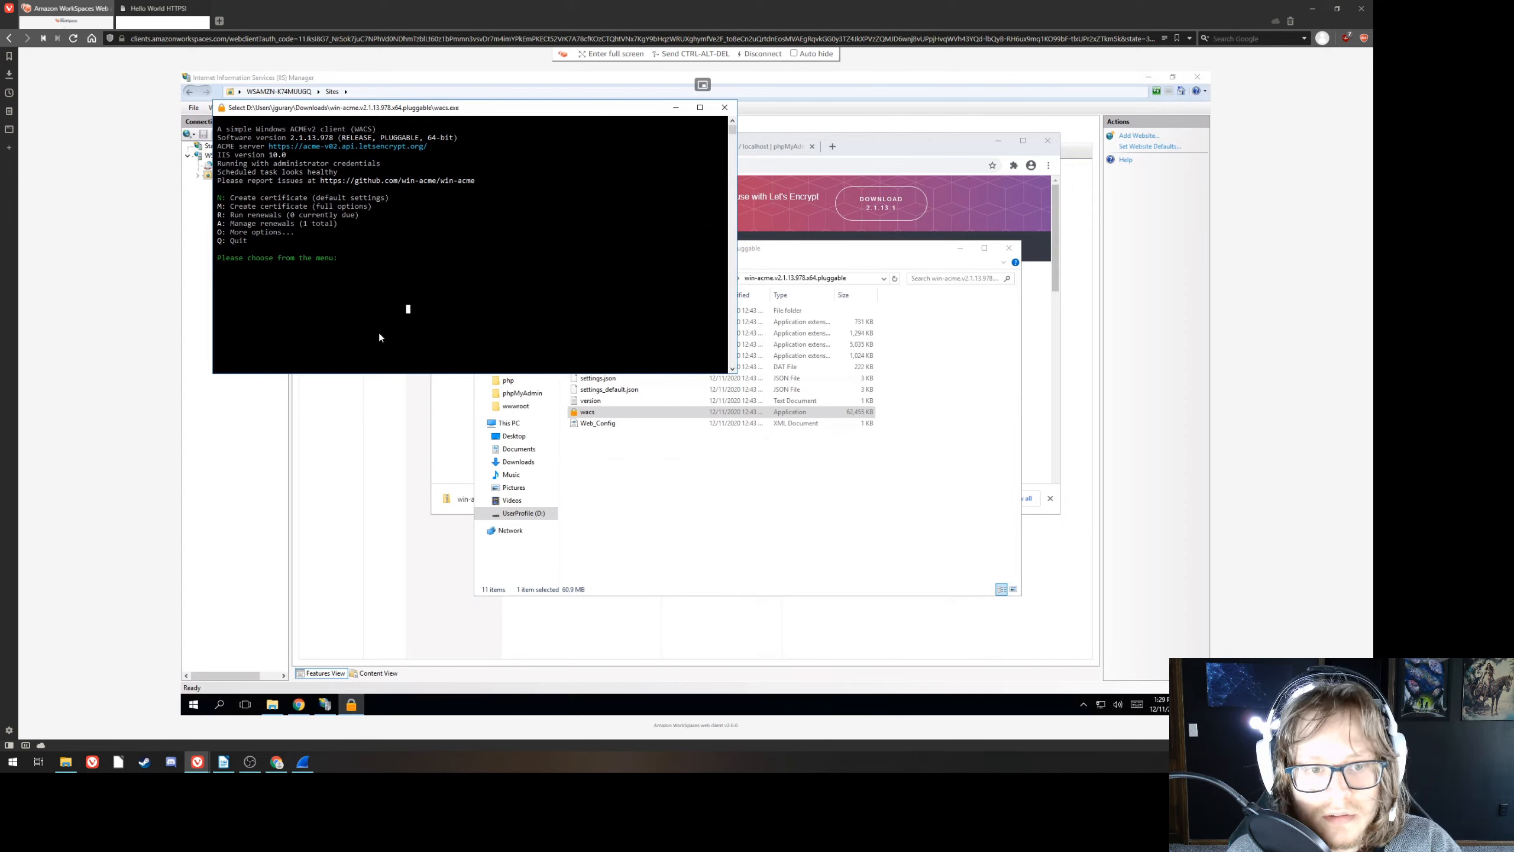
left_click(567, 275)
left_click(404, 317)
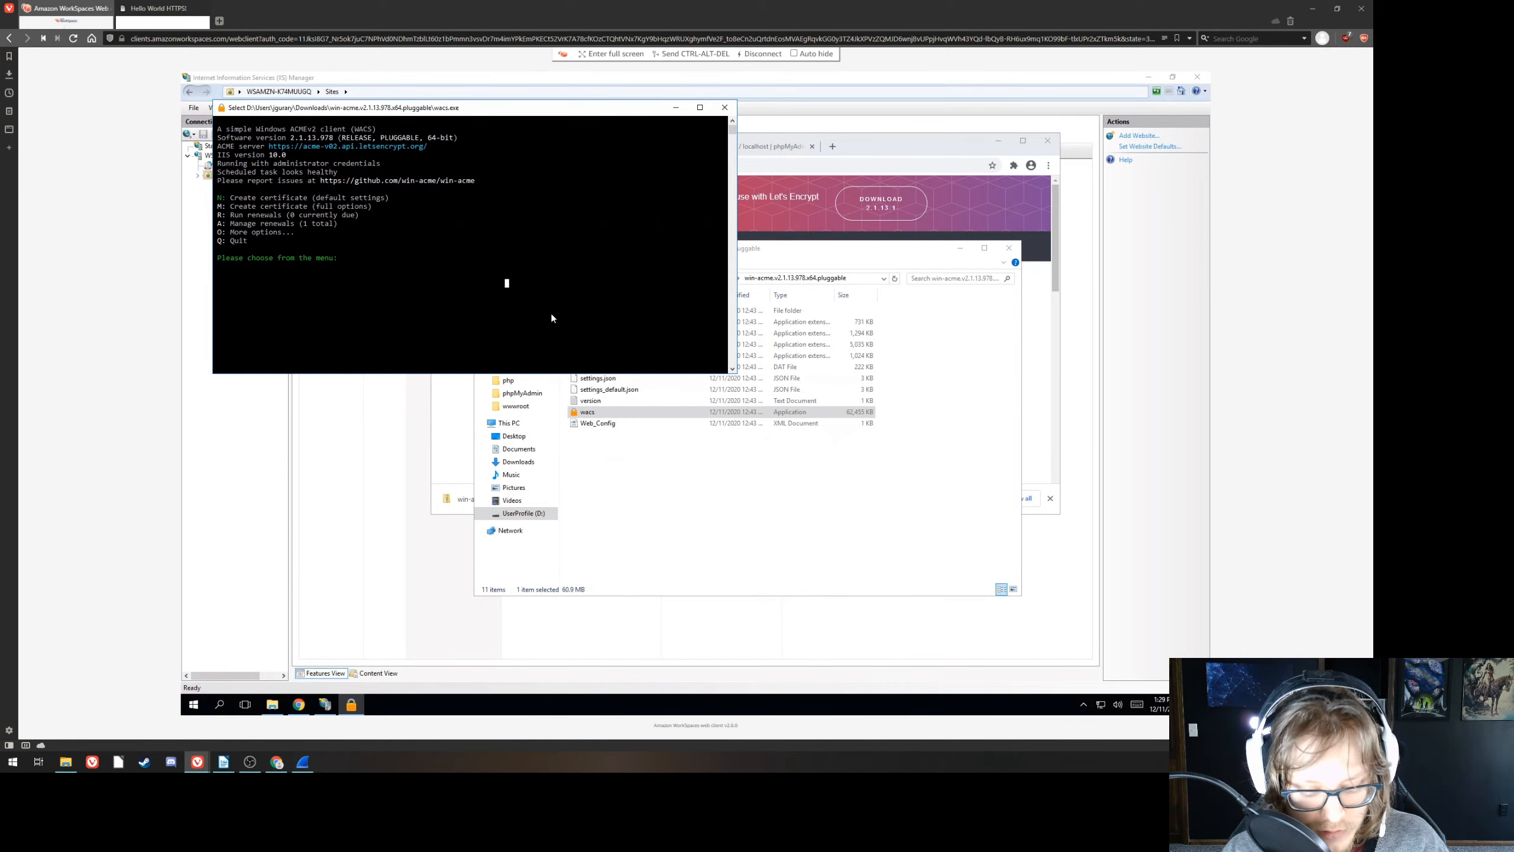
type("N")
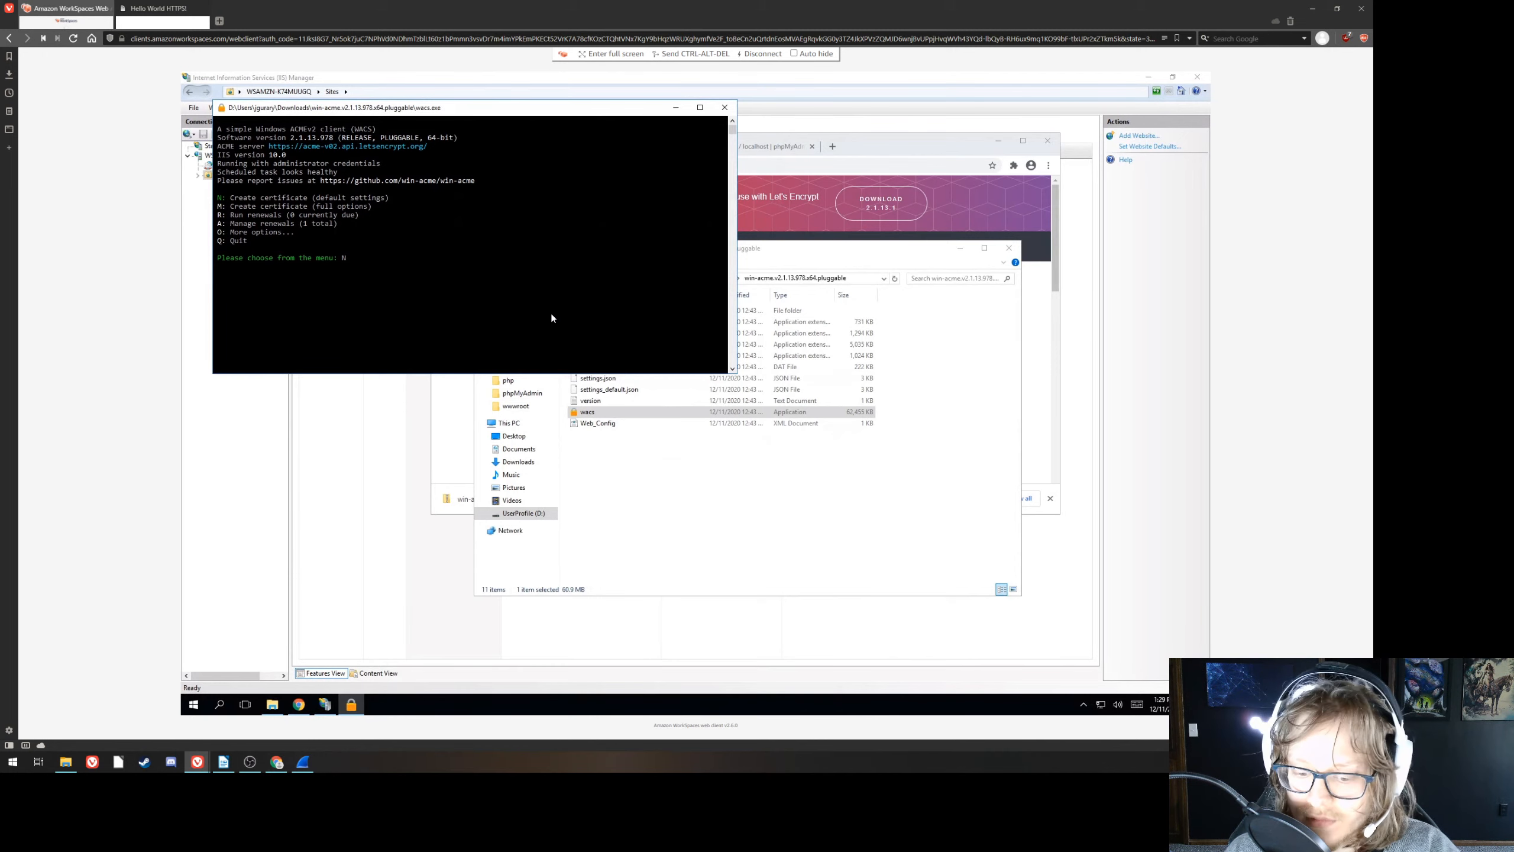
key("Return")
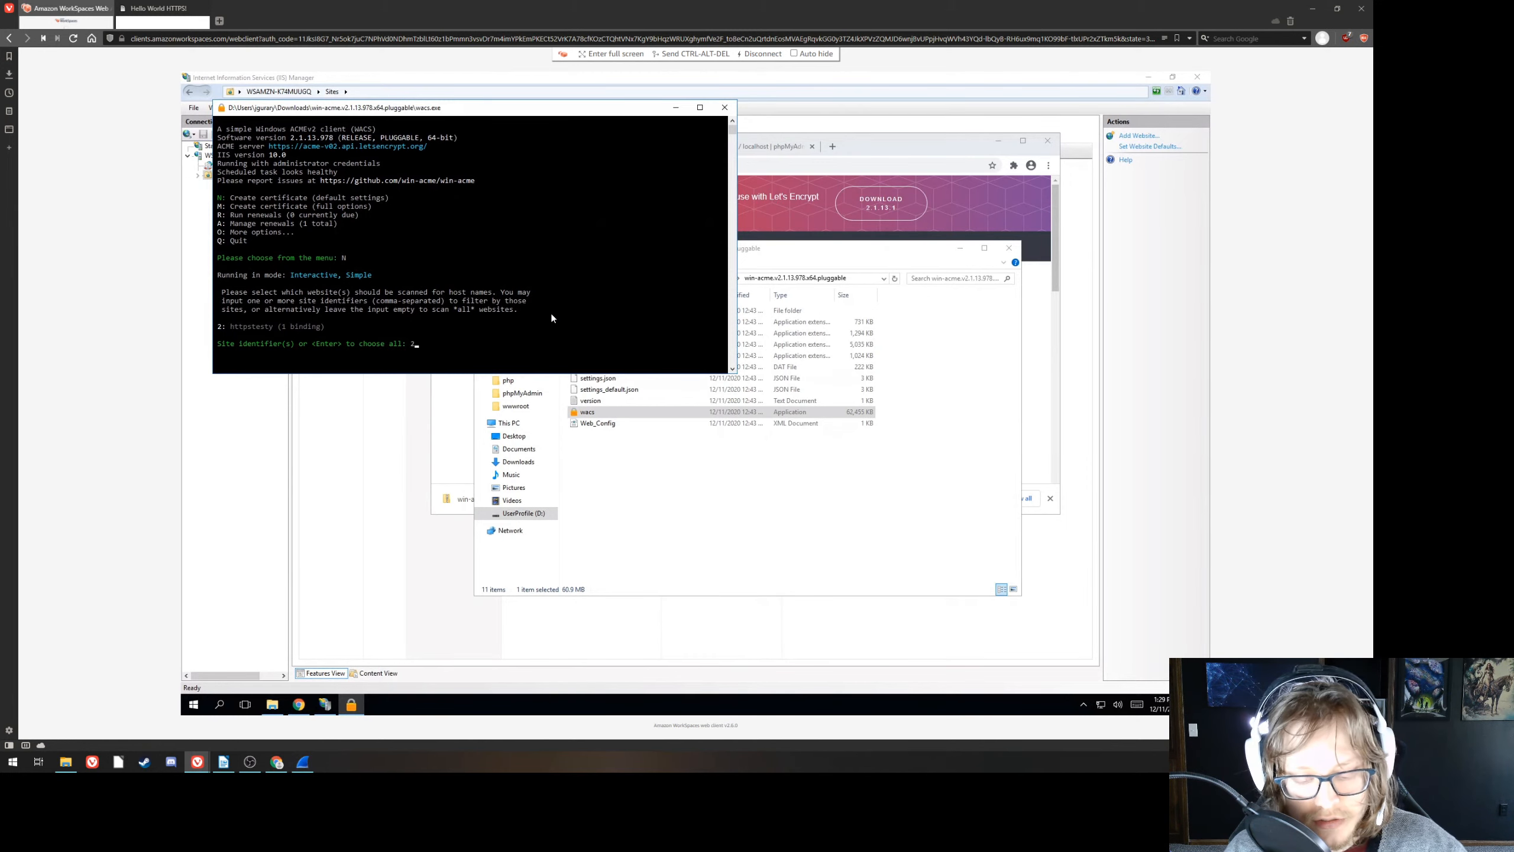
key("Return")
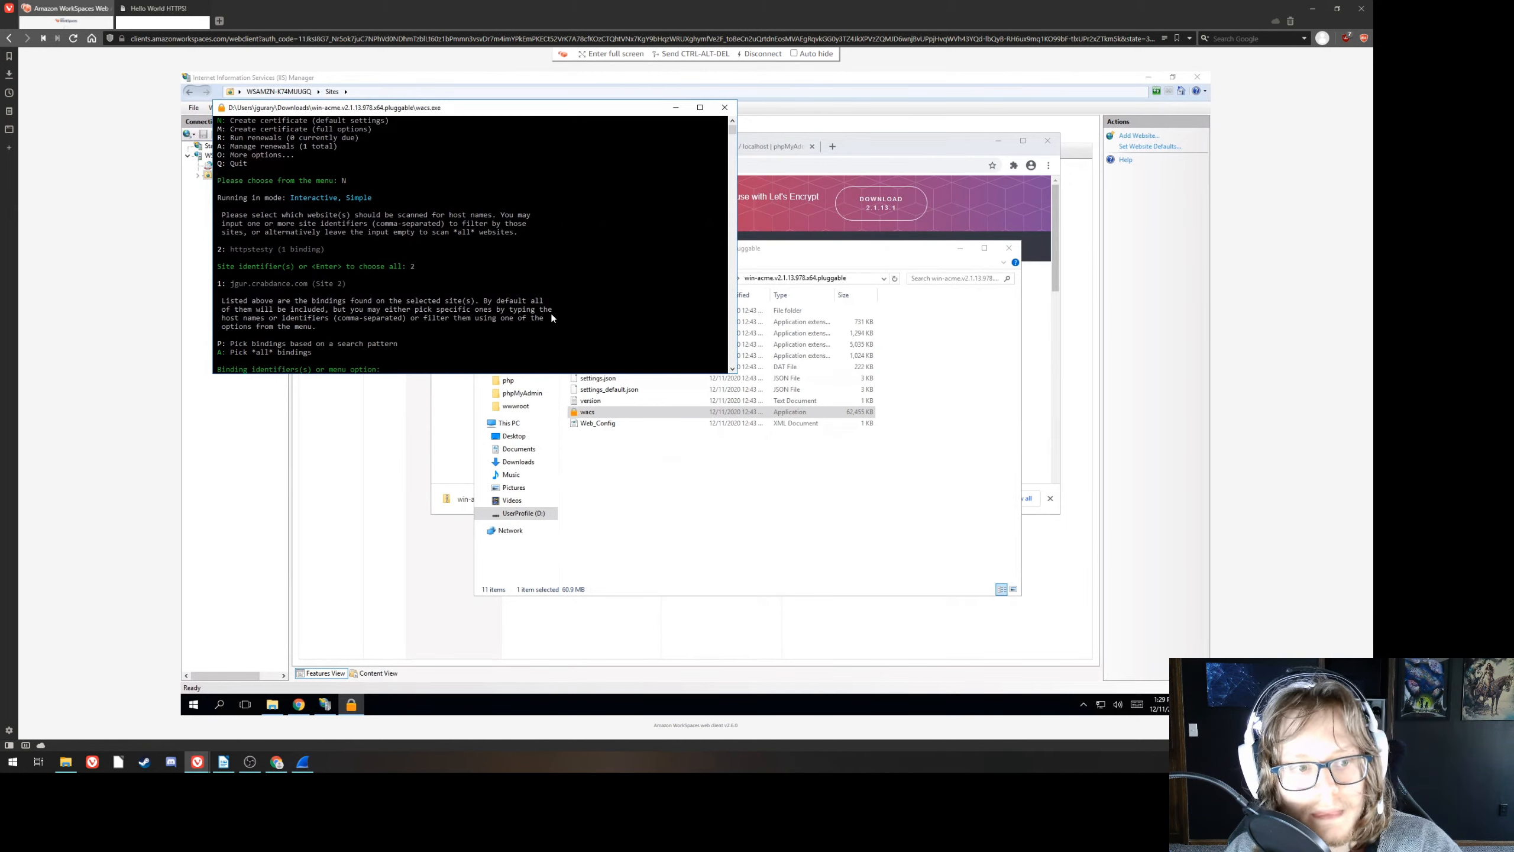
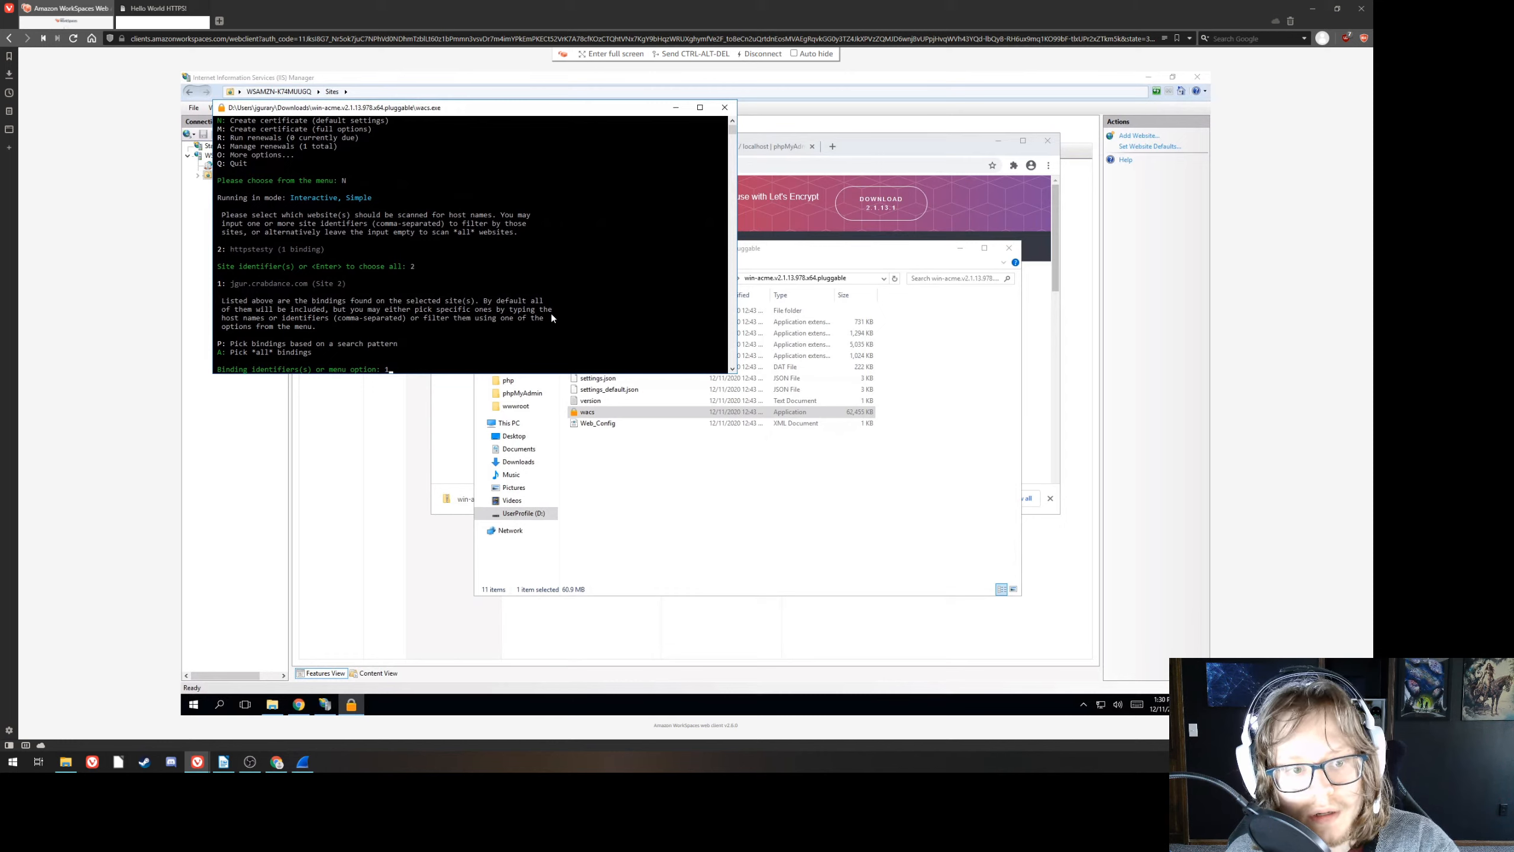
key("Return")
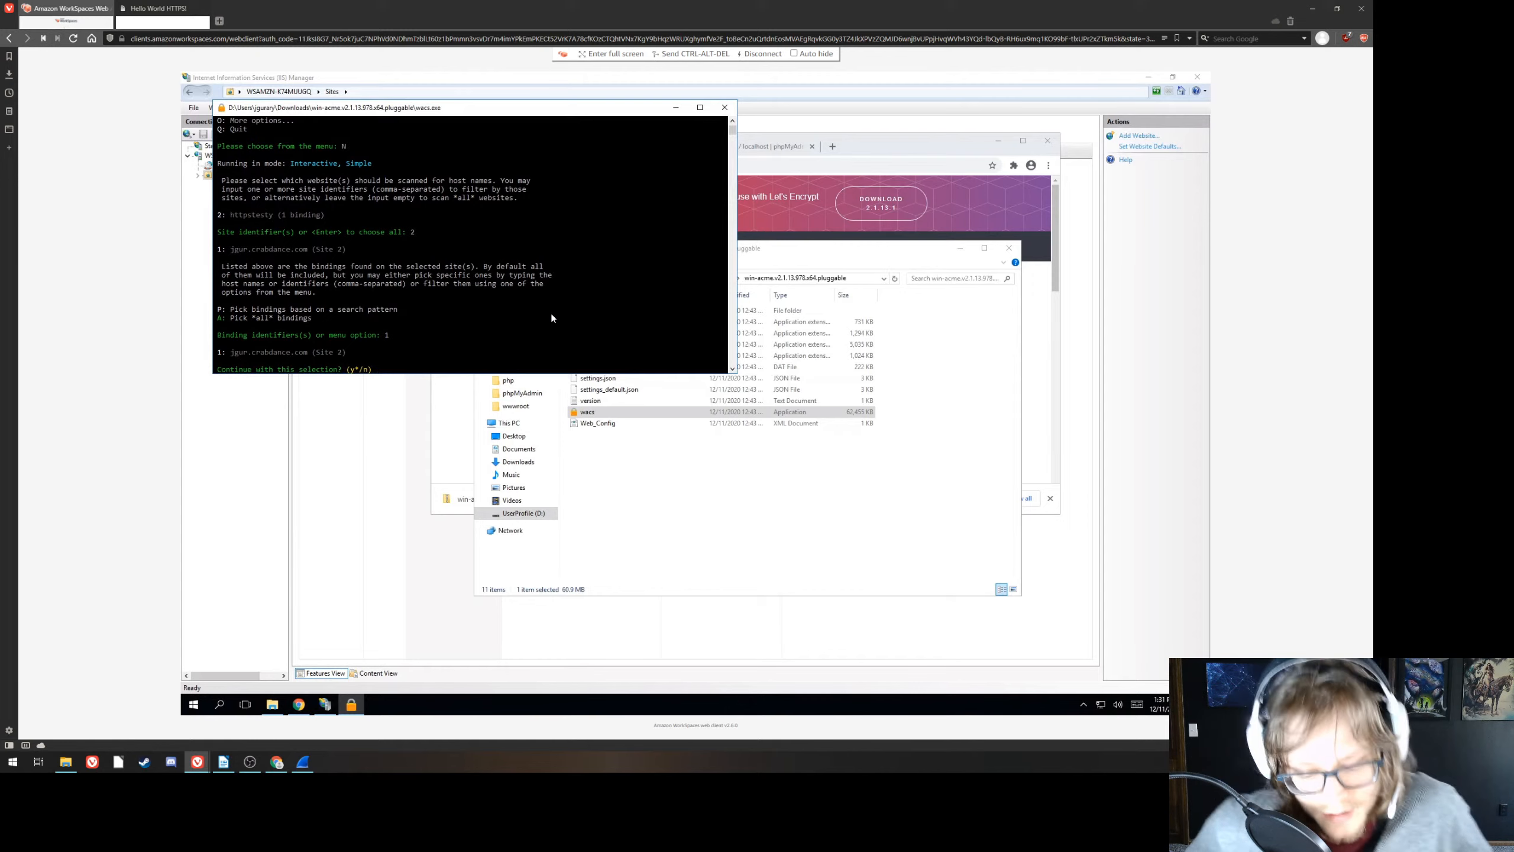
left_click(724, 107)
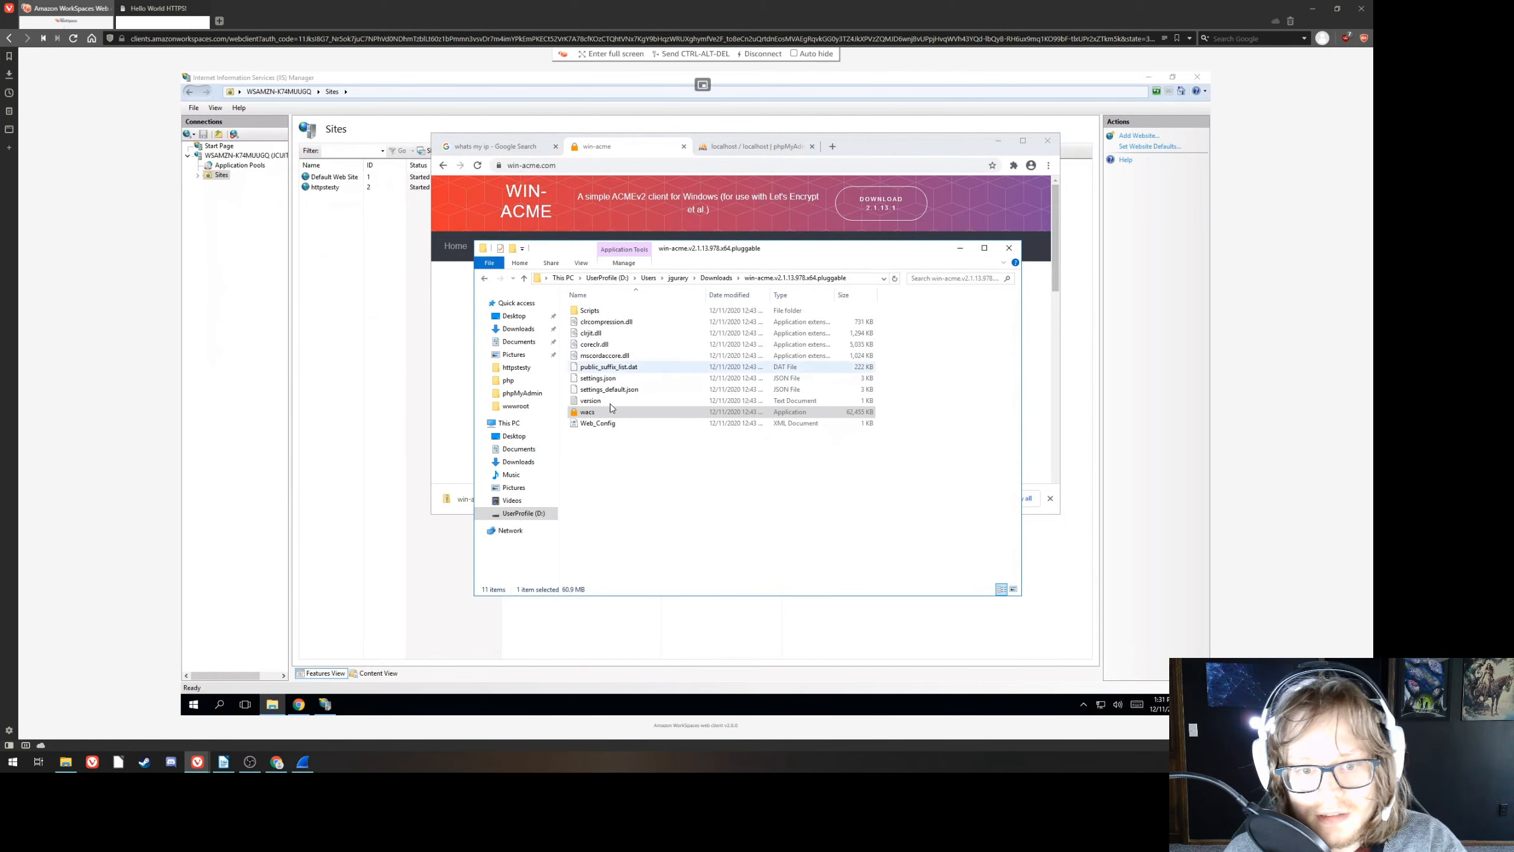
- Relaunch wacs from the win-acme folder with administrator rights, approve the account control request, and bring its console into focus
right_click(589, 417)
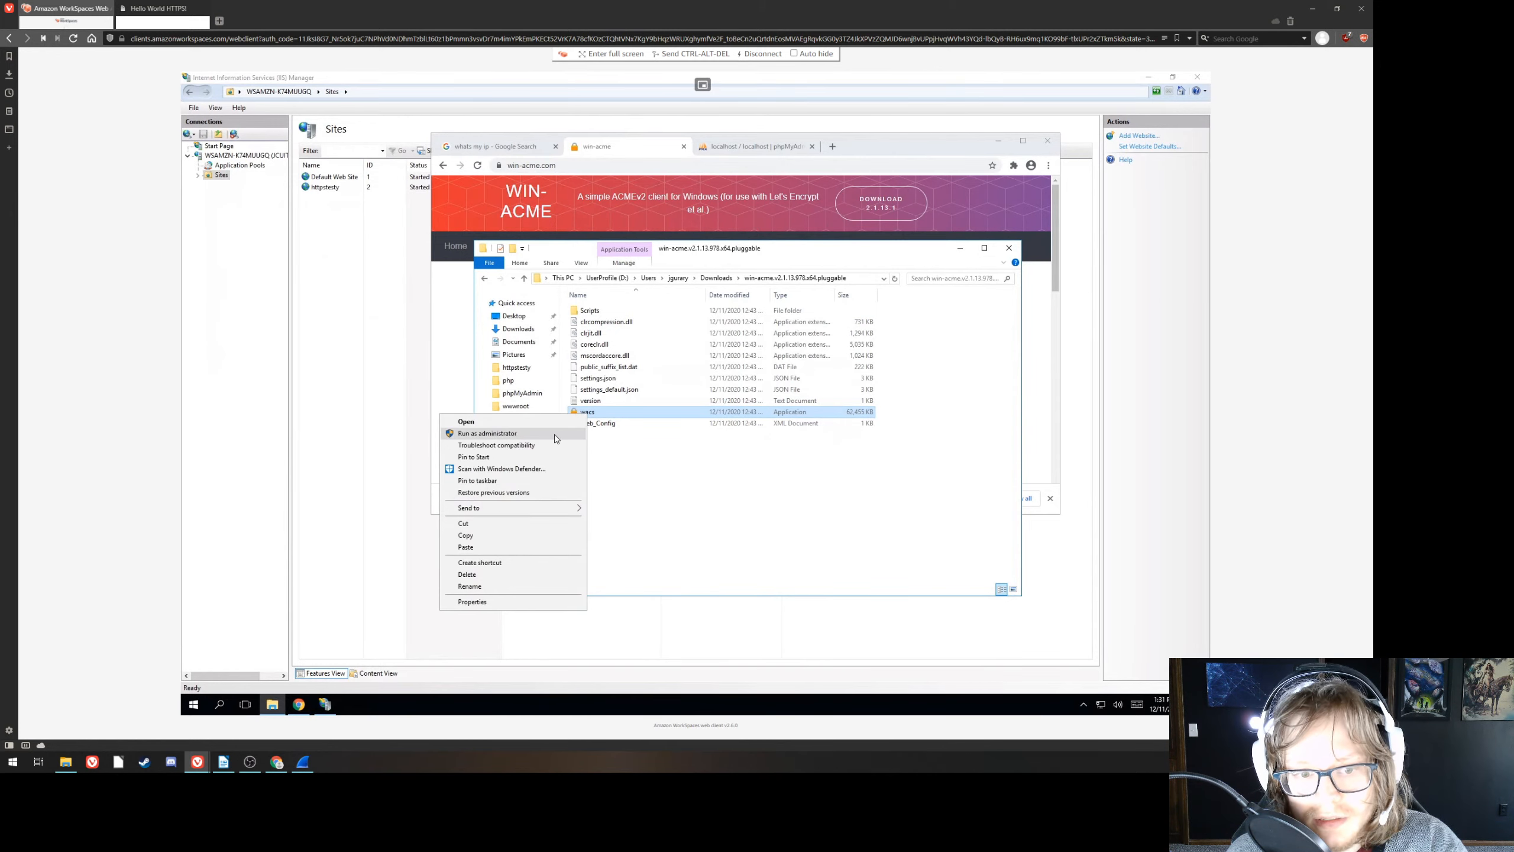
left_click(560, 436)
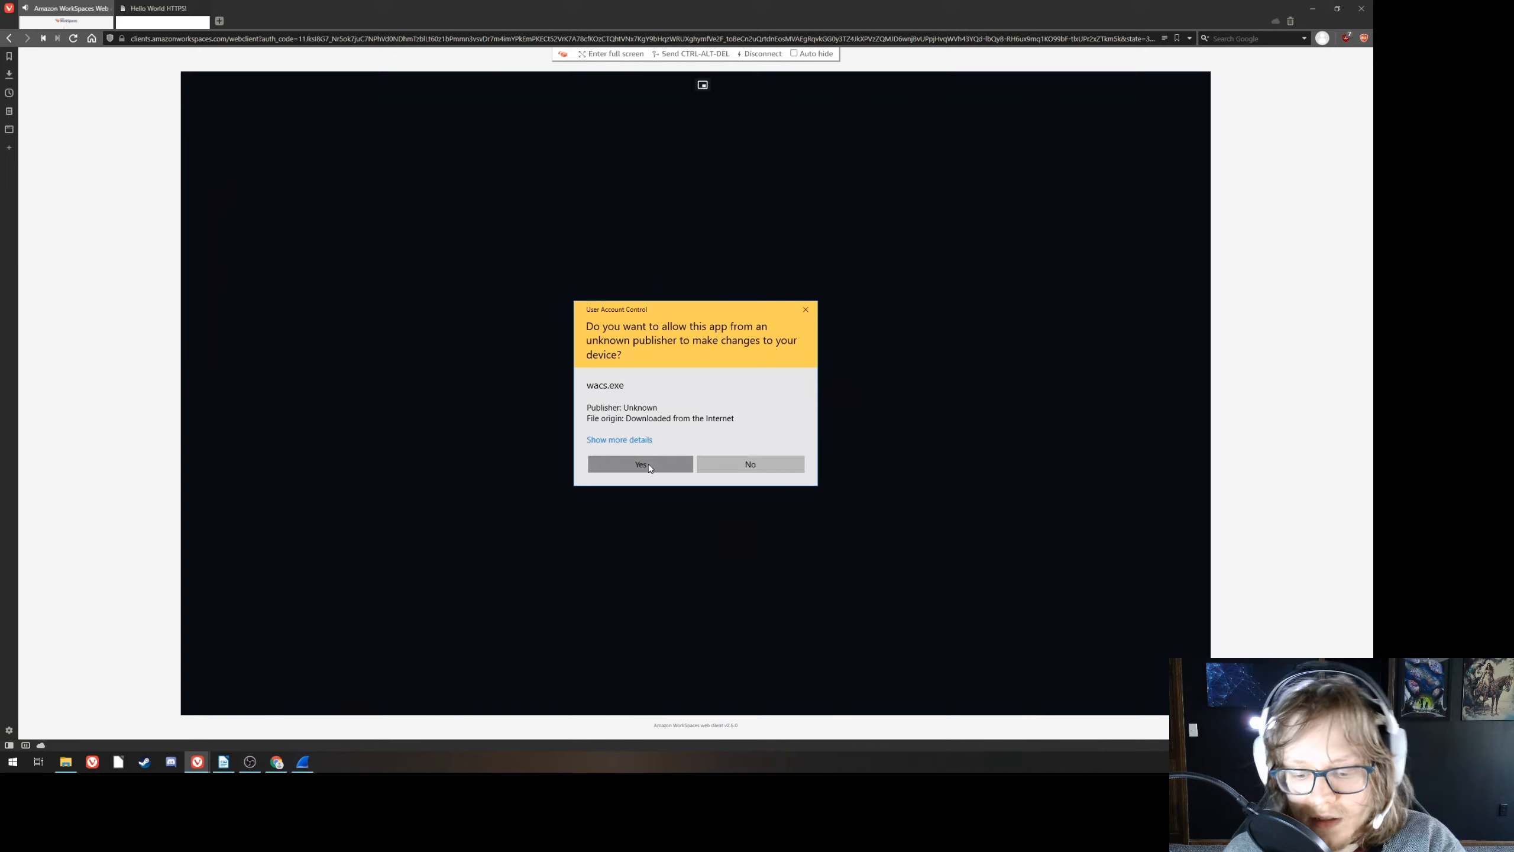
left_click(649, 467)
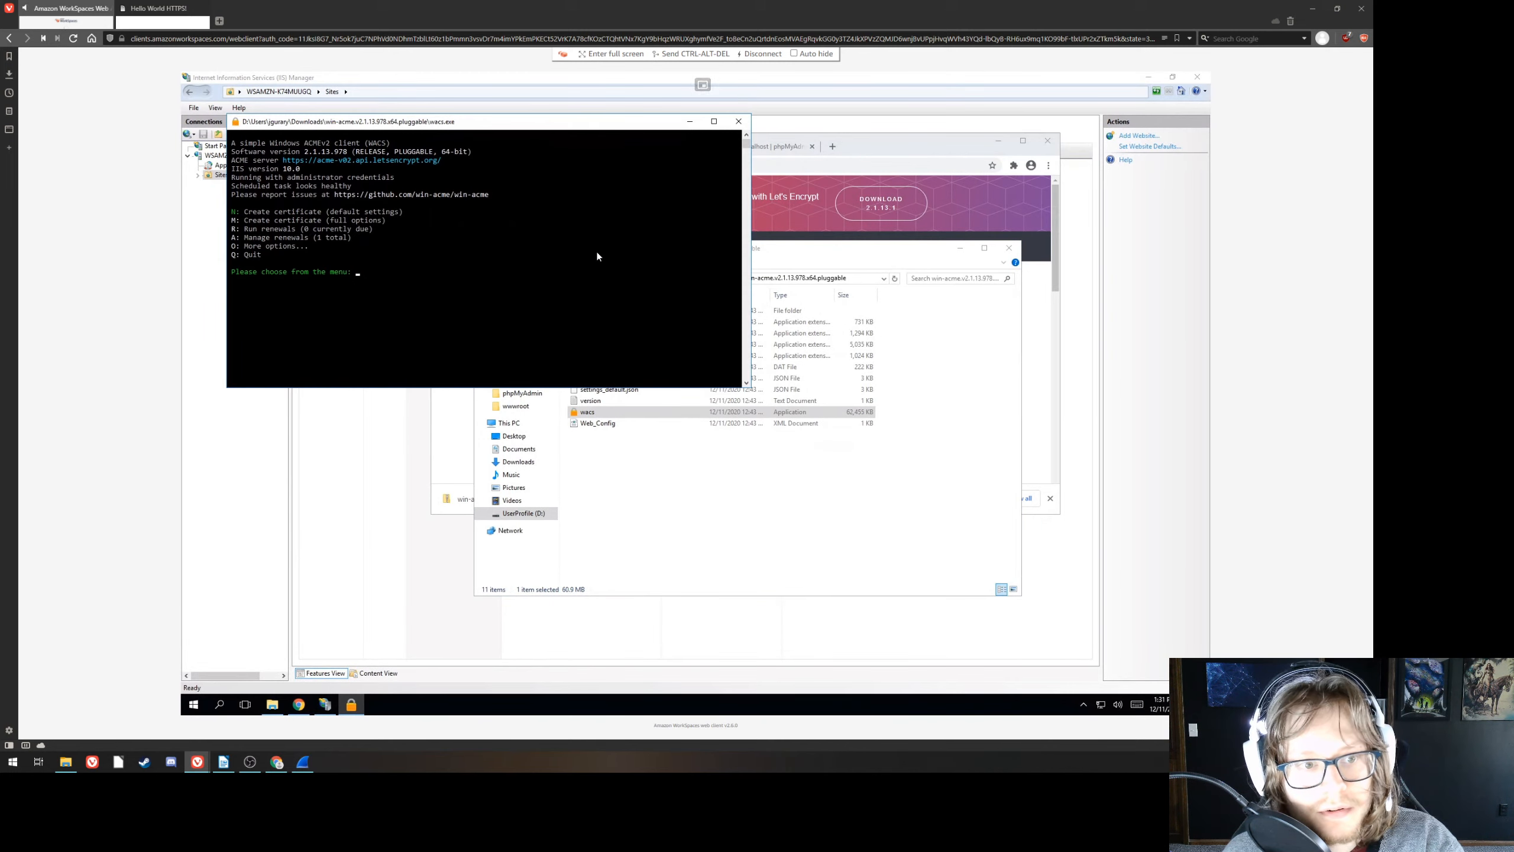
left_click(581, 307)
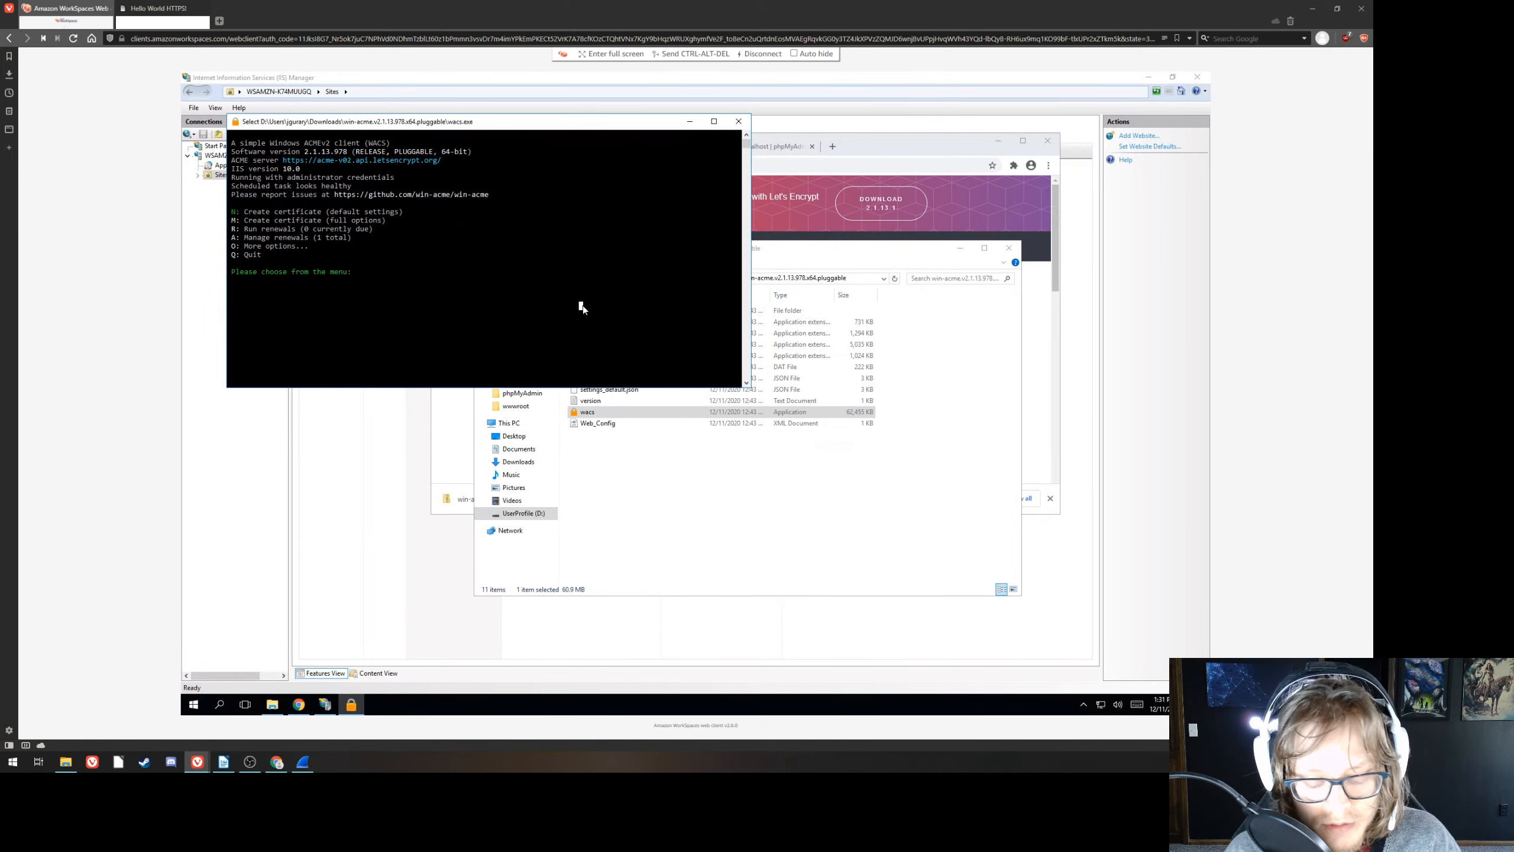
- Request a default certificate (N) for site 2, binding 1, confirm the selection, decline overwriting the existing renewal, and close wacs
type("N")
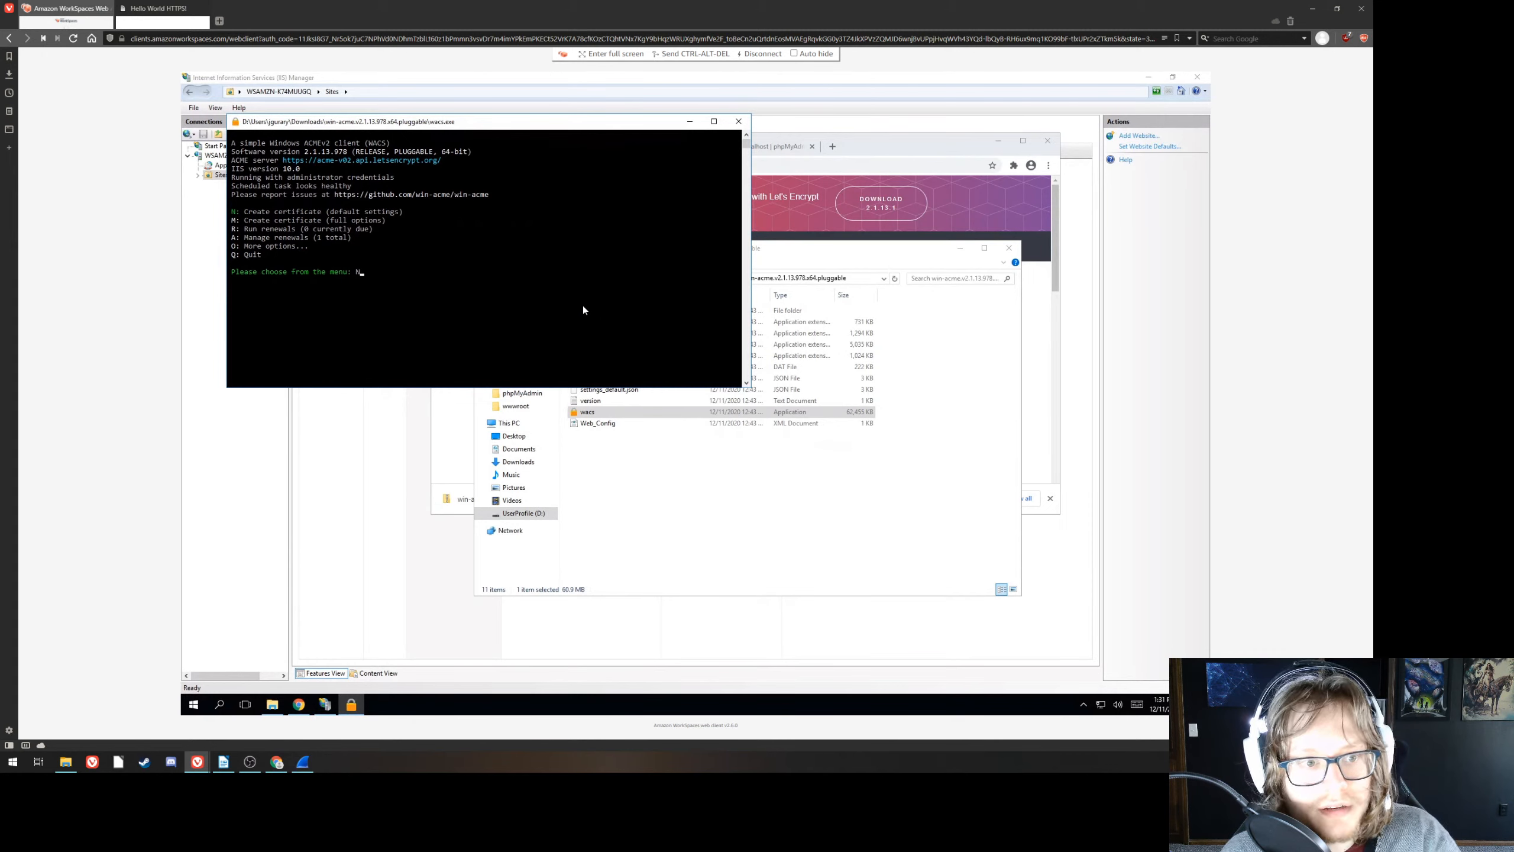
key("Return")
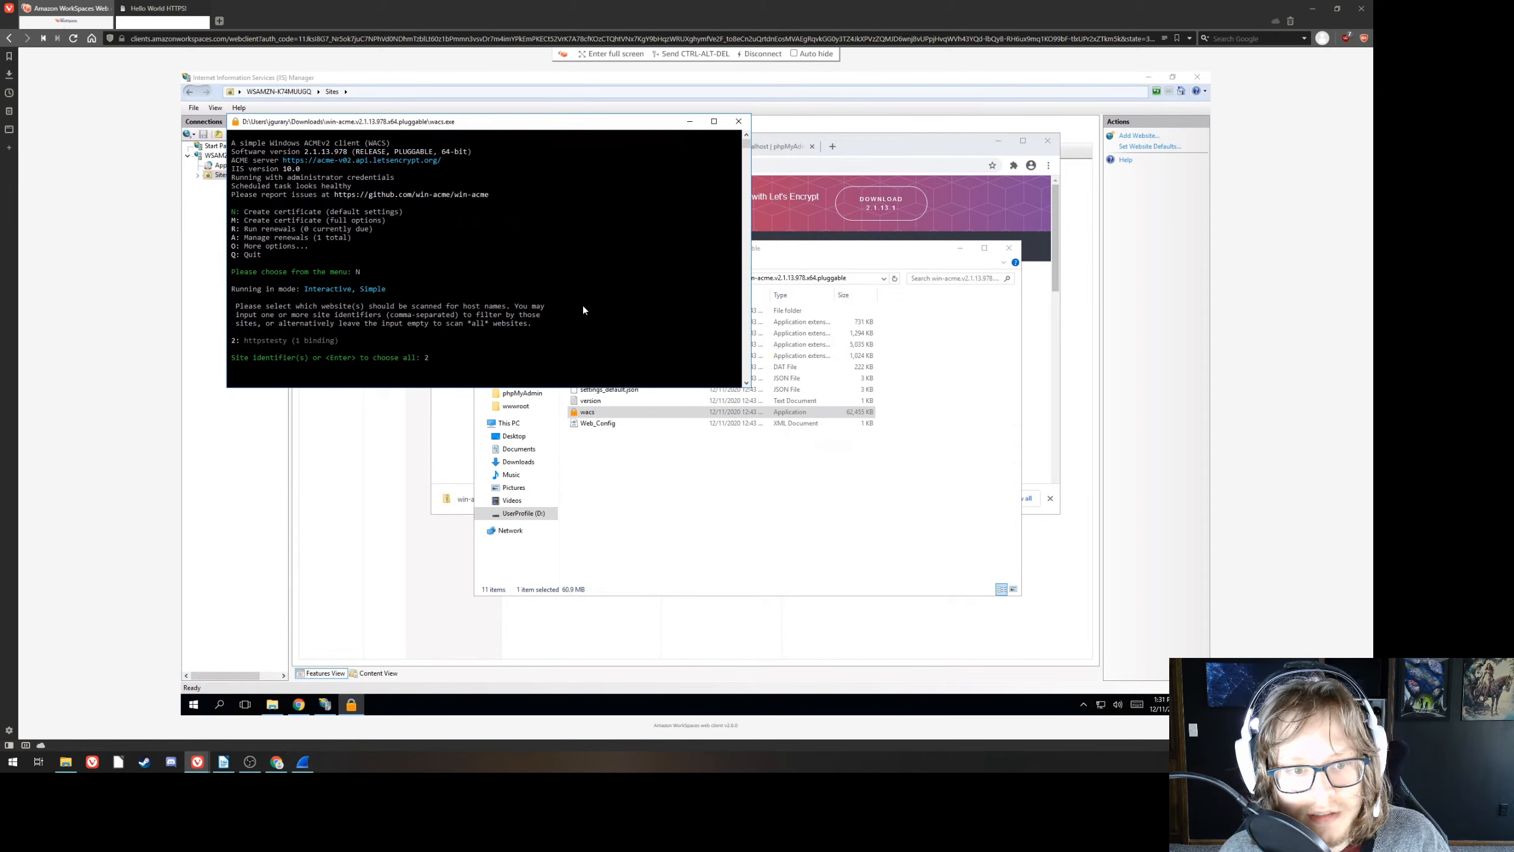
key("Return")
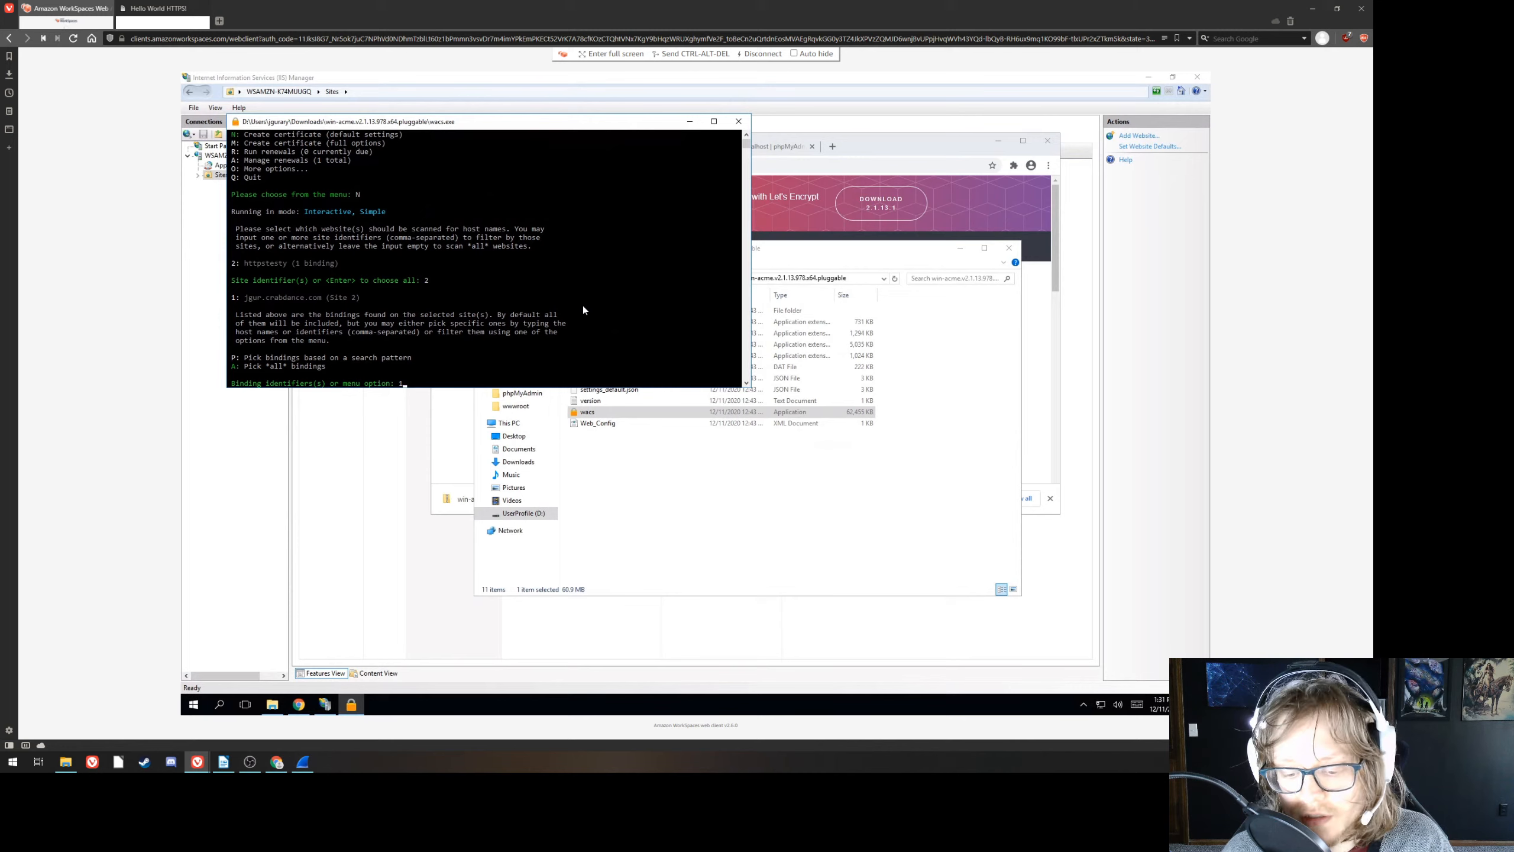
key("Return")
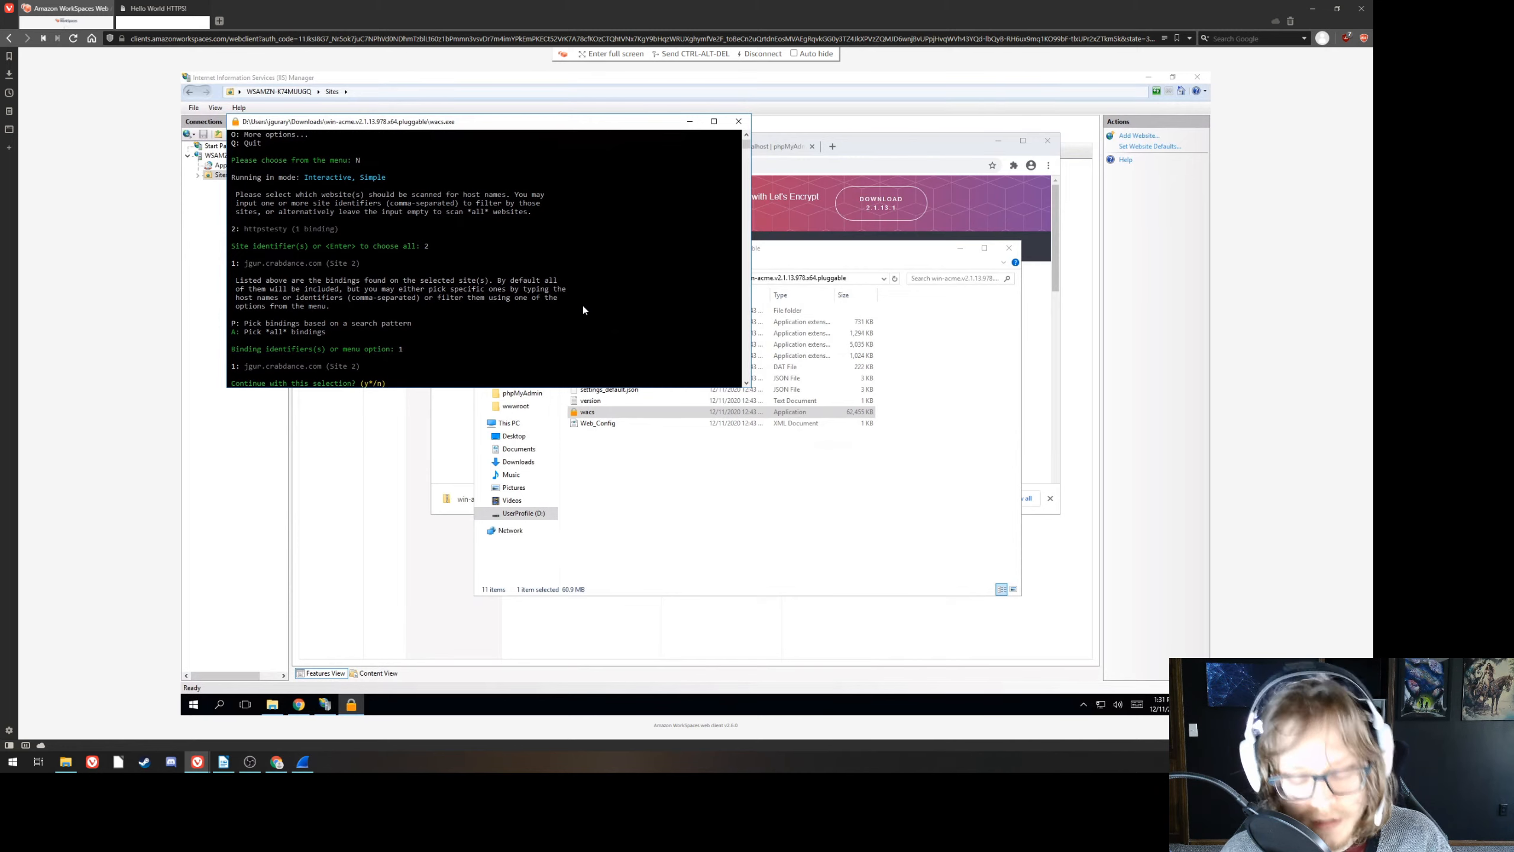
key("y")
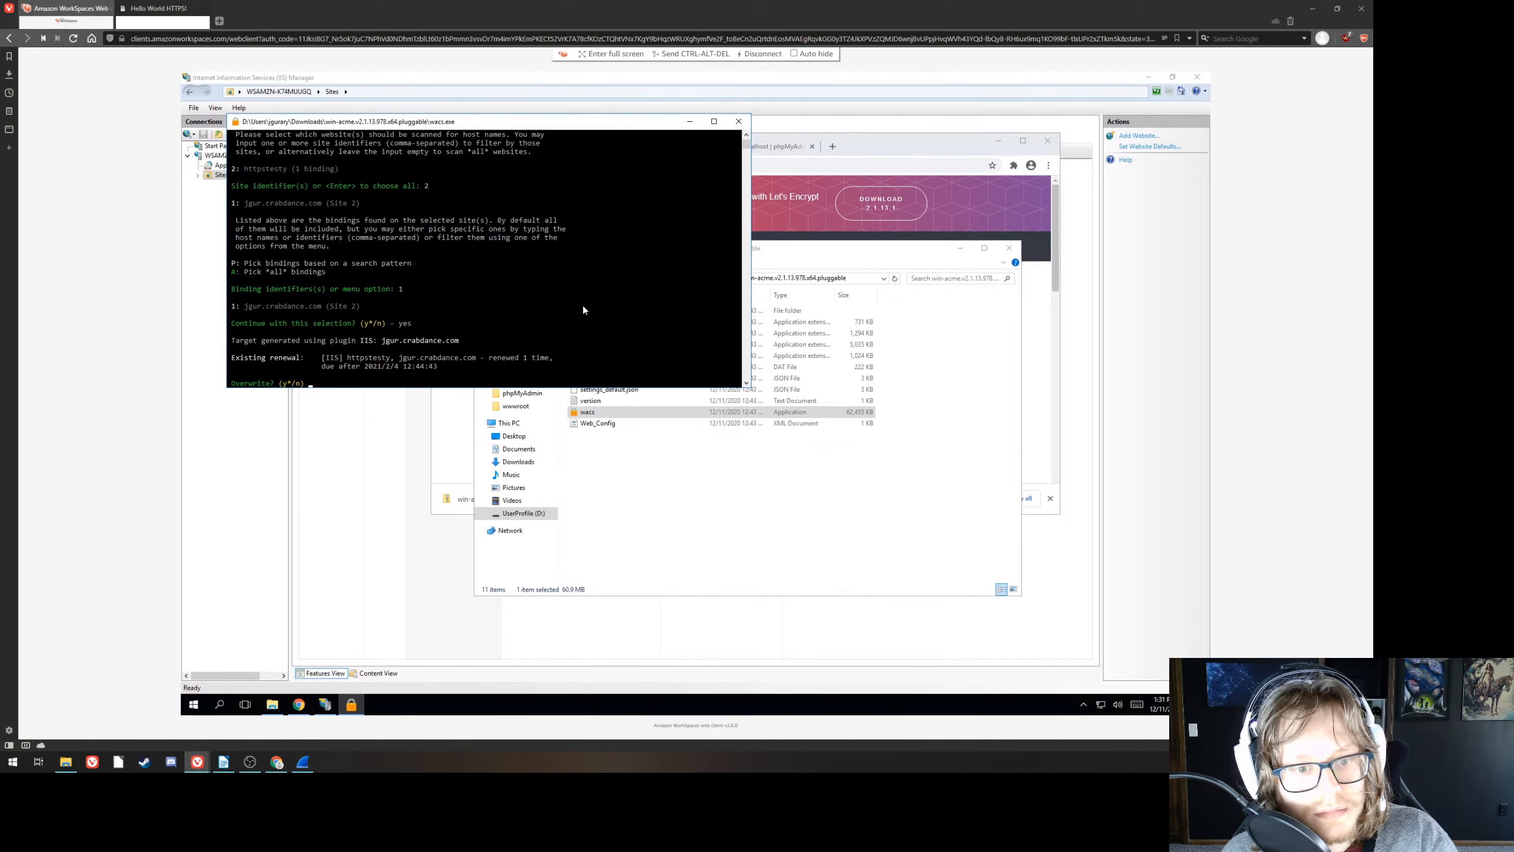
key("n")
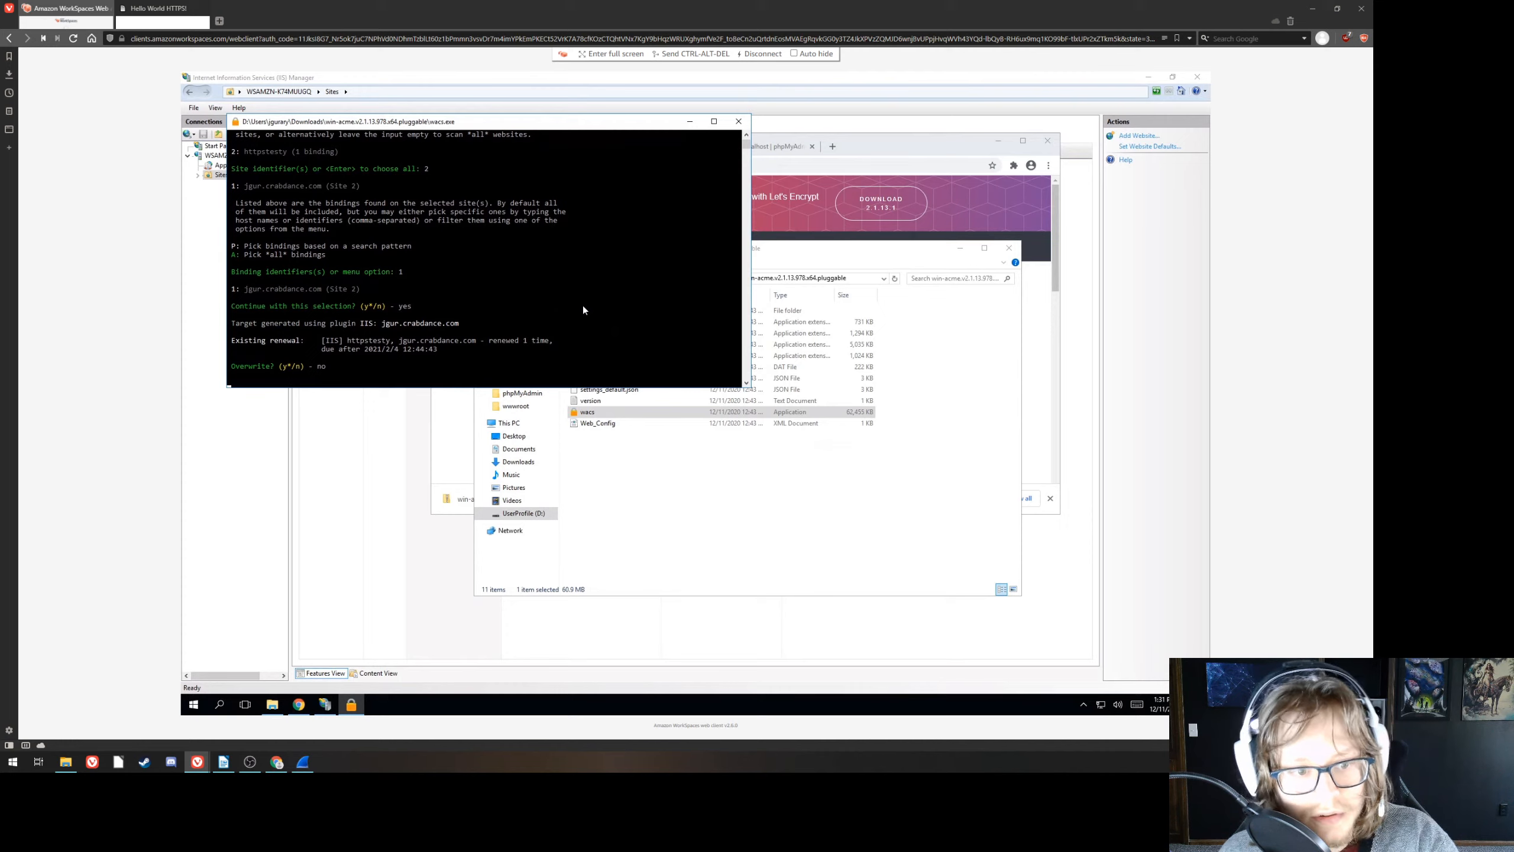
left_click(737, 122)
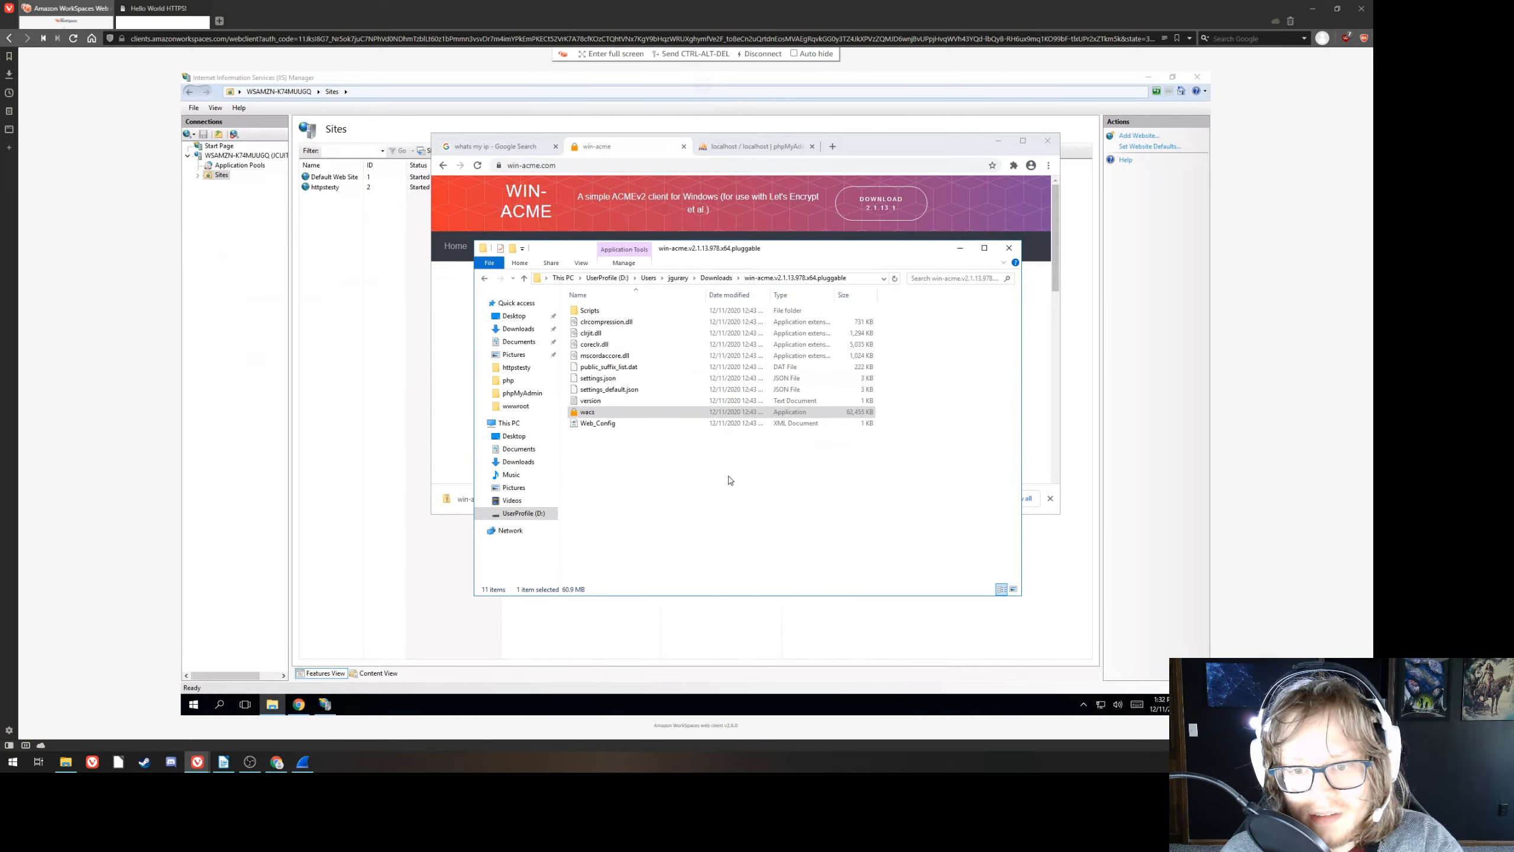
- Assign the [IIS] httpstesty, jgur.crabdance.com SSL certificate to the httpstesty site's https binding on port 443
left_click(731, 480)
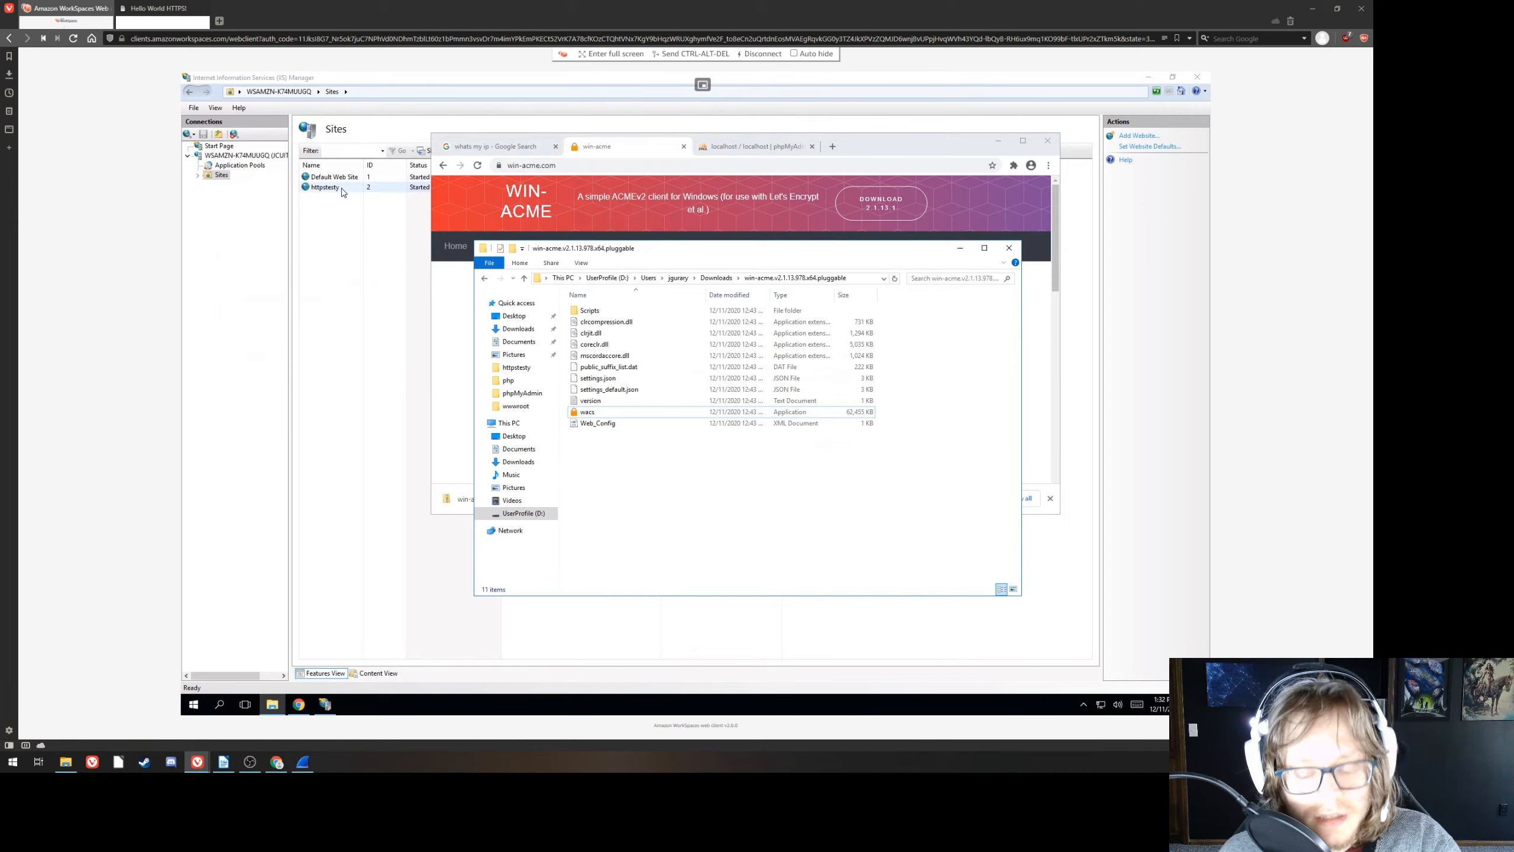
left_click(343, 192)
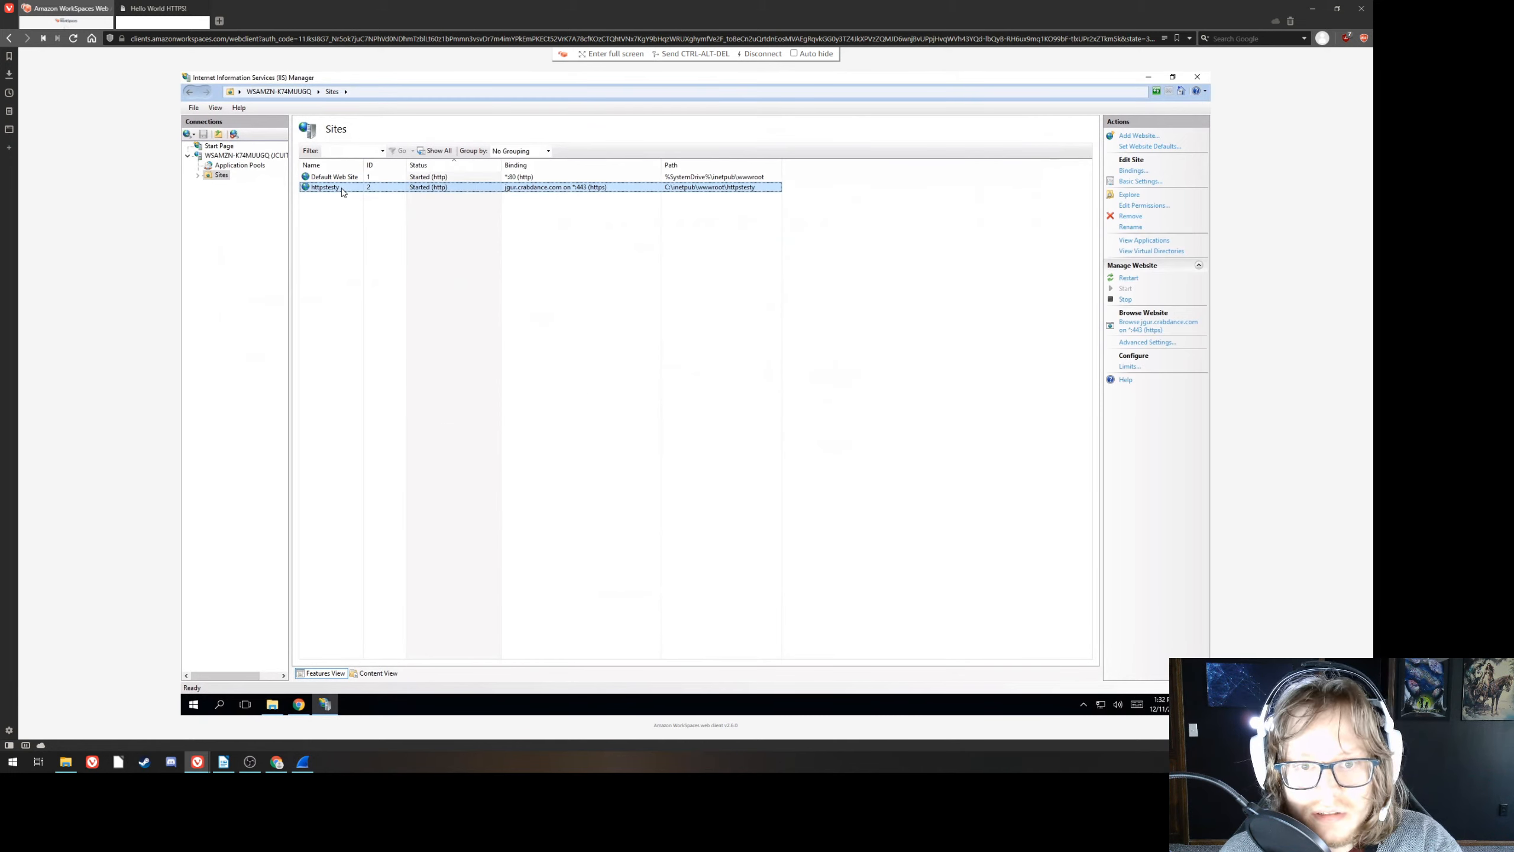
right_click(343, 192)
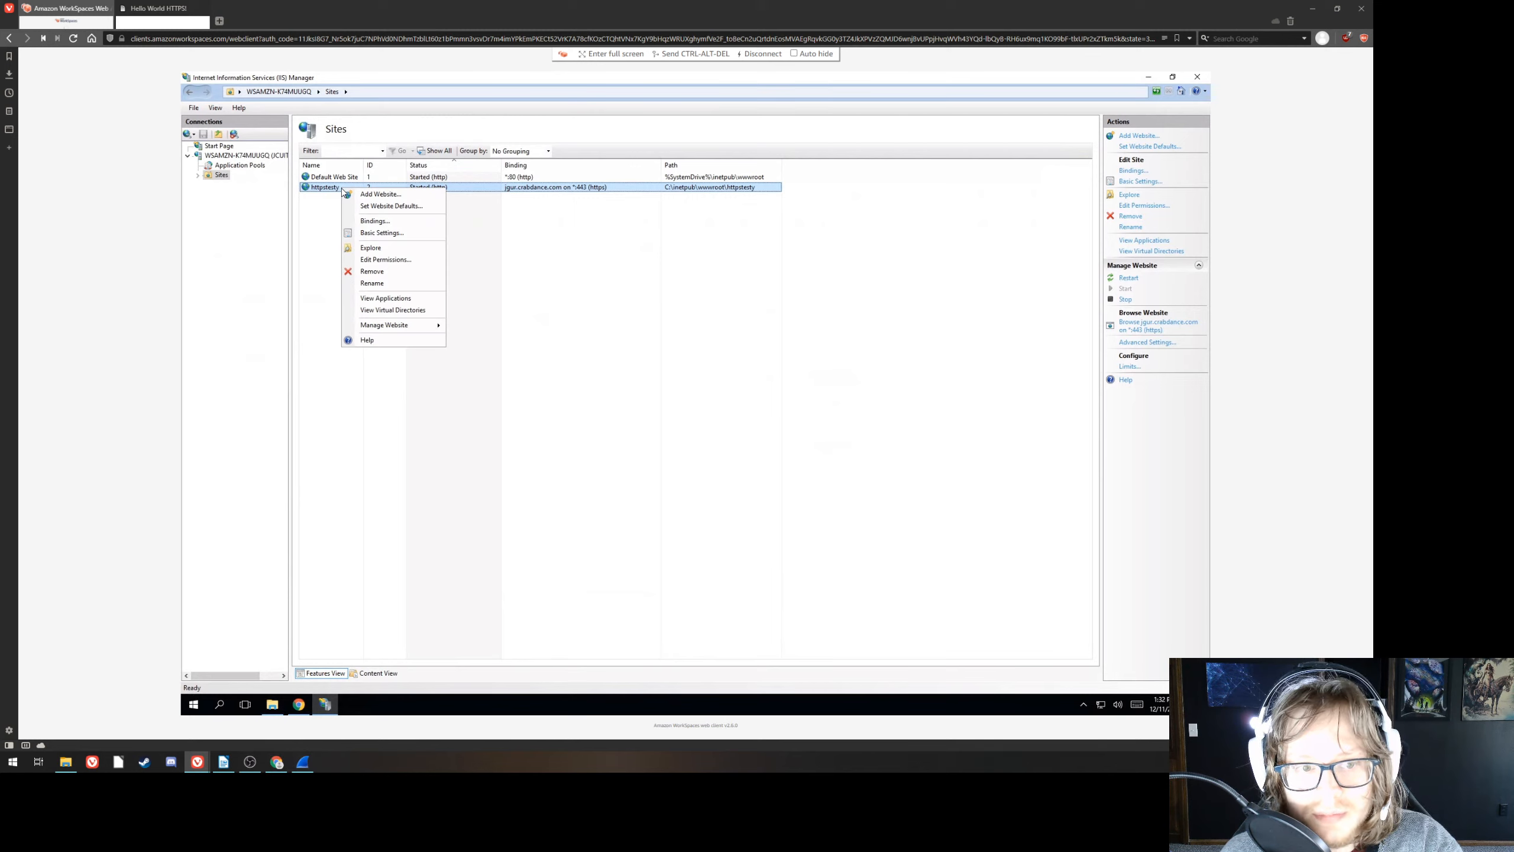
left_click(375, 221)
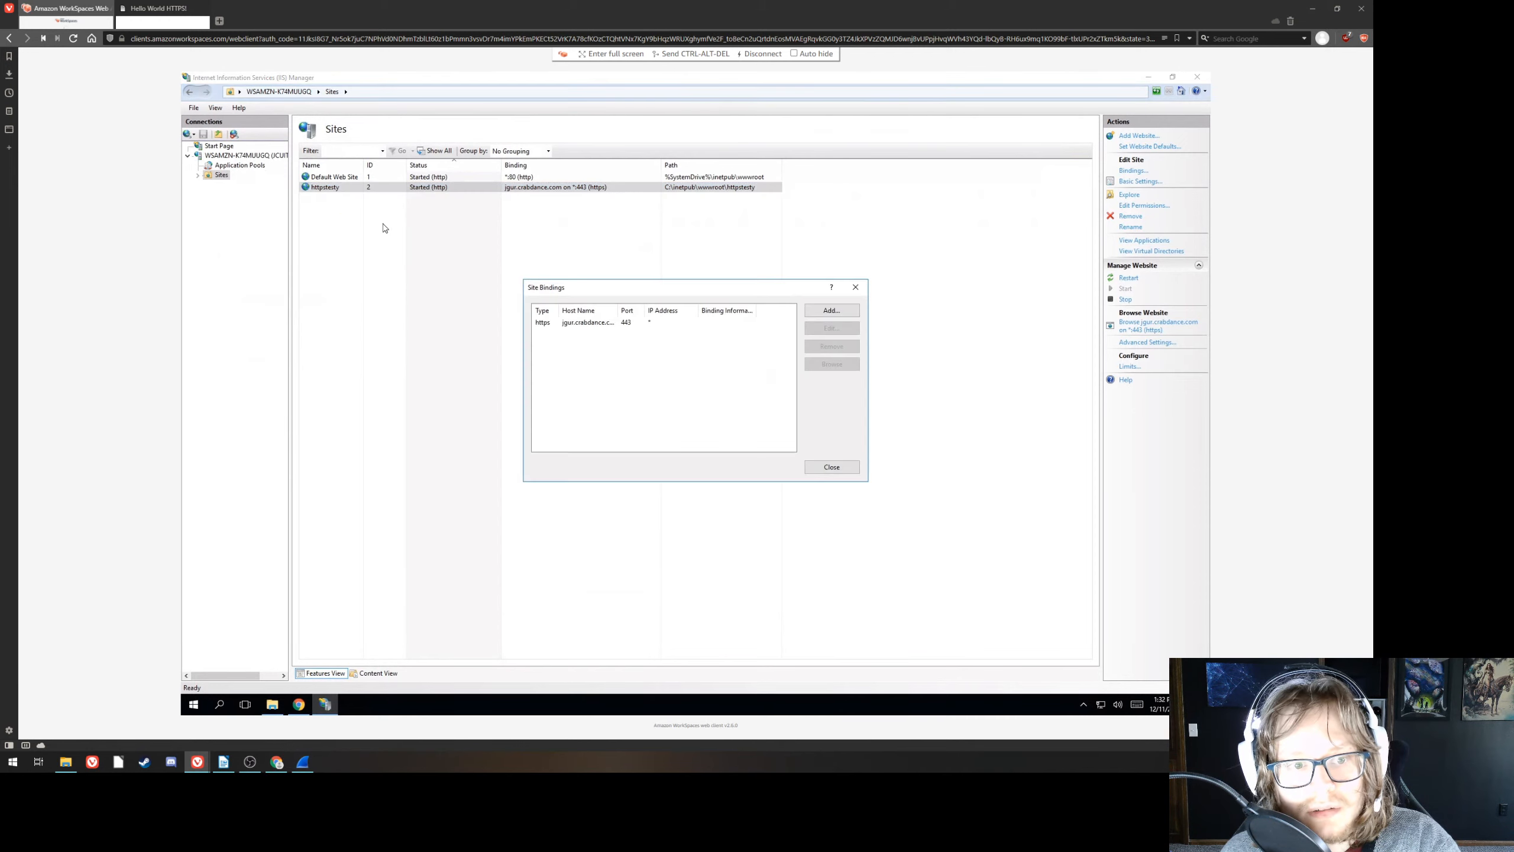
left_click(706, 325)
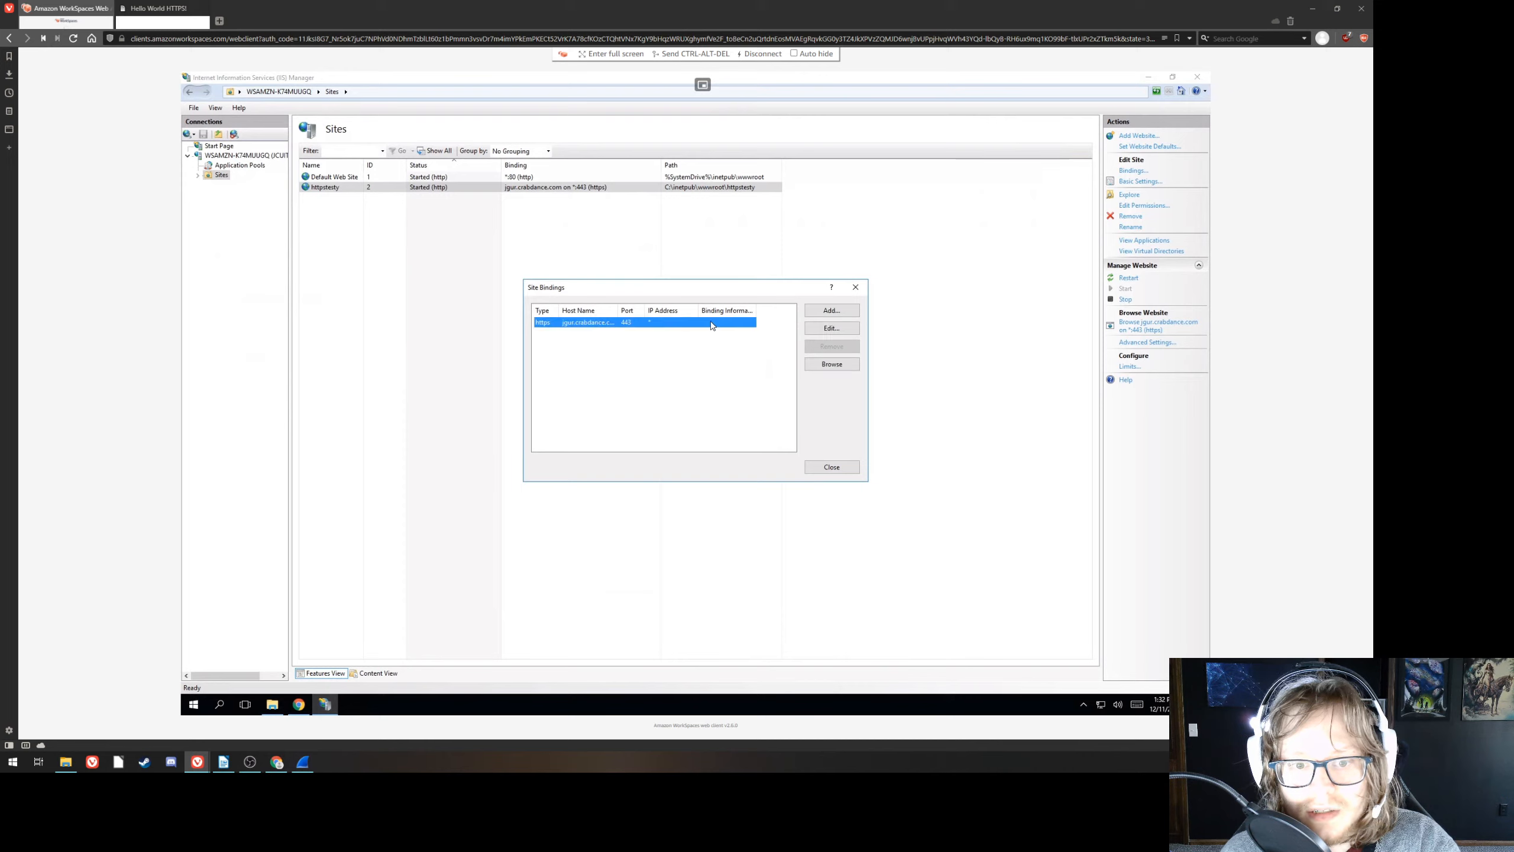
left_click(837, 331)
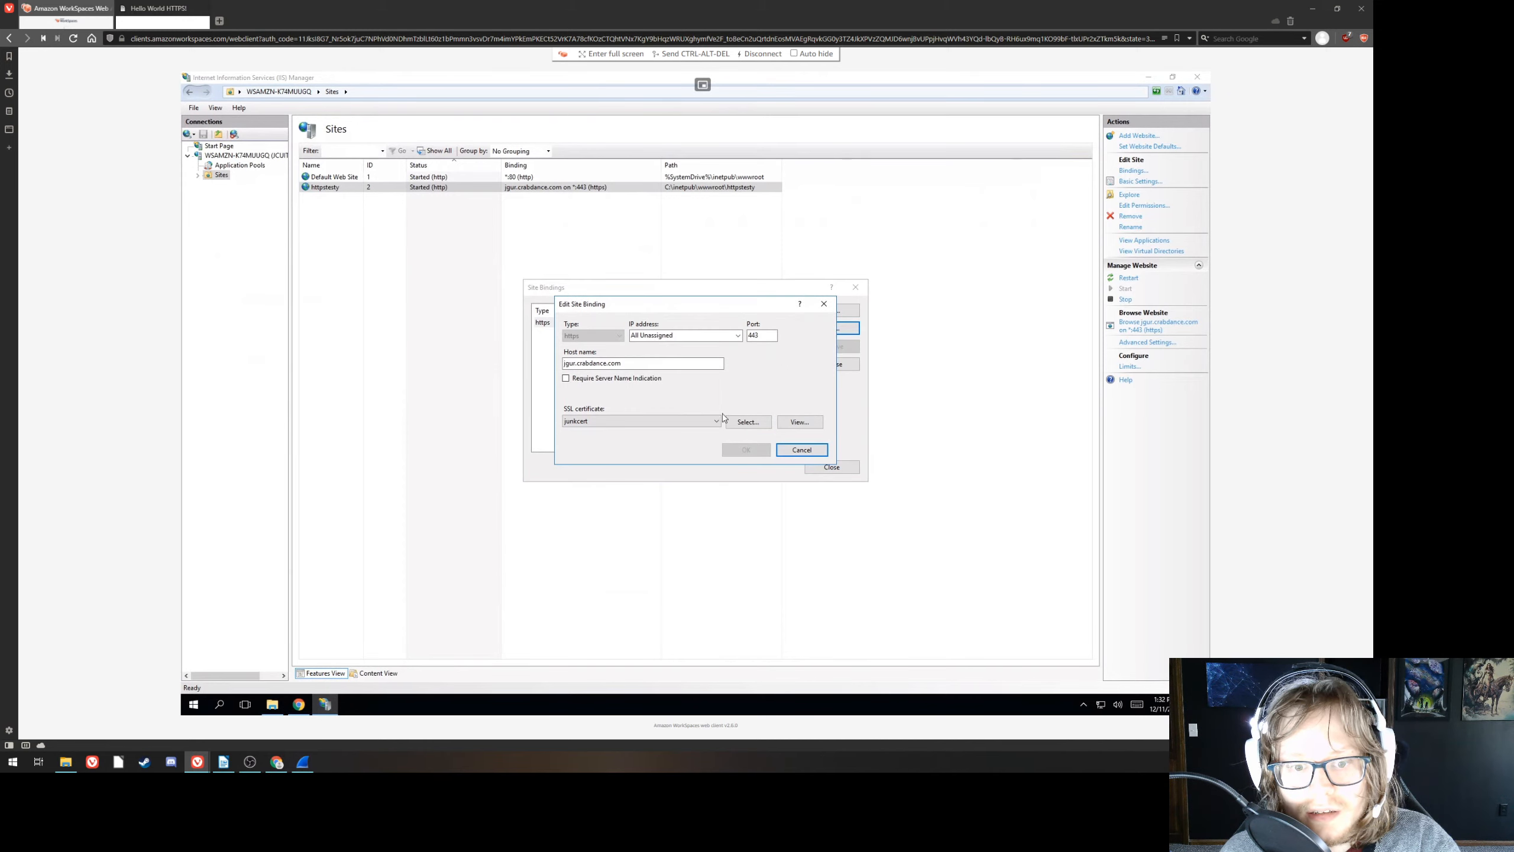
left_click(715, 423)
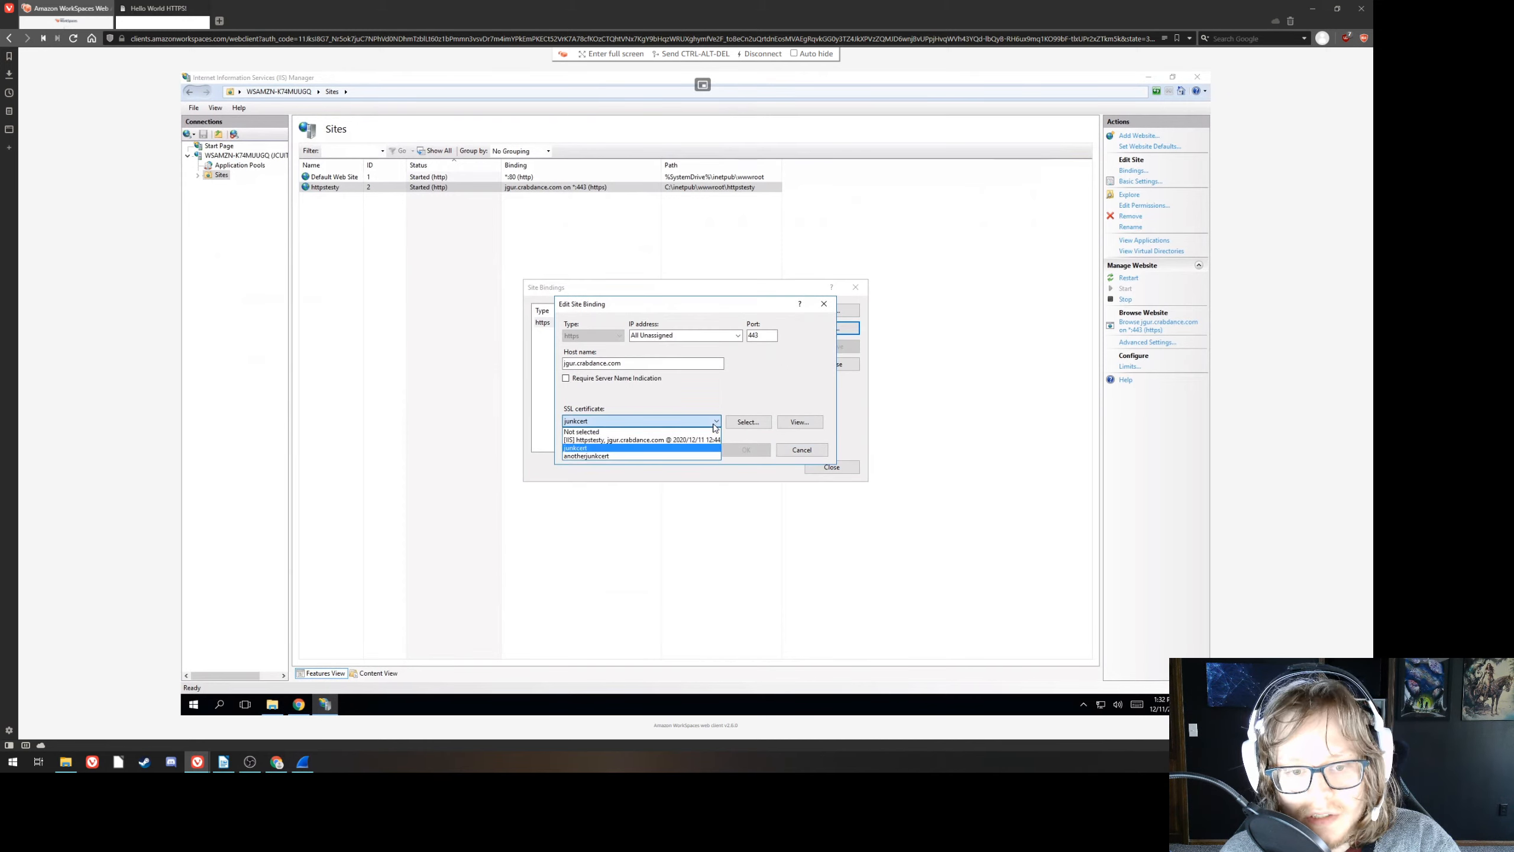
left_click(693, 441)
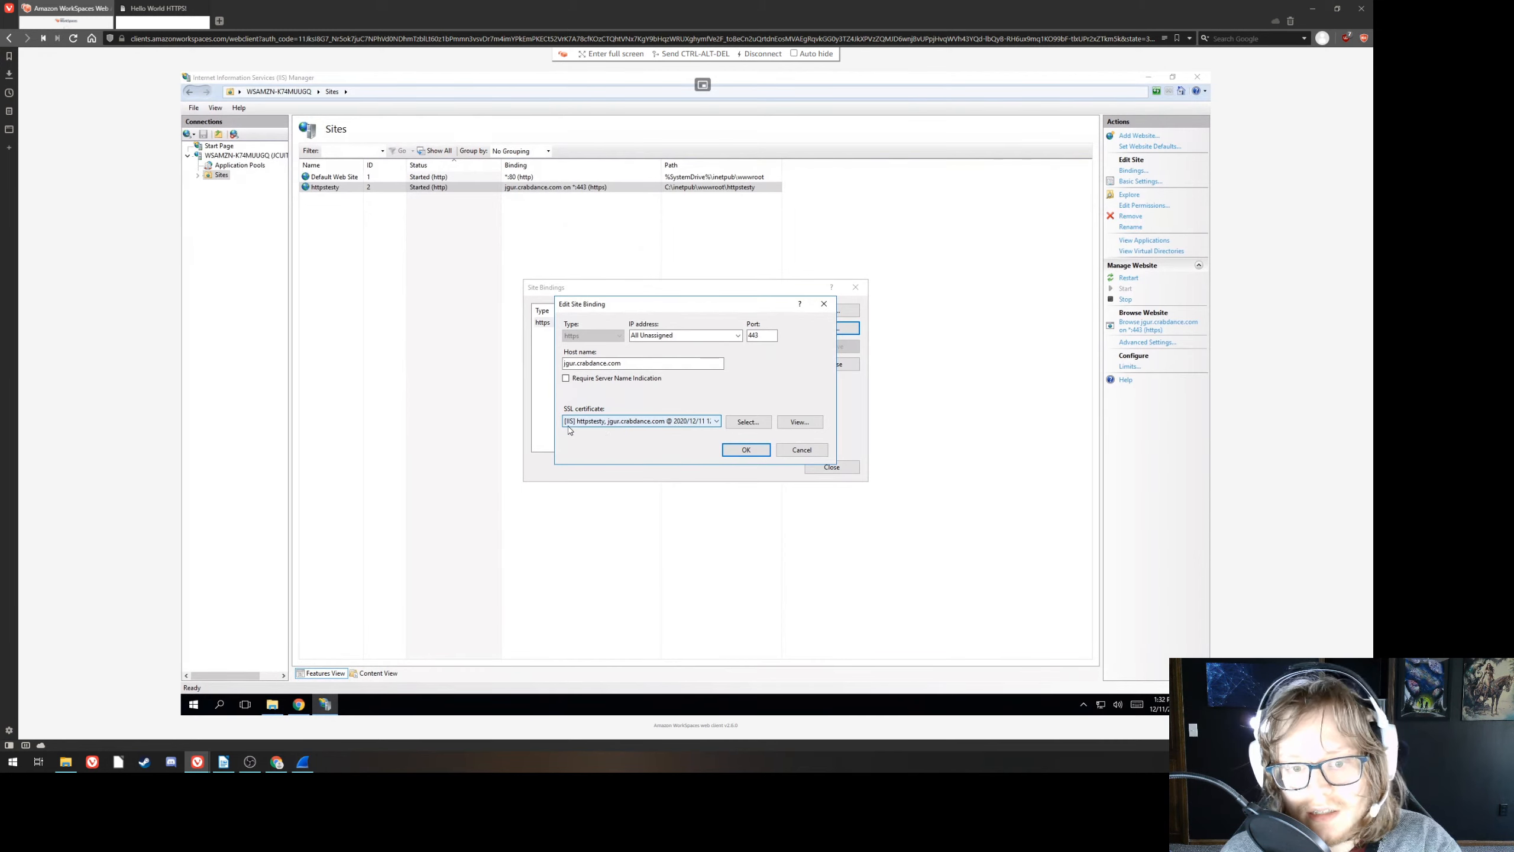
left_click(657, 425)
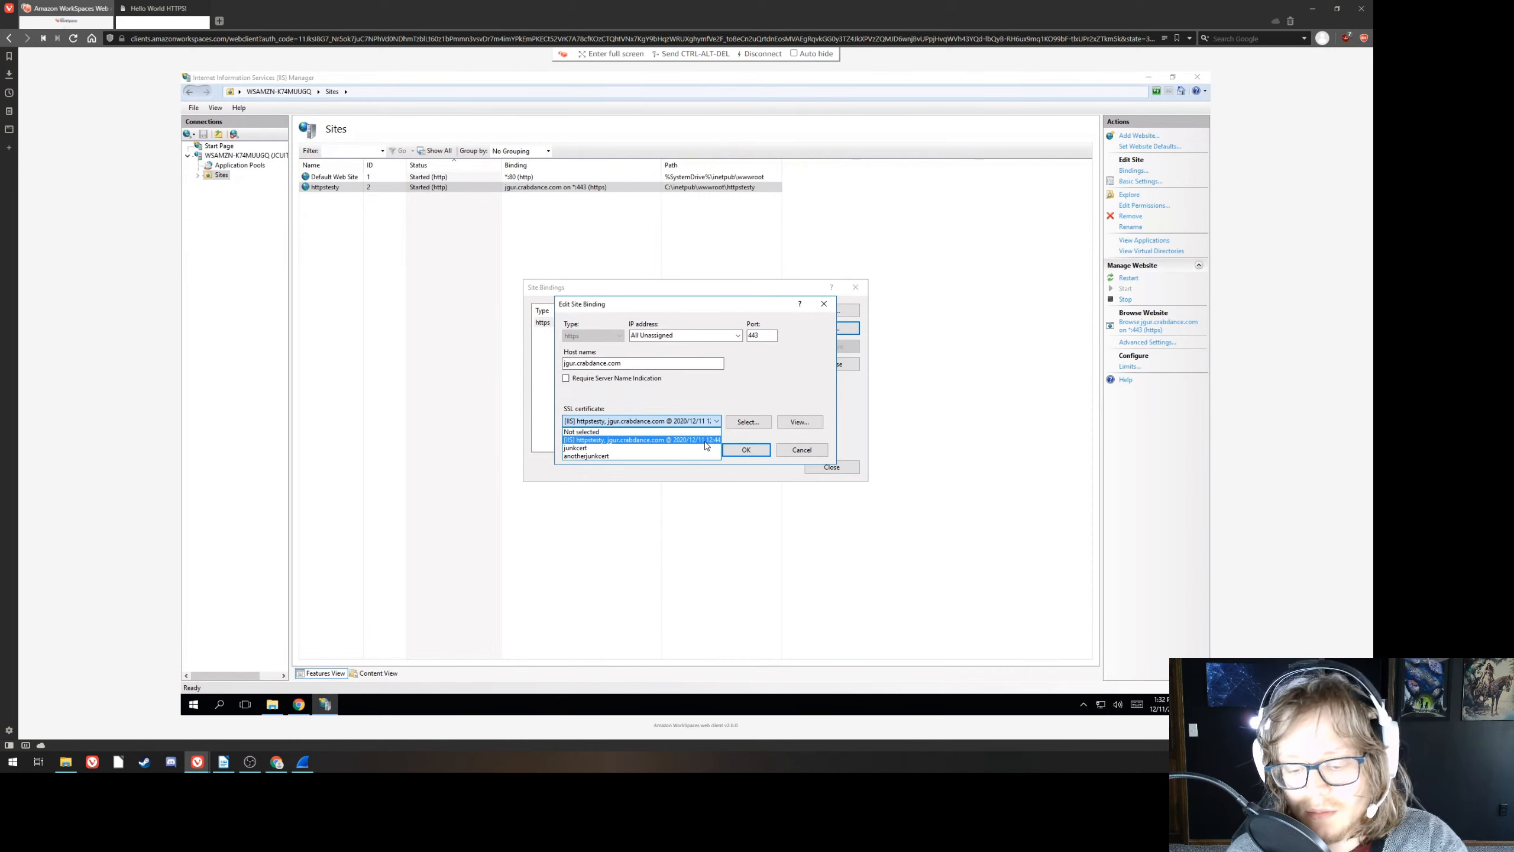
left_click(705, 441)
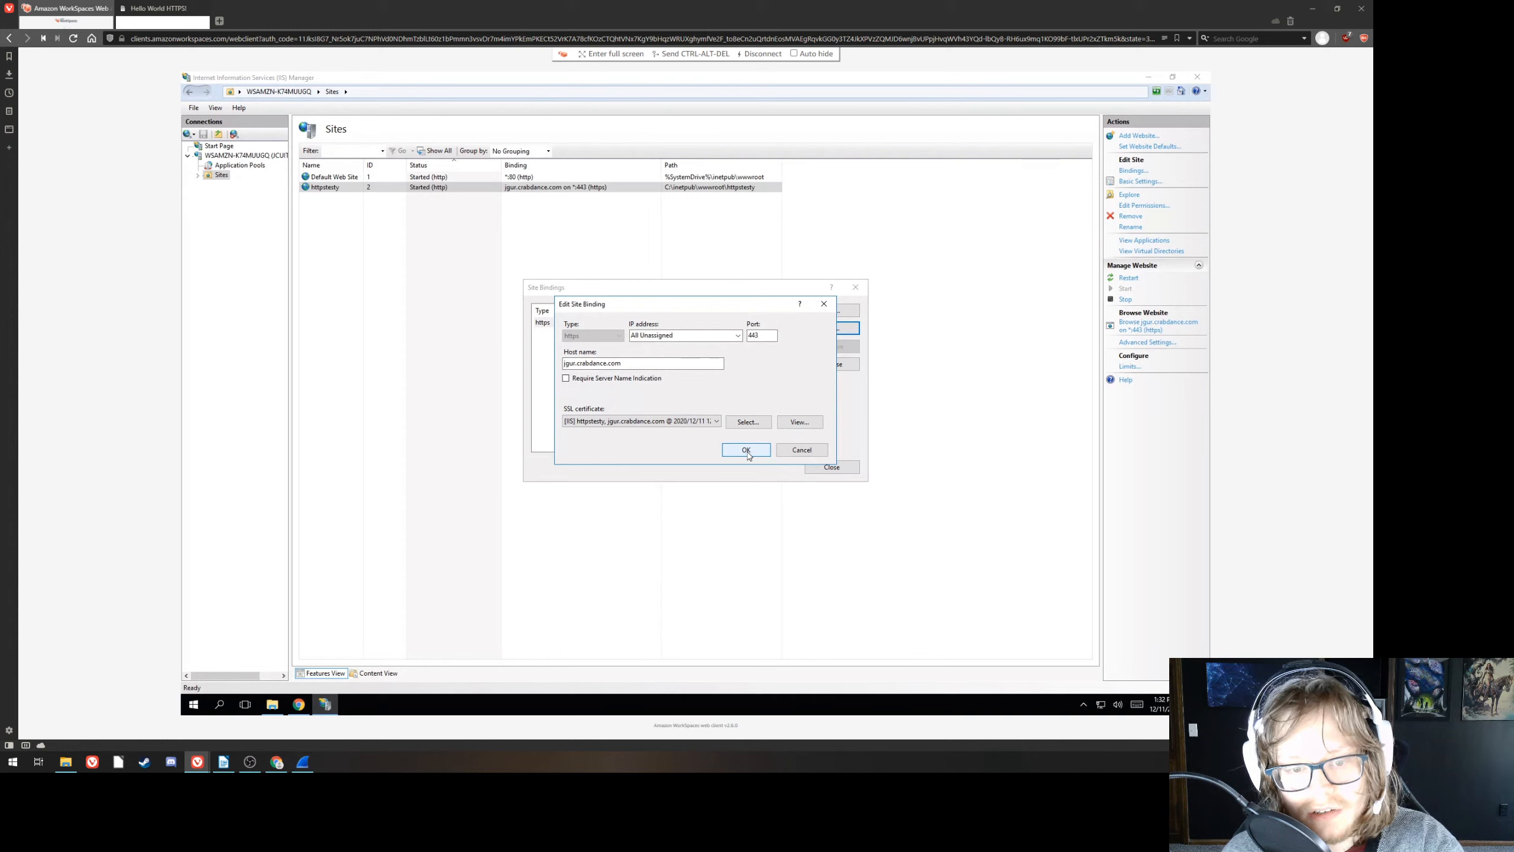
left_click(746, 450)
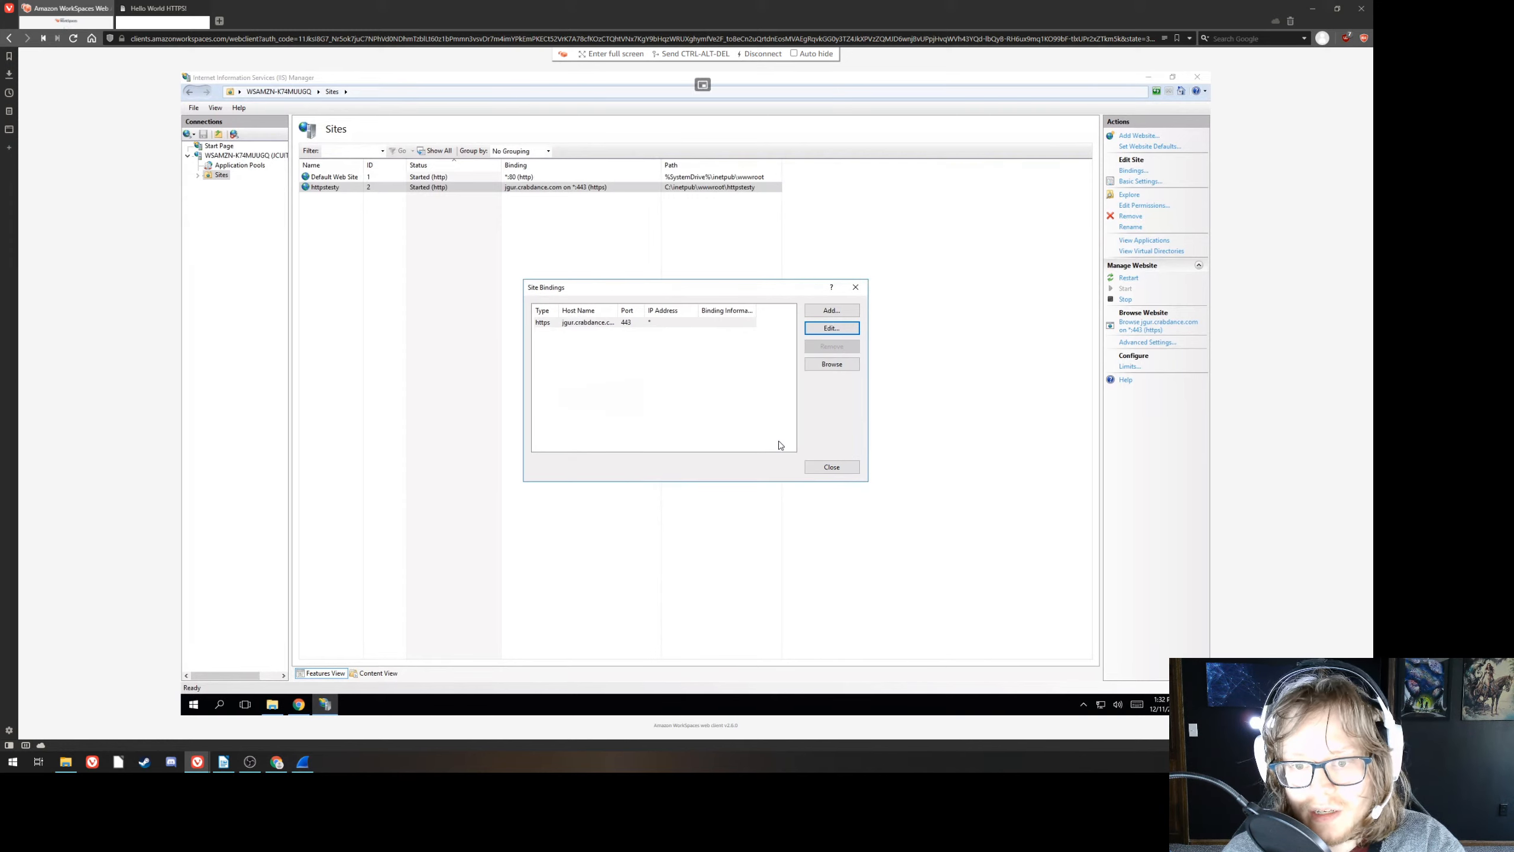
- Check the SSL certificate set on the https binding, leave it unedited, and close the site bindings
double_click(736, 323)
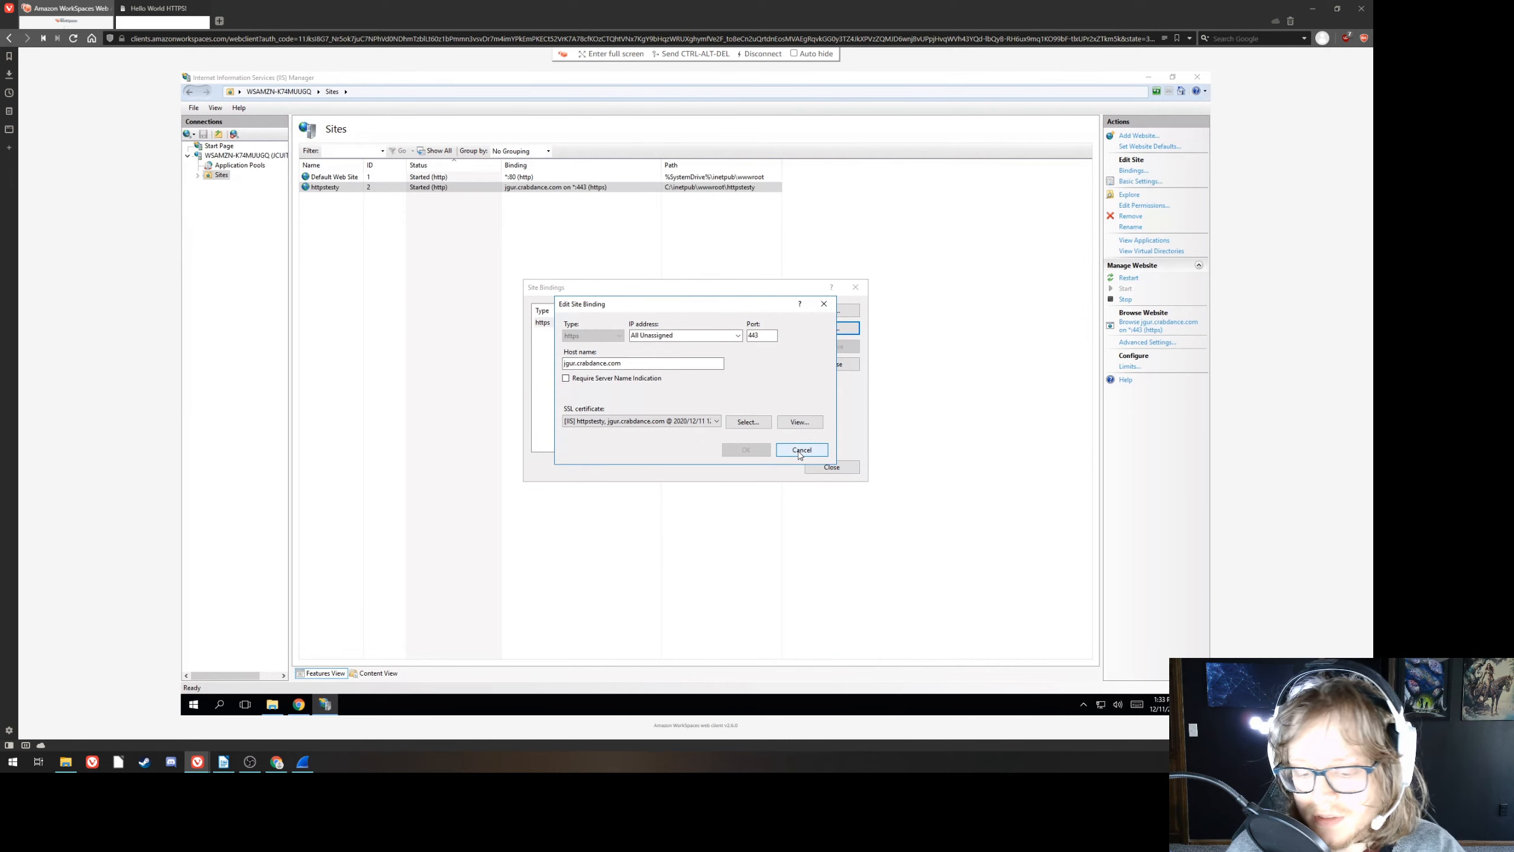
left_click(801, 450)
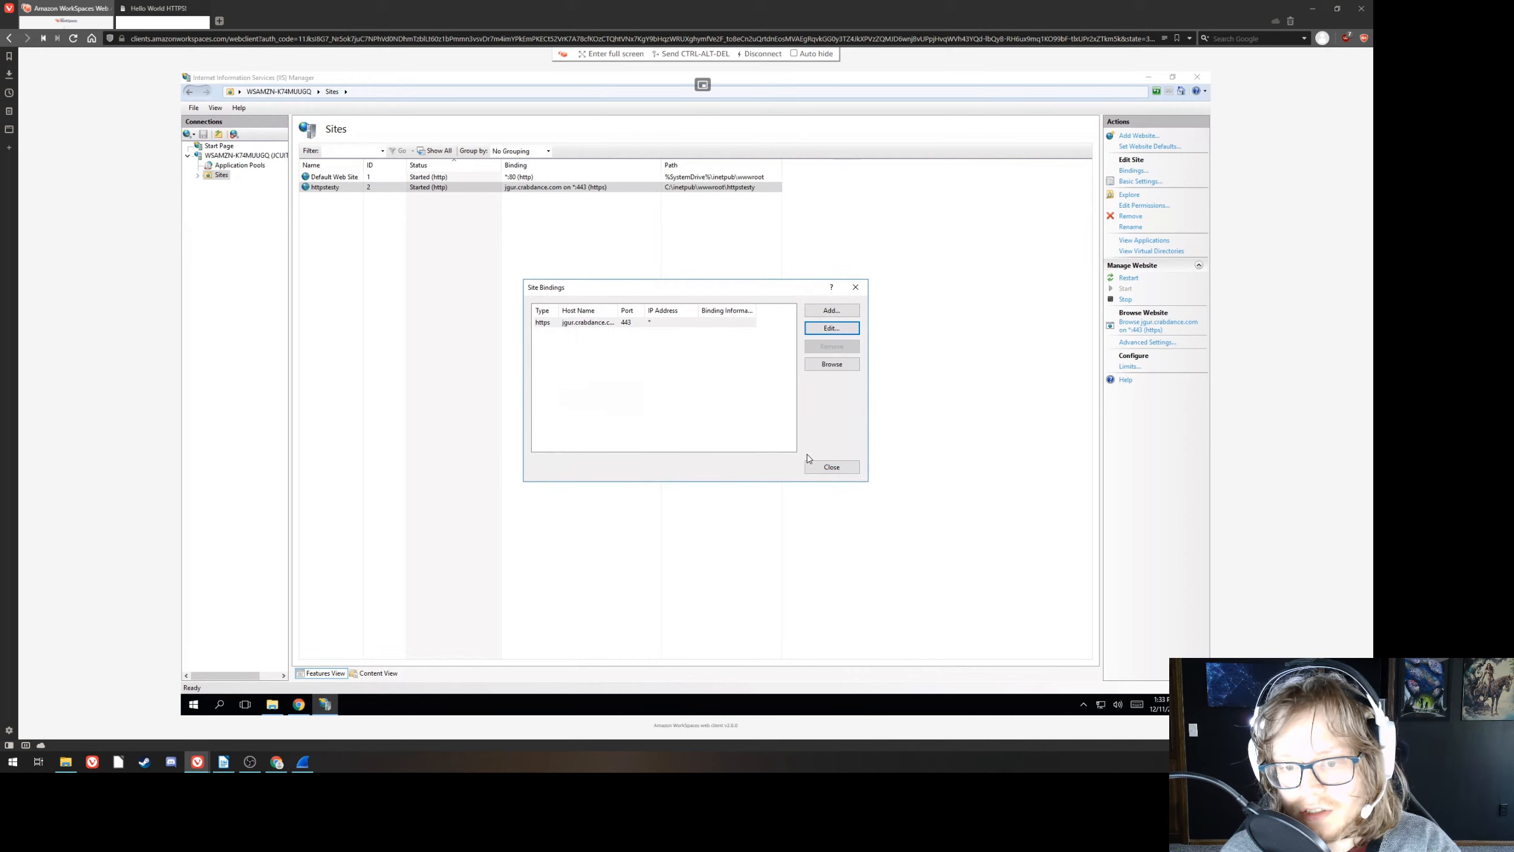
left_click(833, 466)
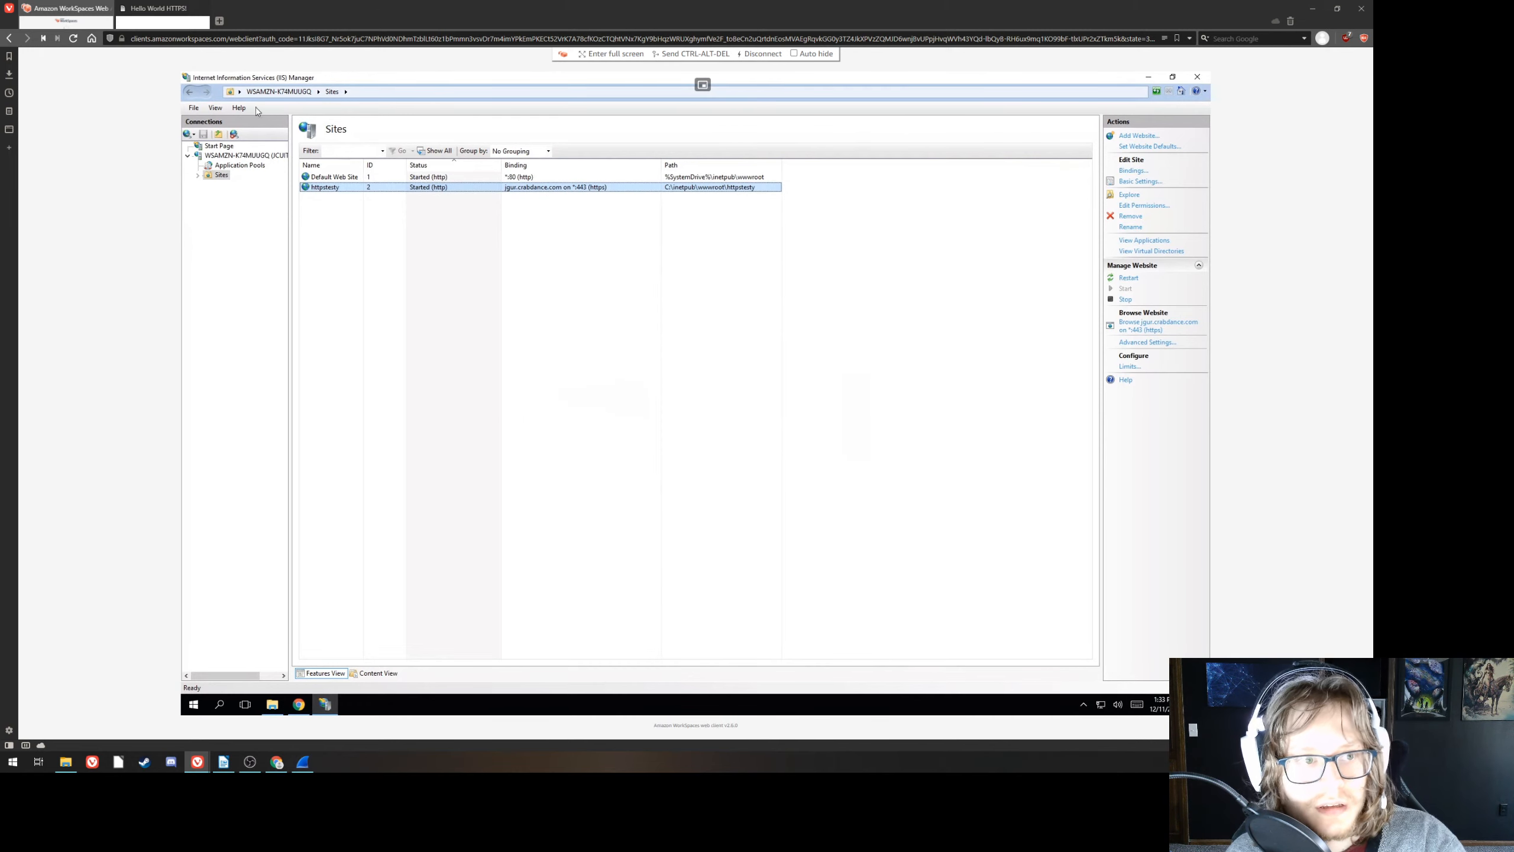
- Switch to the Hello World HTTPS page and inspect its certificate's general information and details
left_click(156, 8)
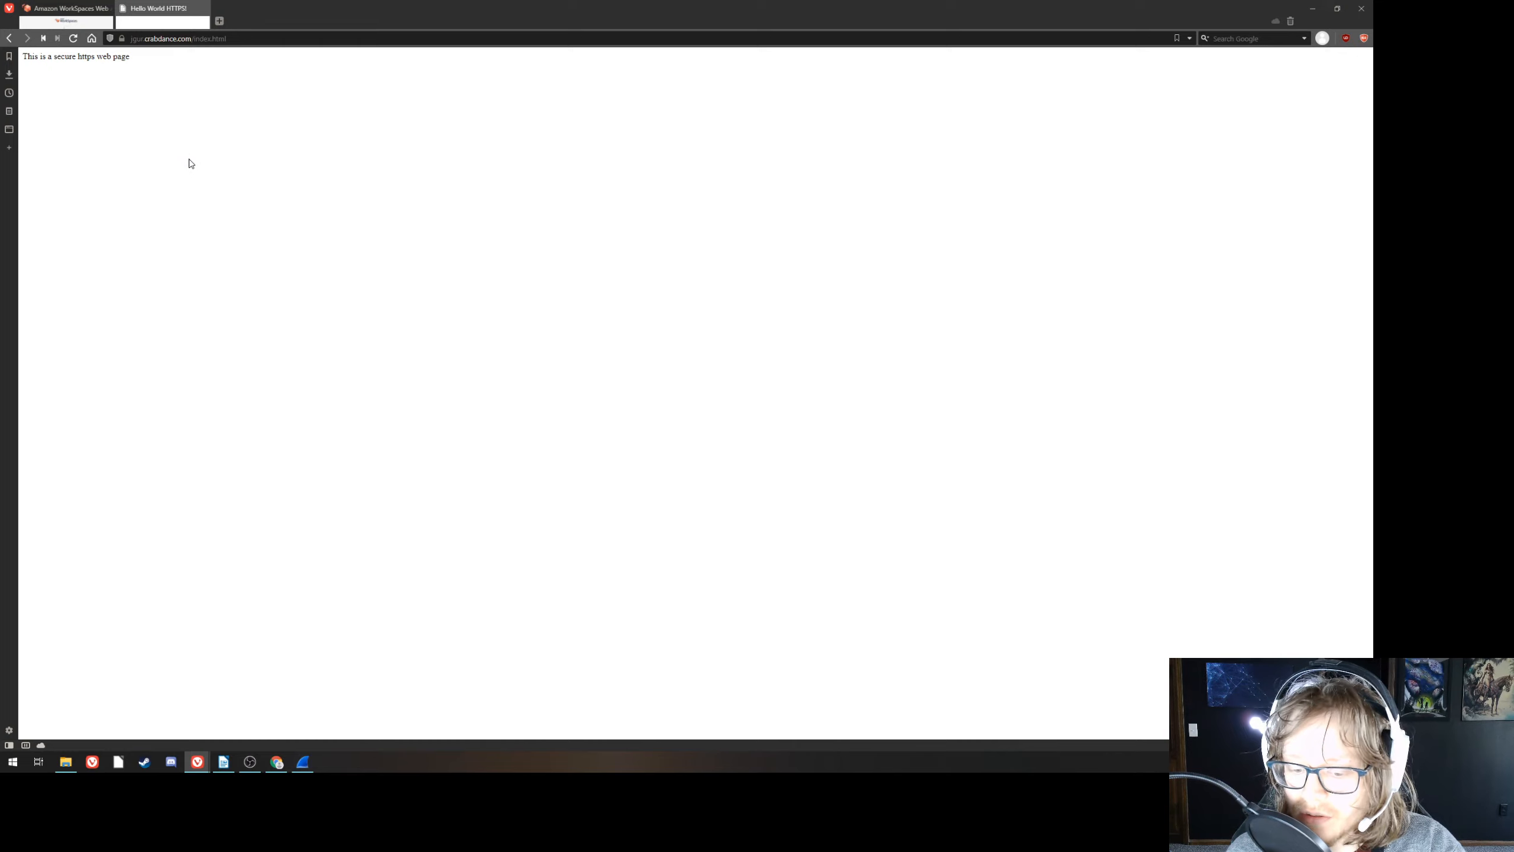
left_click(121, 40)
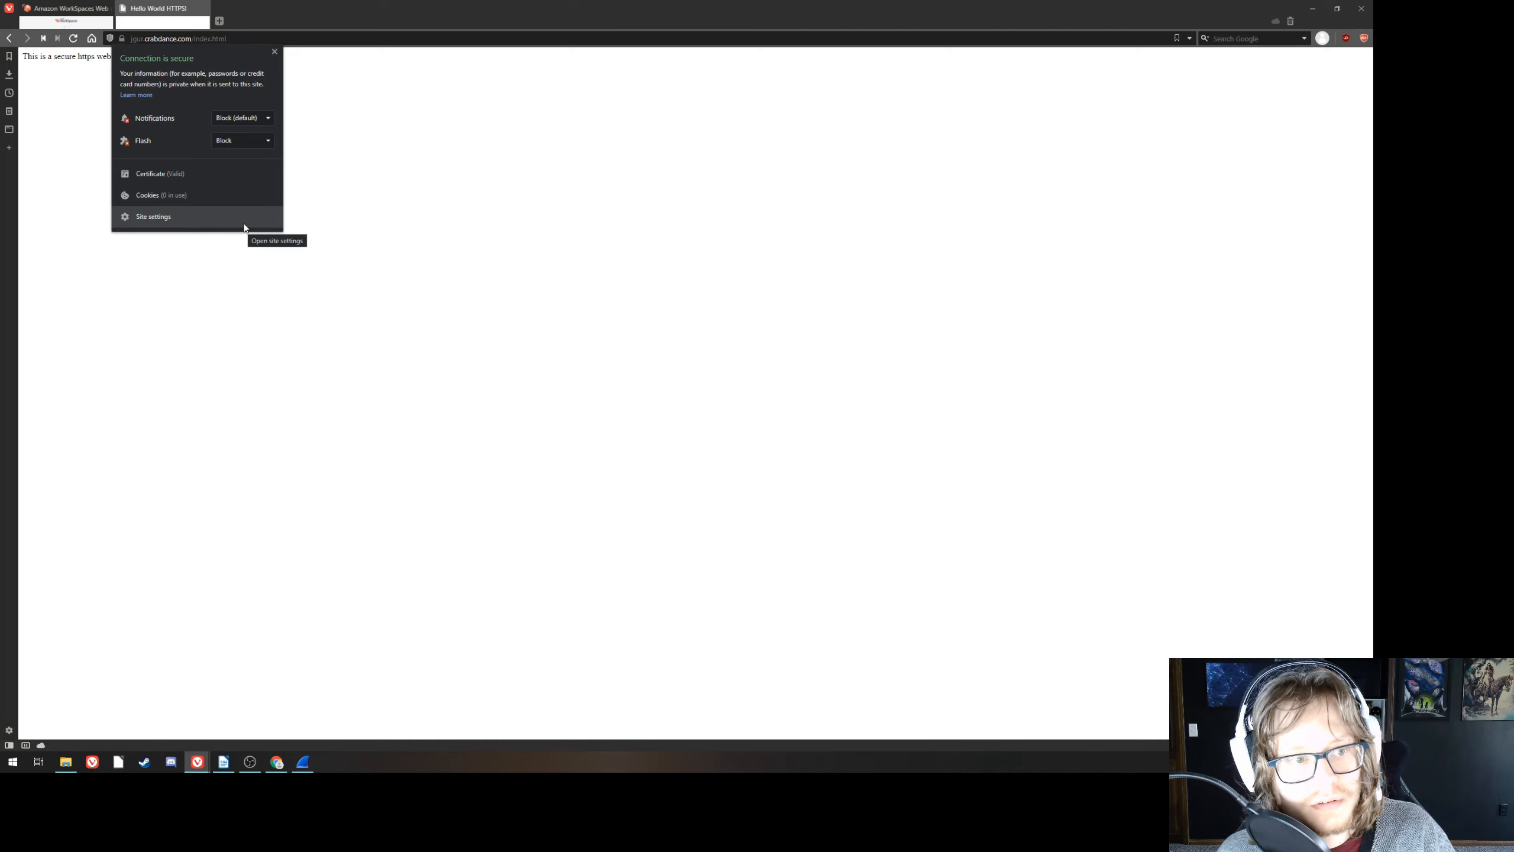
left_click(143, 173)
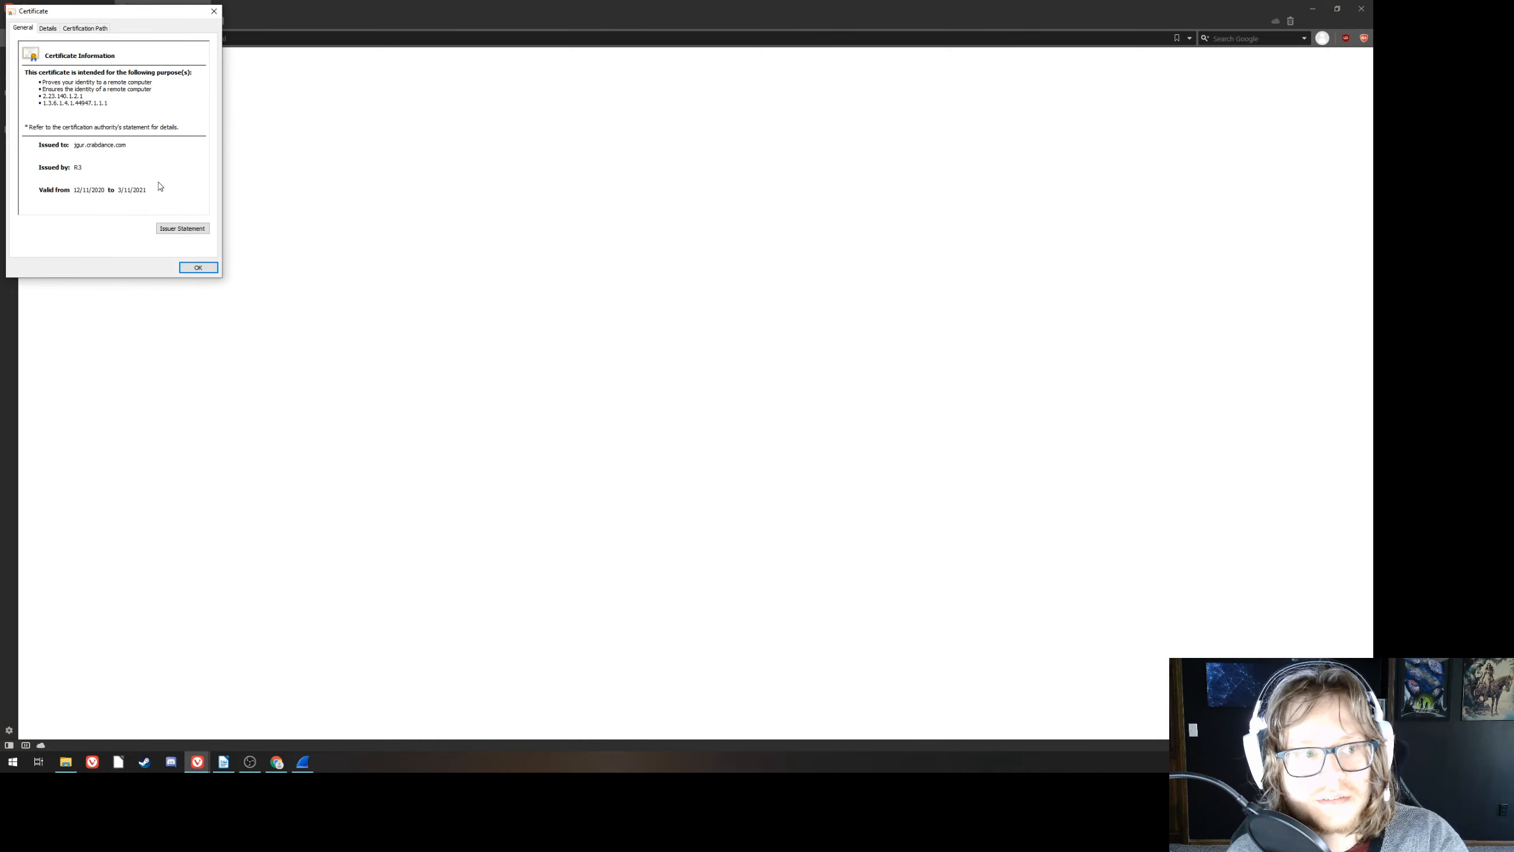
left_click_drag(94, 13, 445, 99)
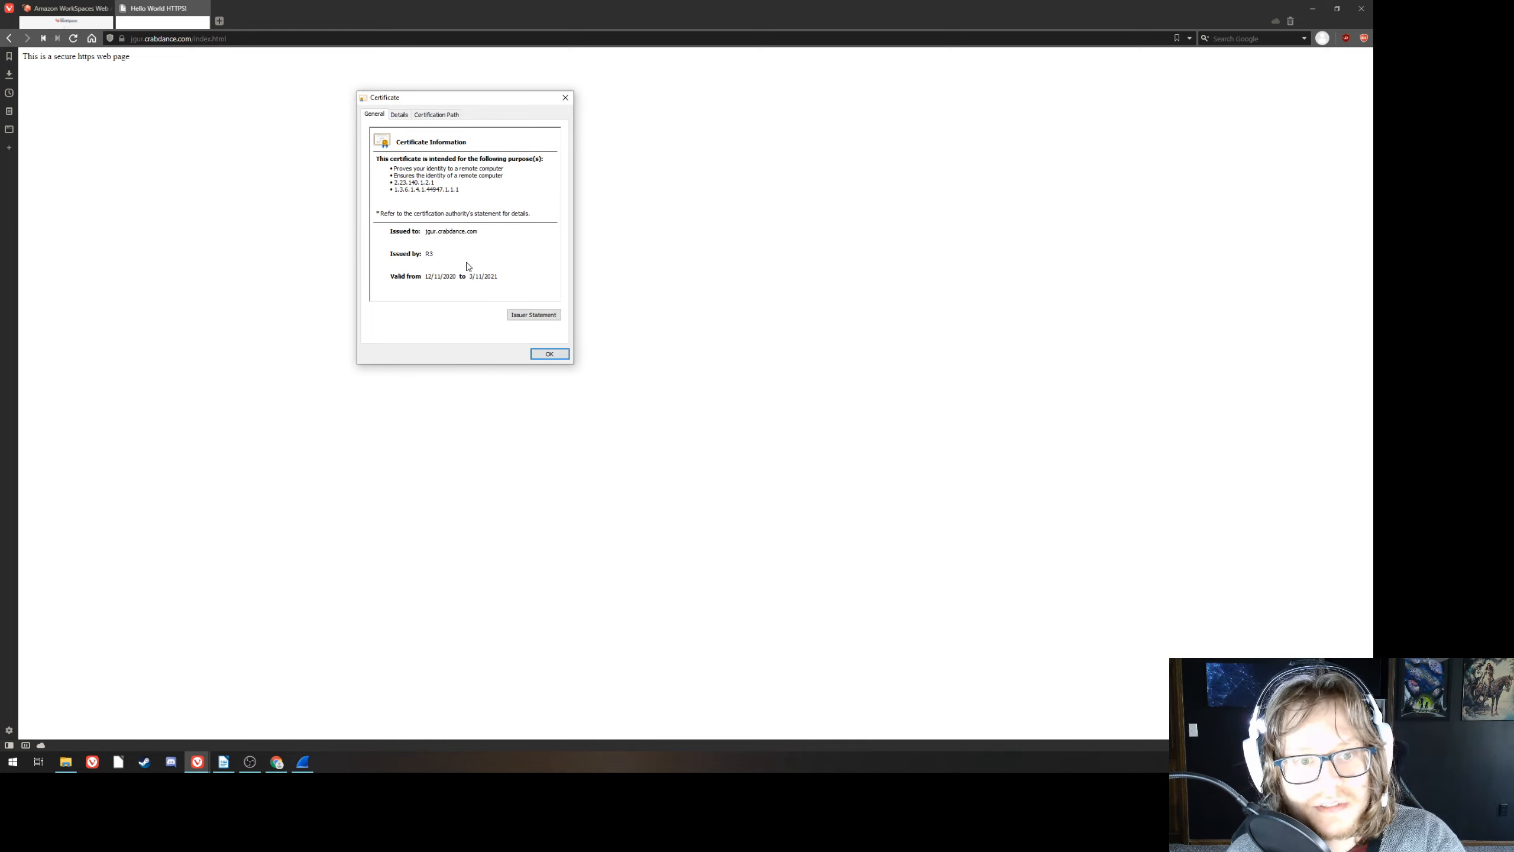
left_click(431, 255)
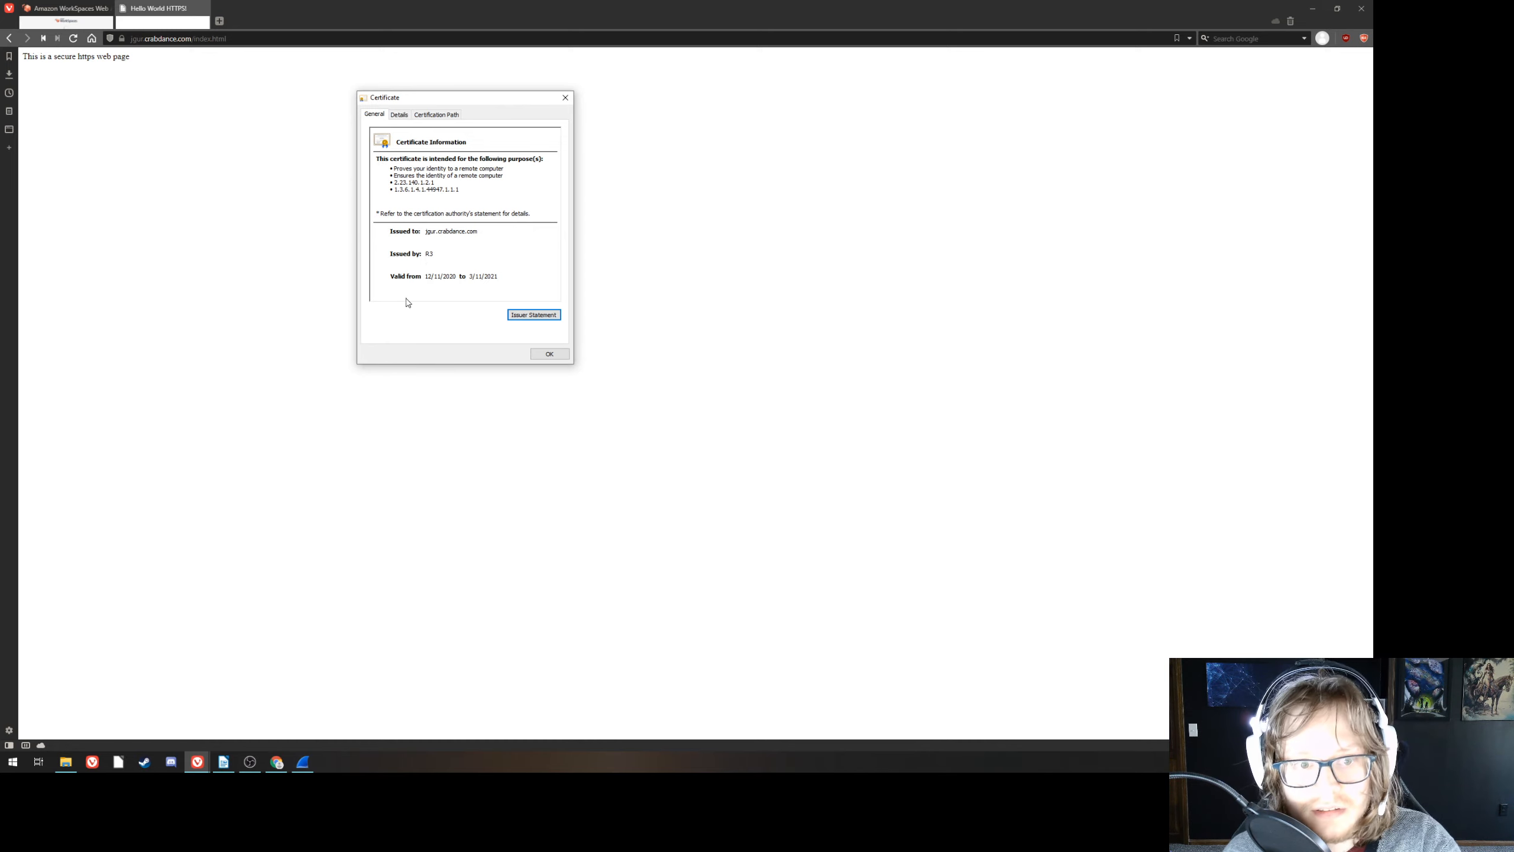
left_click(399, 117)
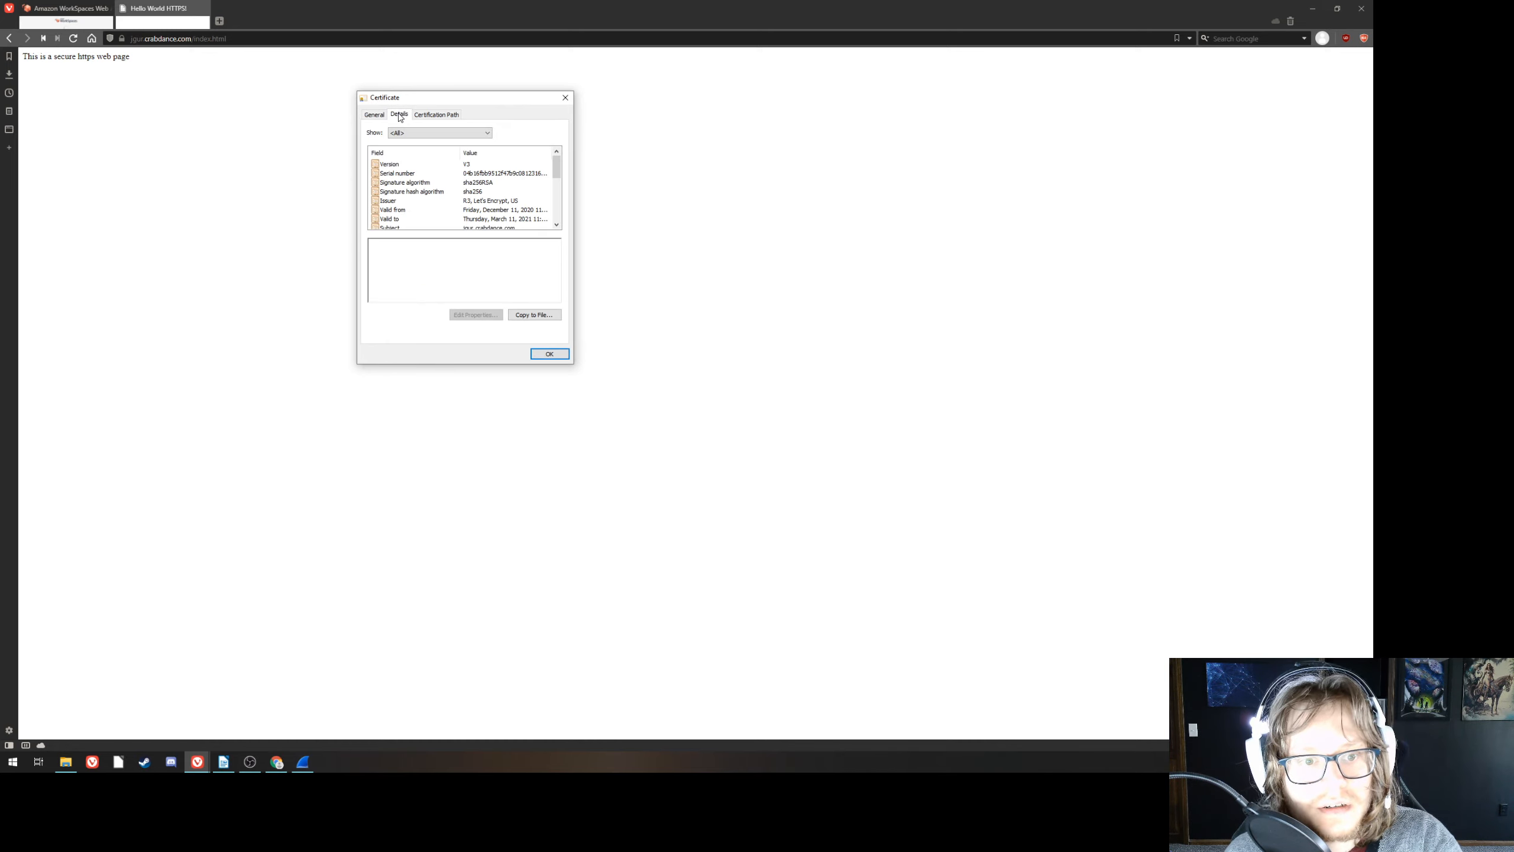
- Follow the certification path to DST Root CA X3 and review that root certificate's intended purposes
left_click(440, 116)
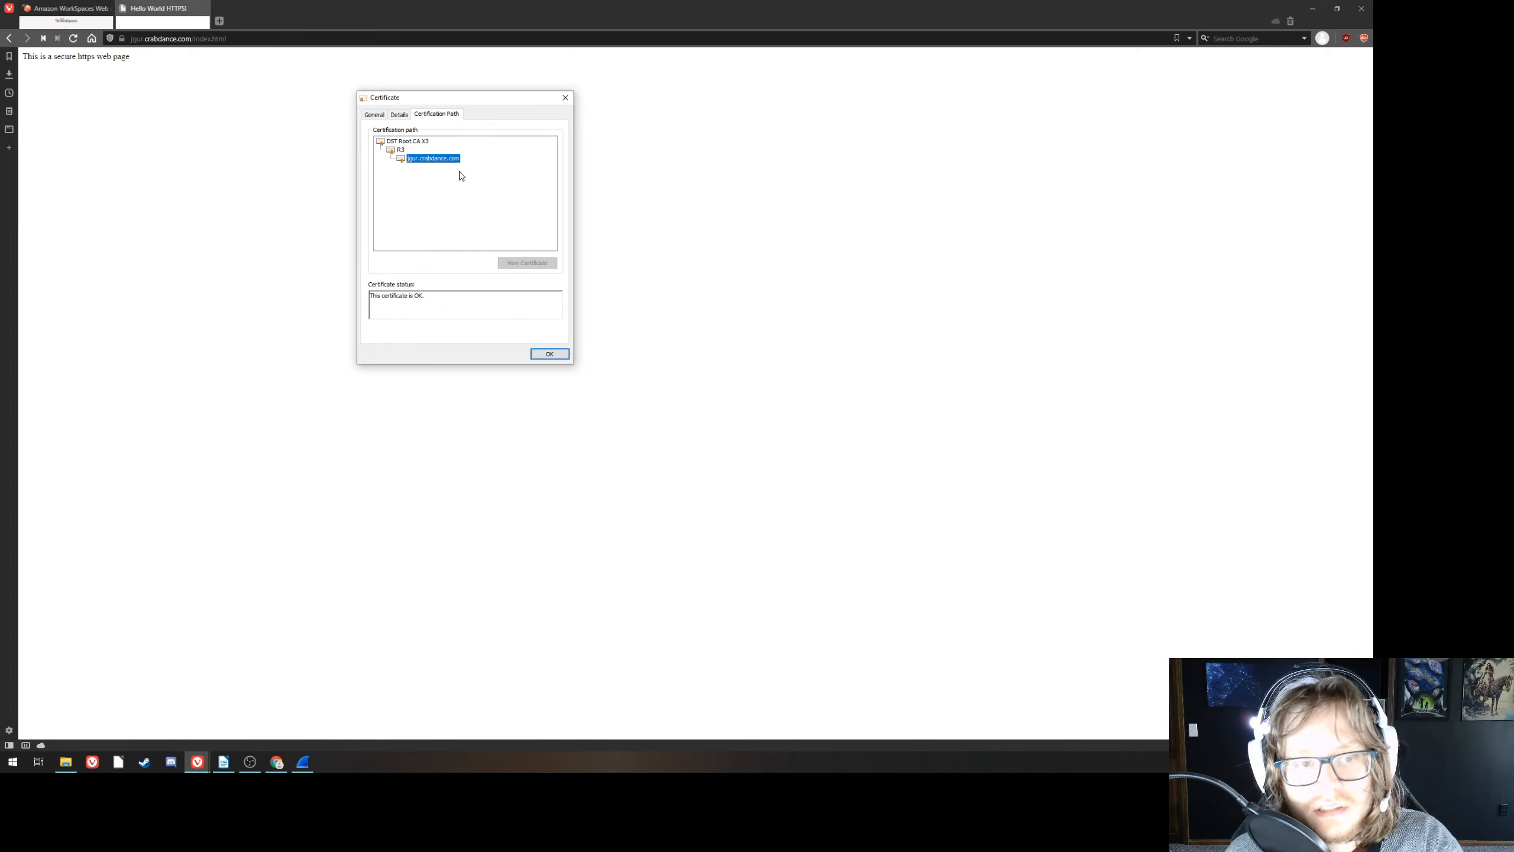
left_click(398, 149)
left_click(402, 142)
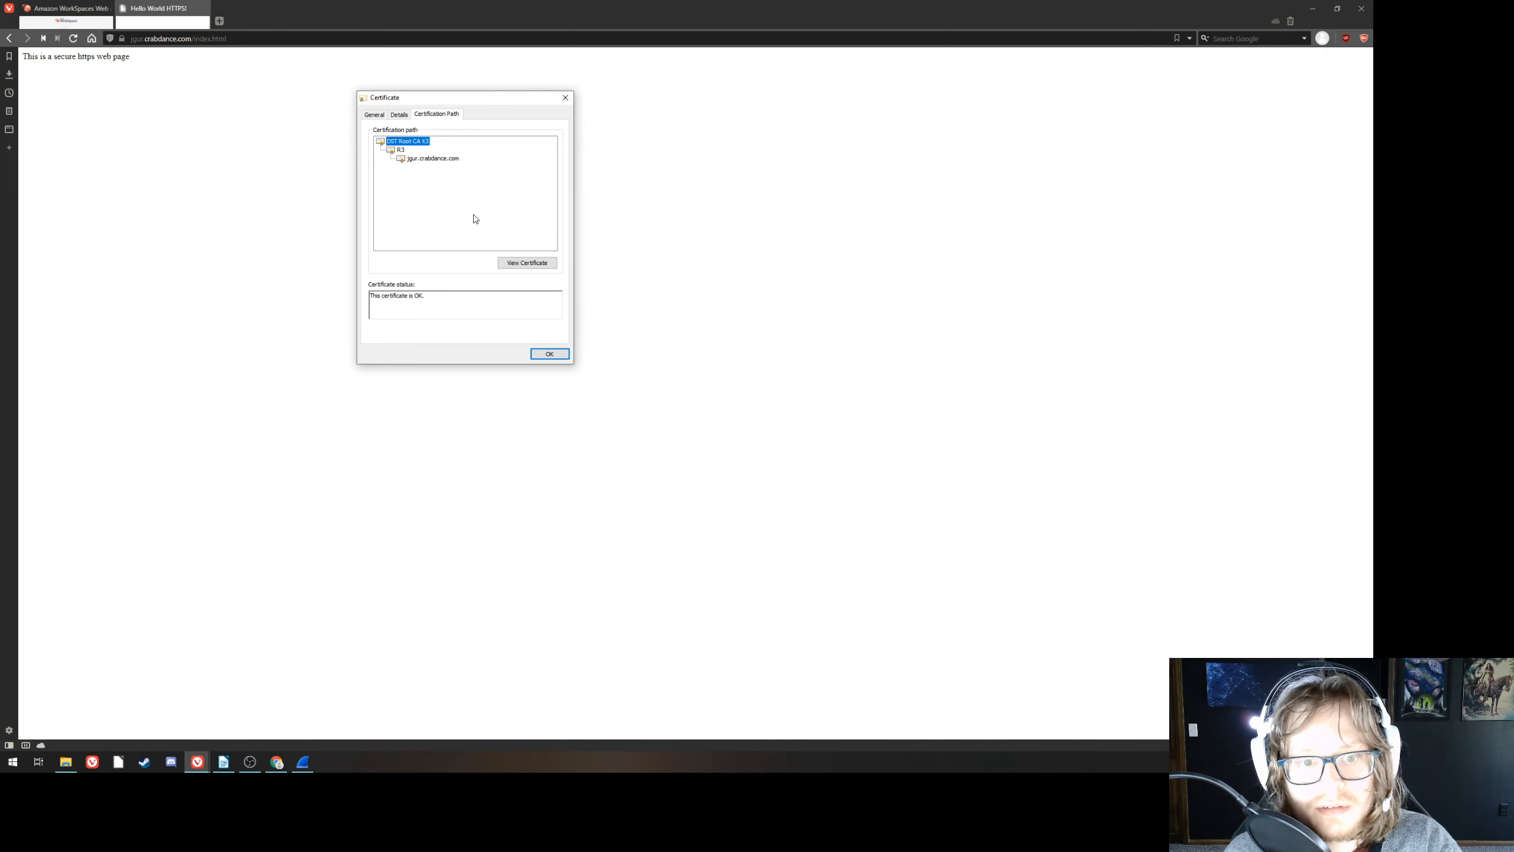
left_click(524, 263)
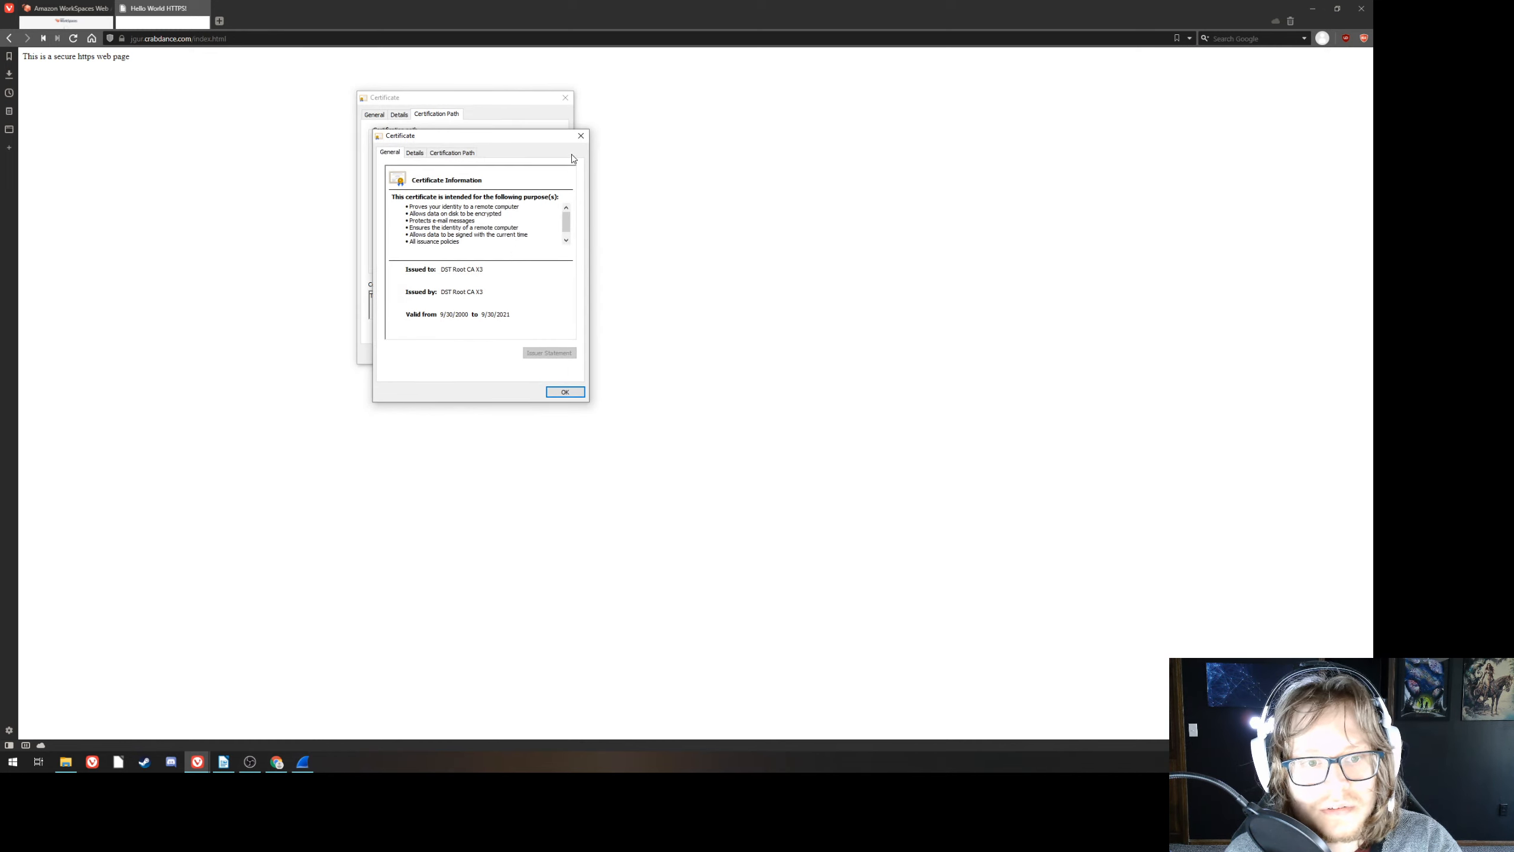
scroll(525, 245, "down", 1)
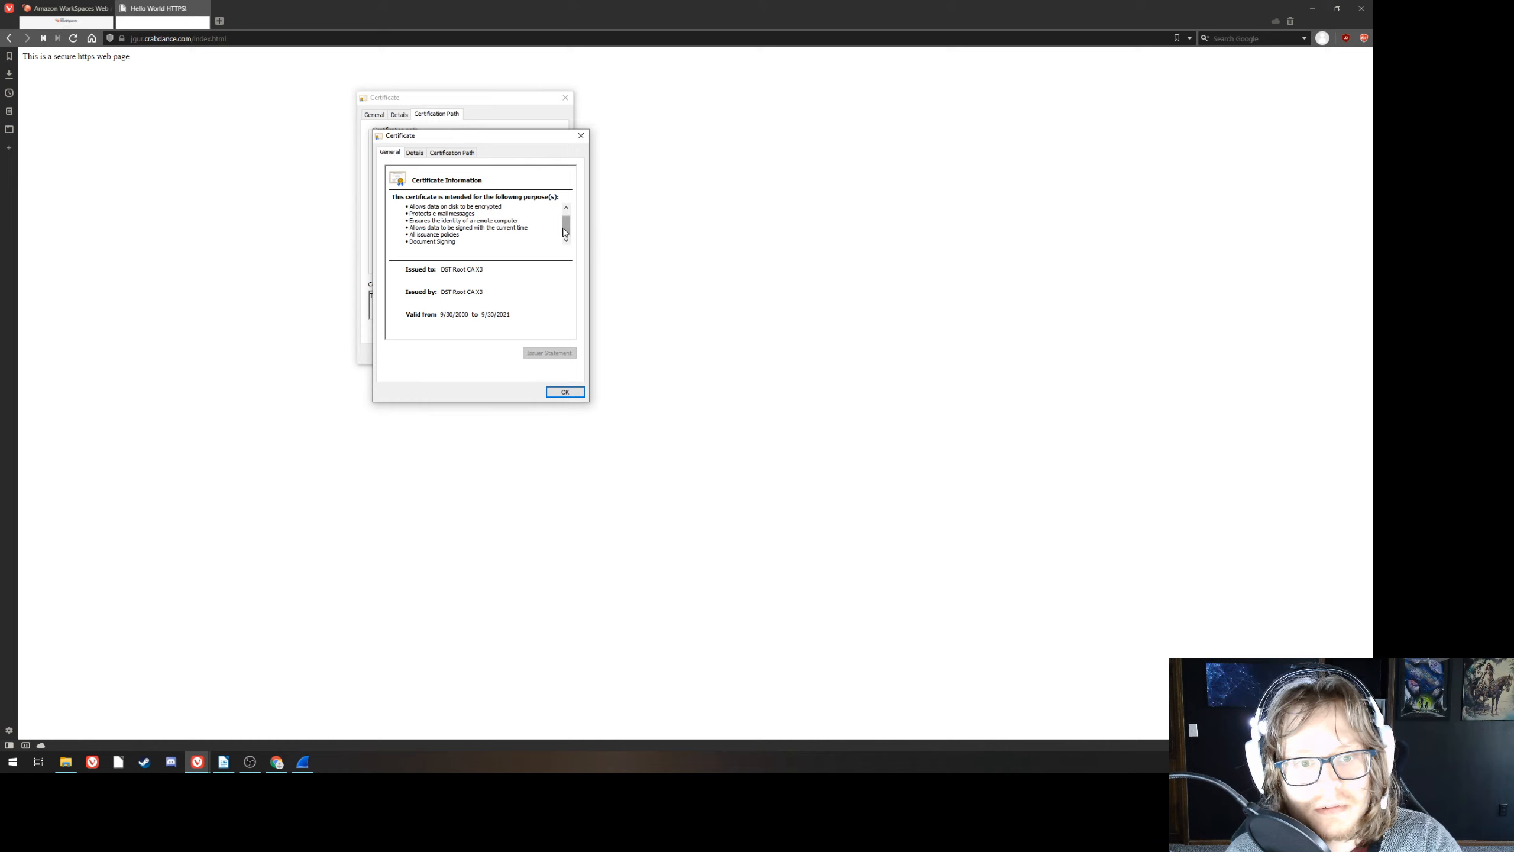
- Finish reviewing the root certificate's intended purposes, close it, and return to the site certificate's general information
scroll(539, 245, "up", 1)
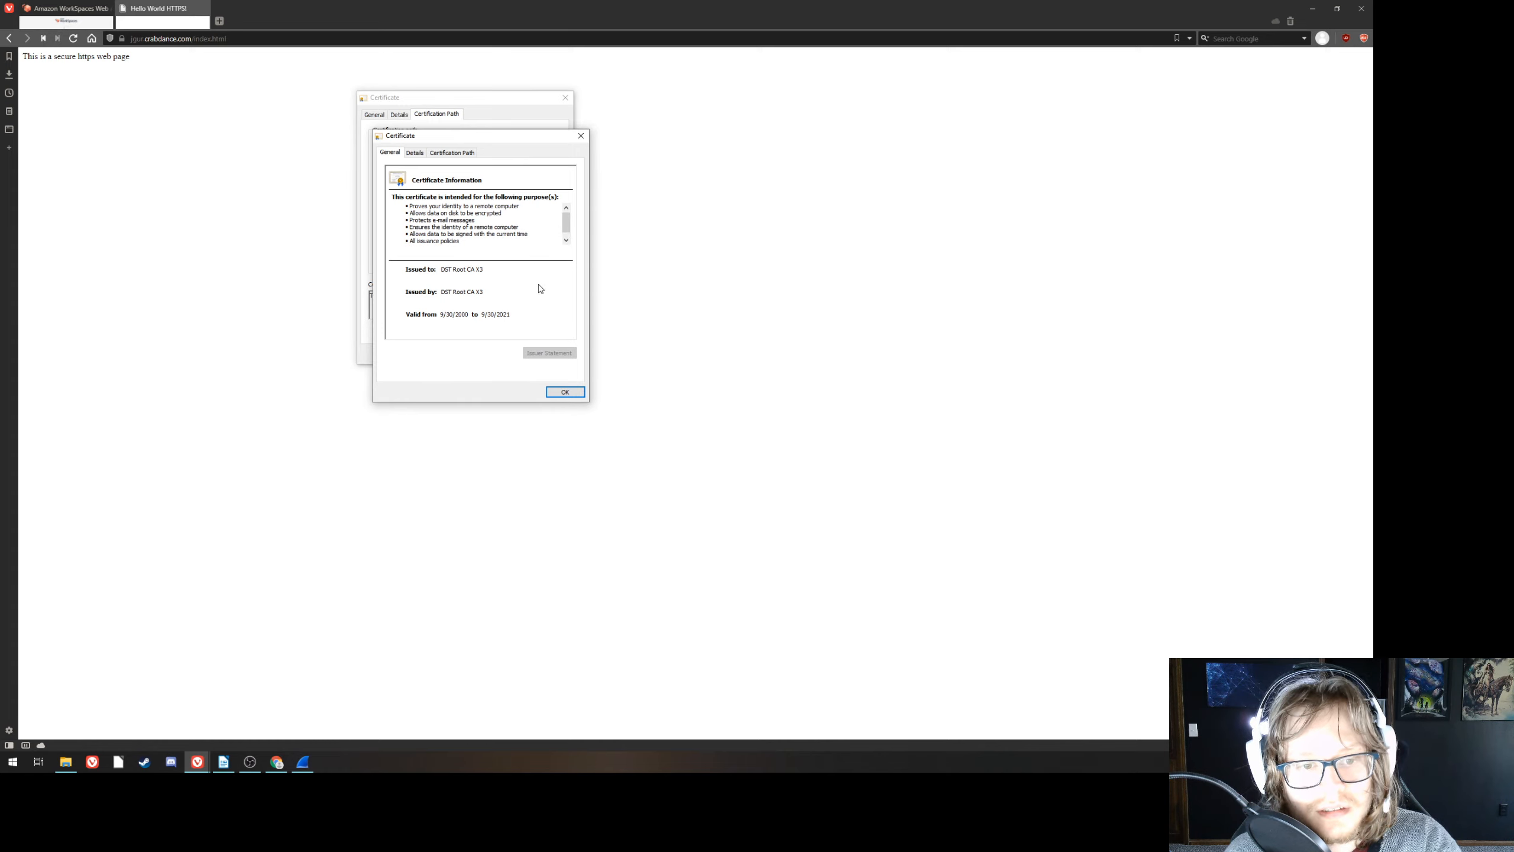
scroll(540, 237, "down", 1)
scroll(539, 238, "up", 1)
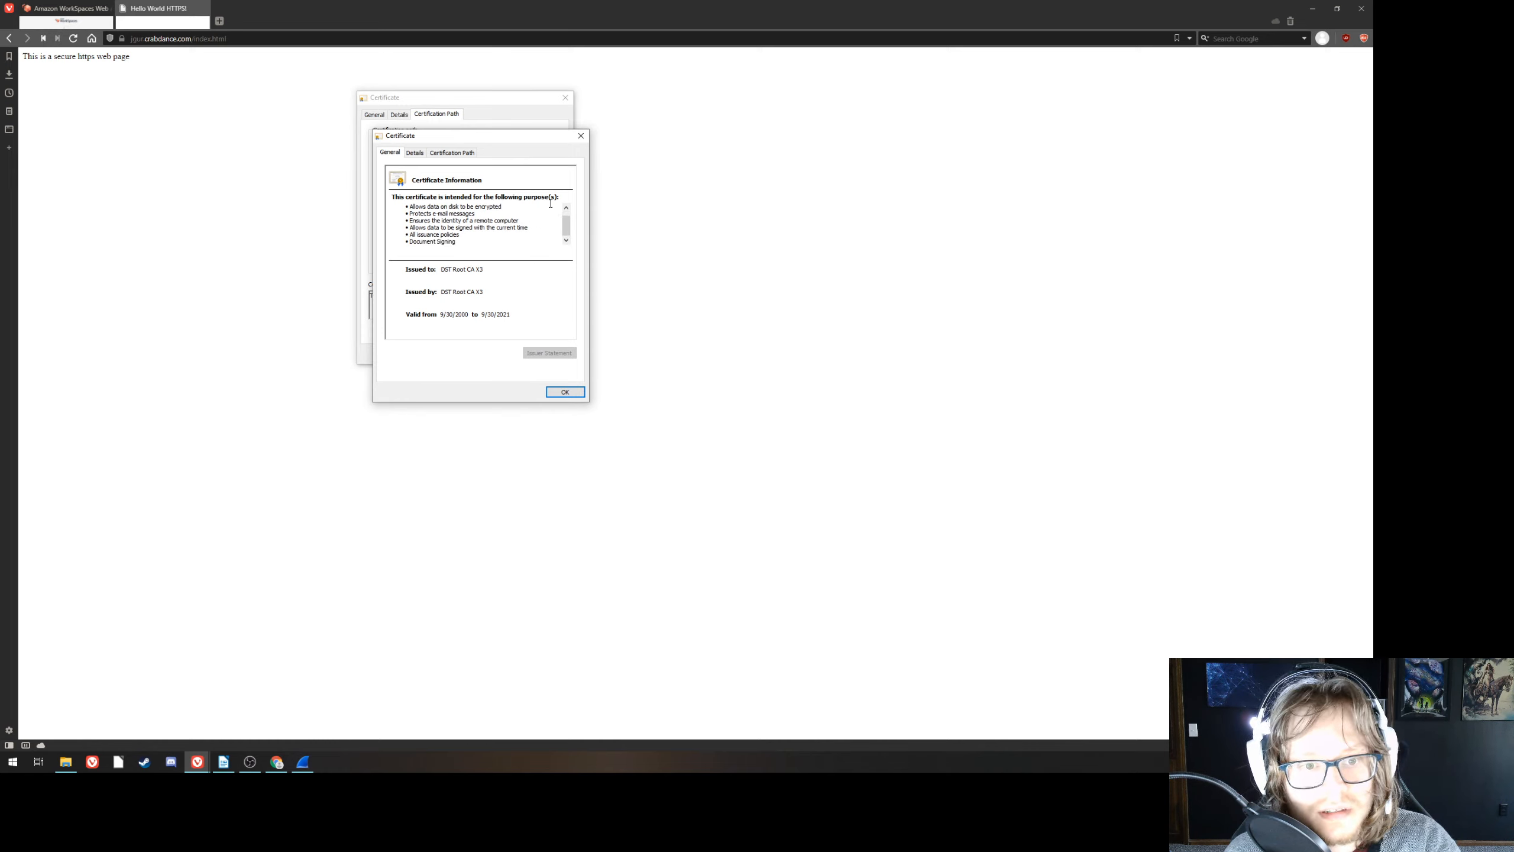
left_click(580, 135)
left_click(399, 115)
left_click(379, 115)
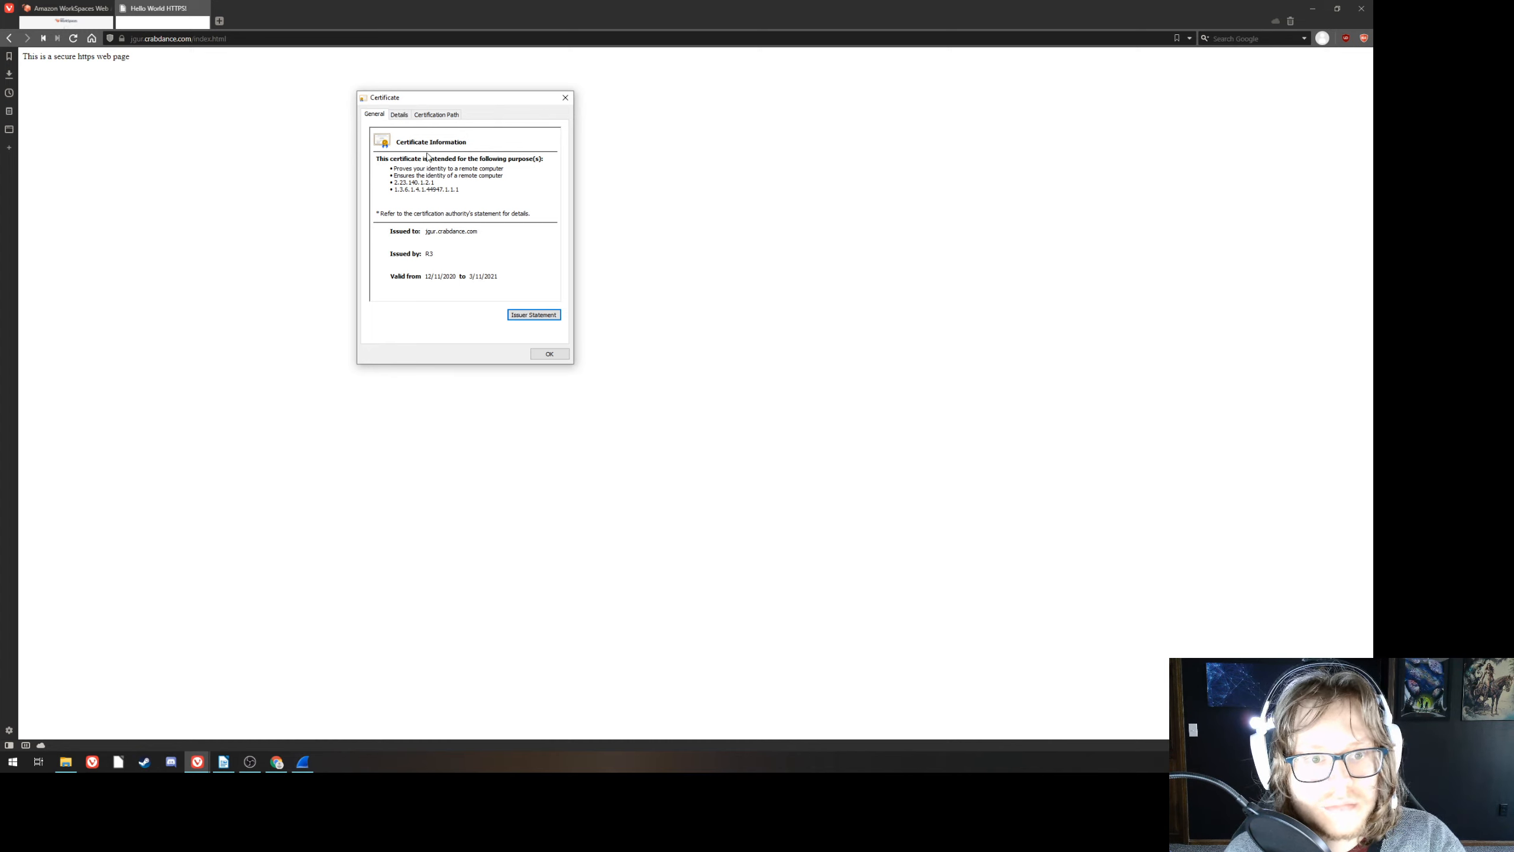
- Inspect the public key and Subject Alternative Name in the site certificate's details, recheck its general information, and close the certificate
left_click(399, 115)
scroll(429, 176, "down", 3)
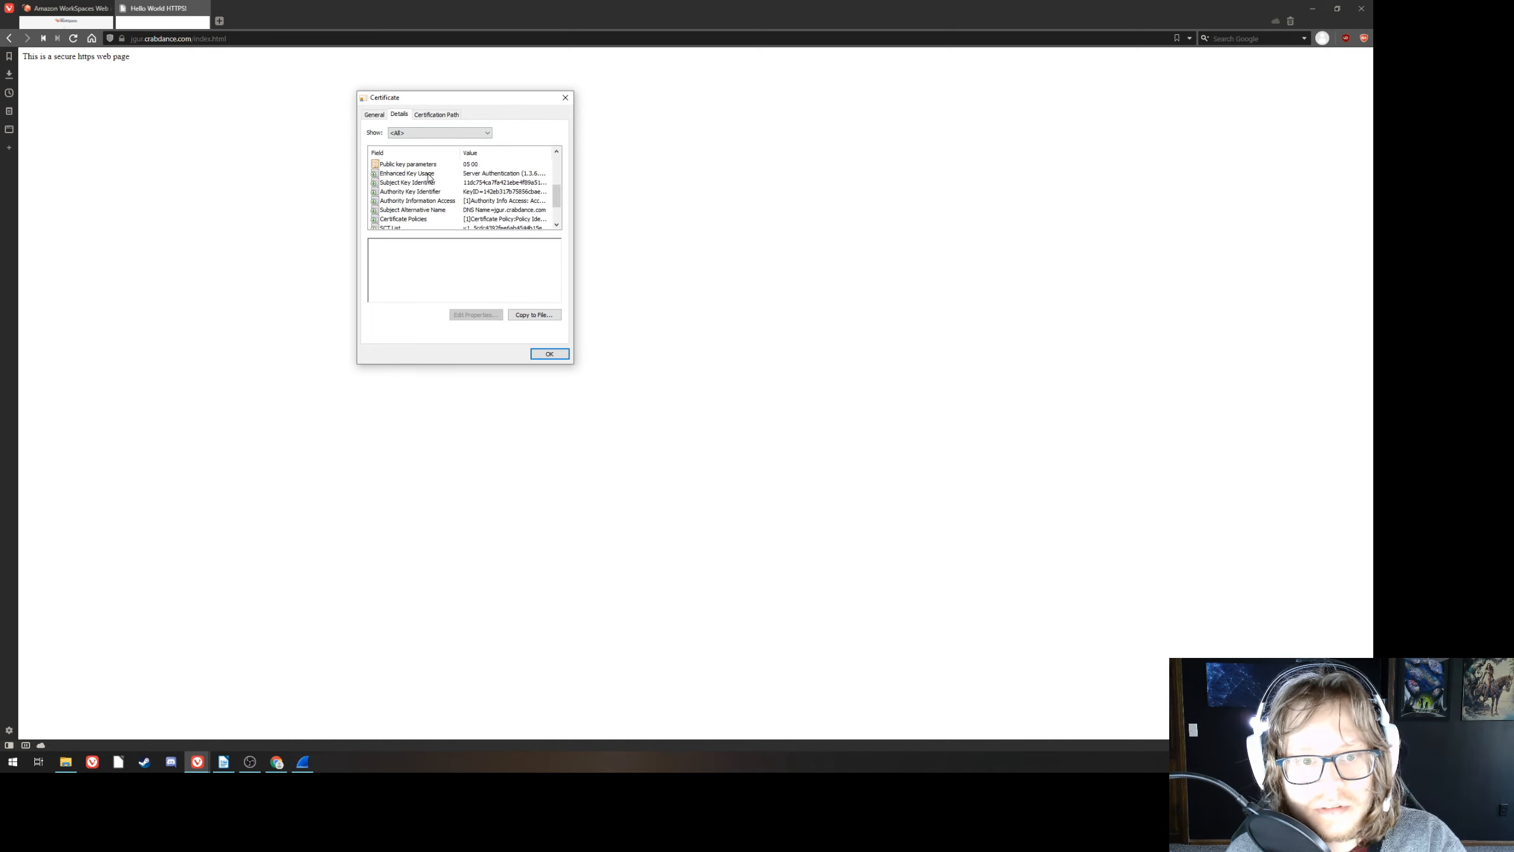
scroll(429, 176, "up", 1)
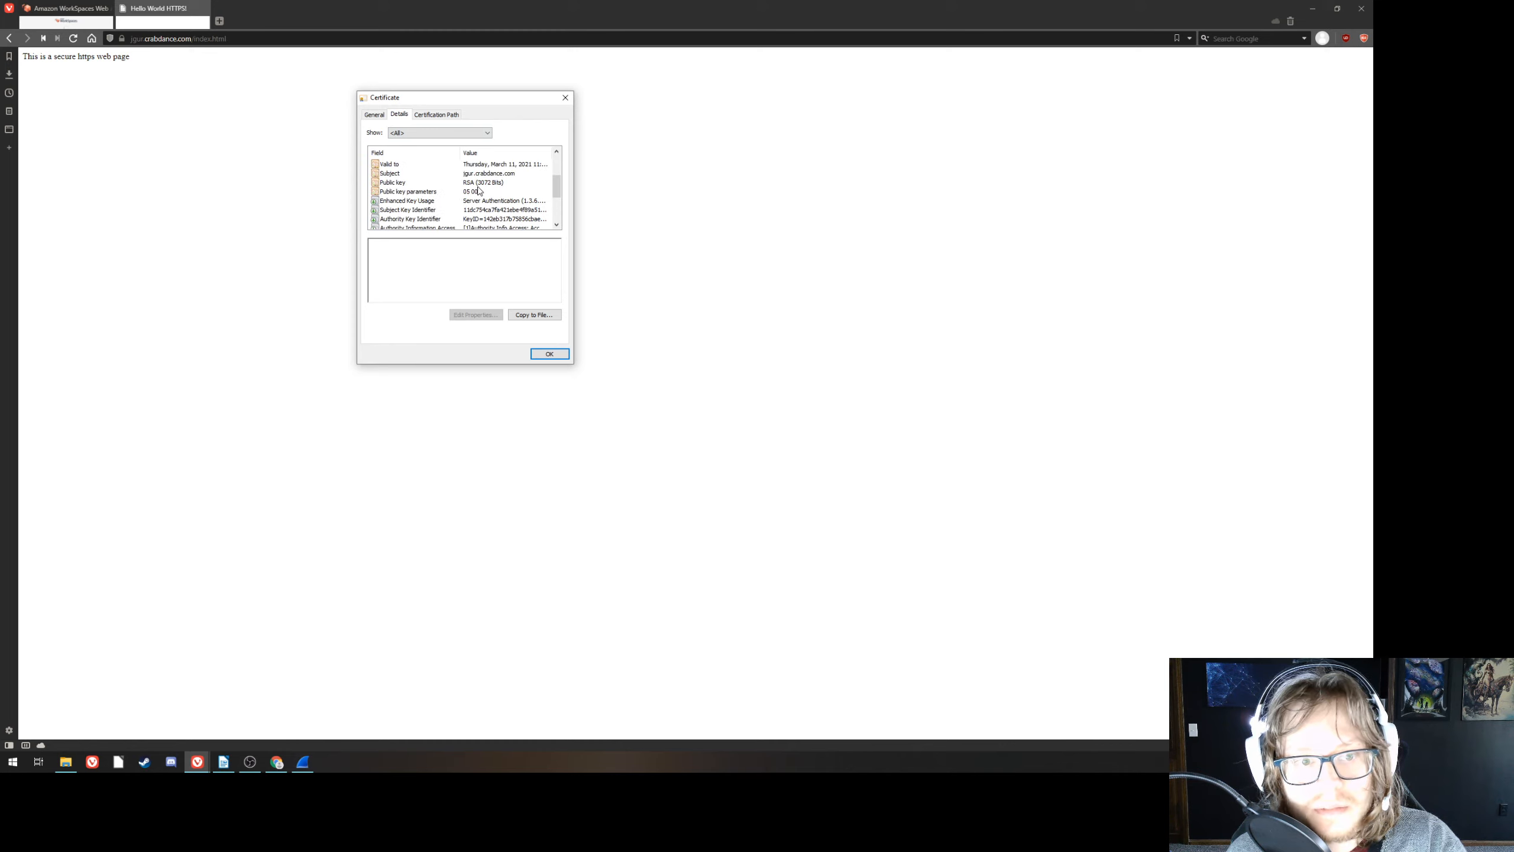
left_click(490, 184)
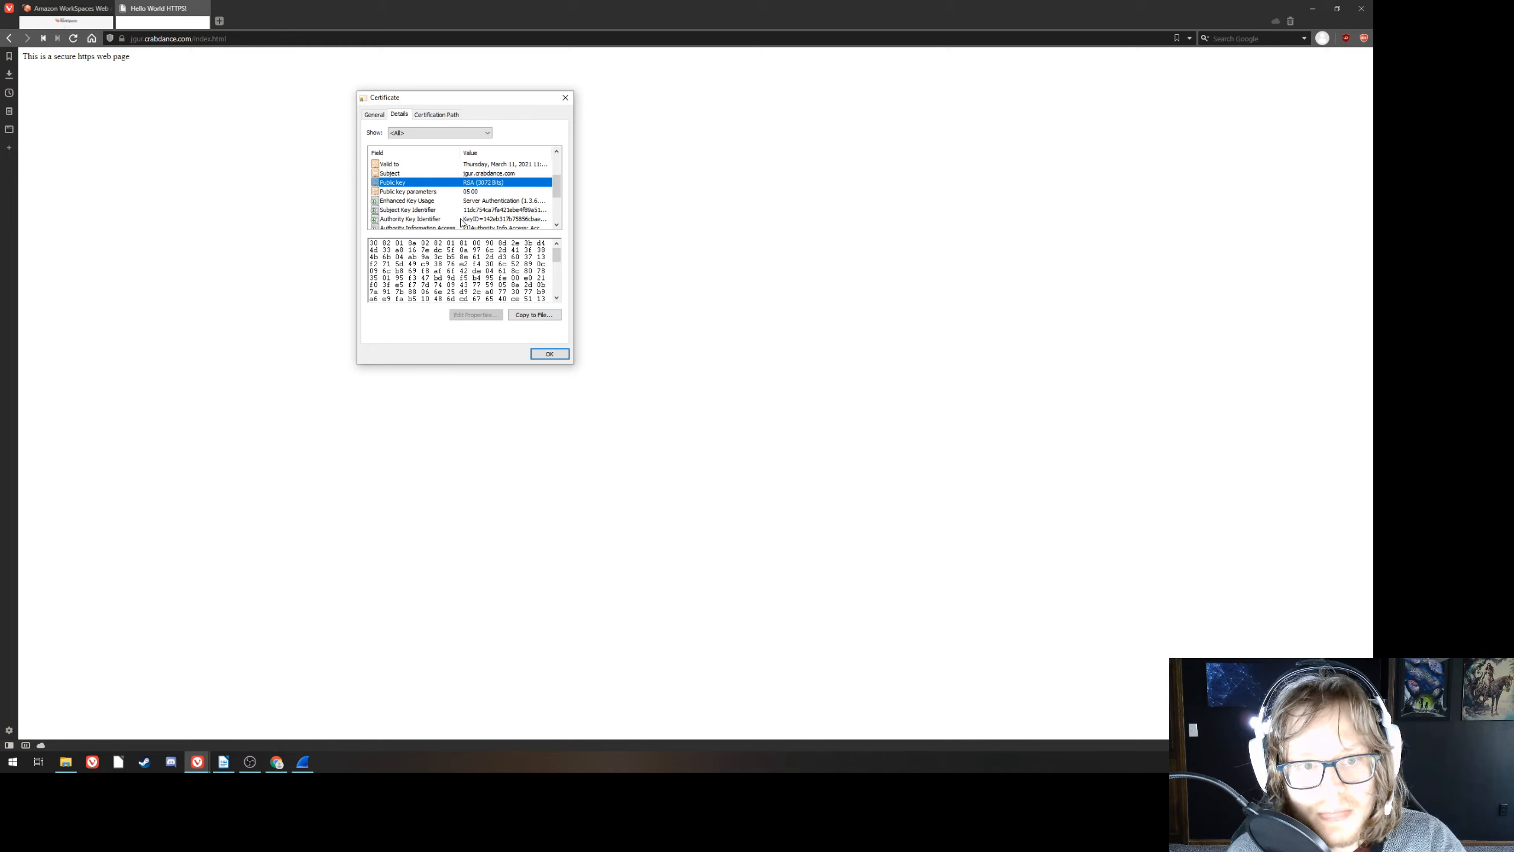
scroll(462, 218, "down", 3)
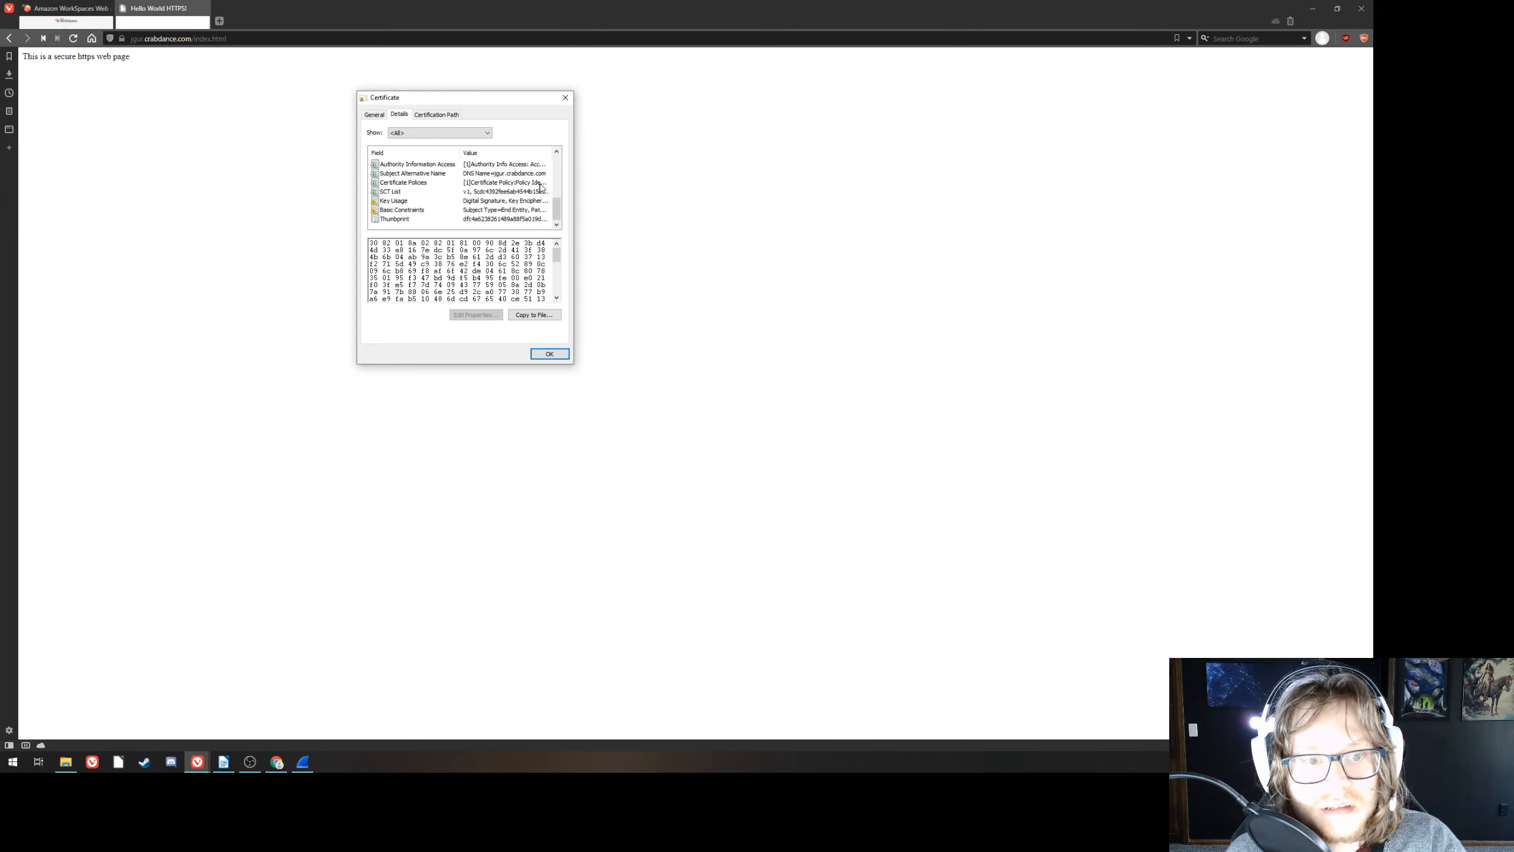
left_click(514, 173)
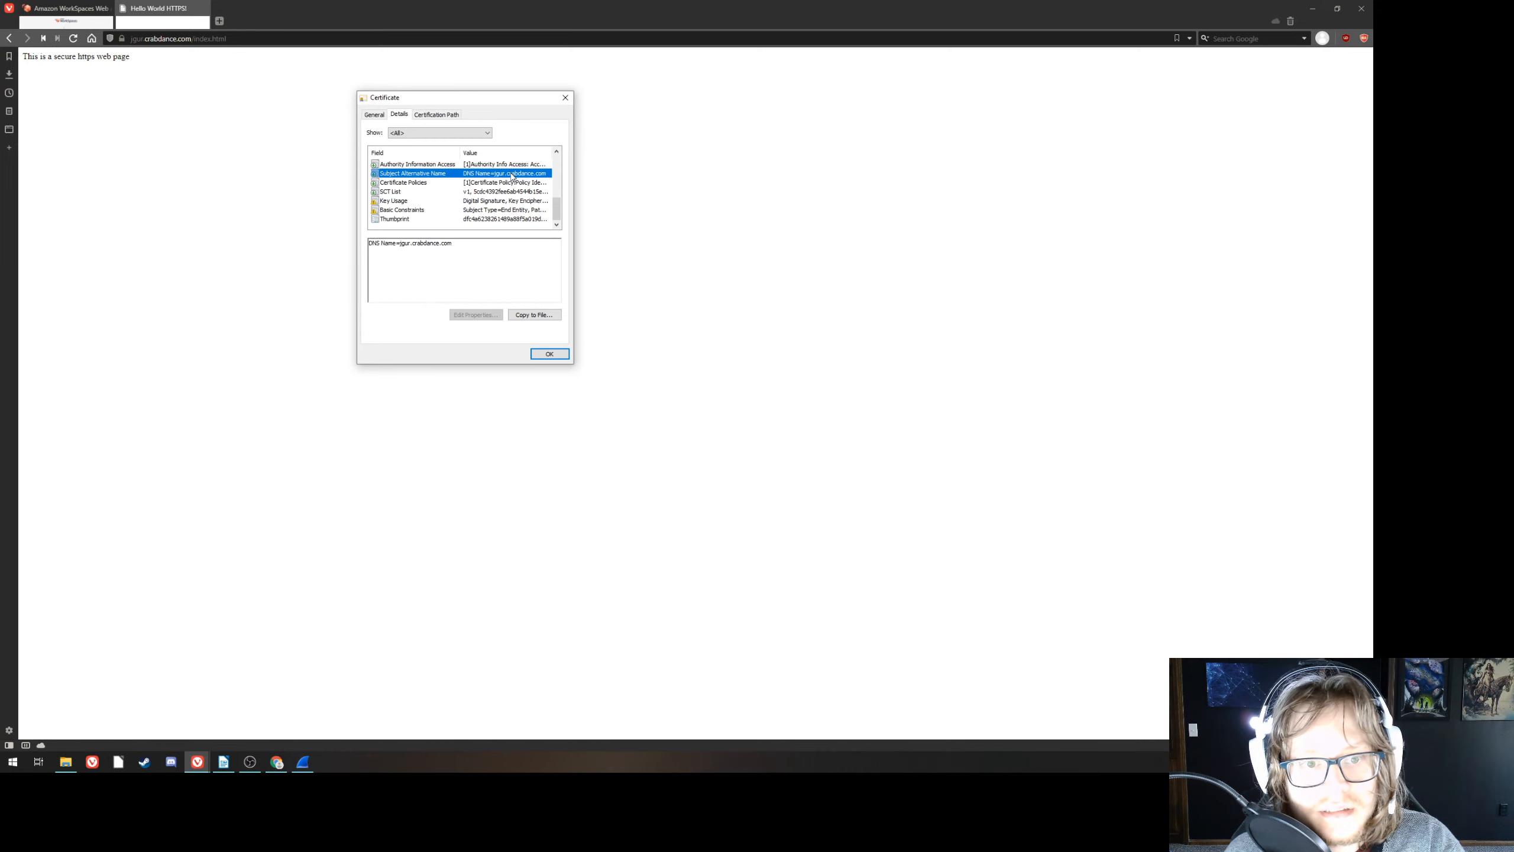
scroll(523, 214, "up", 1)
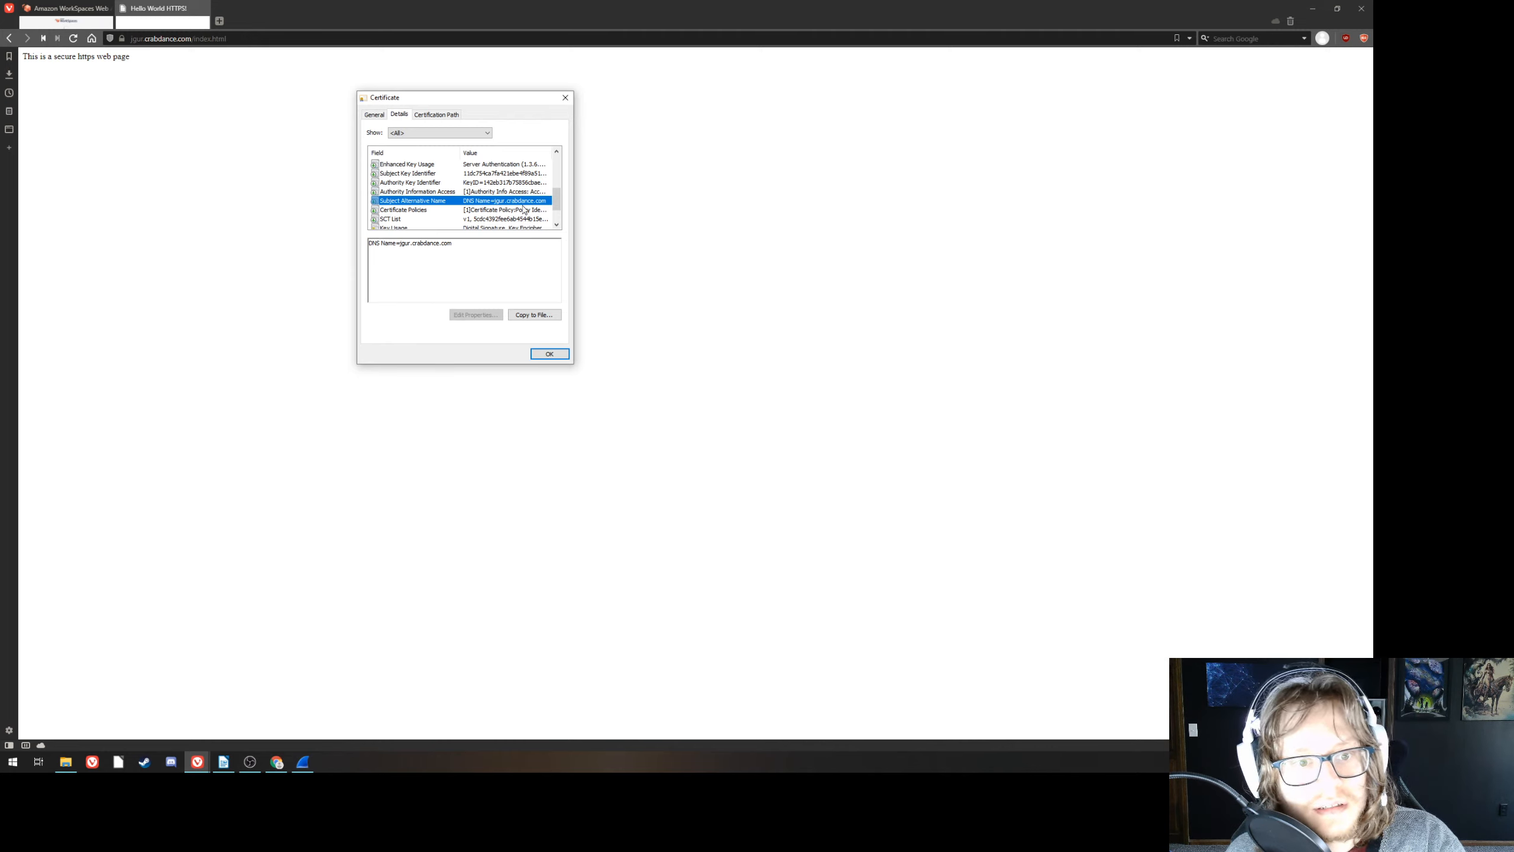
scroll(511, 201, "up", 1)
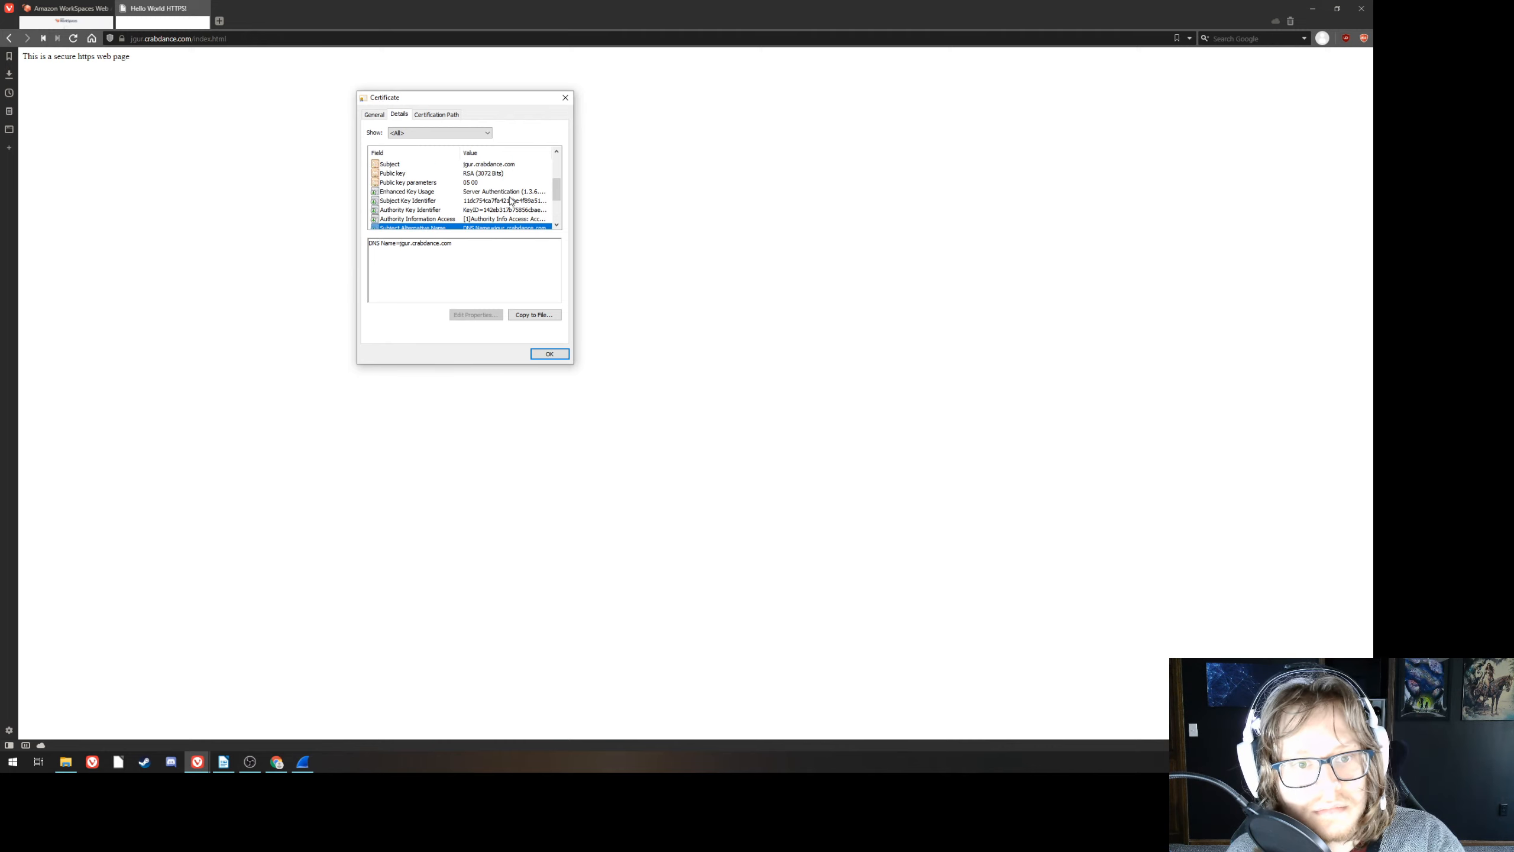
scroll(511, 201, "up", 3)
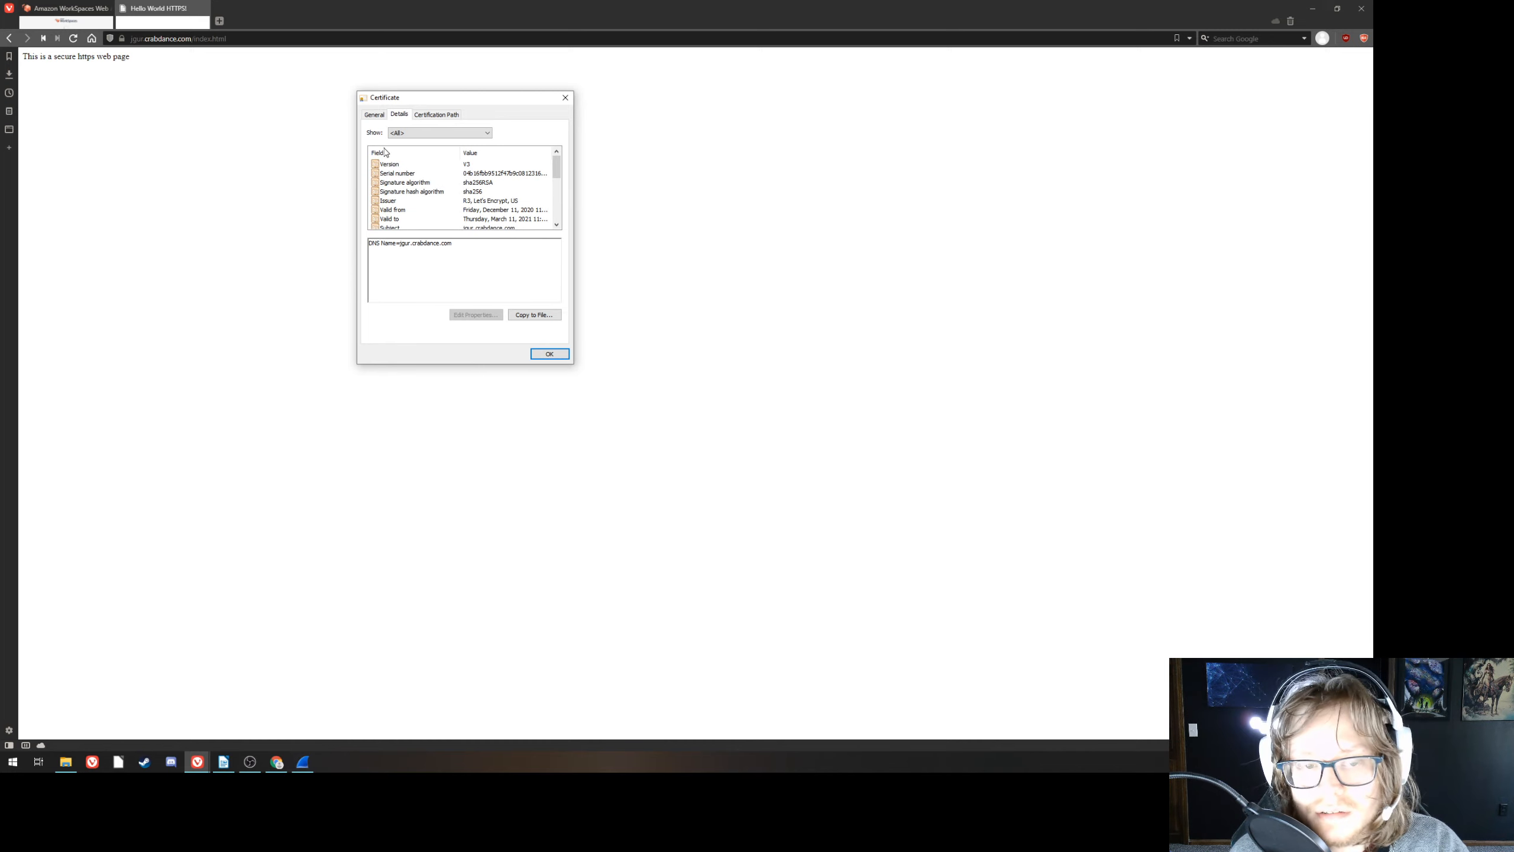
left_click(375, 114)
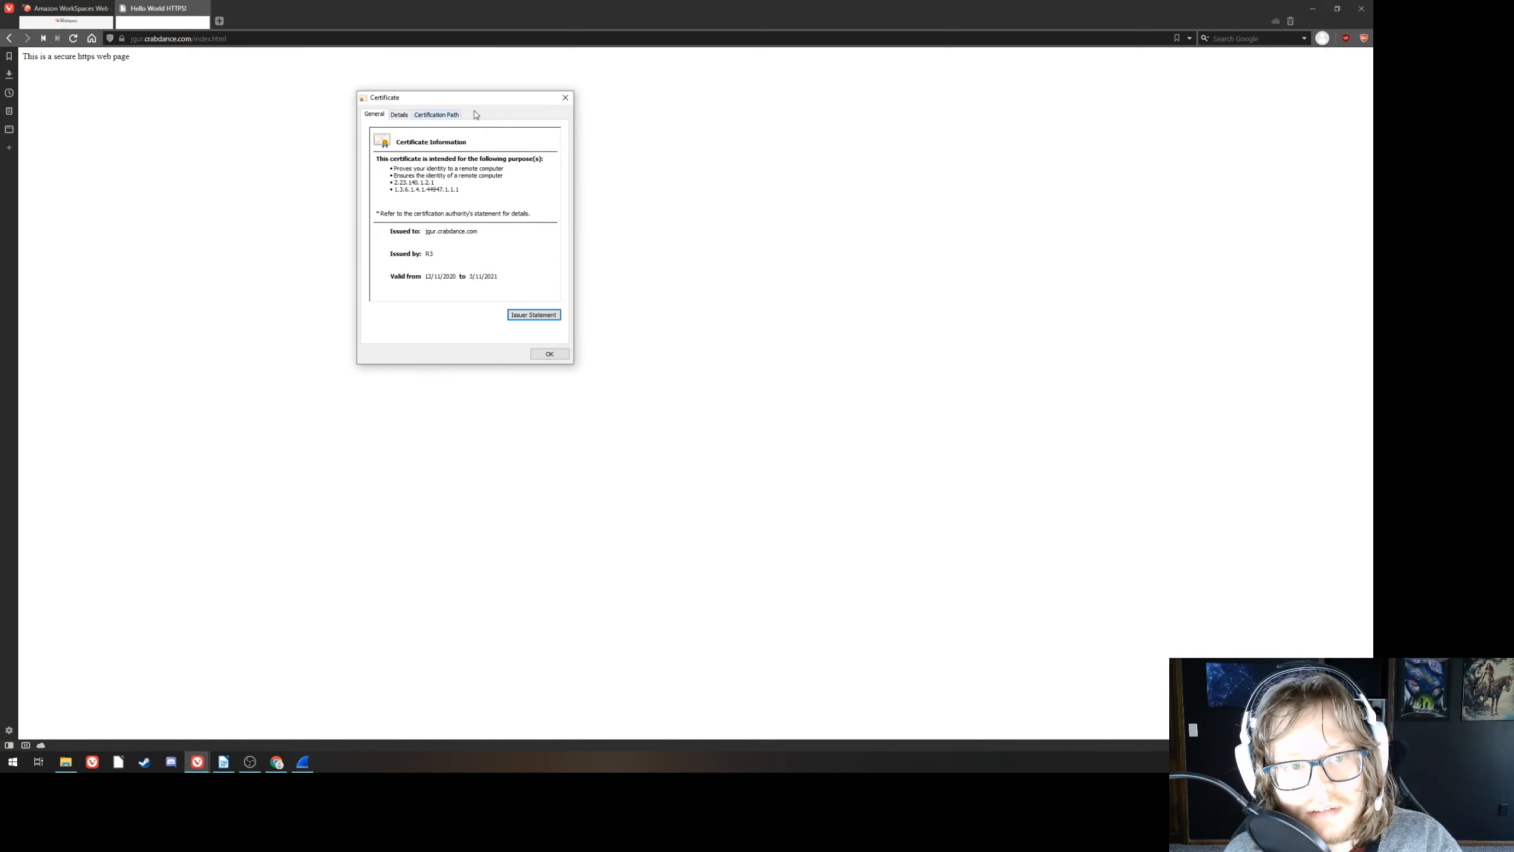
left_click(565, 97)
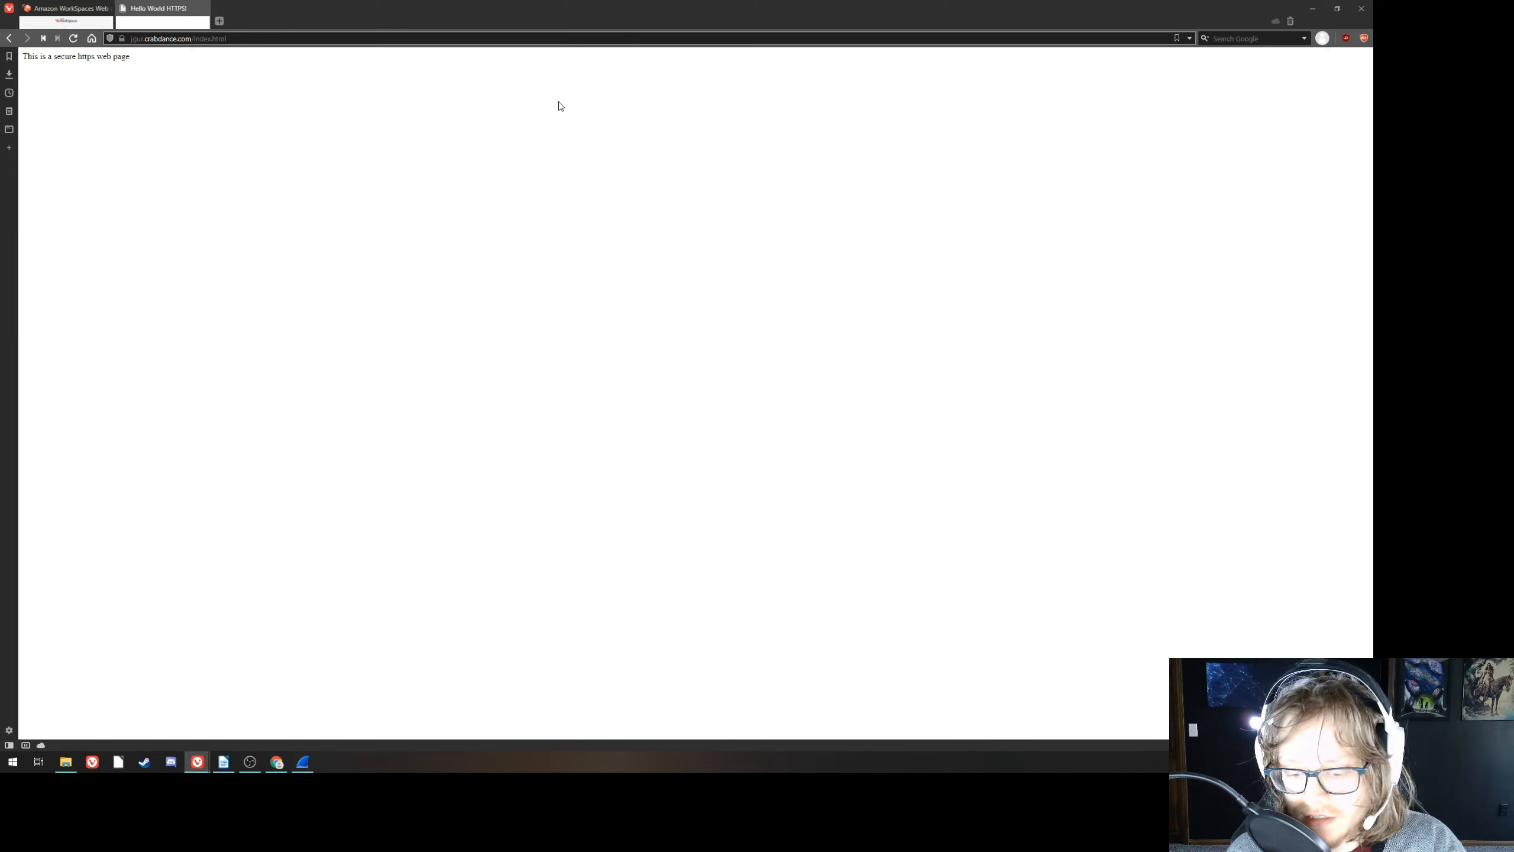
- Switch to Wireshark, restart the Ethernet capture without saving the old packets, and record a reload of the Hello World HTTPS page
left_click(303, 761)
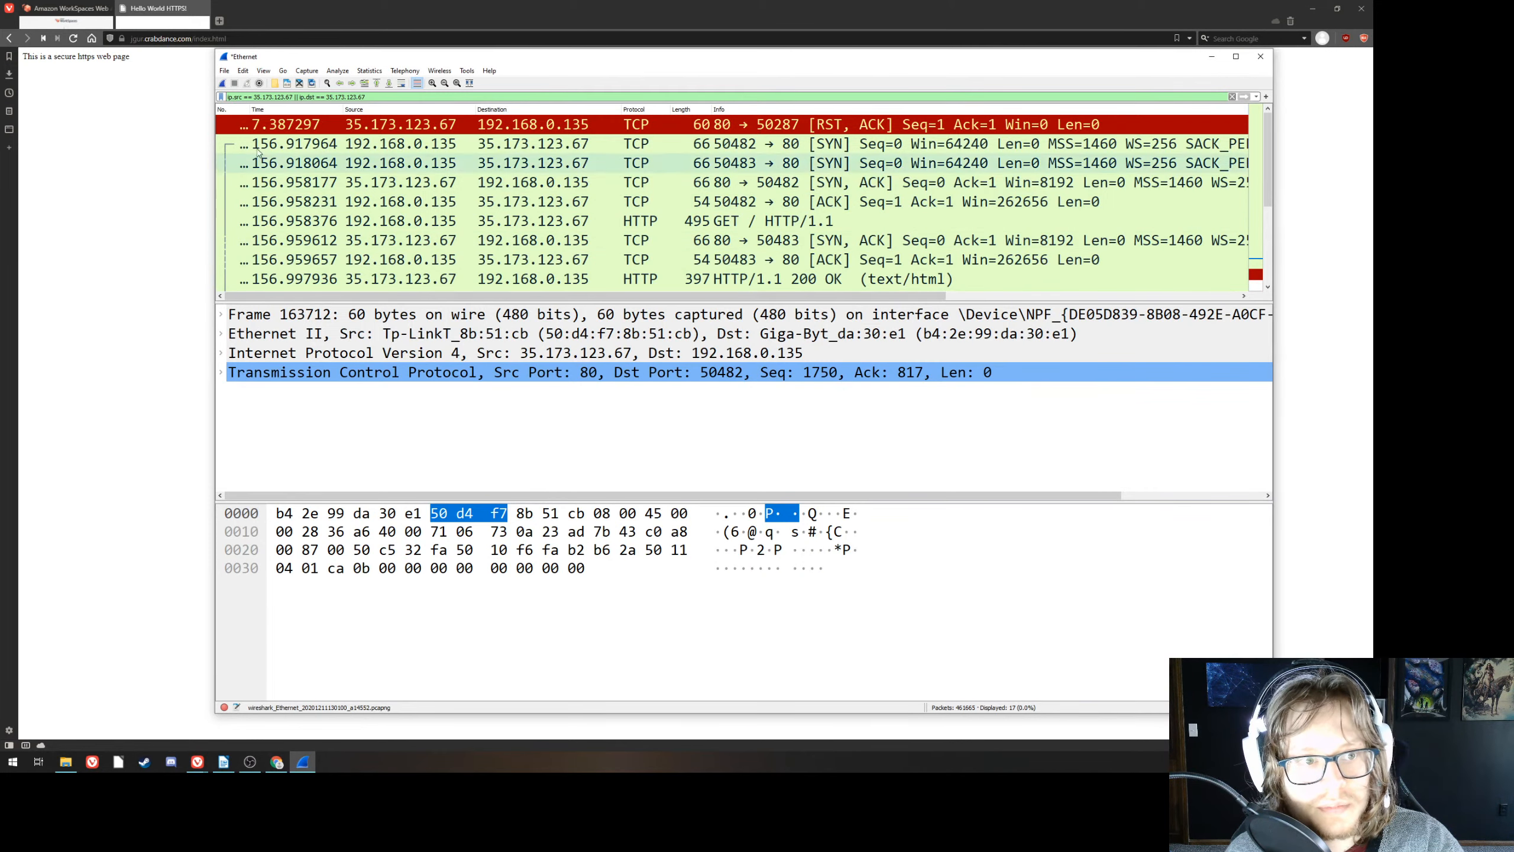
left_click(222, 83)
left_click(690, 393)
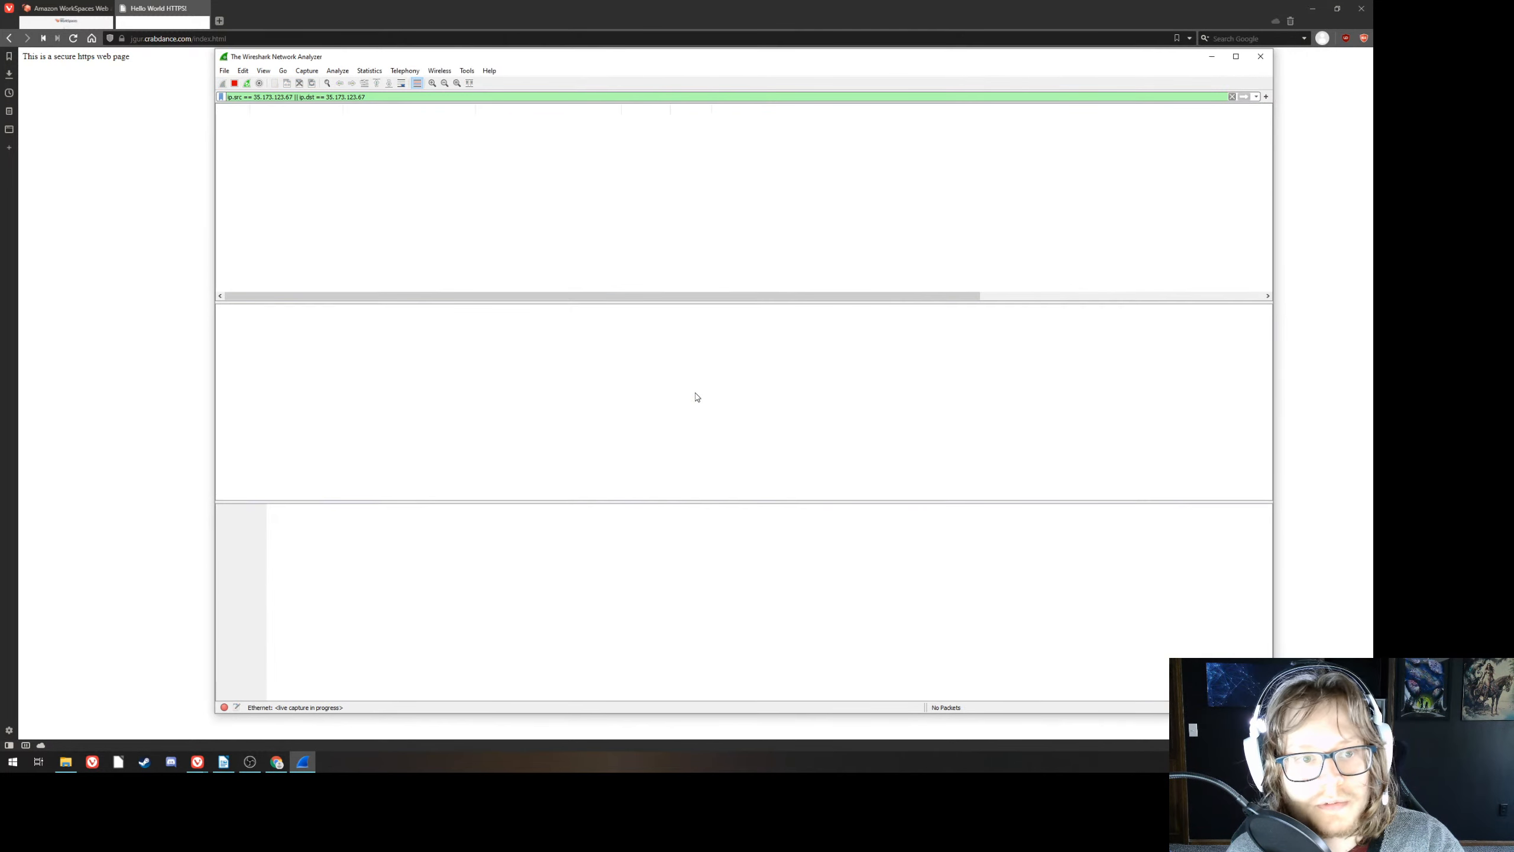
left_click(74, 40)
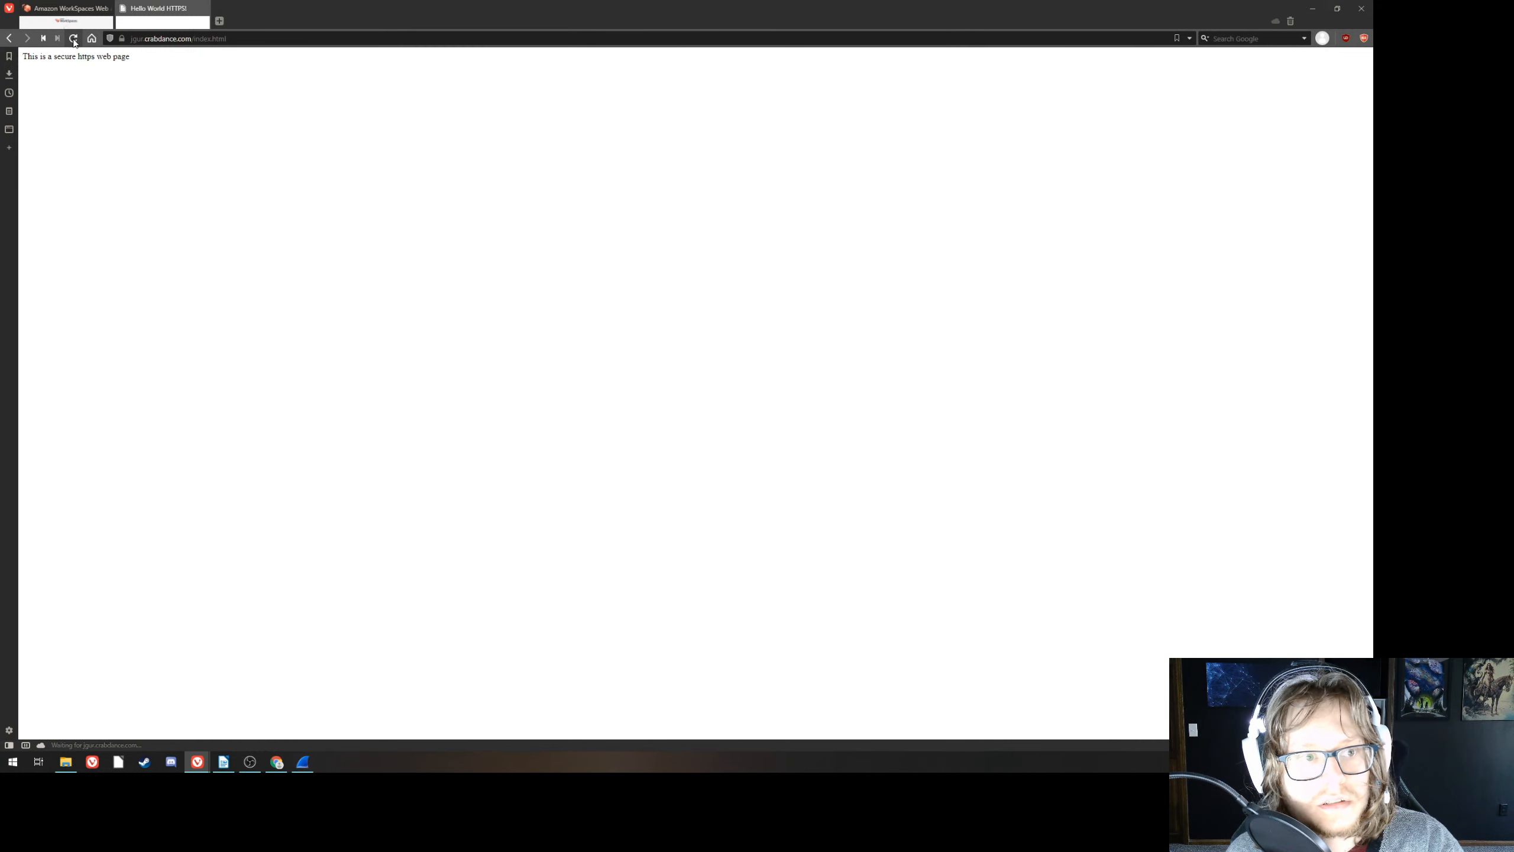
left_click(303, 761)
left_click(386, 651)
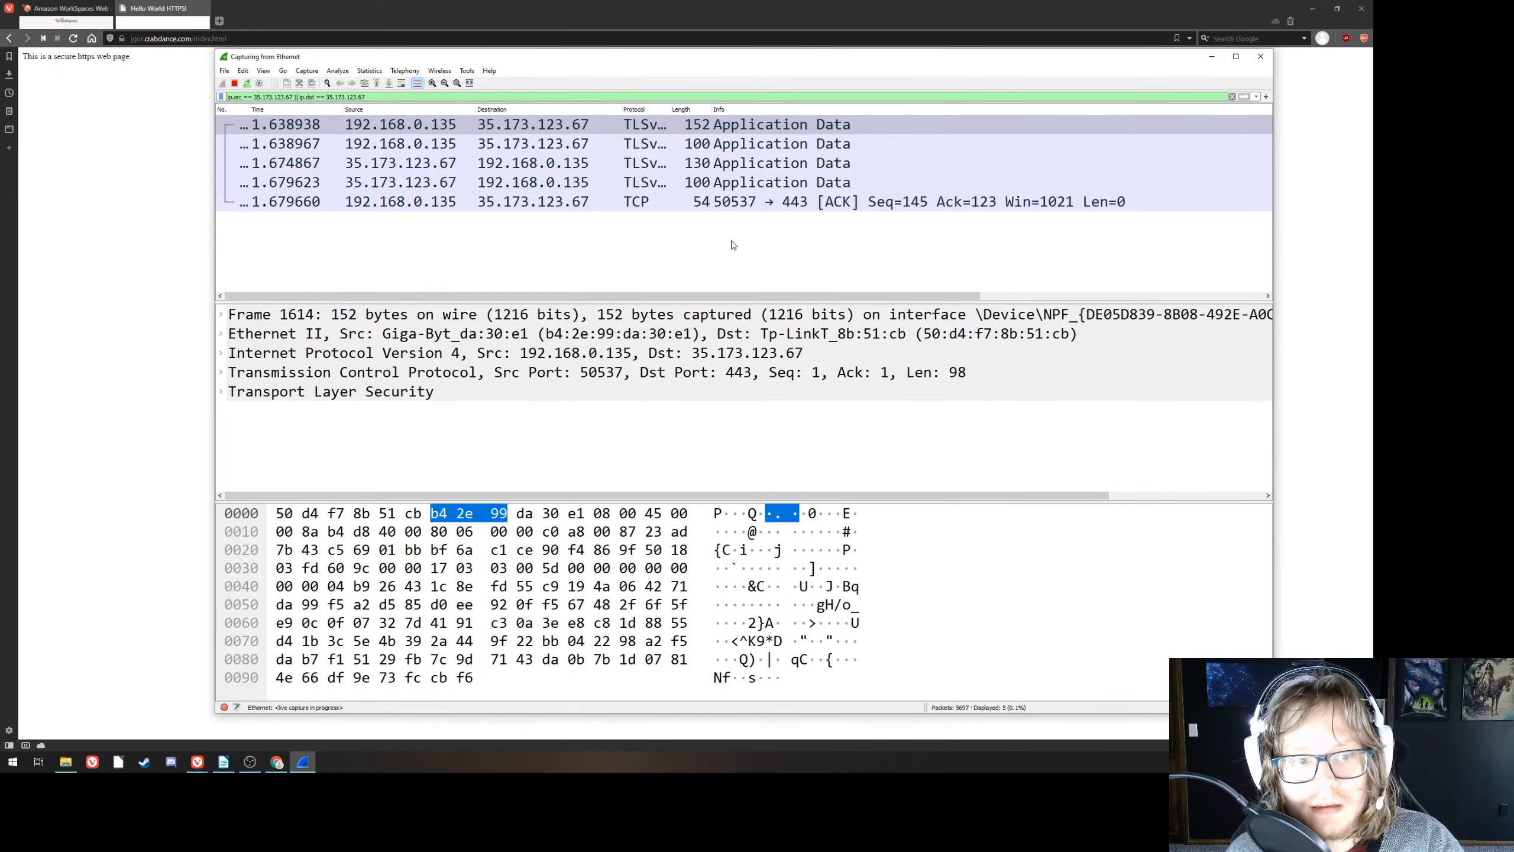
left_click(234, 83)
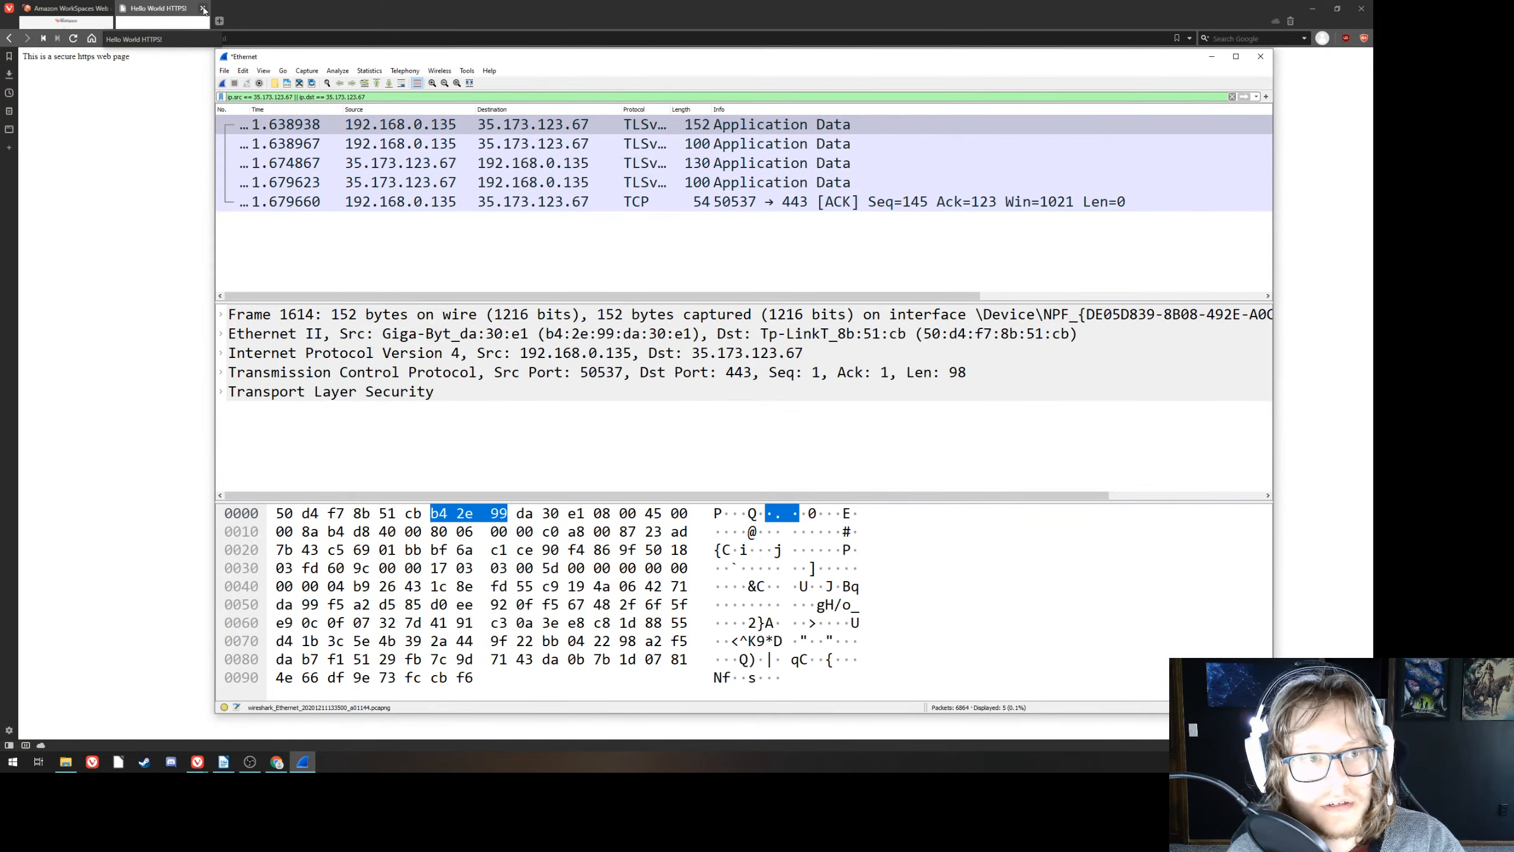
- Close the Hello World HTTPS page and start a fresh Wireshark capture, discarding the unsaved packets
left_click(202, 8)
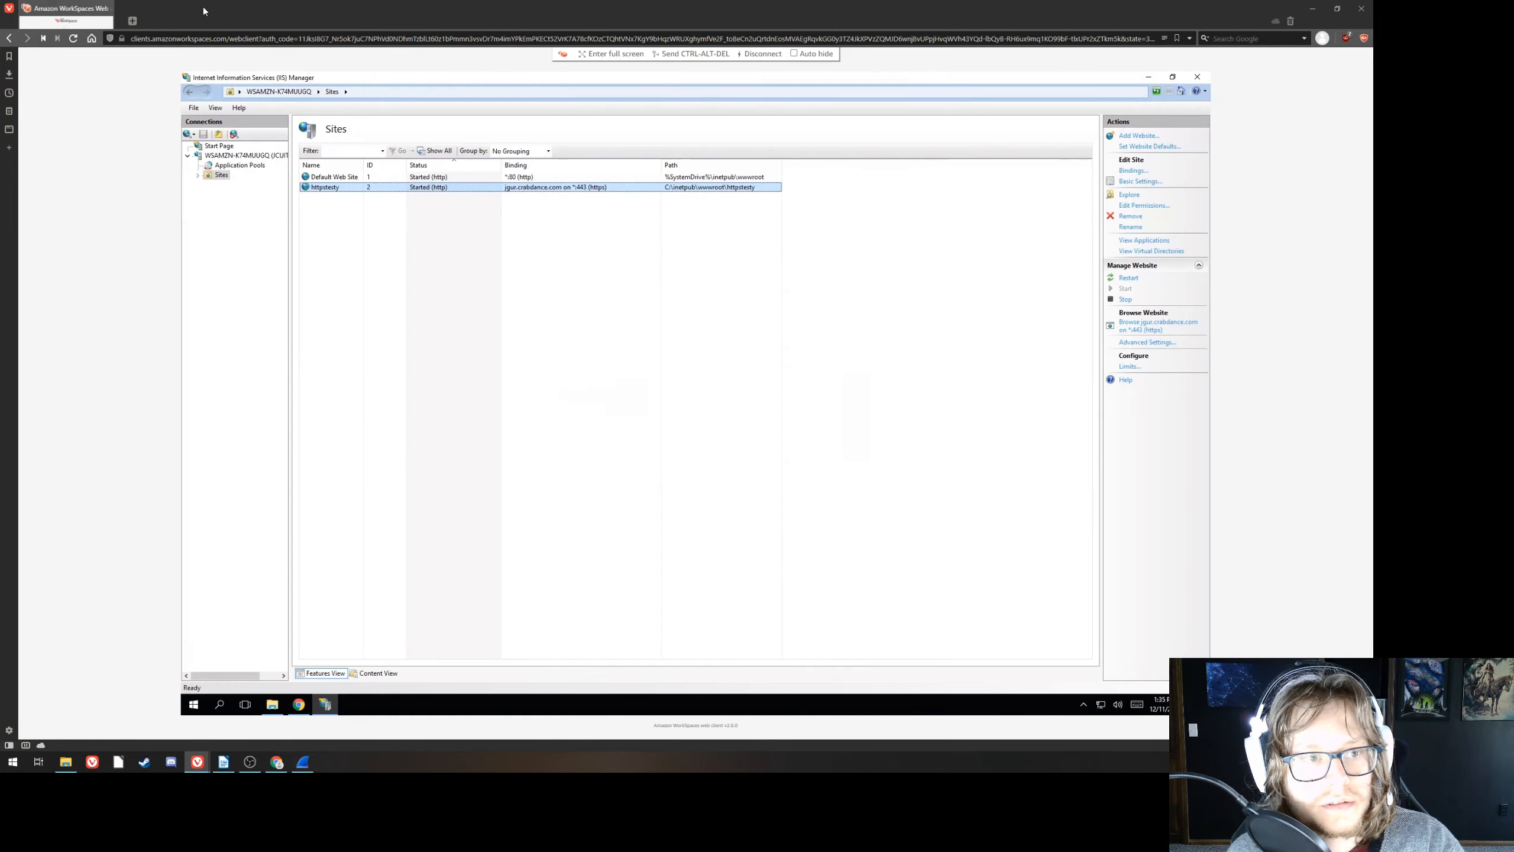
left_click(303, 761)
left_click(222, 83)
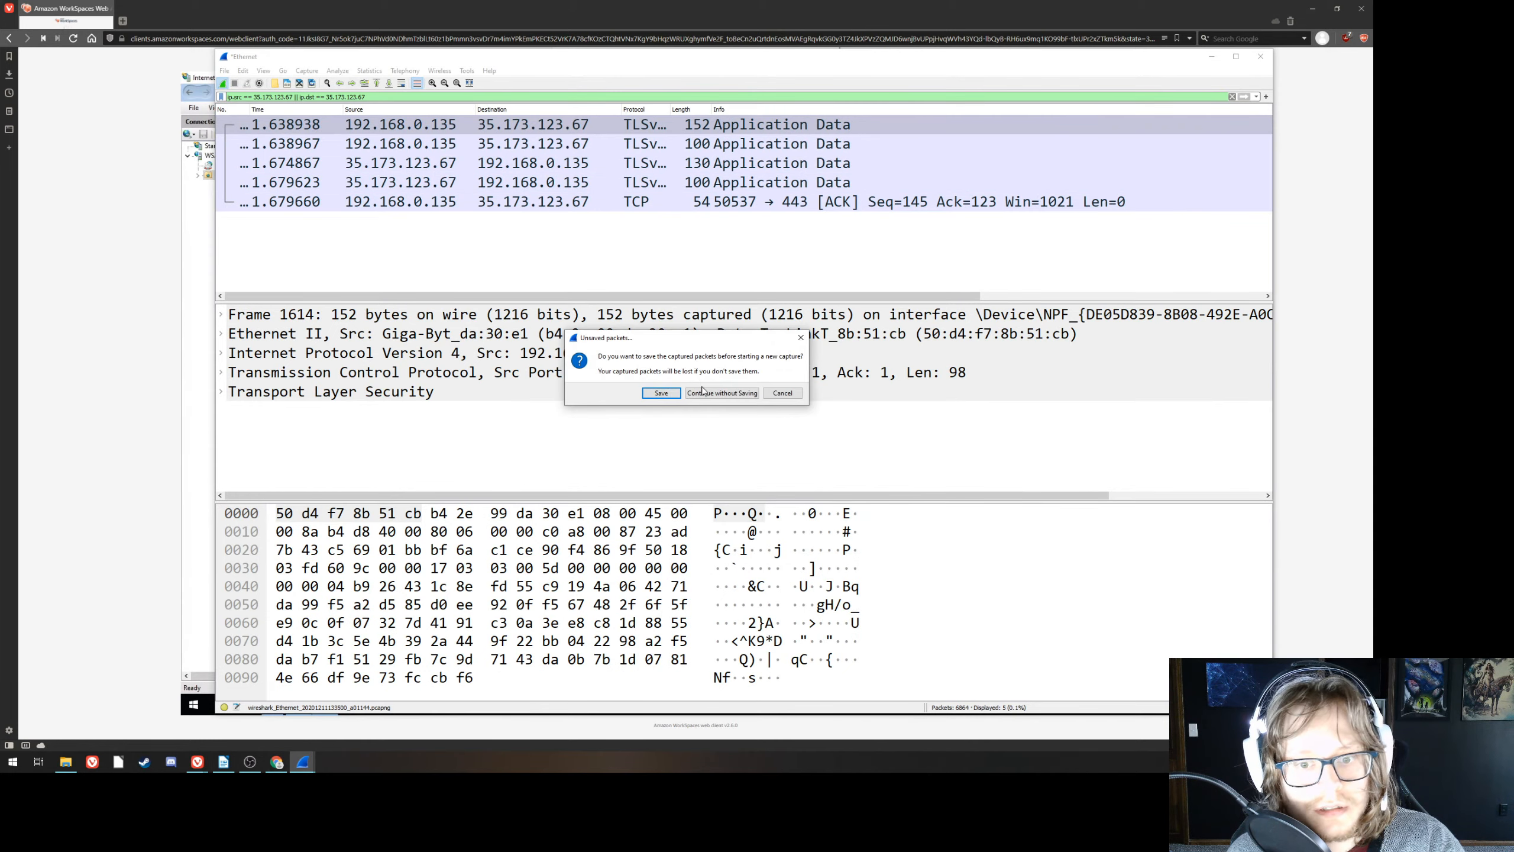
left_click(721, 392)
left_click(3, 769)
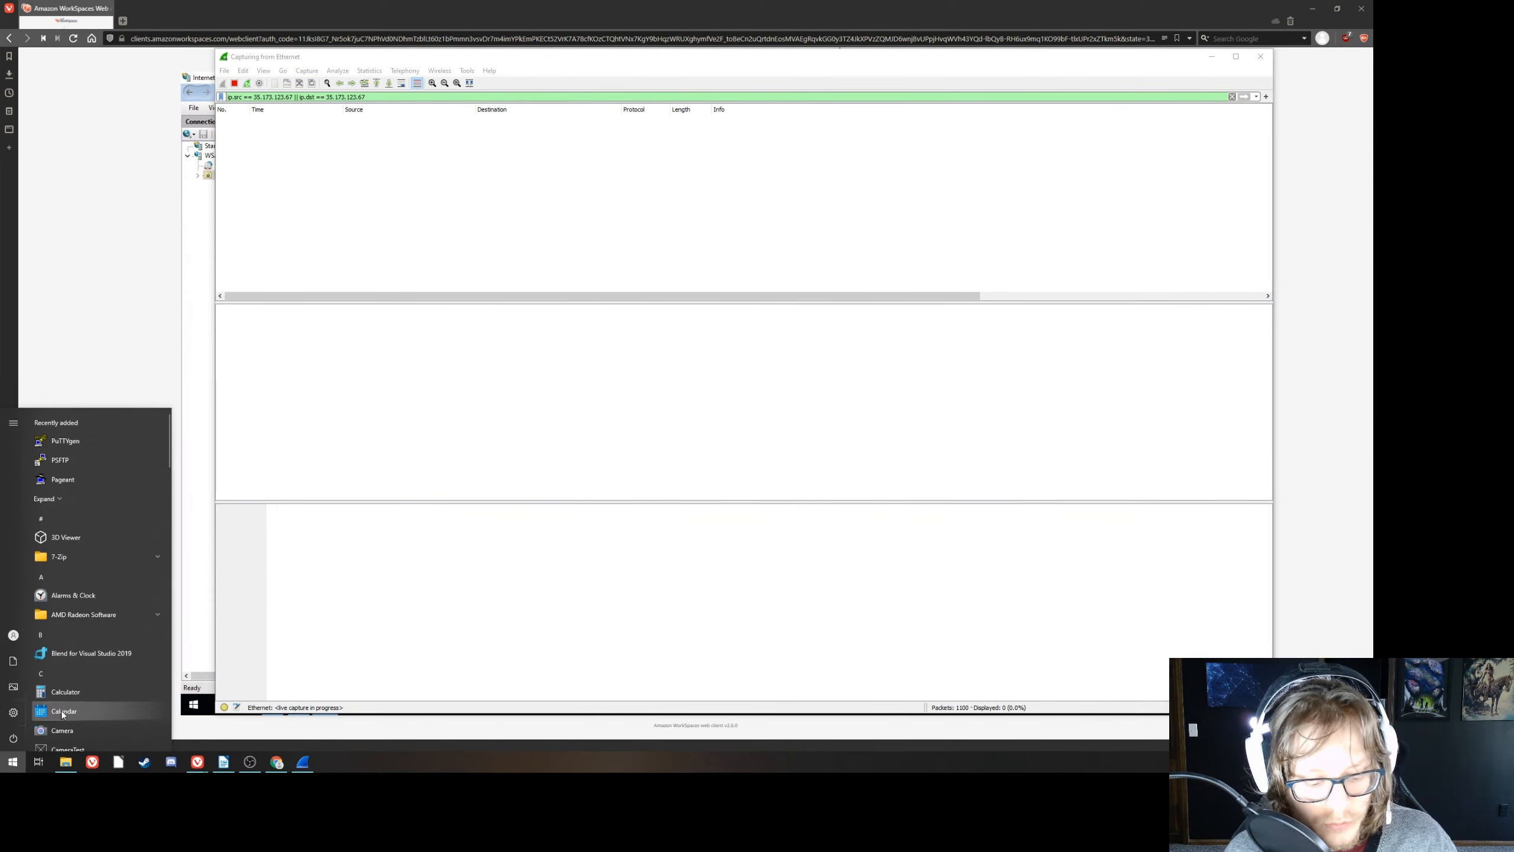
type("edge")
left_click(98, 464)
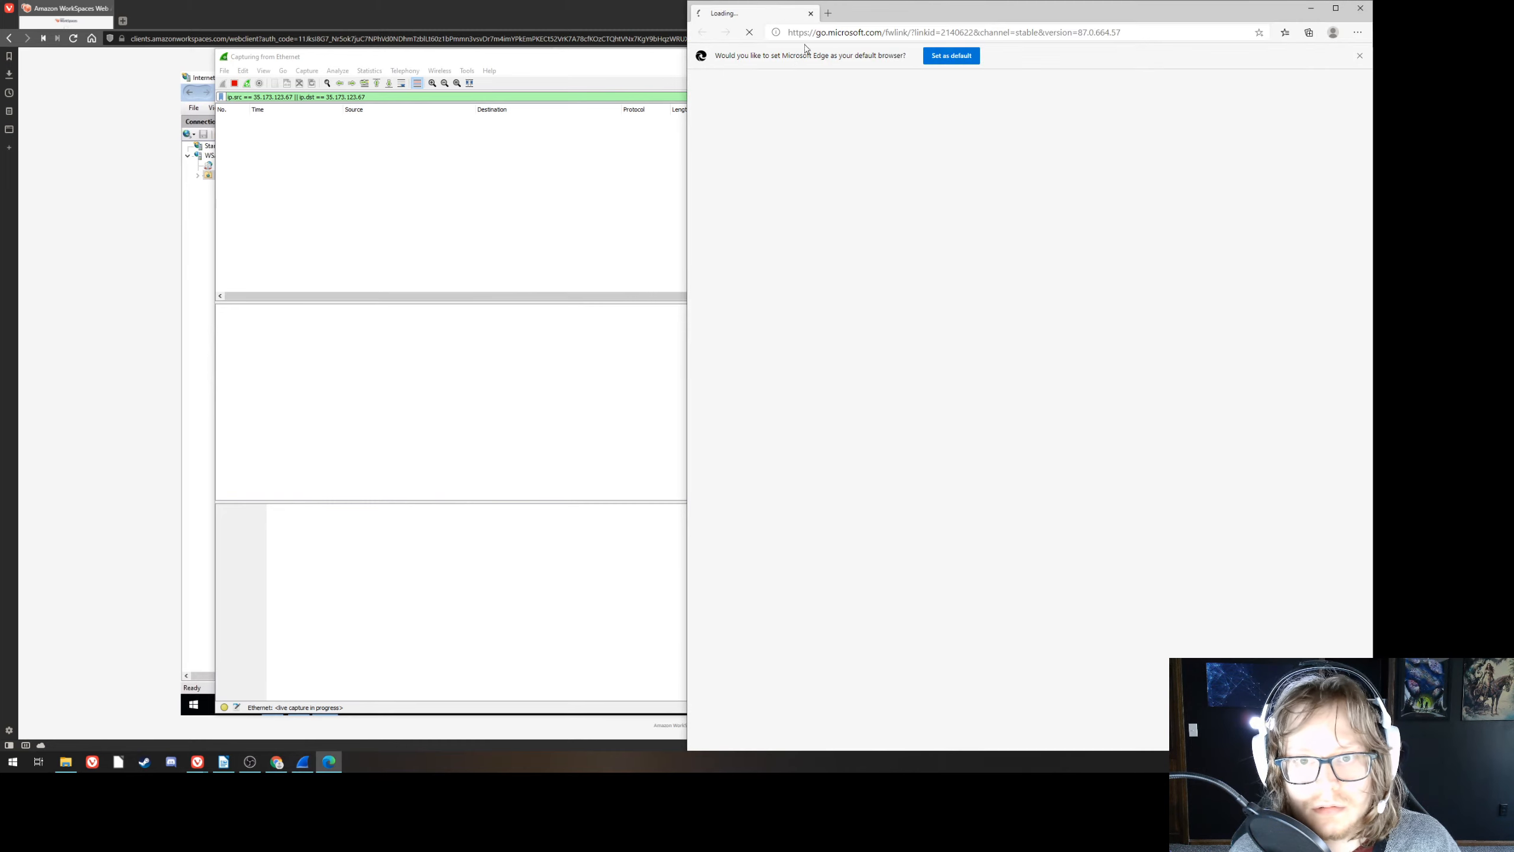
left_click(817, 35)
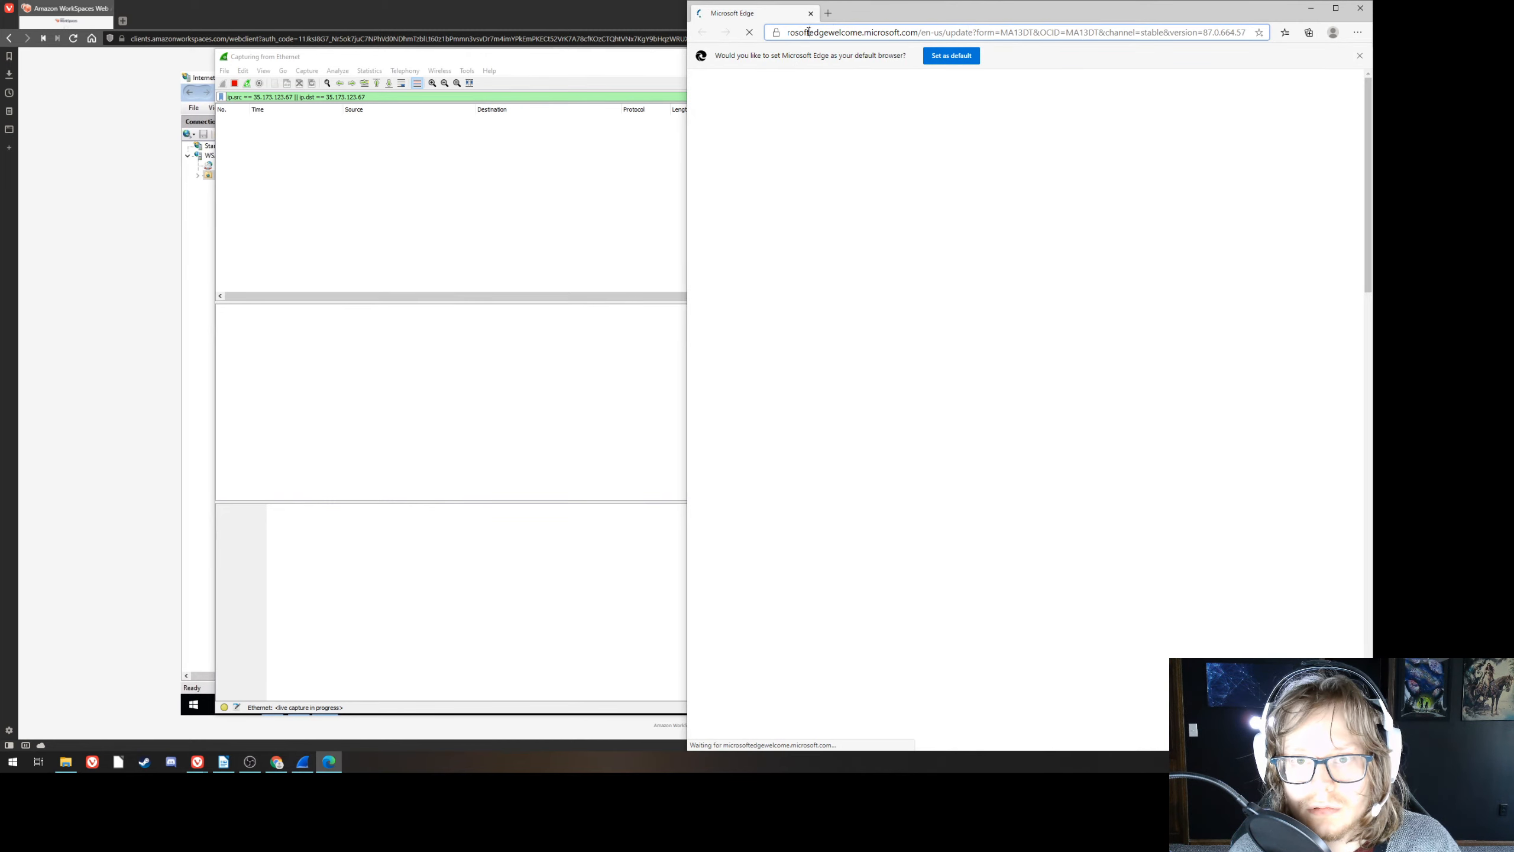
left_click(810, 33)
type("httpsL")
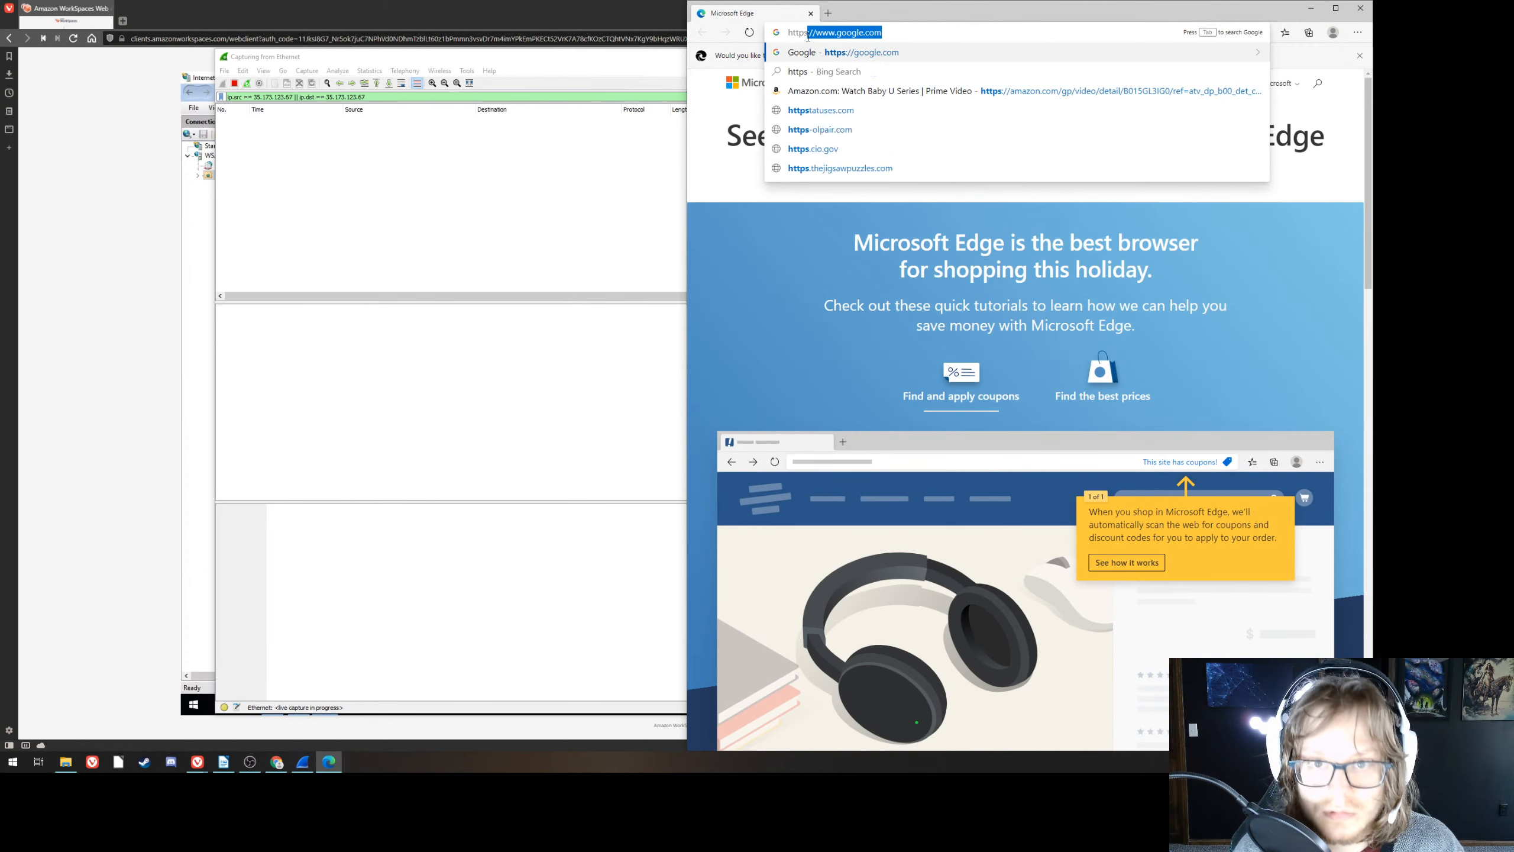
key("BackSpace")
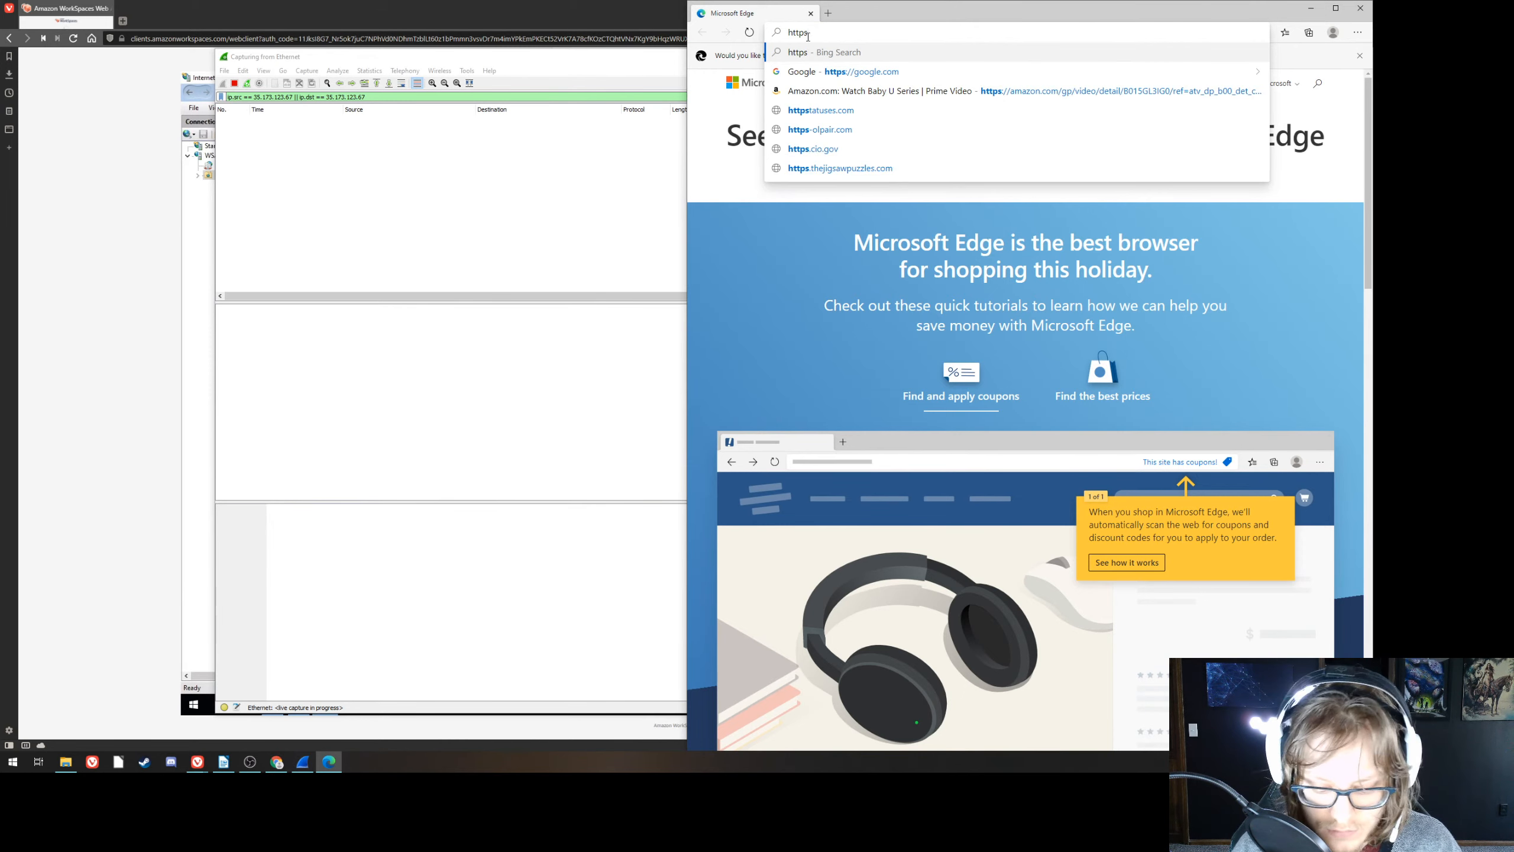
type("://jgur")
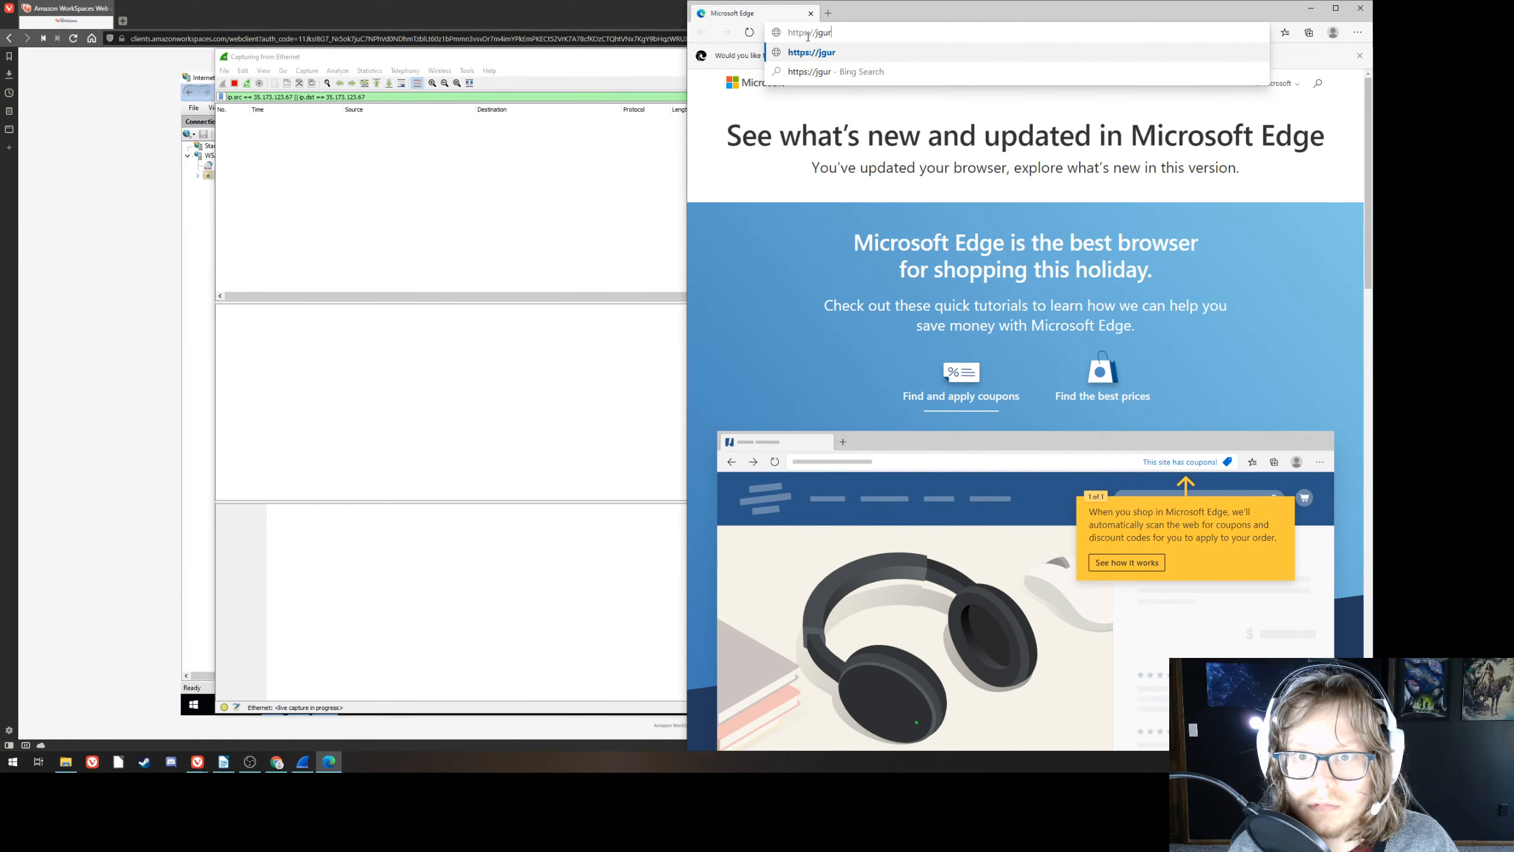
type(".crabdance")
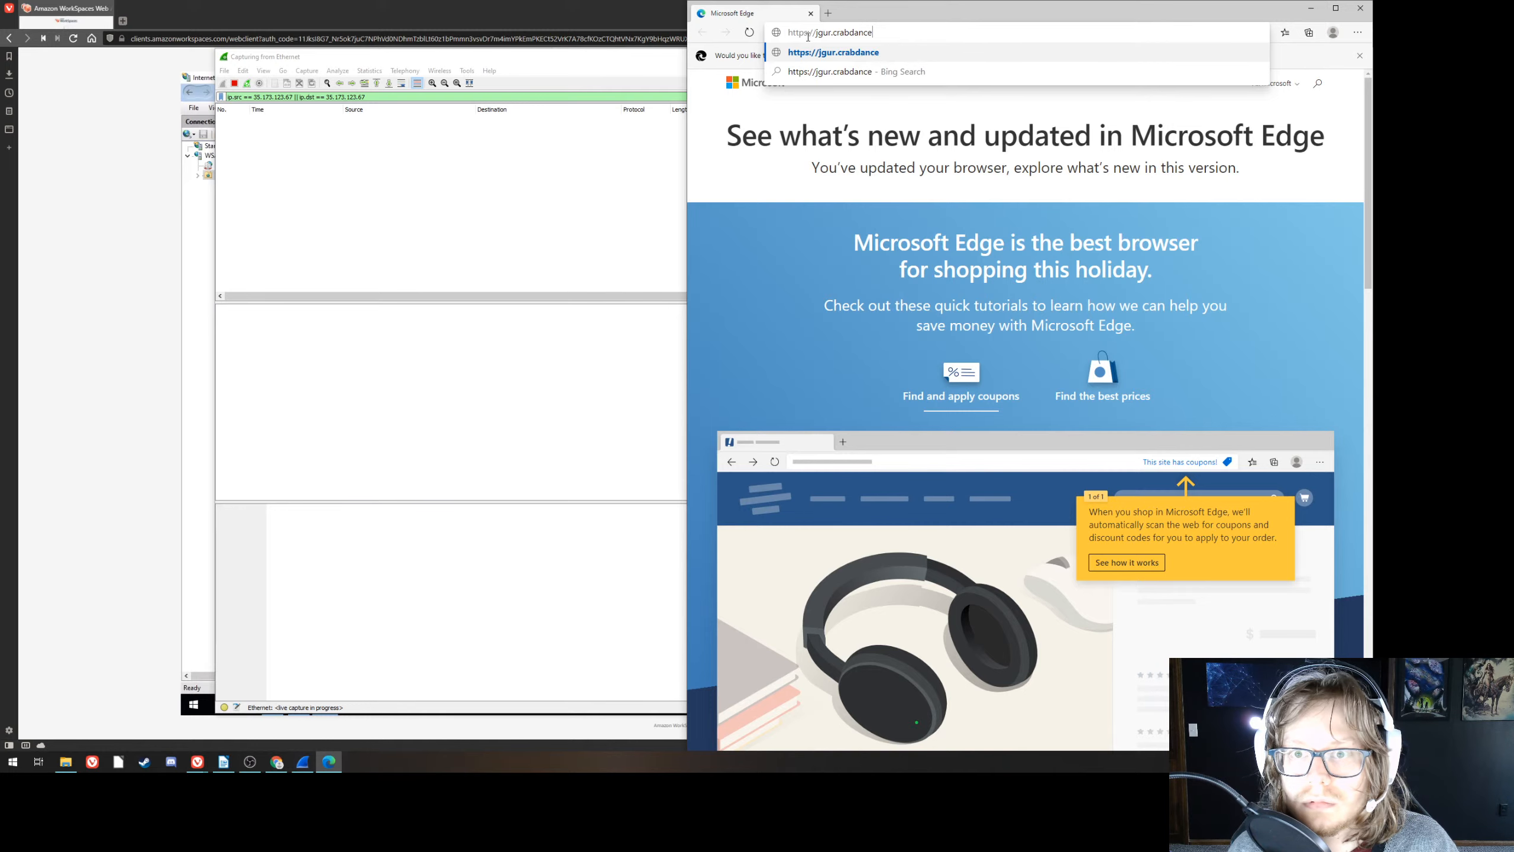
type(".com")
key("Return")
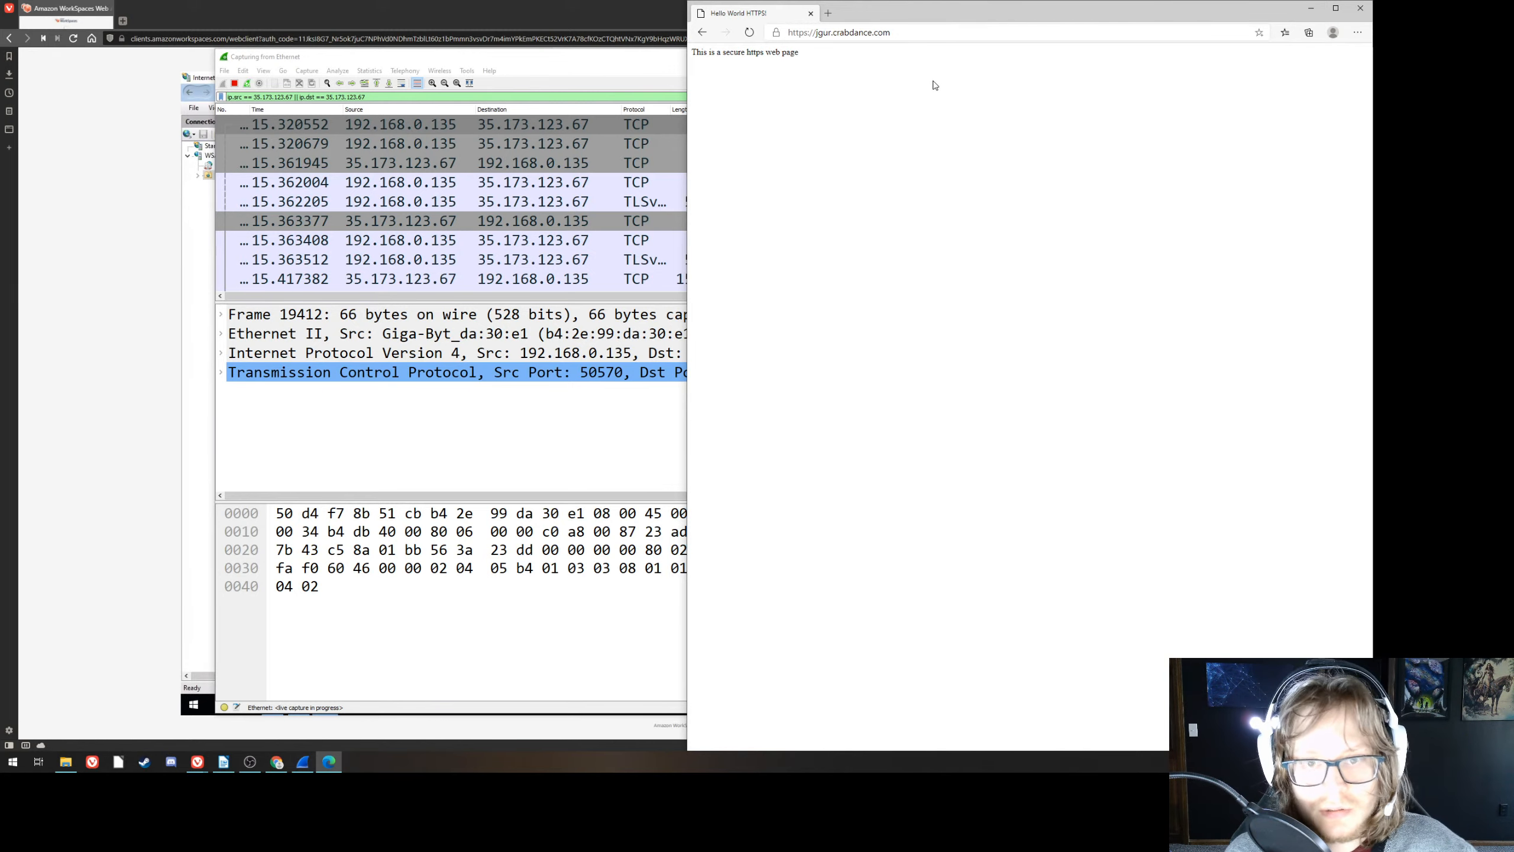
left_click(810, 13)
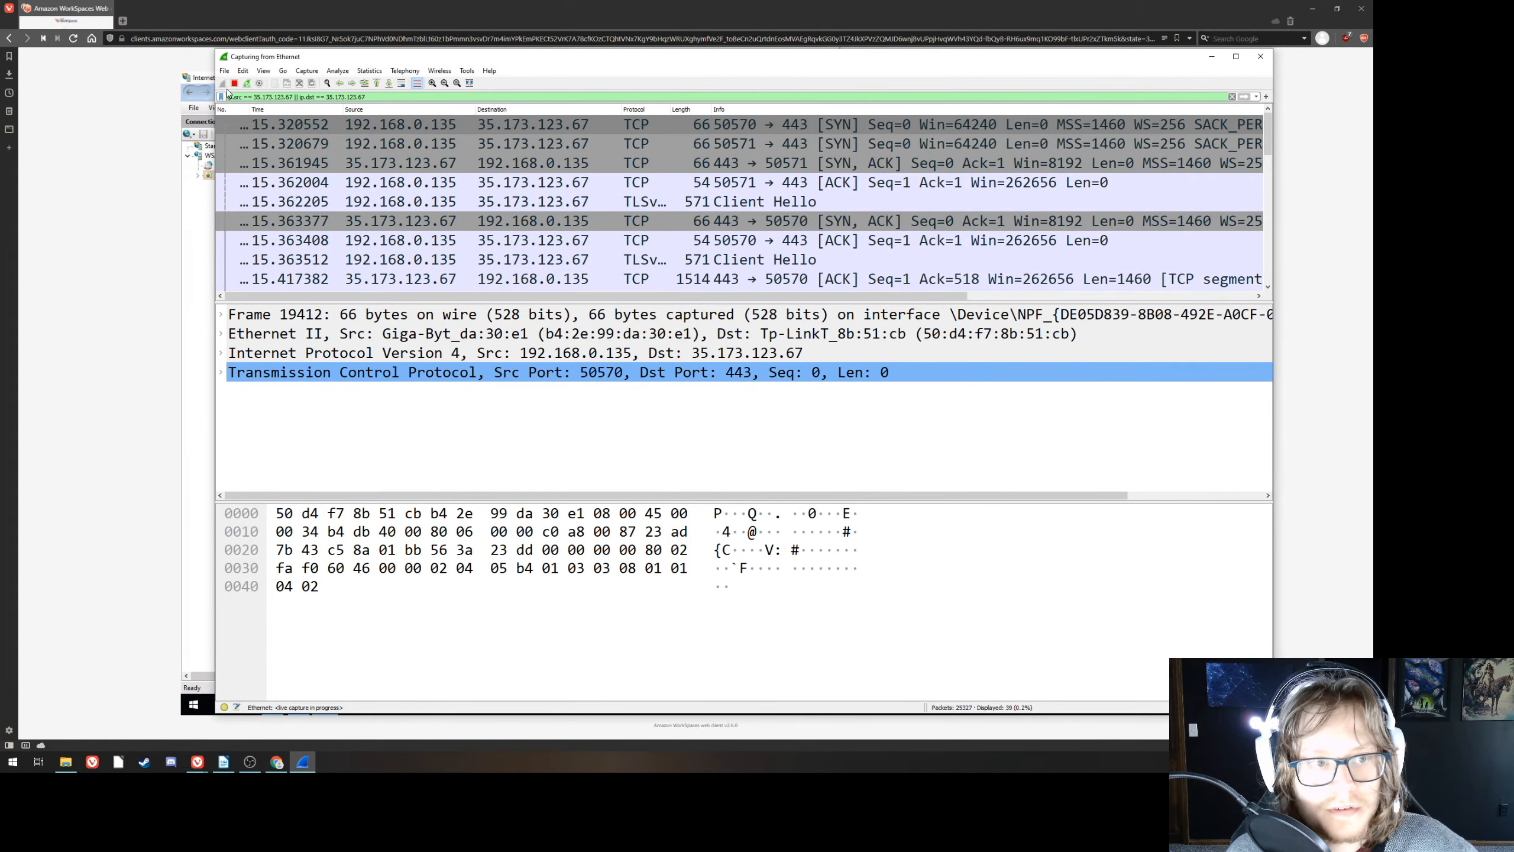
left_click(235, 84)
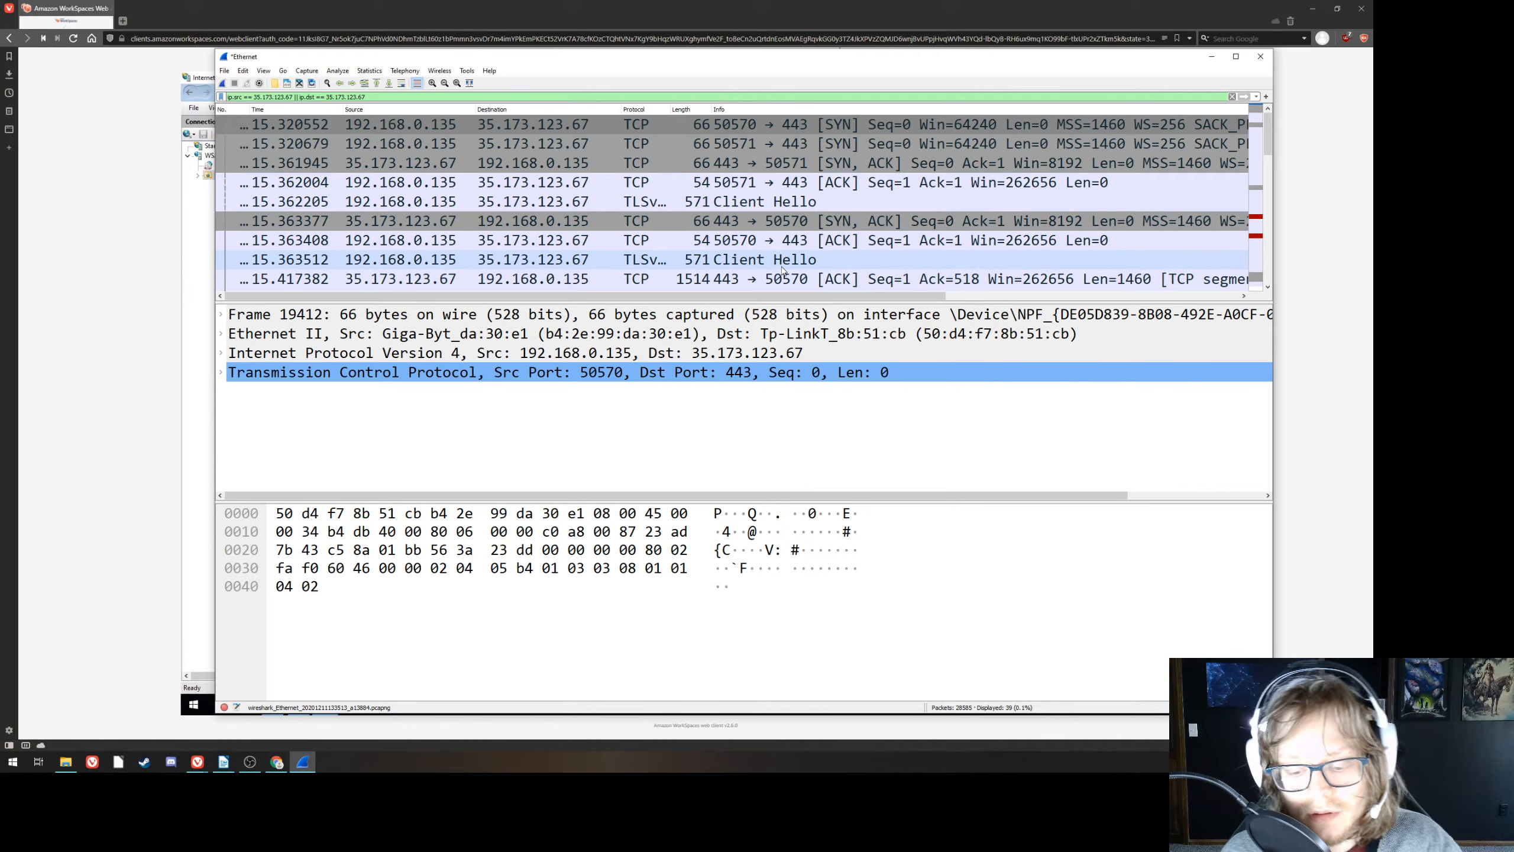
- Examine the captured Client Hello, encrypted handshake and Application Data packets, and select the first SYN packet to port 443
left_click(753, 258)
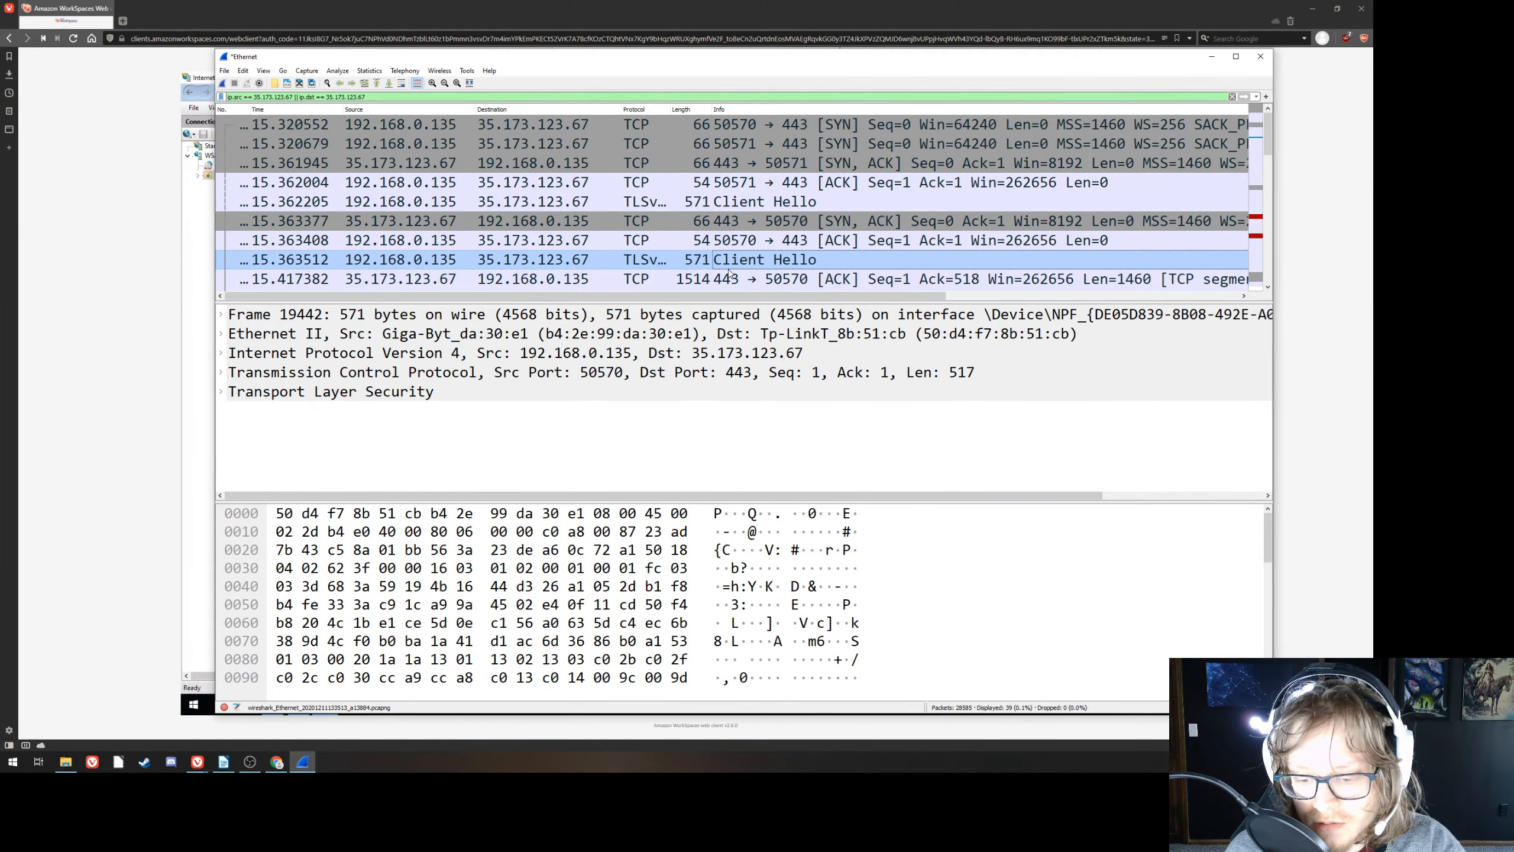
scroll(730, 269, "down", 5)
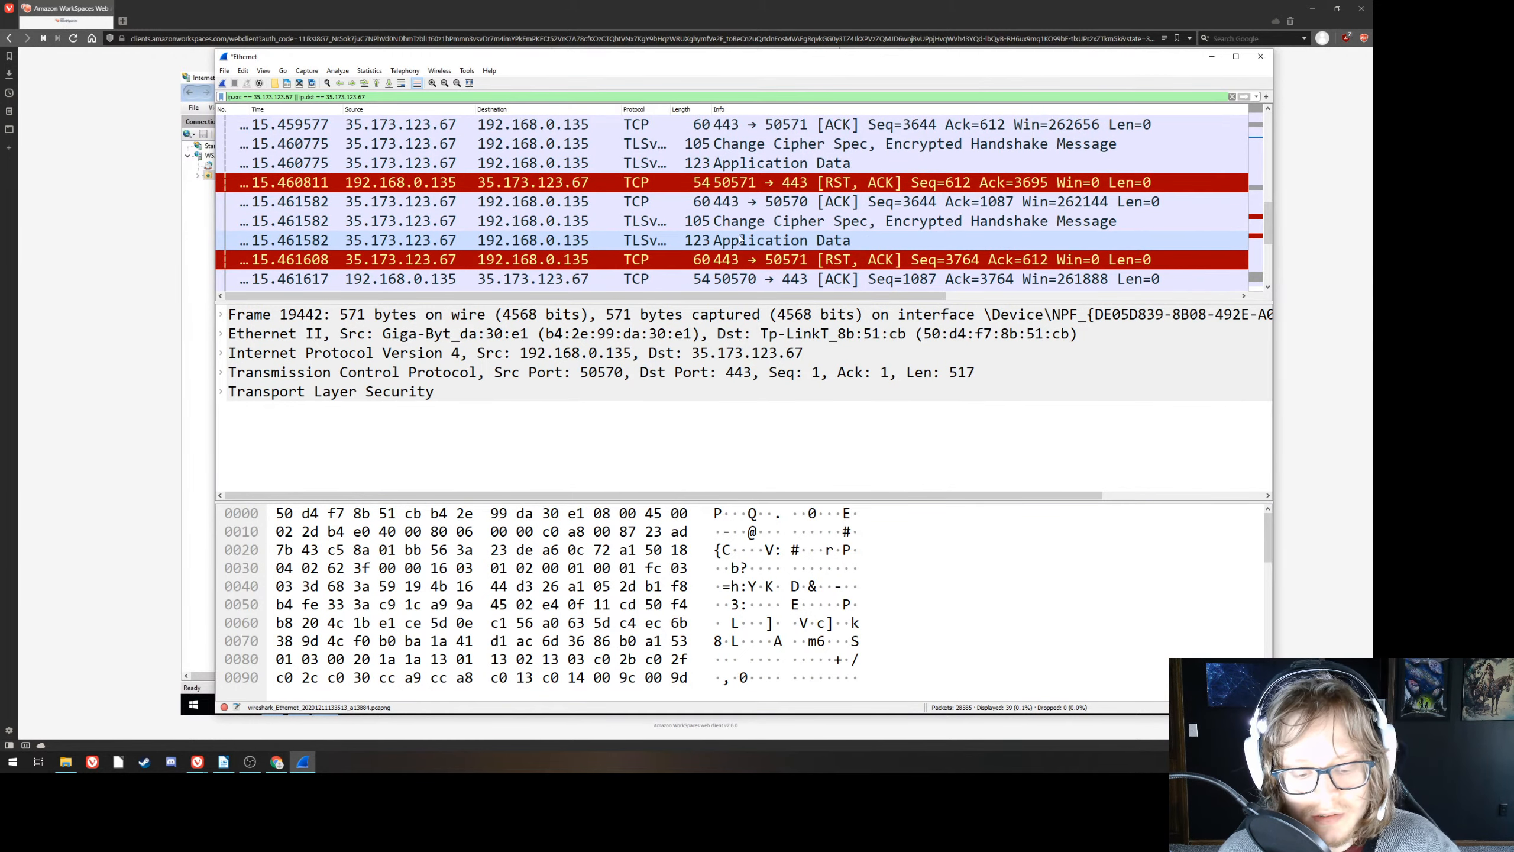
scroll(715, 250, "down", 3)
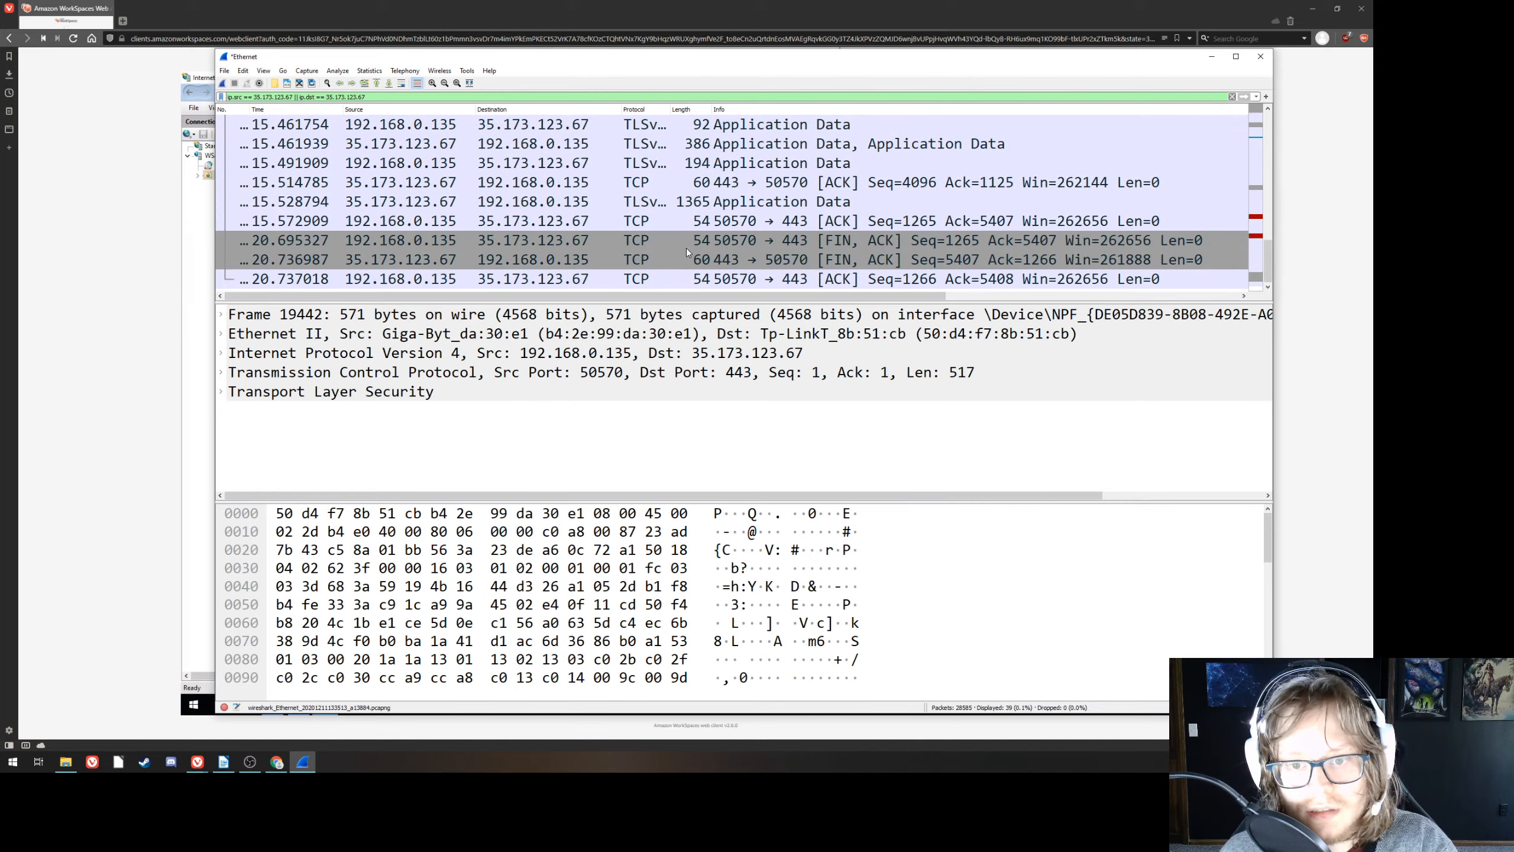
scroll(686, 249, "up", 1)
scroll(686, 251, "up", 5)
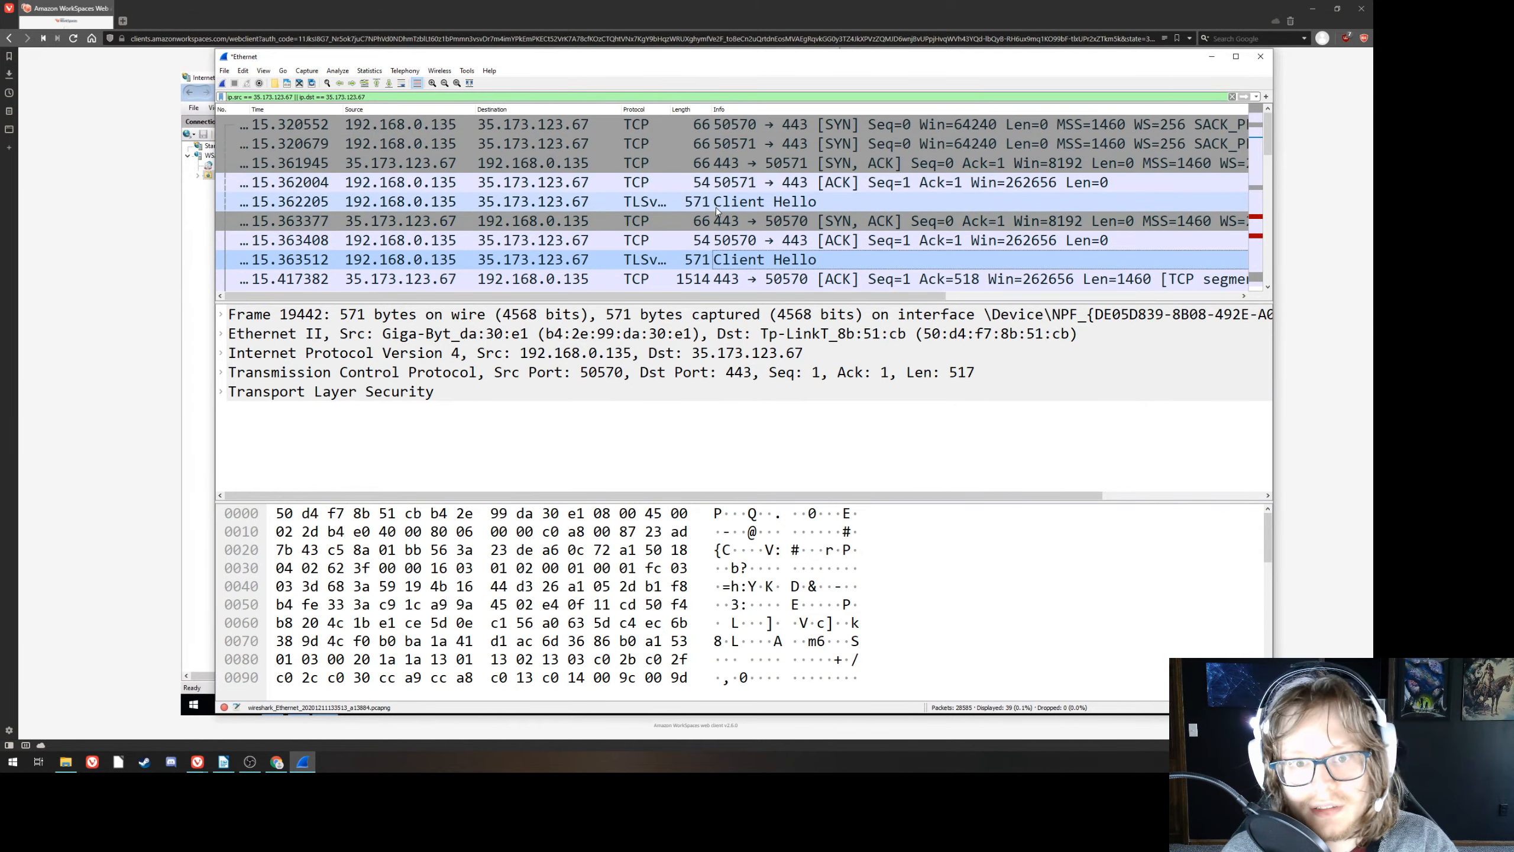
left_click(694, 203)
left_click(785, 125)
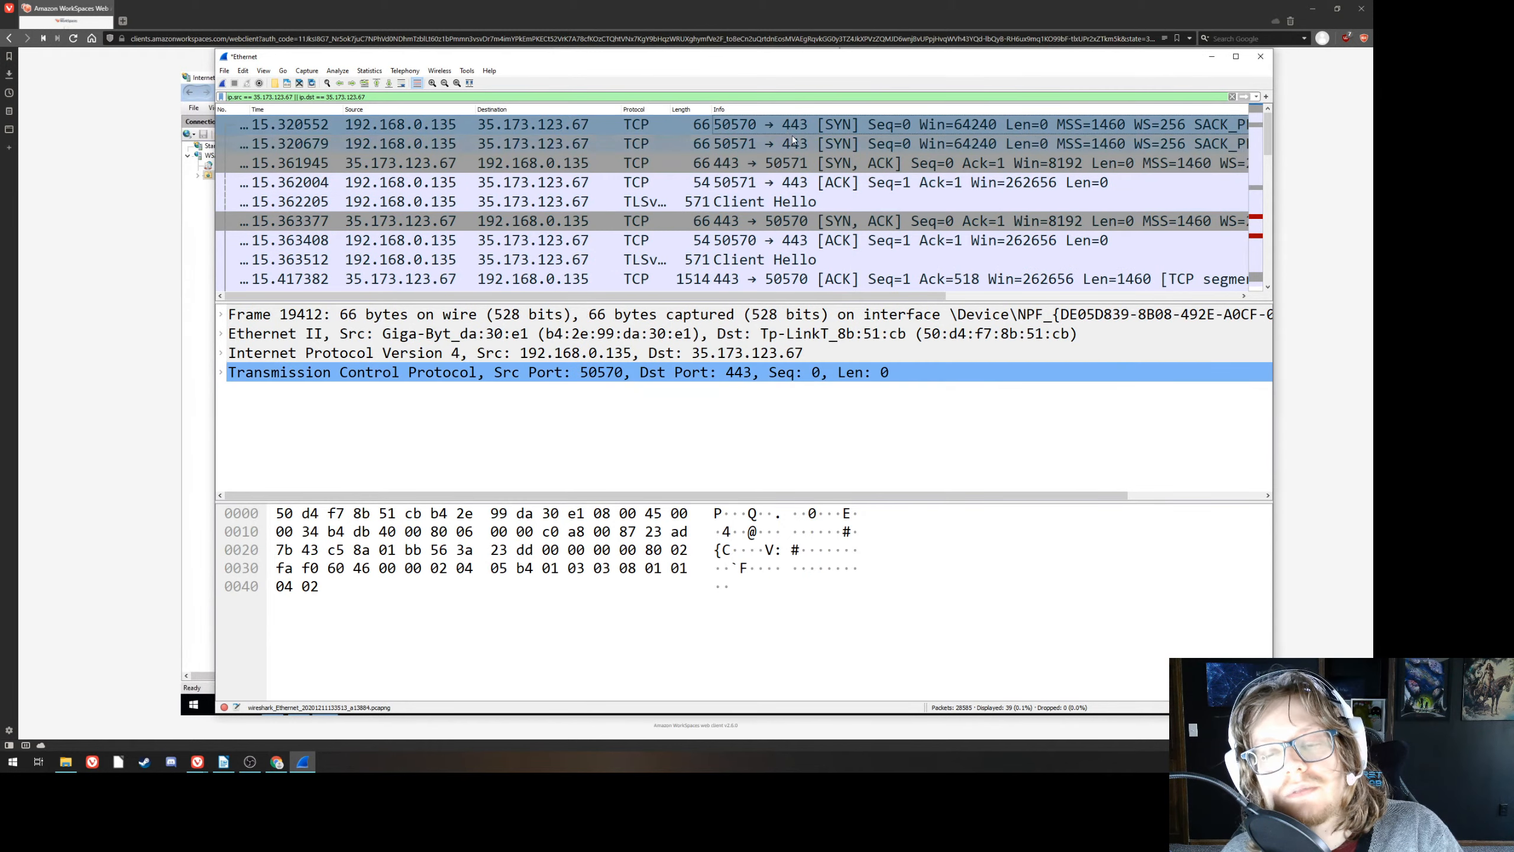
- Compare the SYN packets from source ports 50570 and 50571 and select the first Client Hello packet
left_click(797, 144)
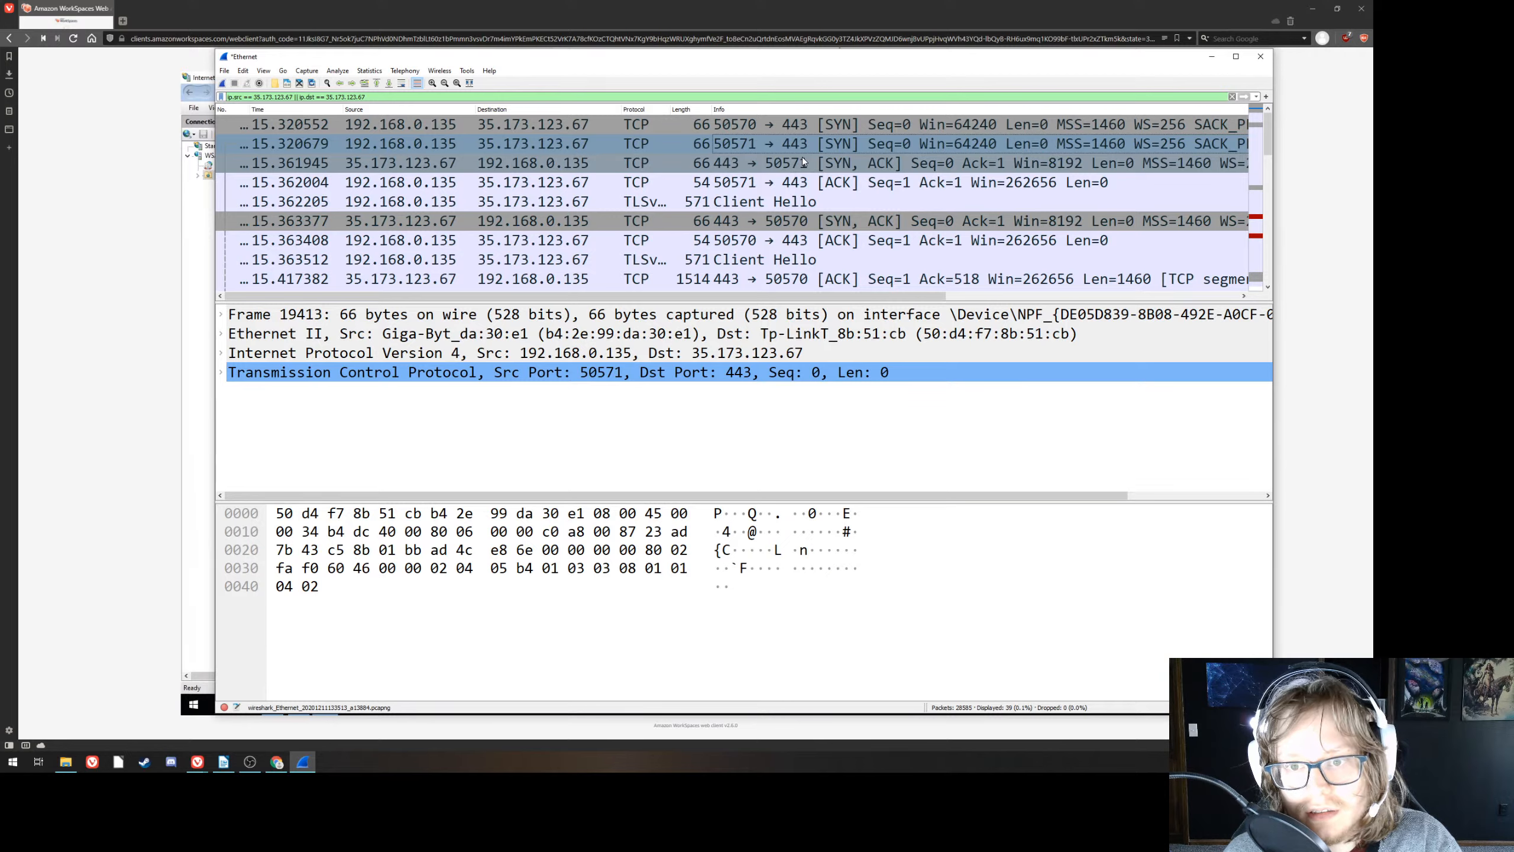
left_click(773, 125)
left_click(788, 142)
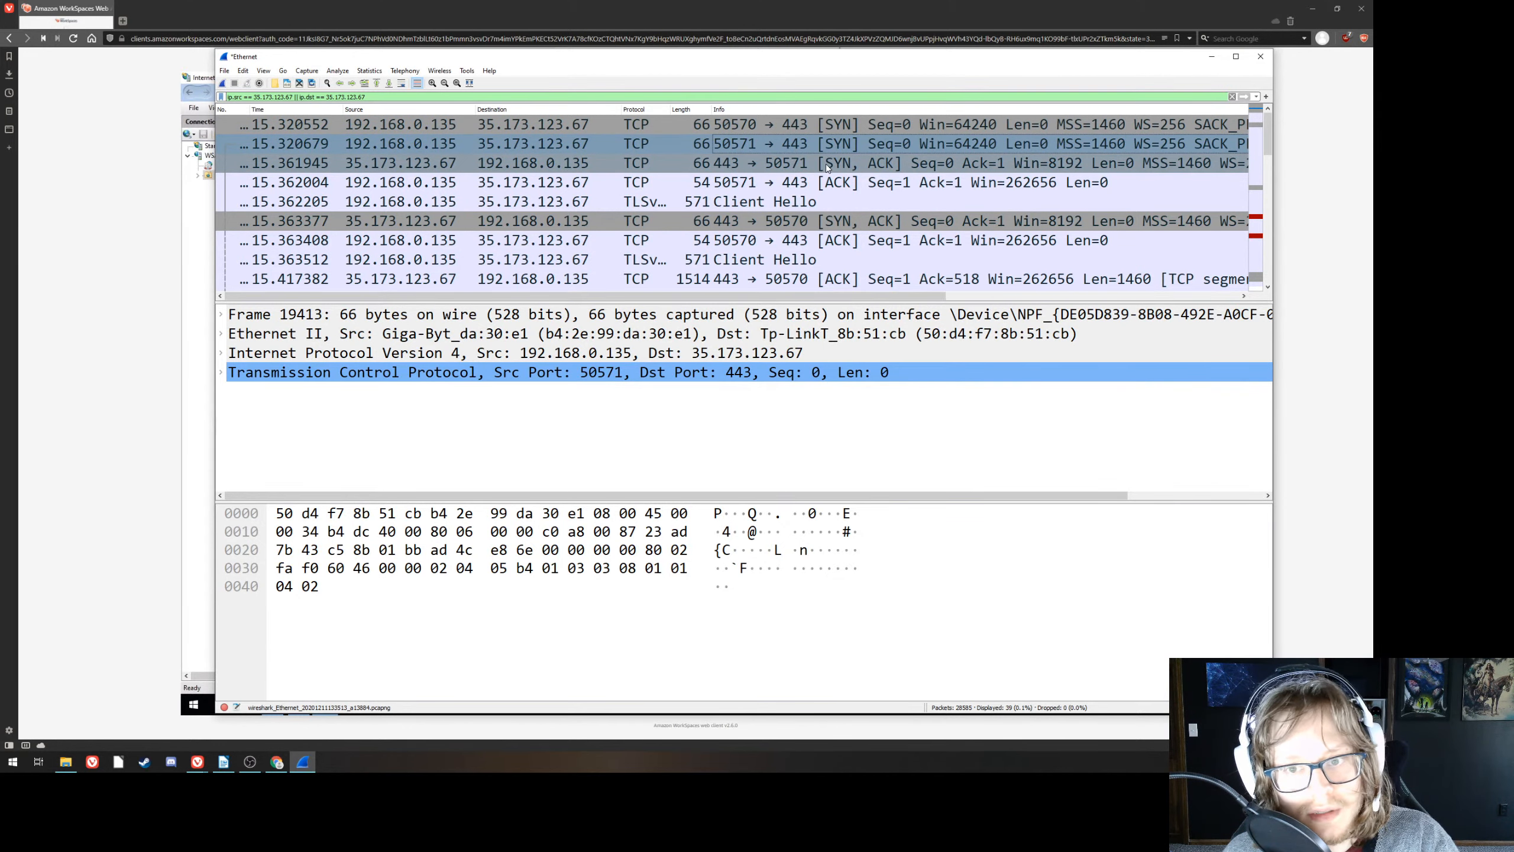
left_click(837, 183)
left_click(836, 200)
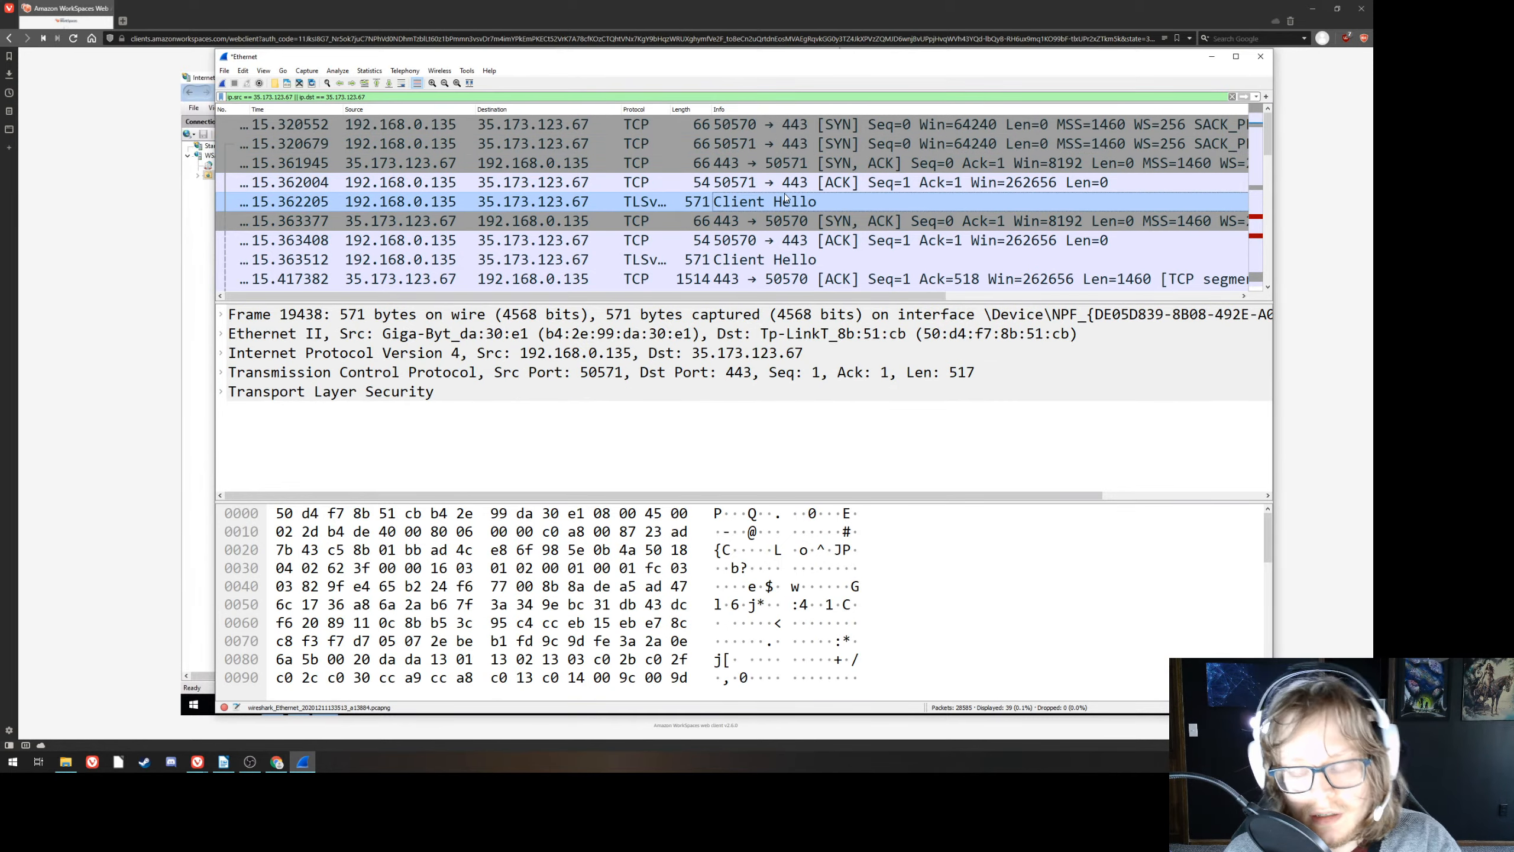
- Maximize the Wireshark window and select the first Server Hello, Certificate, Certificate Status packet
left_click(1235, 57)
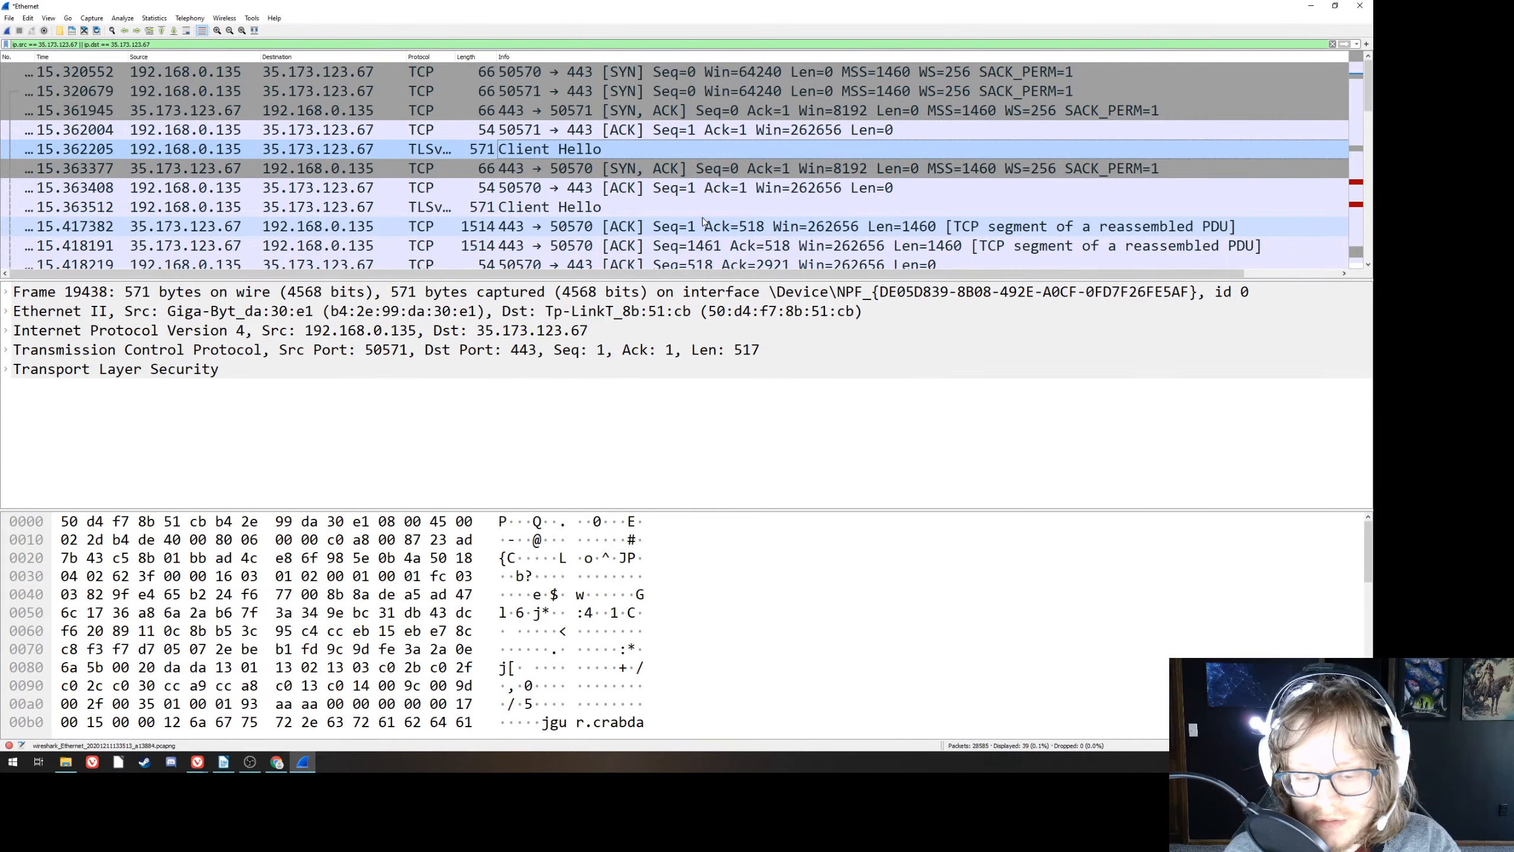
left_click(614, 213)
scroll(626, 221, "down", 1)
left_click(649, 226)
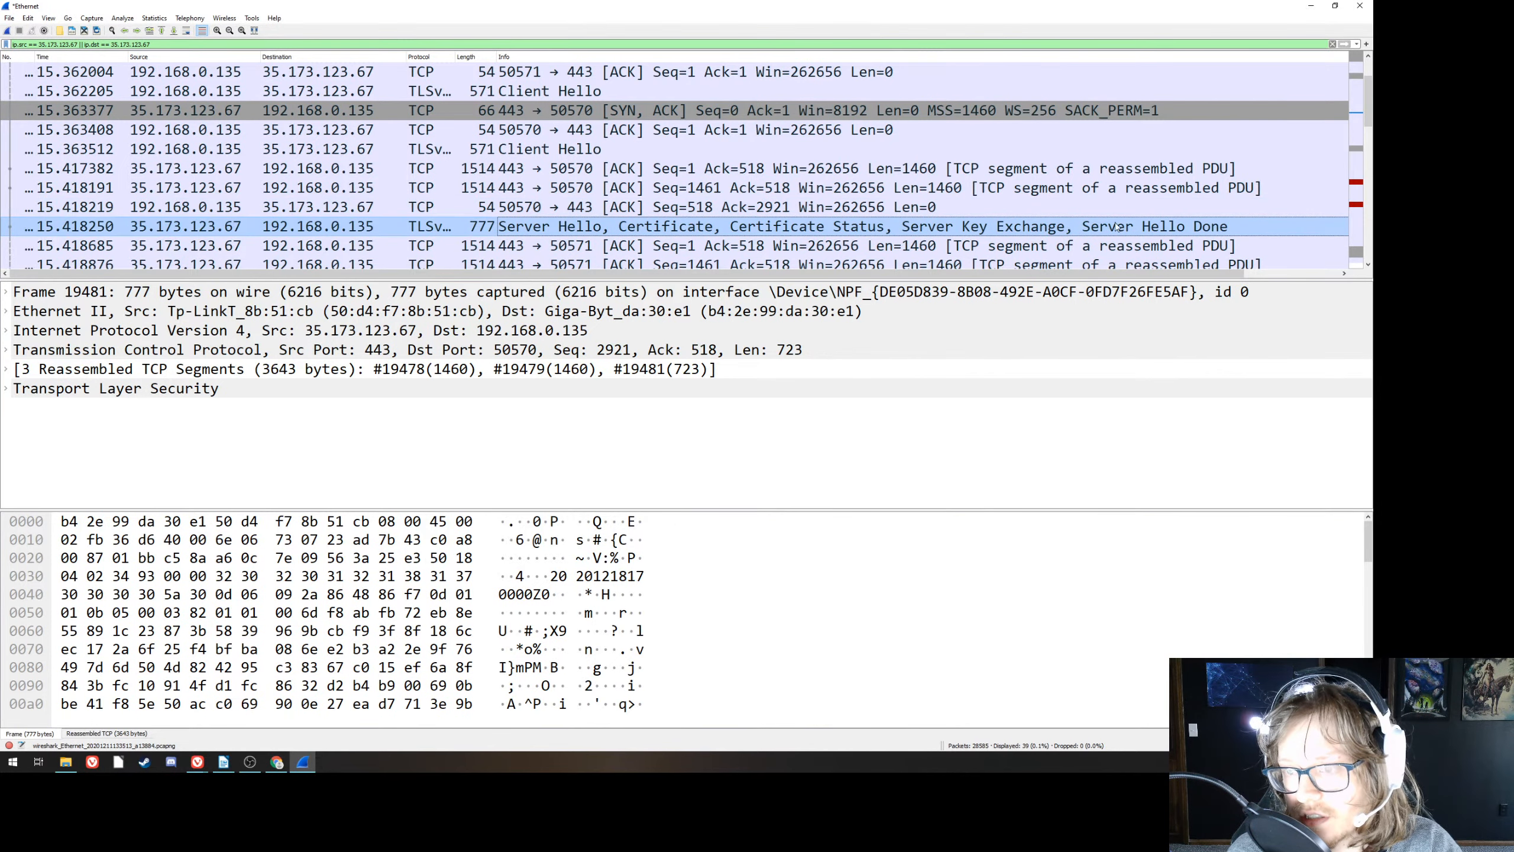
- Expand the packet's Transport Layer Security record and the Certificate handshake message inside it
double_click(26, 371)
double_click(26, 370)
left_click(5, 388)
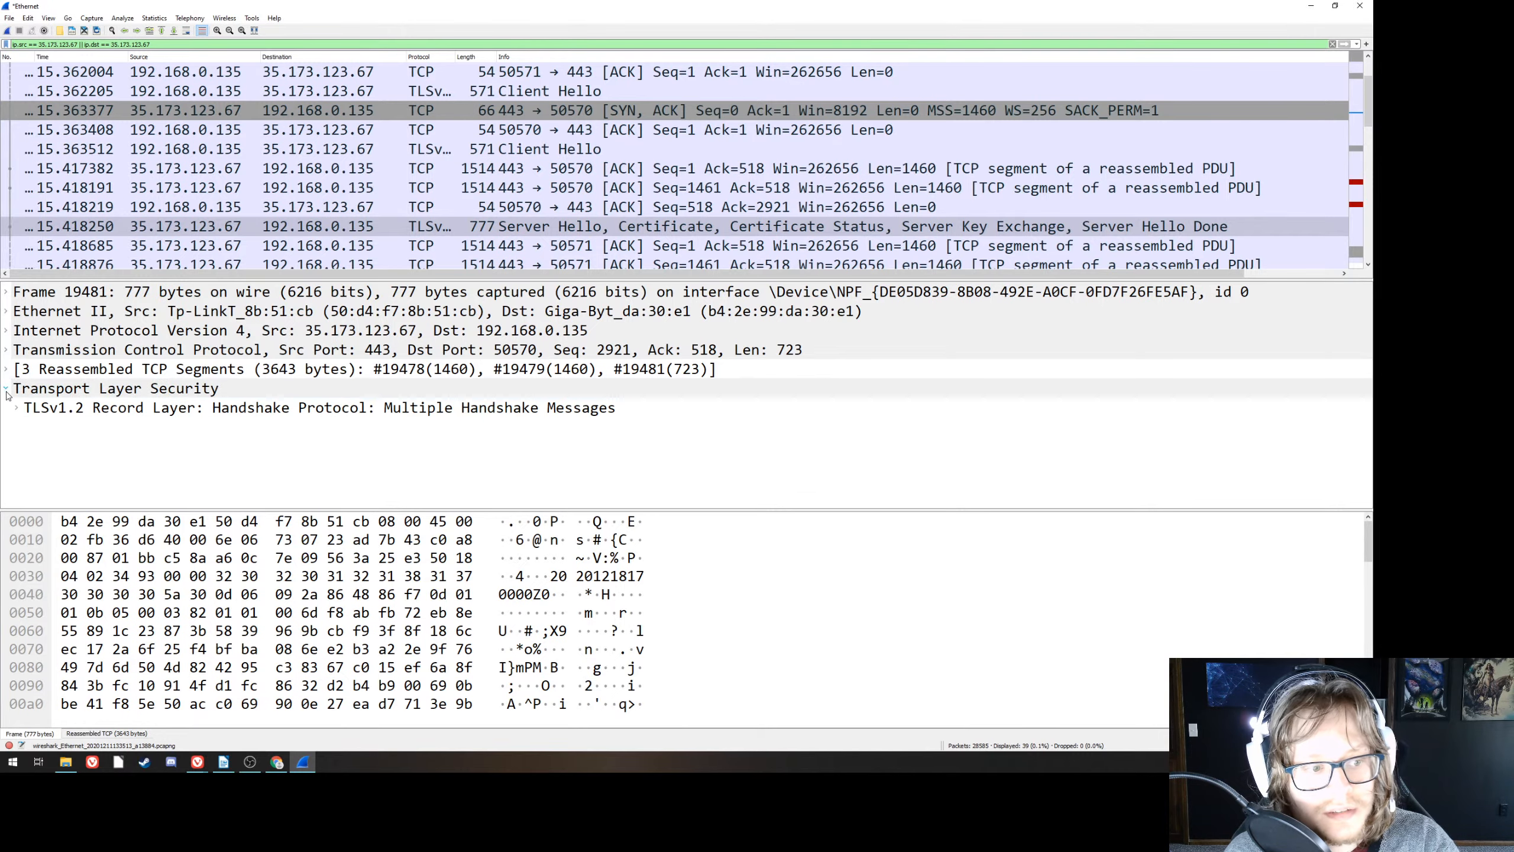
double_click(23, 407)
scroll(23, 408, "down", 2)
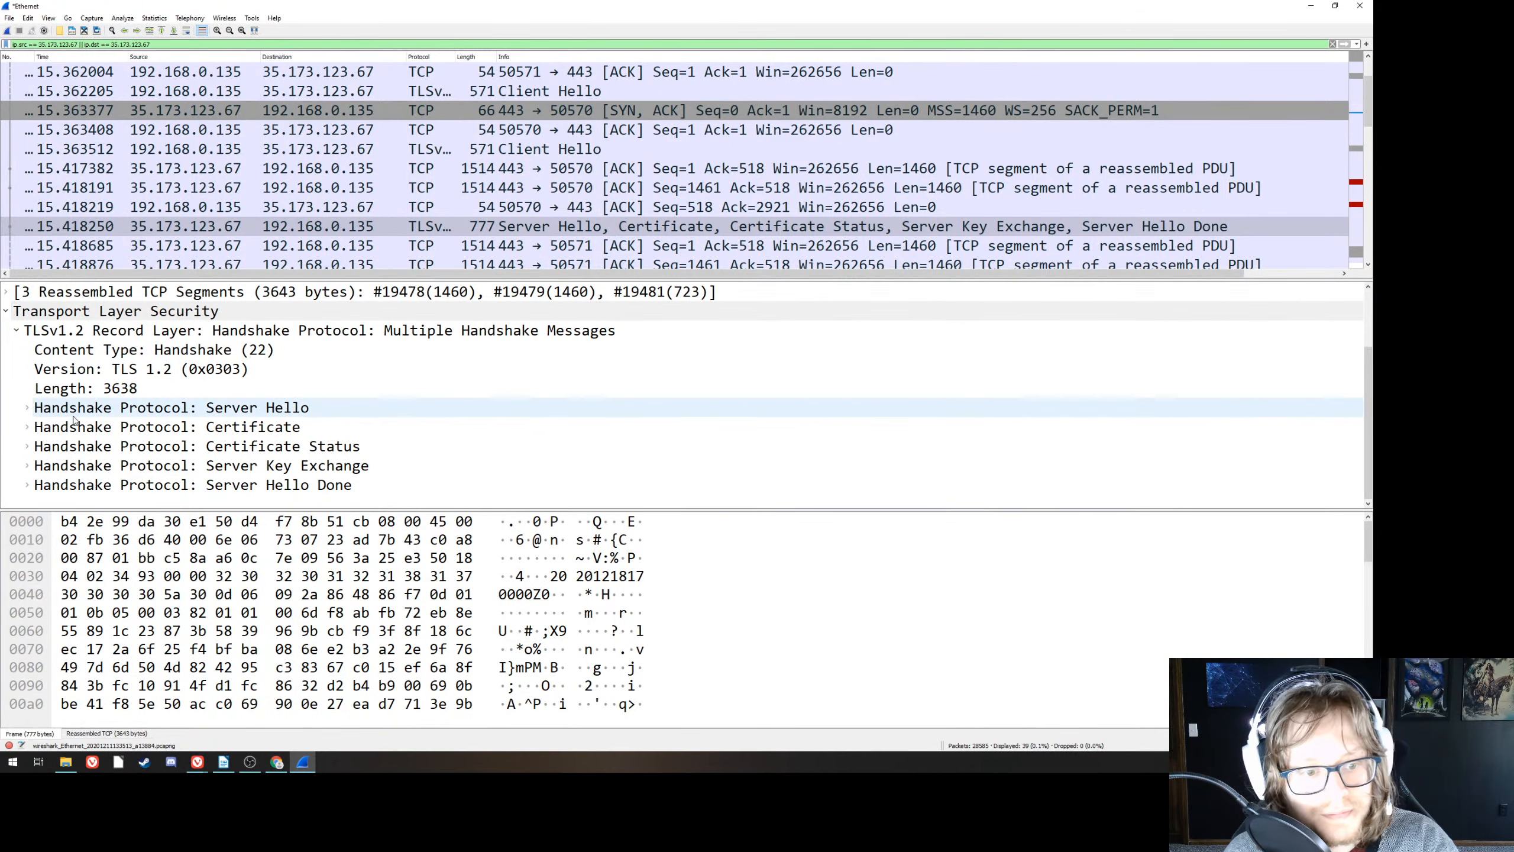
left_click(42, 409)
left_click(43, 427)
double_click(43, 427)
scroll(90, 405, "down", 1)
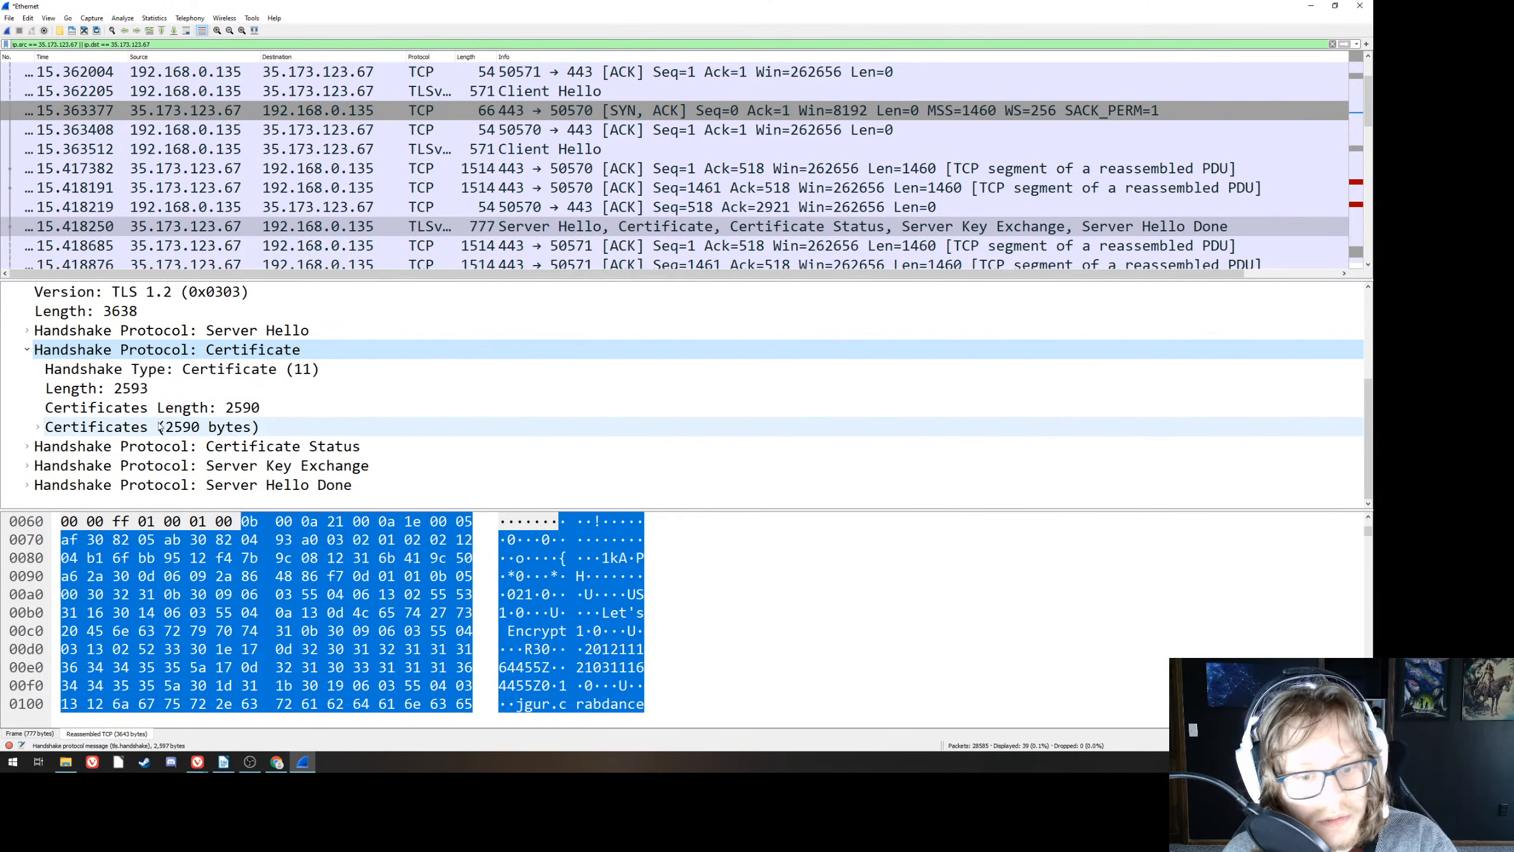
- Examine the certificate's raw bytes for the Let's Encrypt issuer and the jgur.crabdance.com domain name
left_click(259, 425)
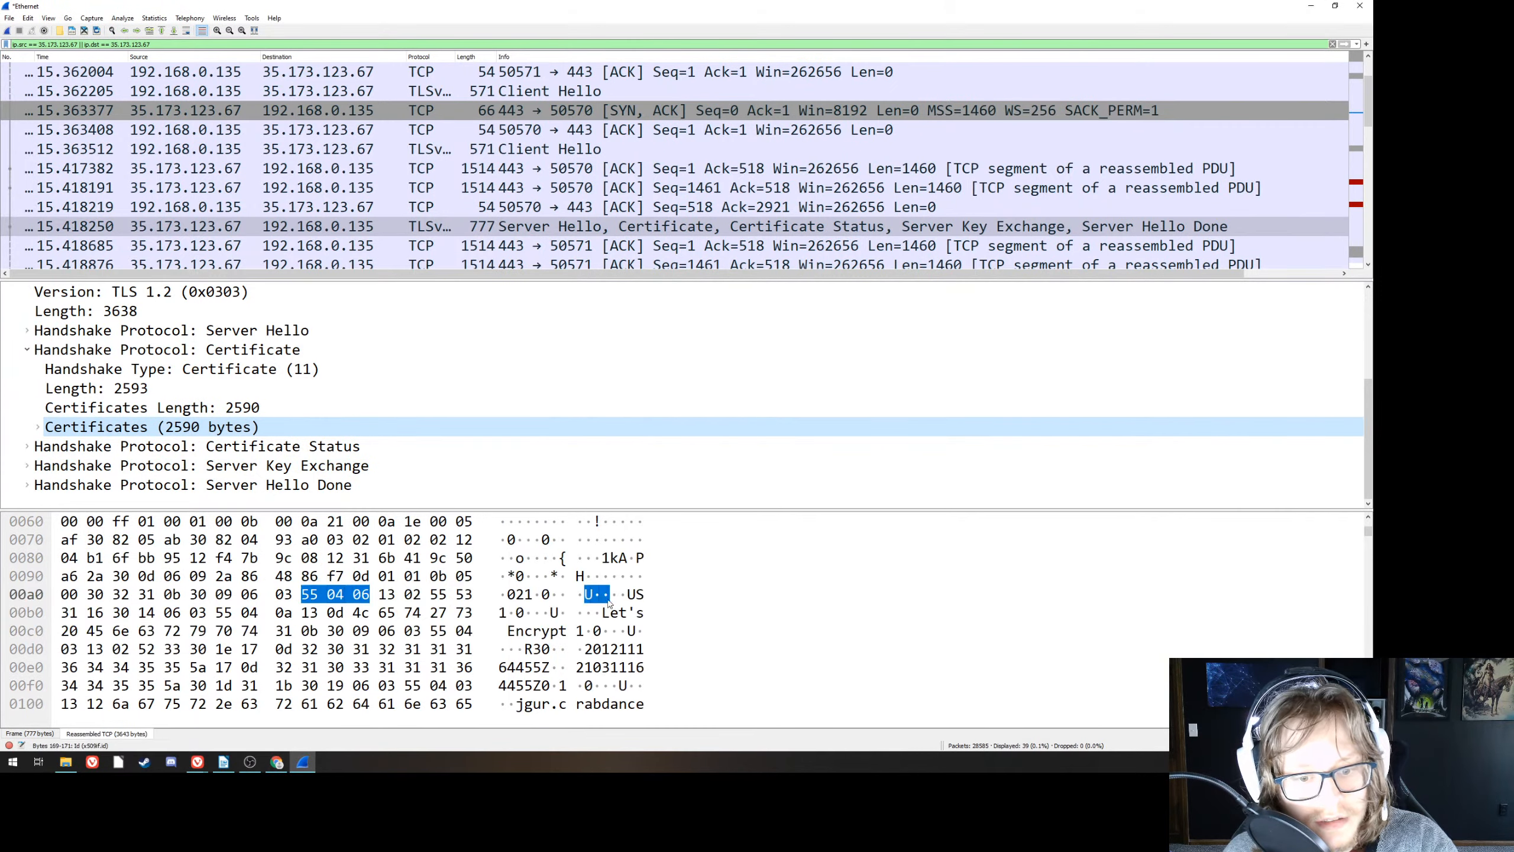
left_click(237, 352)
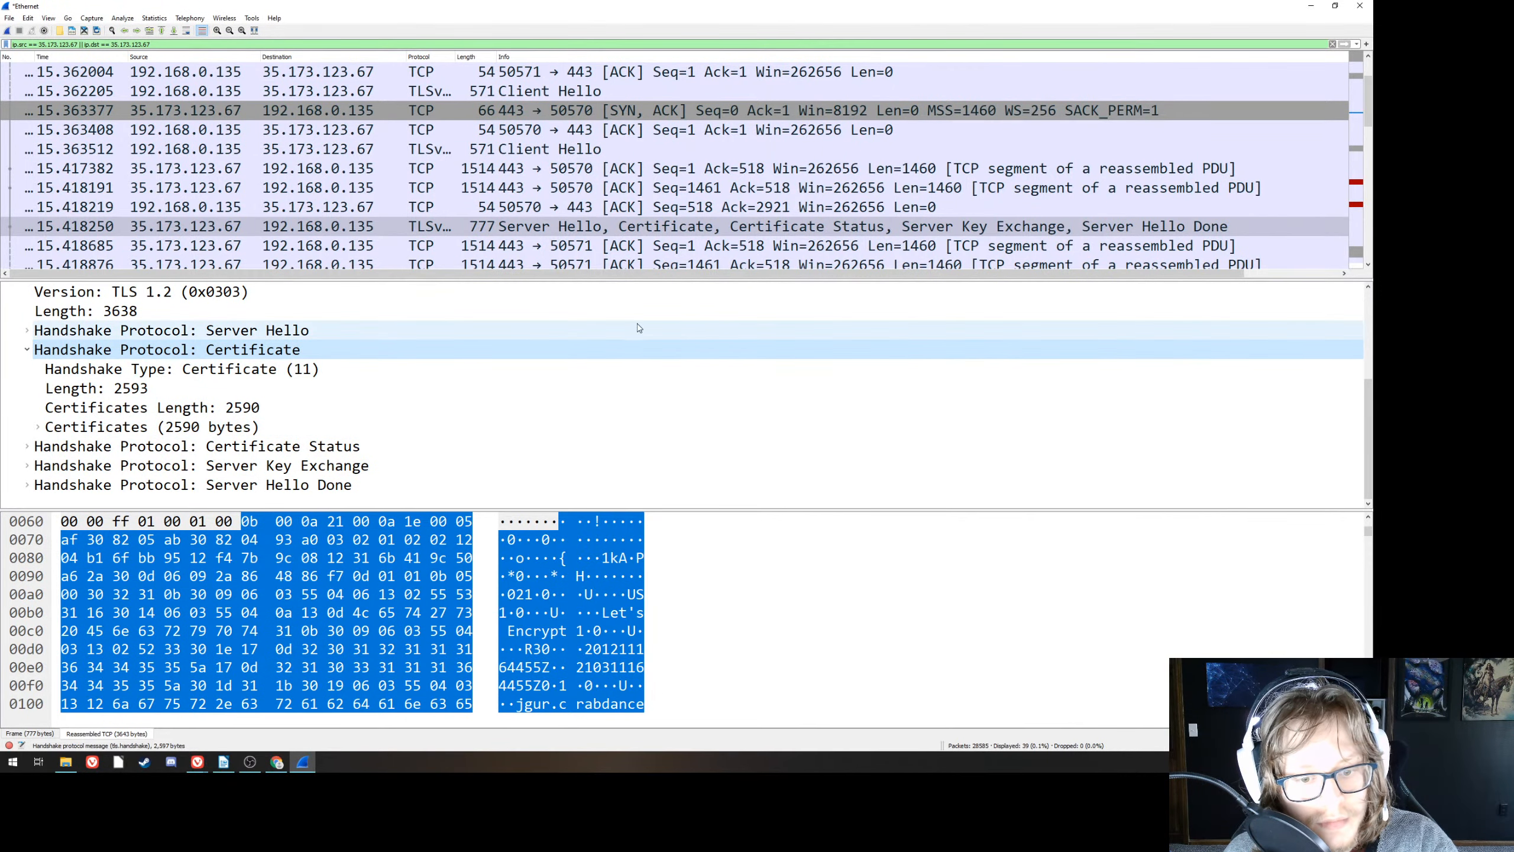
scroll(732, 628, "down", 1)
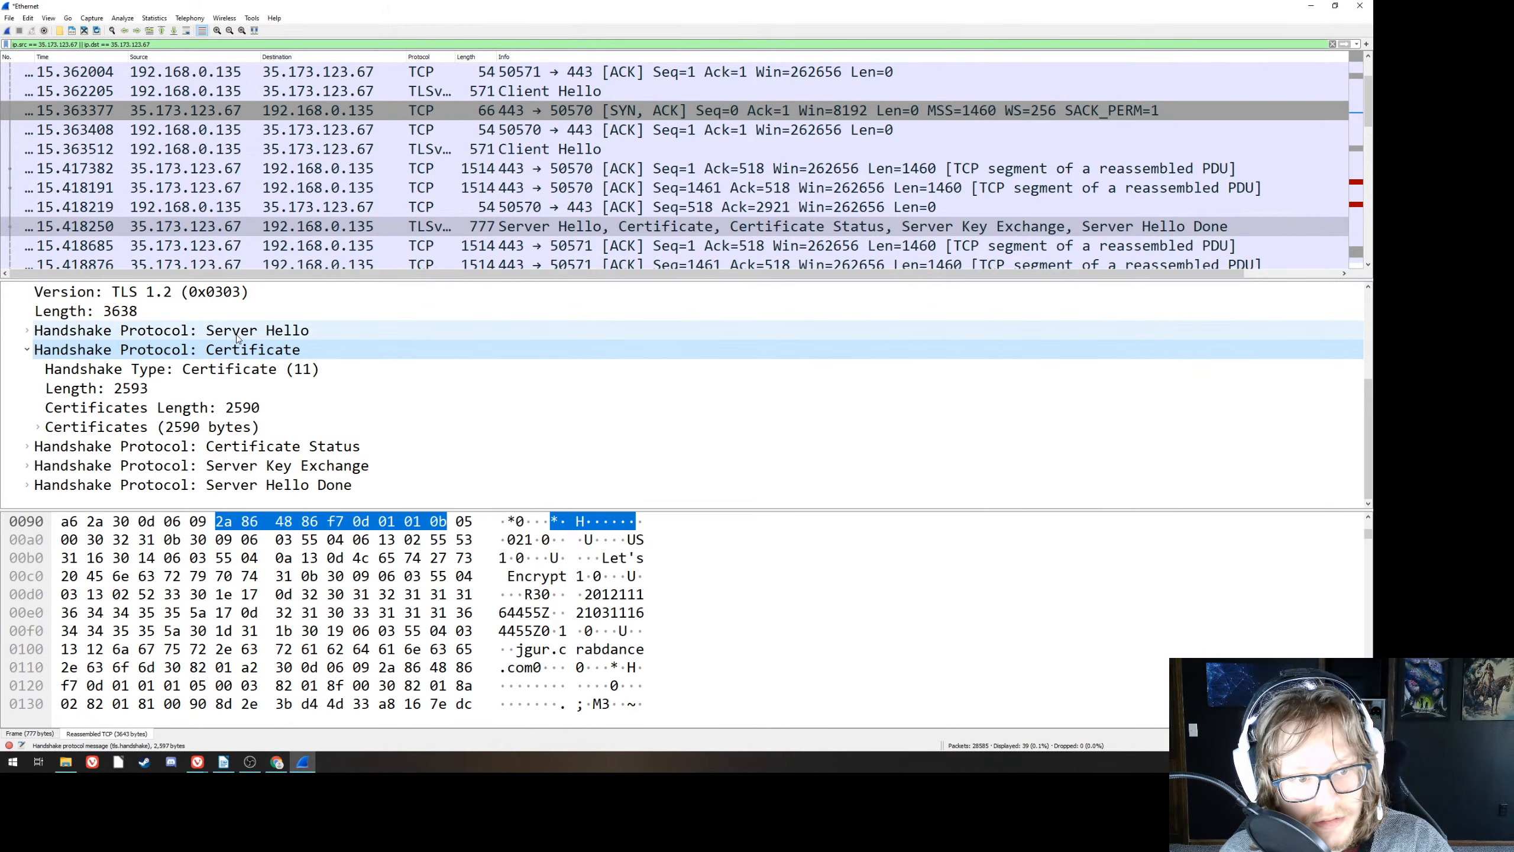
left_click(230, 429)
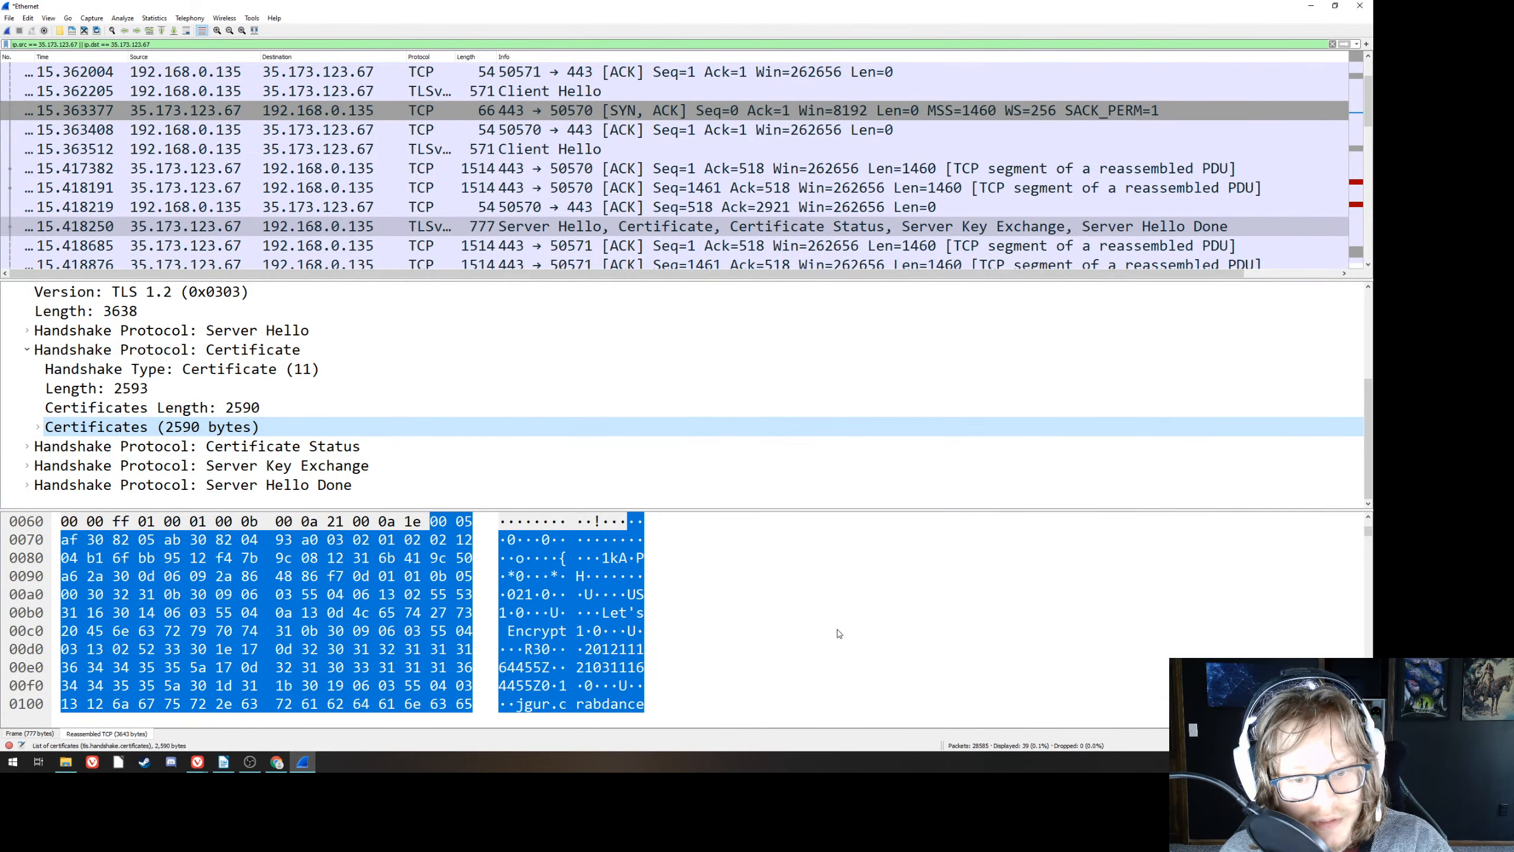
left_click(560, 707)
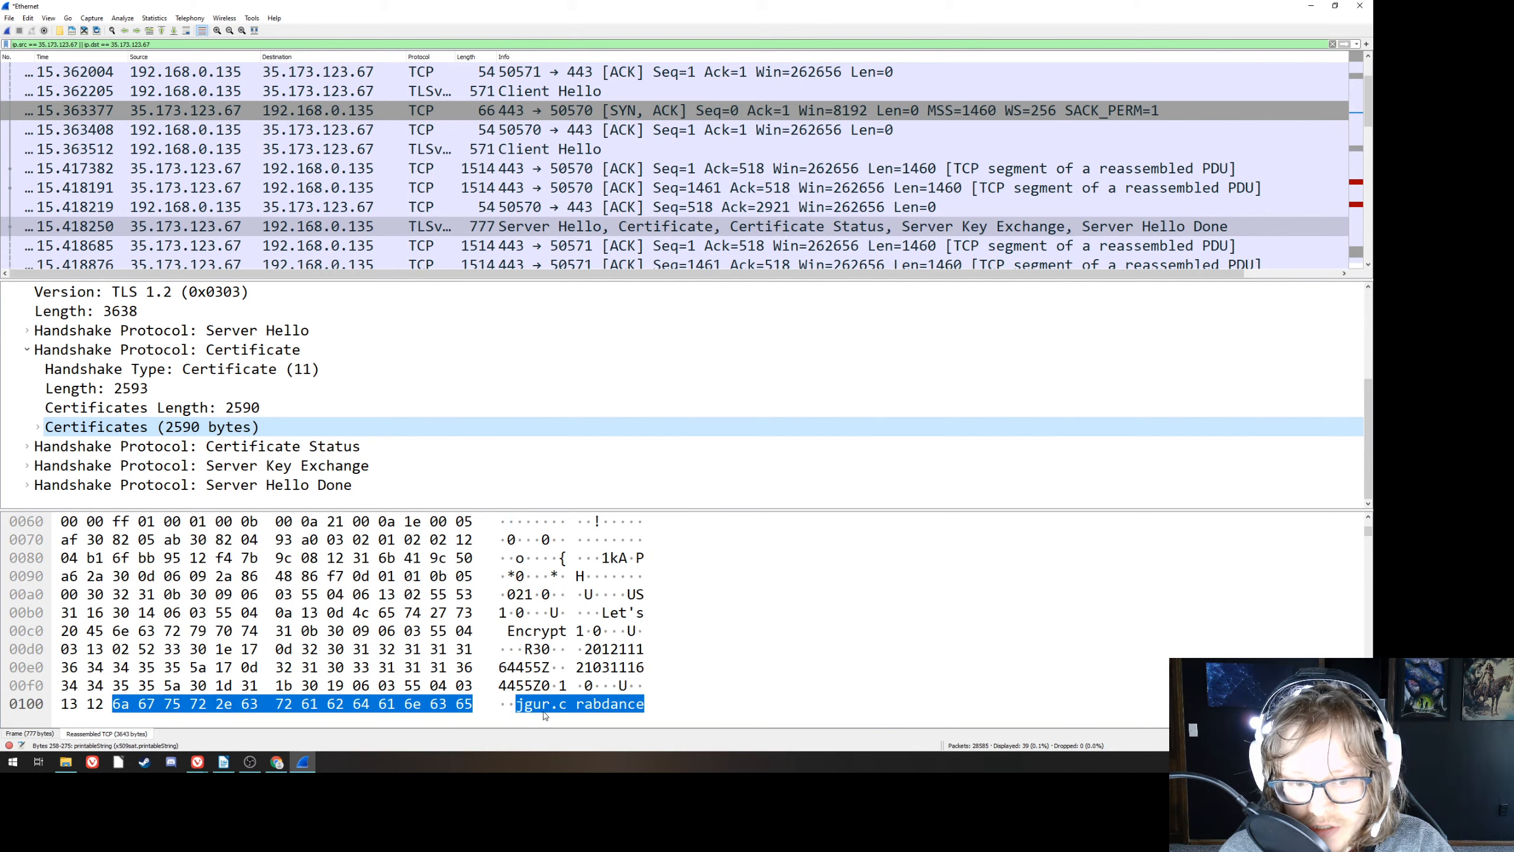
scroll(581, 710, "down", 1)
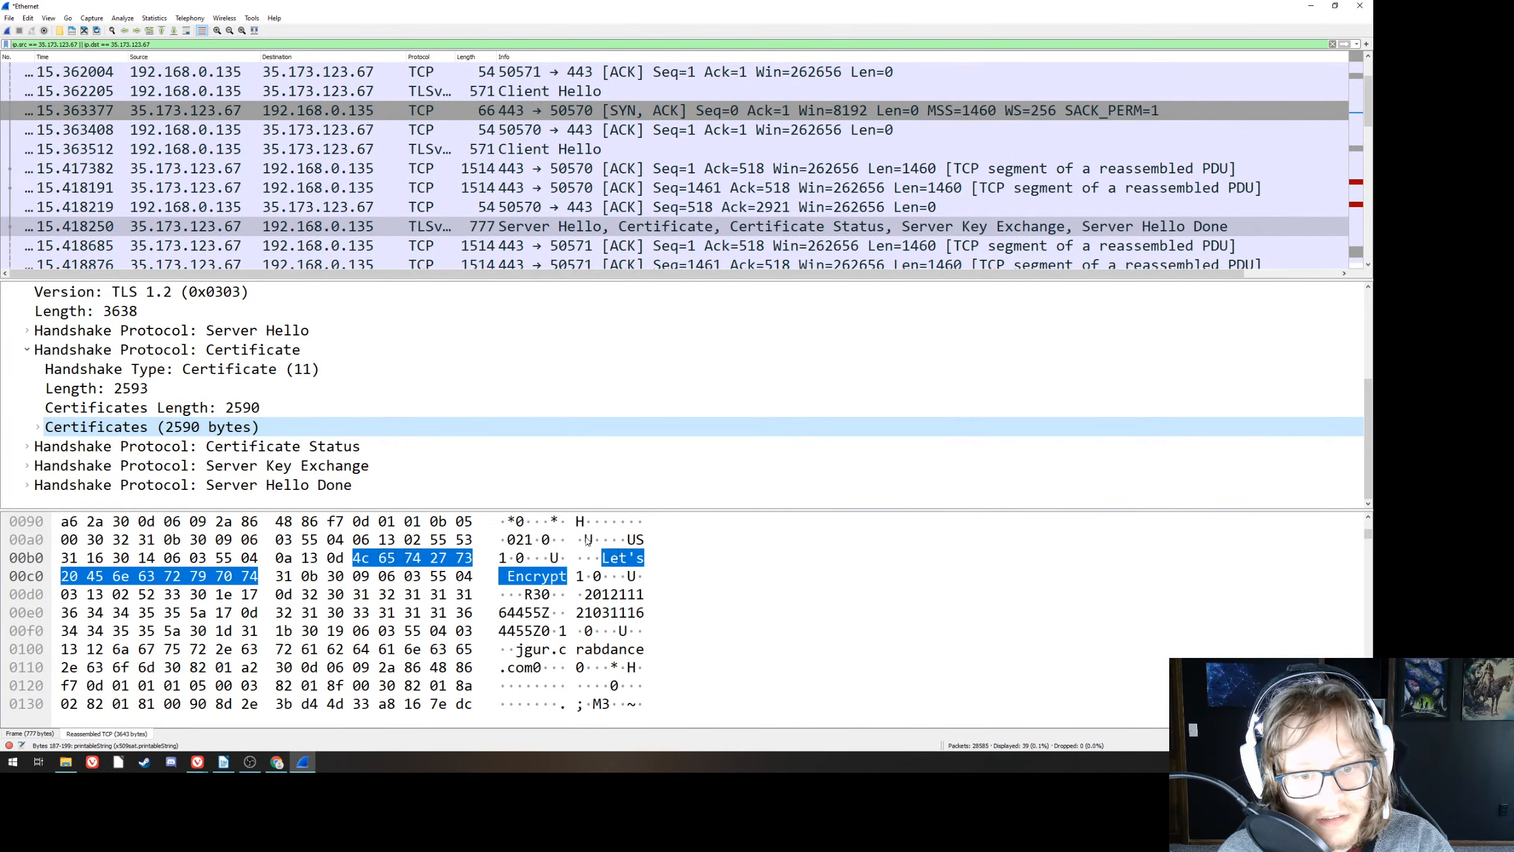
left_click(238, 351)
left_click(256, 427)
scroll(632, 593, "up", 1)
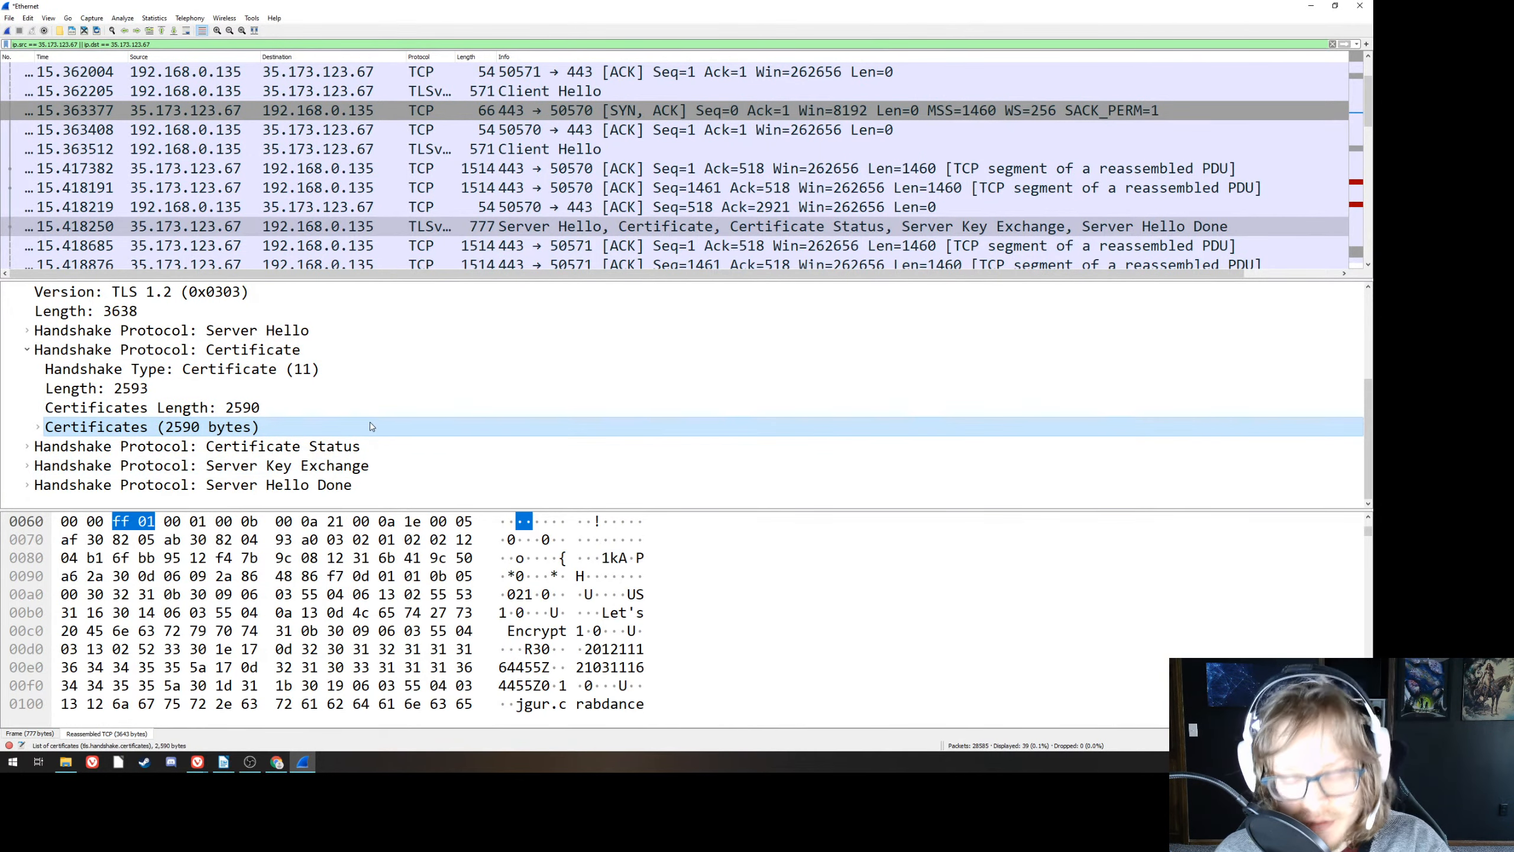
- Collapse the Certificate handshake message and examine the raw bytes of the Certificate Status message
left_click(27, 350)
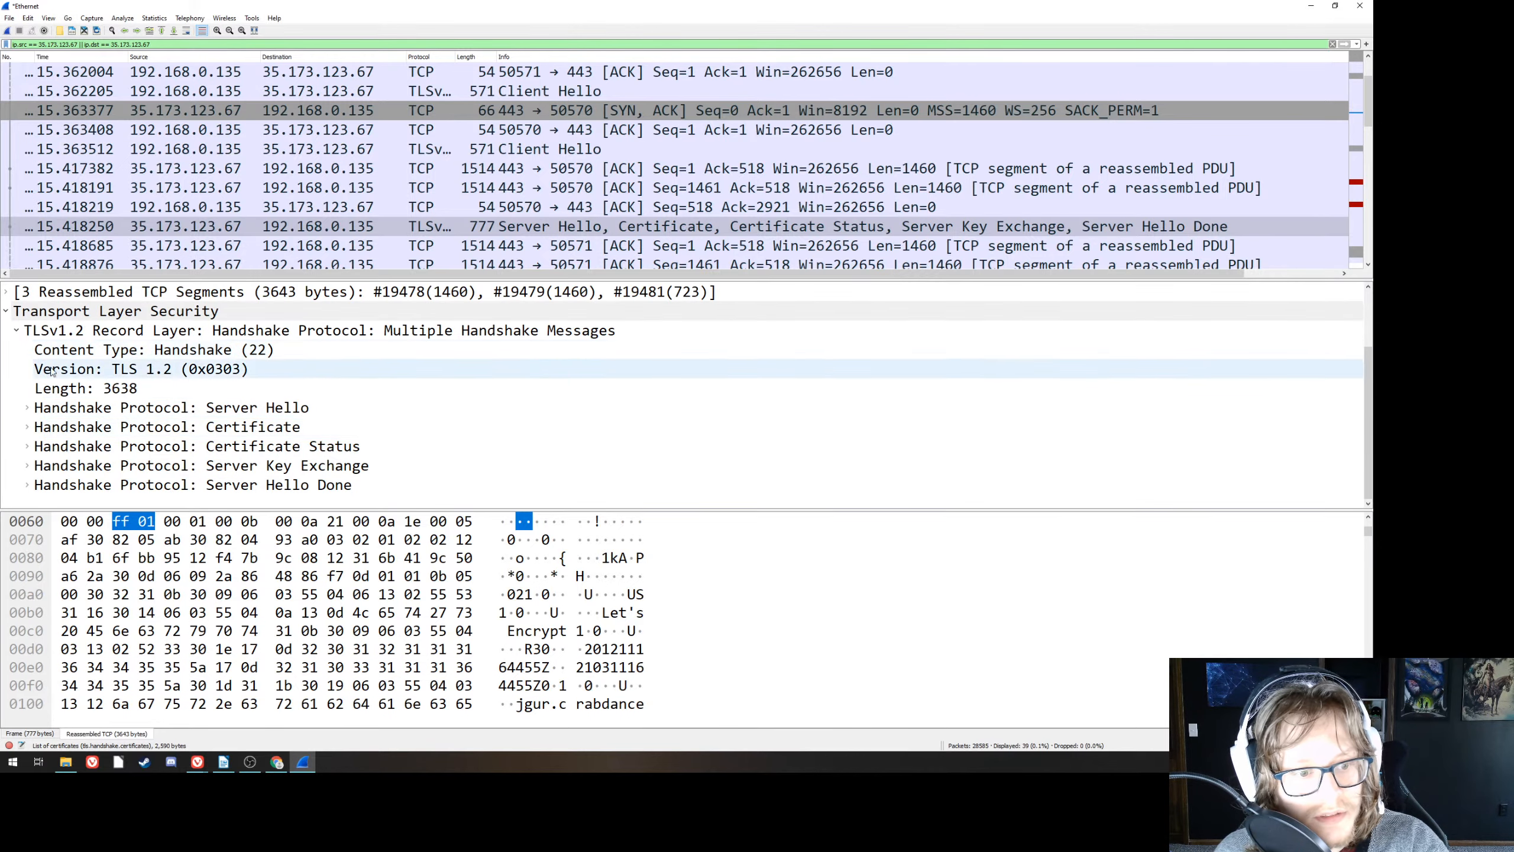
left_click(218, 449)
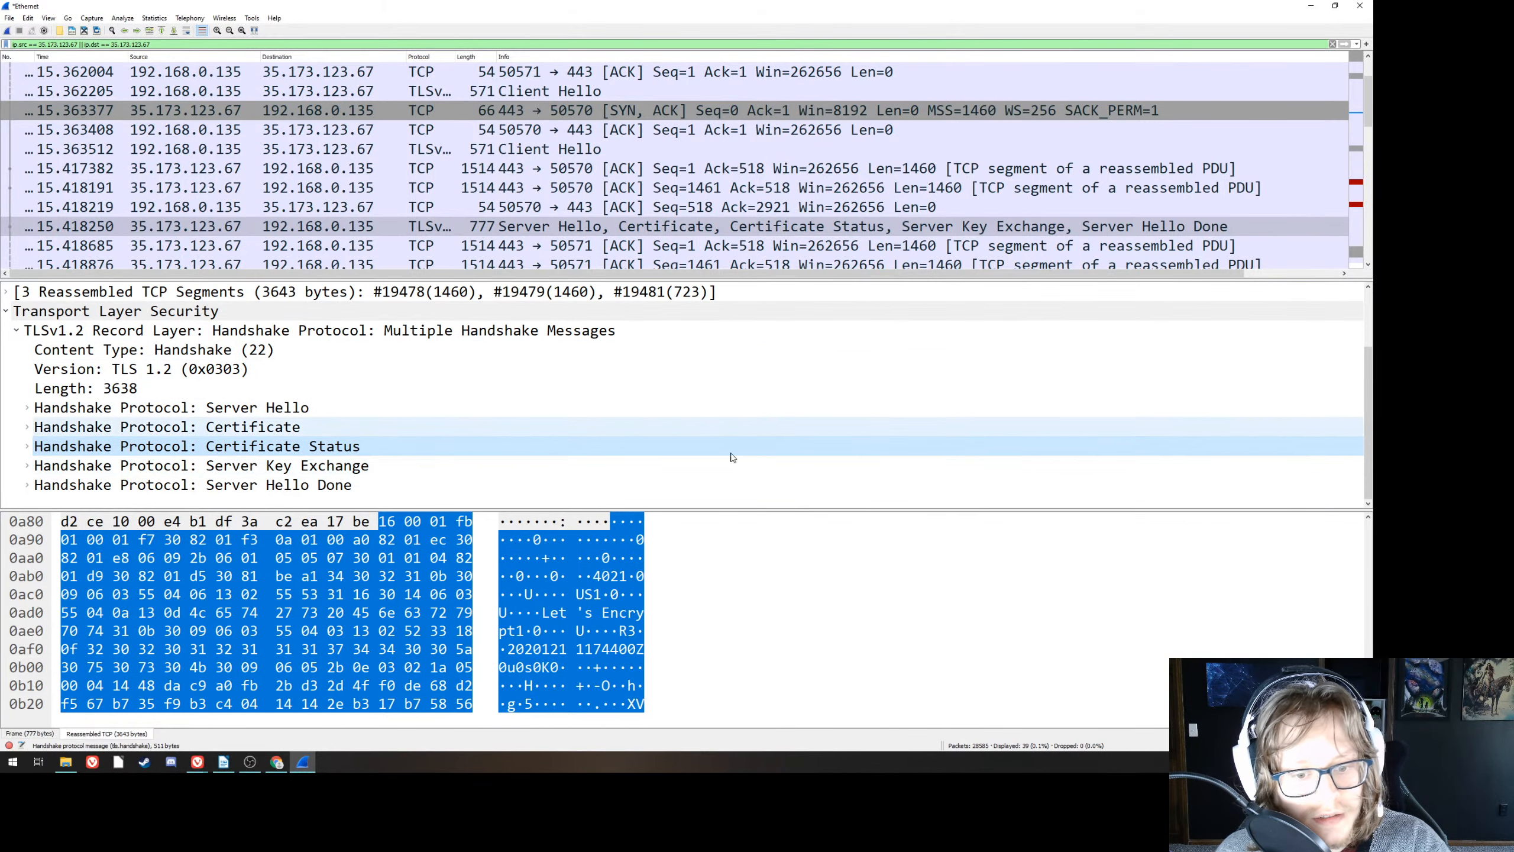
scroll(834, 582, "down", 10)
scroll(834, 581, "down", 4)
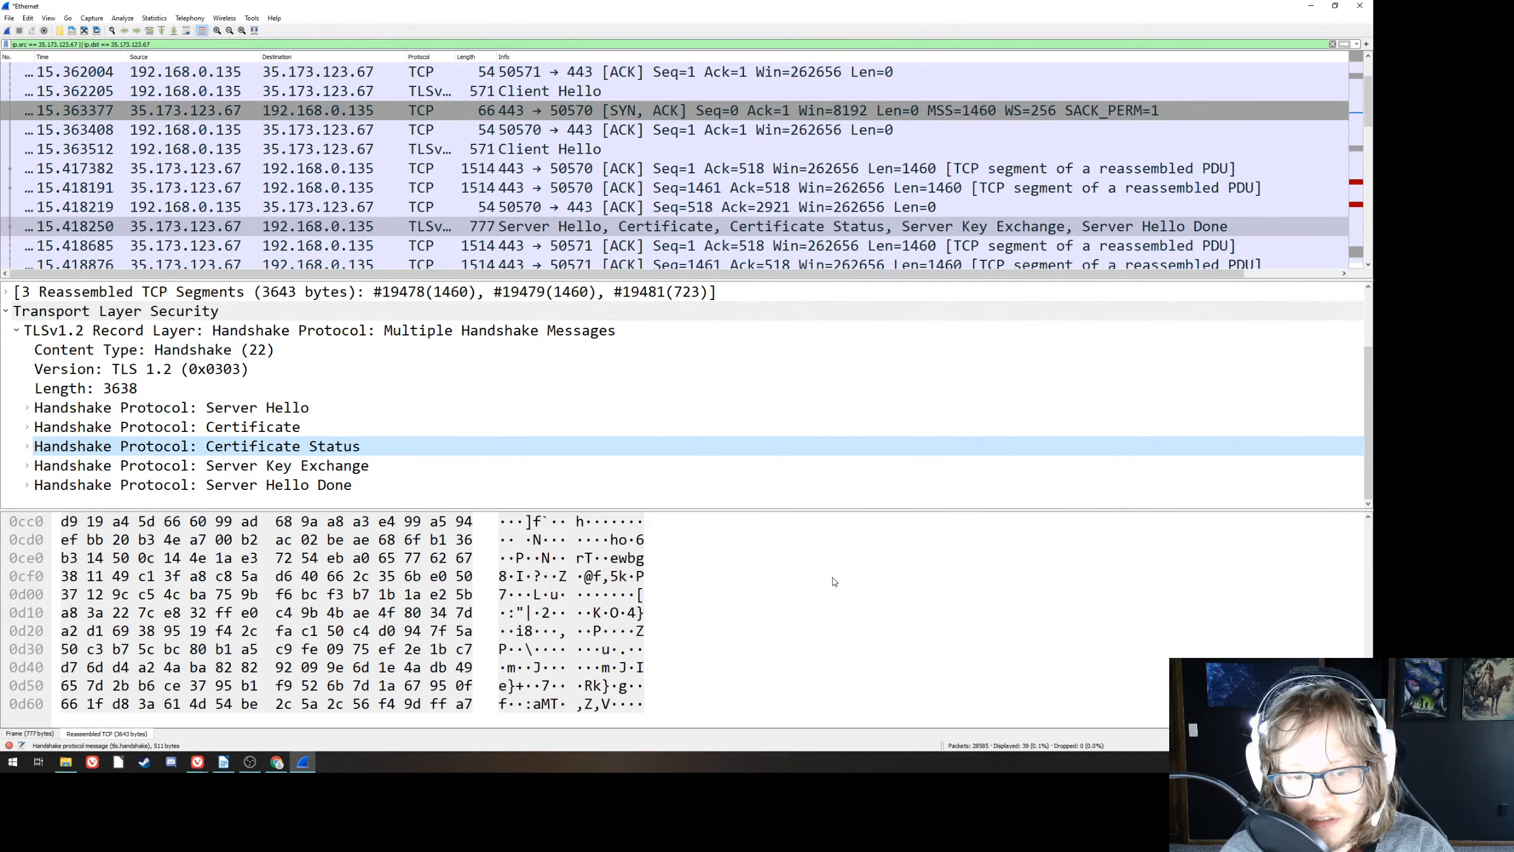
scroll(832, 575, "up", 8)
scroll(831, 573, "down", 1)
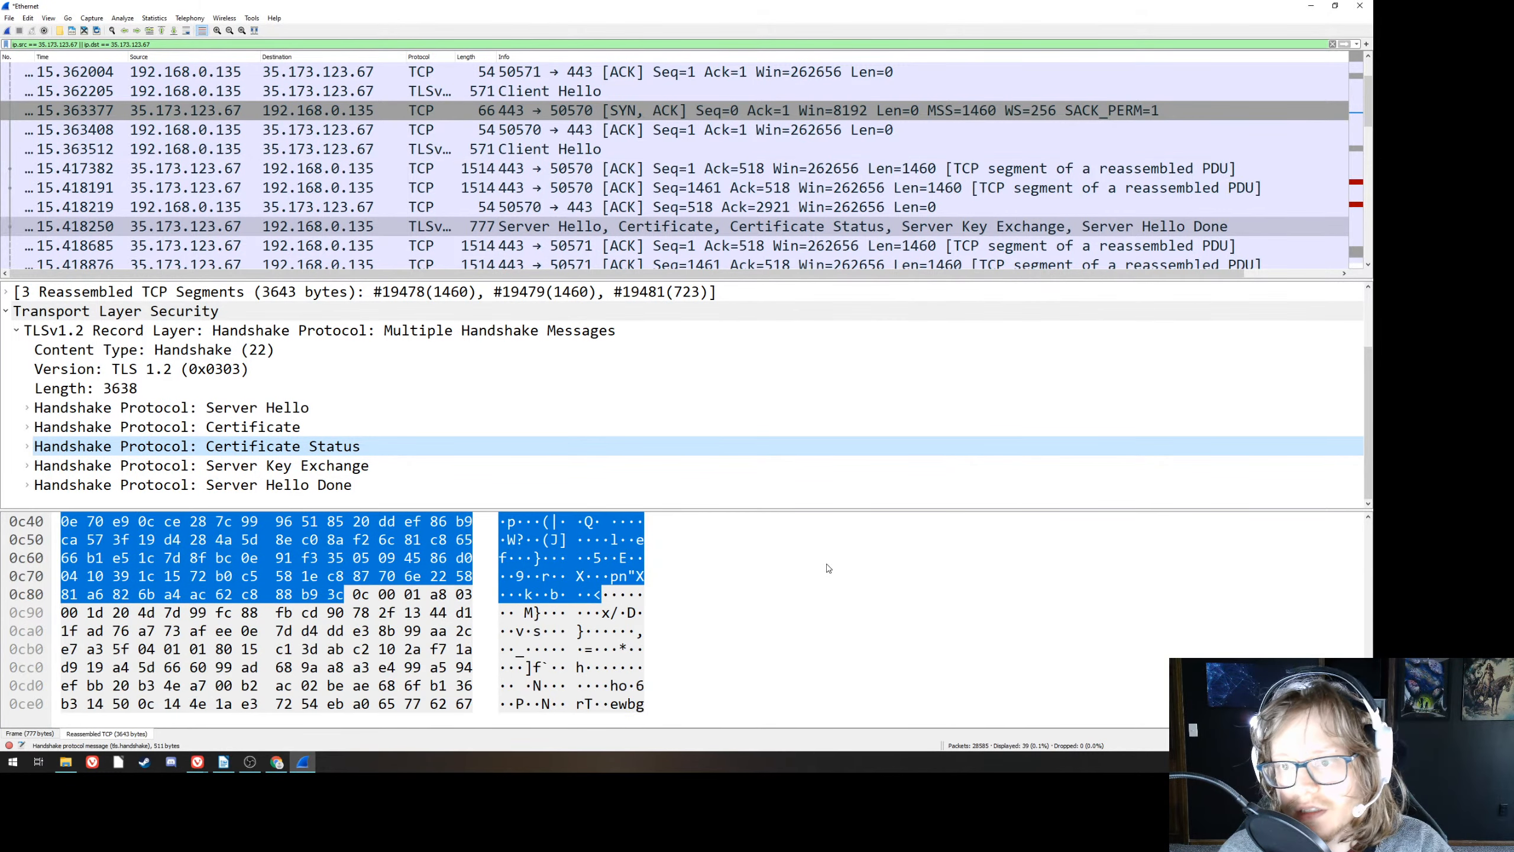
- Review the remaining packets through the closing FIN, ACK exchange, return to the first SYN, and restore the Wireshark window size
scroll(327, 184, "down", 4)
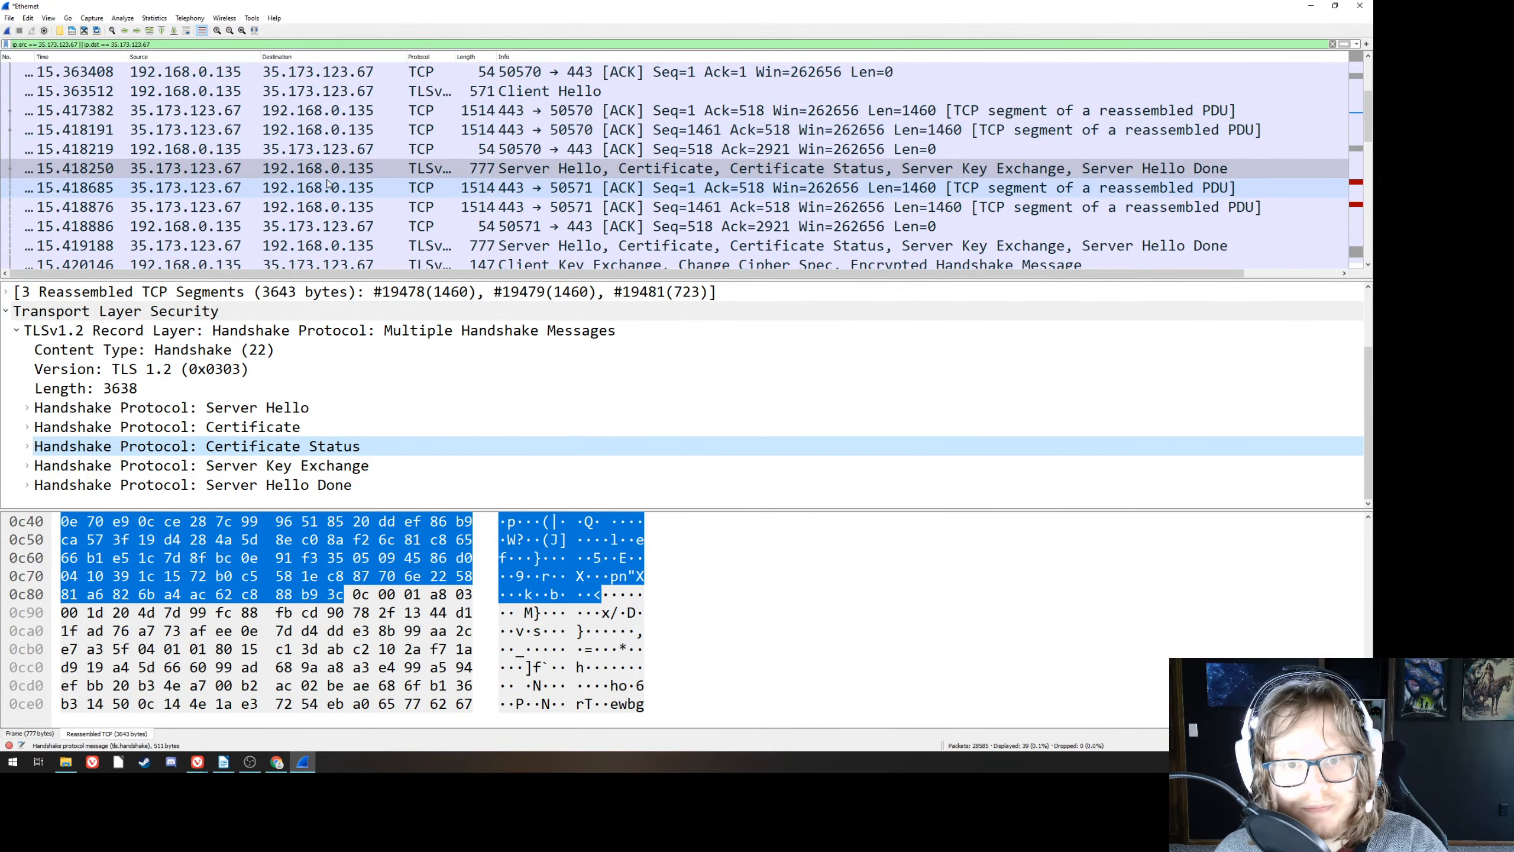
scroll(326, 182, "down", 4)
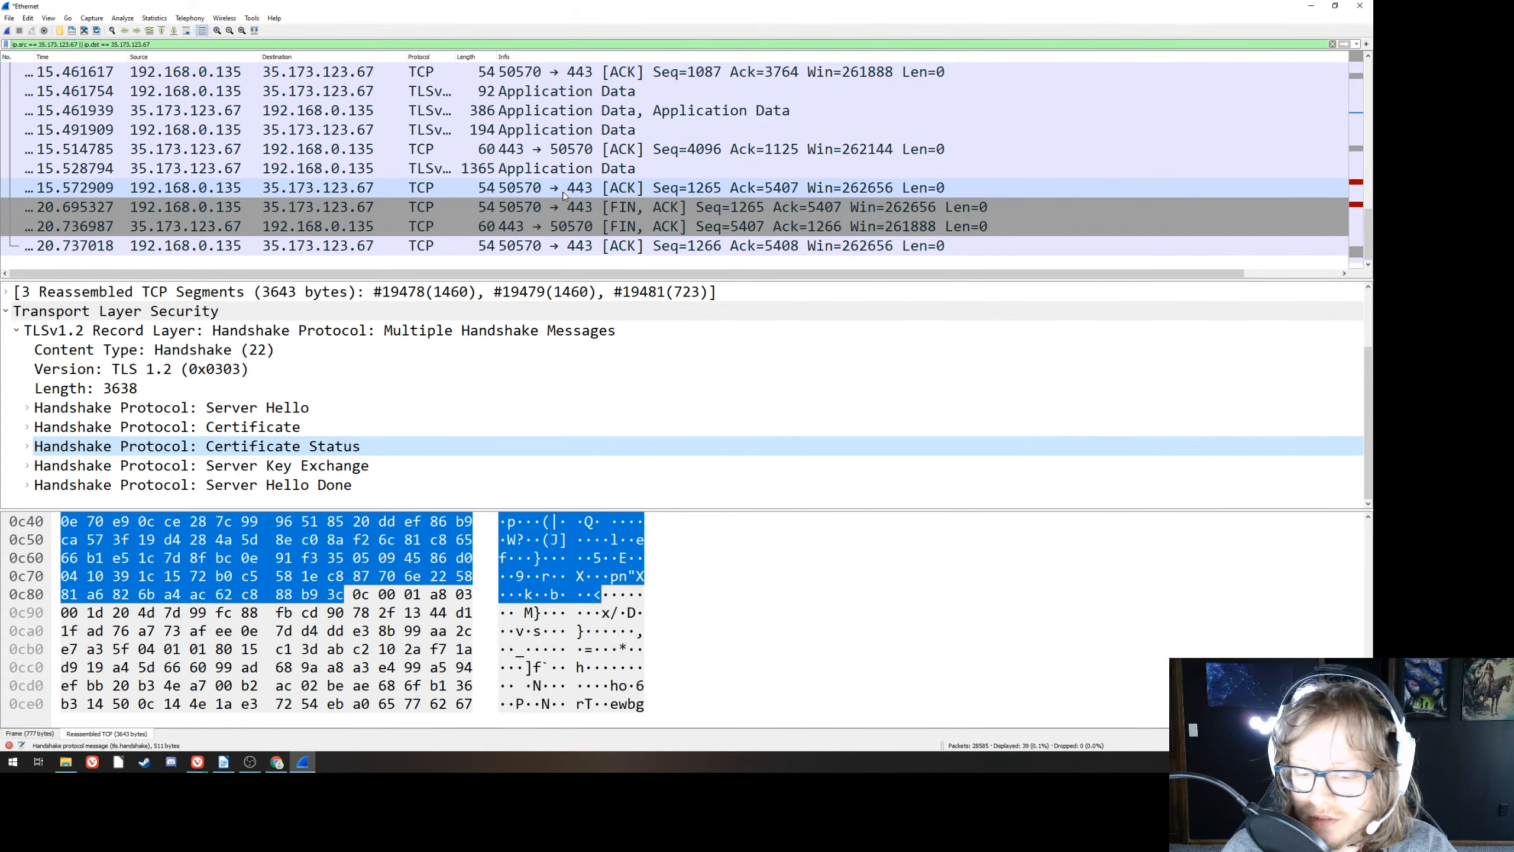
scroll(552, 188, "up", 8)
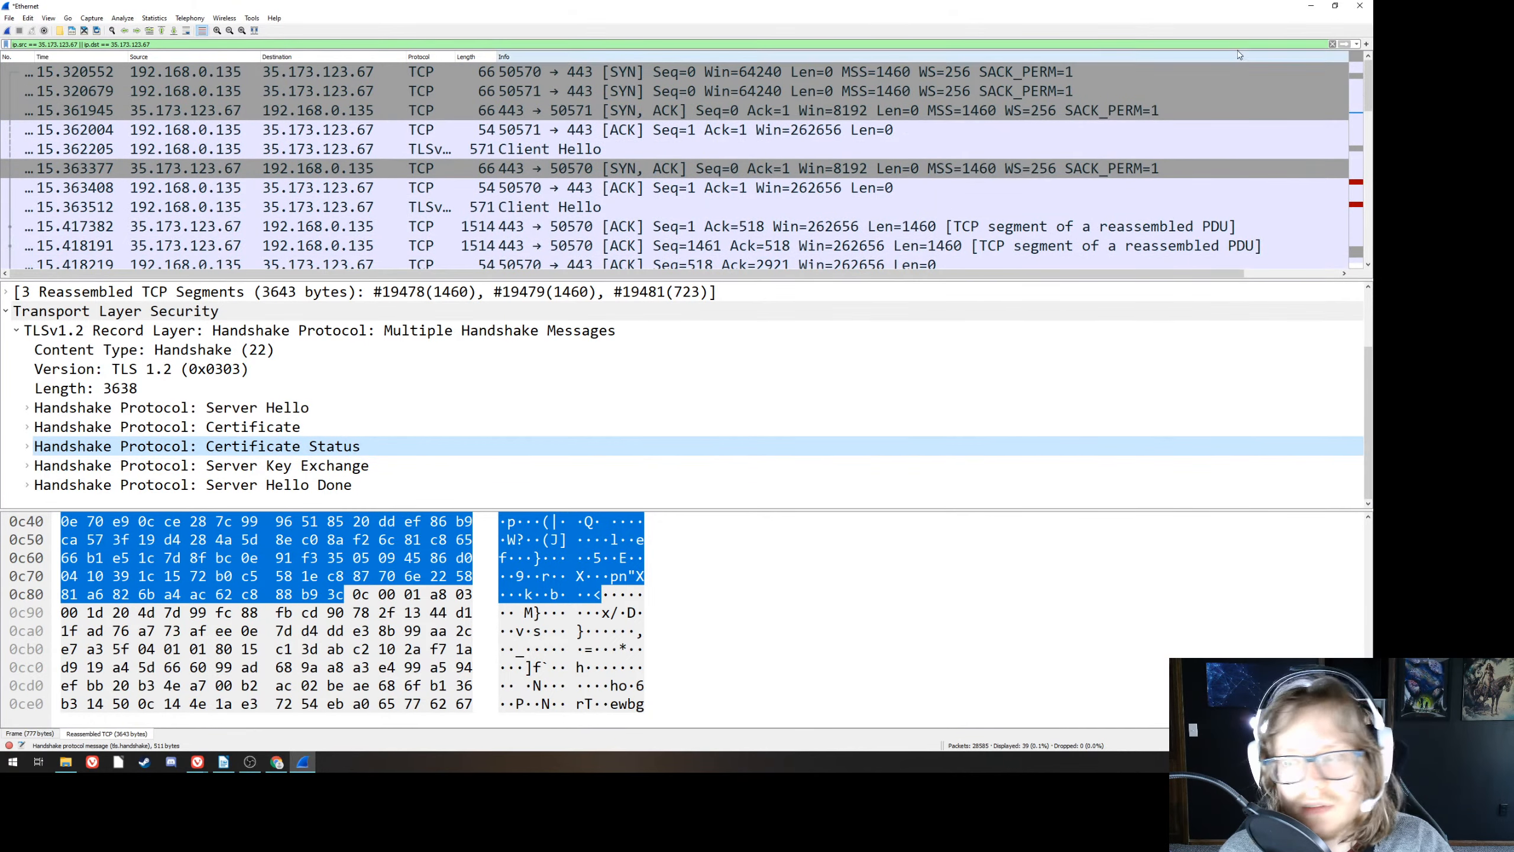
left_click(1335, 5)
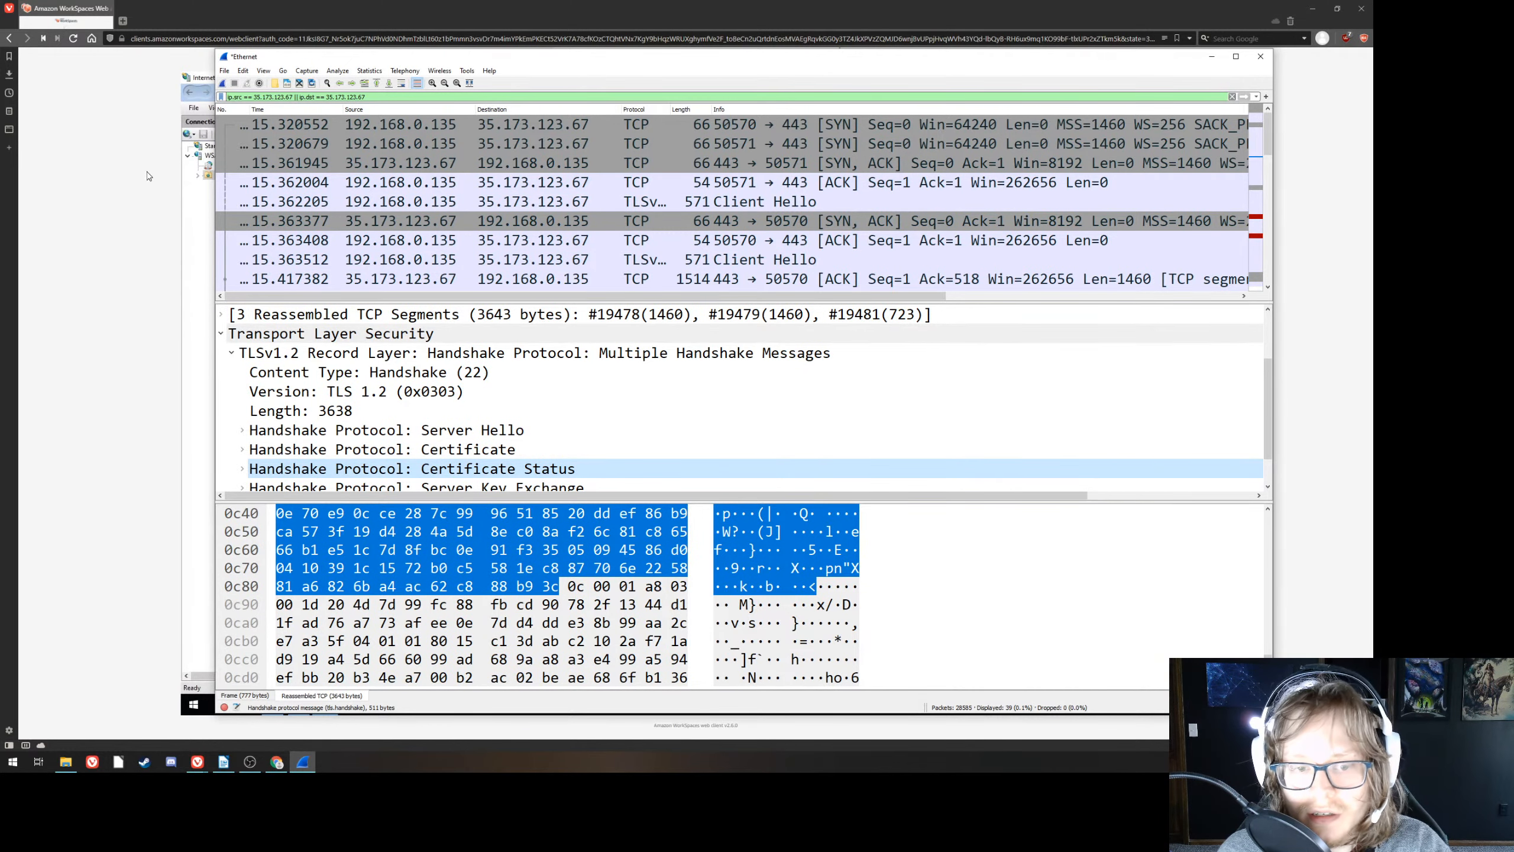
- Switch to the Amazon WorkSpaces desktop, restore IIS Manager to a smaller window, and bring the win-acme folder window forward
left_click(108, 177)
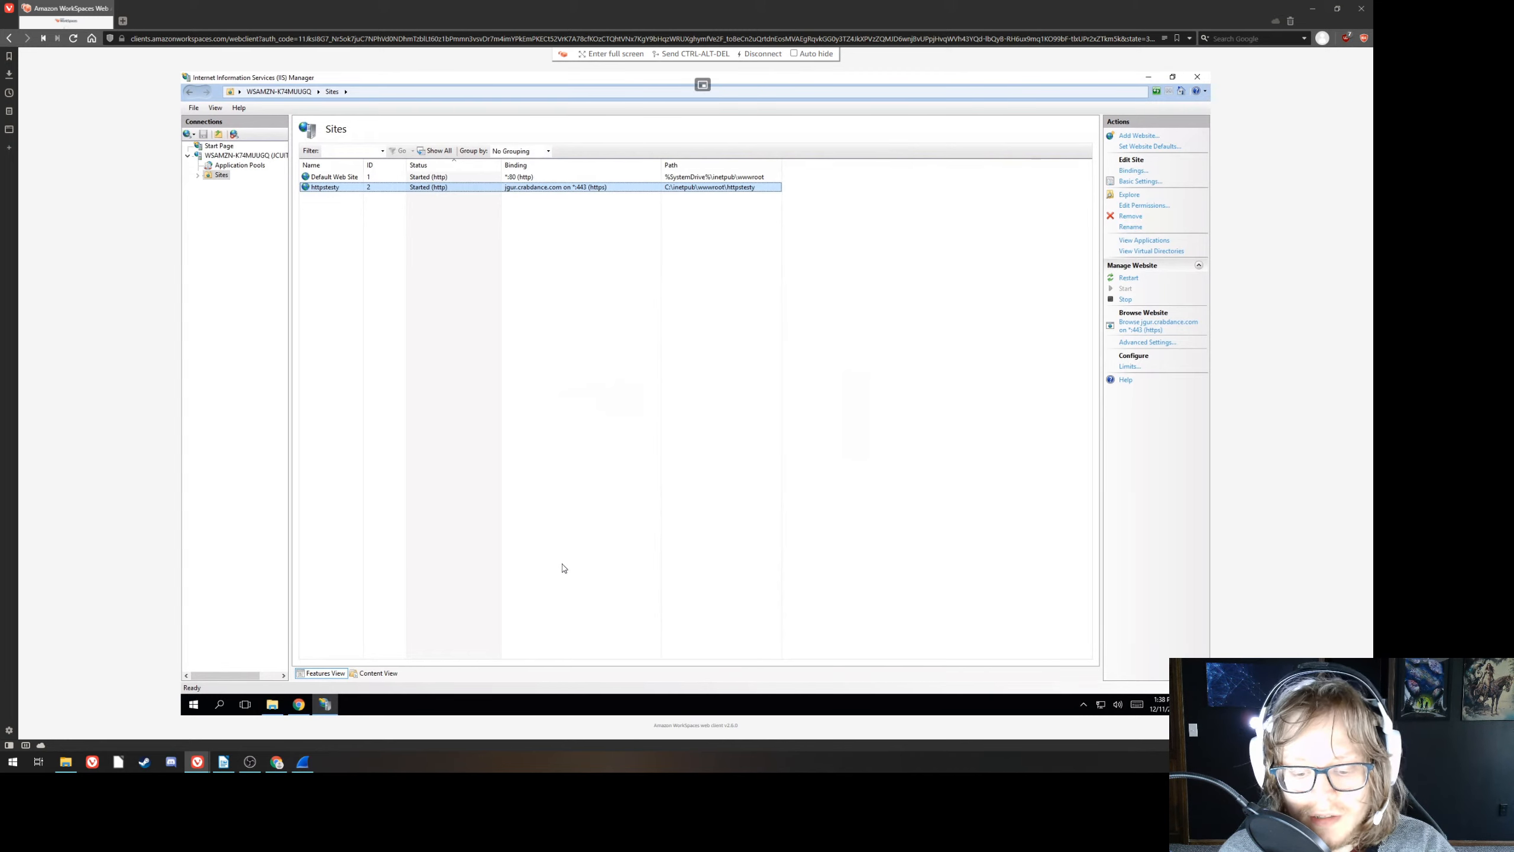
left_click(674, 338)
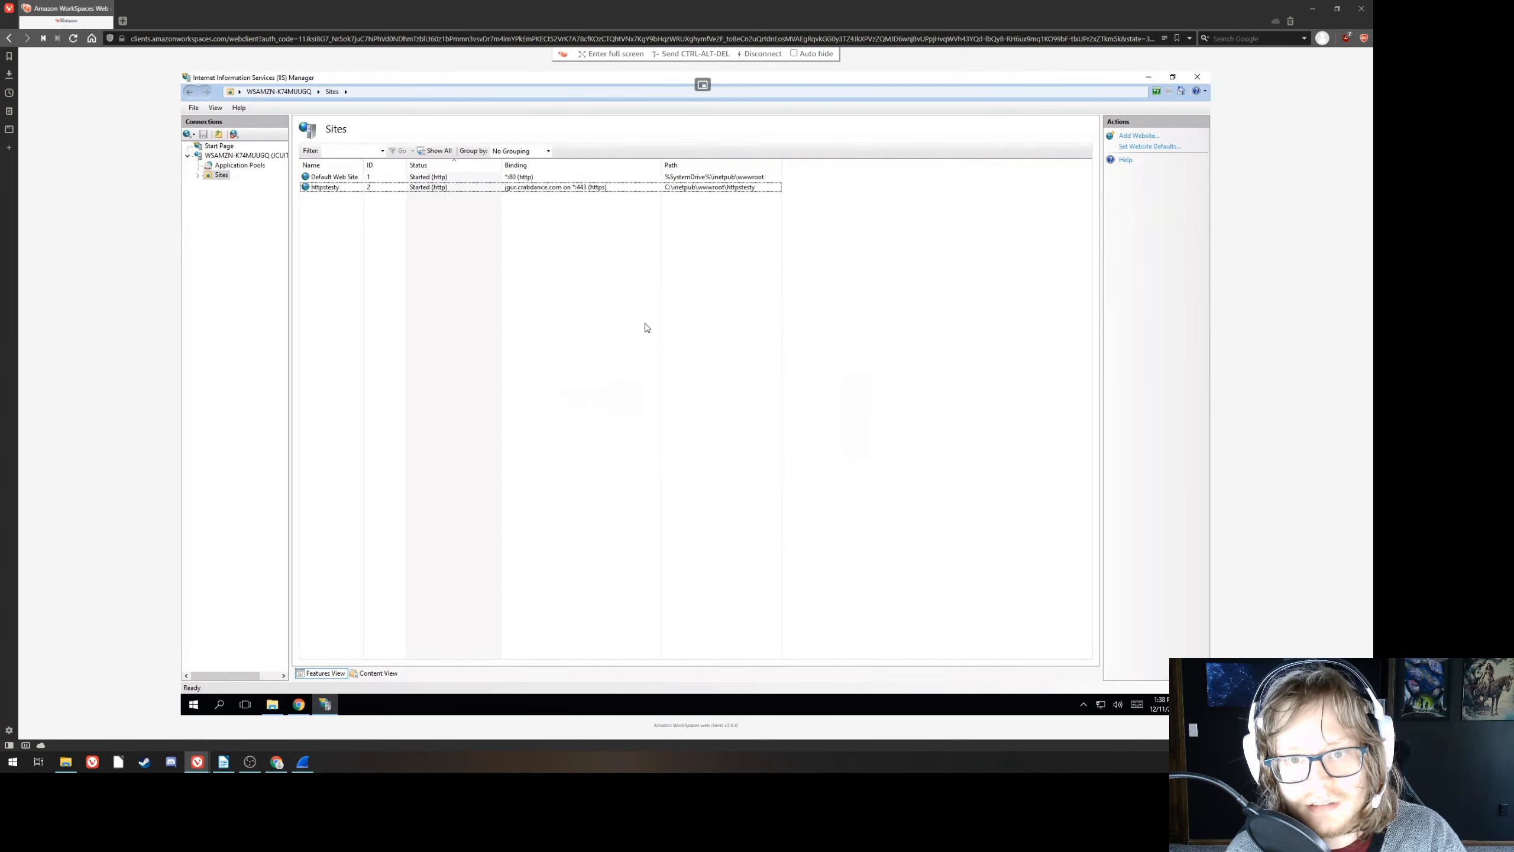
left_click(1172, 78)
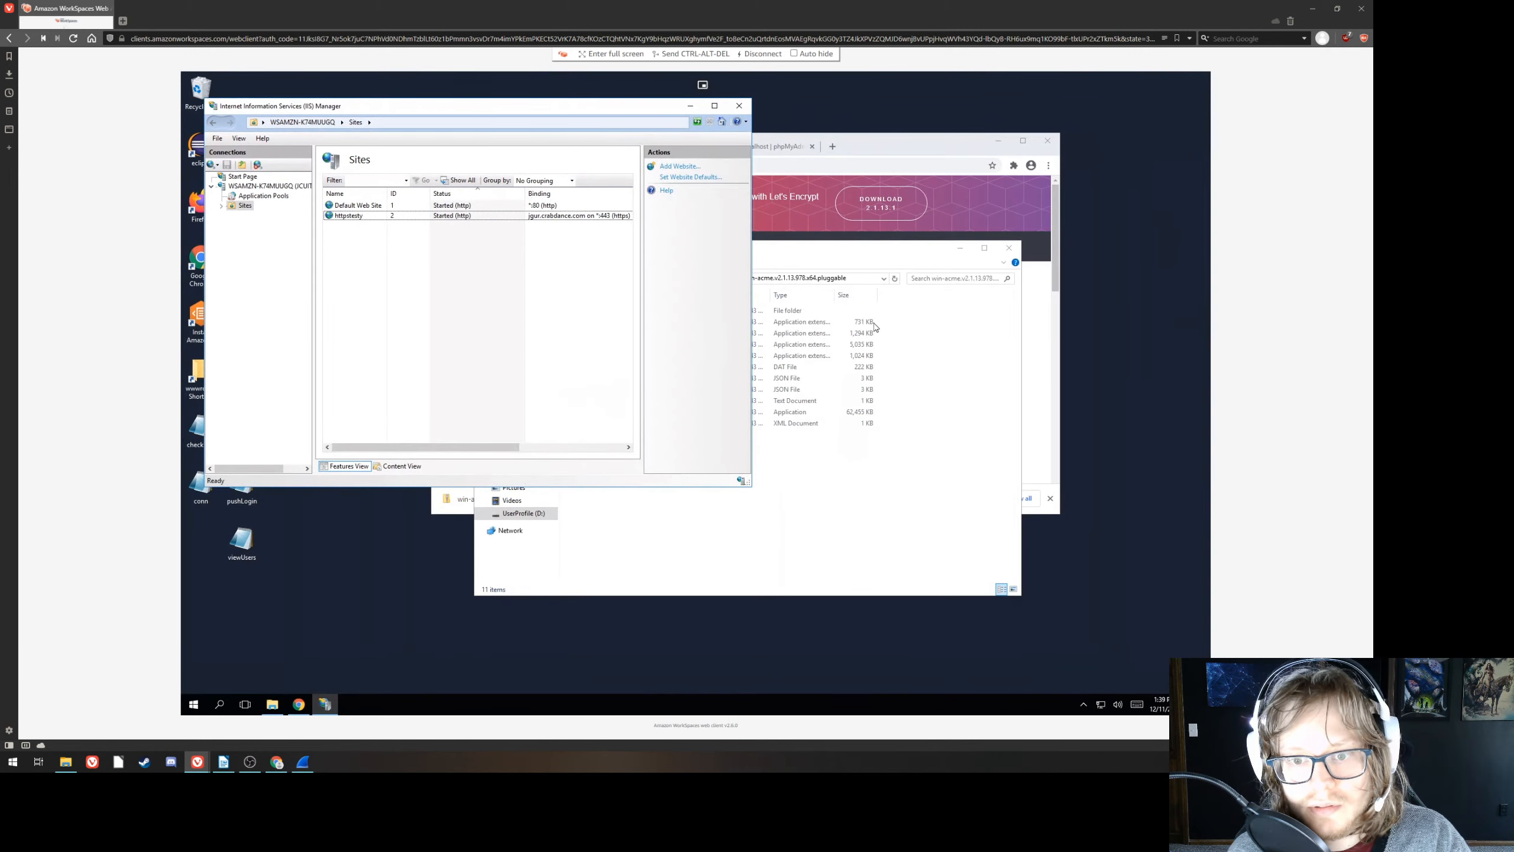
left_click(902, 555)
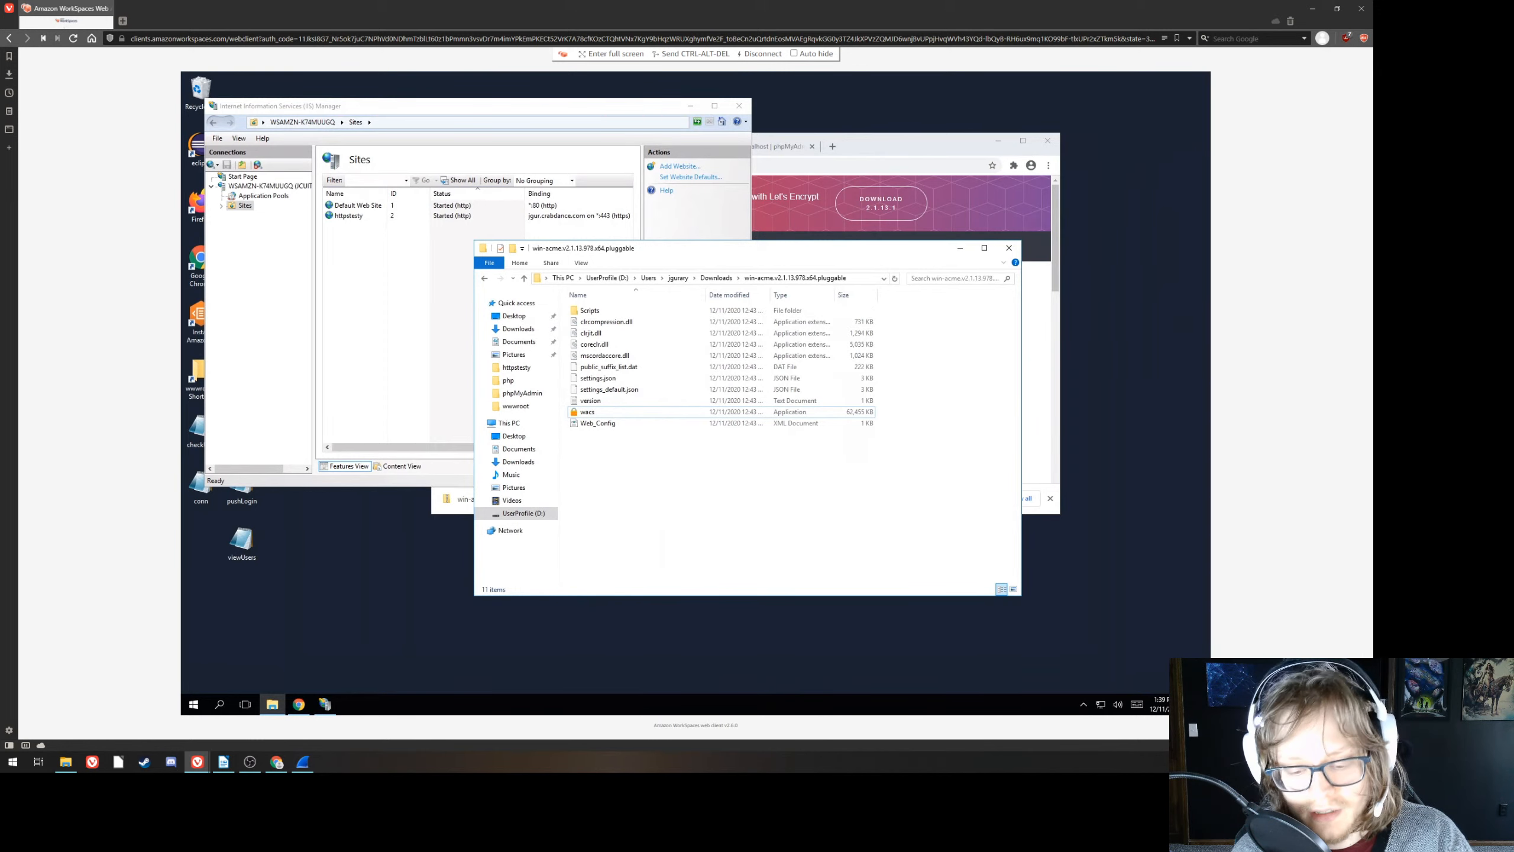
- Switch to ApplicationLayer.odp in LibreOffice Impress, accept the slide show settings for all slides in a window, and browse the slide list
key("alt+Tab")
left_click_drag(1036, 254, 744, 776)
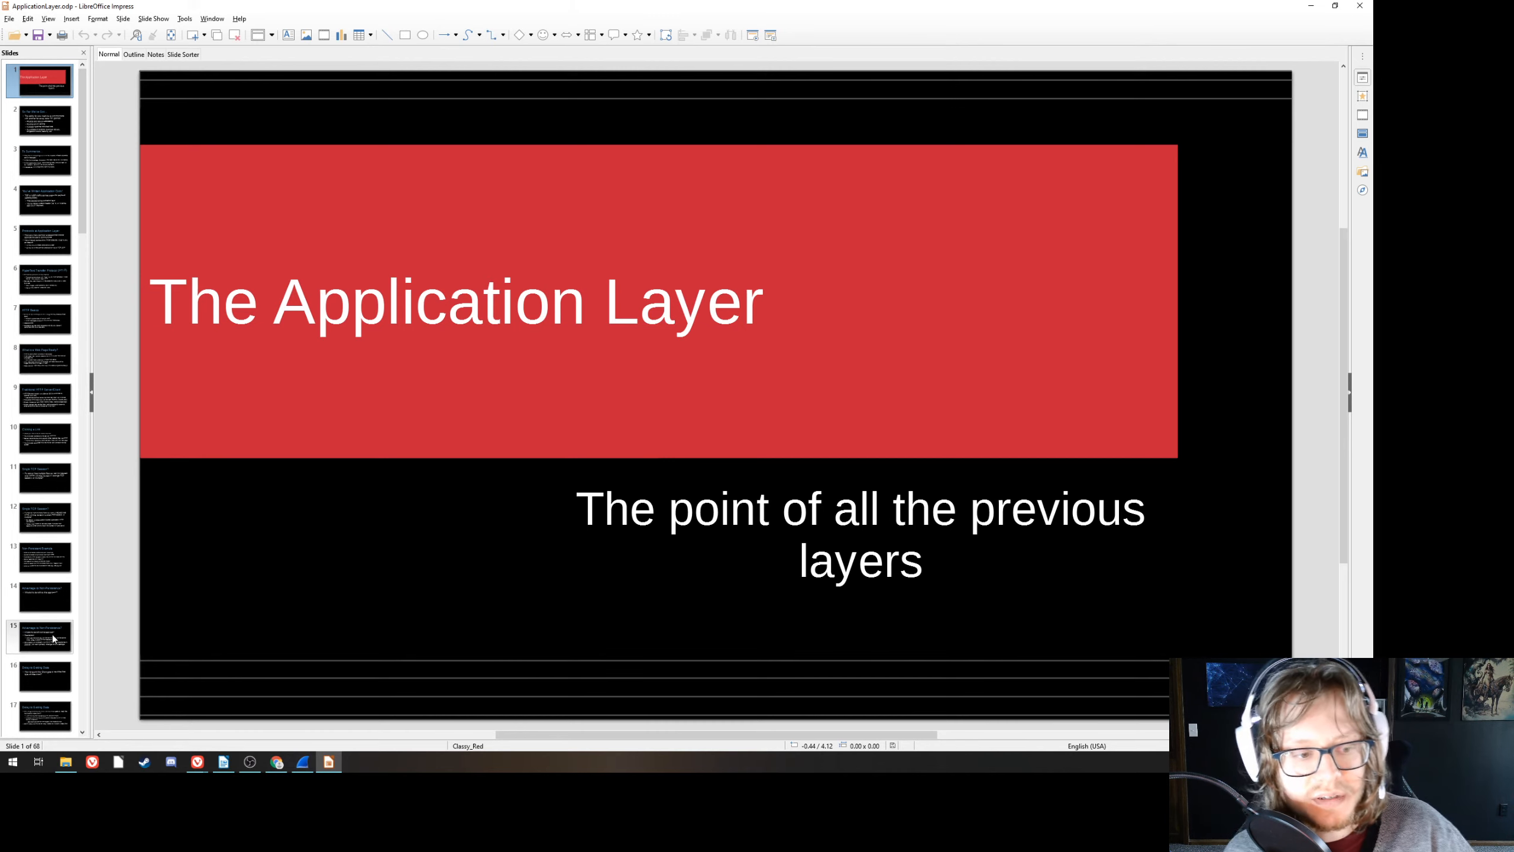
left_click(184, 18)
mouse_move(168, 20)
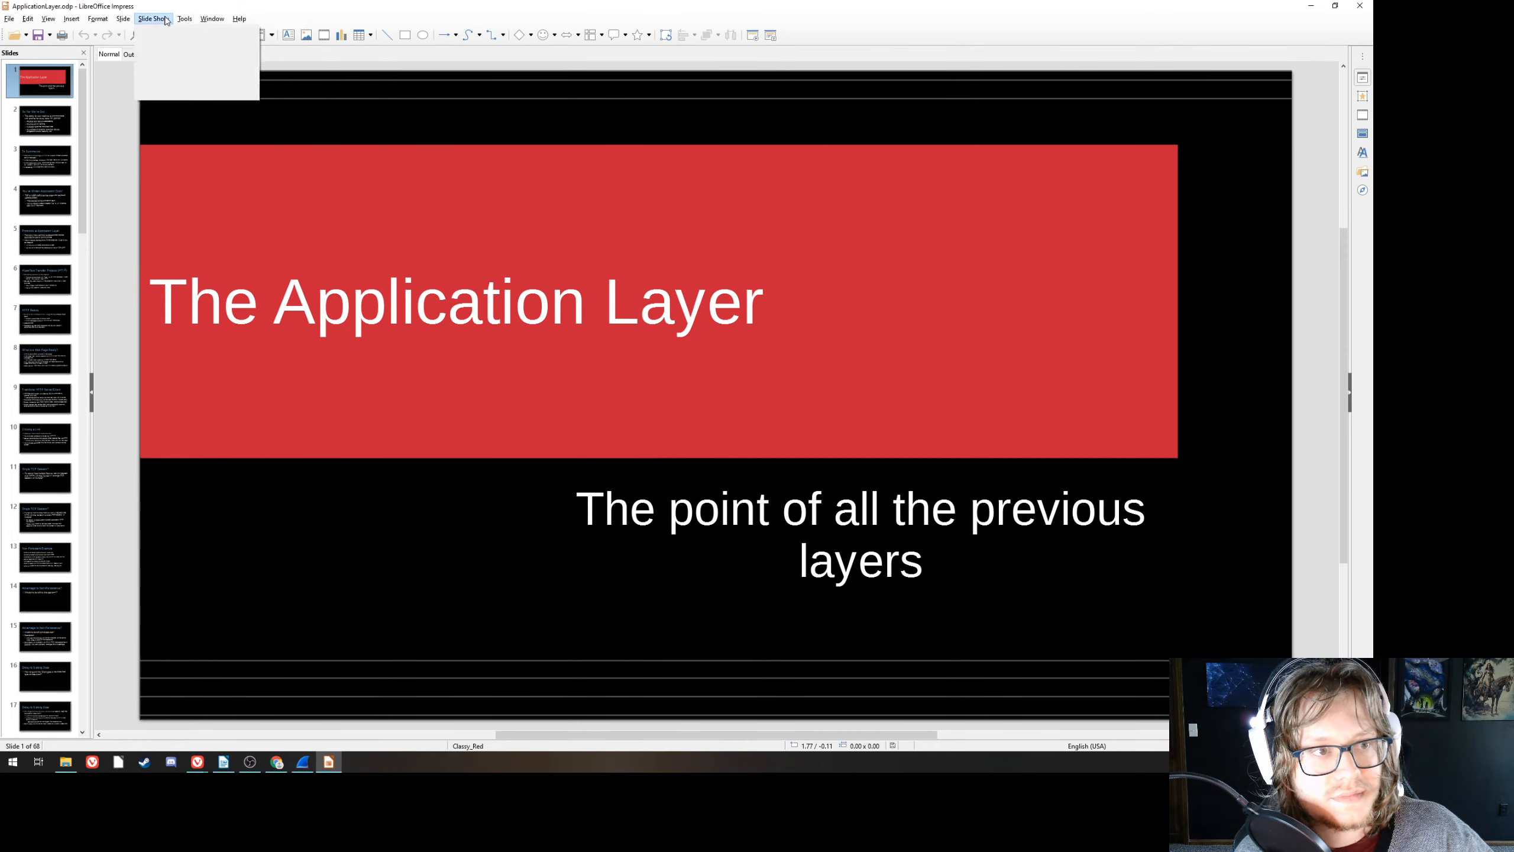
left_click(170, 91)
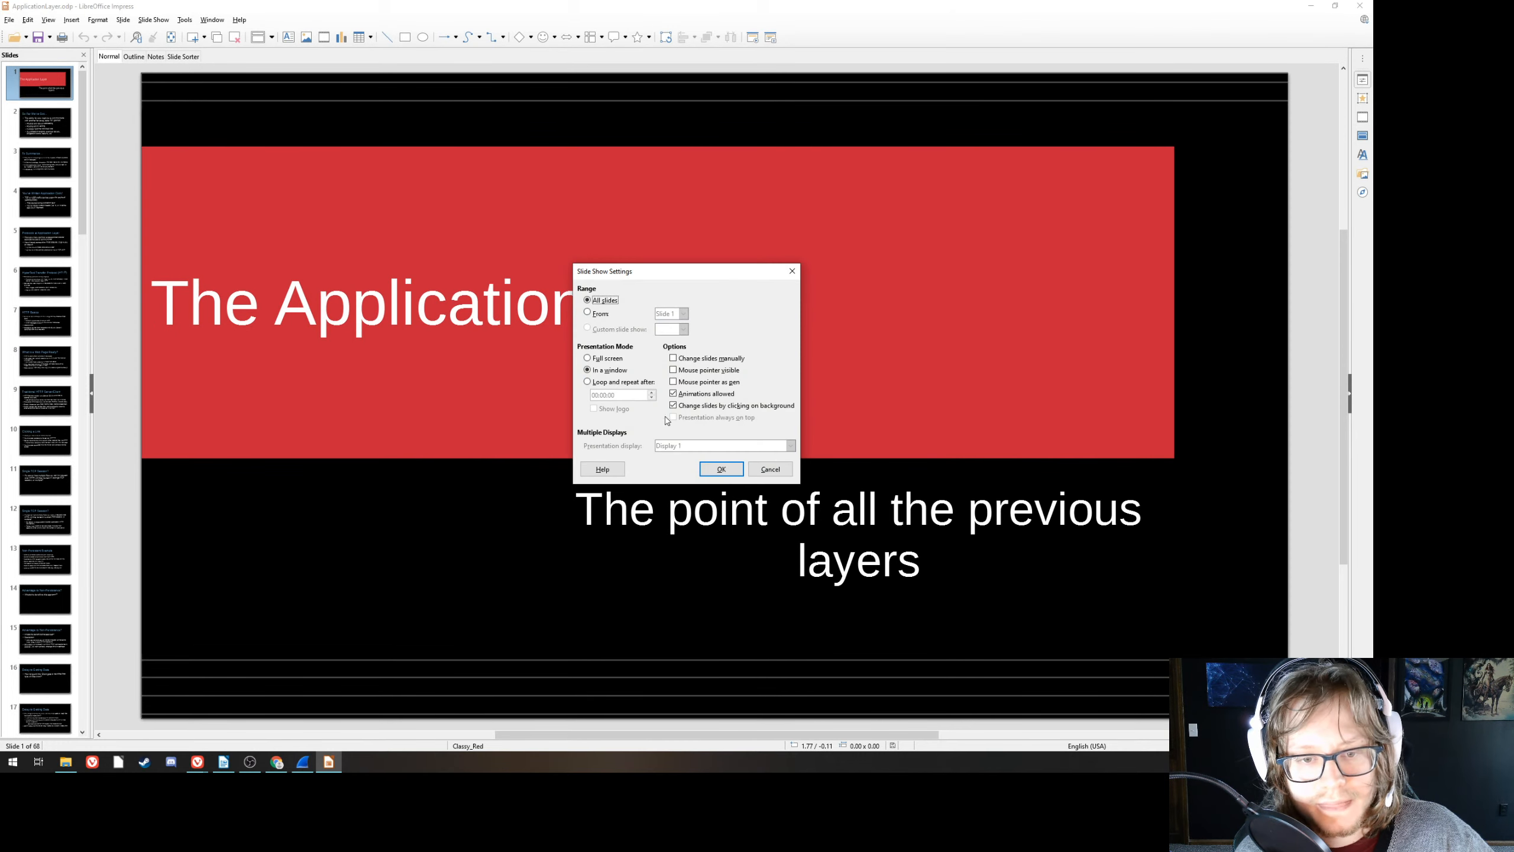
left_click(722, 469)
scroll(40, 462, "down", 5)
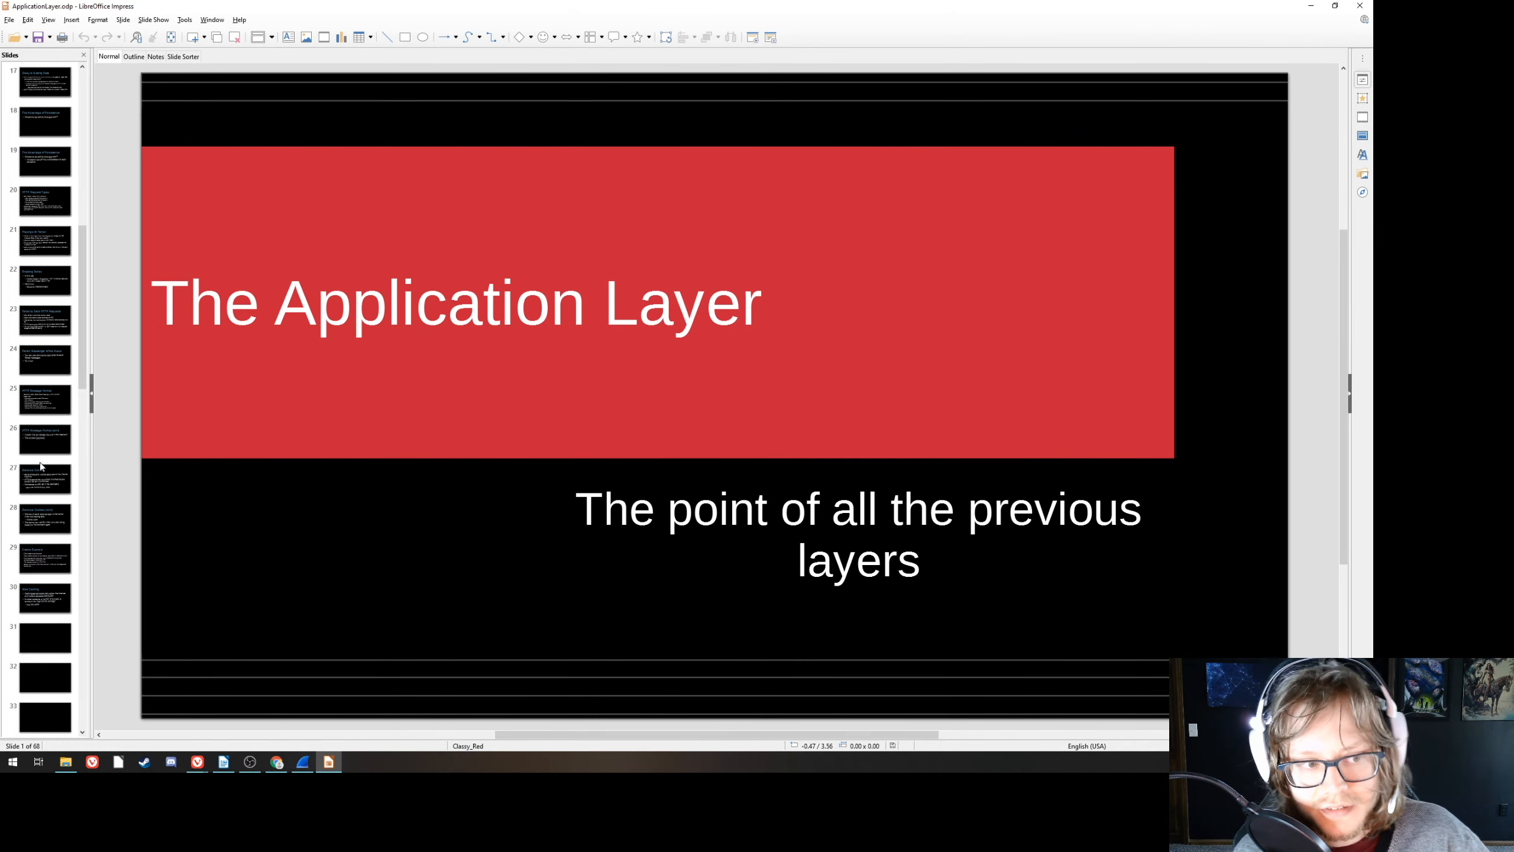